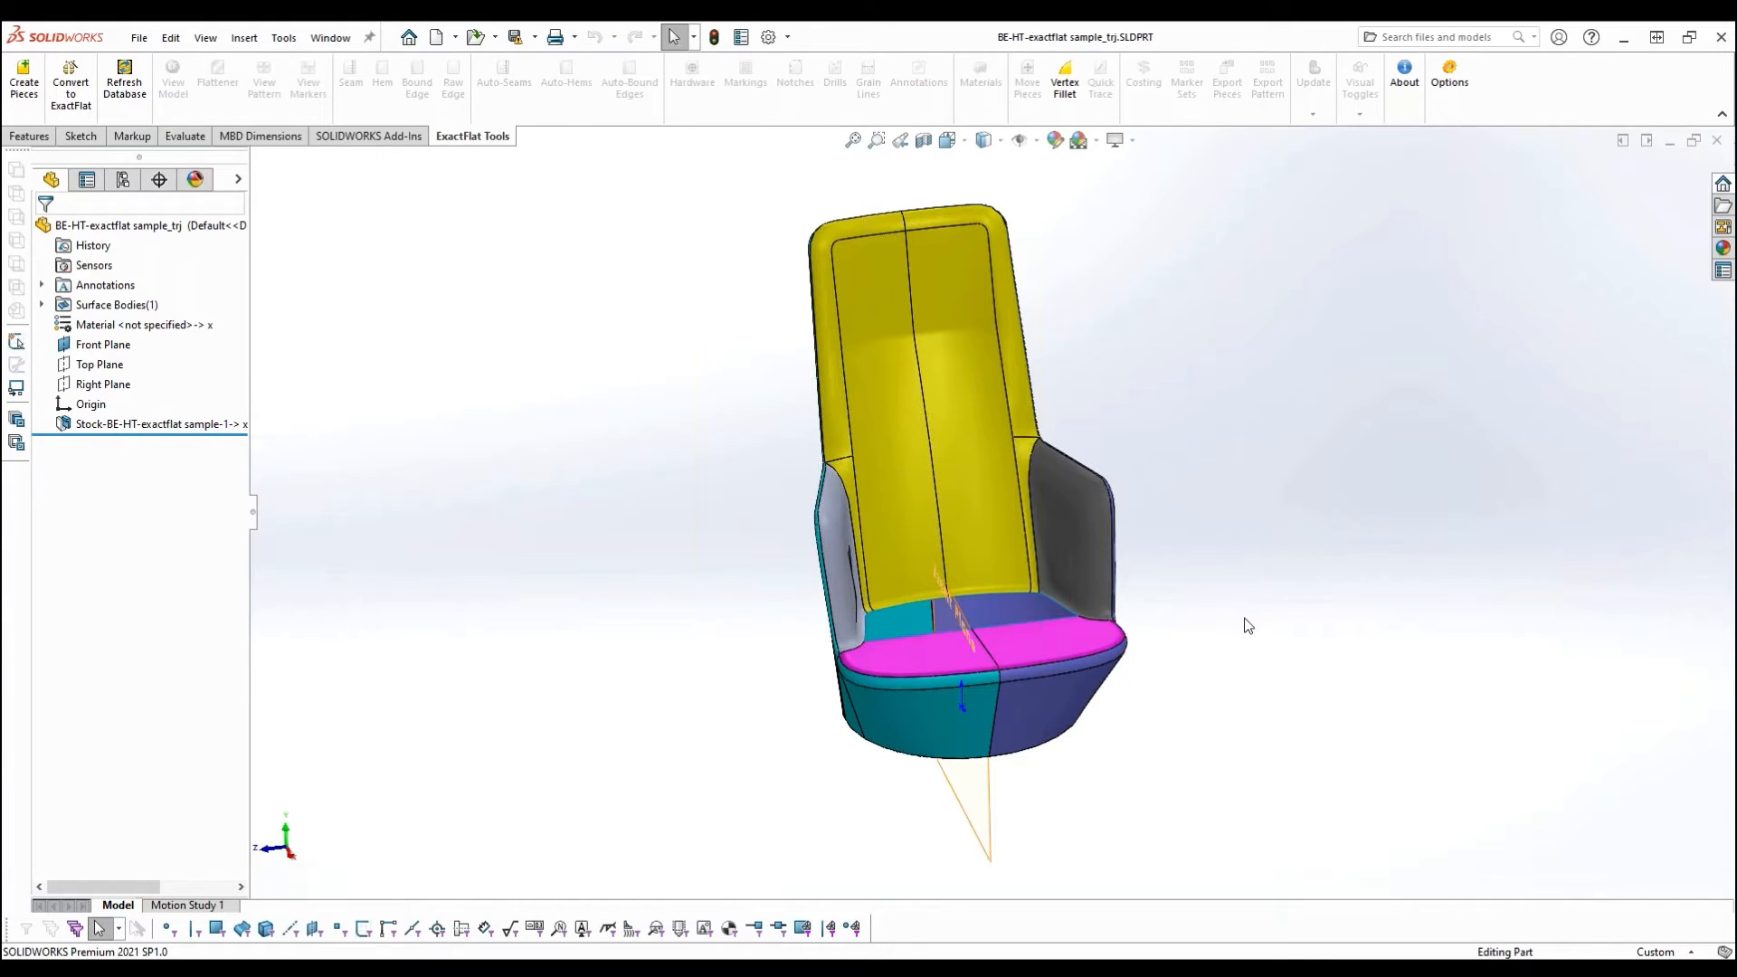
- Examine the chair model from several angles, including a close look at the armrest edge where the teal outer shell meets the grey inner face
middle_click_drag(1128, 353, 1061, 486, "ctrl")
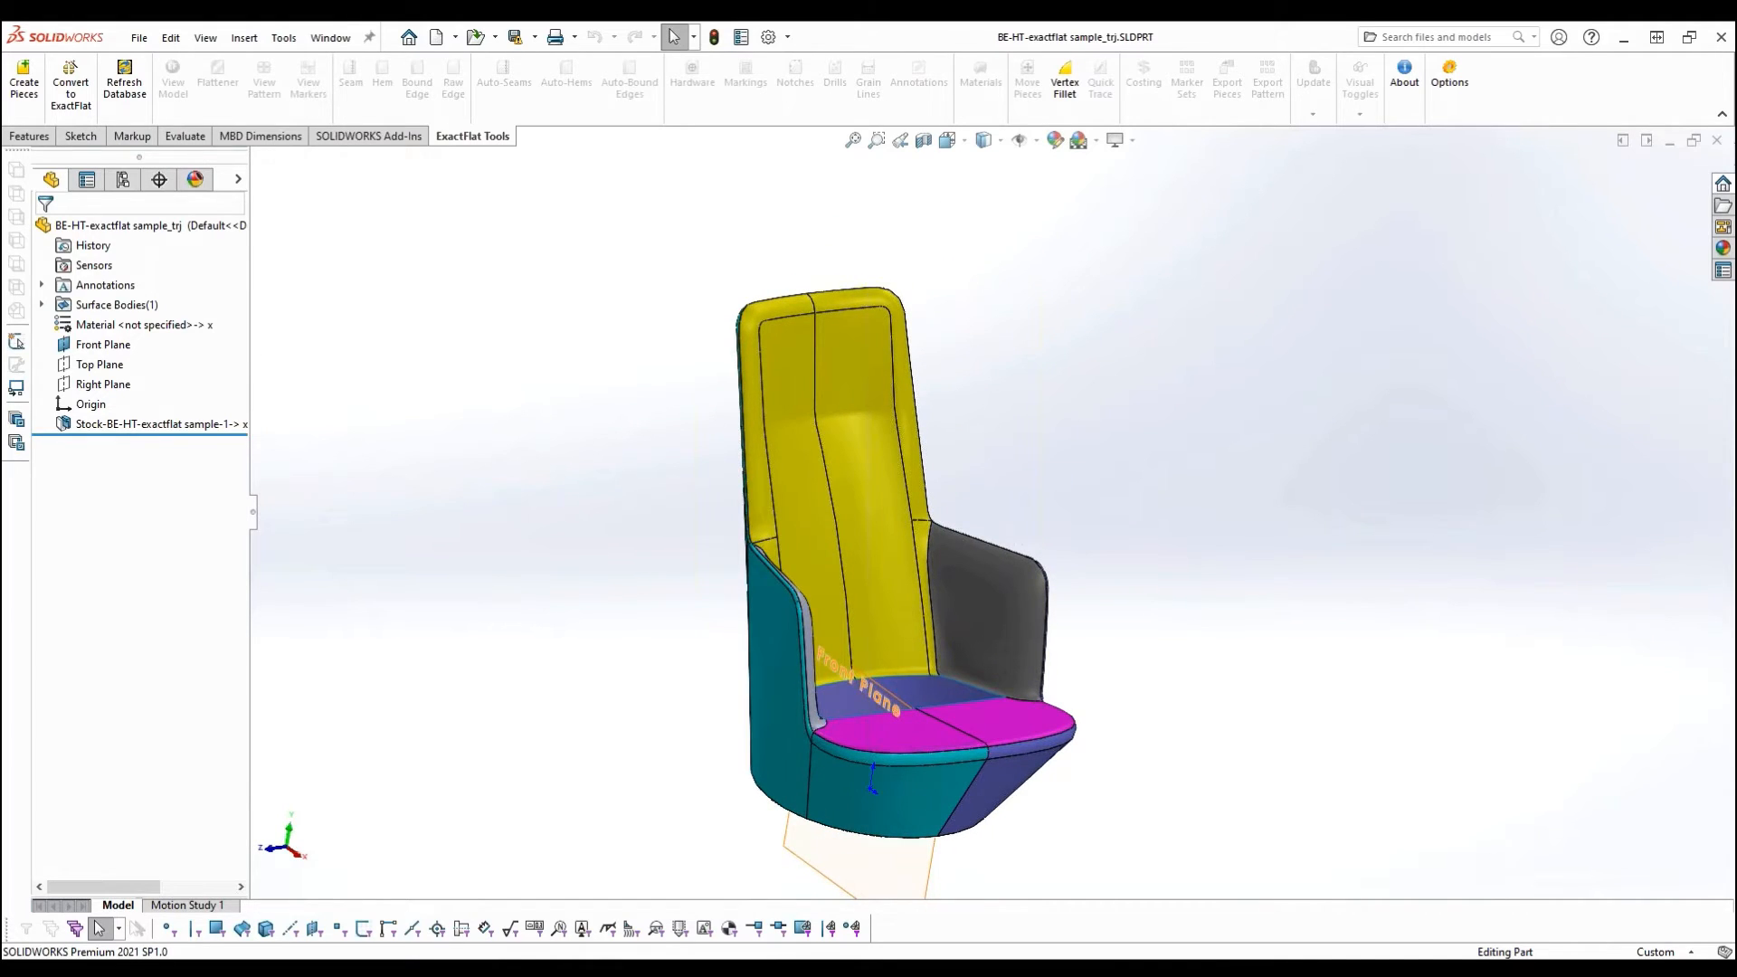
middle_click_drag(1056, 481, 989, 525)
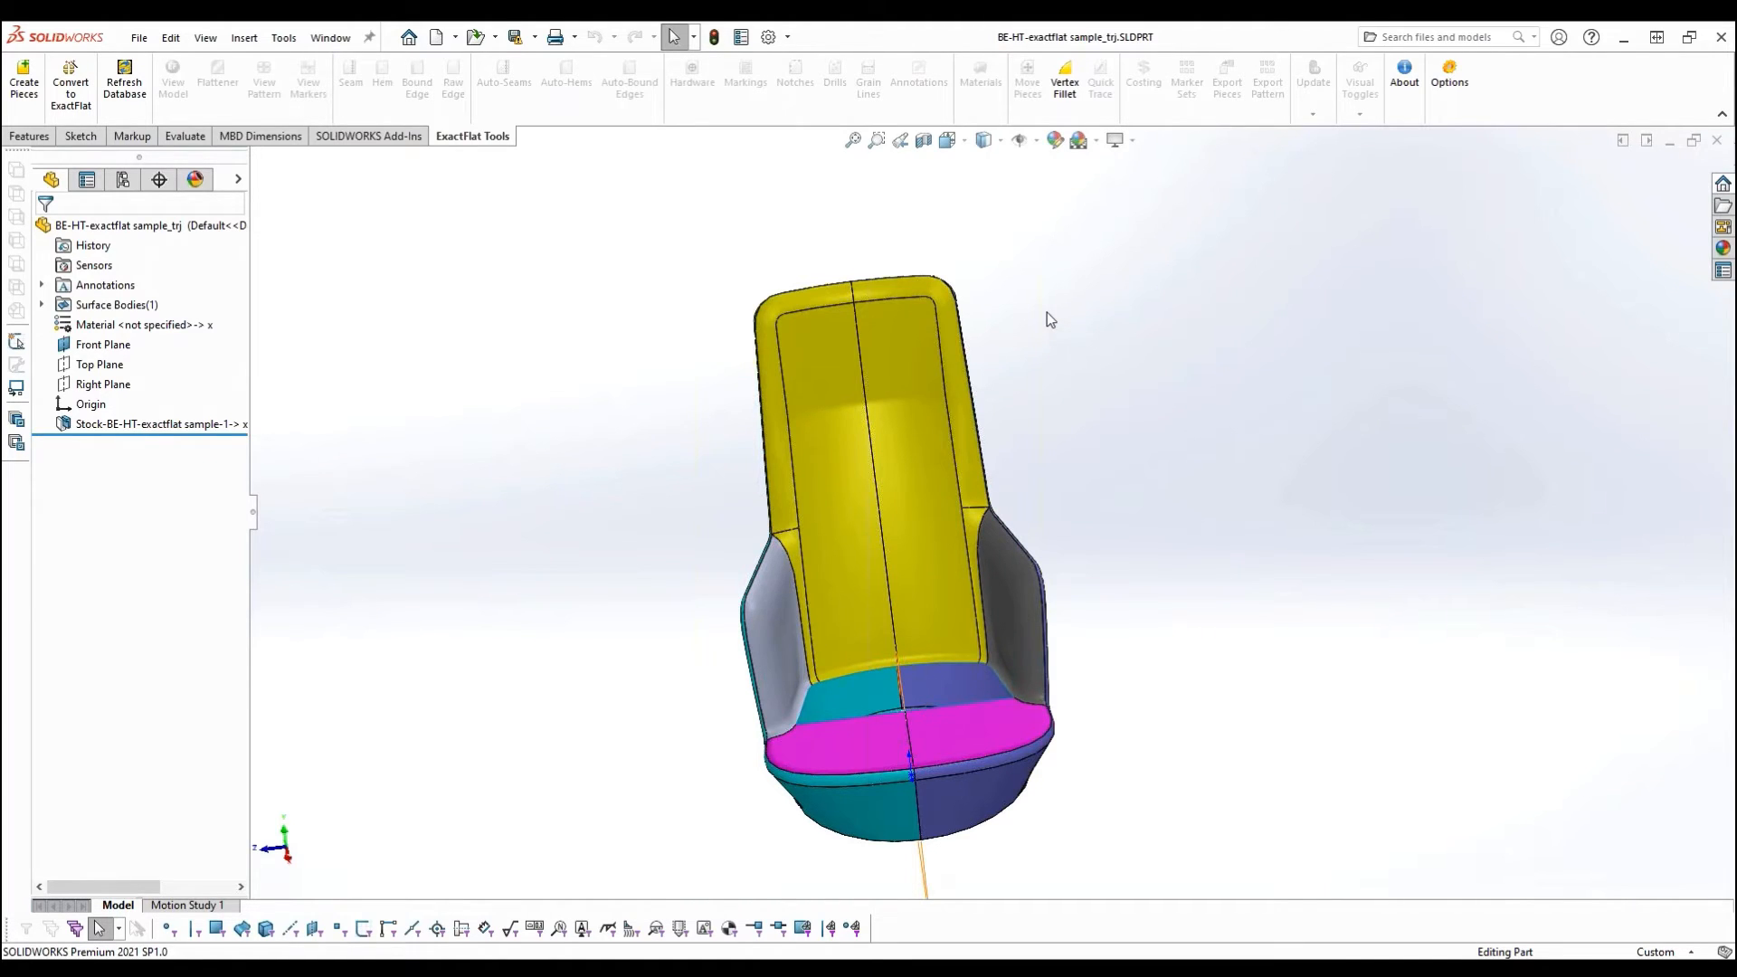
middle_click_drag(1048, 319, 1090, 356)
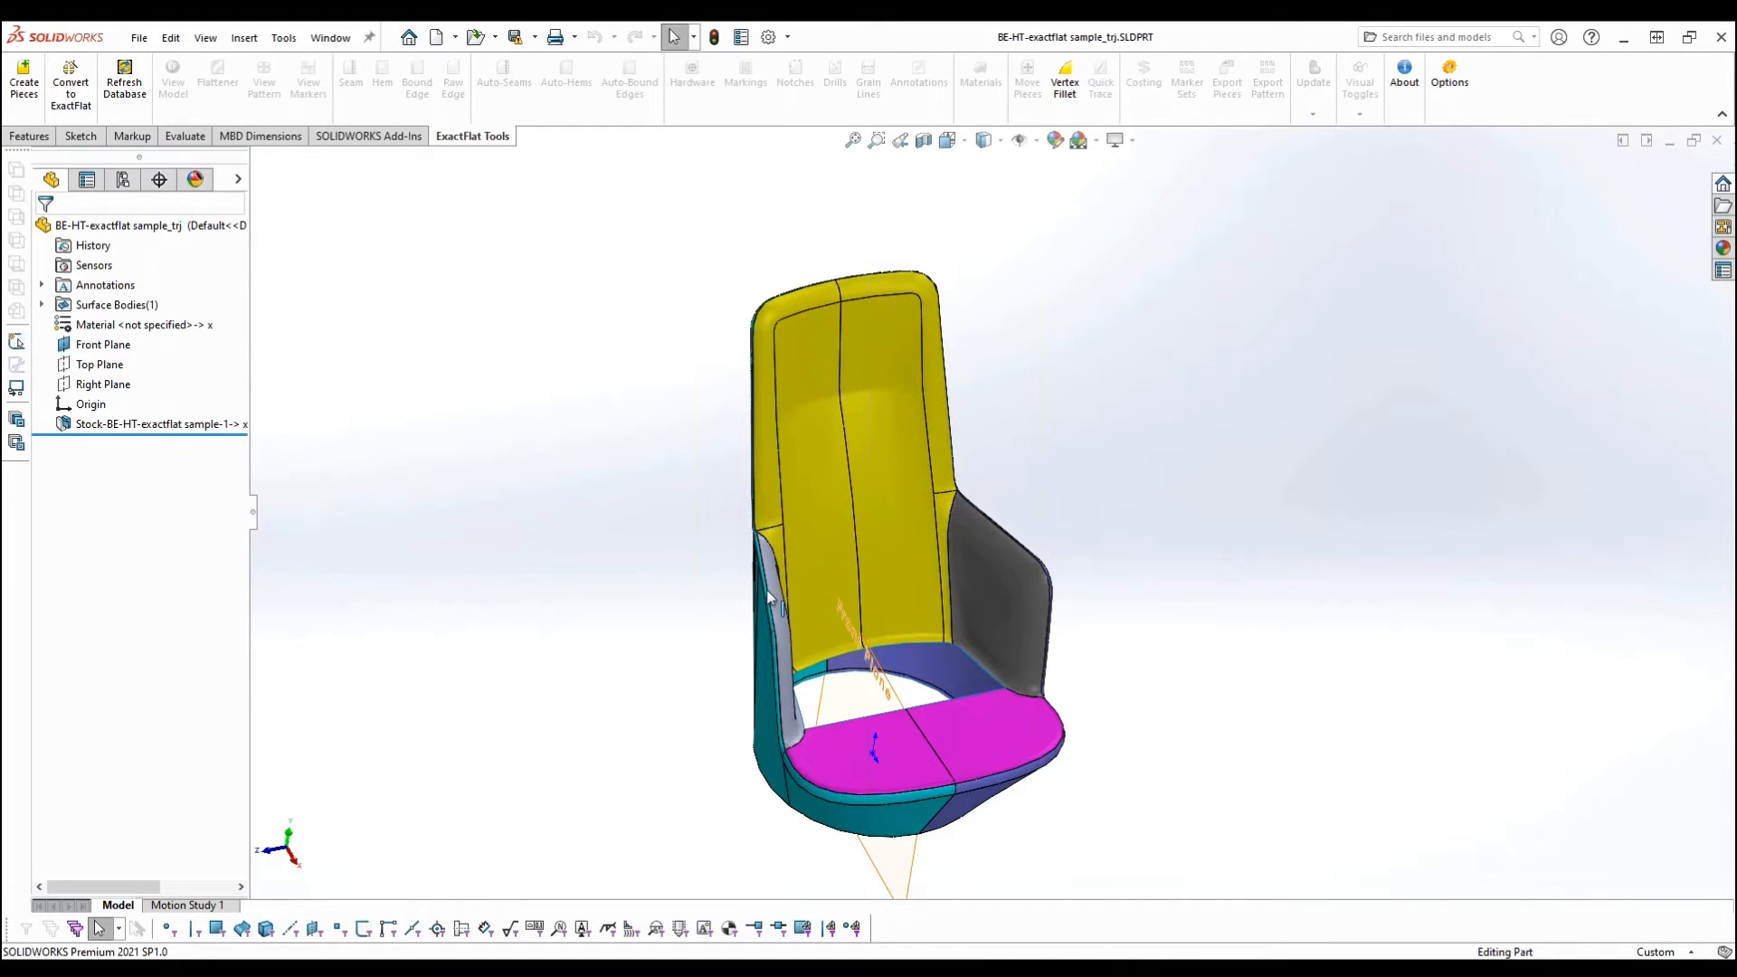
mouse_move(787, 610)
middle_mouse_down()
mouse_move(819, 624)
mouse_move(765, 636)
middle_mouse_up()
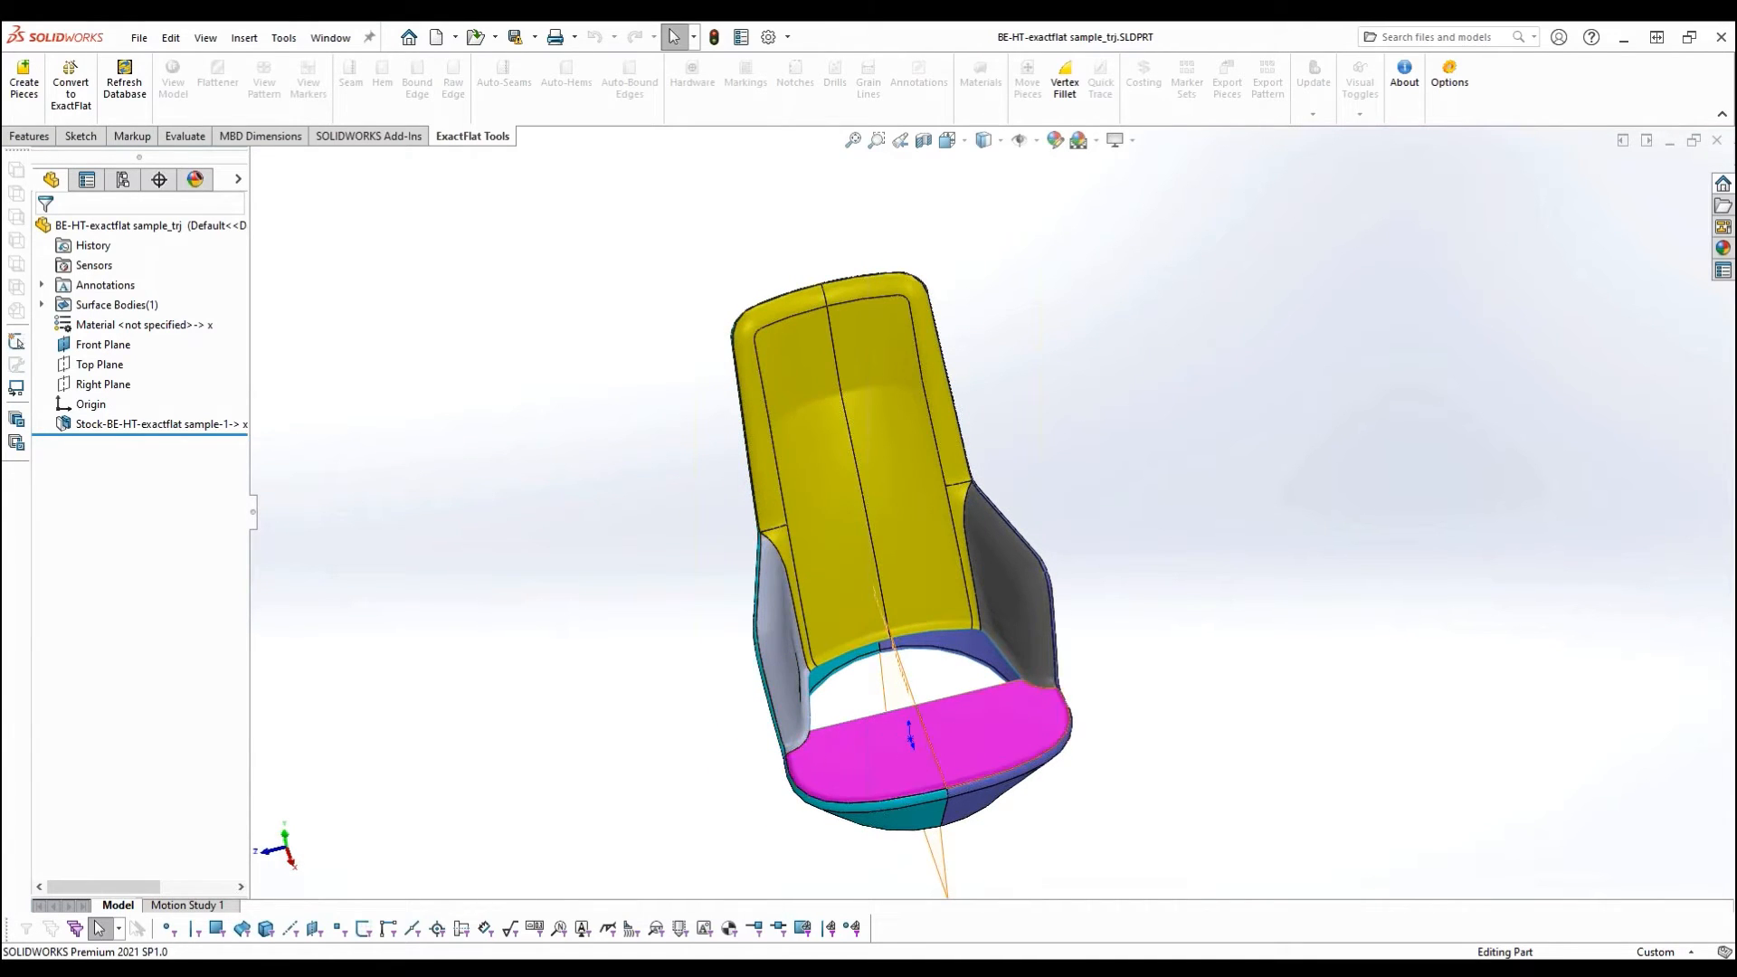
middle_click_drag(904, 795, 969, 822)
middle_click_drag(829, 519, 784, 530)
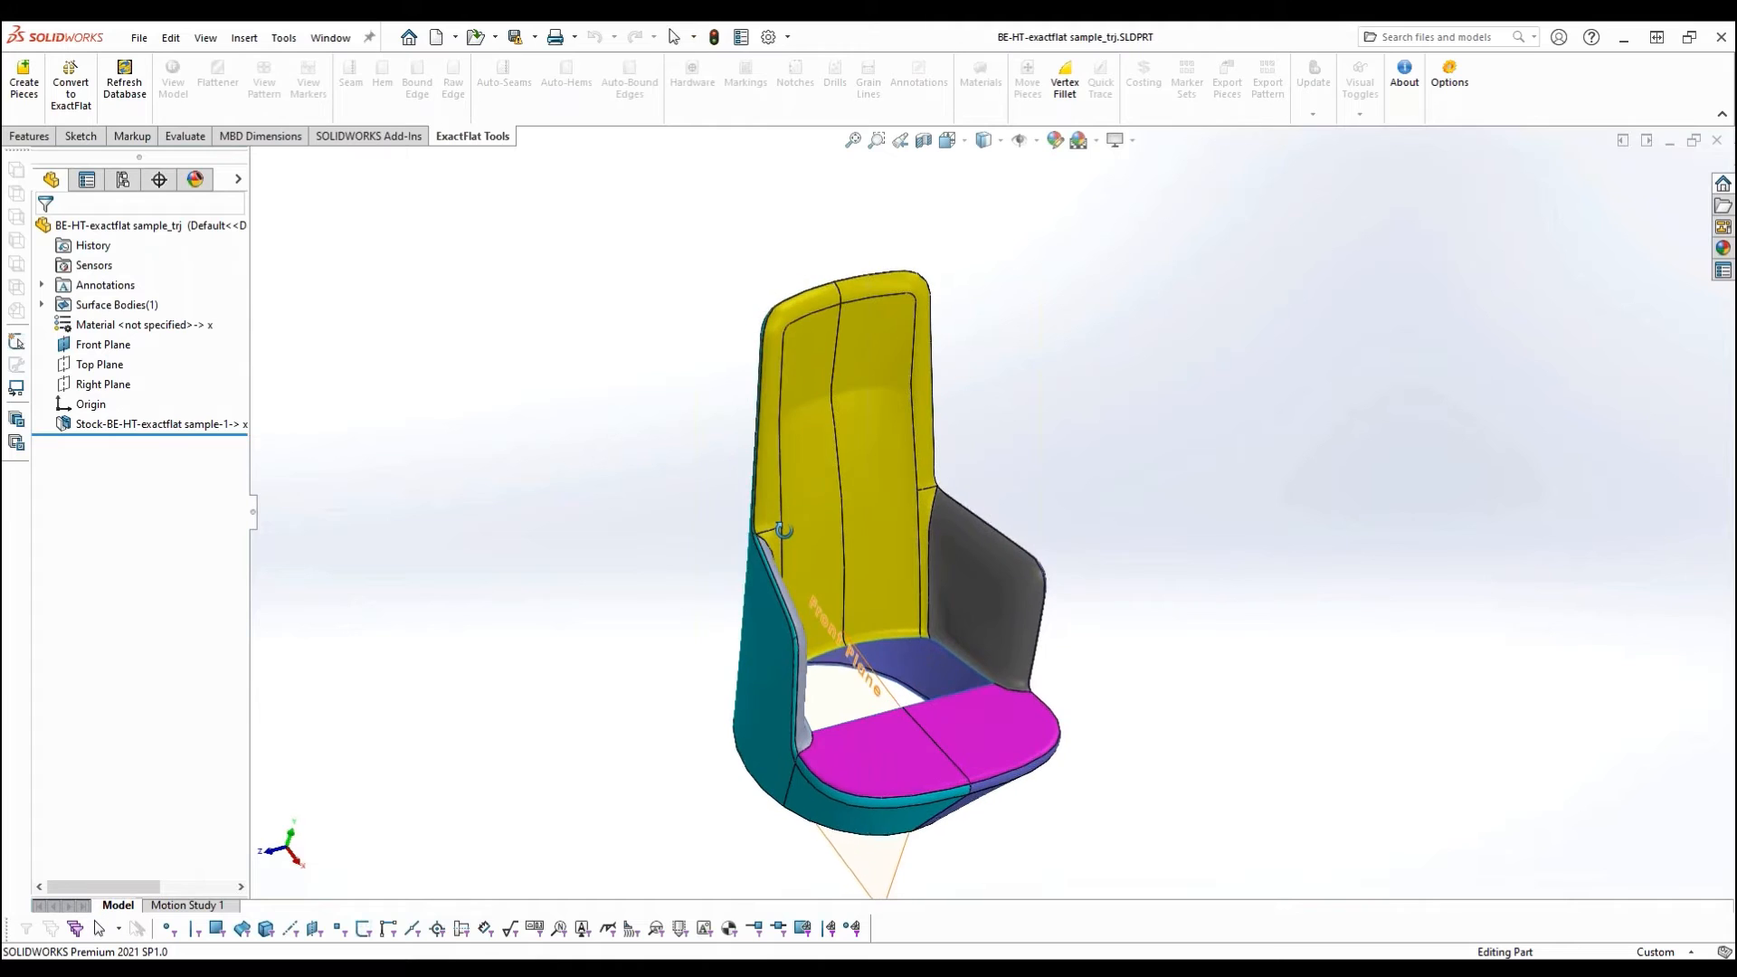
key("Escape")
scroll(763, 493, "down", 4)
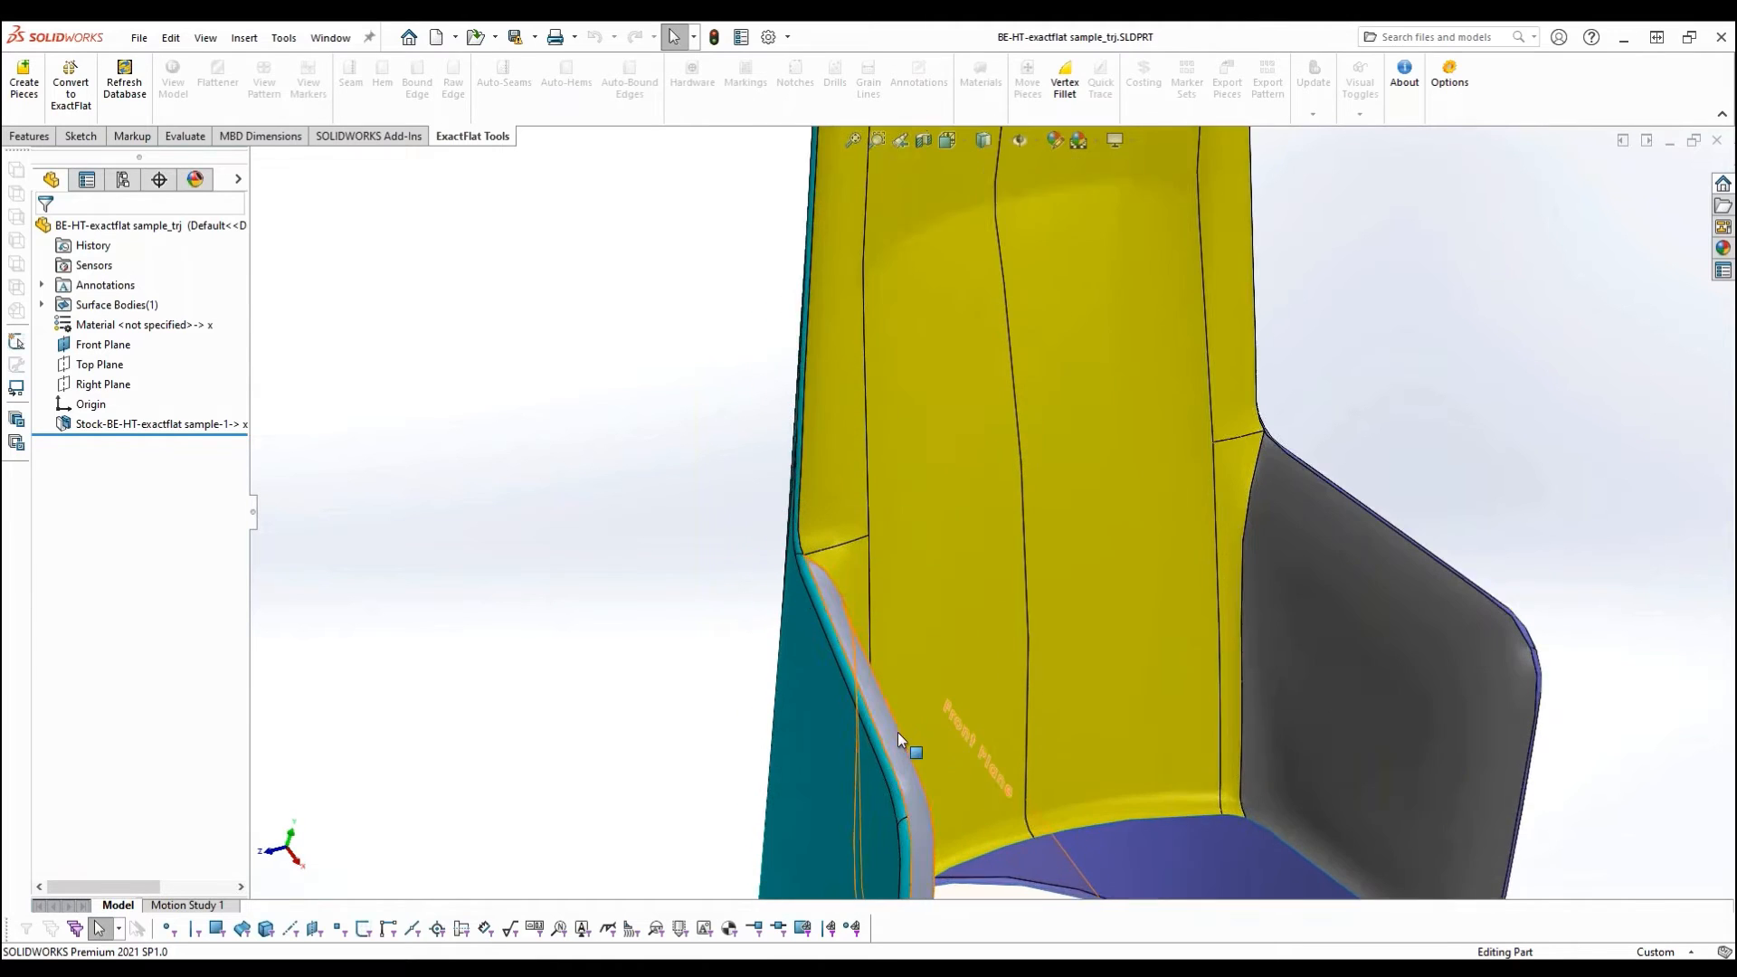
scroll(898, 731, "down", 2)
left_click(872, 707)
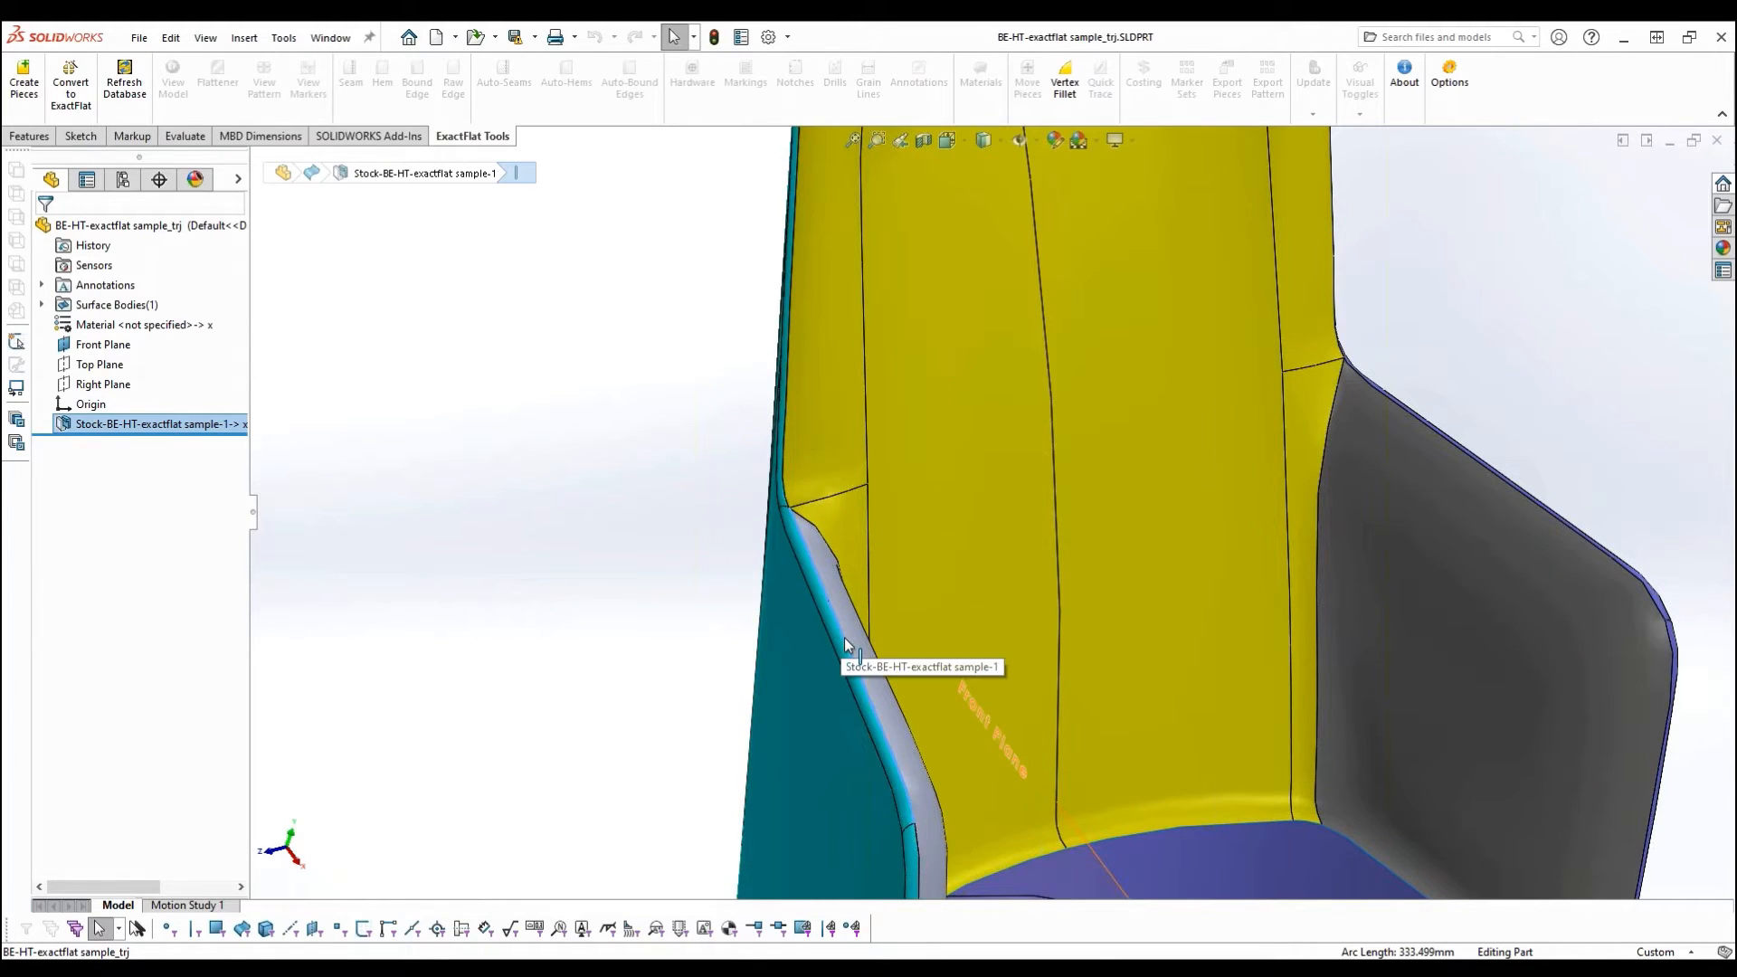
middle_click_drag(796, 674, 717, 700)
left_click(645, 648)
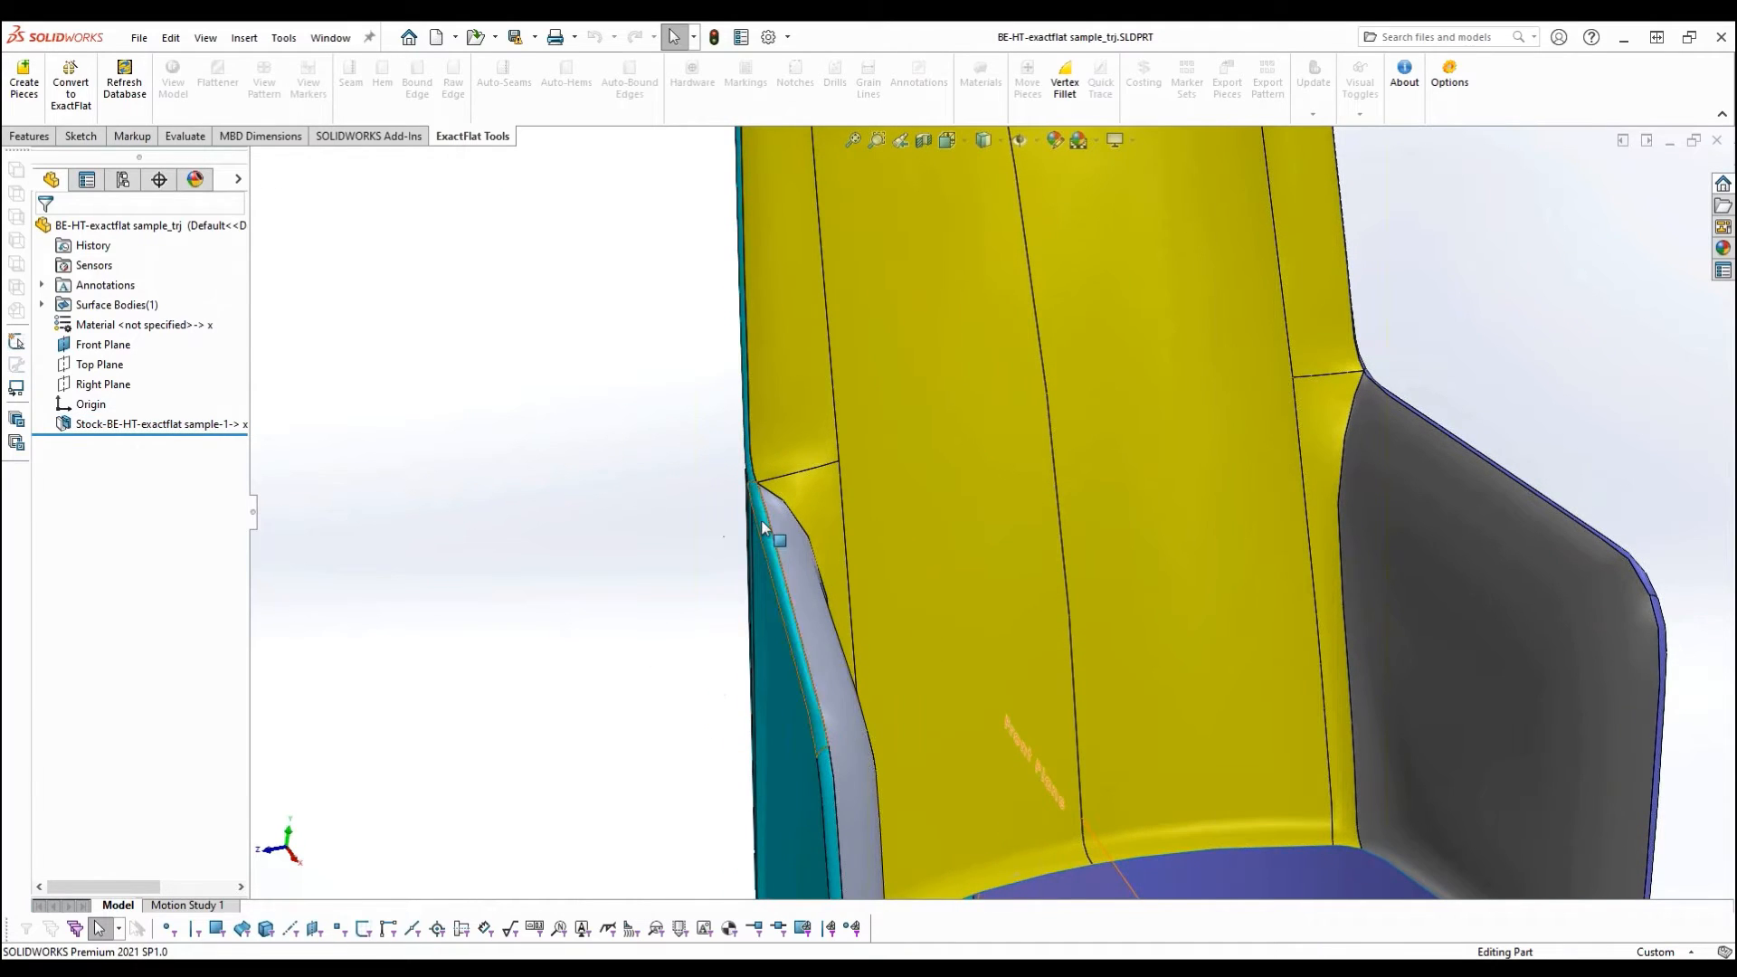
left_click(778, 570)
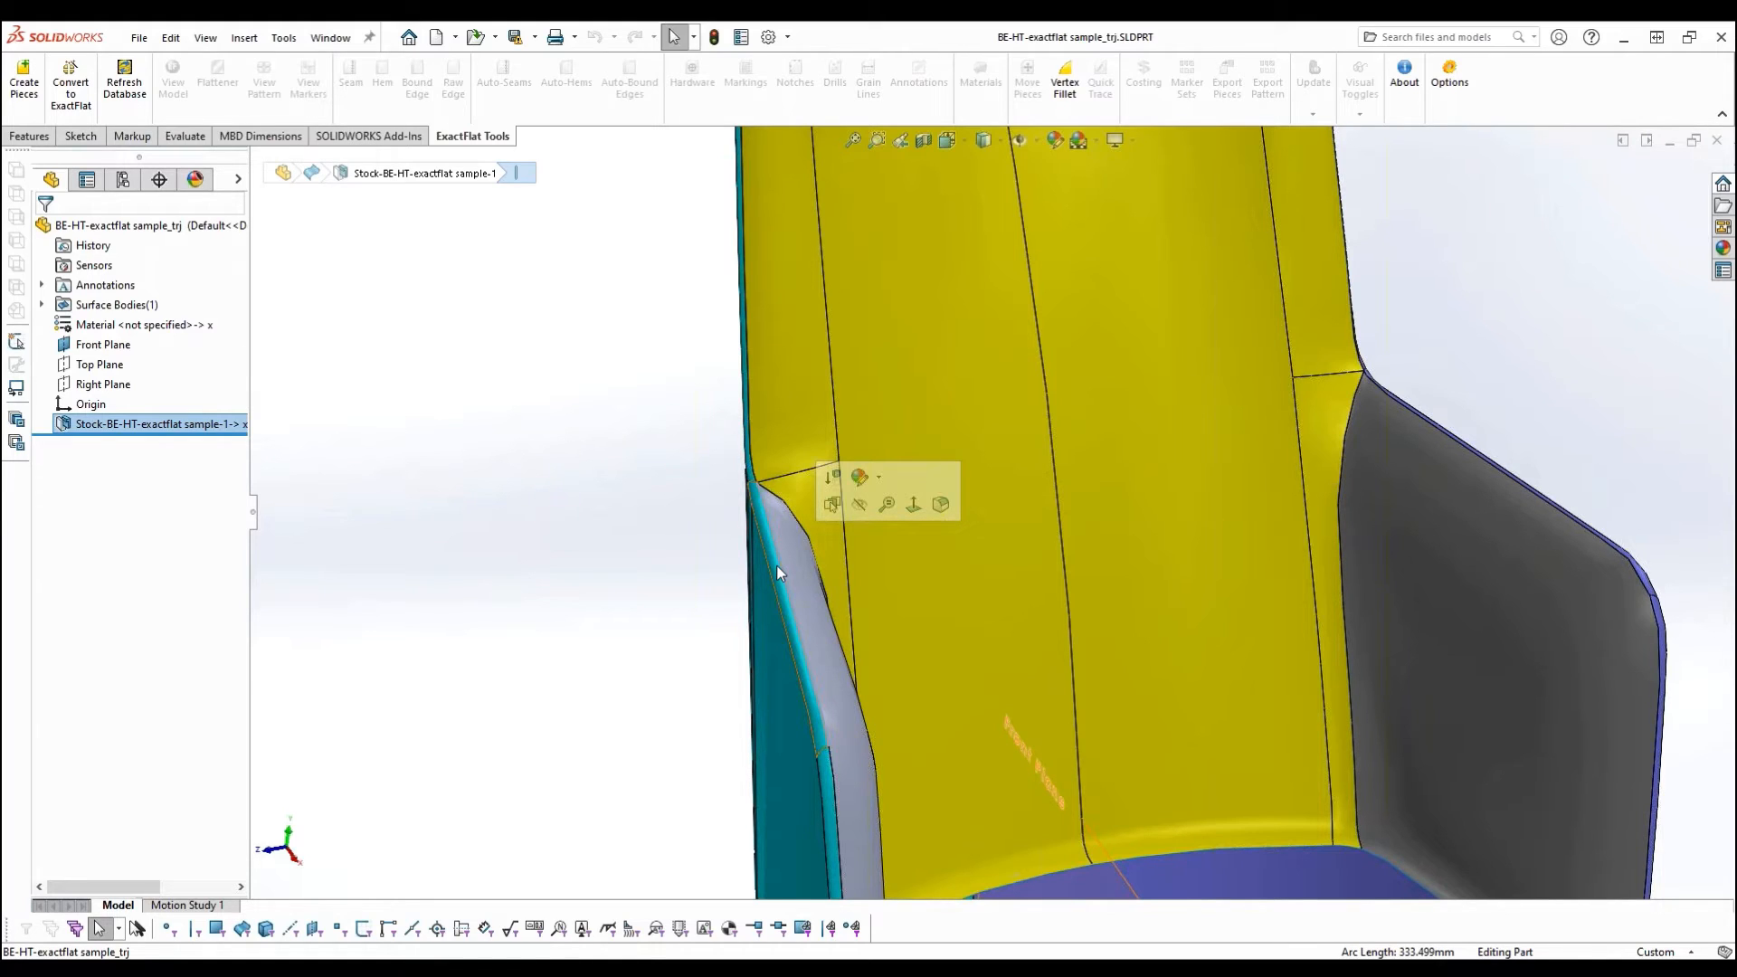
left_click(637, 554)
key("f")
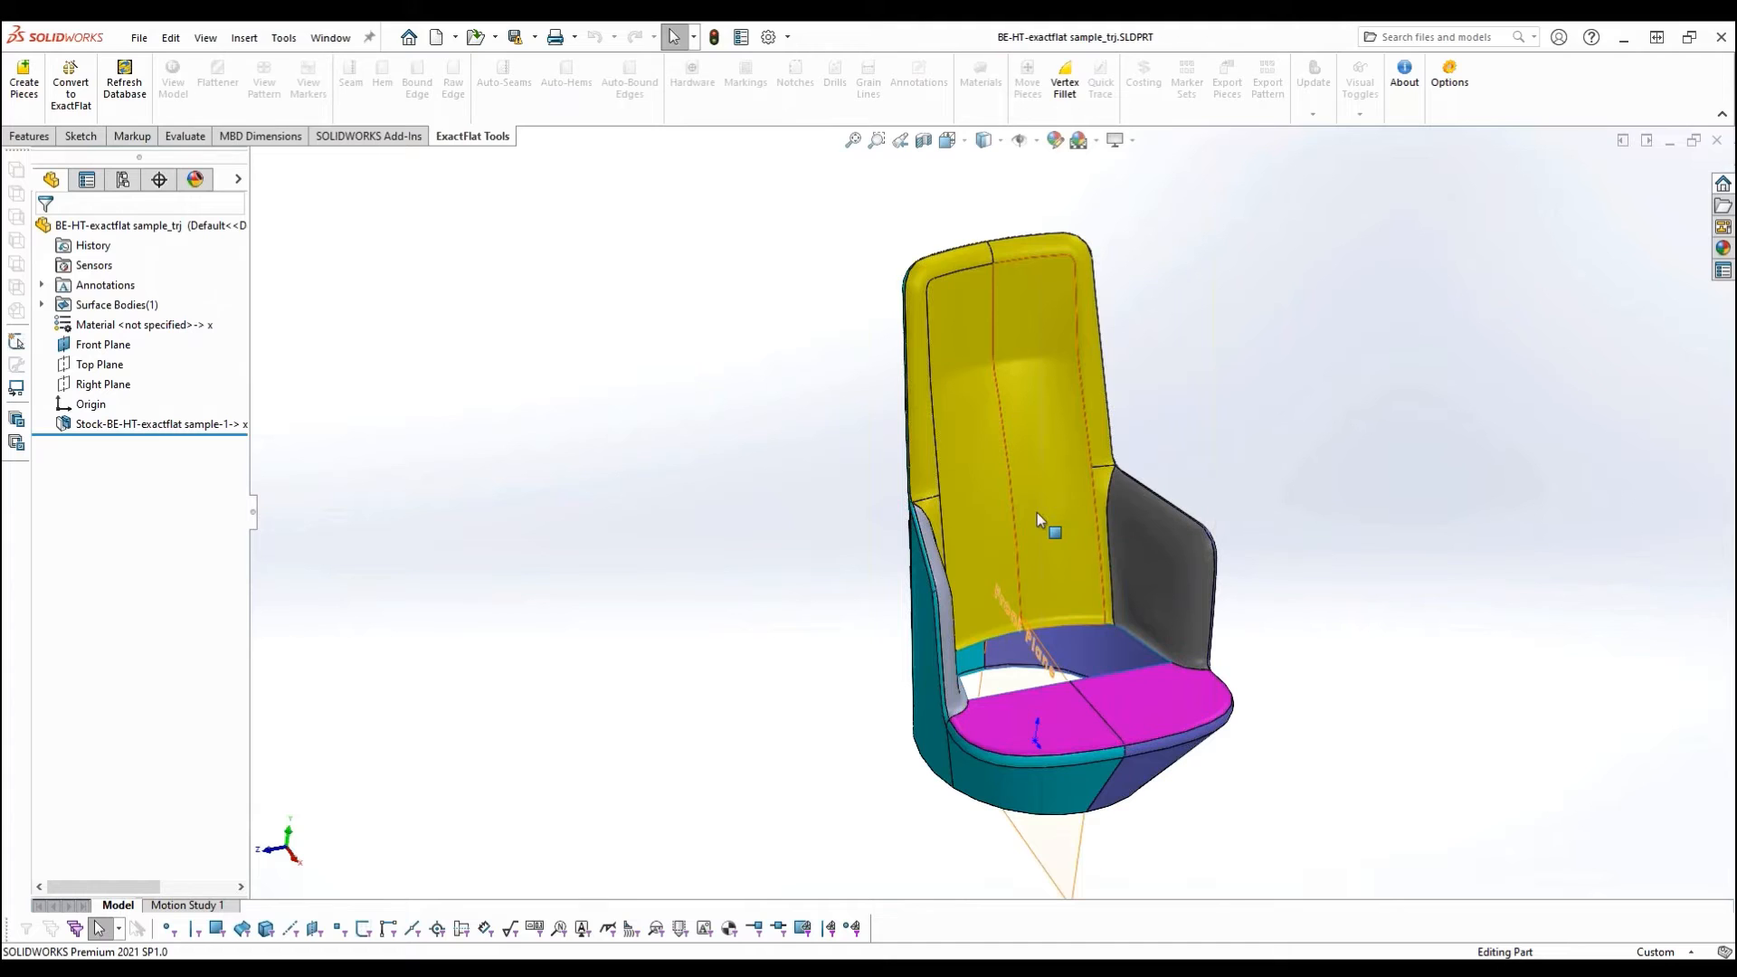
- Start creating pieces with Piece Creator and choose all six yellow backrest faces as the input
middle_click_drag(1008, 506, 958, 520)
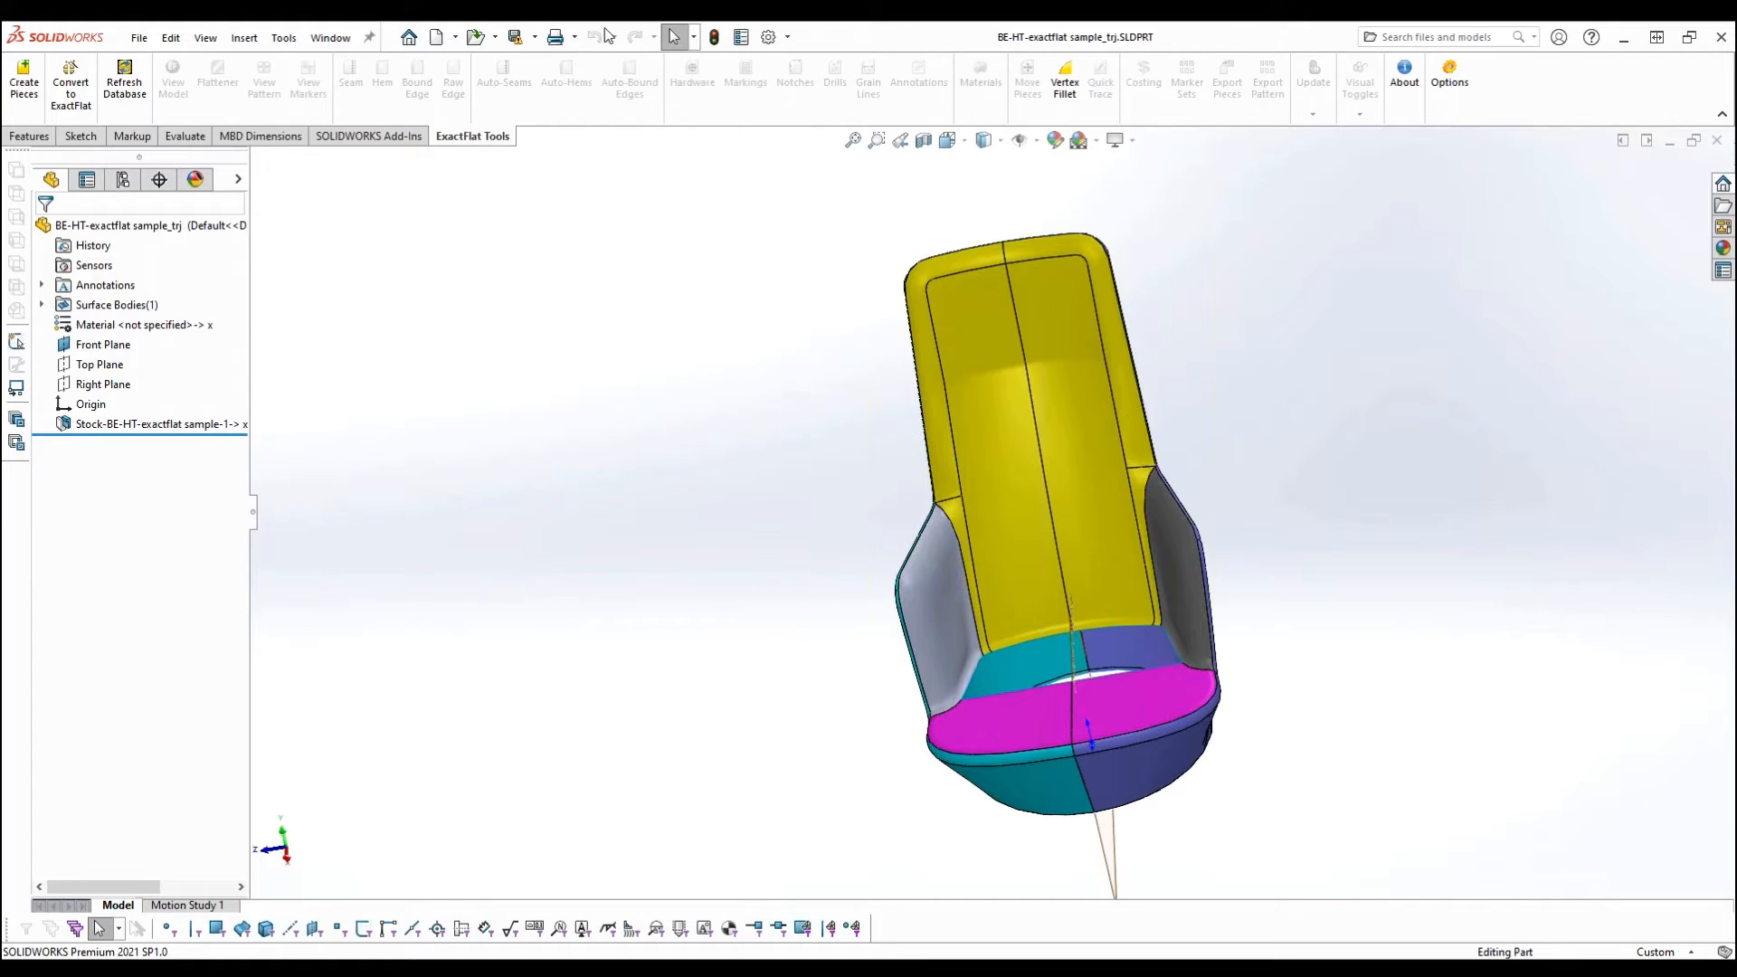
middle_click_drag(799, 593, 822, 593)
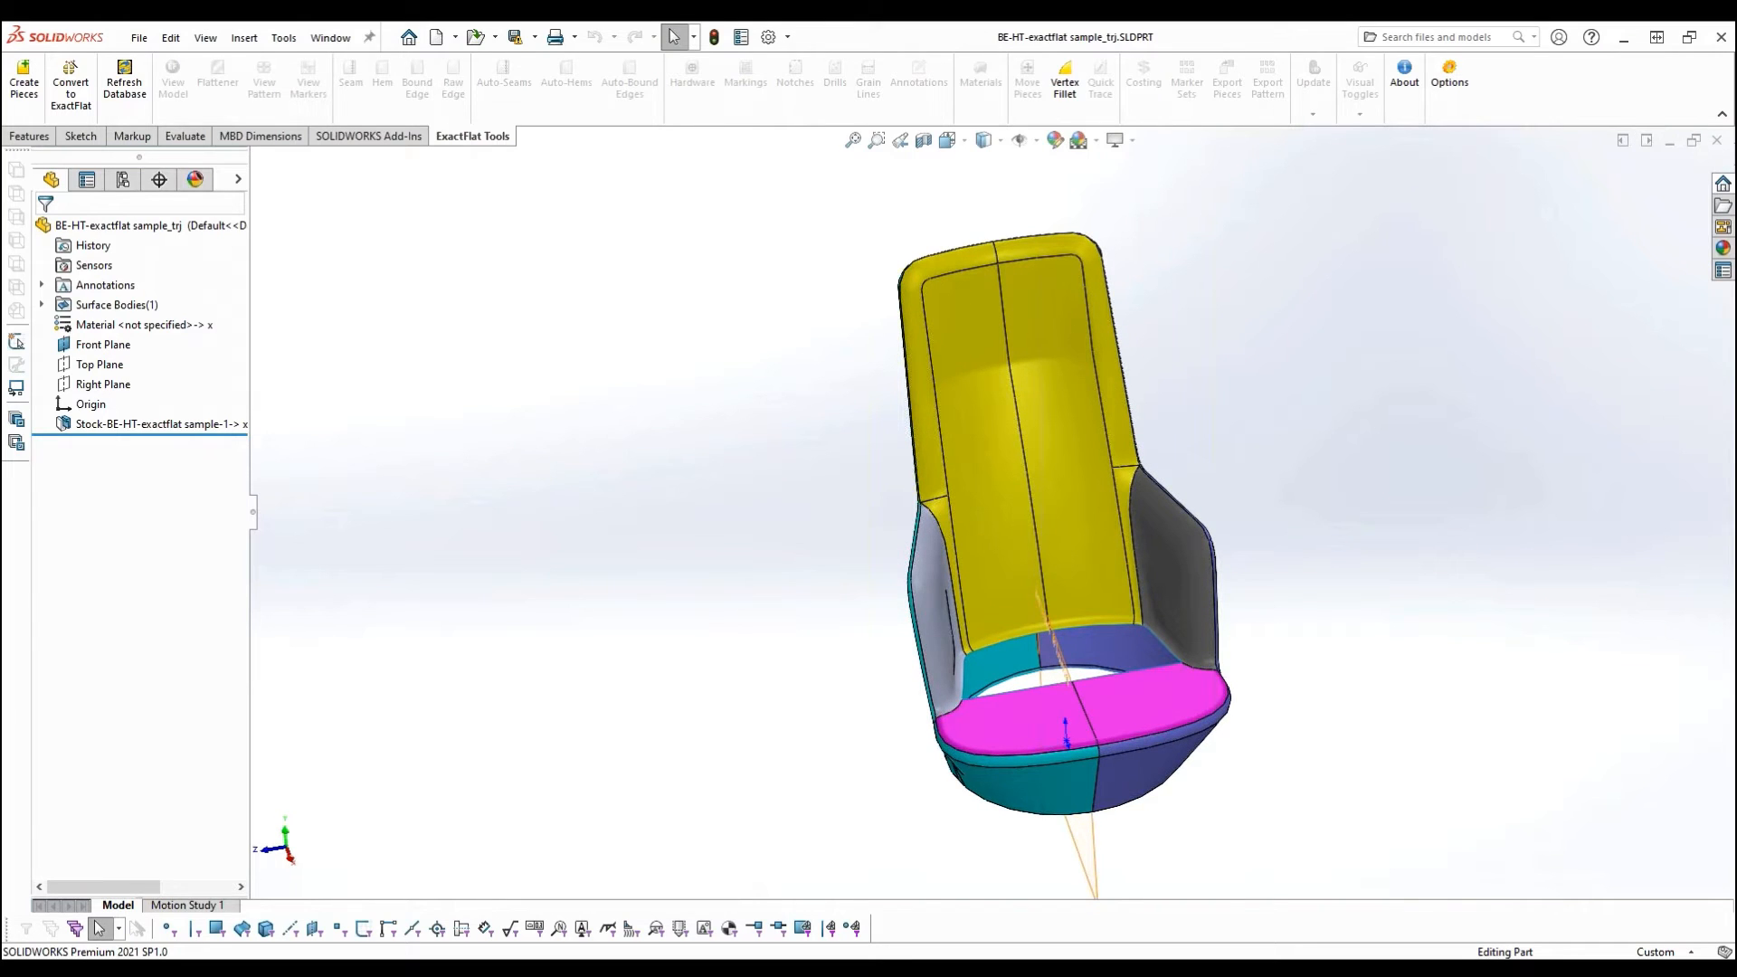
left_click(17, 87)
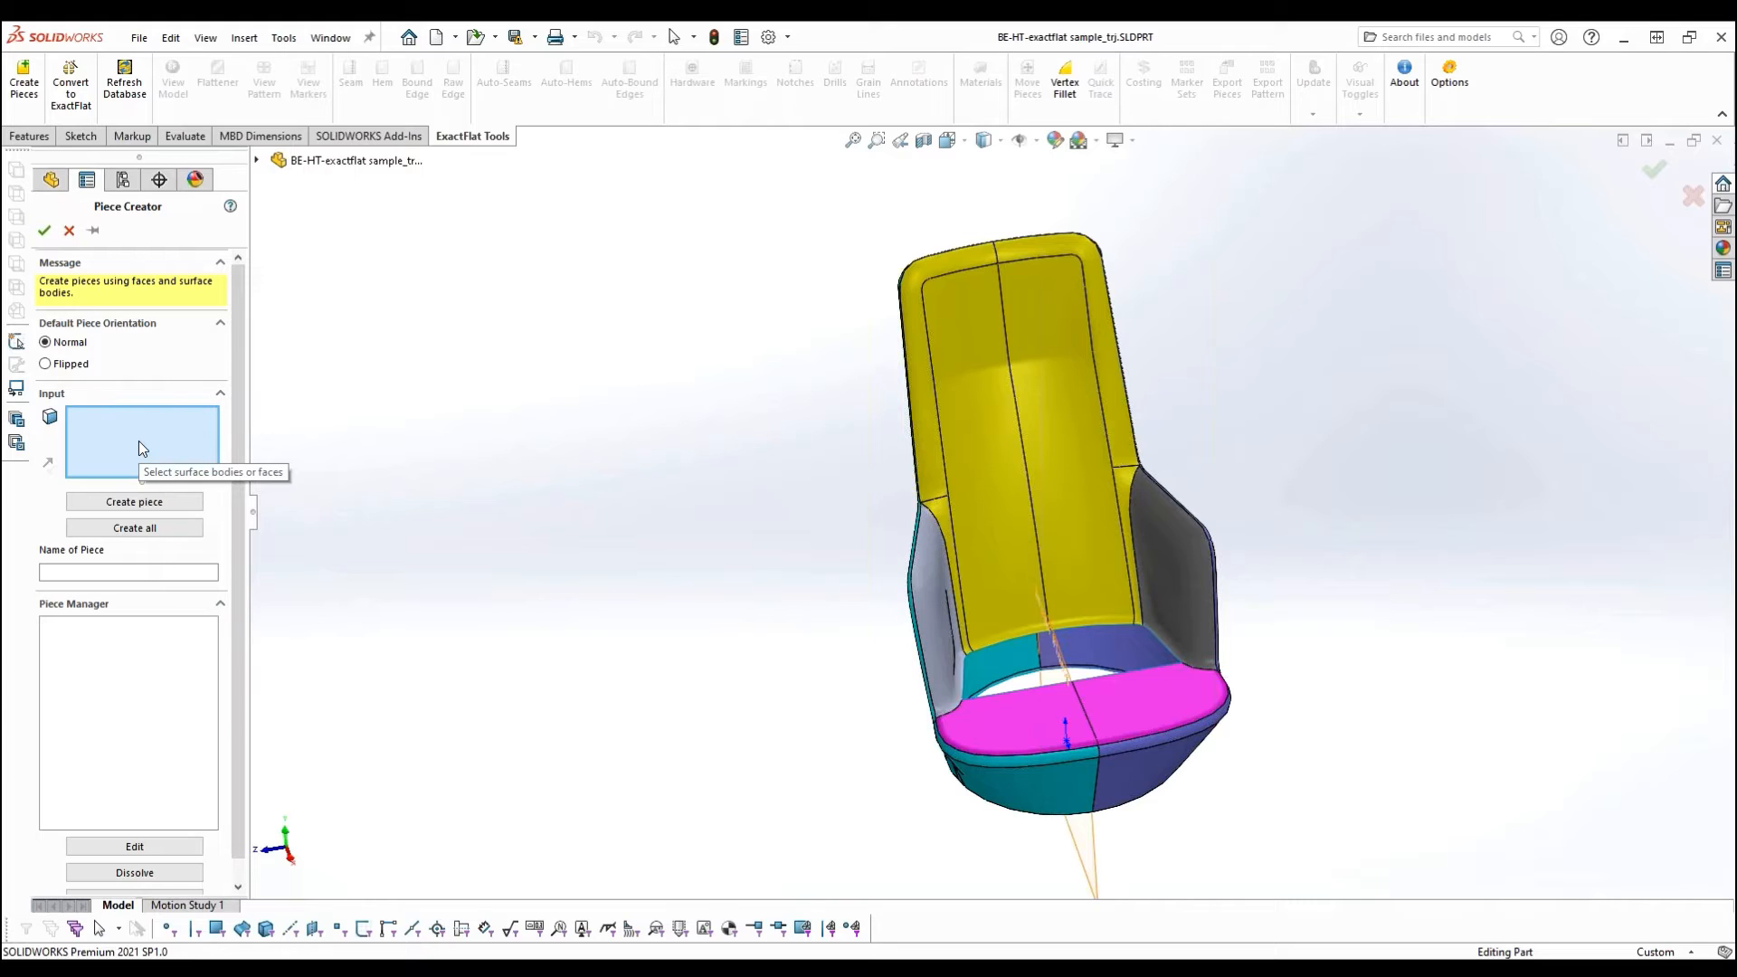
left_click(932, 458)
left_click(956, 329)
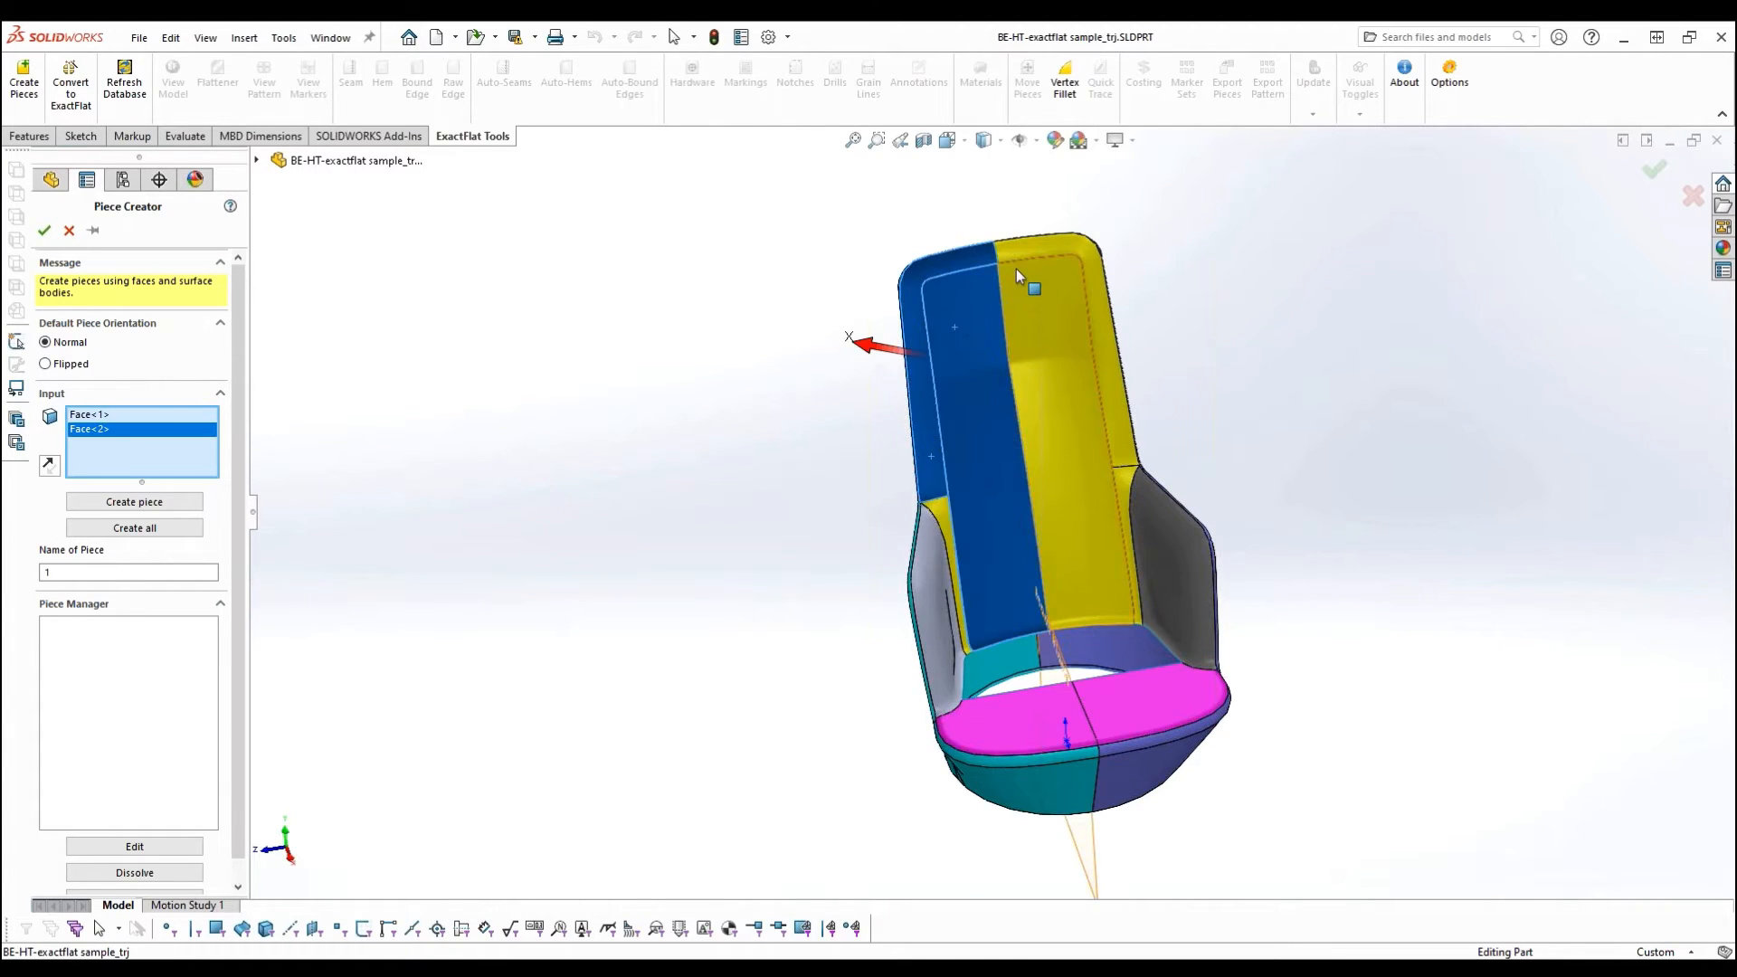
left_click(1017, 253)
left_click(1123, 543)
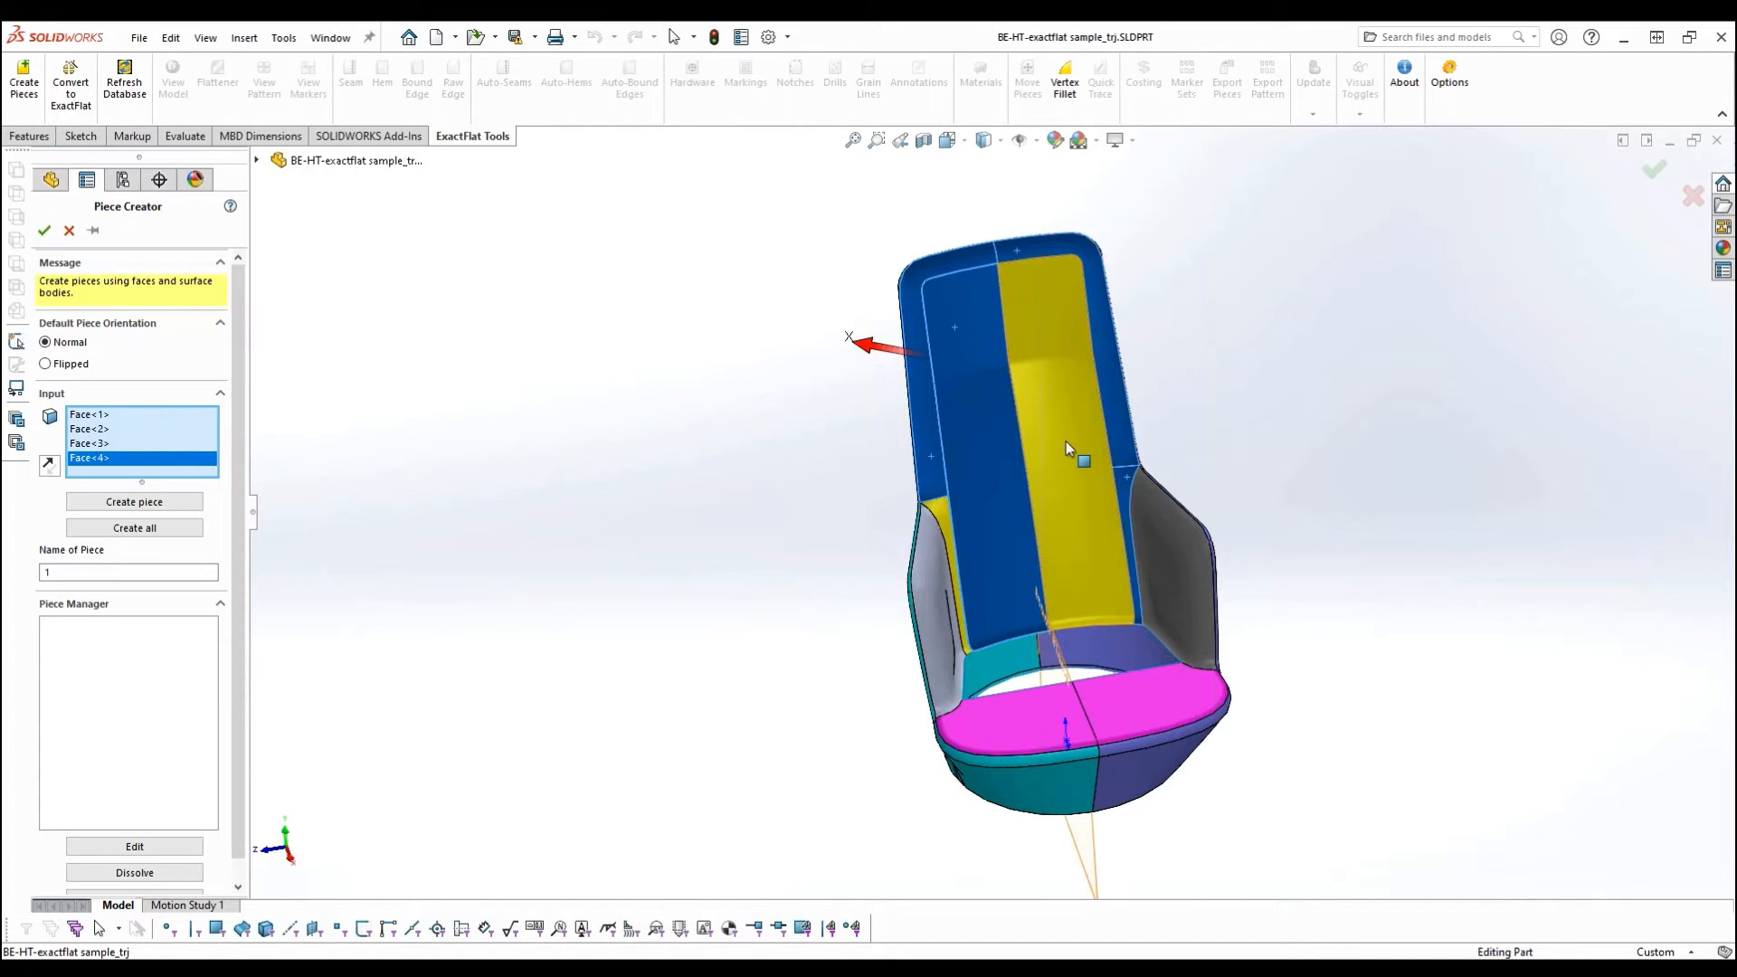
left_click(1066, 441)
left_click(951, 509)
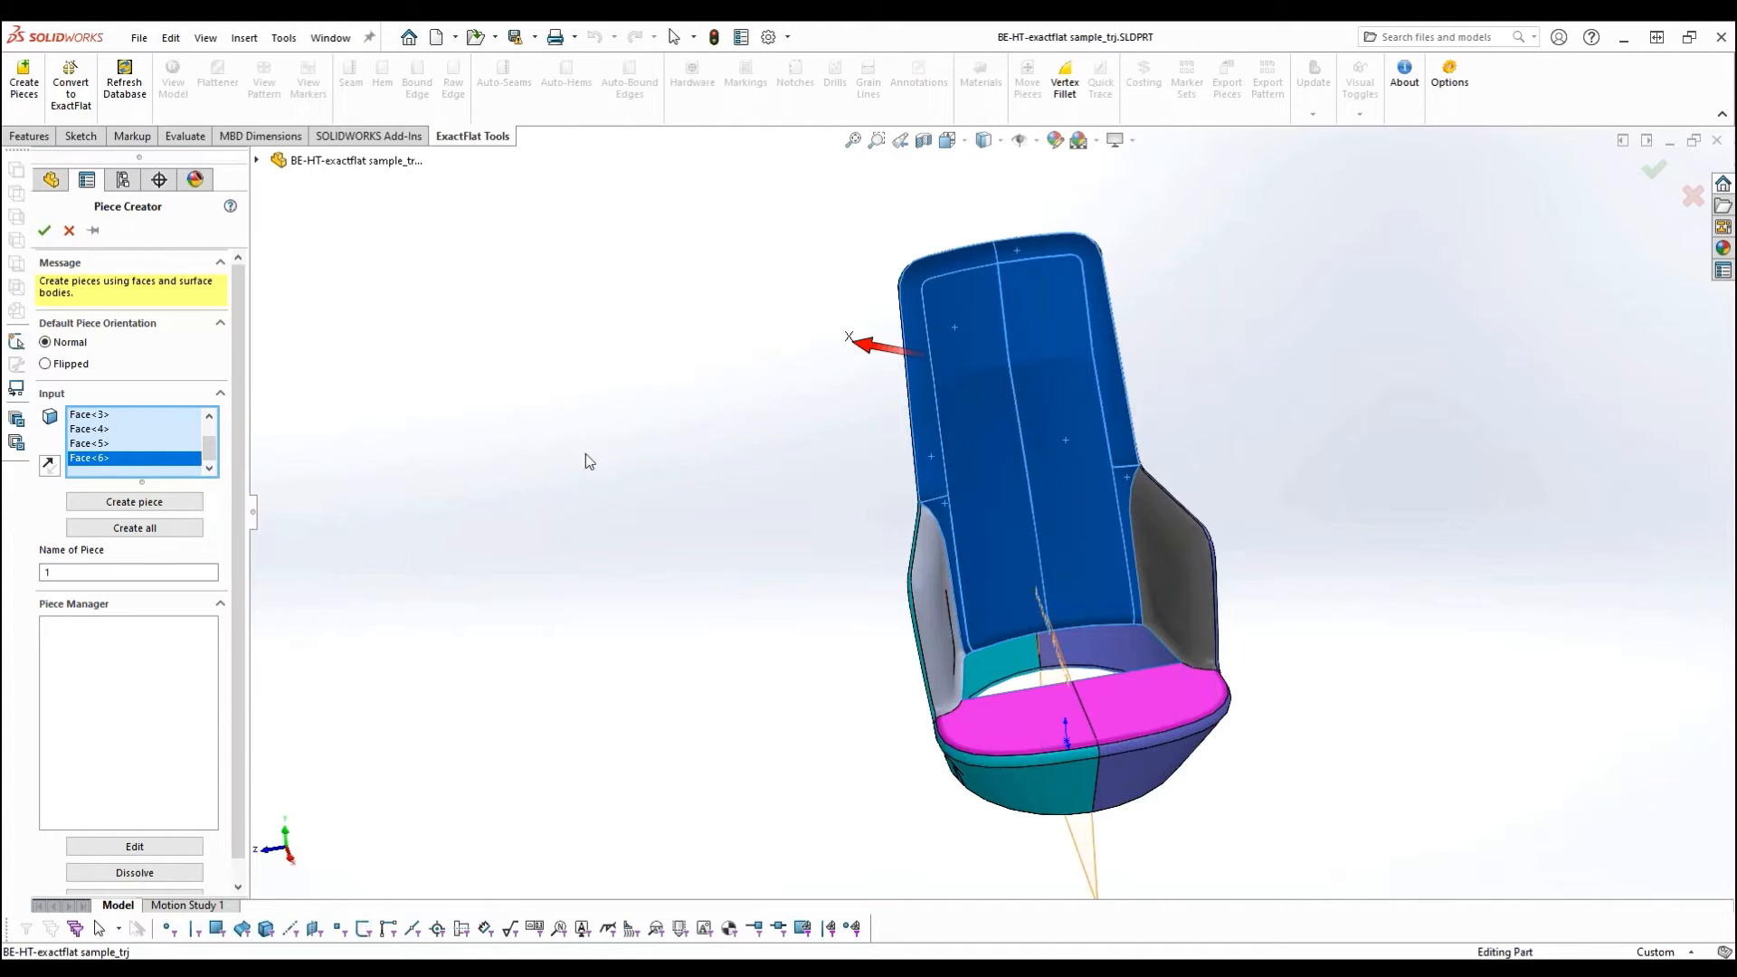
- Check the direction arrow on the backrest, flip it, set the default piece orientation to Flipped, and create the piece
middle_click_drag(690, 375, 779, 477)
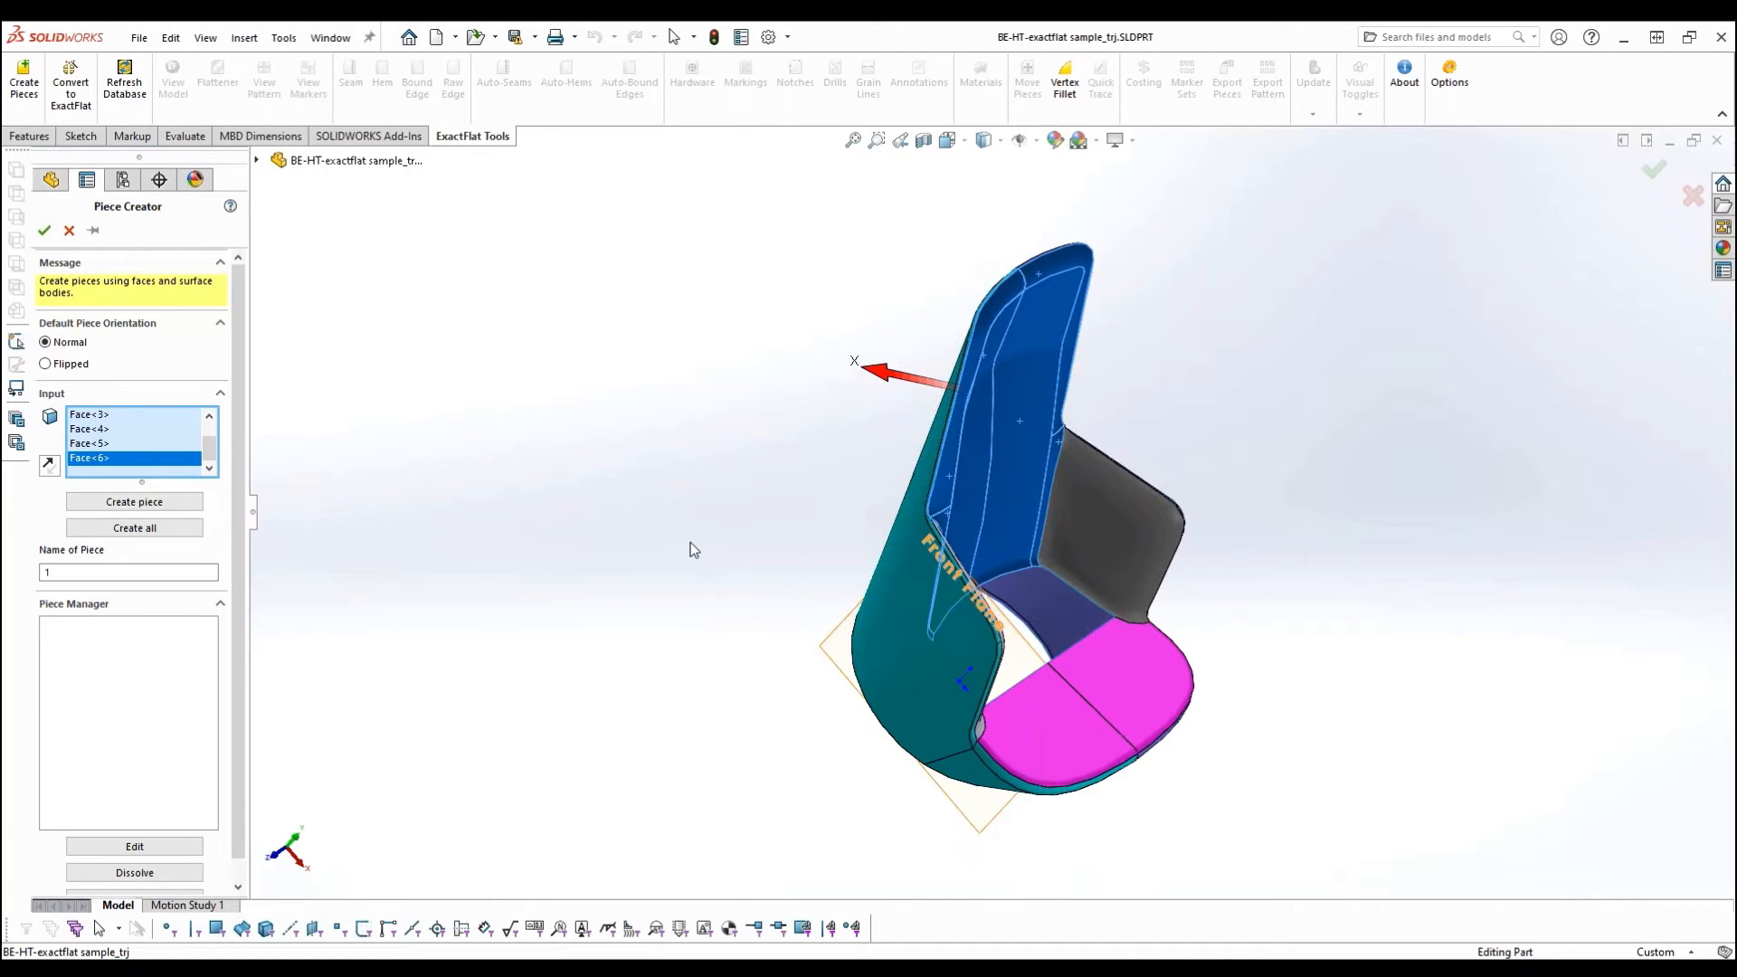
middle_click_drag(764, 574, 710, 545)
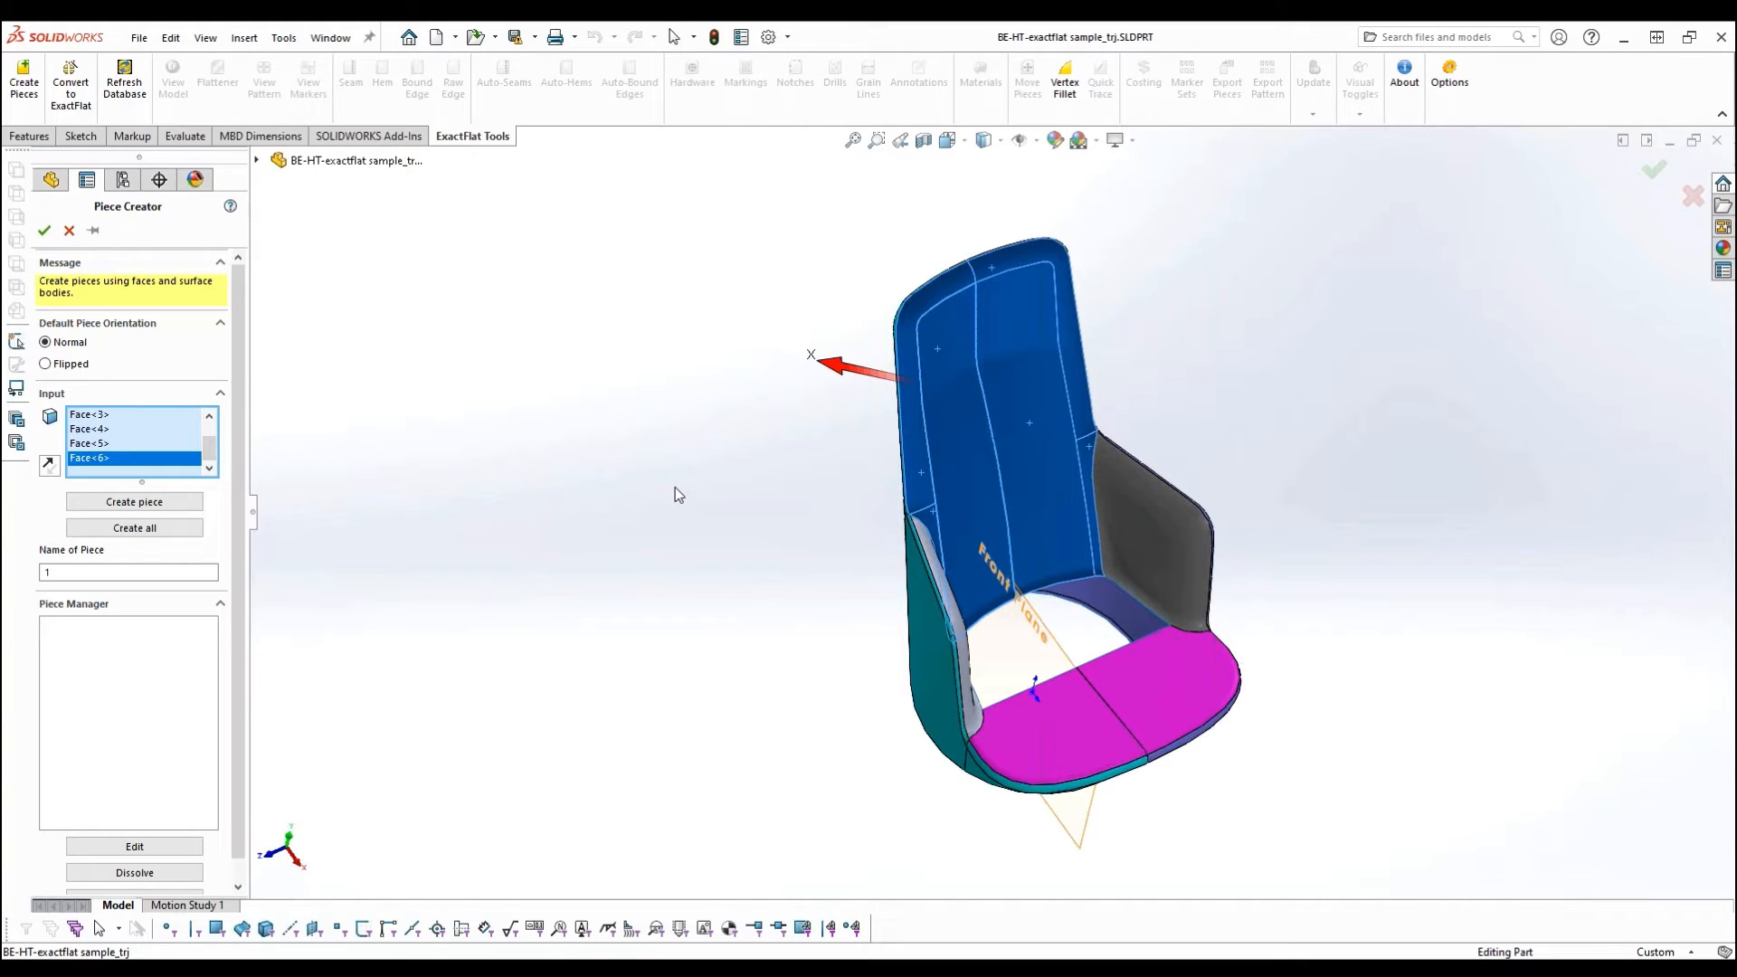
middle_click_drag(806, 523, 800, 474)
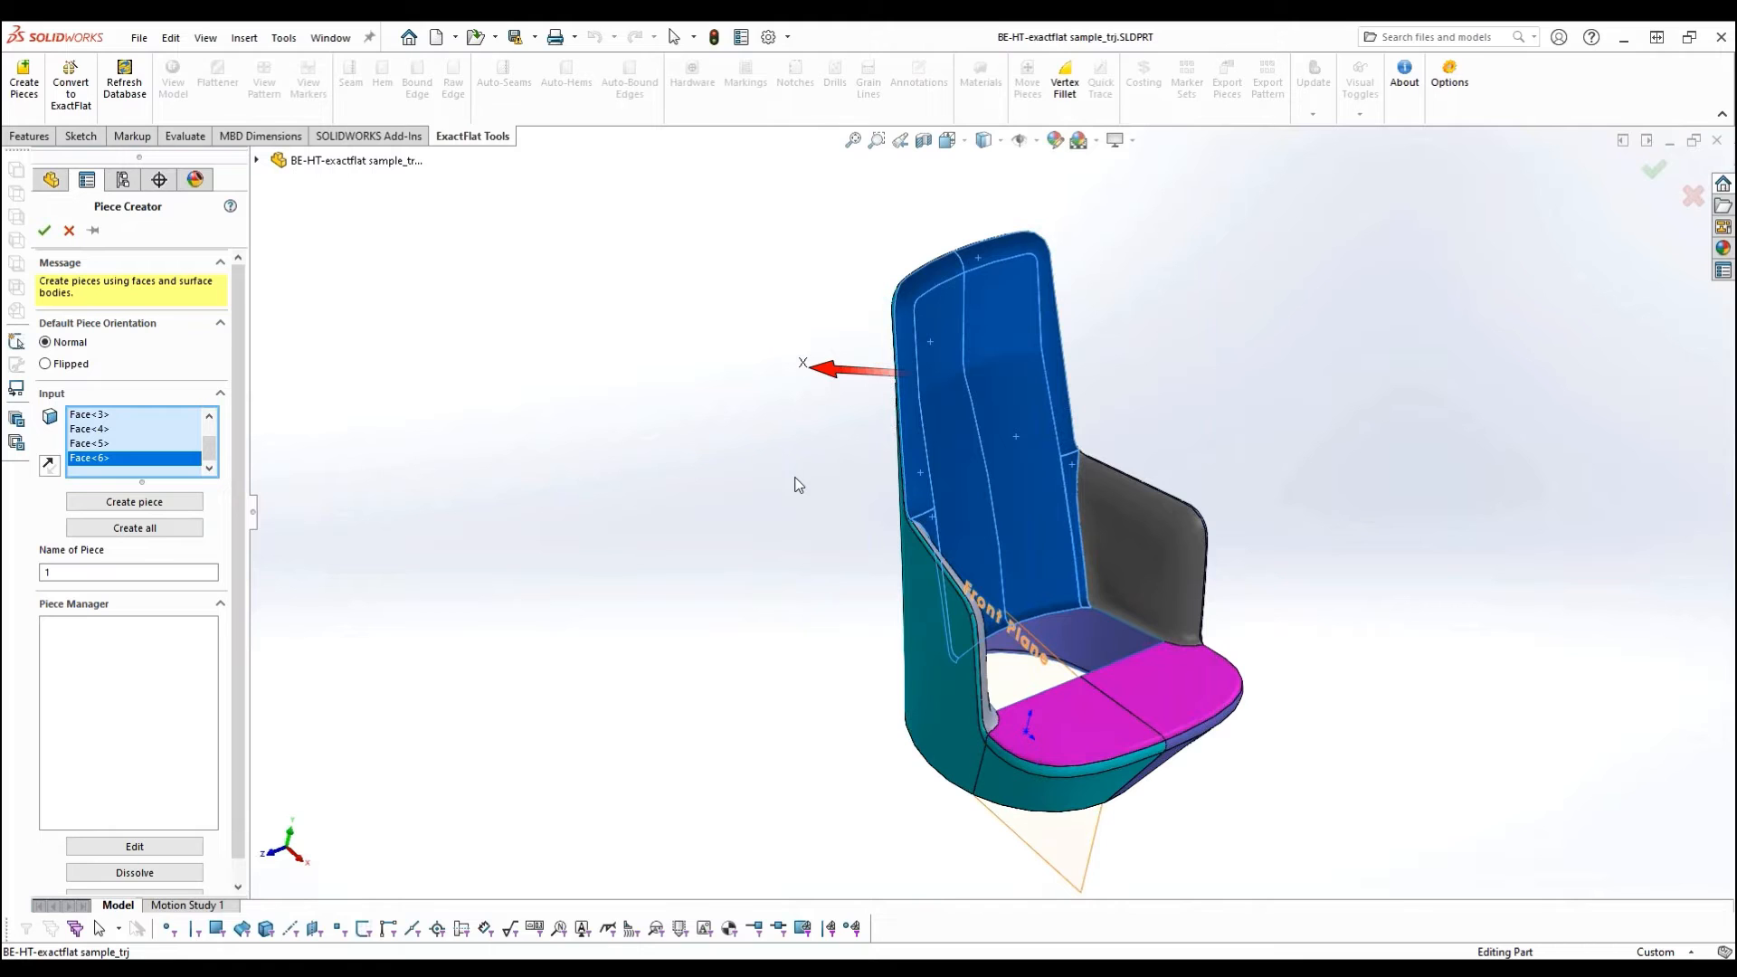
middle_click_drag(752, 504, 848, 525)
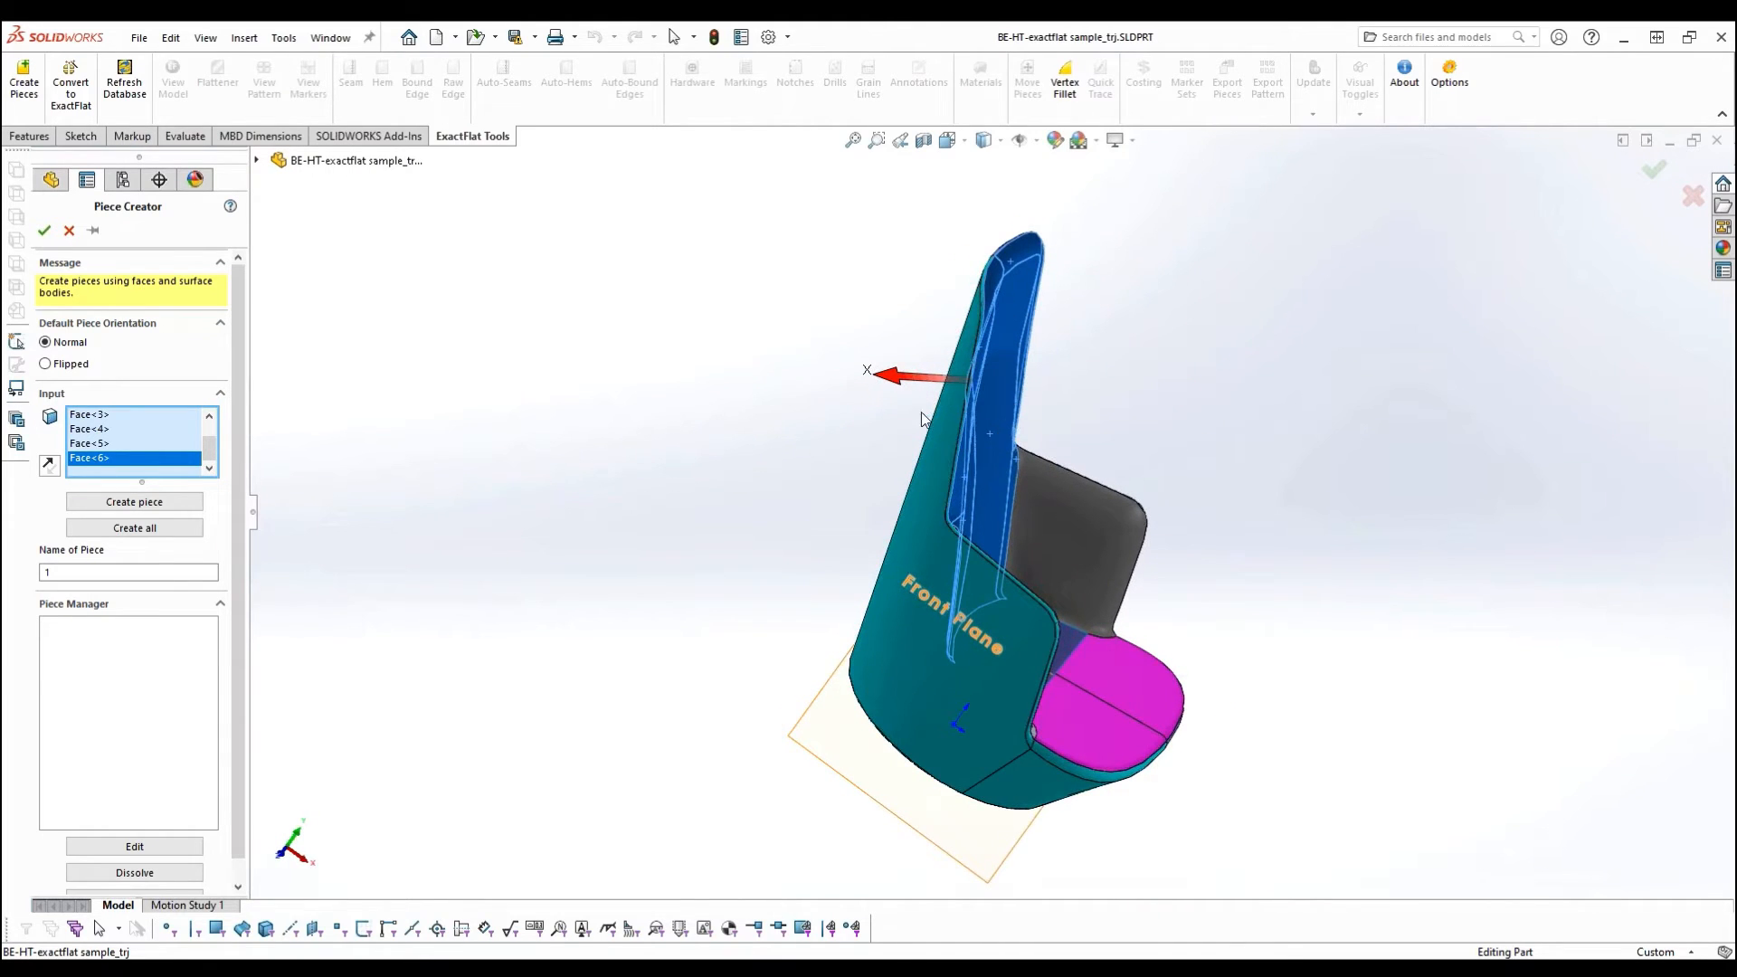
middle_click_drag(715, 517, 635, 502)
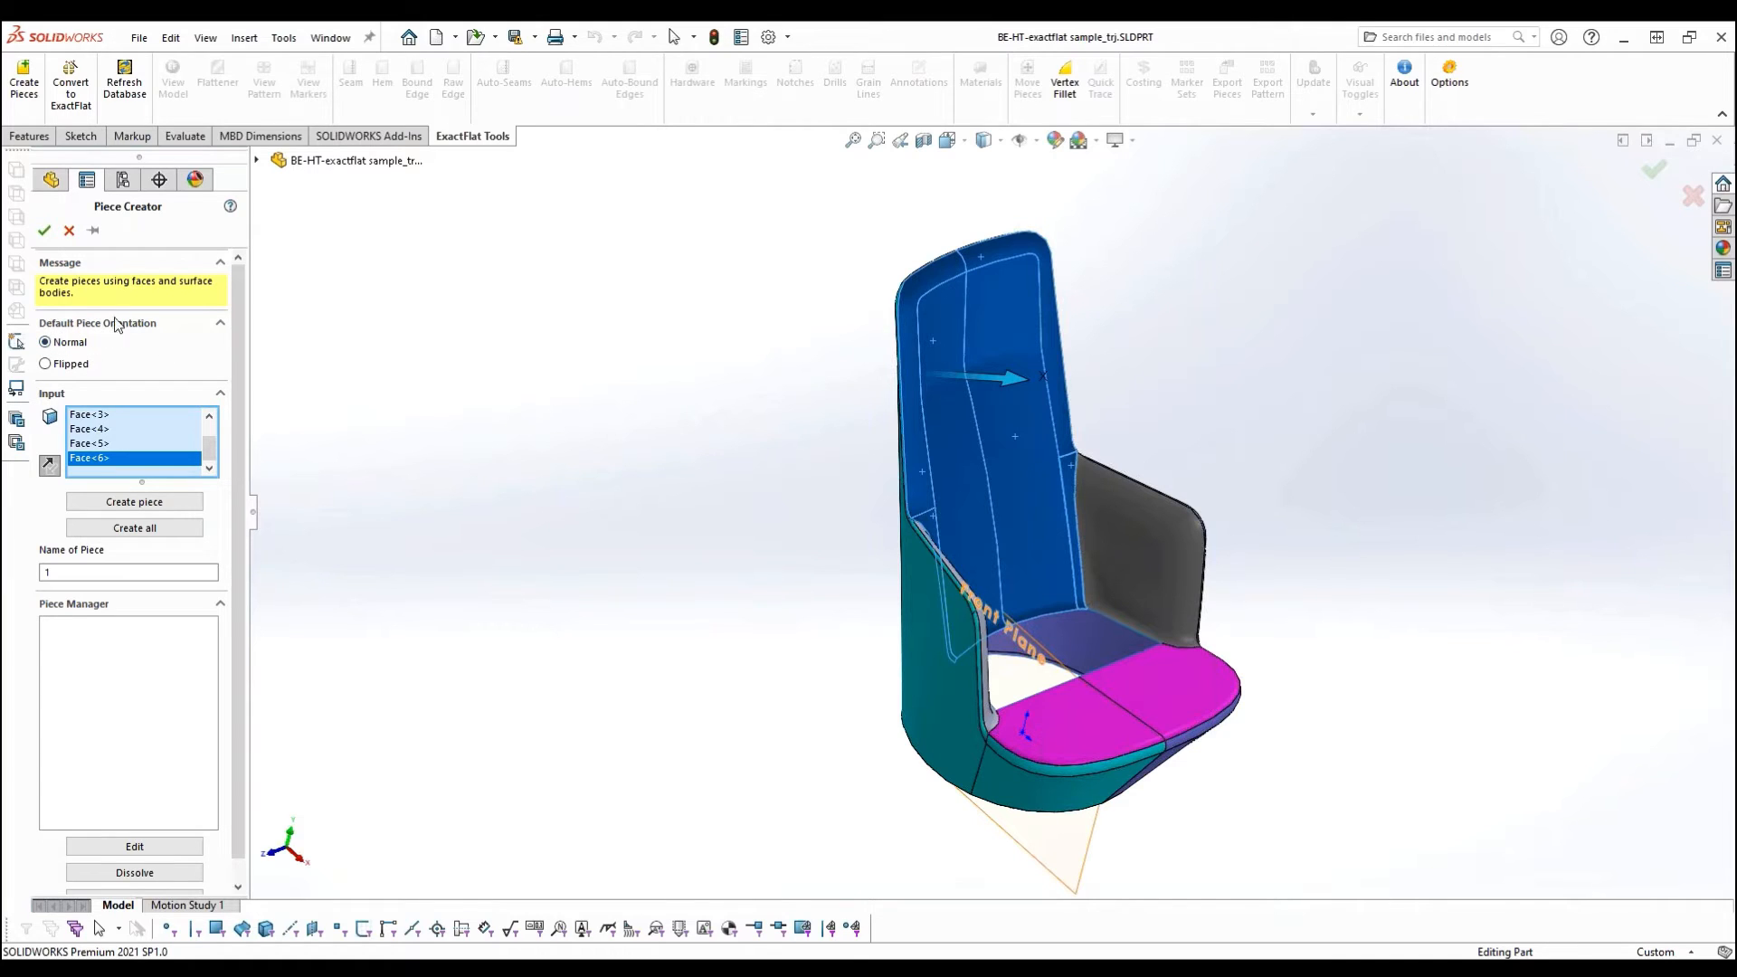
left_click(66, 364)
left_click(141, 502)
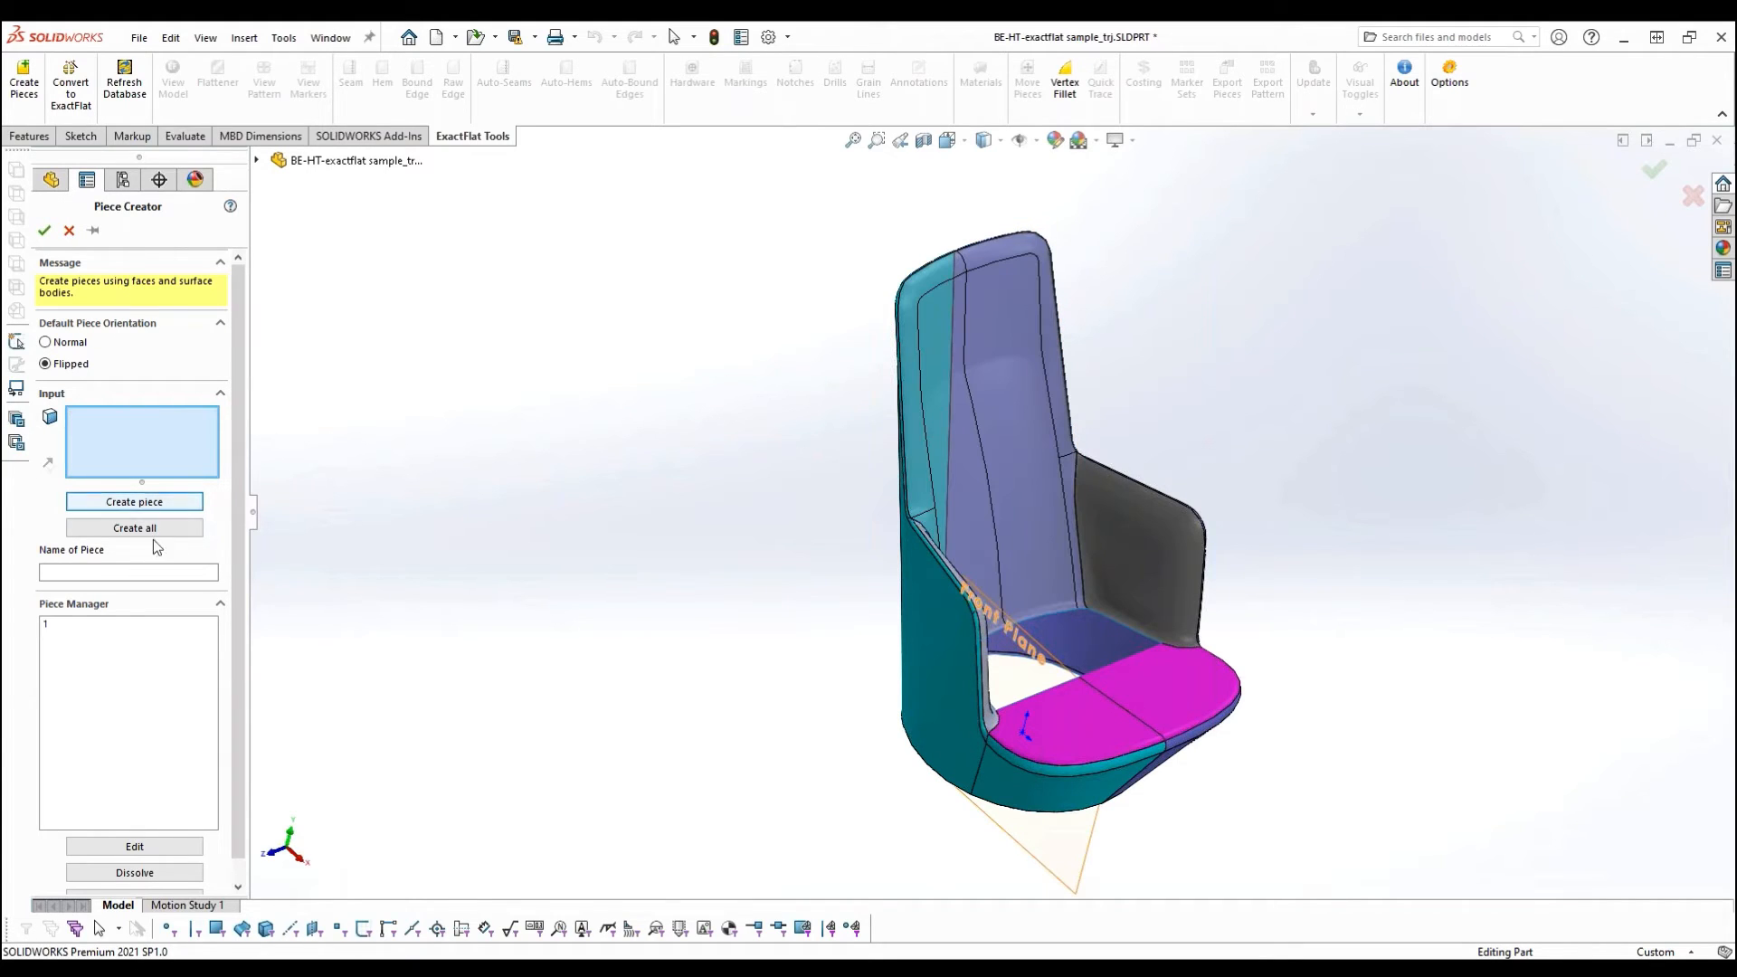
- Create a piece named Seat from the two magenta seat faces
left_click(1068, 710)
left_click(1147, 704)
middle_click_drag(862, 802, 932, 764)
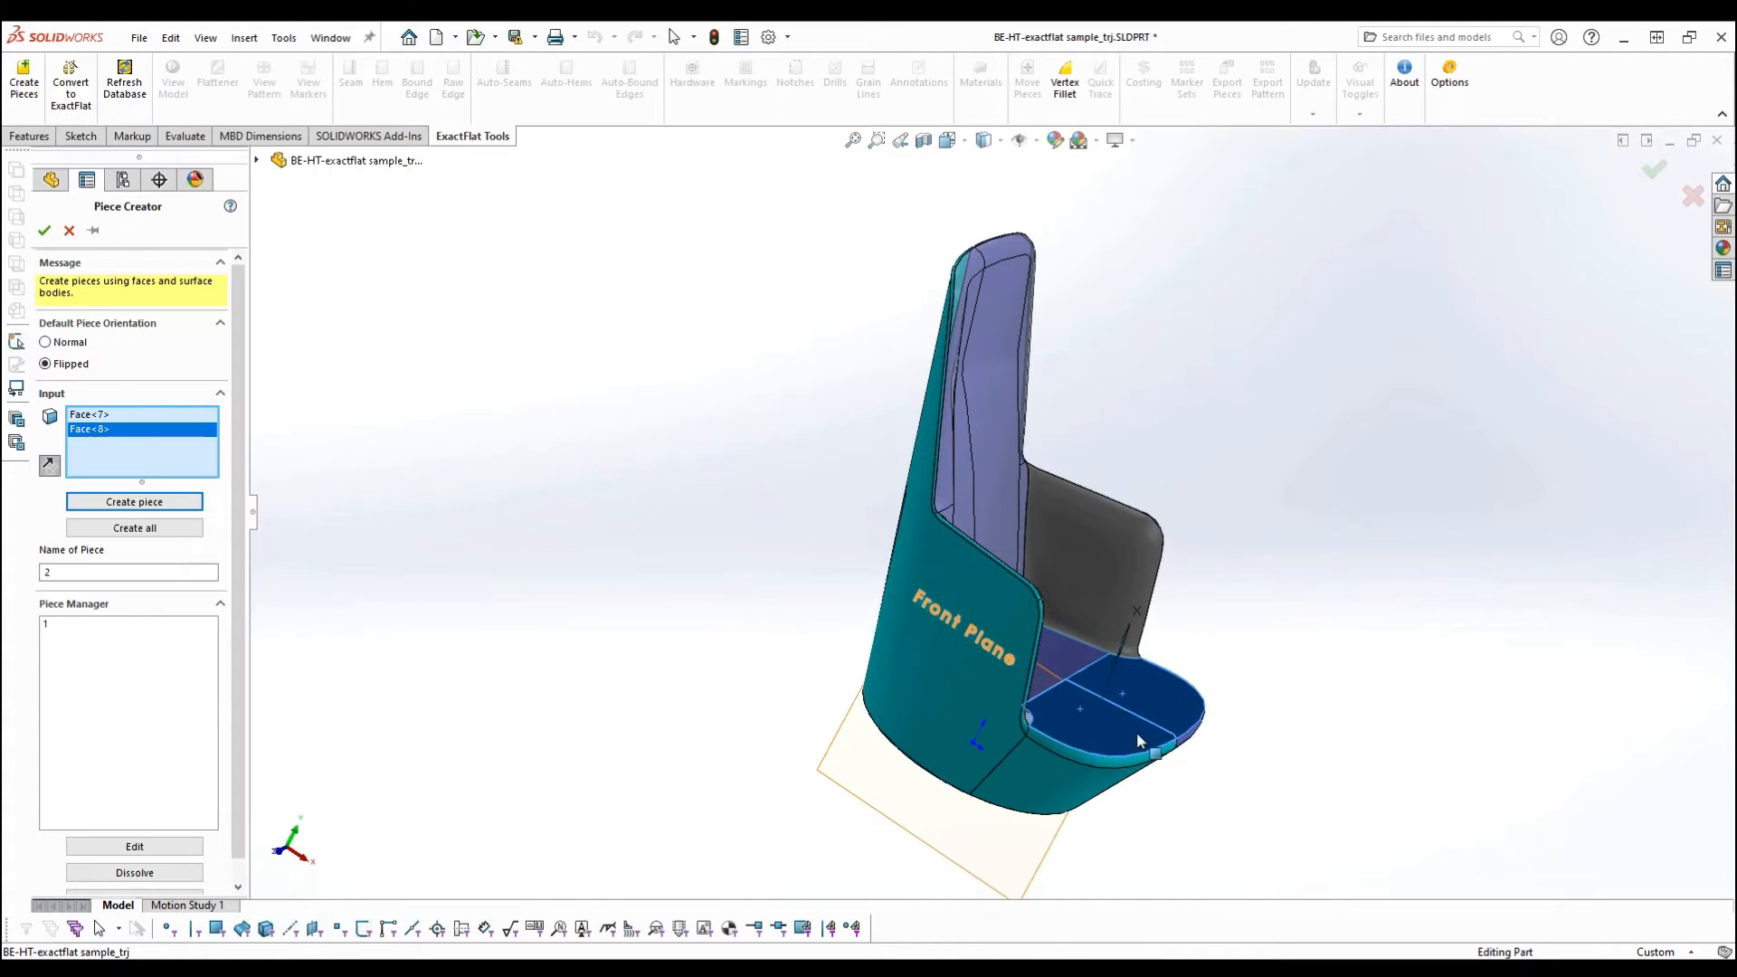
middle_click_drag(658, 852, 463, 711)
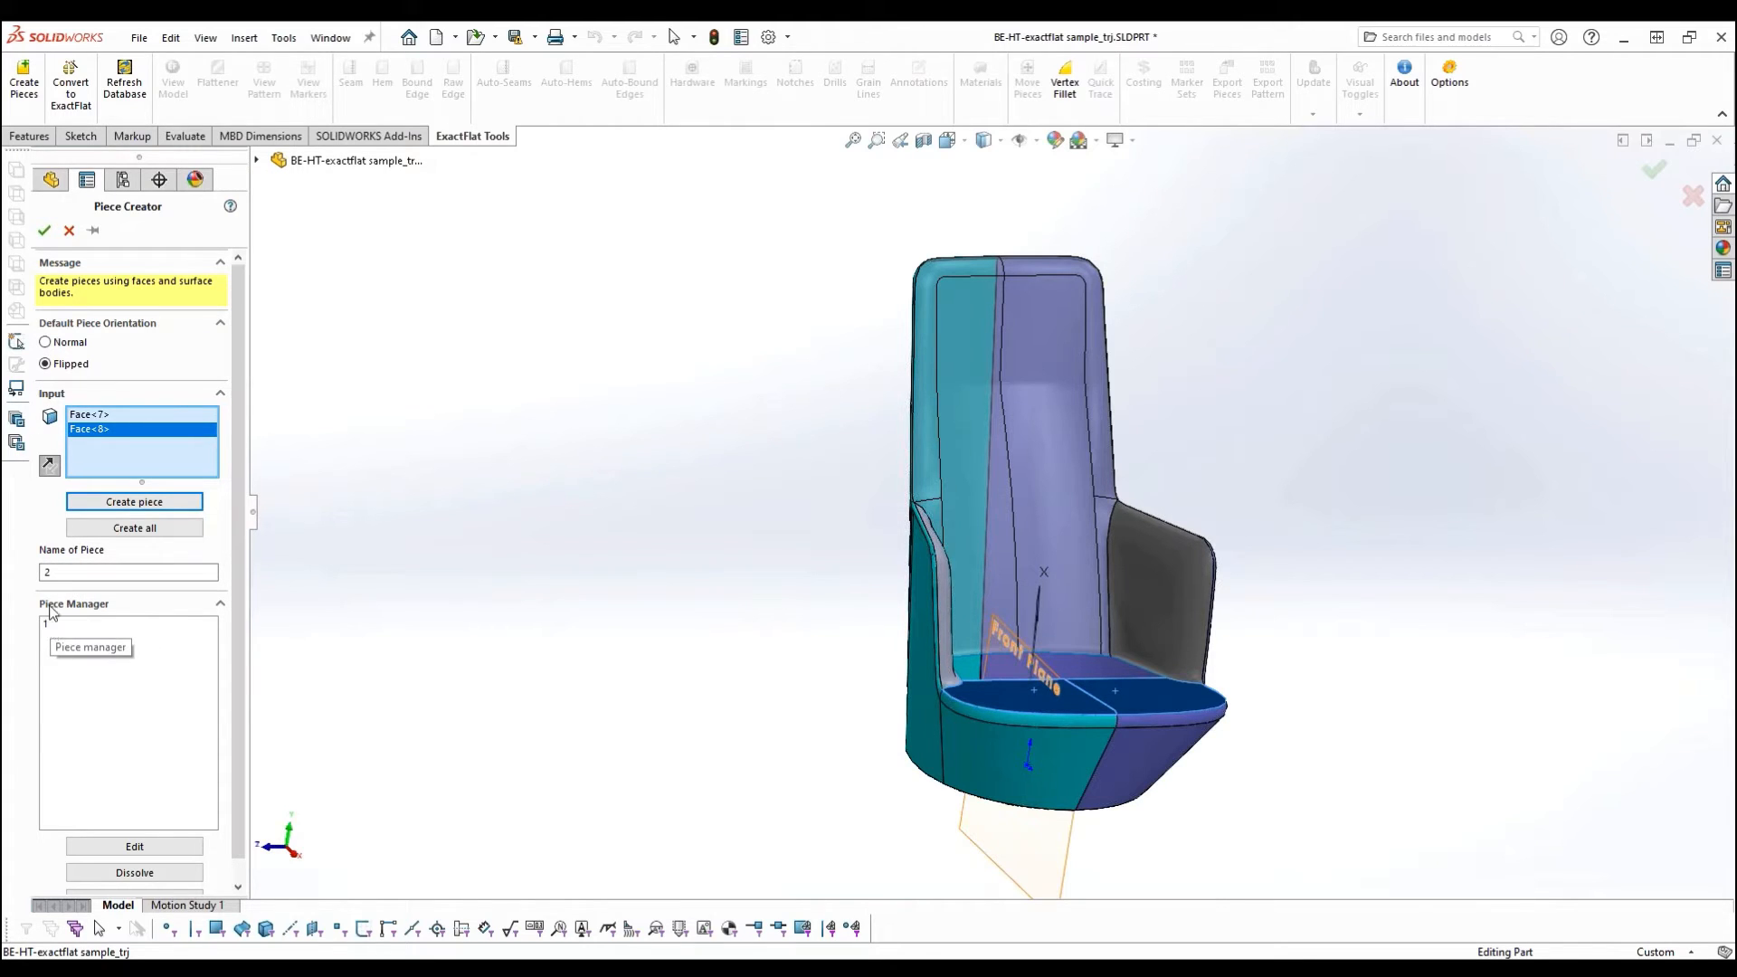
double_click(87, 574)
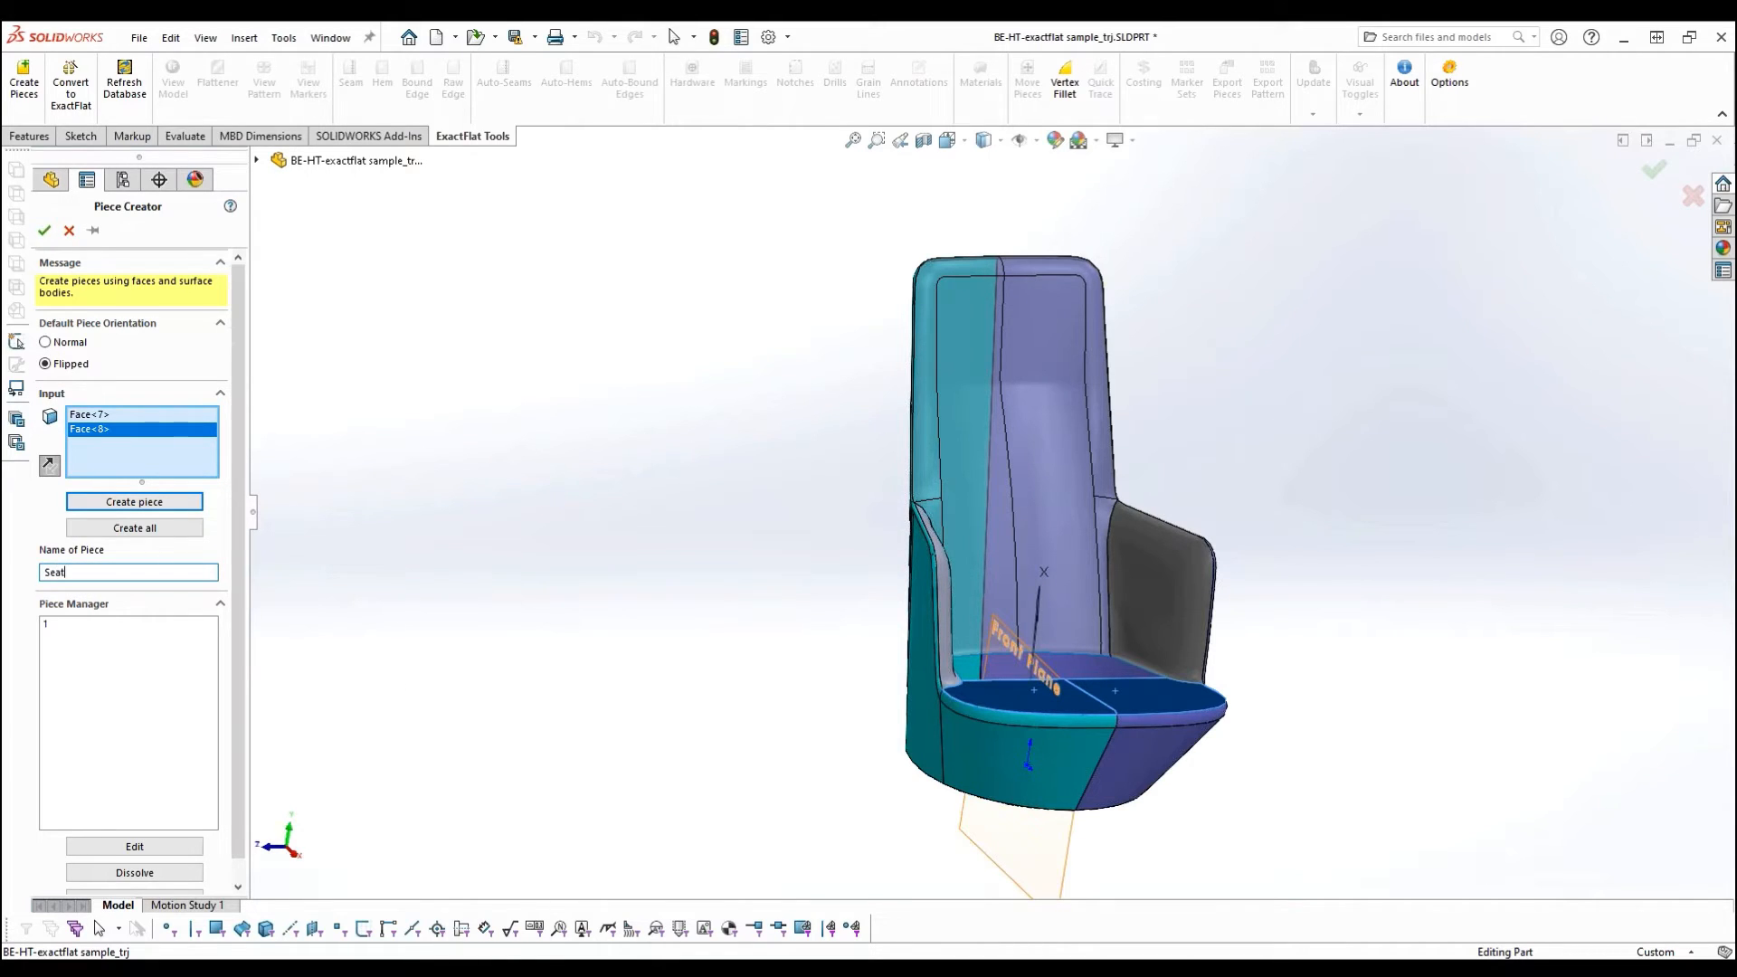
left_click(131, 503)
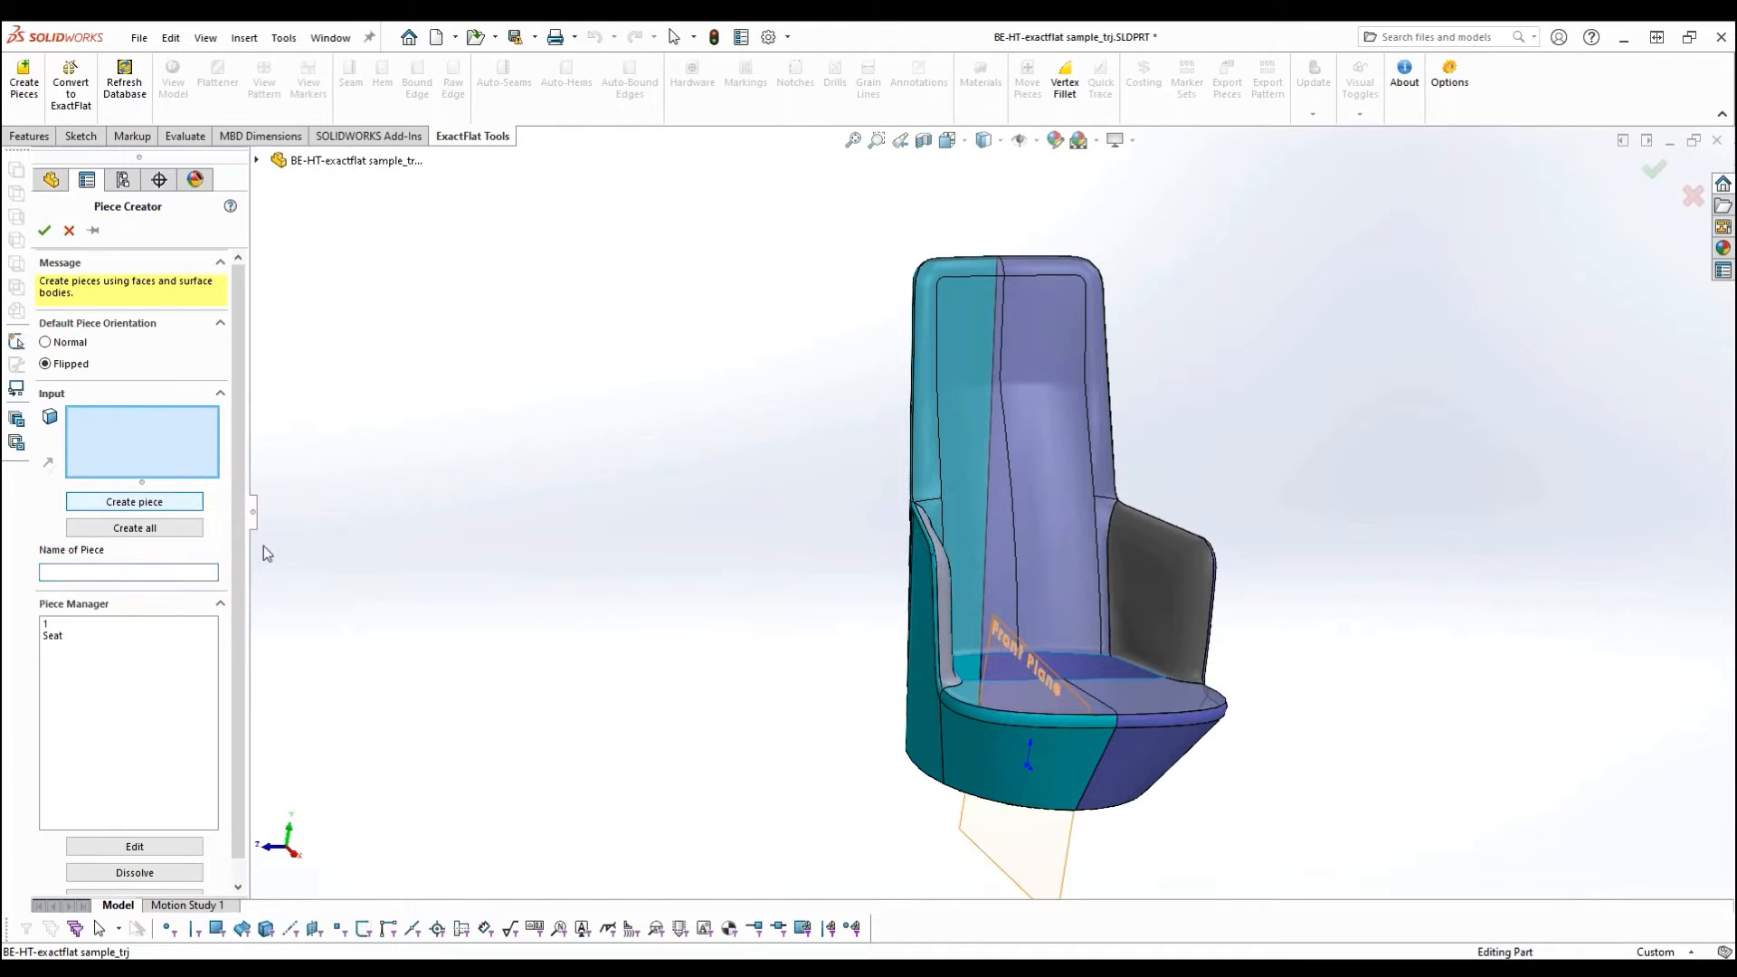
- Rename piece 1 as Backrest
left_click(64, 624)
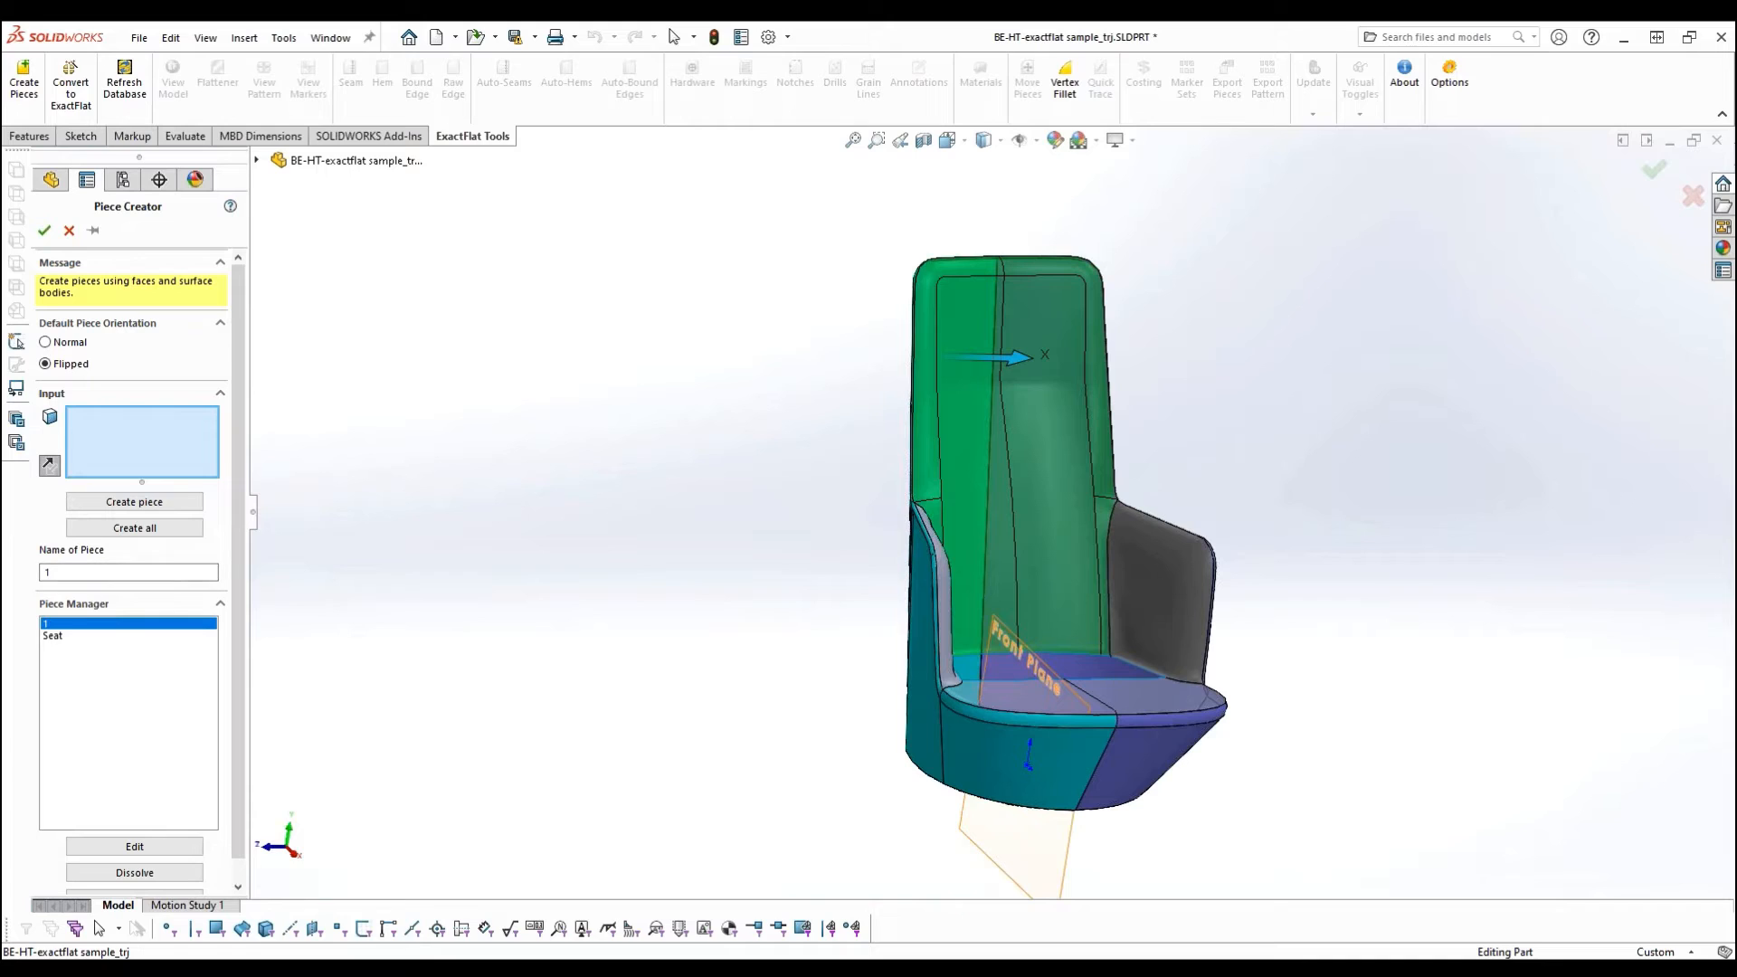
double_click(90, 572)
type("Backrest")
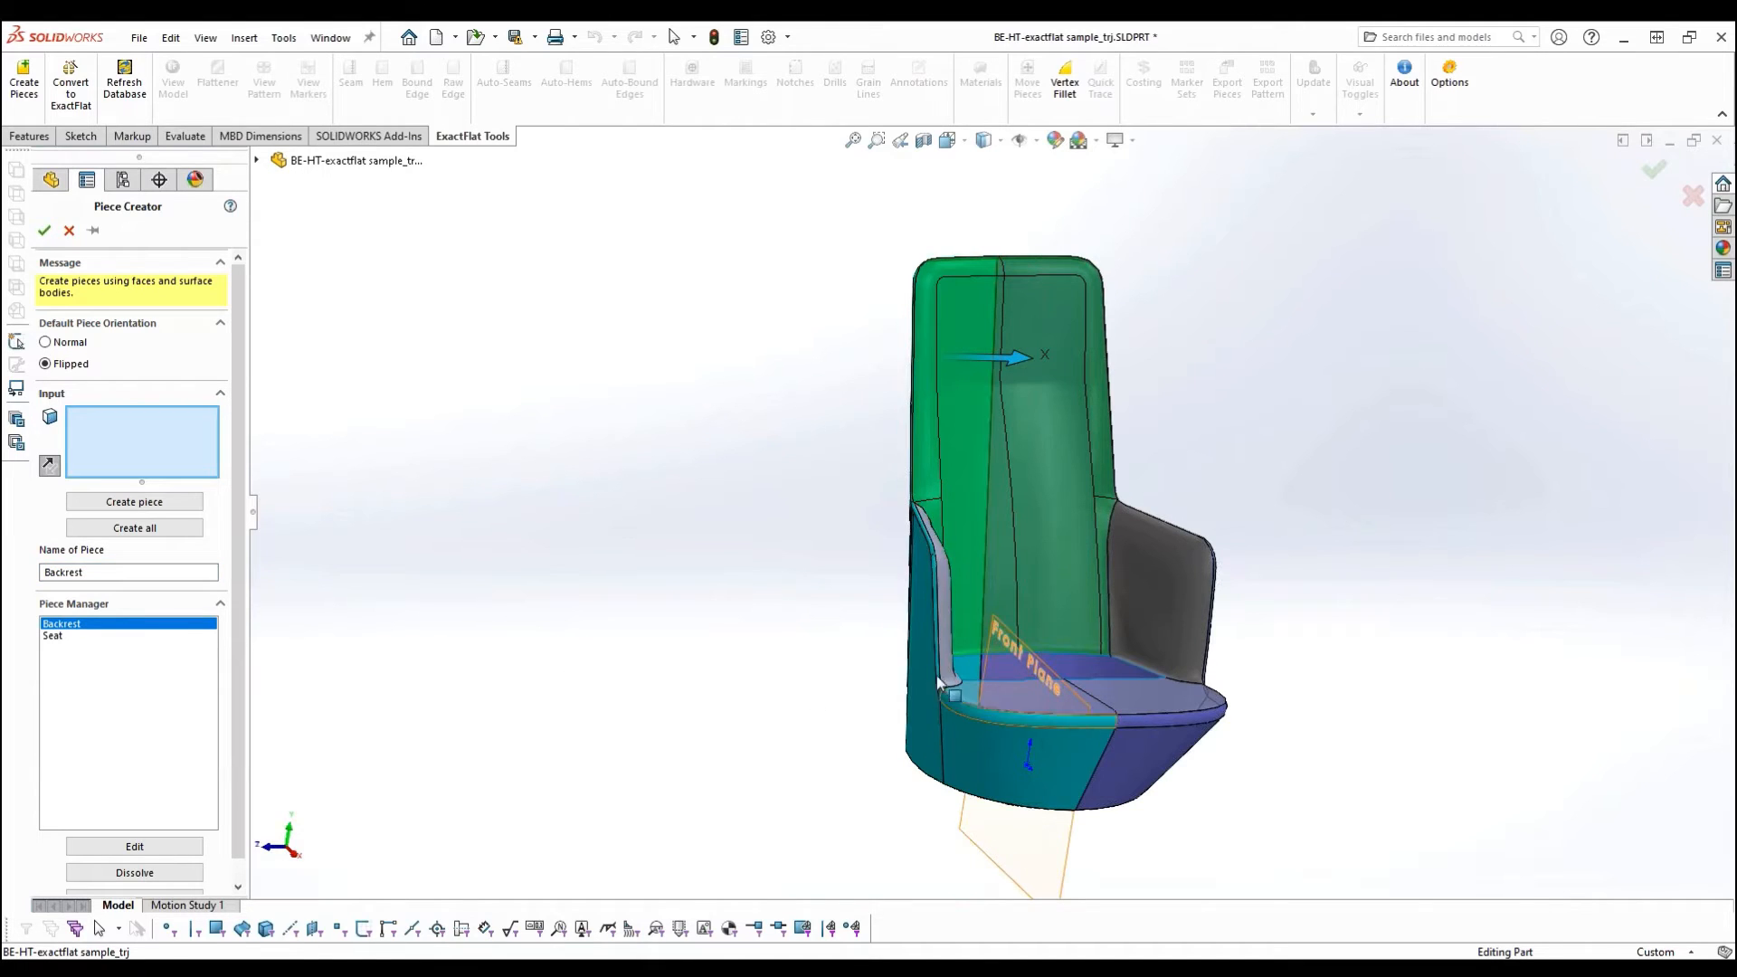
- Create a piece named Inside Right from the light grey inner armrest face on the teal side
middle_click_drag(752, 768, 710, 803)
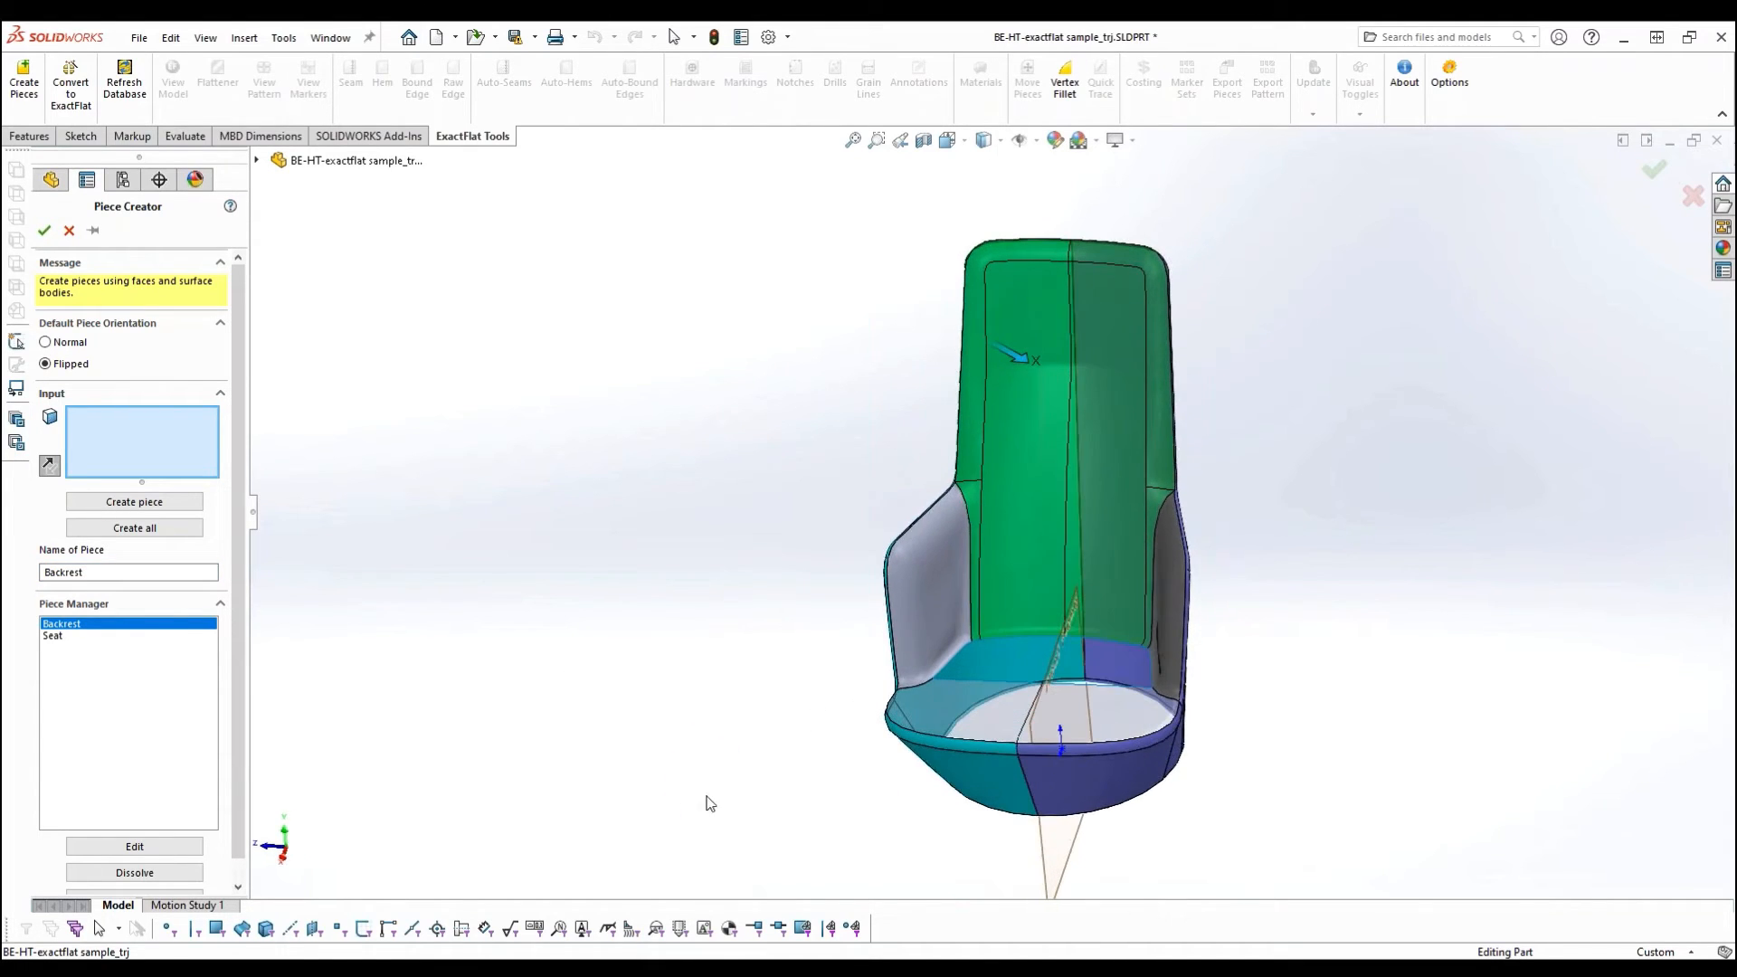
left_click(945, 593)
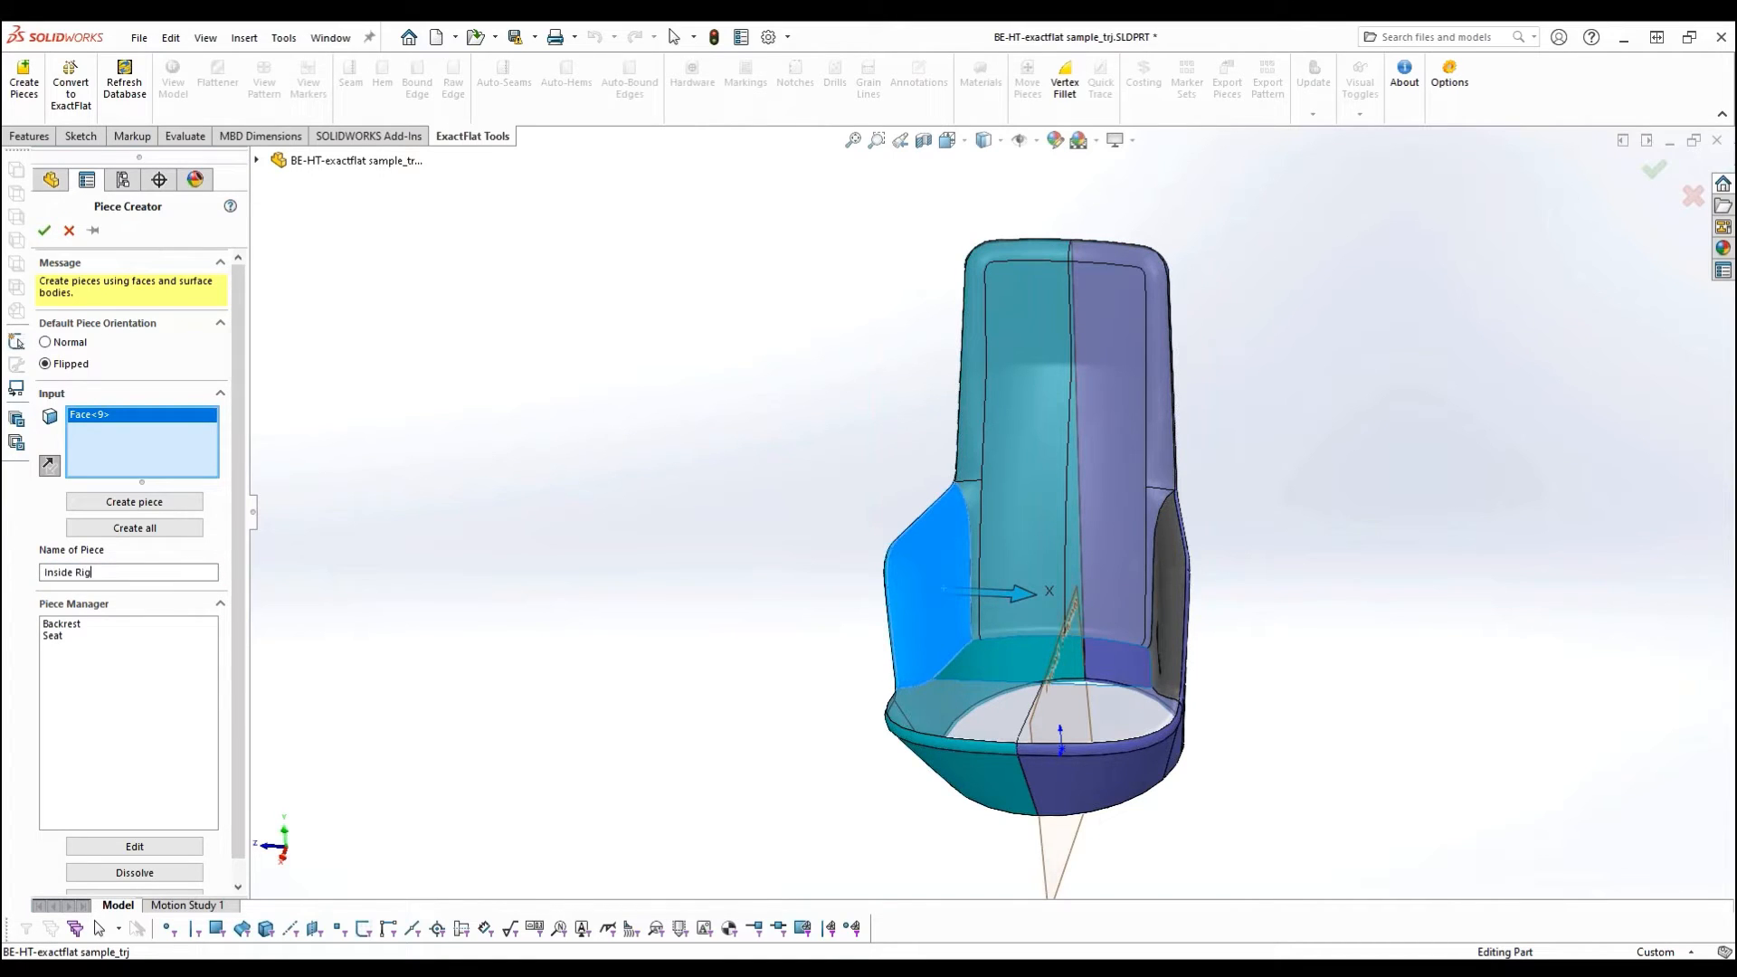
key("Return")
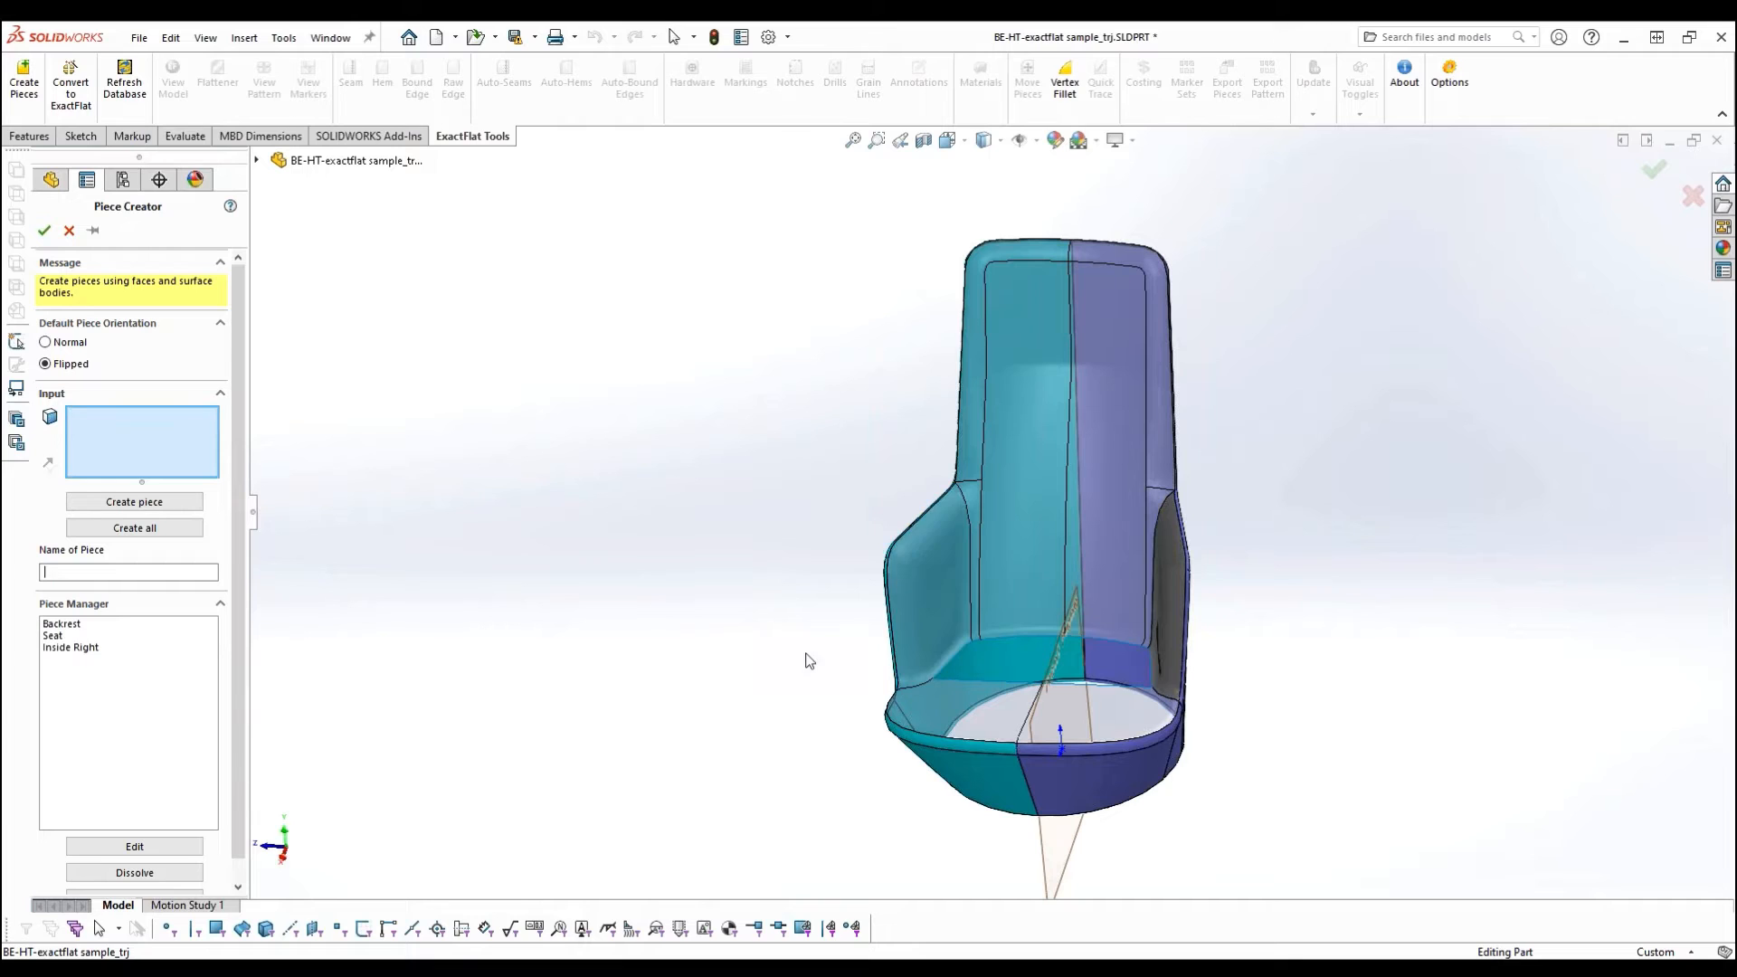
- Create a piece named Inside Left from the dark grey inner armrest face on the purple side
middle_click_drag(779, 621, 834, 633)
left_click(1168, 599)
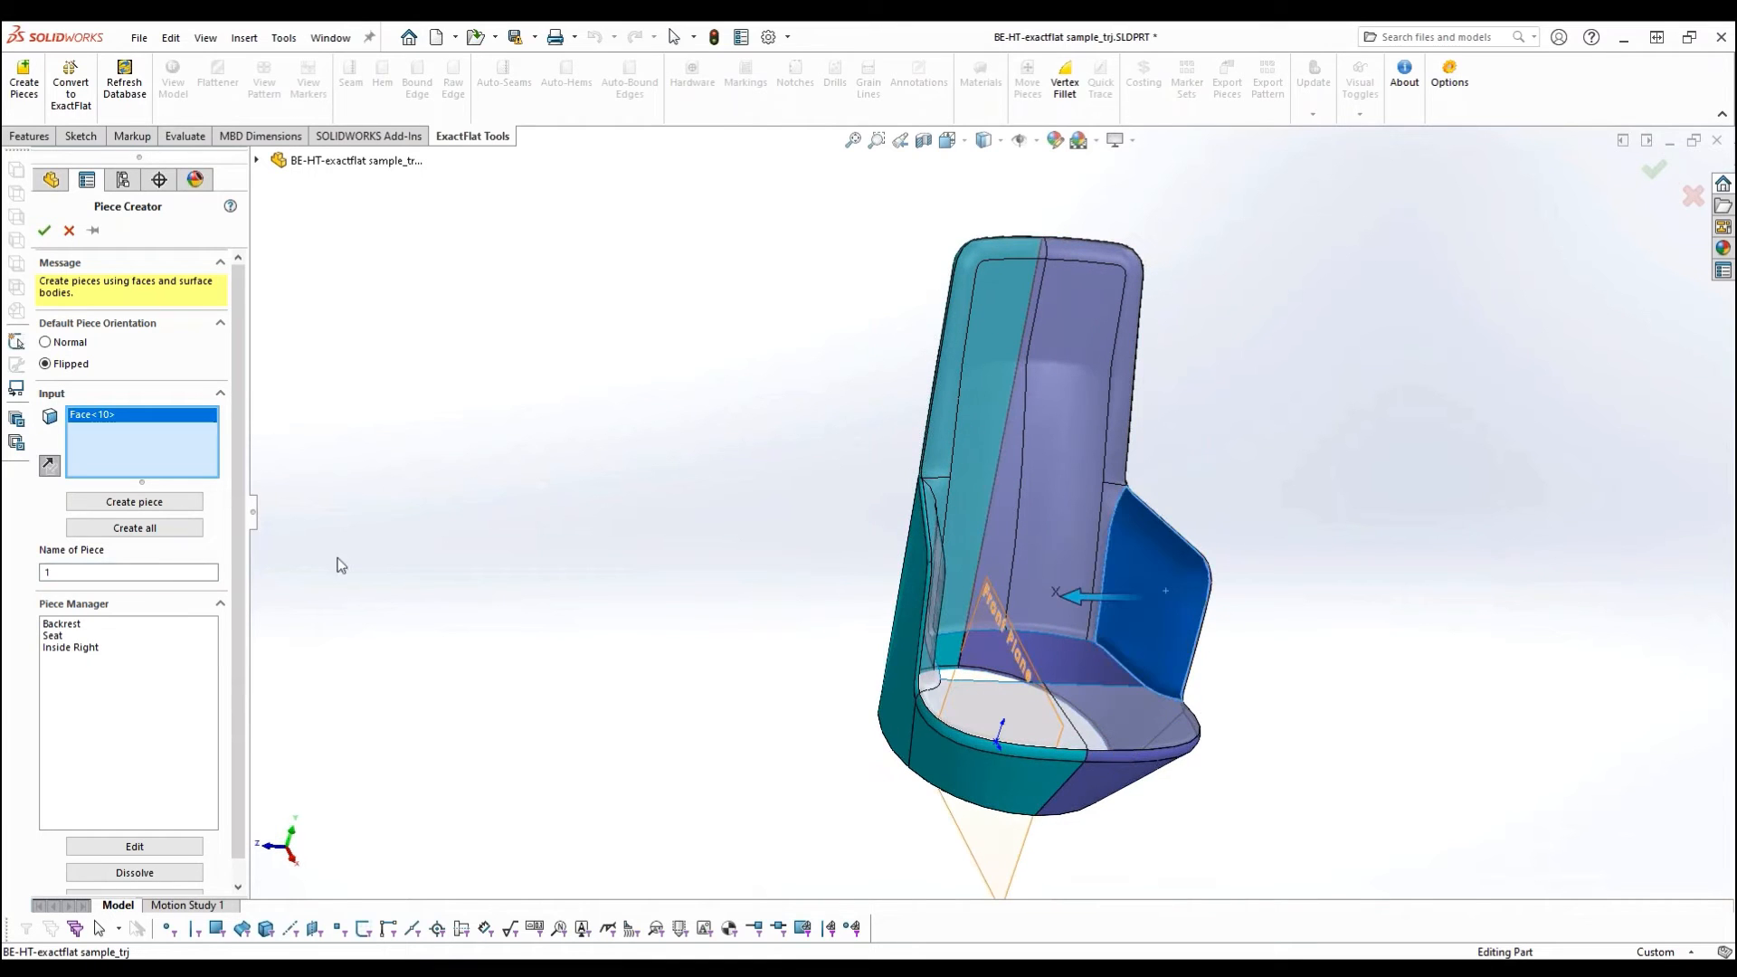
type("Inside Left")
key("Return")
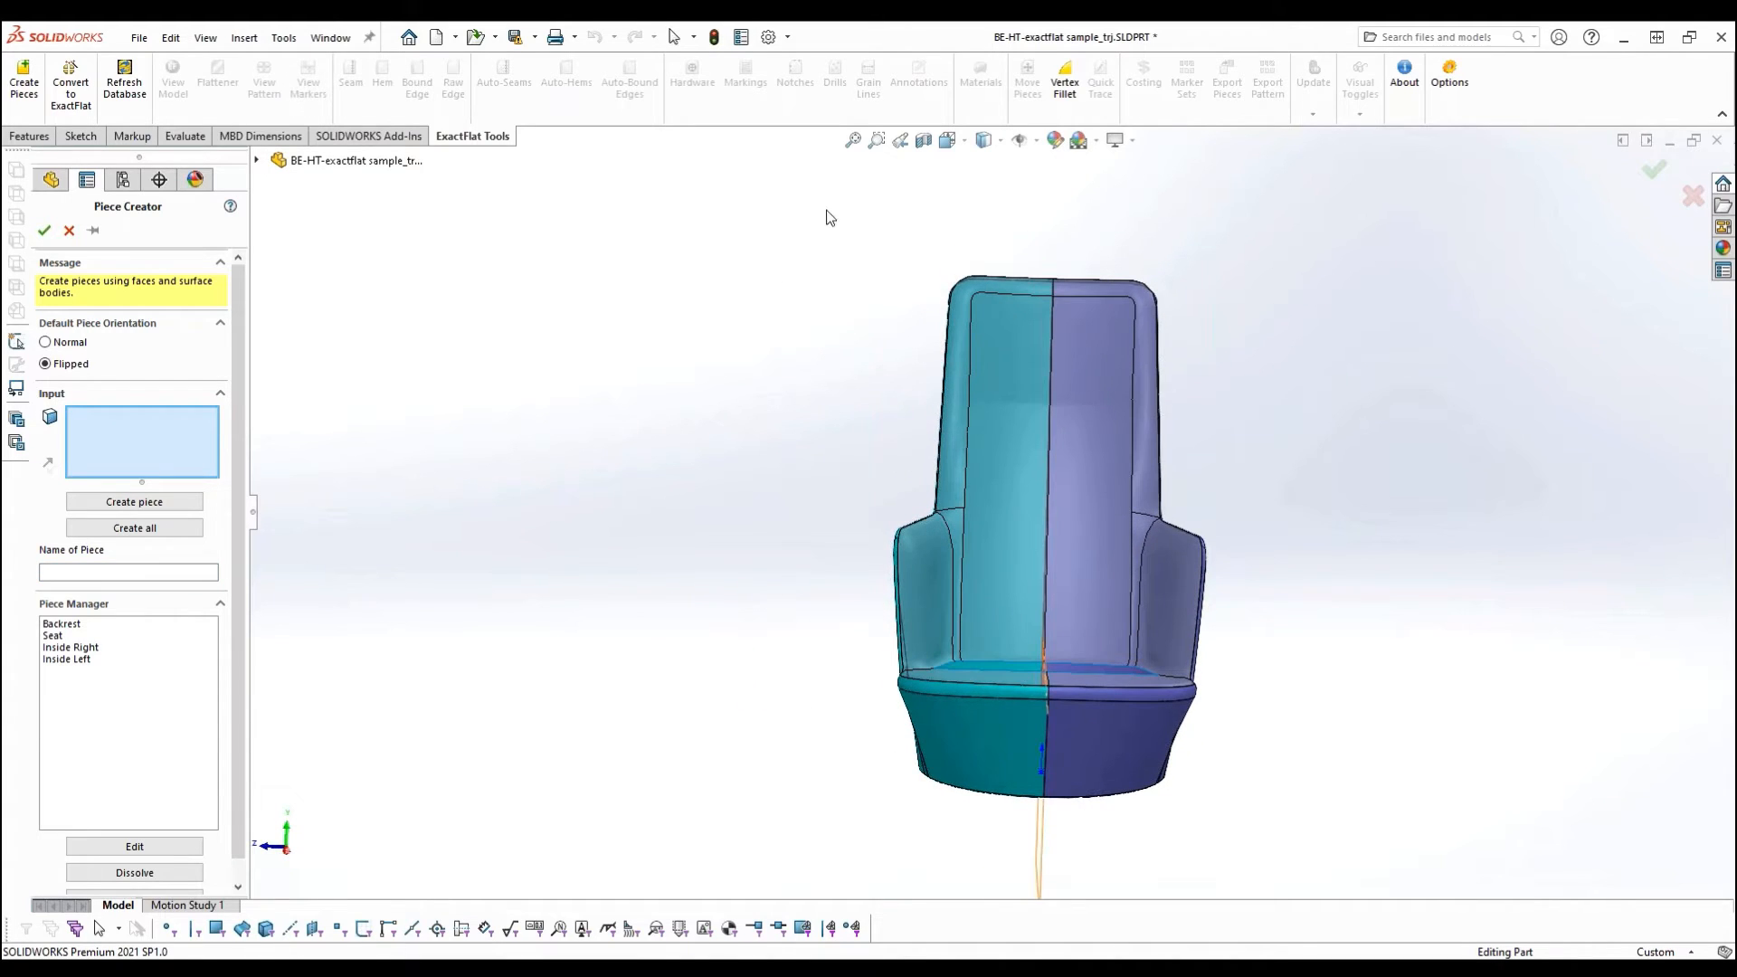
- Create a piece named Outside Right from all the remaining teal faces of the chair
left_click_drag(826, 208, 1062, 829)
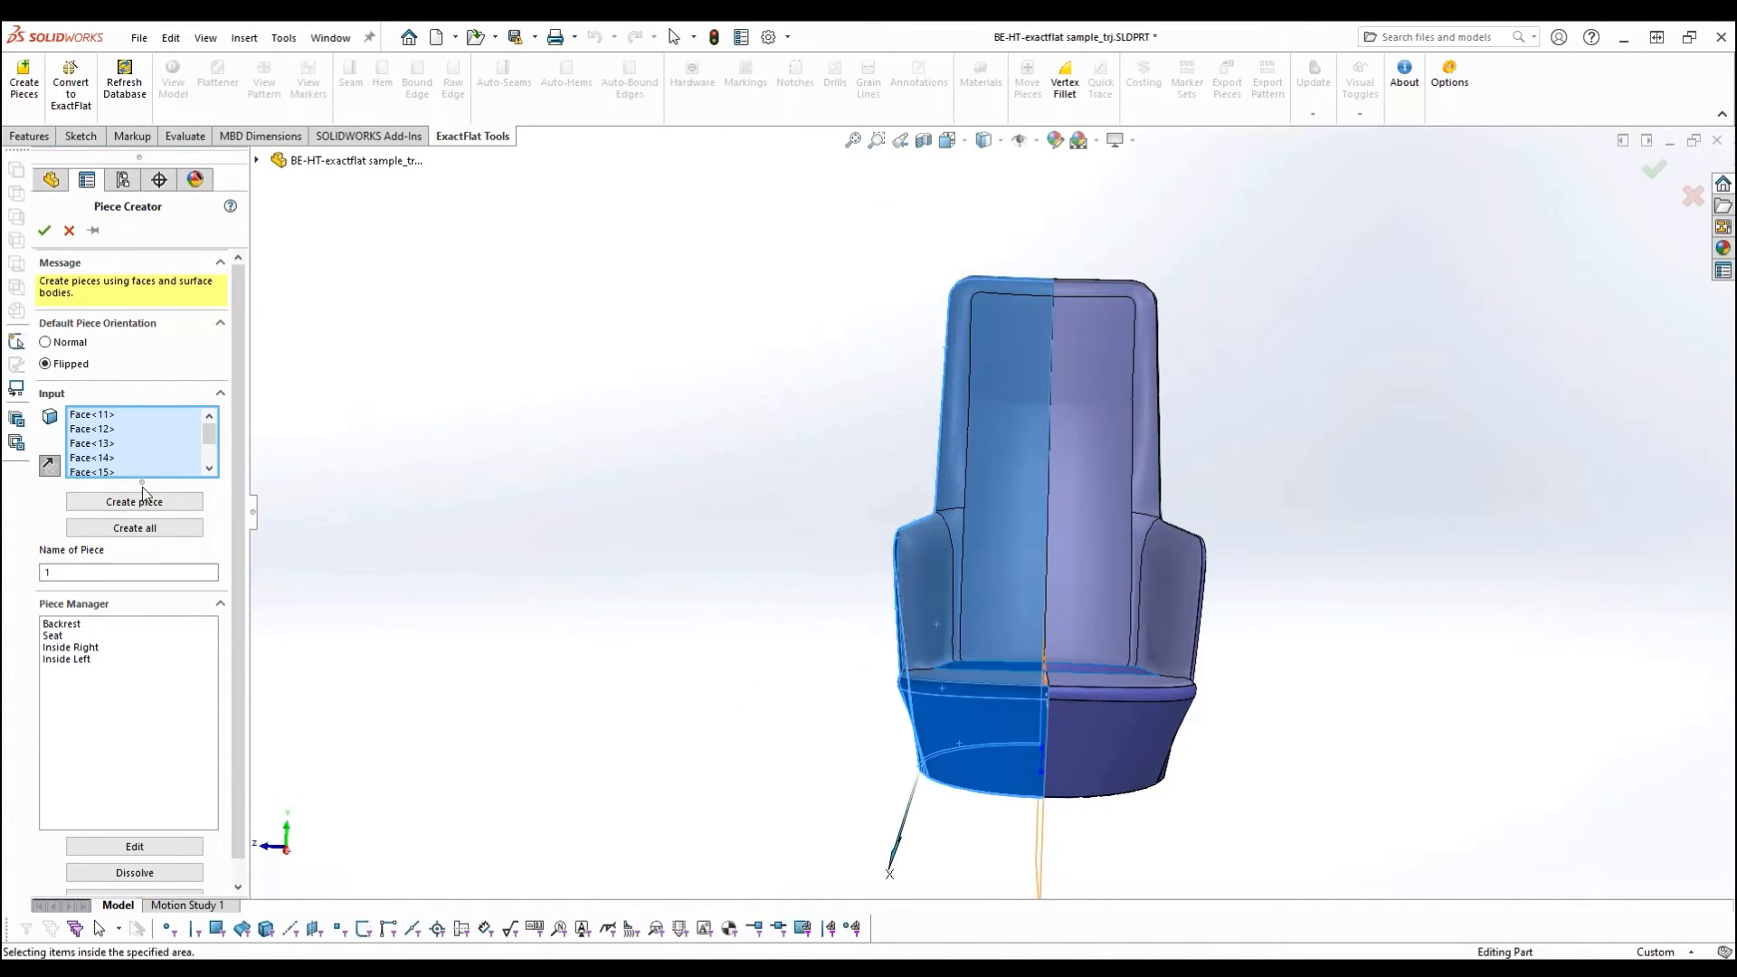
double_click(95, 576)
type("Outside Right")
key("Return")
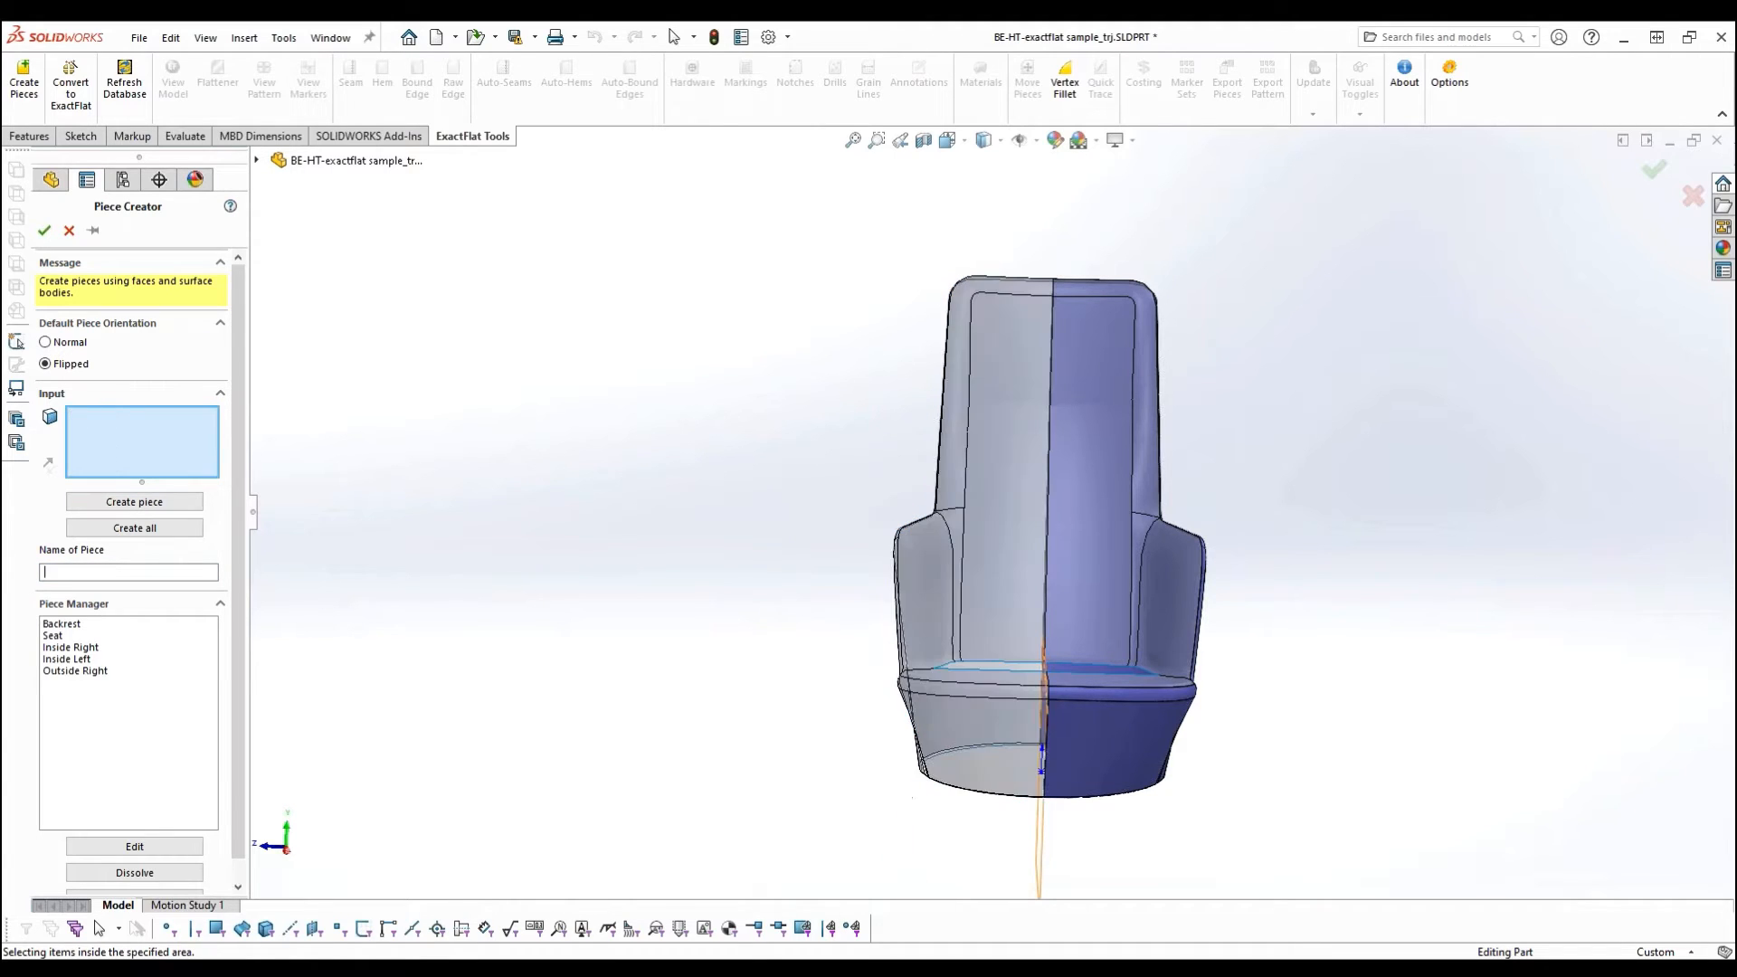
- Create a piece named Outside Left from all the remaining purple faces and finish the piece definition
left_click_drag(1027, 206, 1285, 810)
double_click(90, 572)
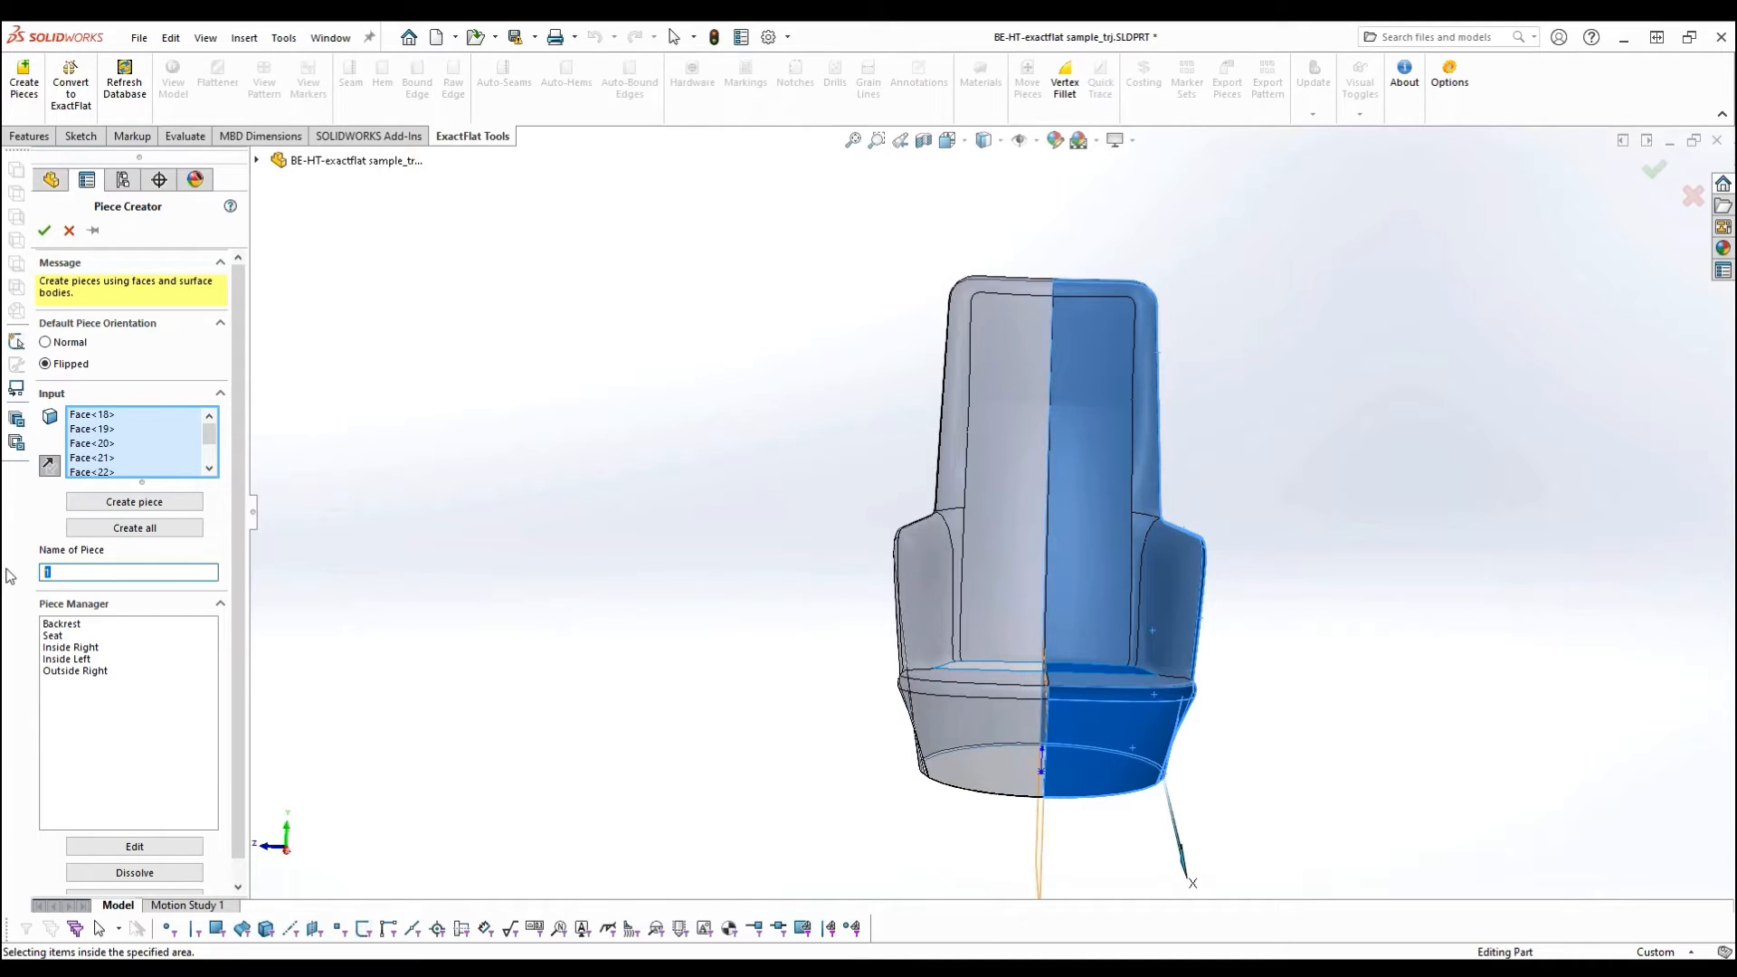
type("Outside Left")
key("Return")
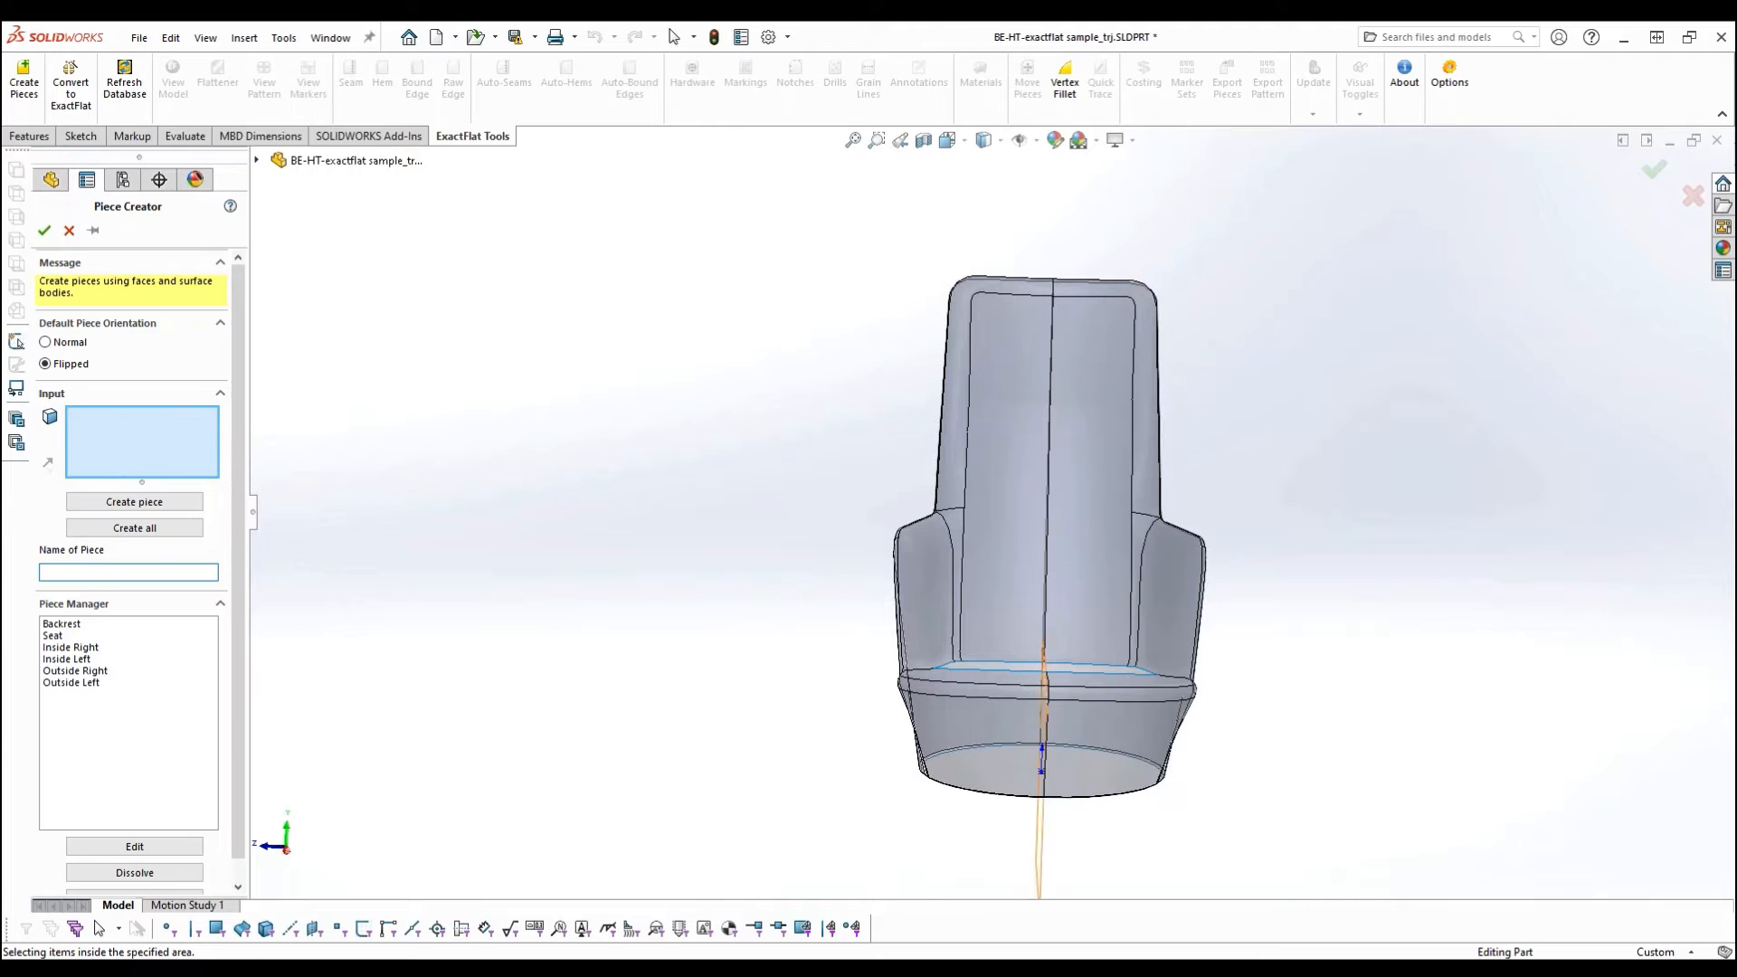
middle_click_drag(802, 496, 797, 533)
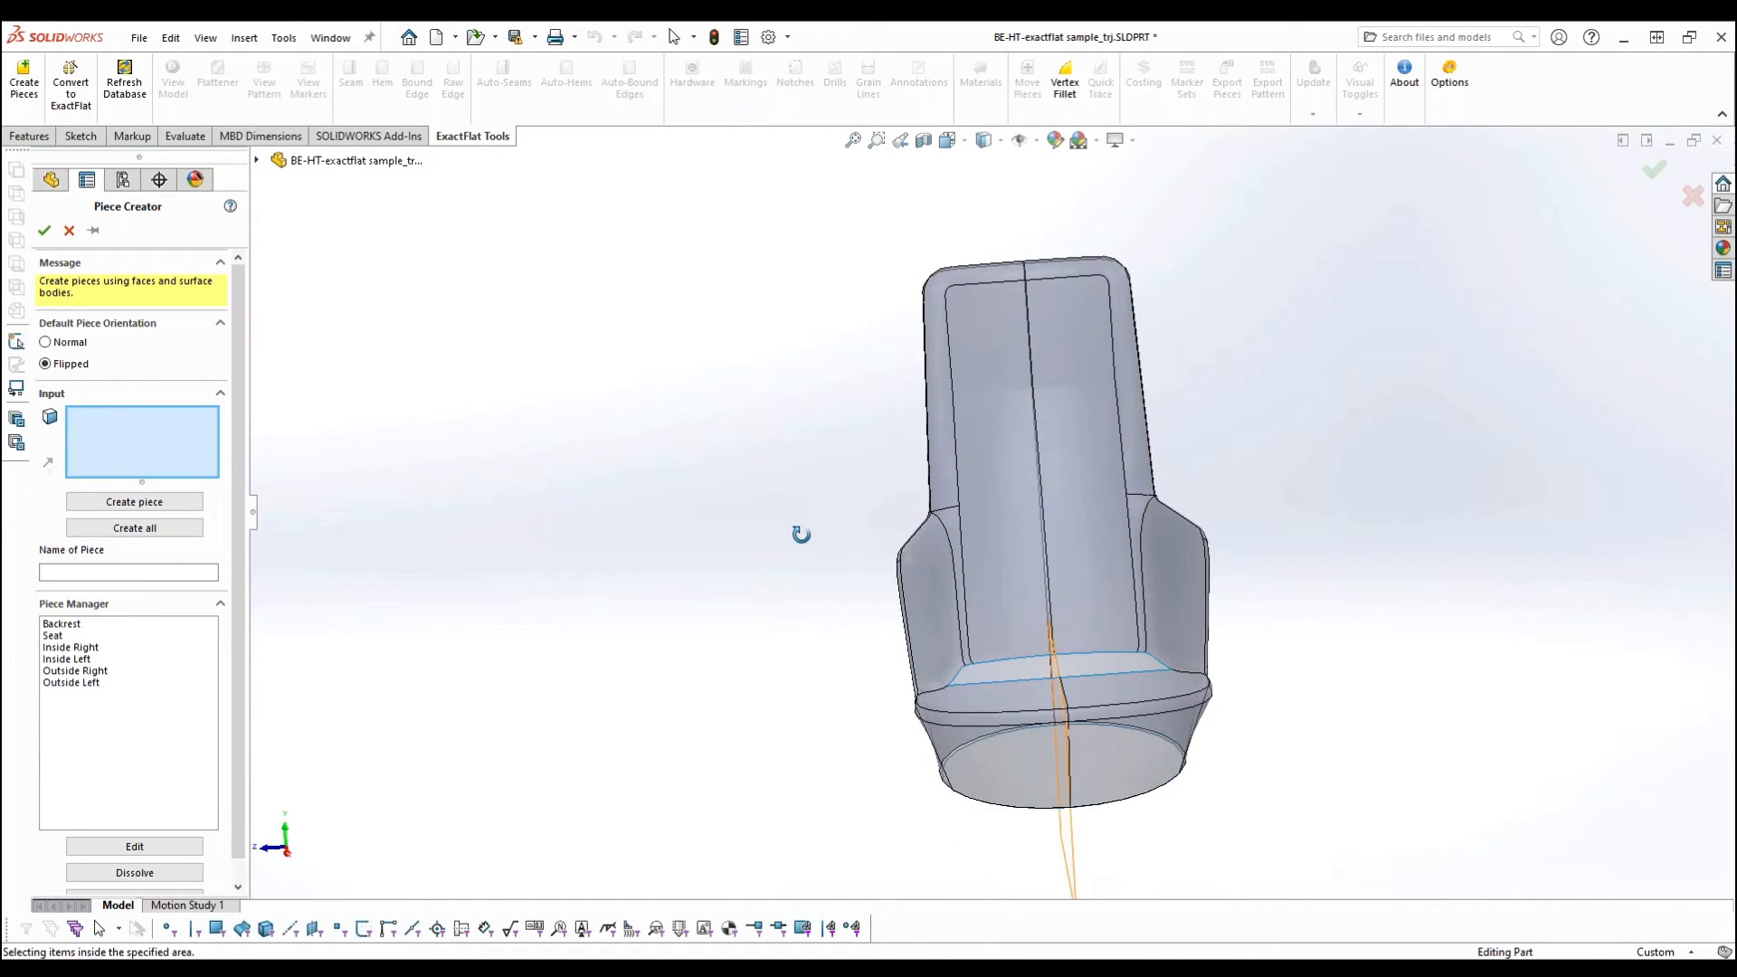
left_click(45, 232)
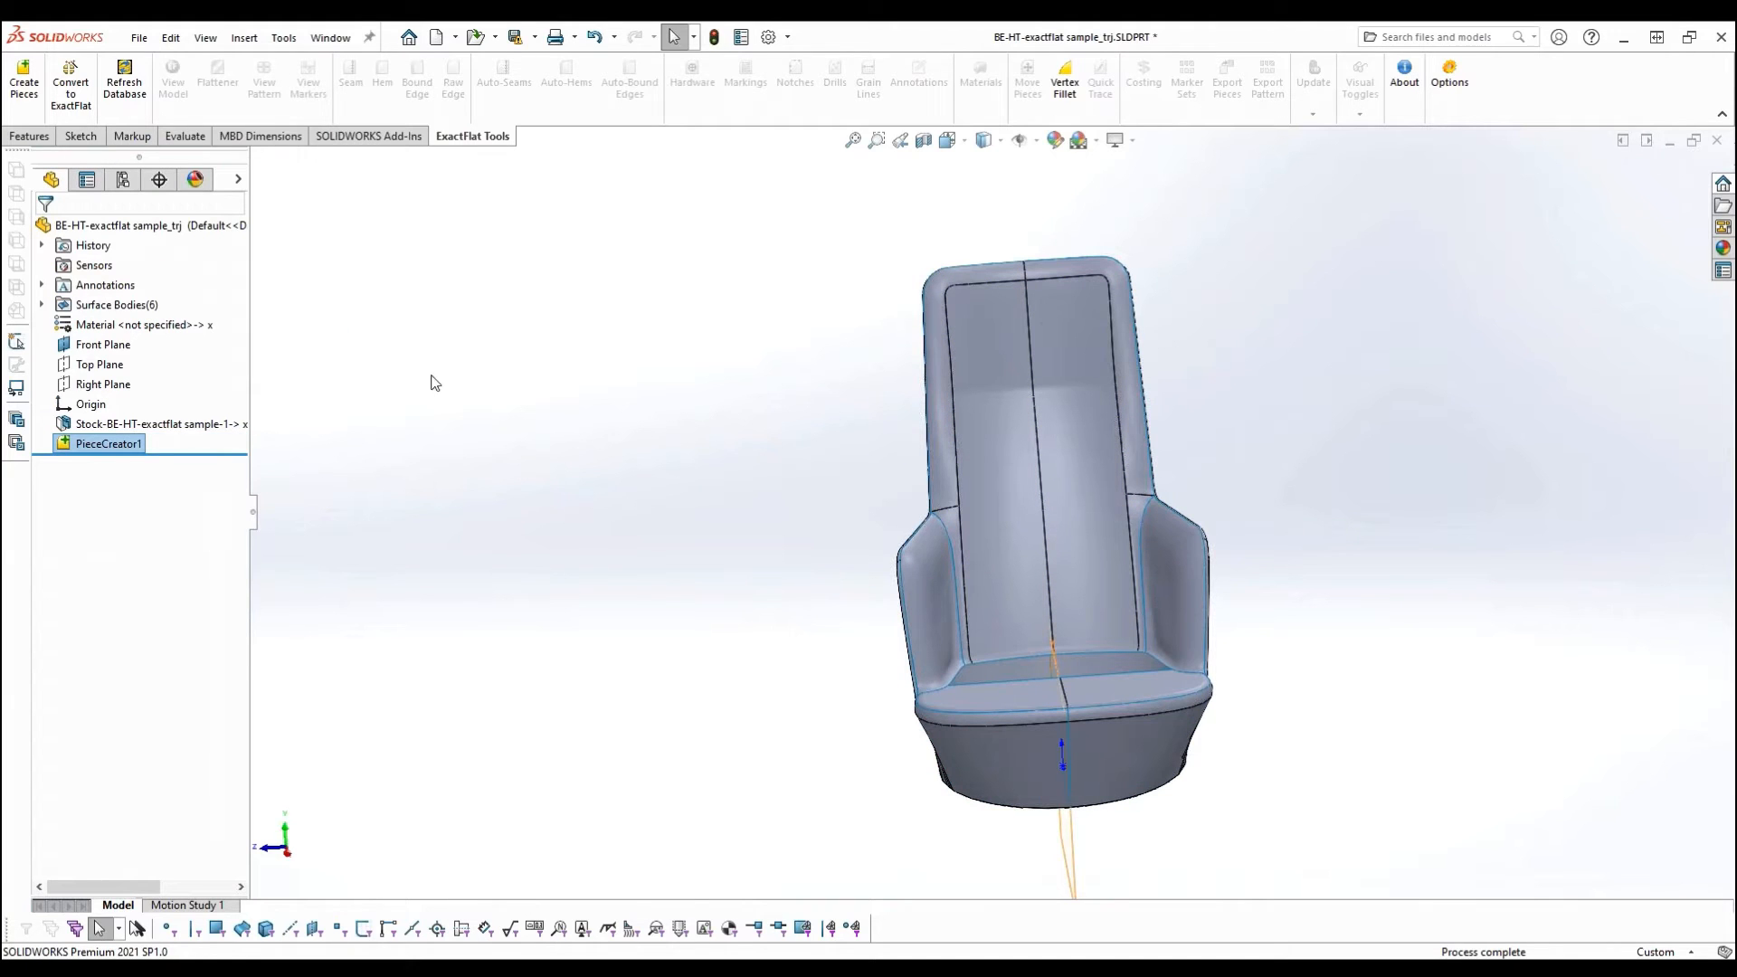
- Reopen the piece definitions, open the Inside Right piece for editing and update it with its existing face
middle_click_drag(673, 480, 720, 493)
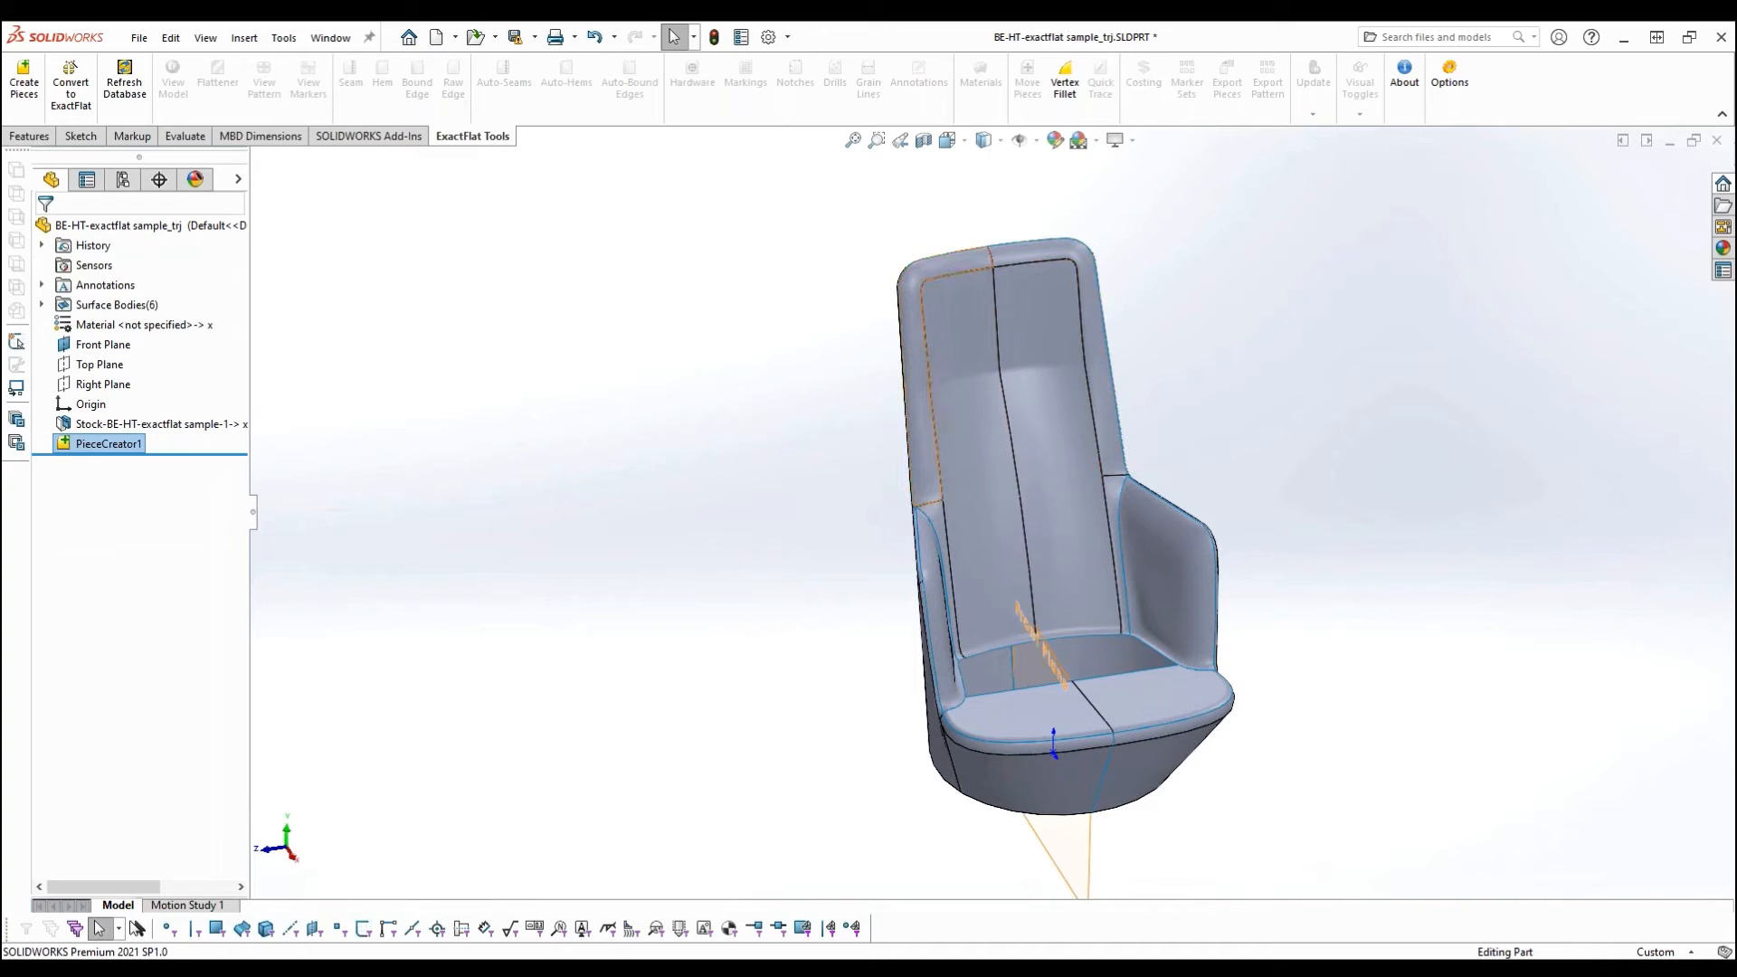
middle_click_drag(693, 596, 635, 592)
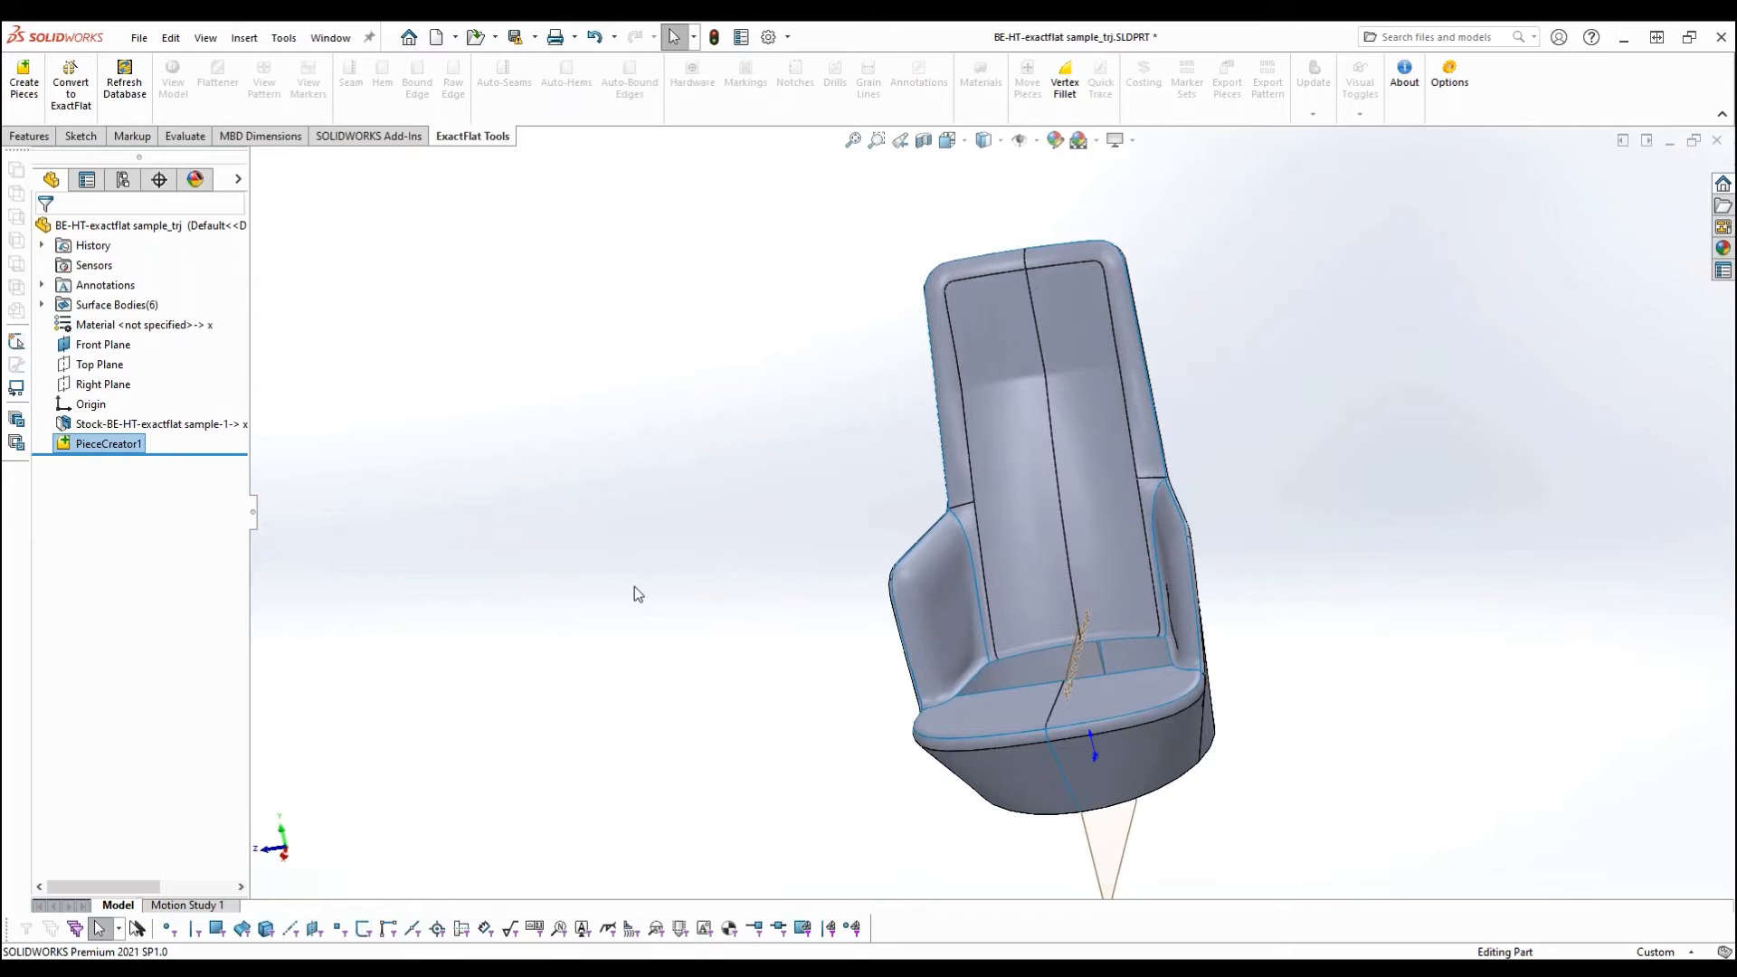
left_click(24, 83)
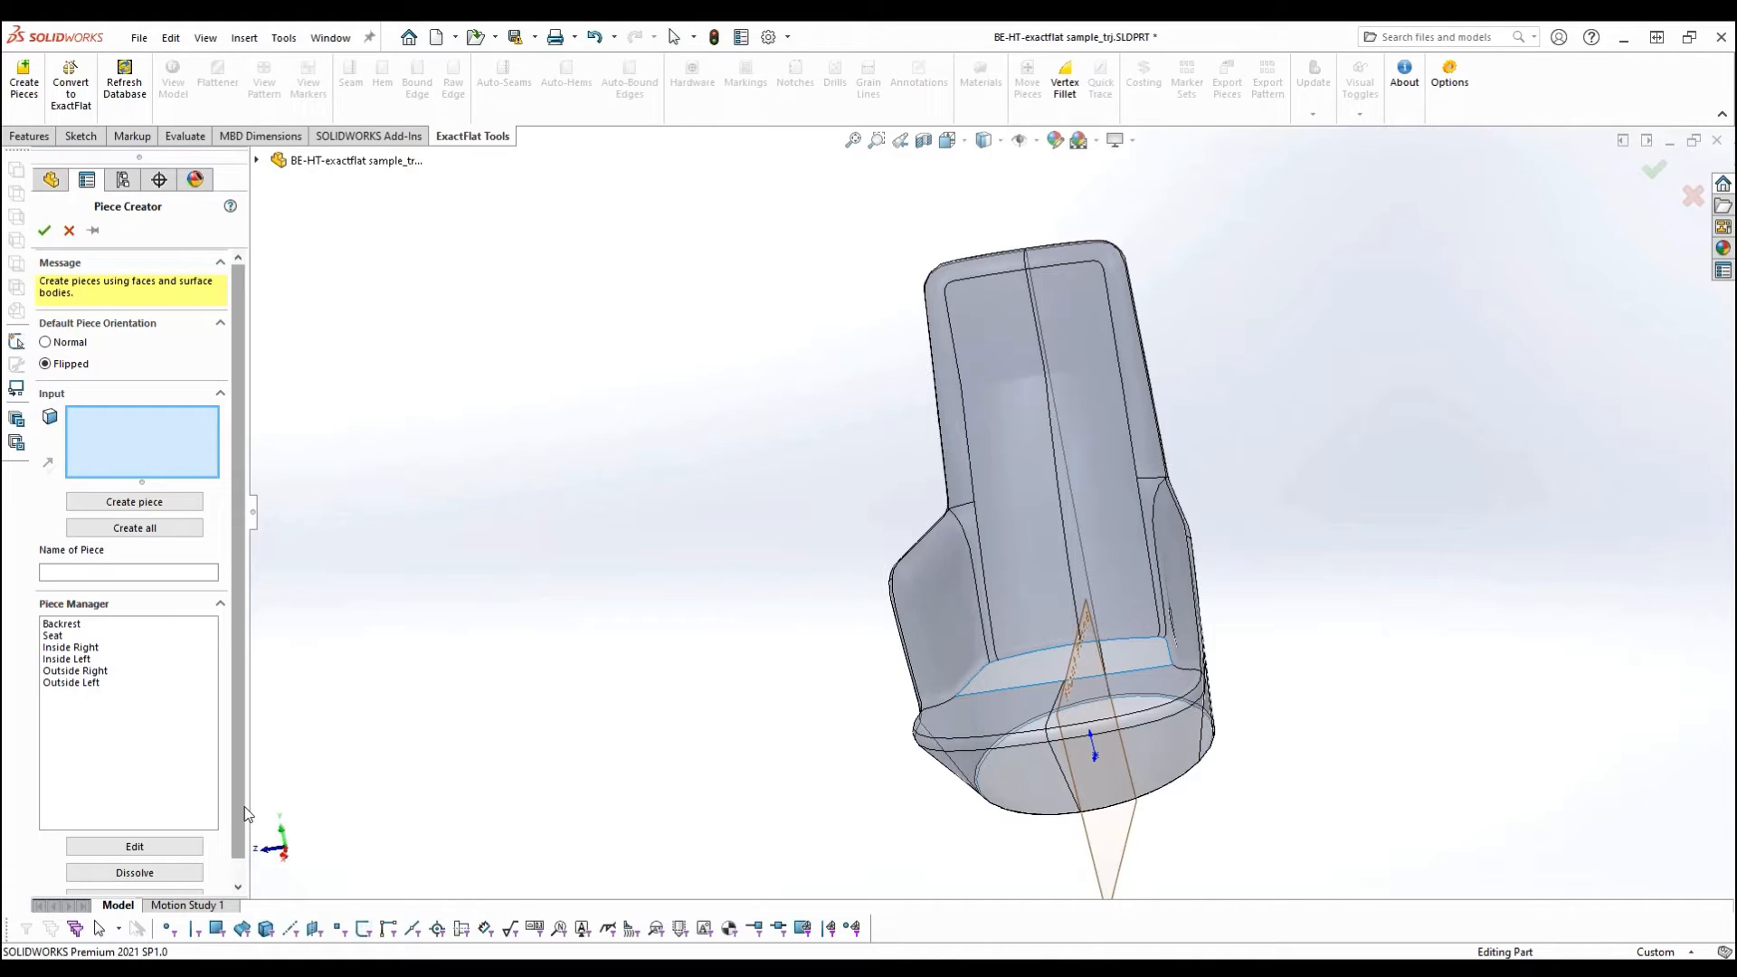
left_click(95, 648)
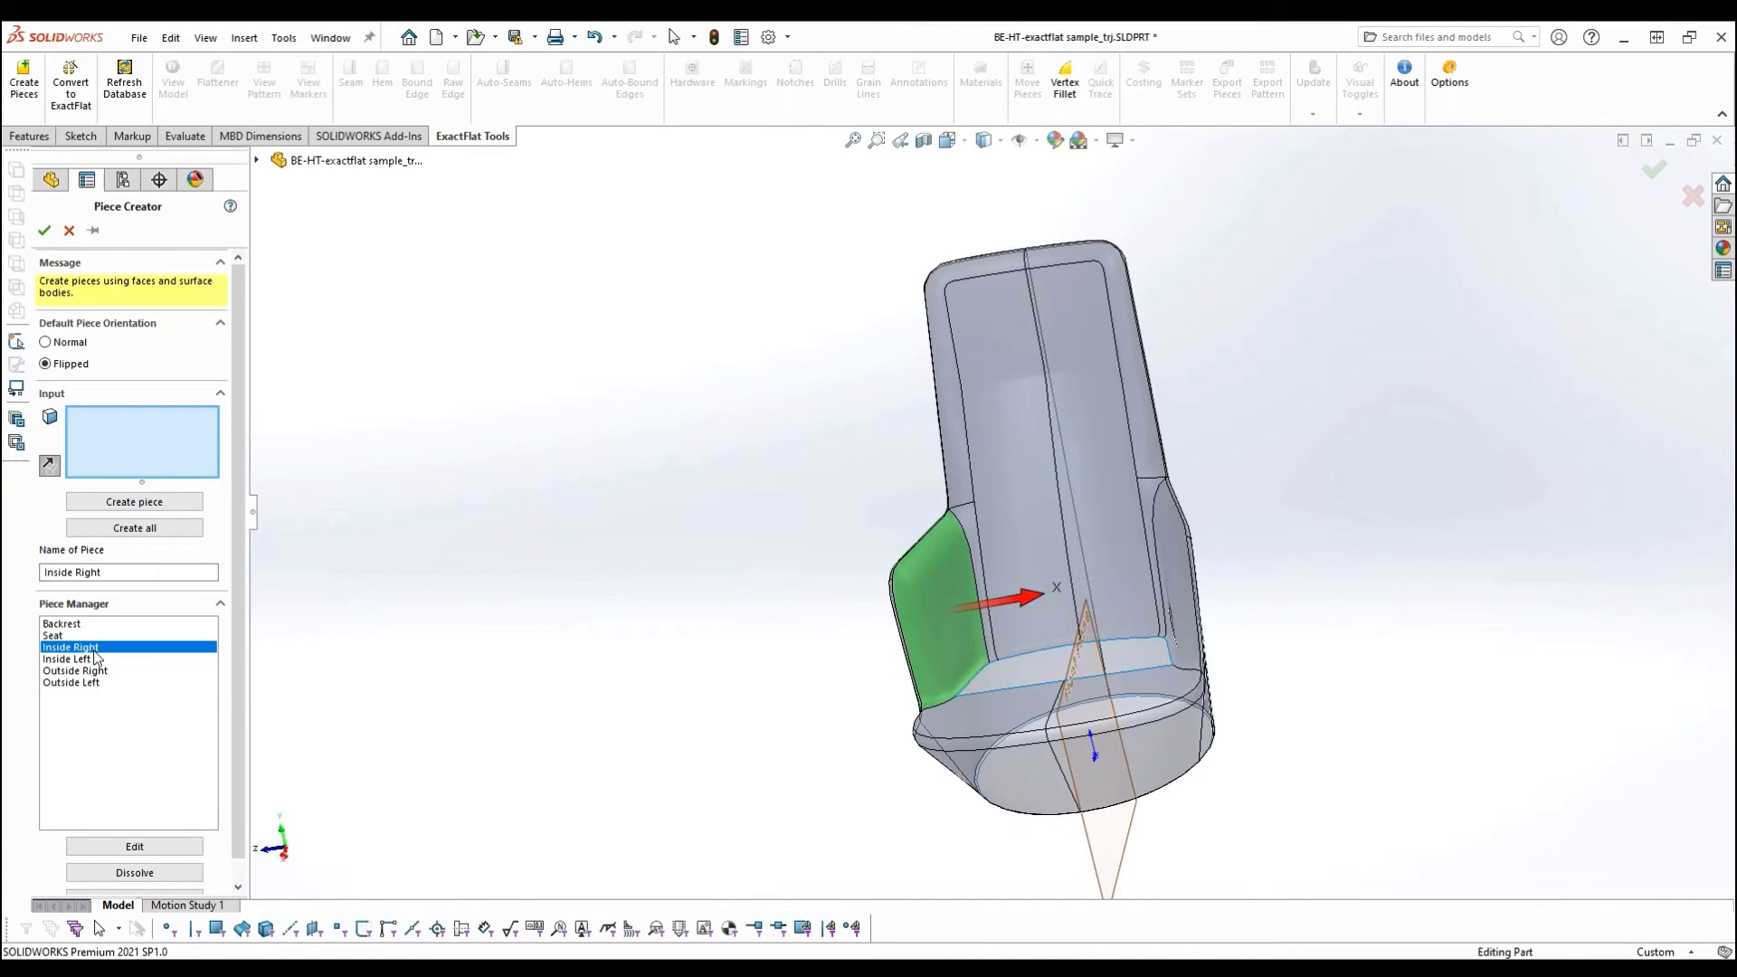
left_click(134, 847)
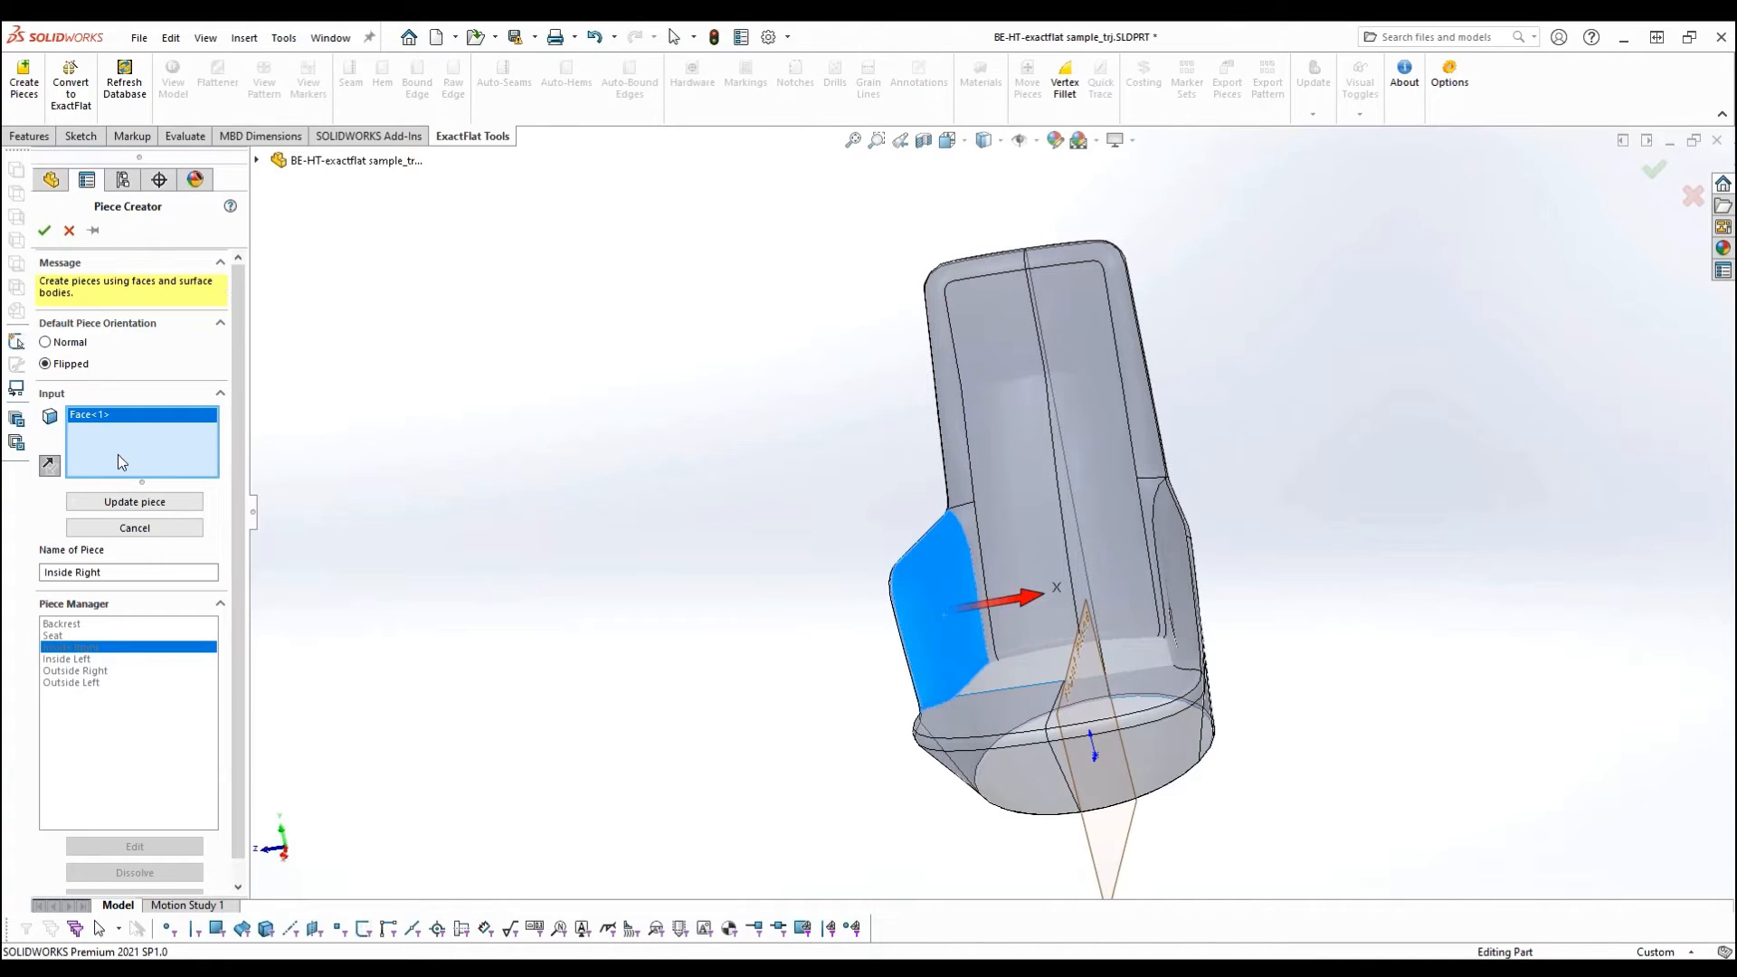
left_click(131, 503)
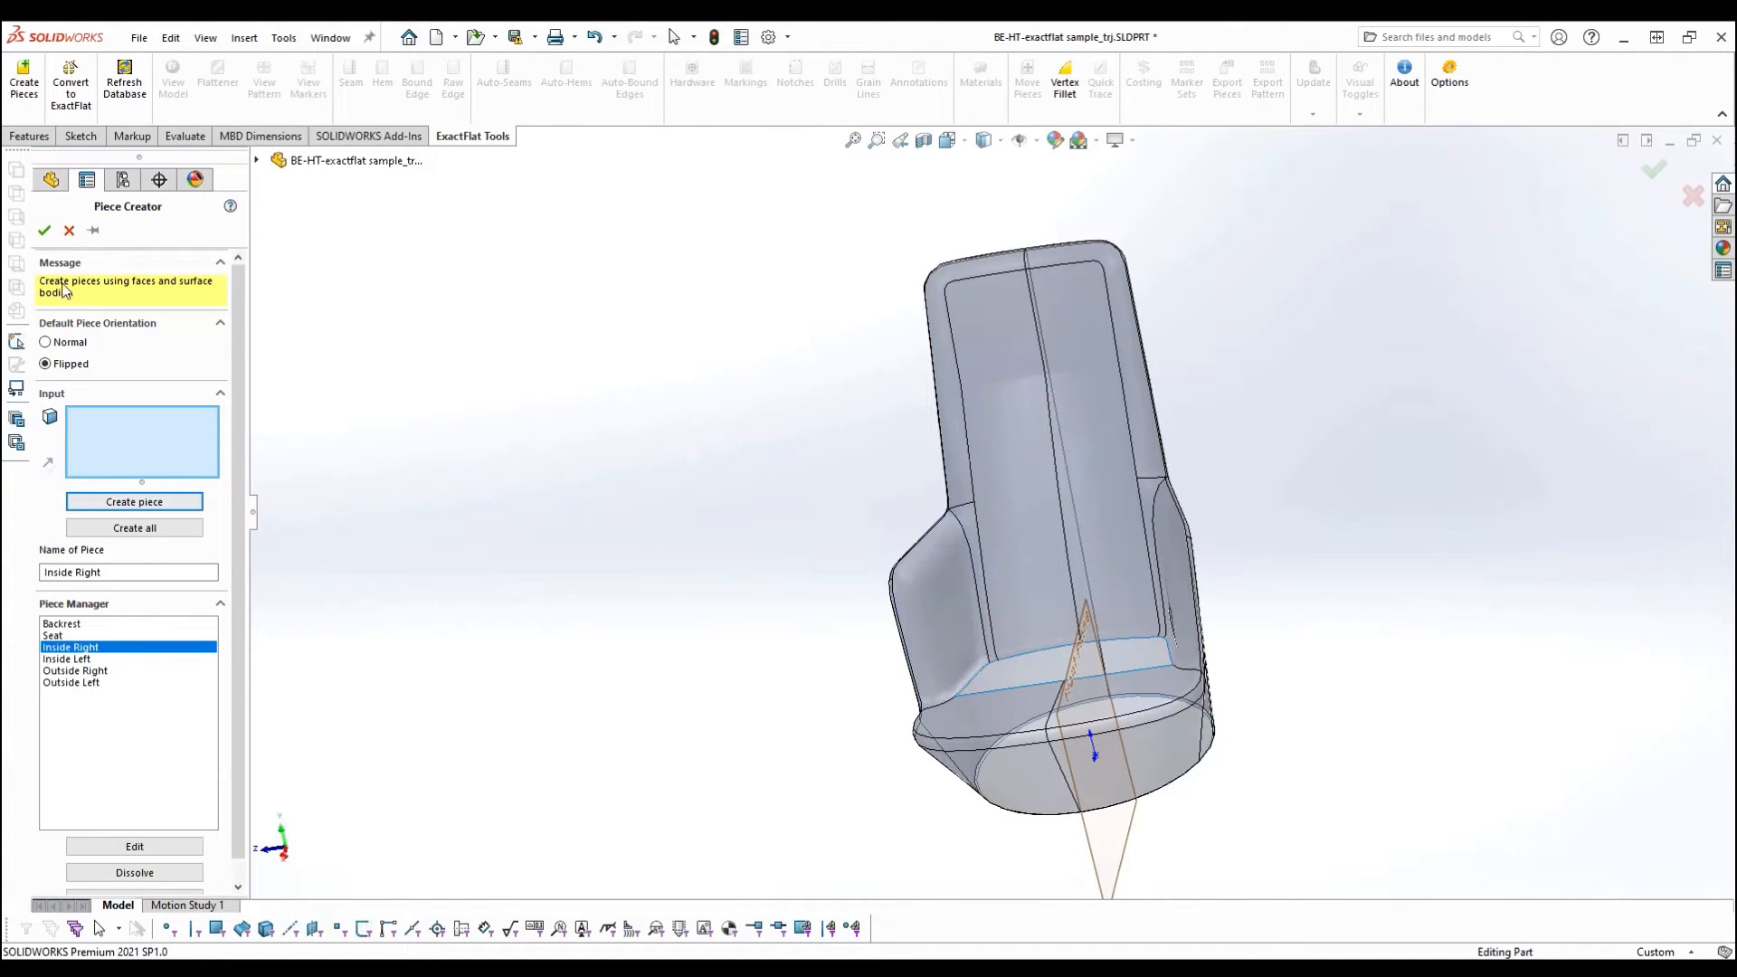
left_click(44, 230)
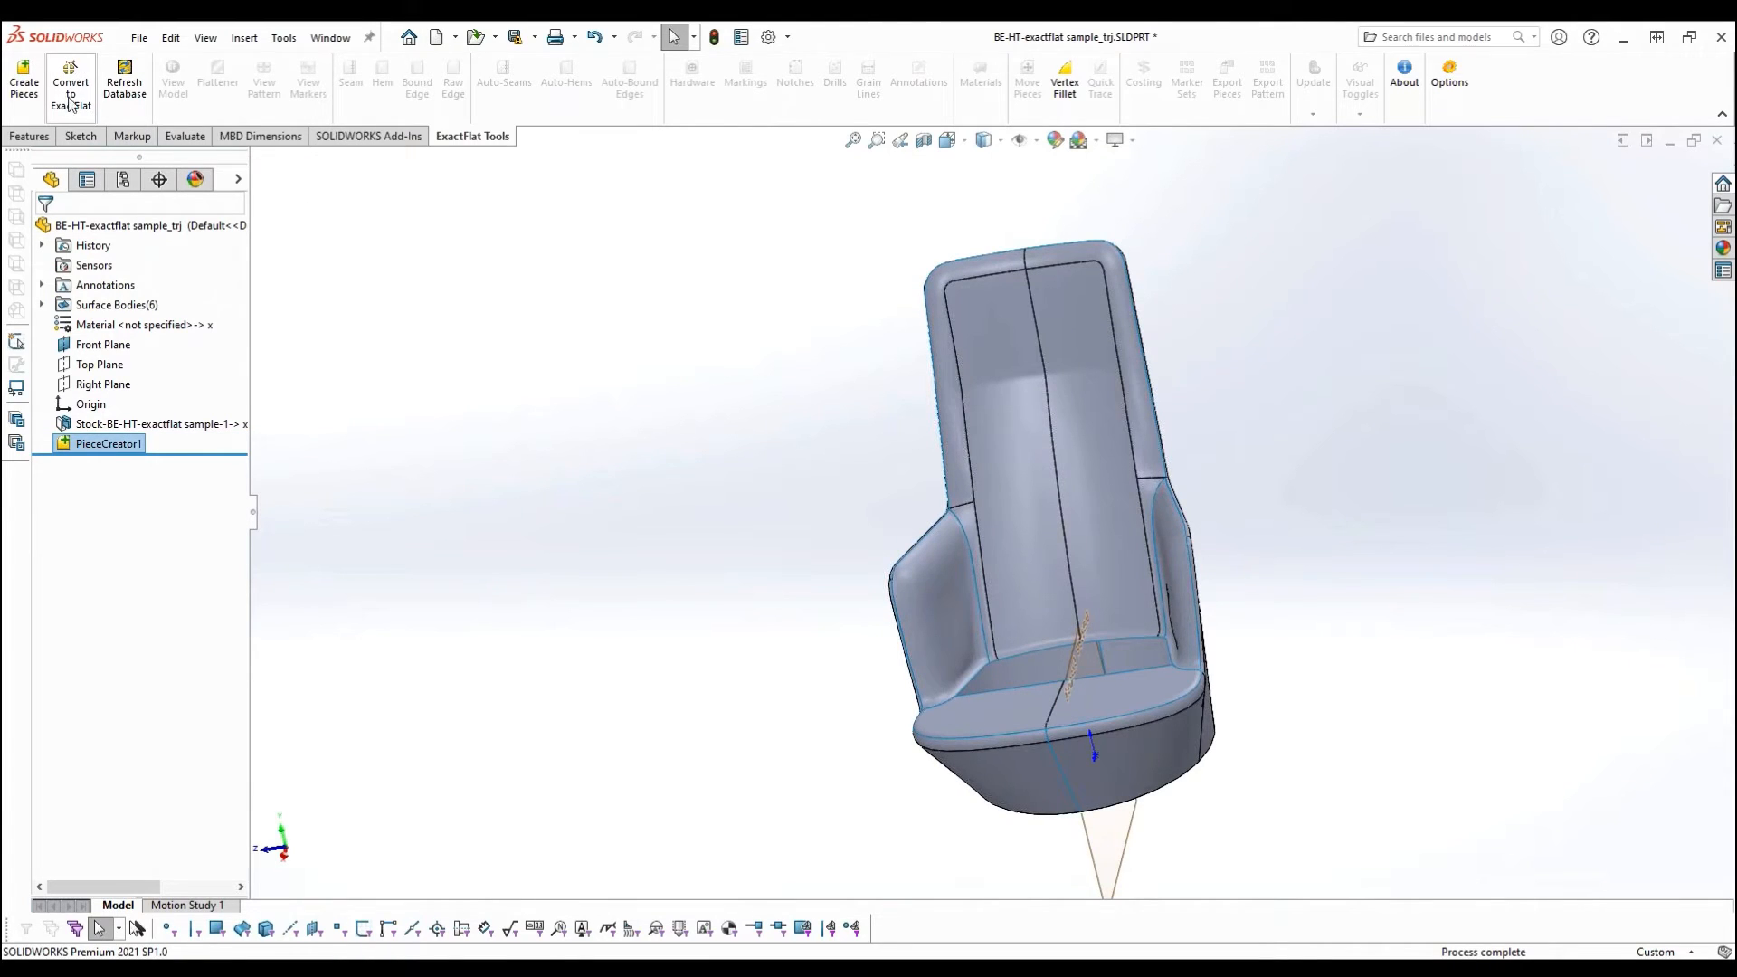
- Start the conversion to ExactFlat and assign the material EF Sample - Flannel to all six pieces
left_click(78, 85)
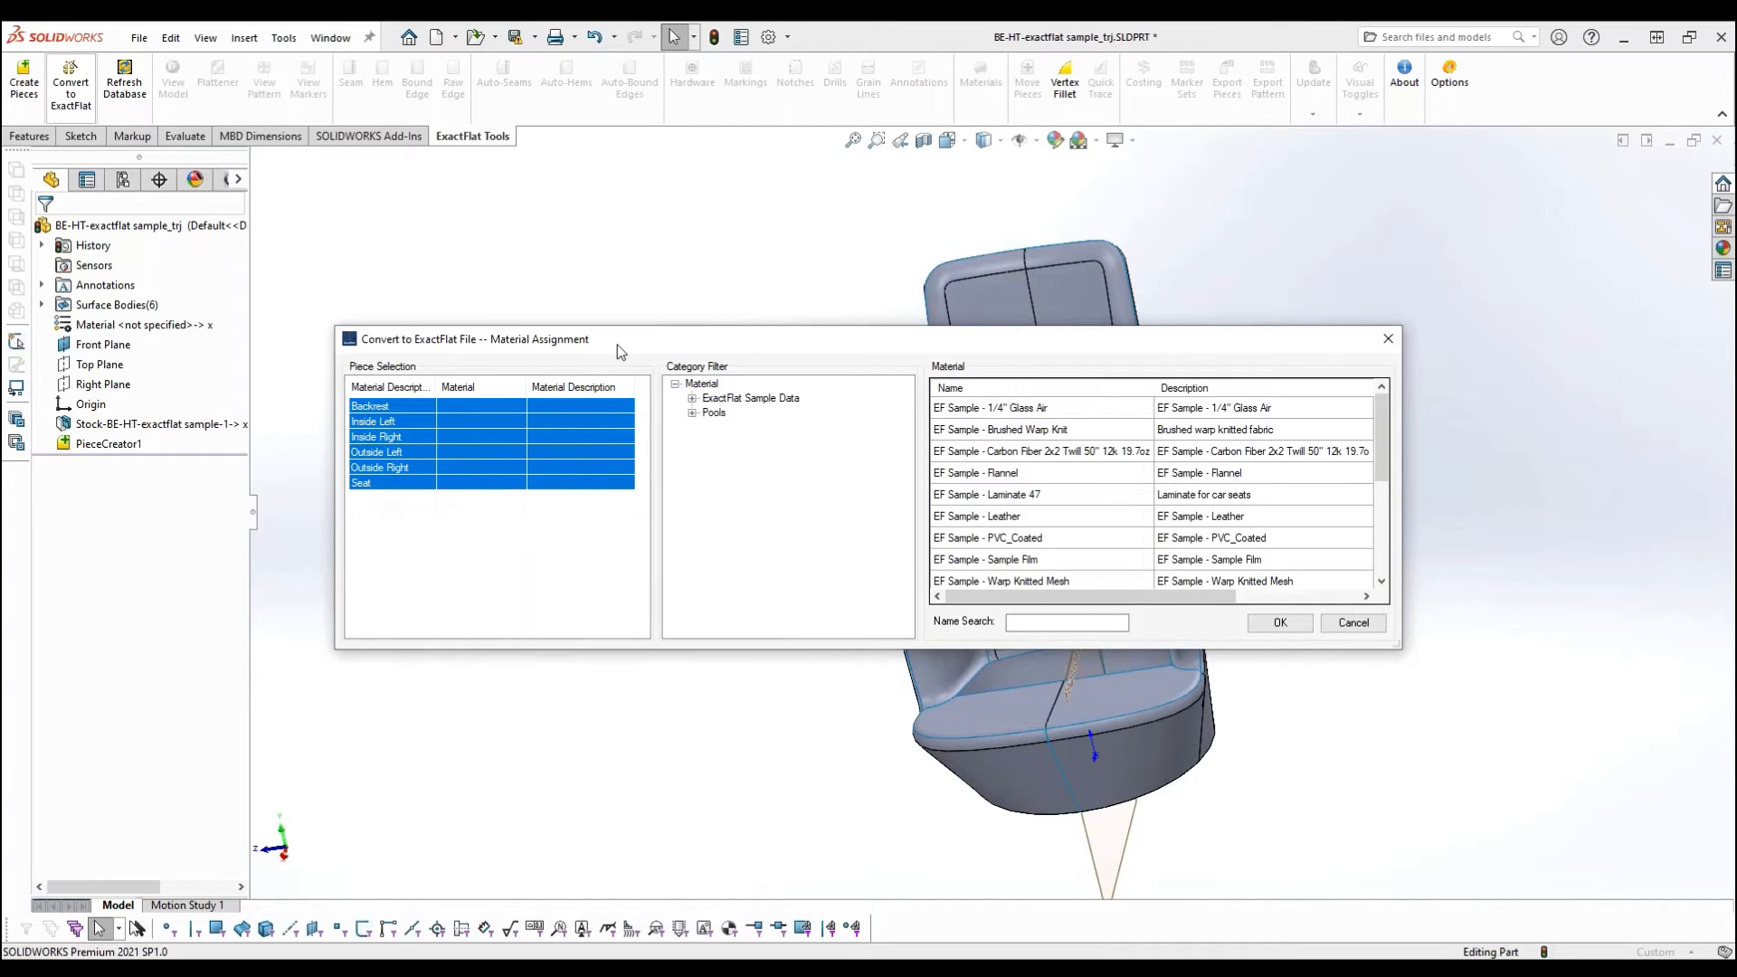
left_click_drag(617, 344, 588, 335)
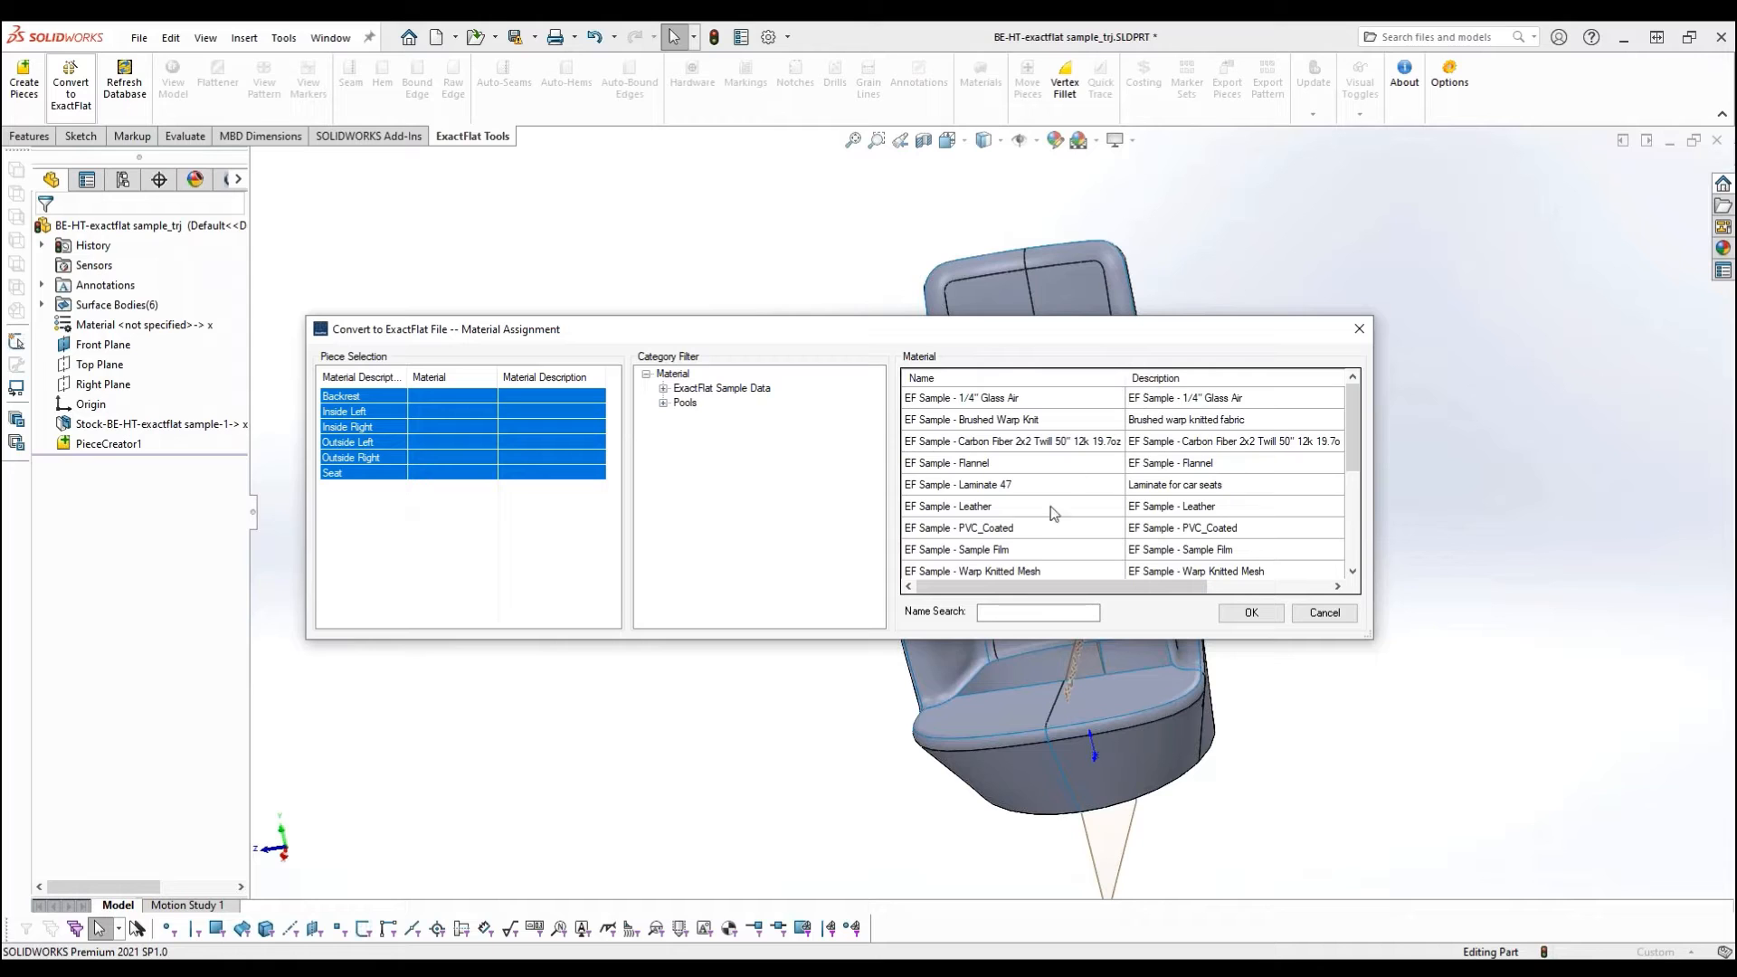
left_click_drag(1360, 435, 1366, 399)
double_click(997, 462)
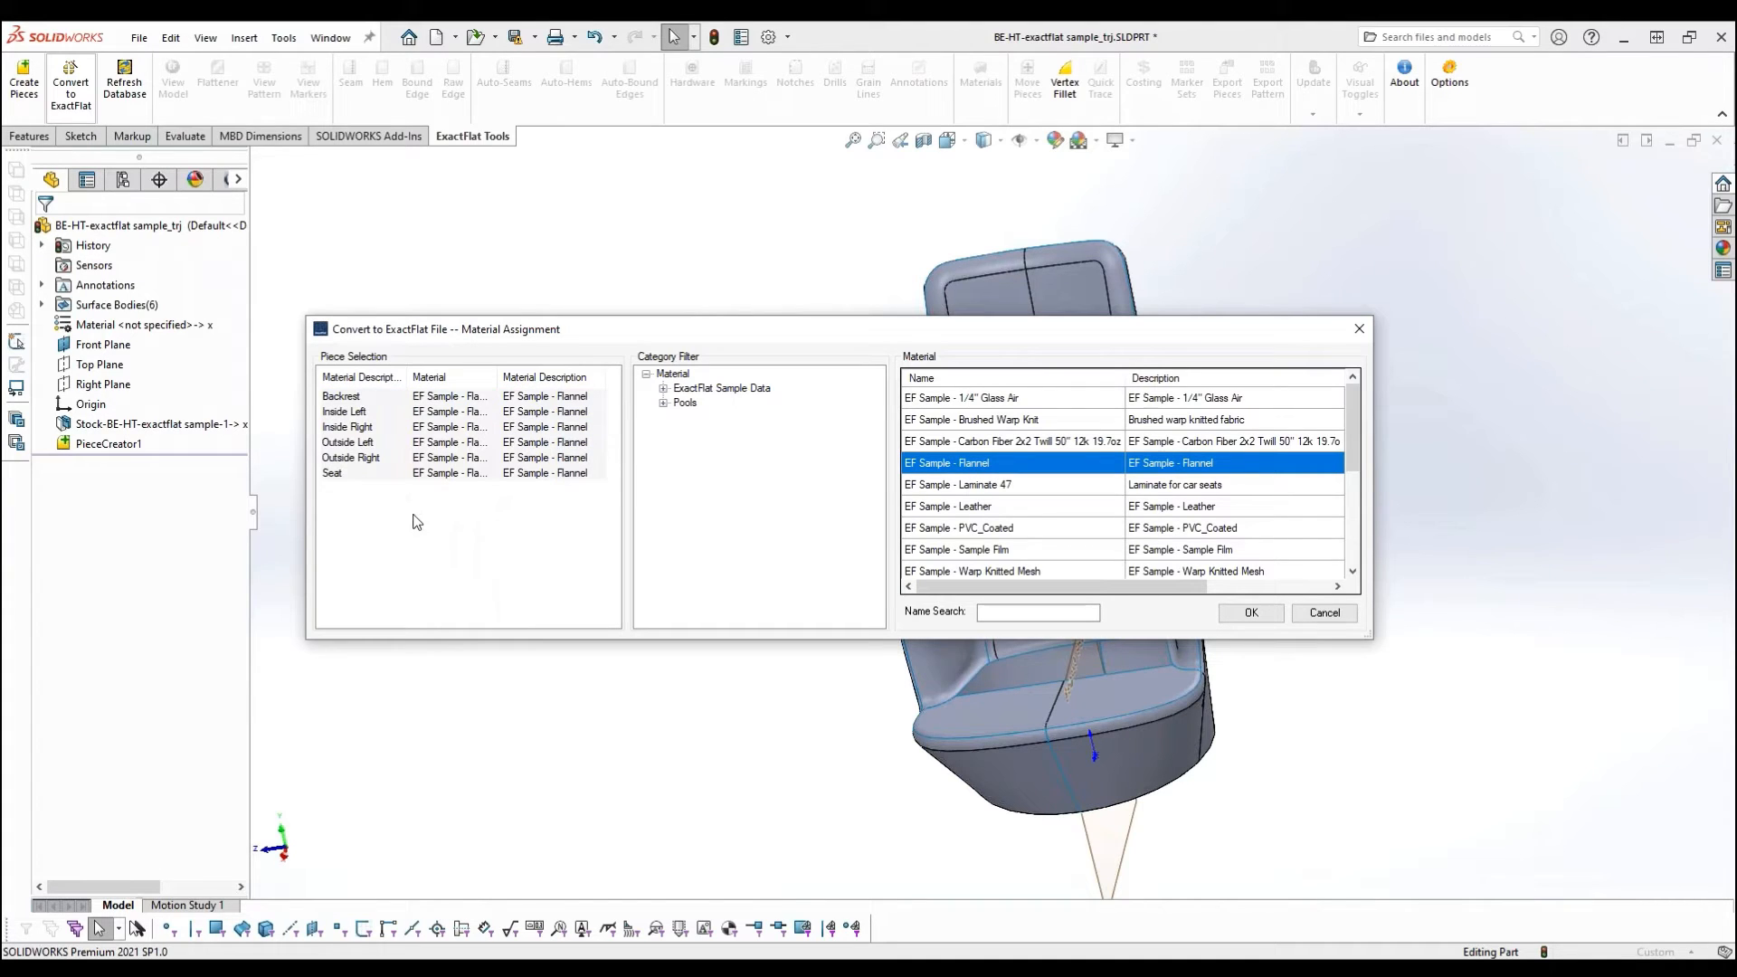
- Assign the material EF Sample - PVC_Coated to the Seat piece only
left_click(345, 476)
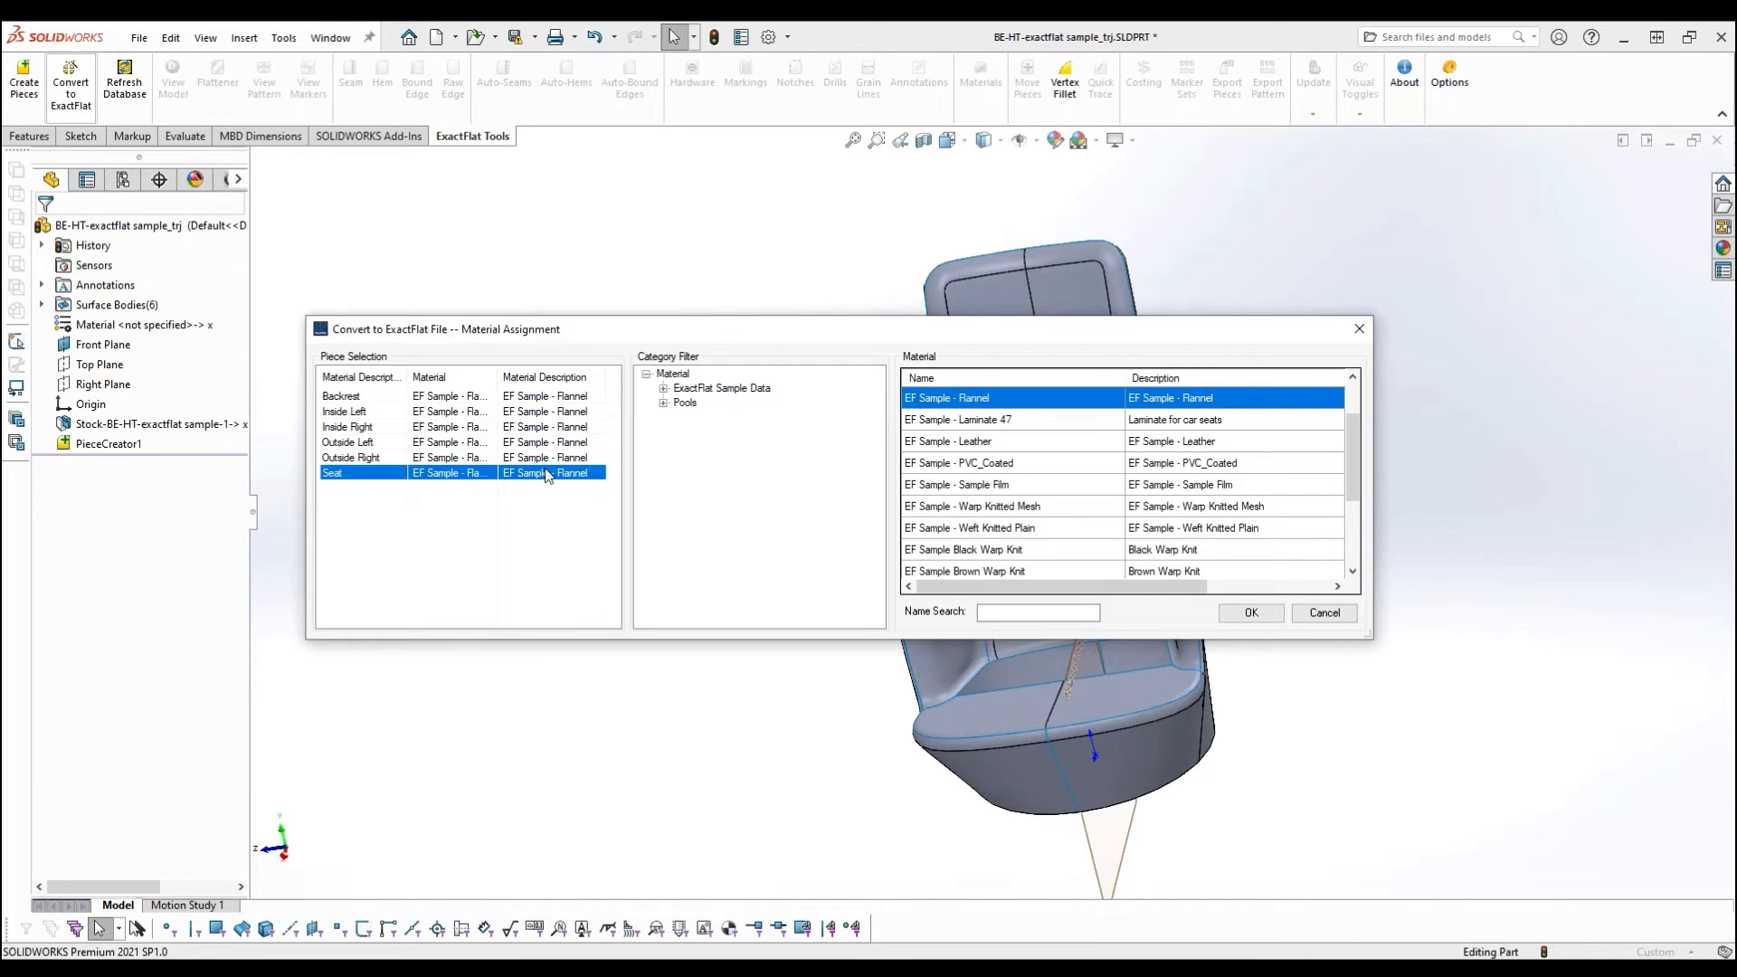
left_click(980, 463)
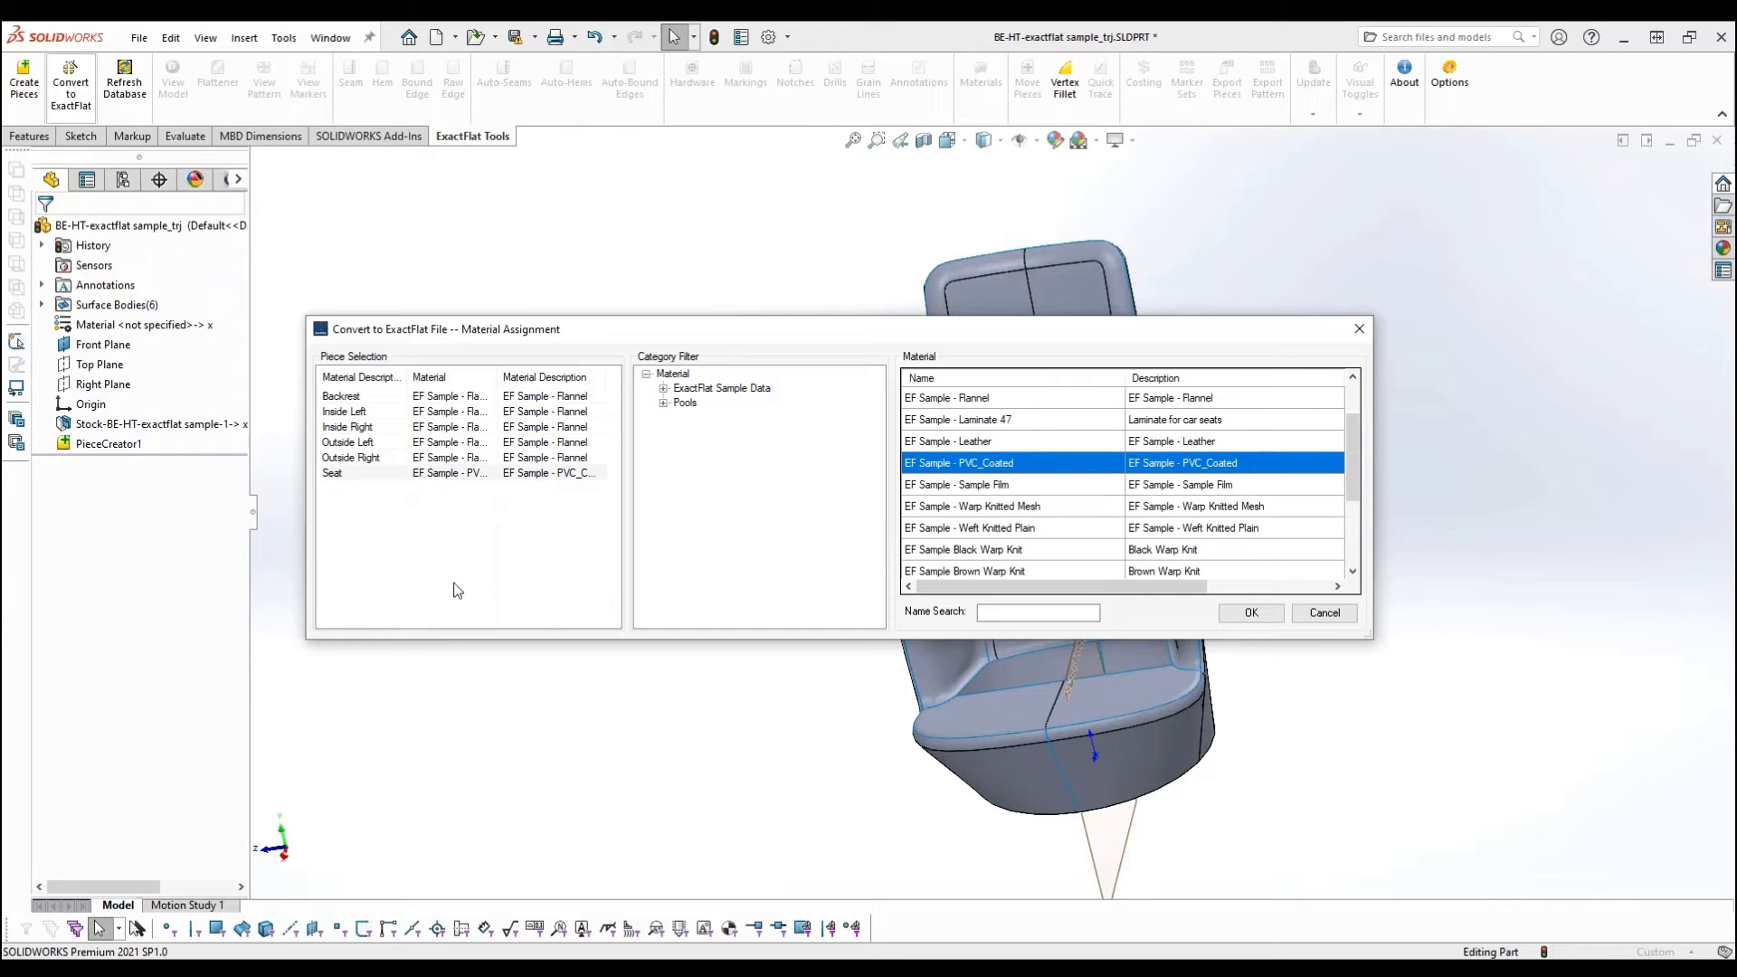
- Assign the material EF Sample - Laminate 47 to all six pieces and run the ExactFlat conversion
left_click_drag(483, 547, 373, 391)
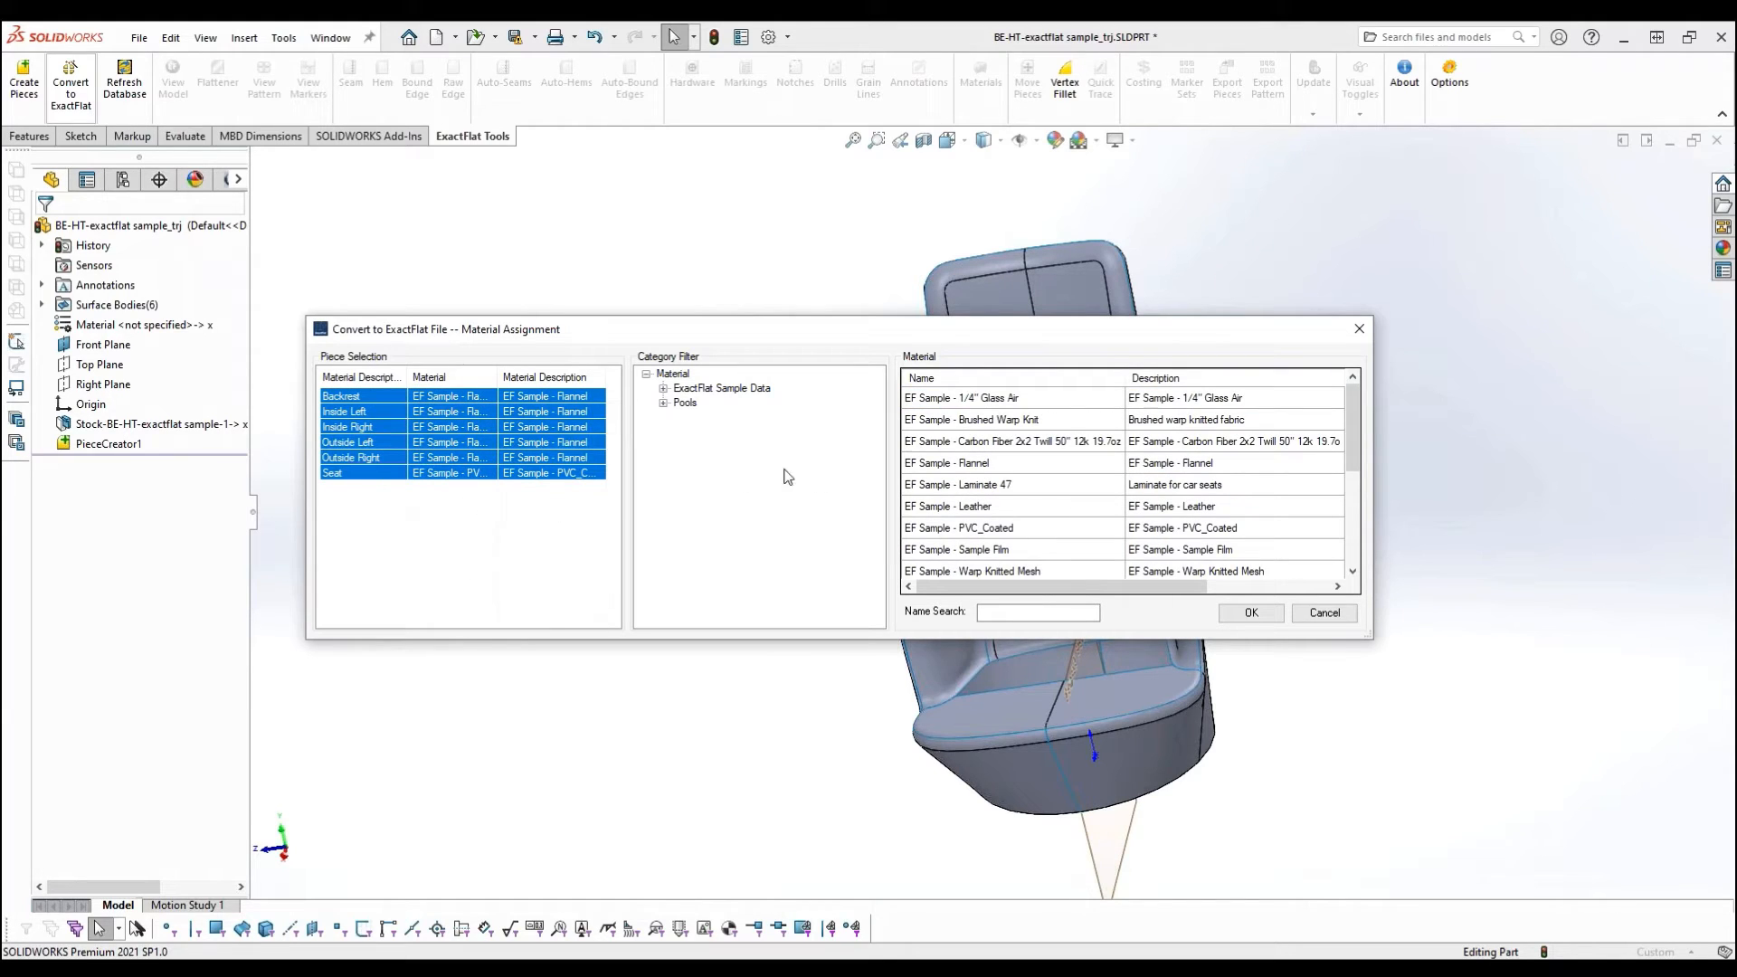
left_click(973, 486)
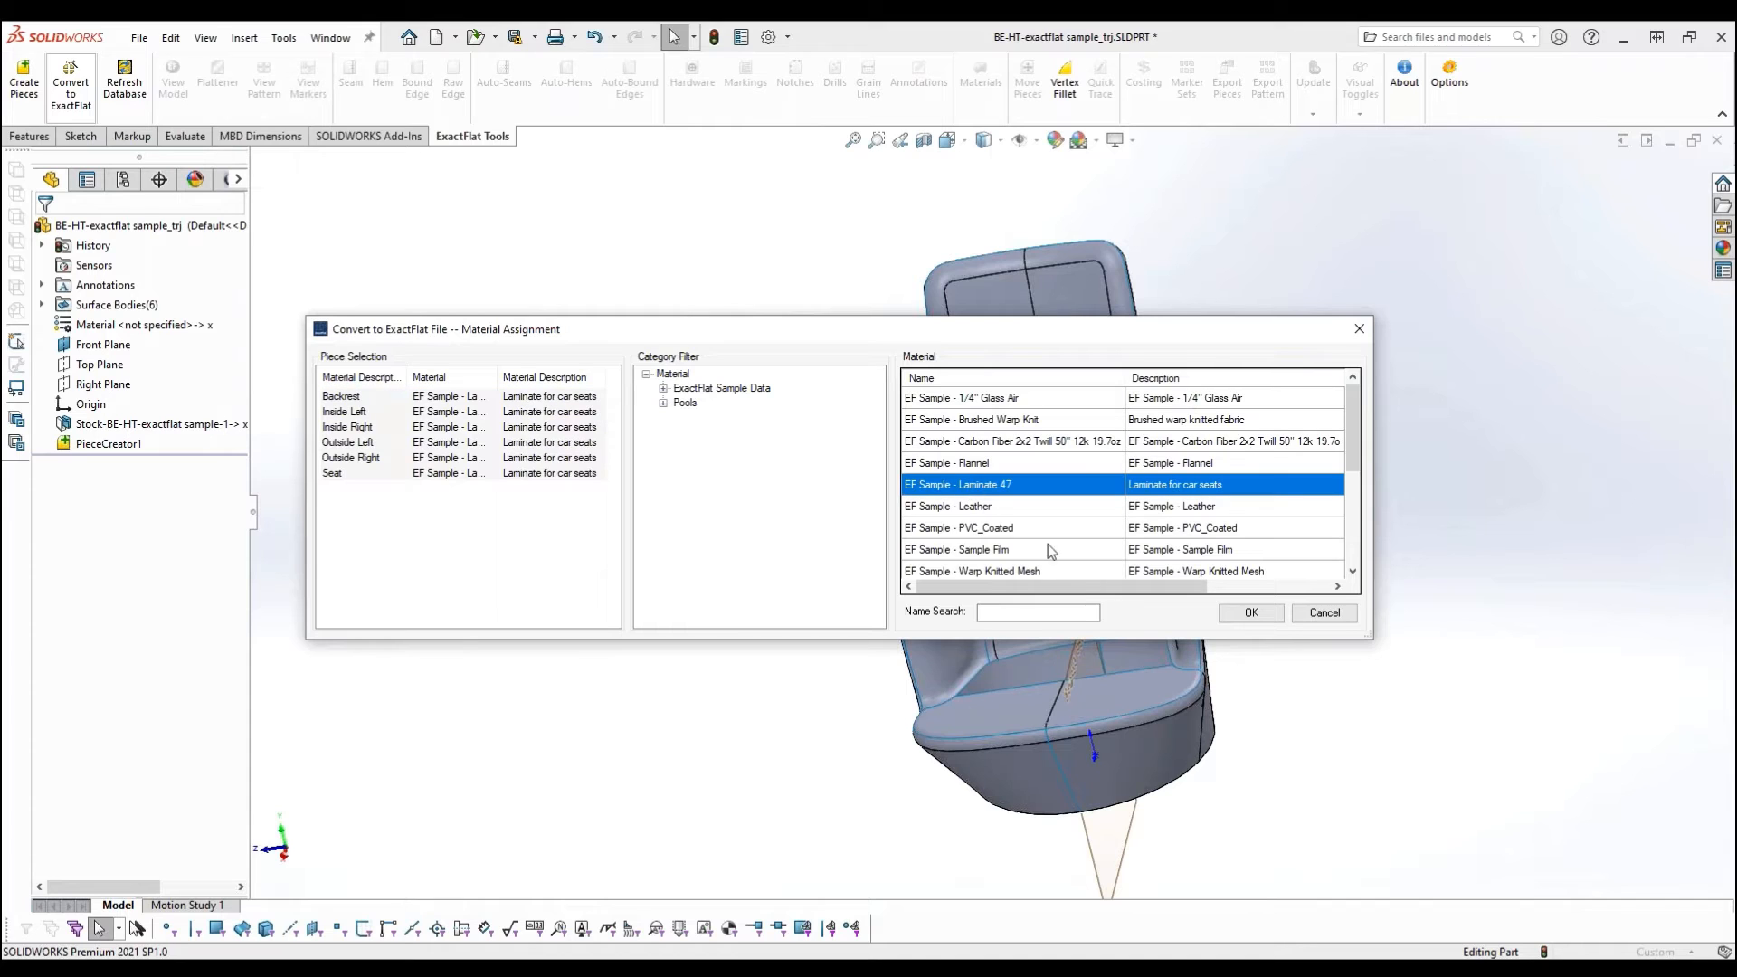
left_click(1250, 614)
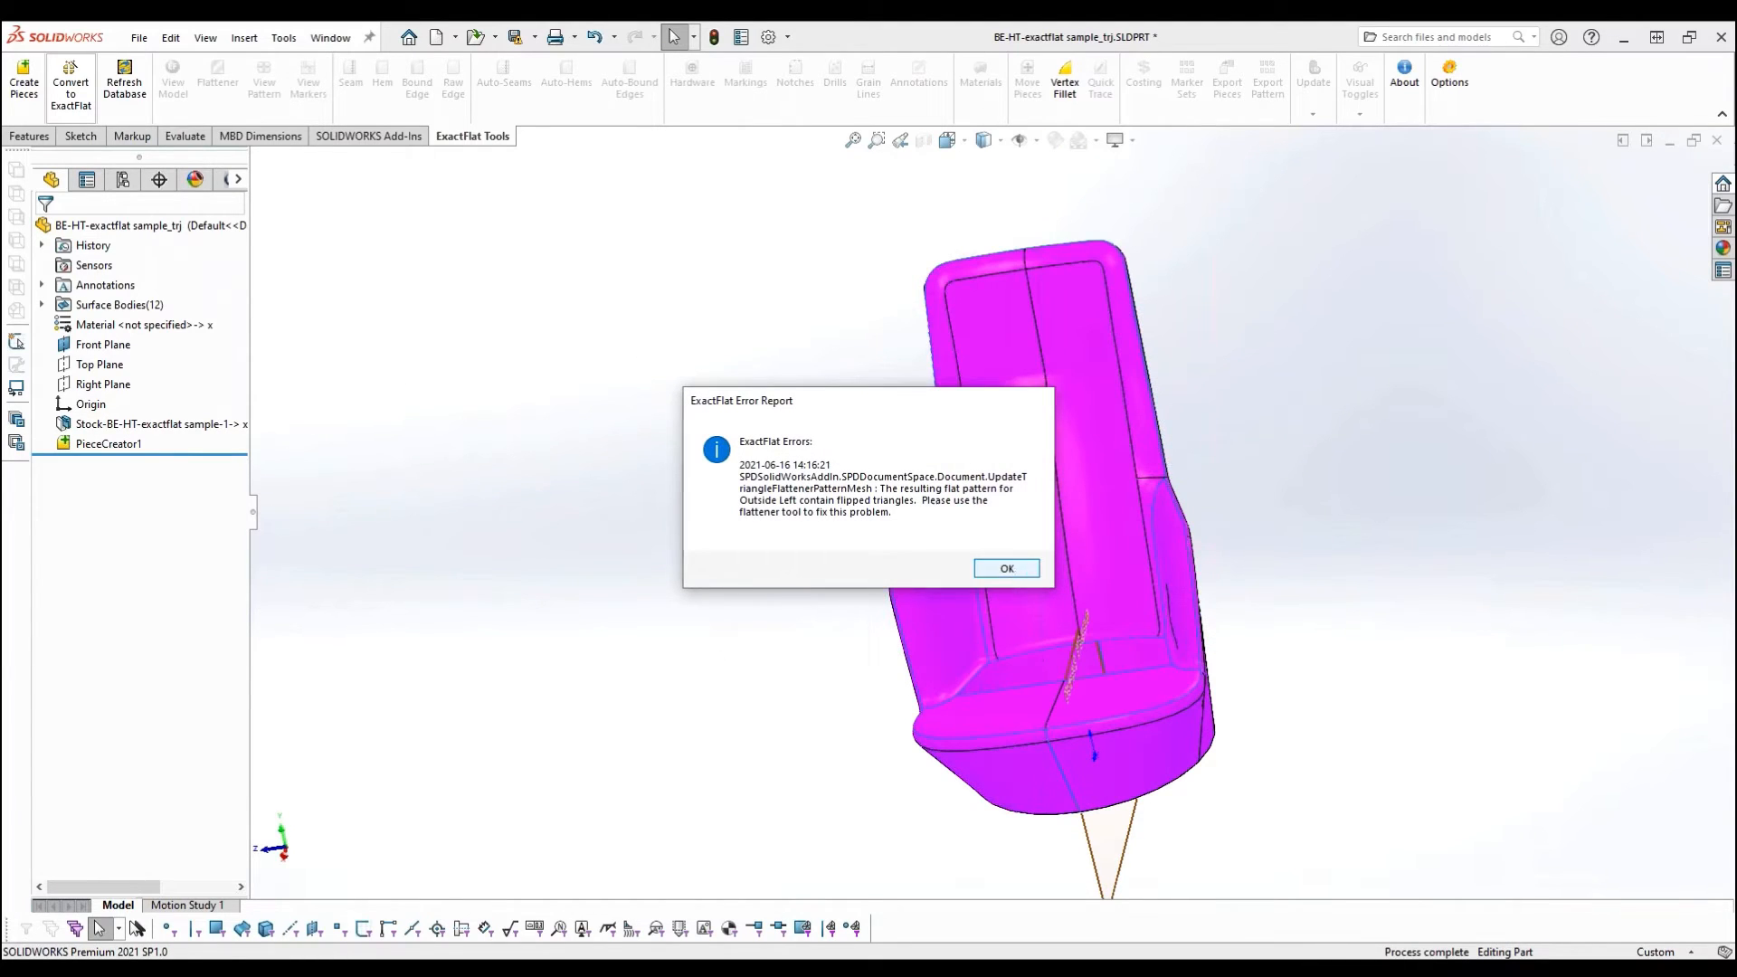
left_click(1009, 570)
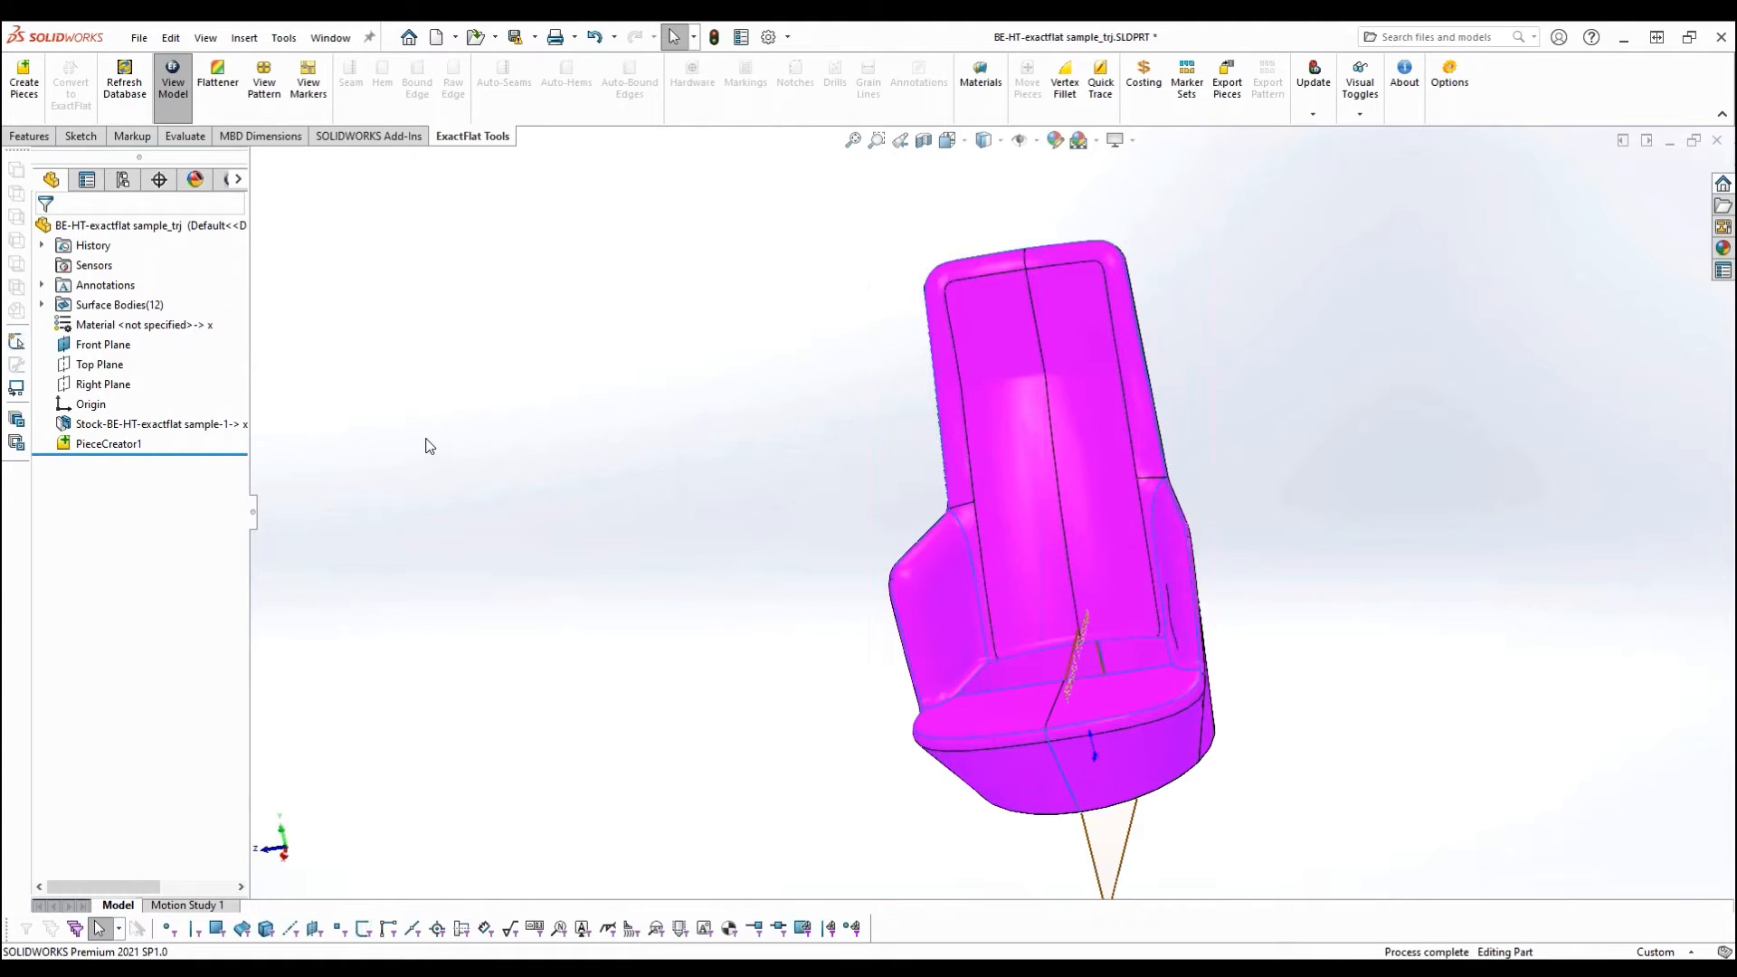
- Switch from the 3D chair model to the flat pattern view of the converted pieces
middle_click_drag(671, 391, 764, 407)
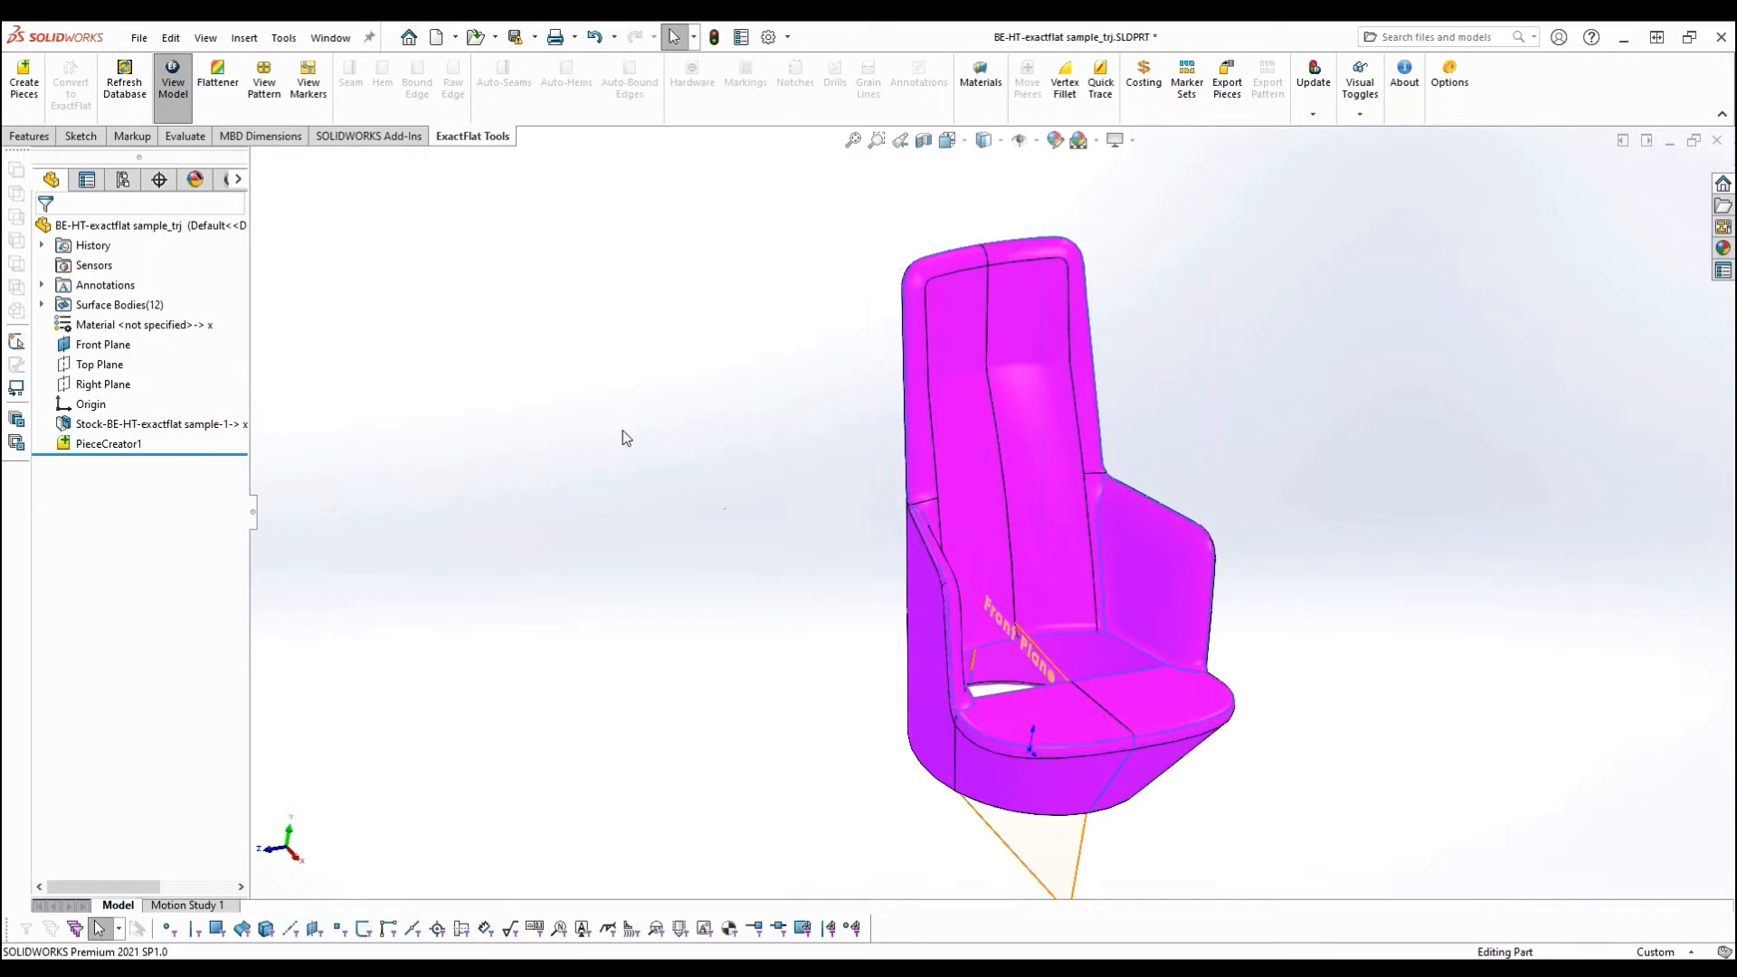
left_click(264, 90)
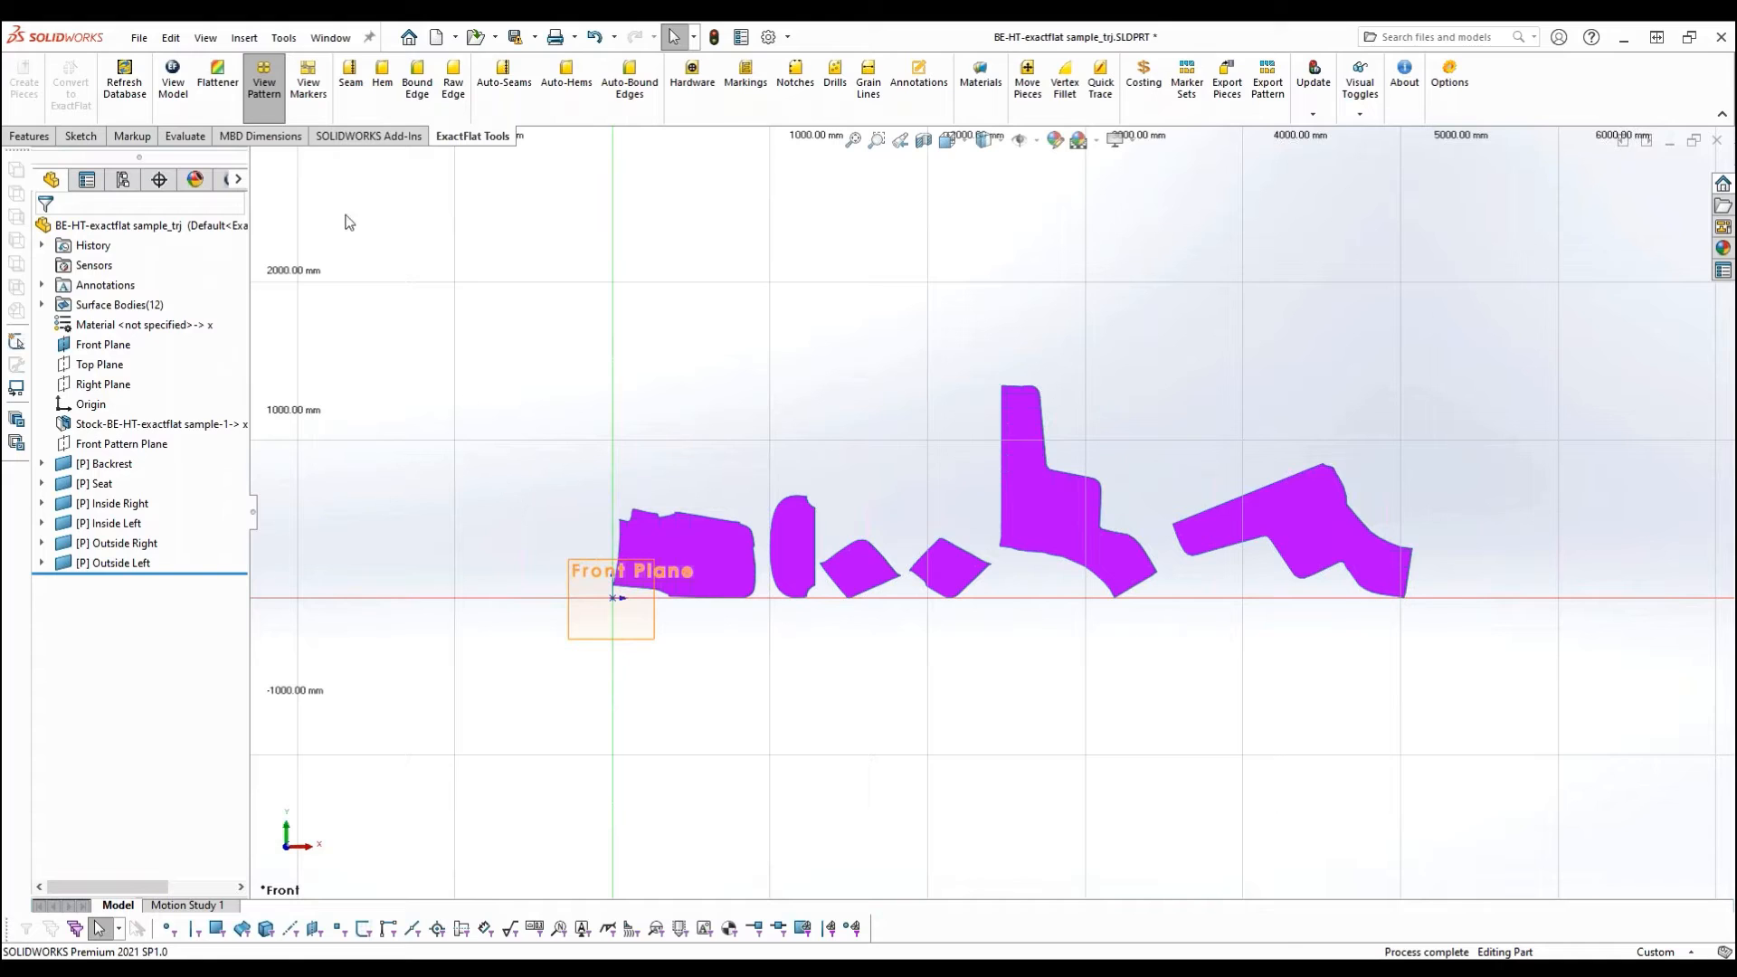
- Open the 3D to 2D Flattener full-screen and display the triangle mesh on the front of the chair
left_click(219, 87)
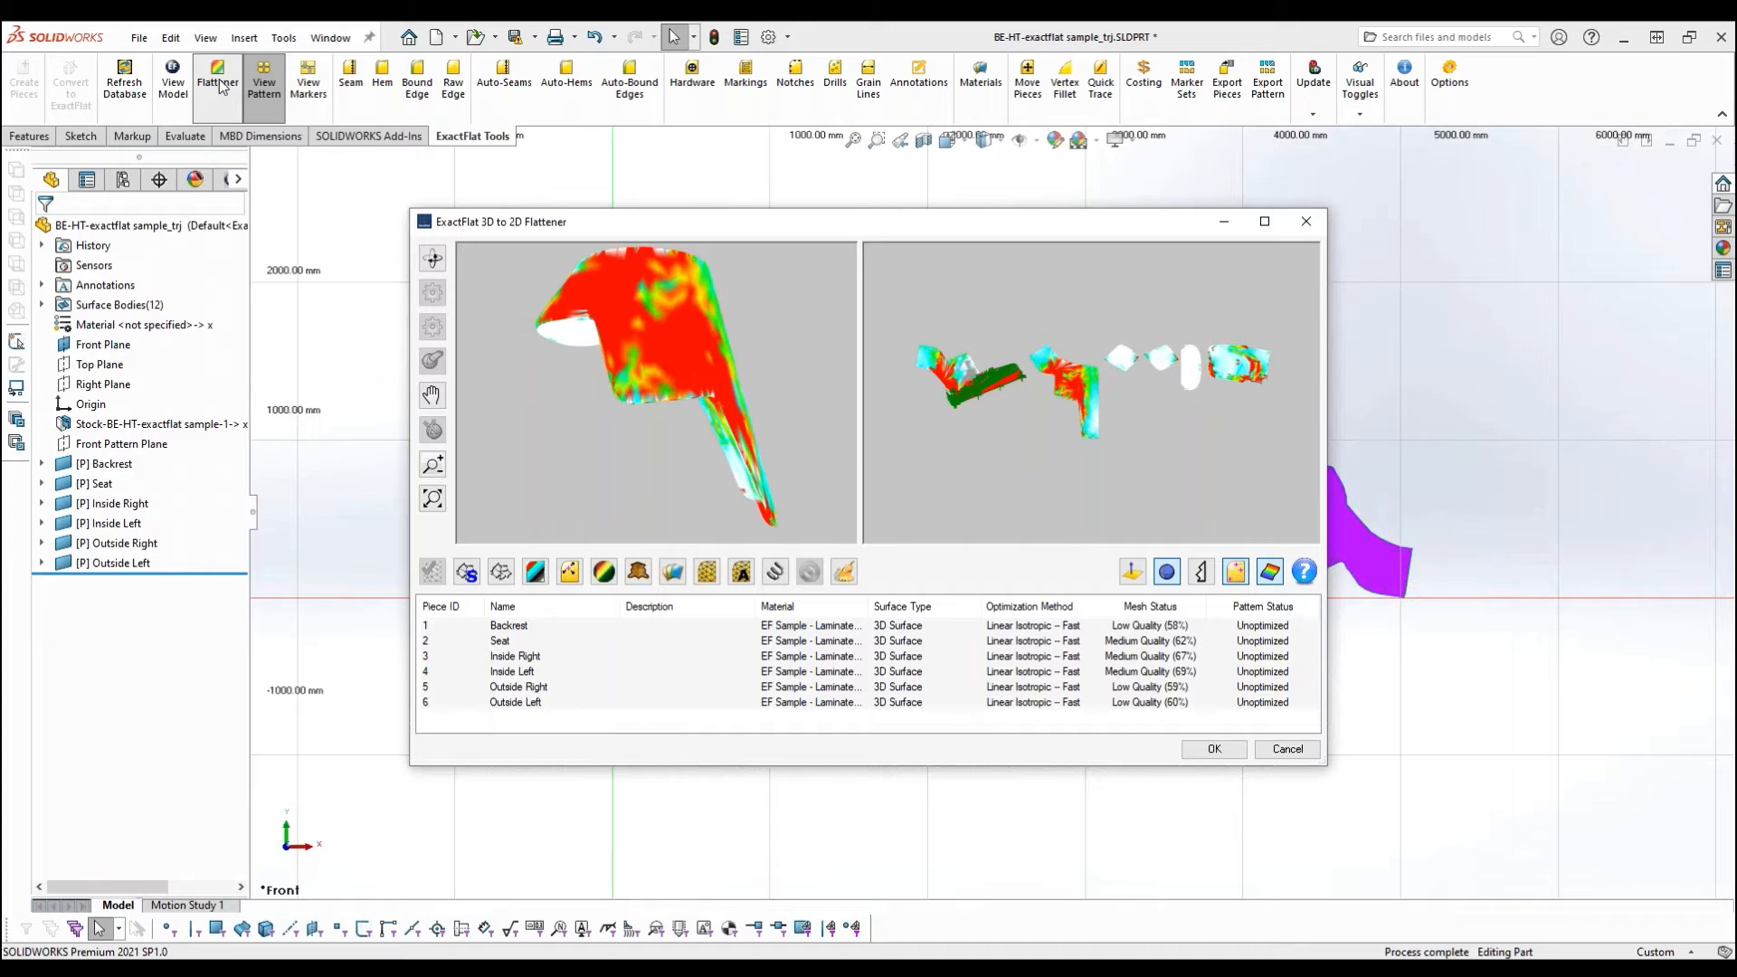
double_click(724, 226)
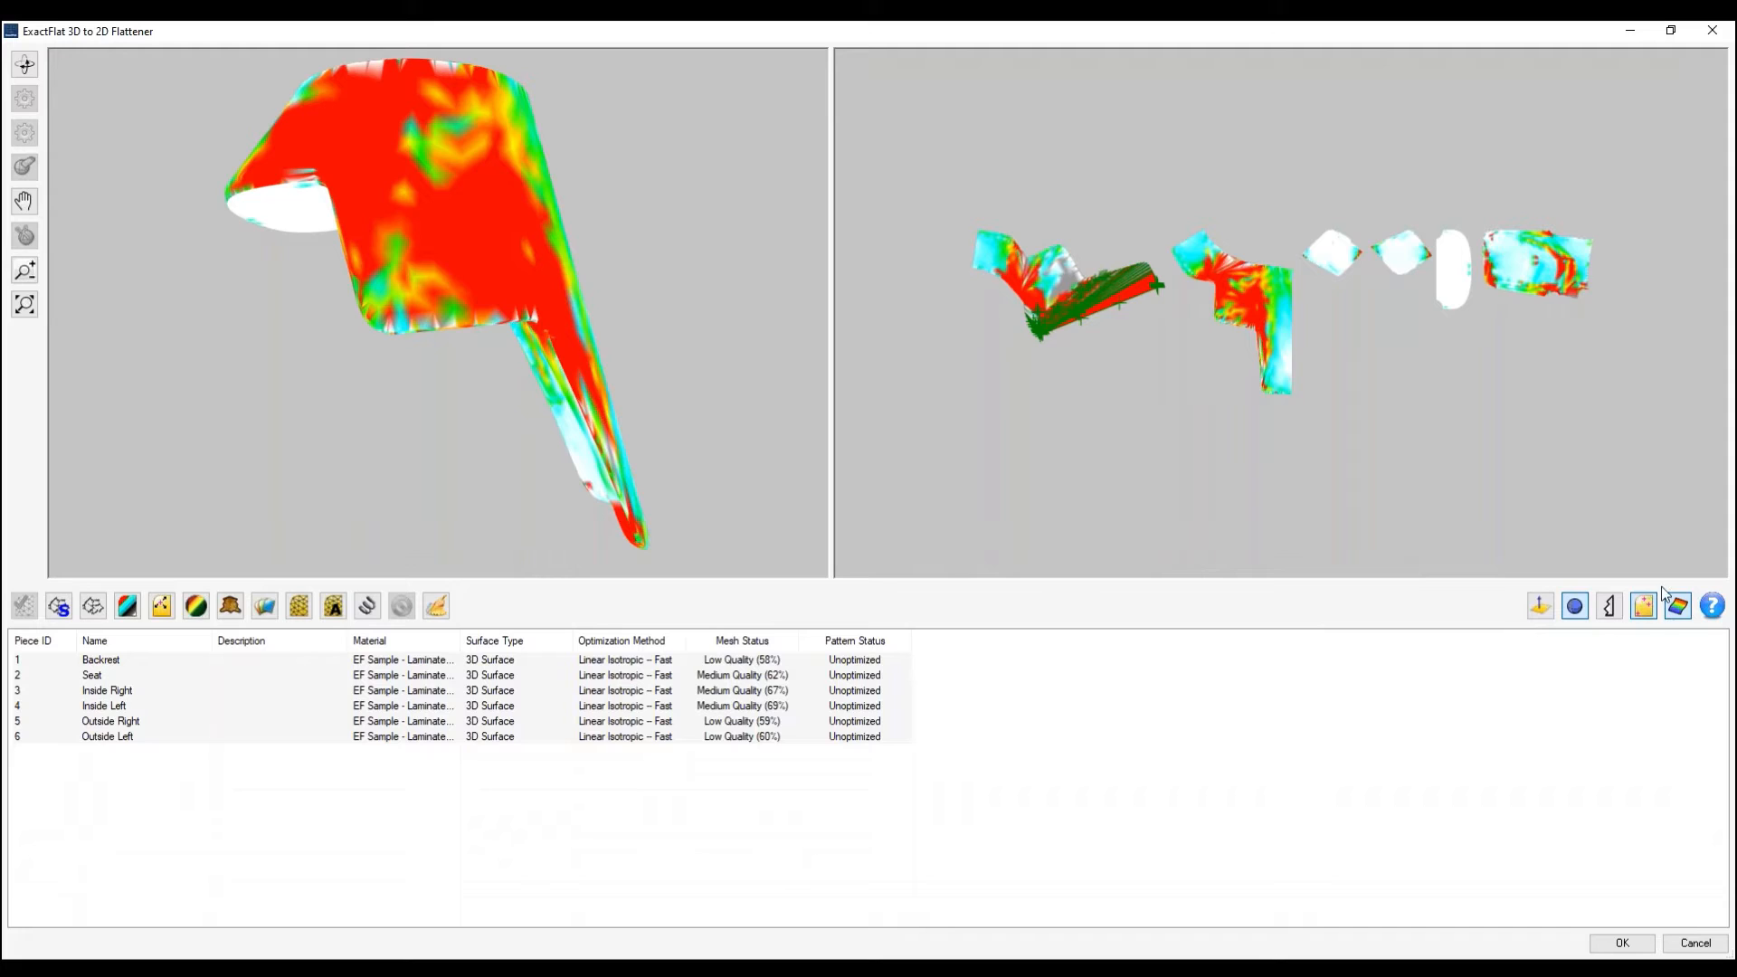
left_click(1613, 607)
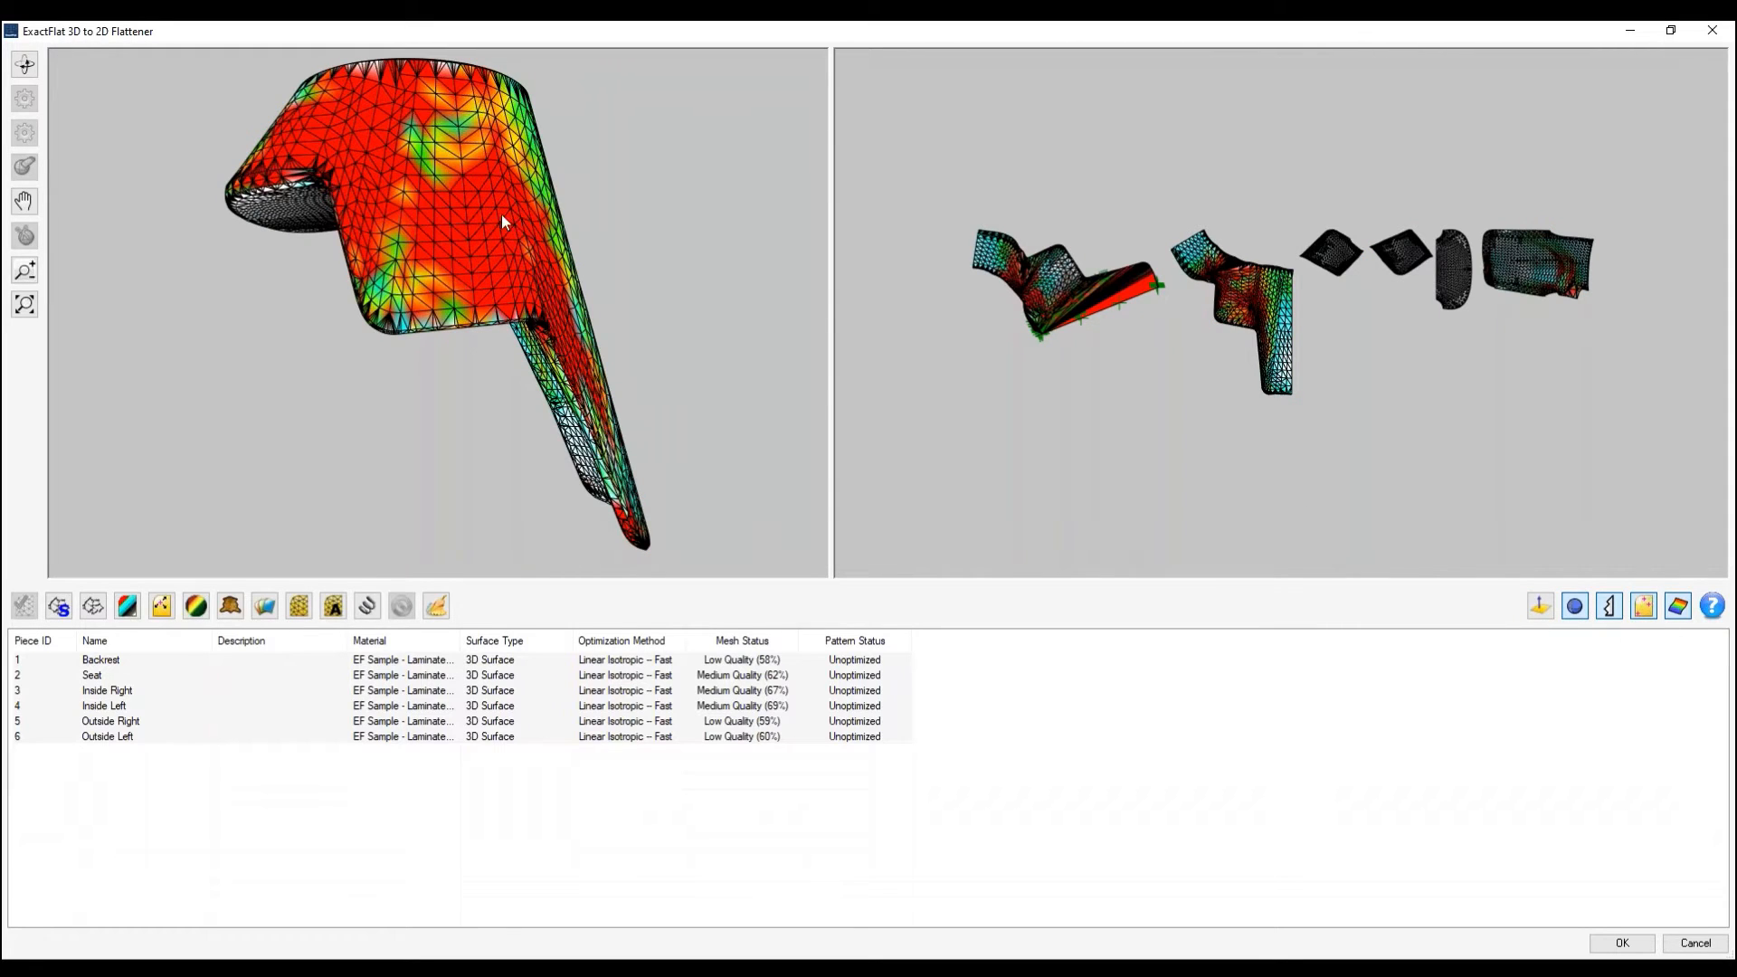
left_click_drag(653, 493, 711, 201)
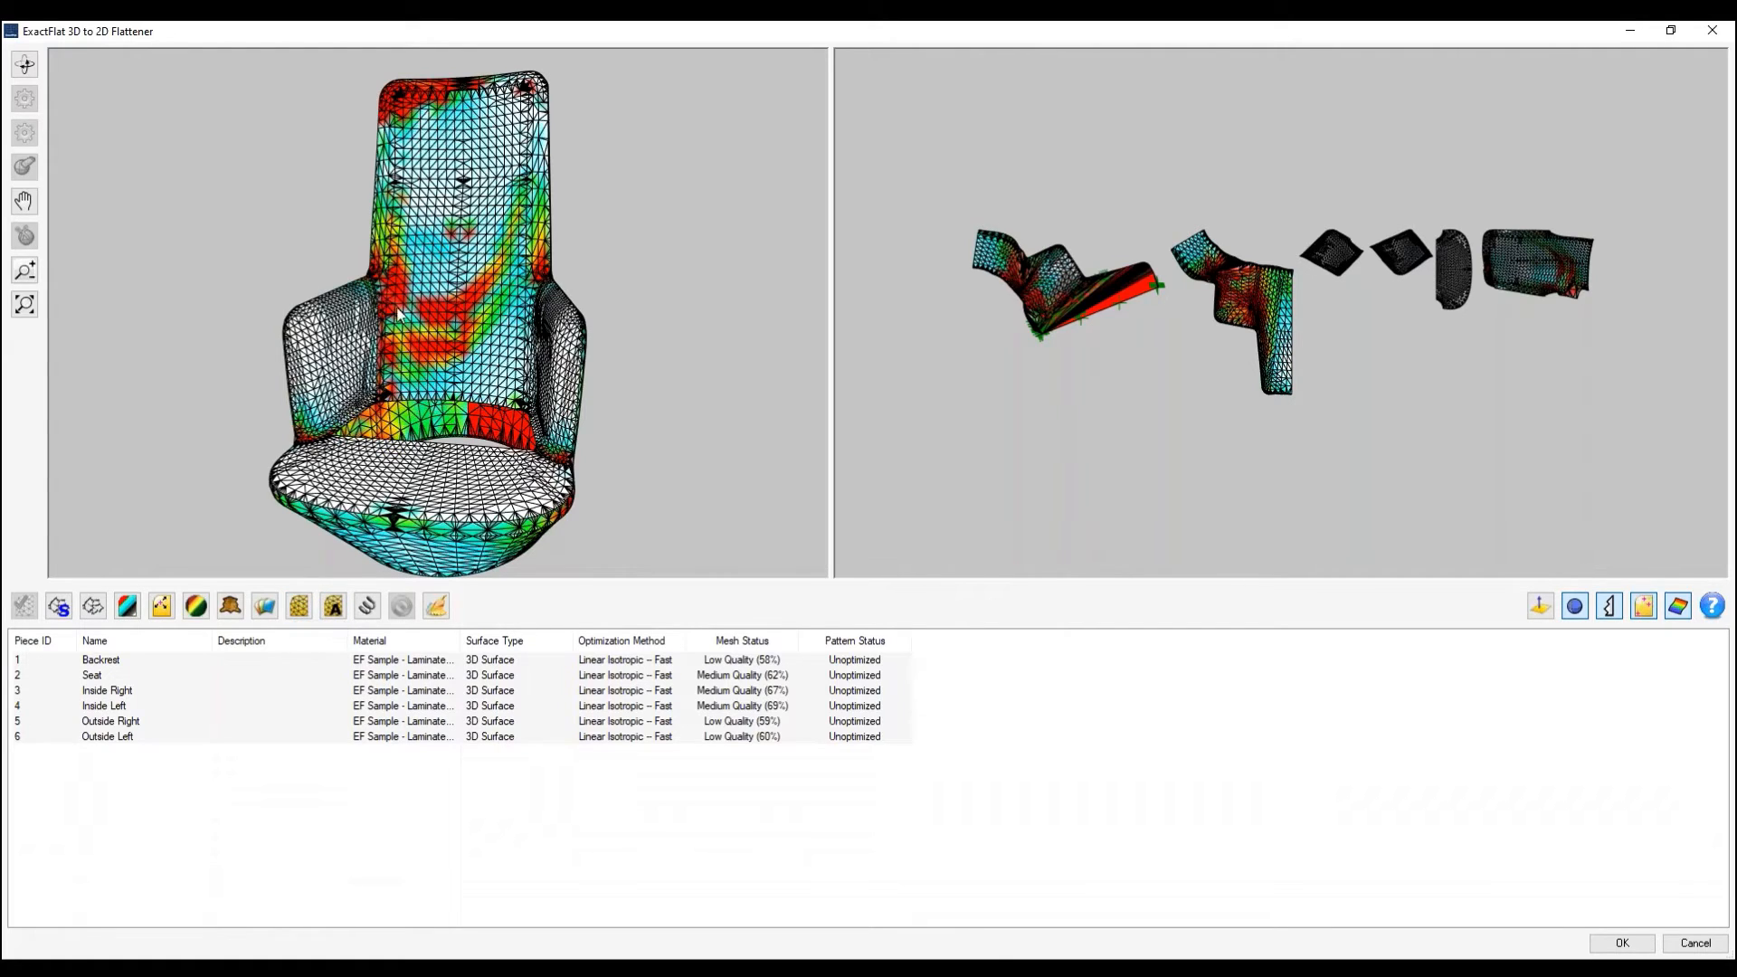
- Remesh all six chair pieces and flatten them again with Stretch-Pelt
left_click(369, 607)
left_click(299, 605)
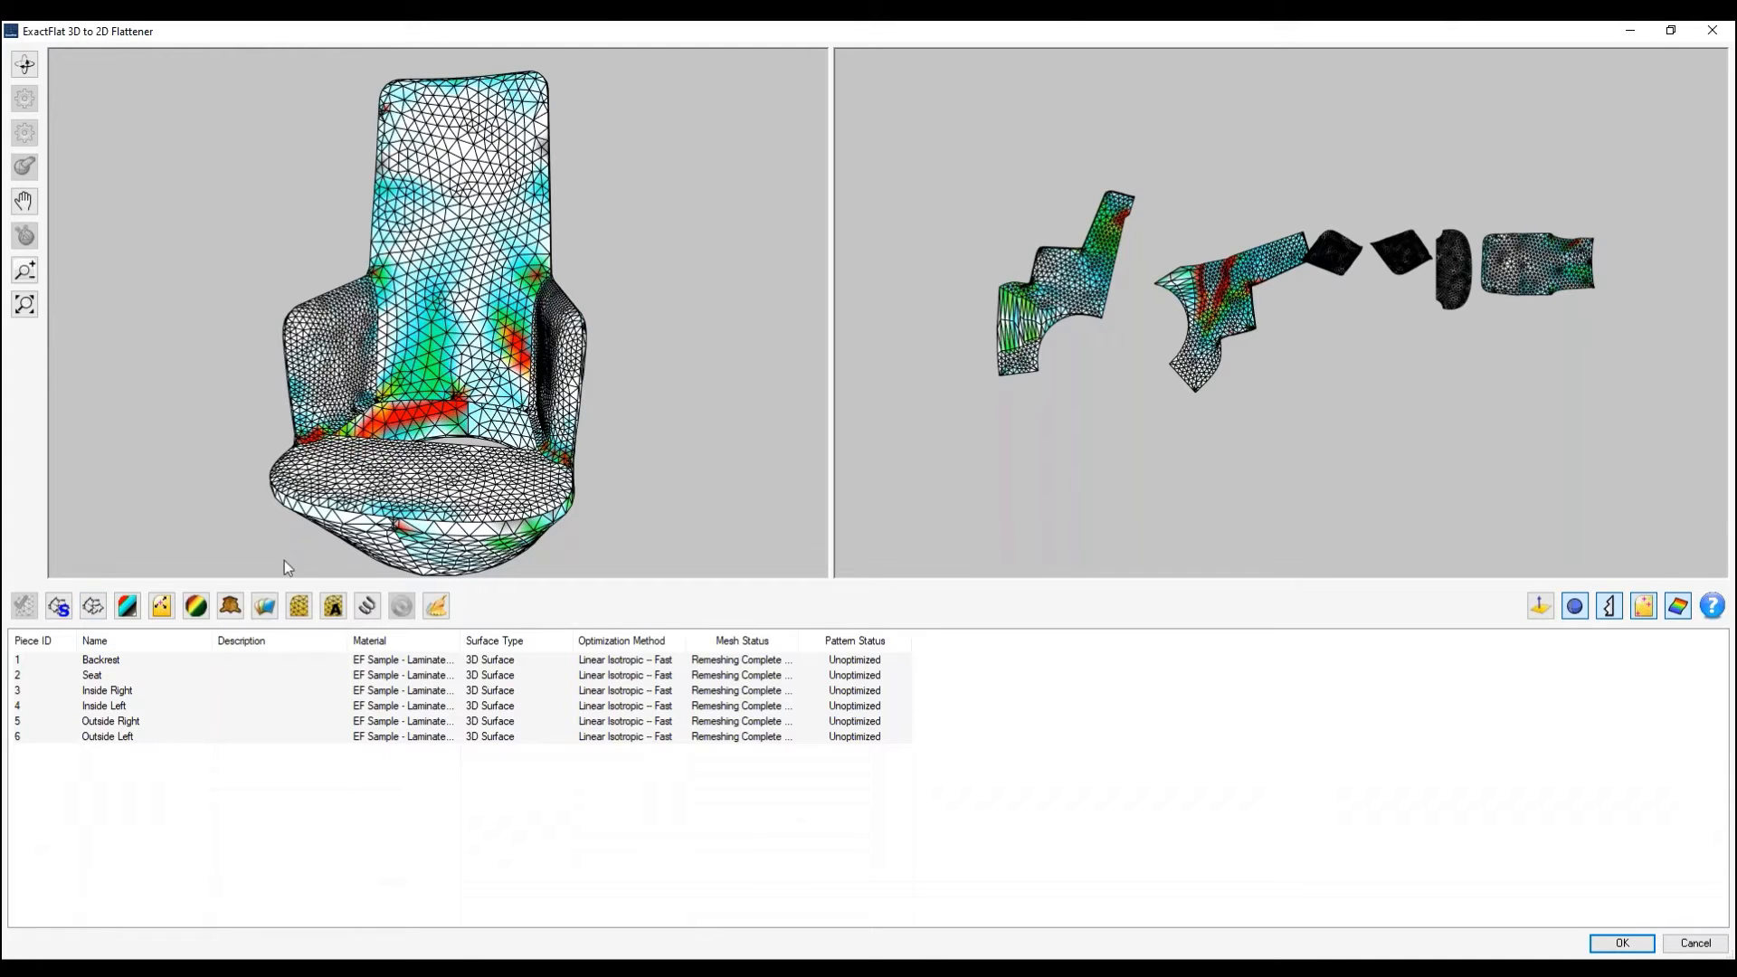
left_click(232, 608)
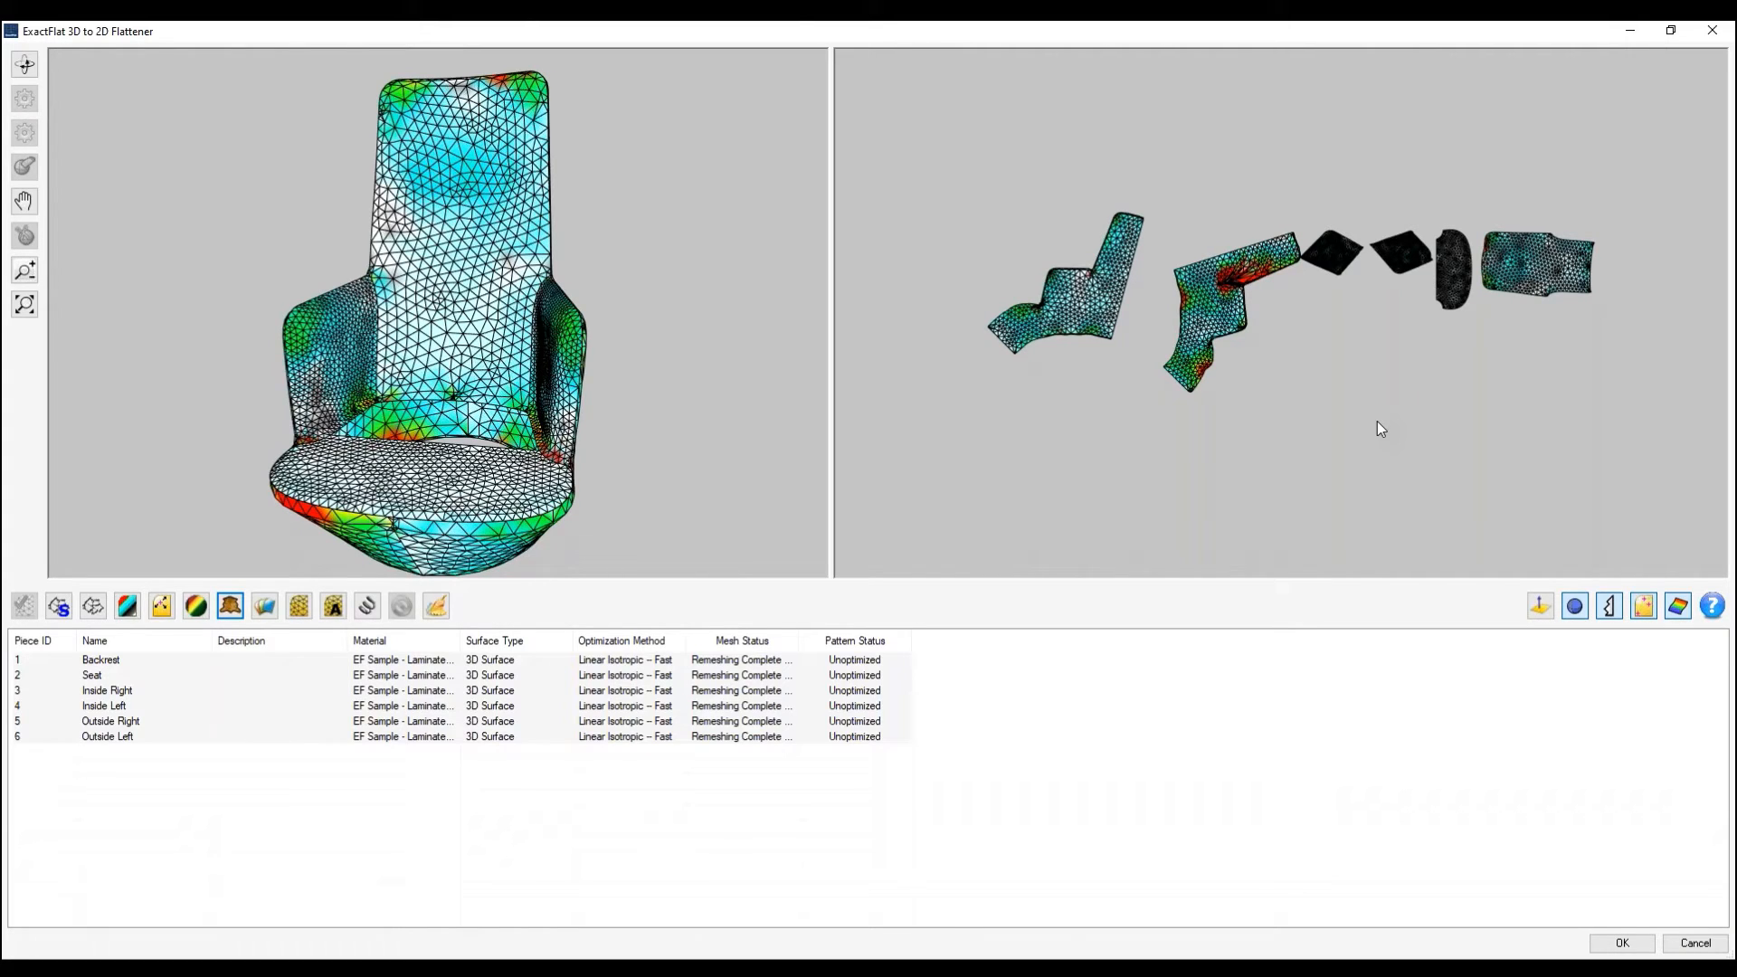
- Optimize the flat patterns of all six pieces, inspect the strain on the chair and accept the flattening
left_click(368, 611)
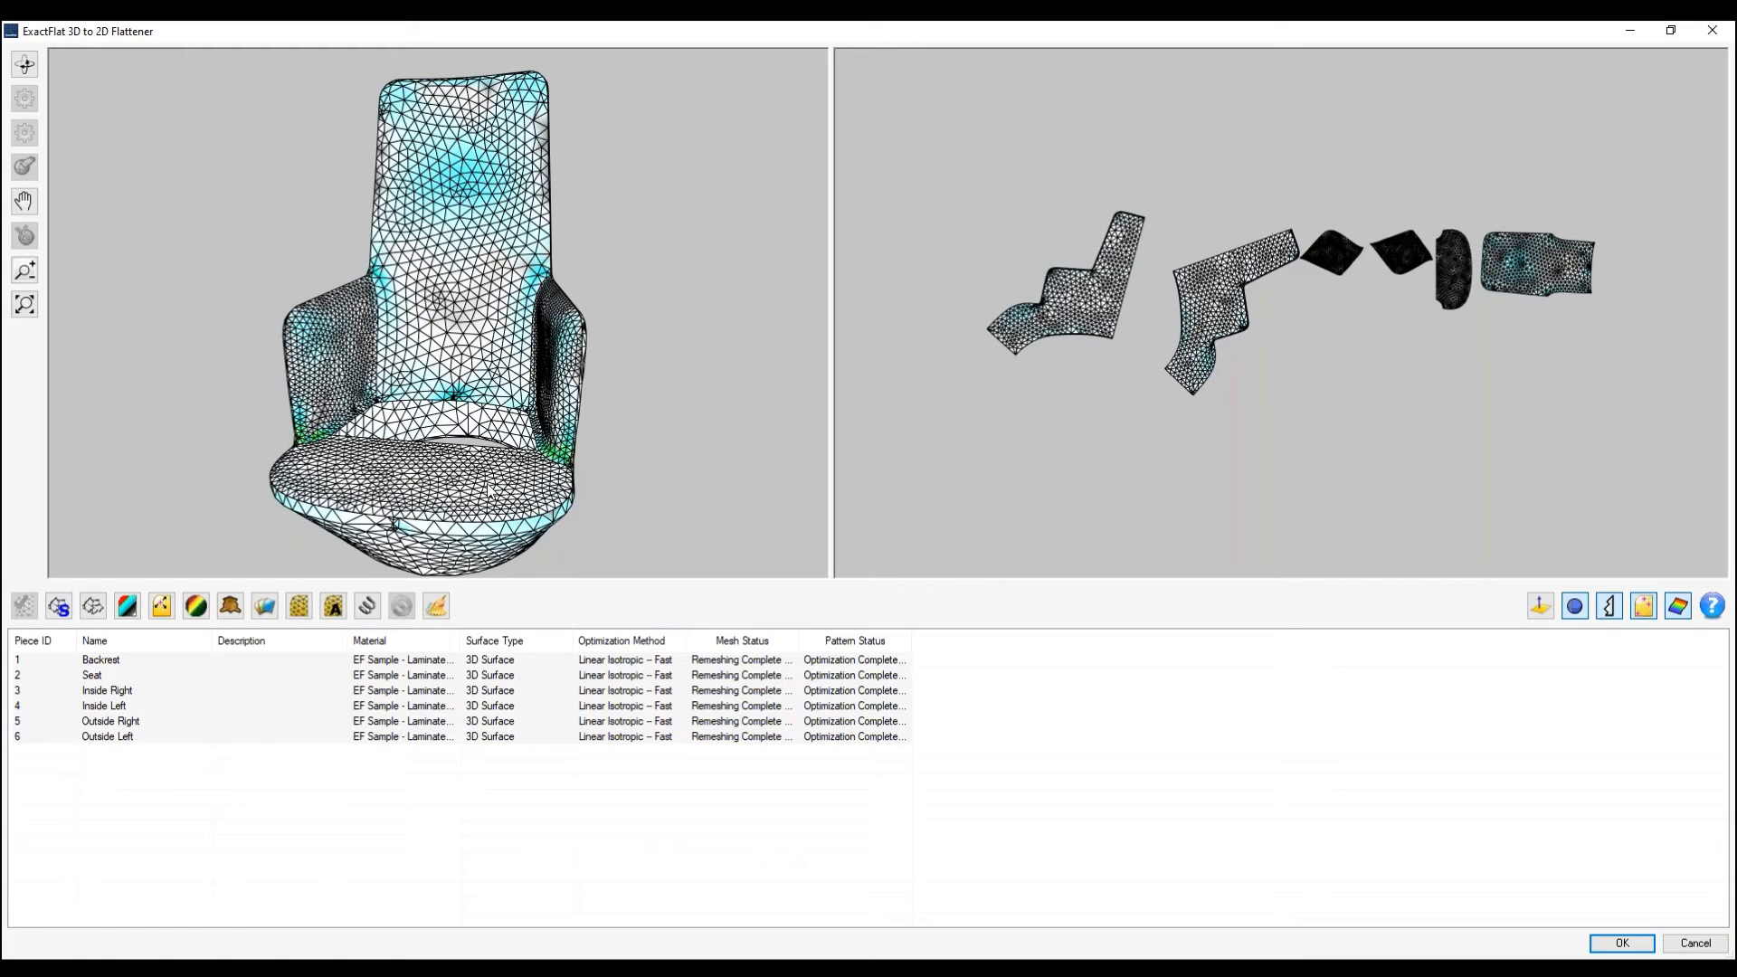
left_click_drag(489, 486, 453, 534)
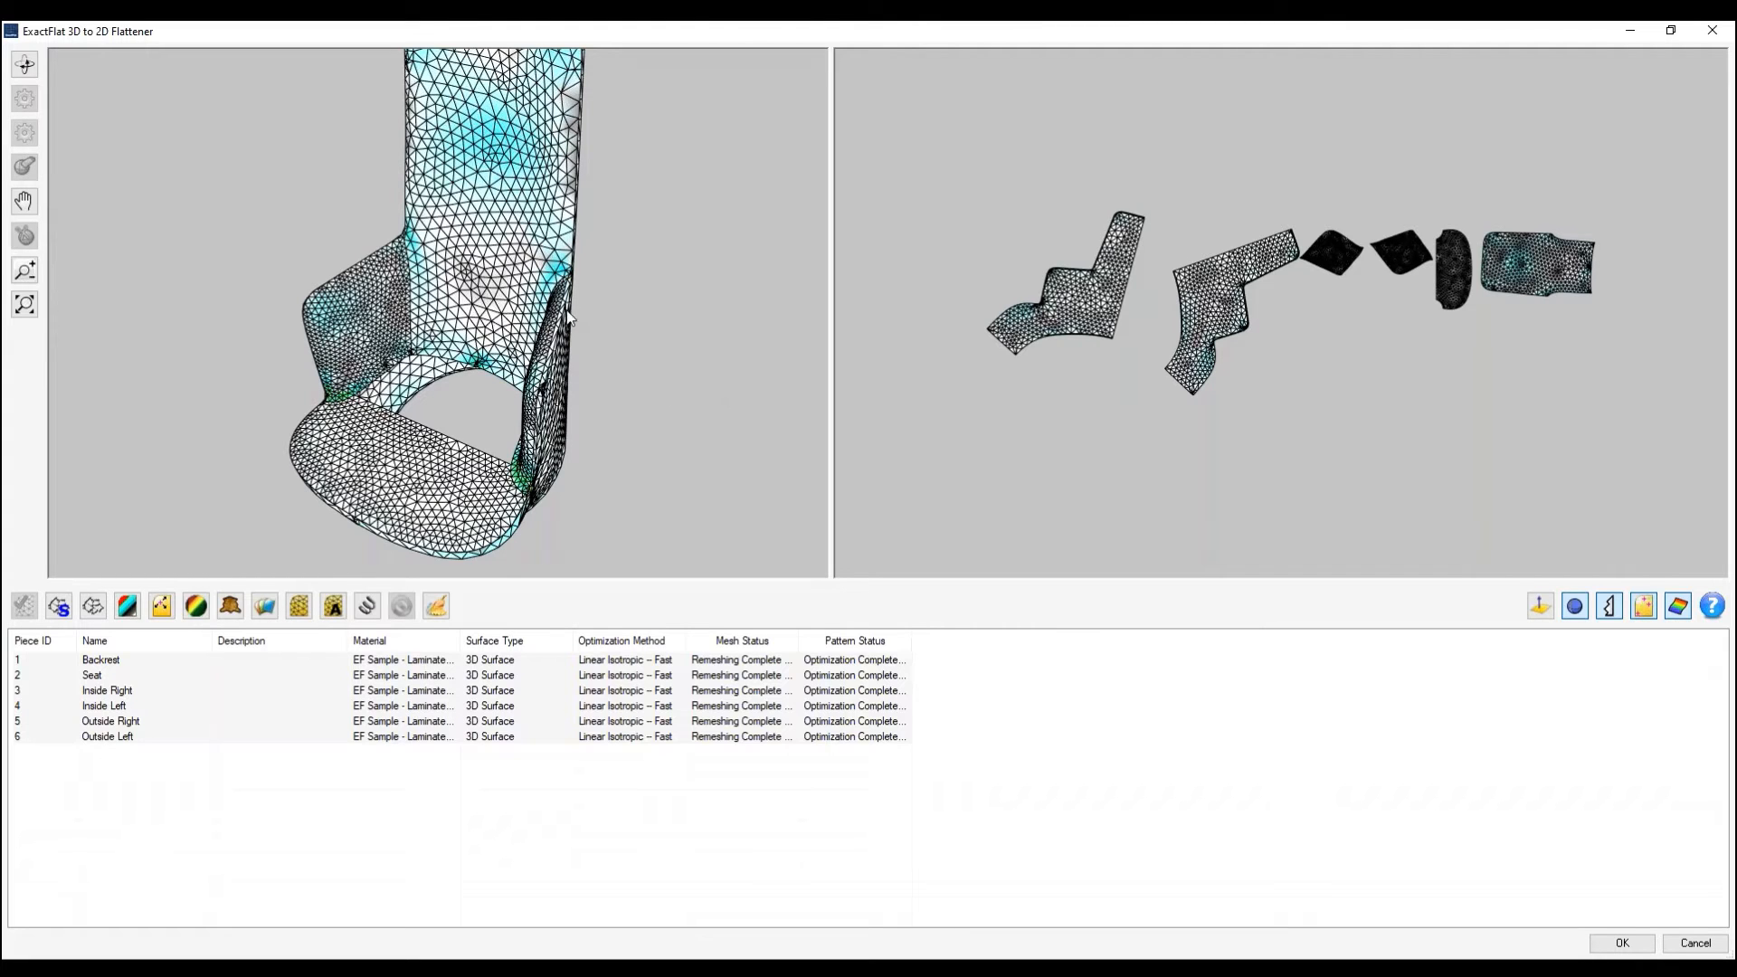
mouse_move(558, 346)
middle_mouse_down()
mouse_move(572, 333)
mouse_move(583, 354)
middle_mouse_up()
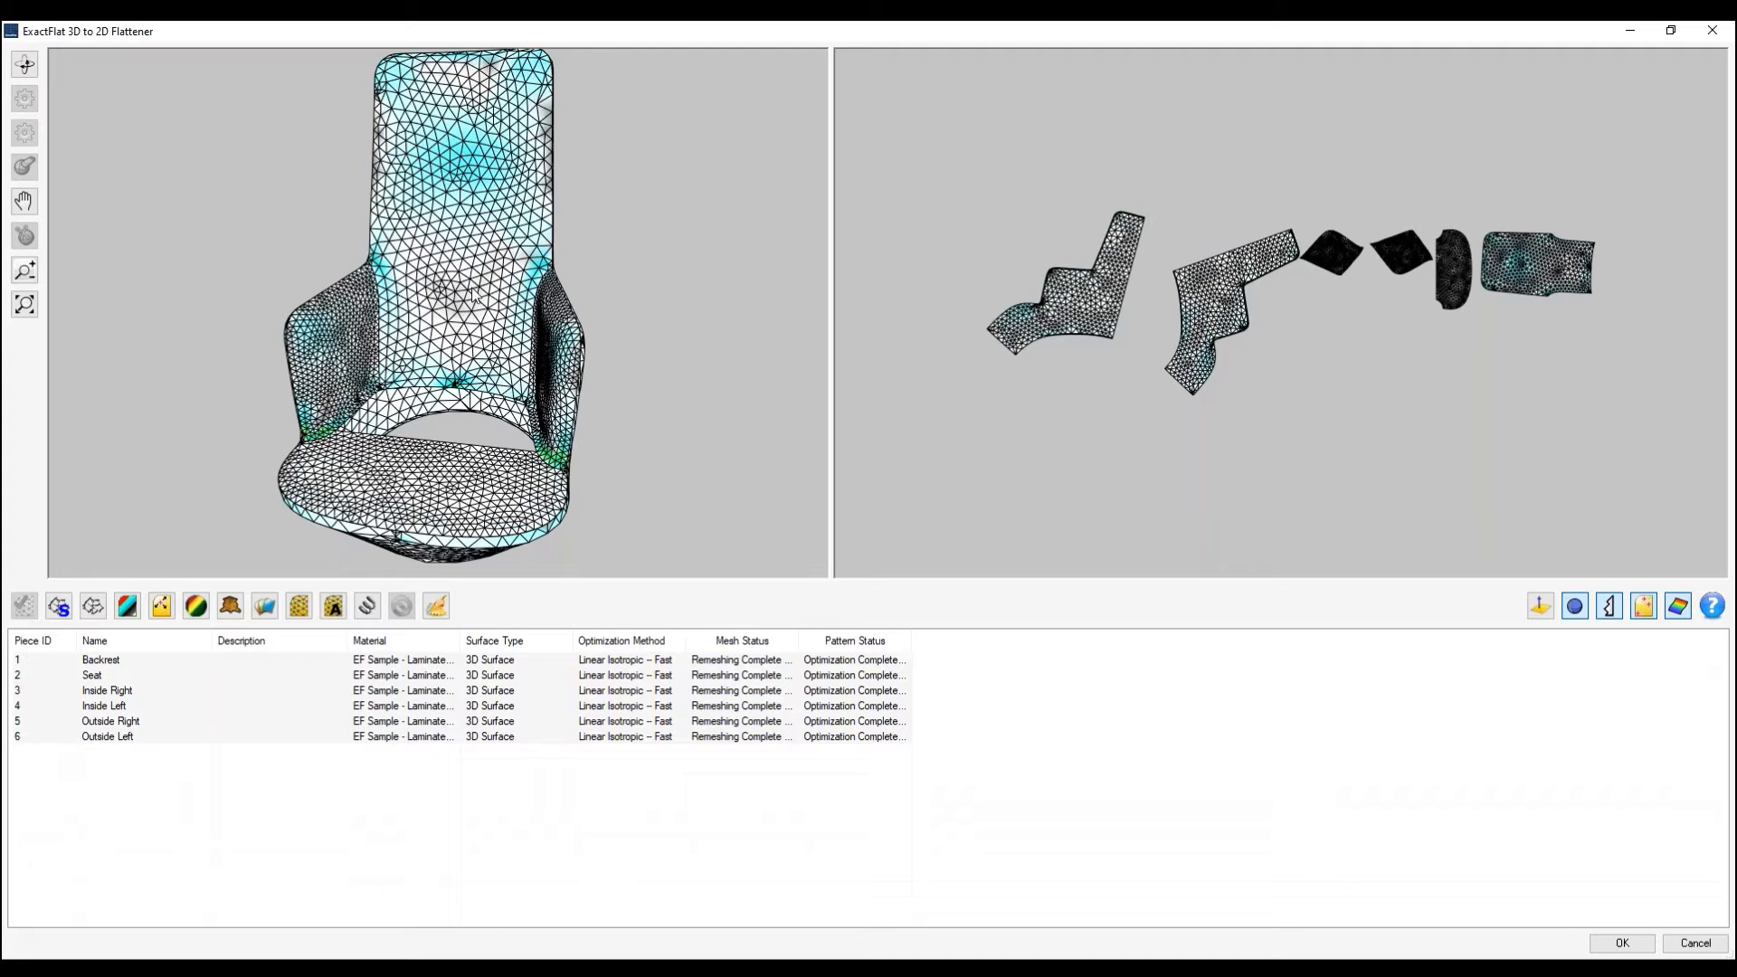
mouse_move(470, 285)
middle_mouse_down()
mouse_move(511, 293)
mouse_move(495, 270)
middle_mouse_up()
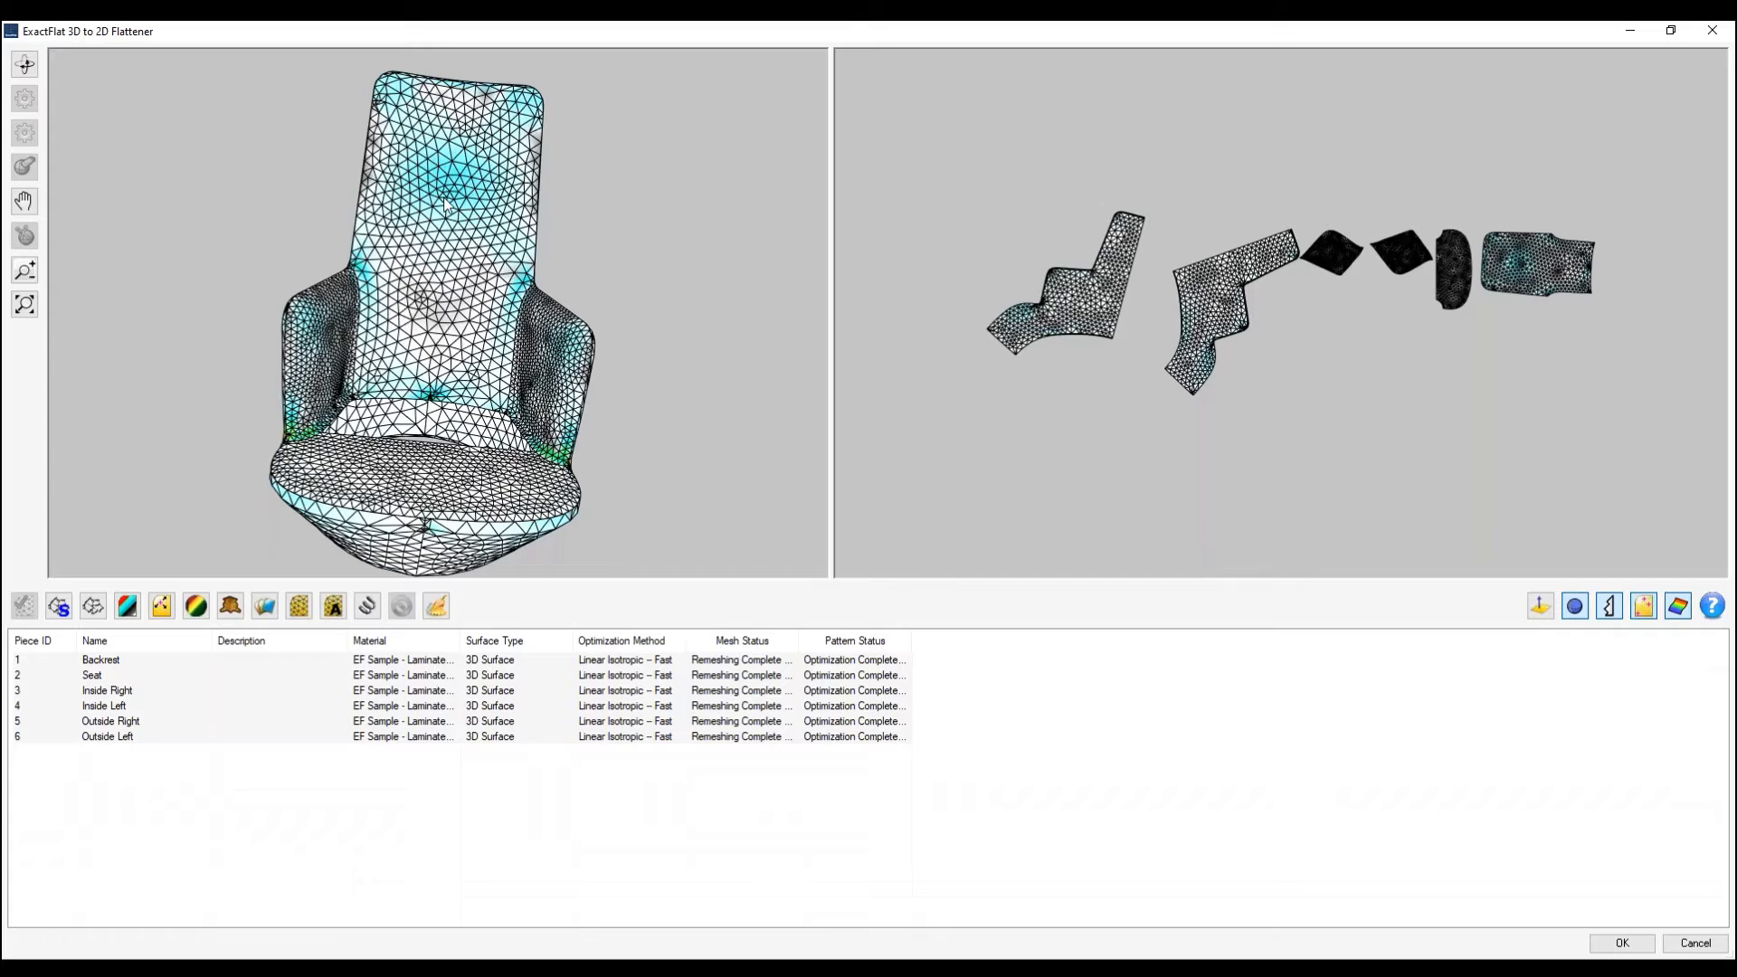
left_click(1632, 934)
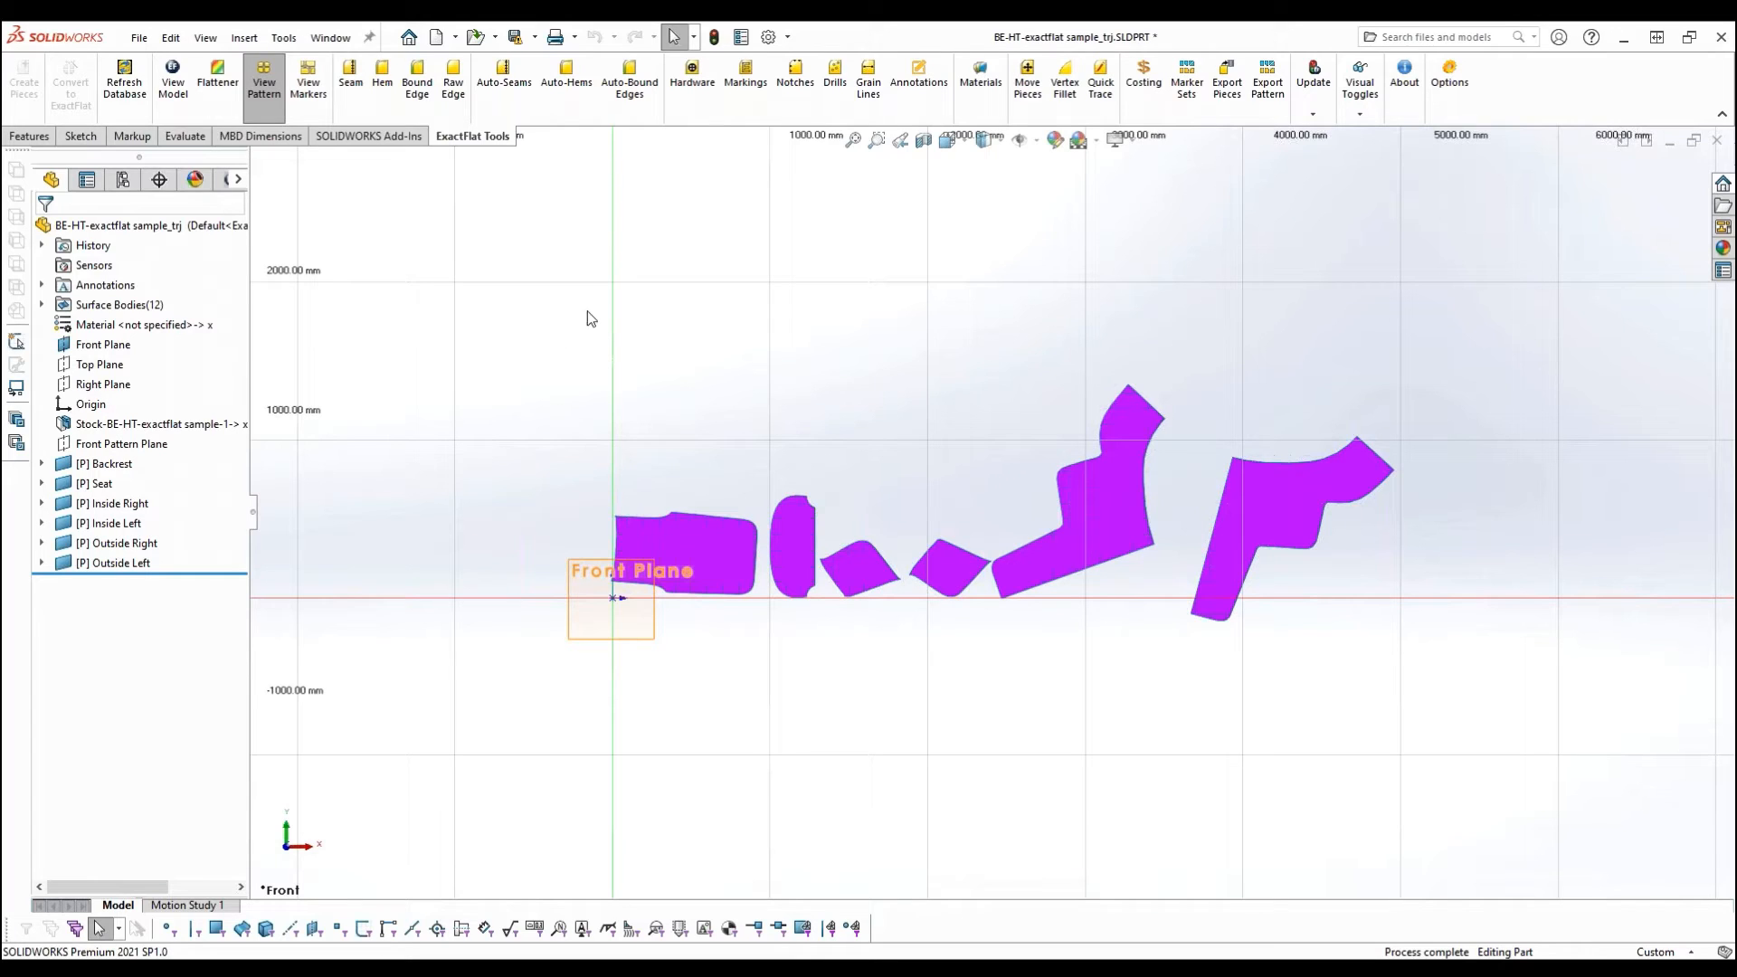
- Move the Backrest pattern piece above the row of pieces and rotate it upright with its narrow end down
left_click(1030, 84)
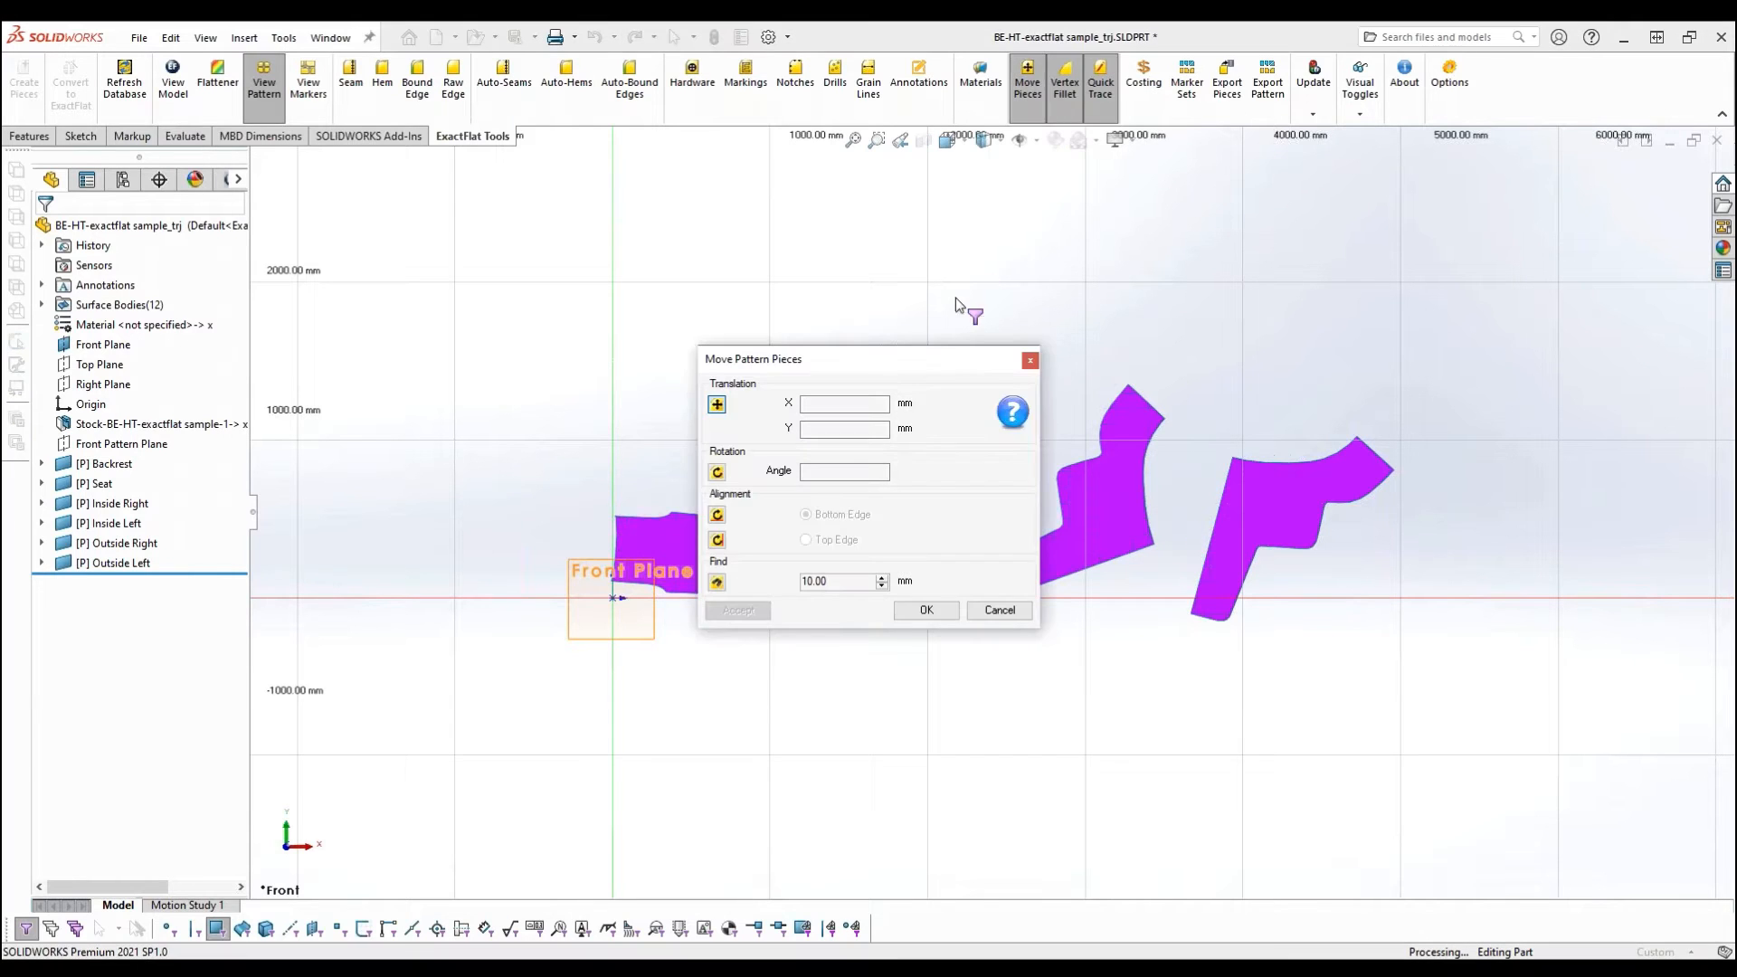
left_click_drag(925, 373, 295, 102)
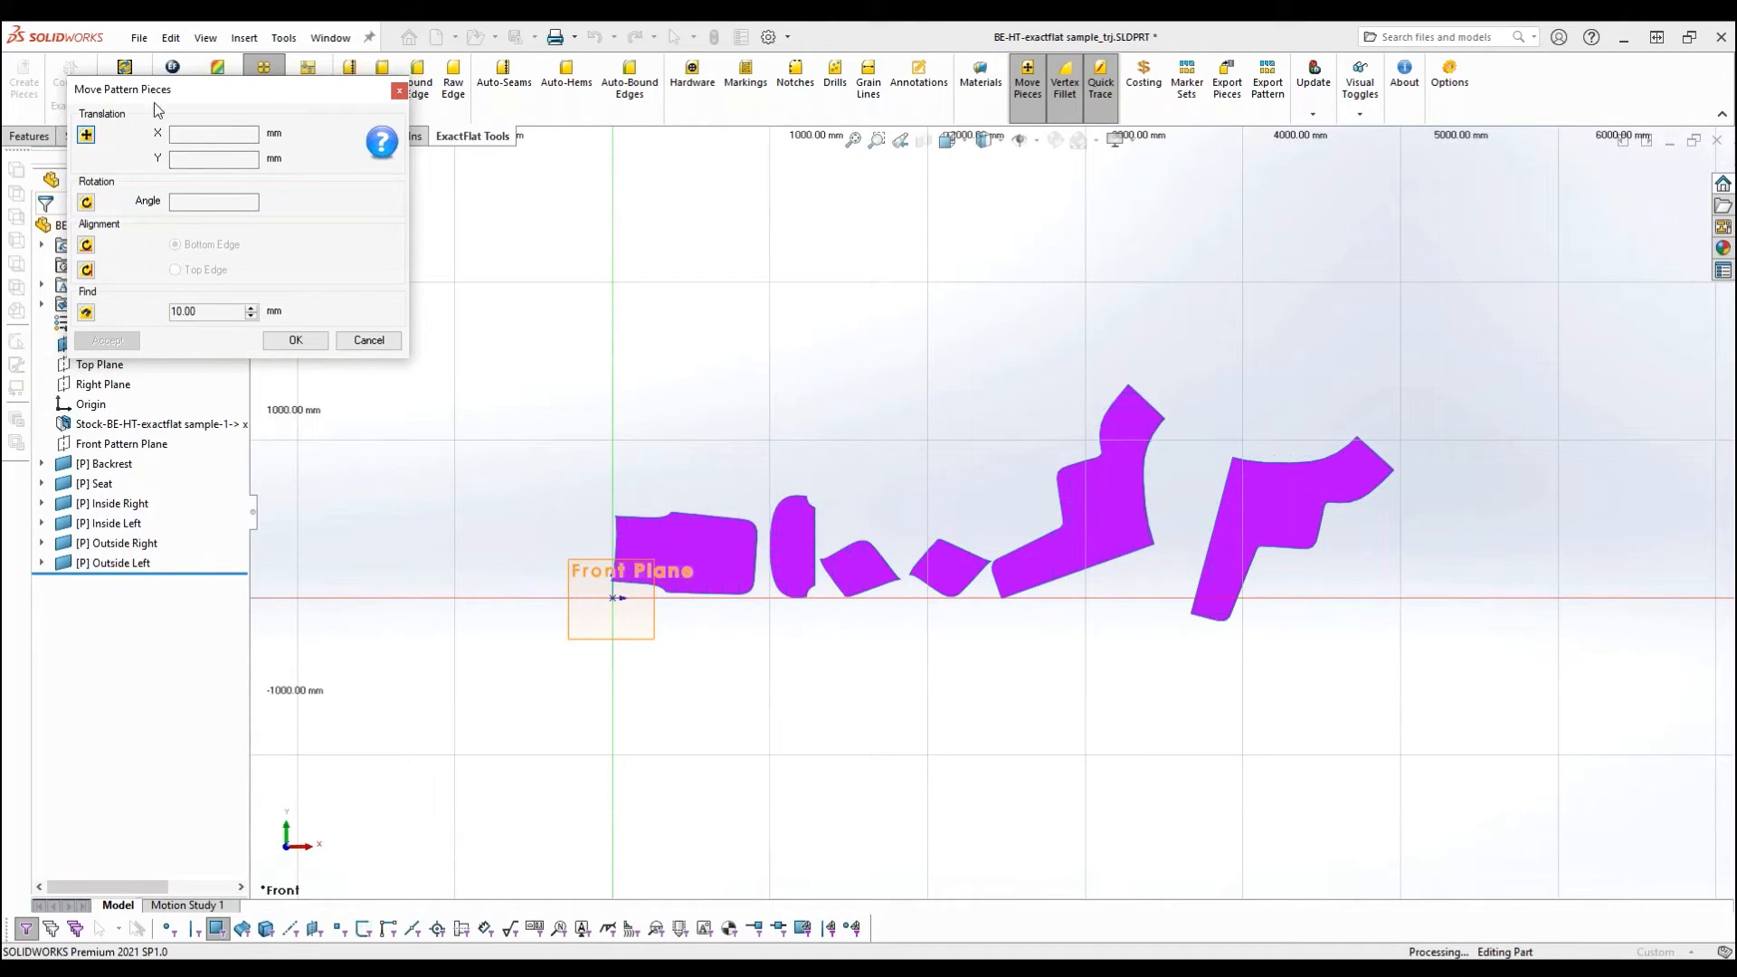
left_click_drag(708, 552, 867, 237)
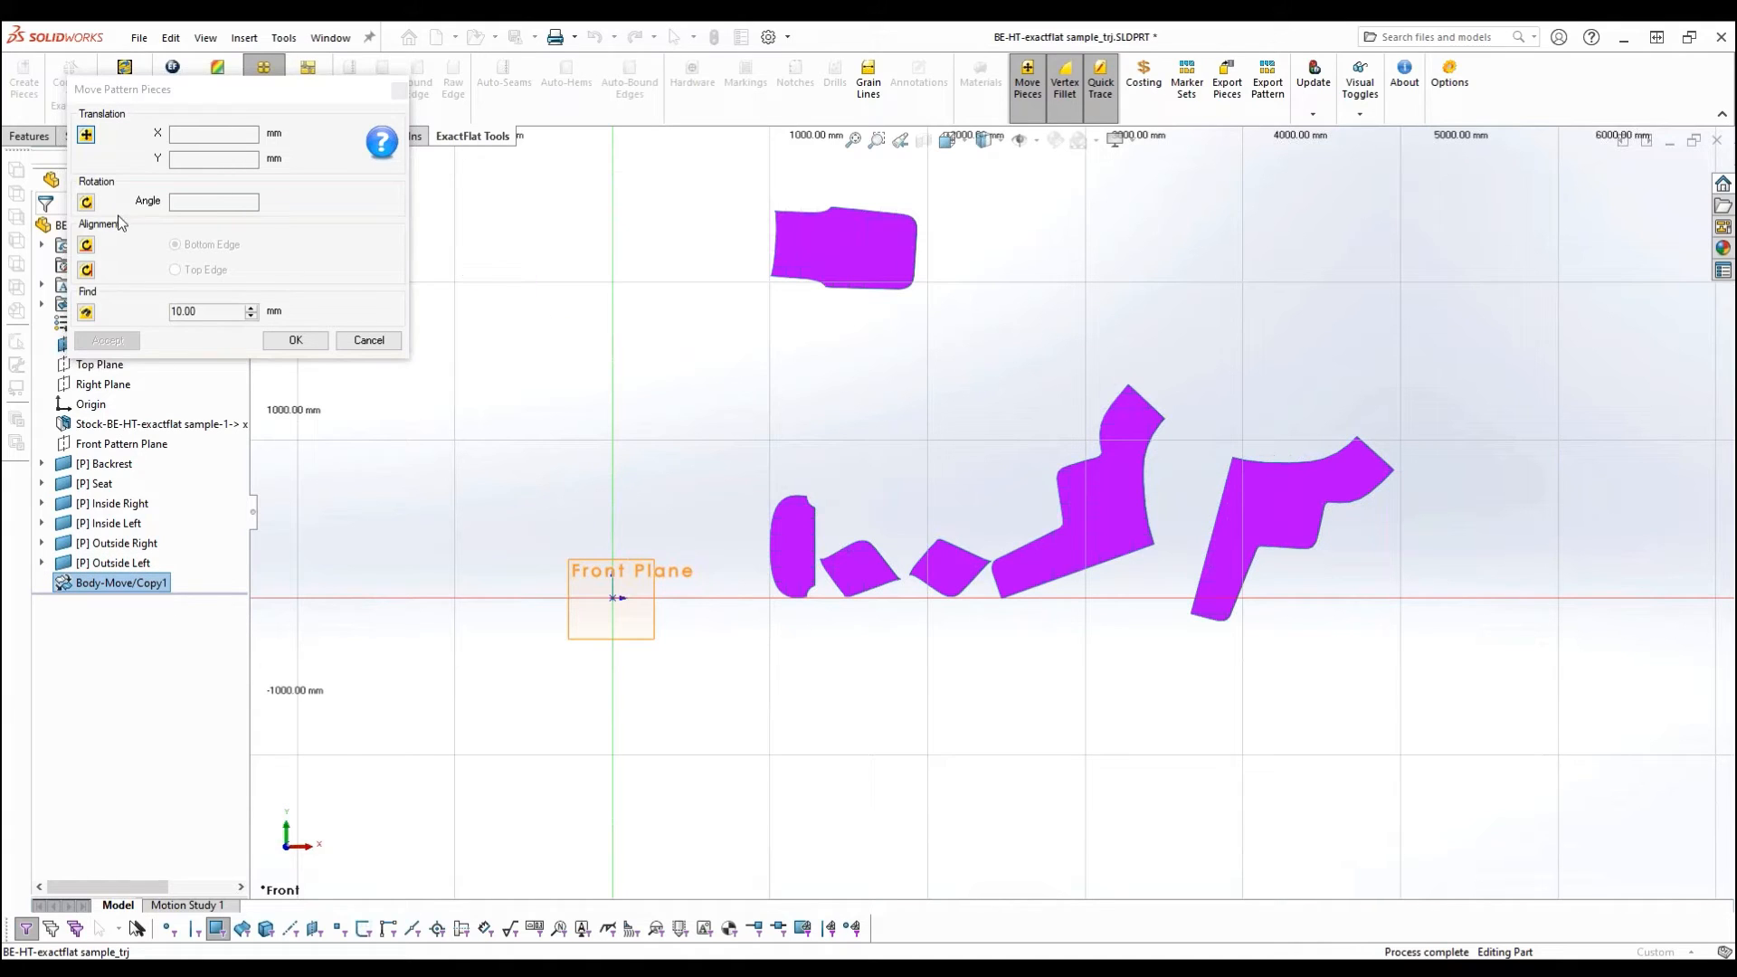
left_click(86, 202)
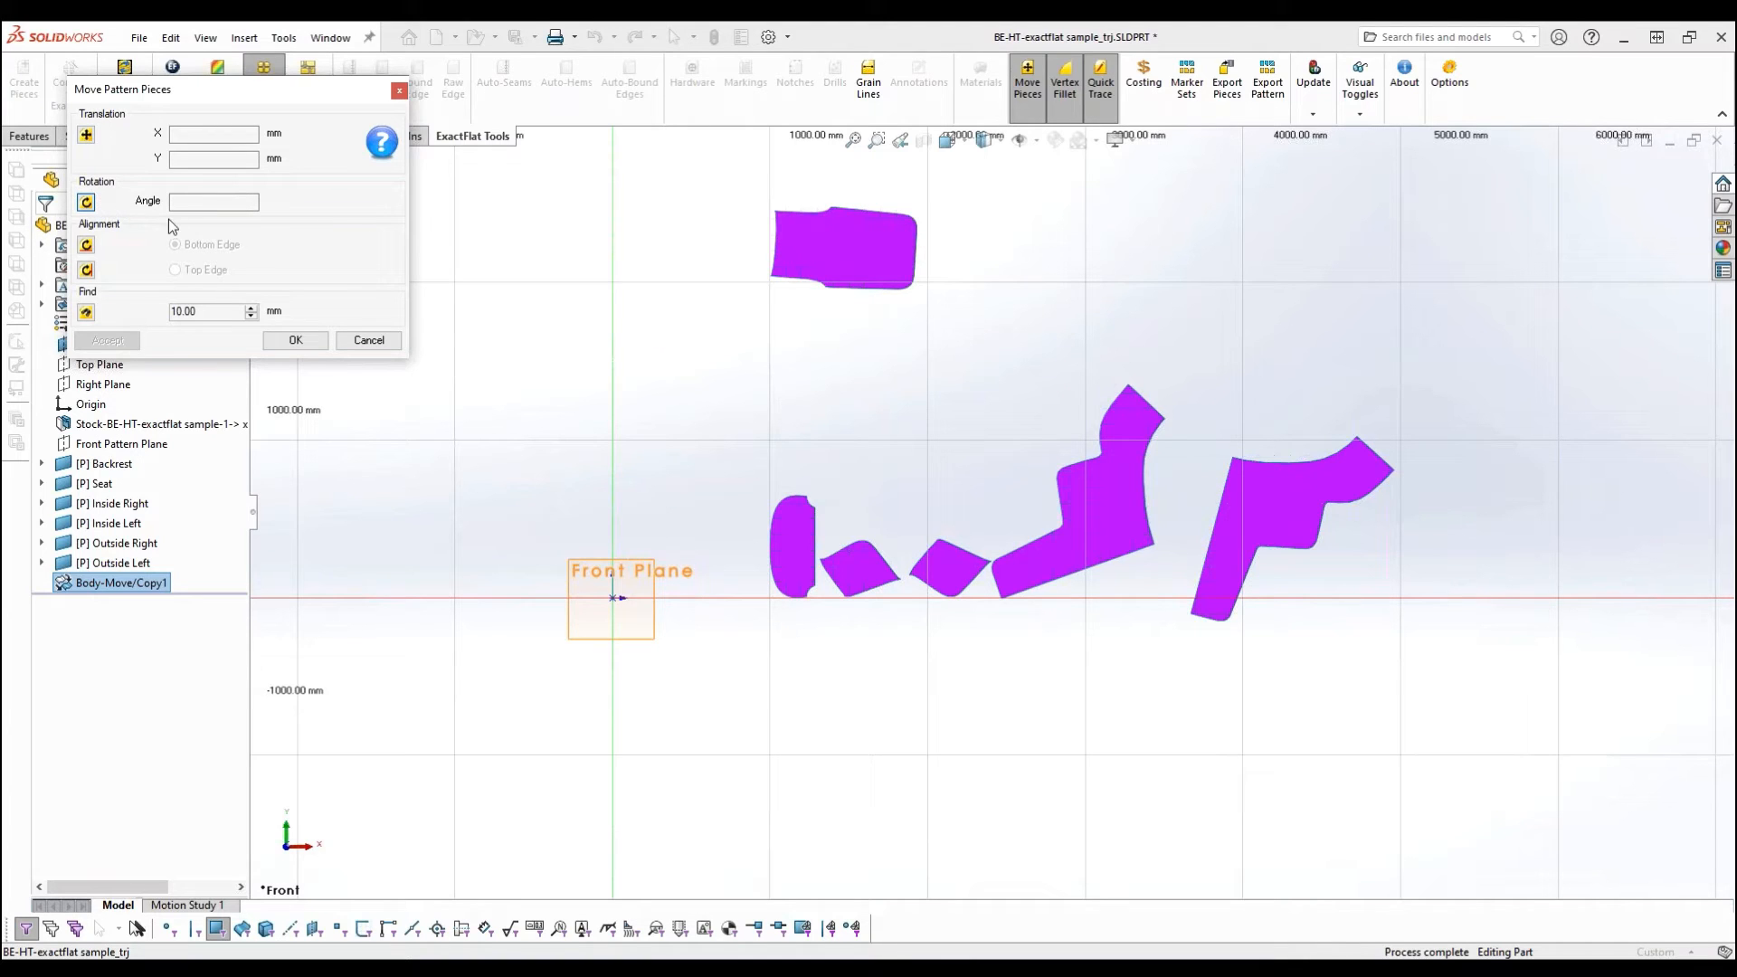
left_click(904, 232)
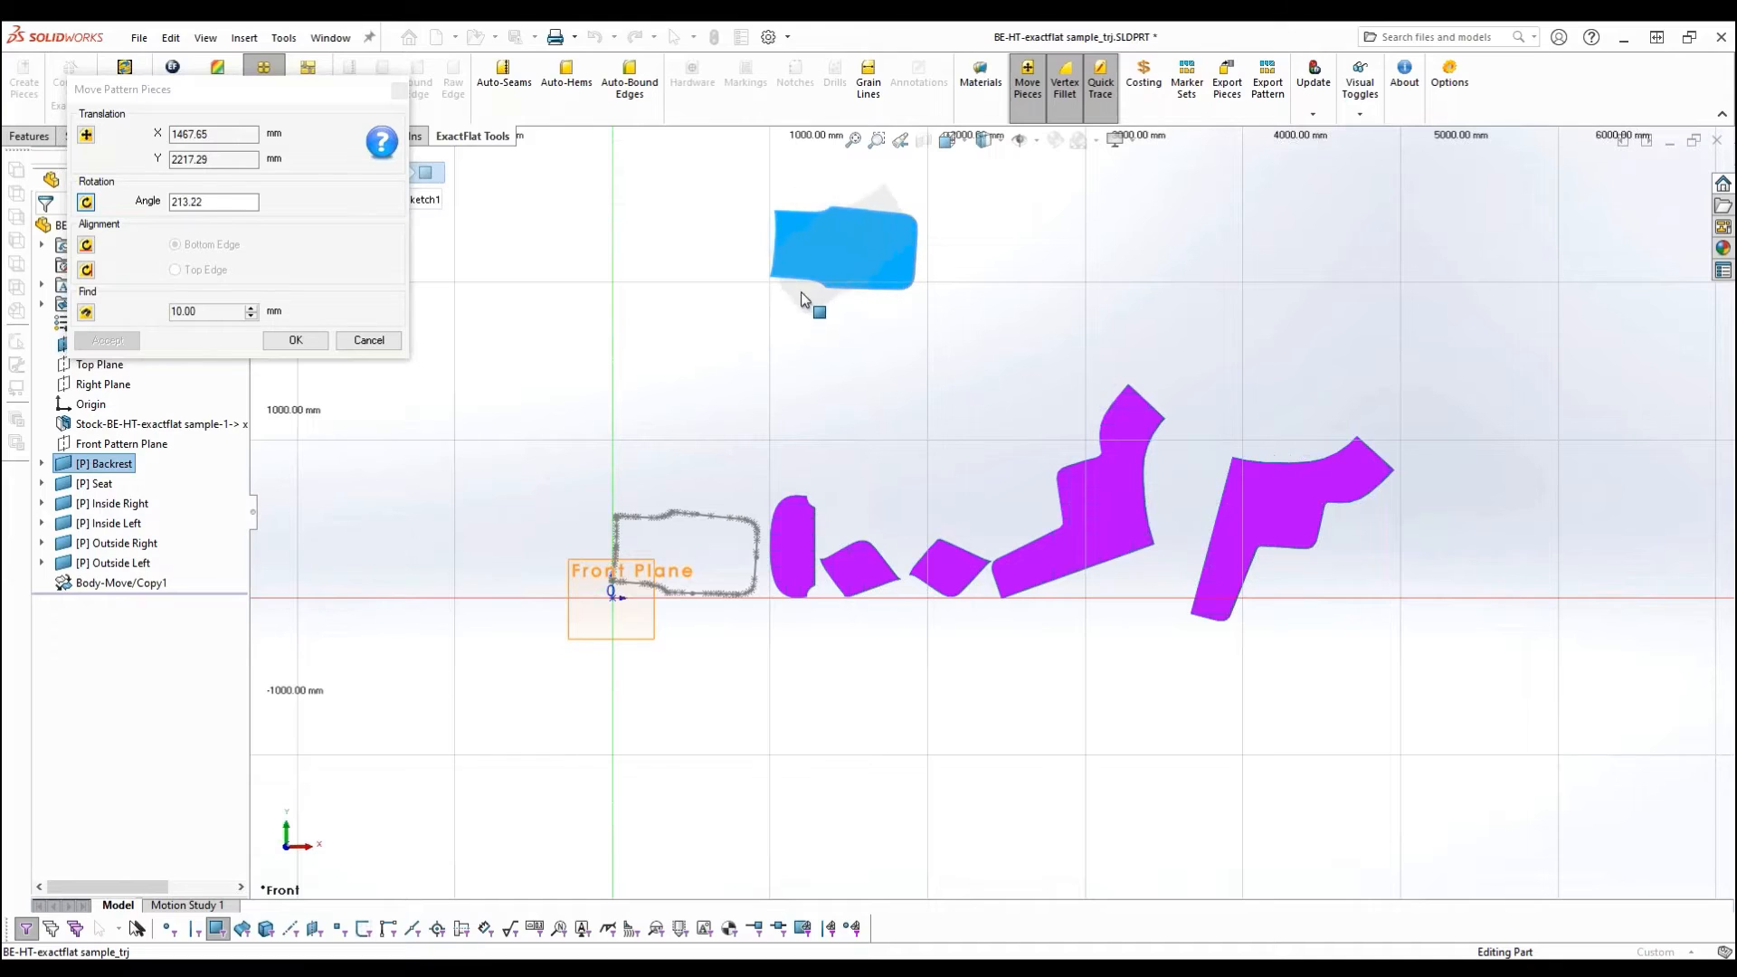
left_click(831, 205)
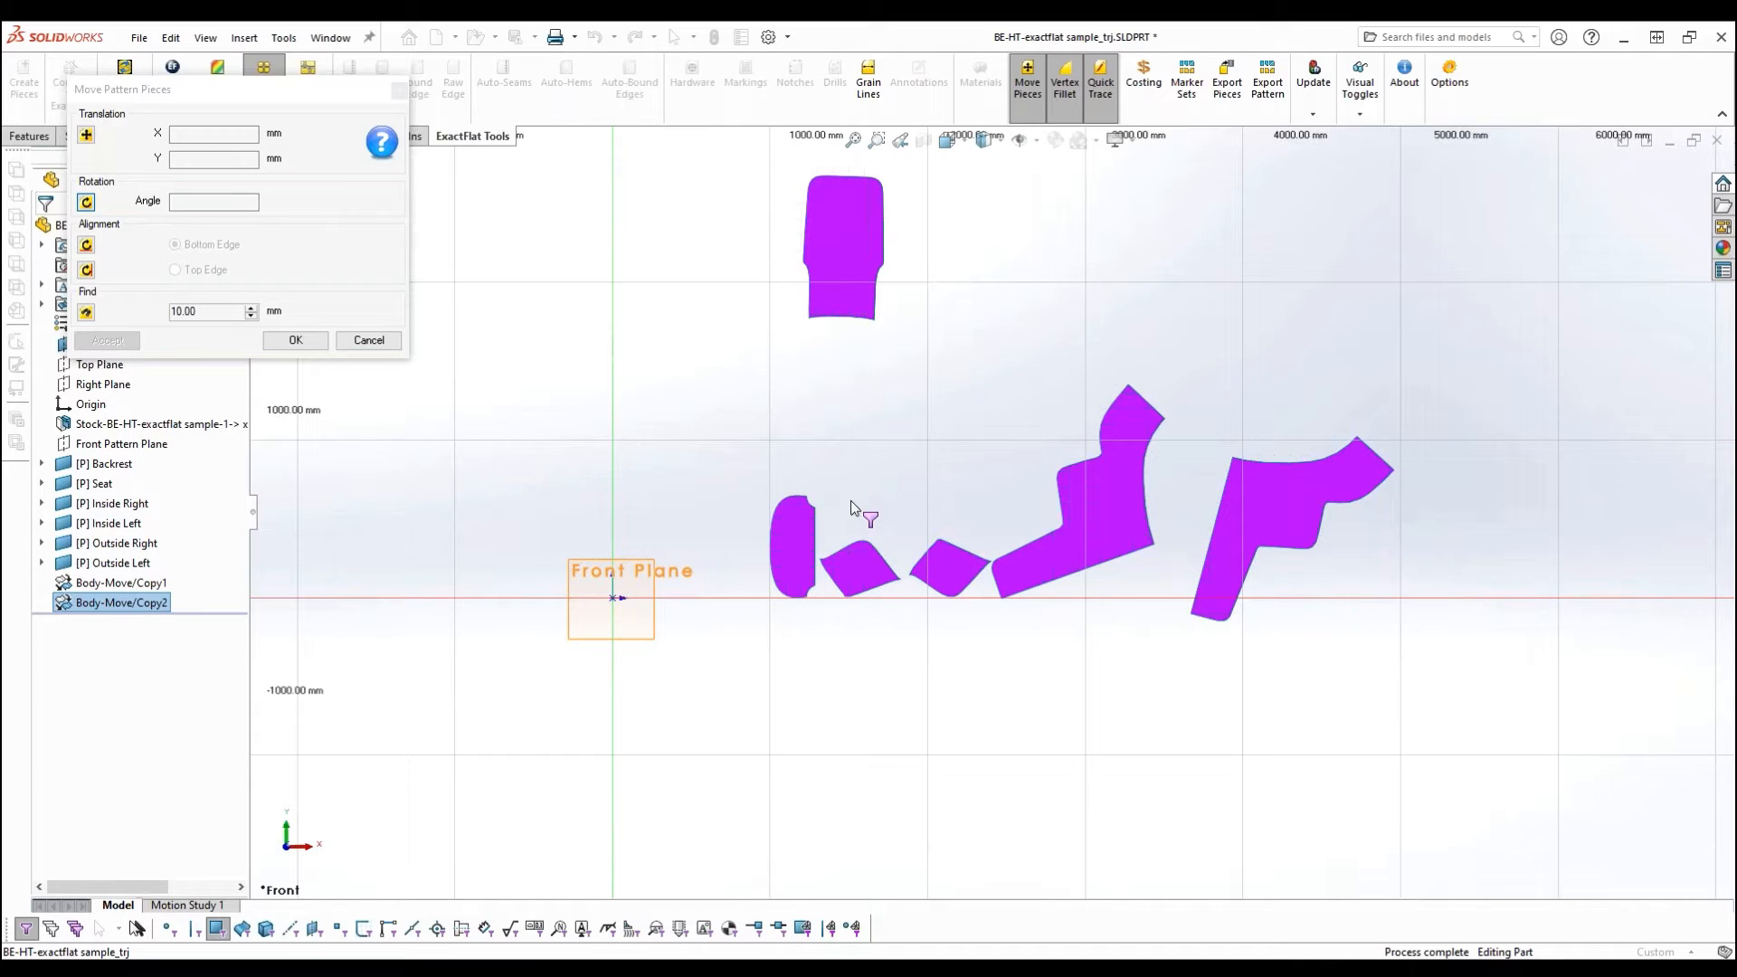
- Align the Outside Right piece vertically by its long straight edge as Left Edge, and move it up beside the Backrest
left_click(86, 272)
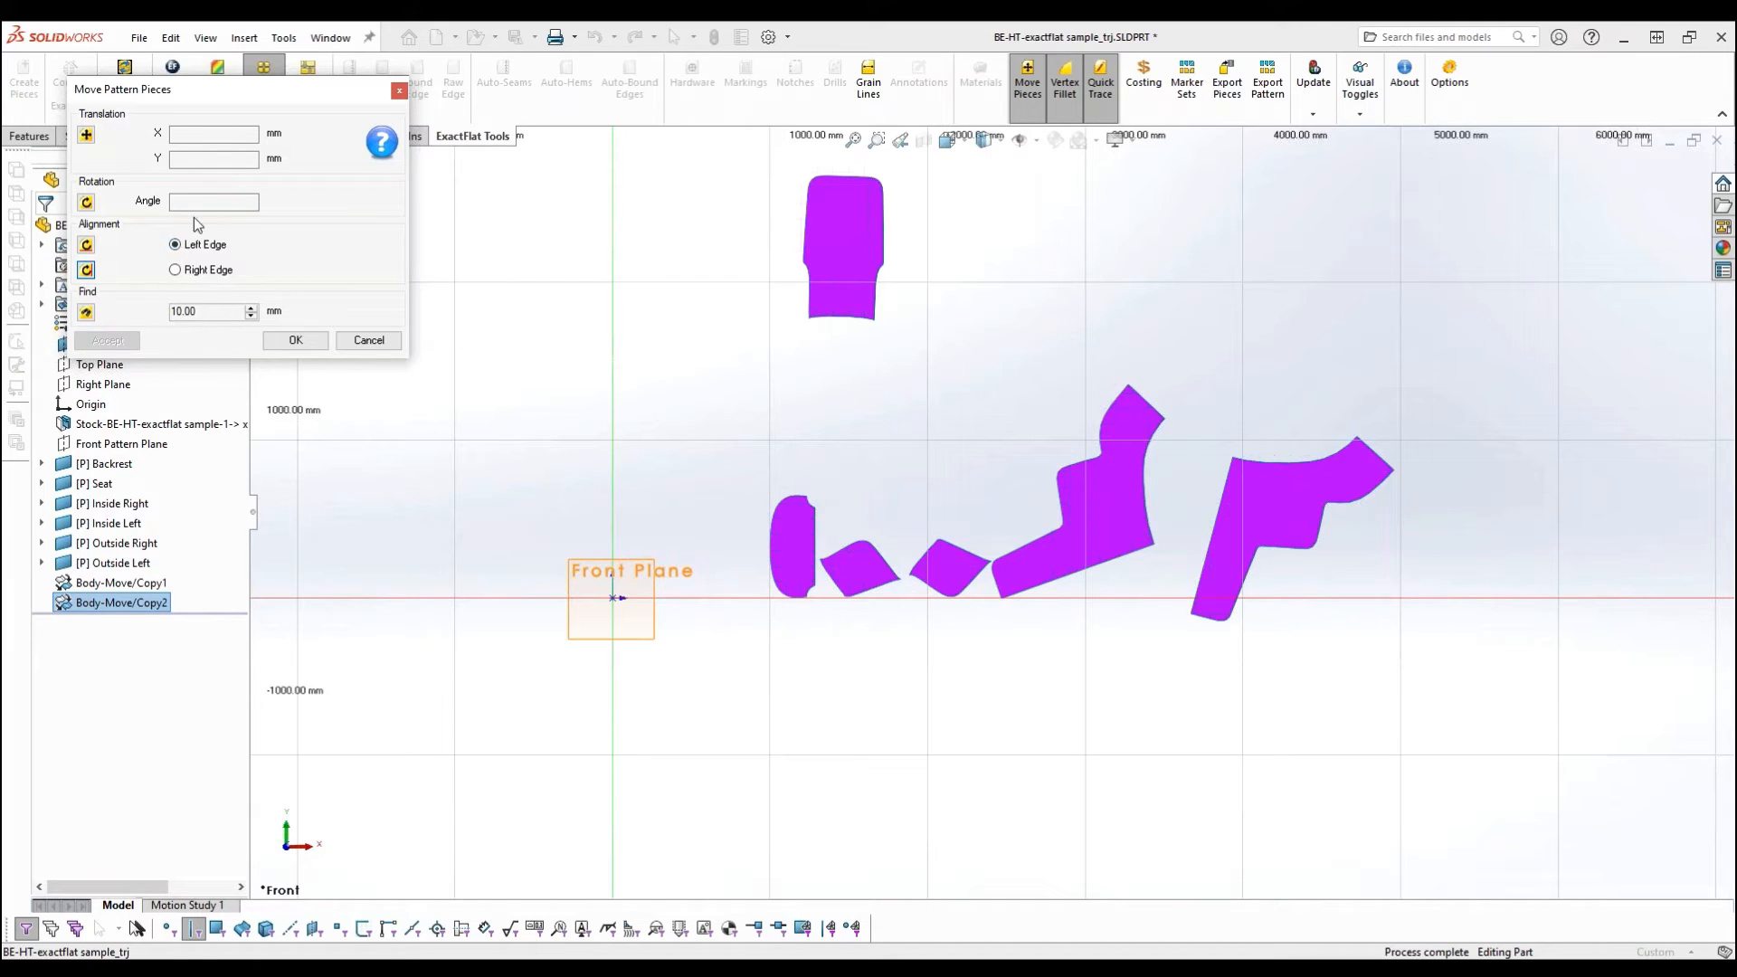
left_click(1086, 568)
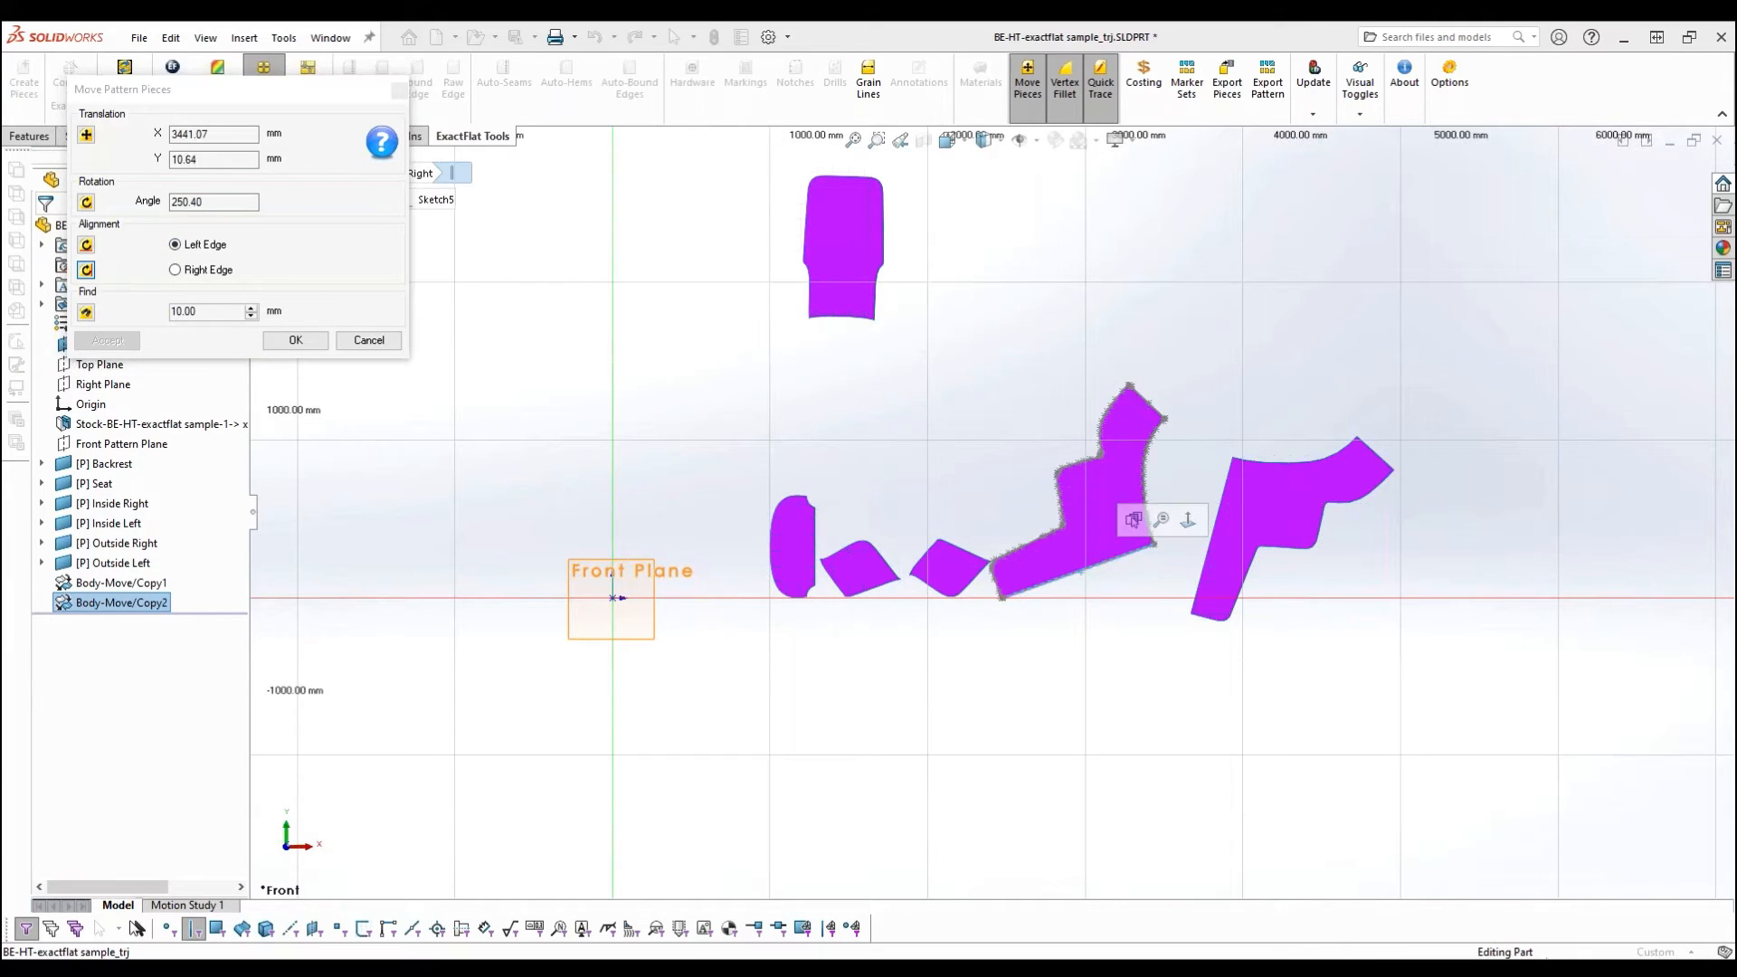
left_click(1093, 570)
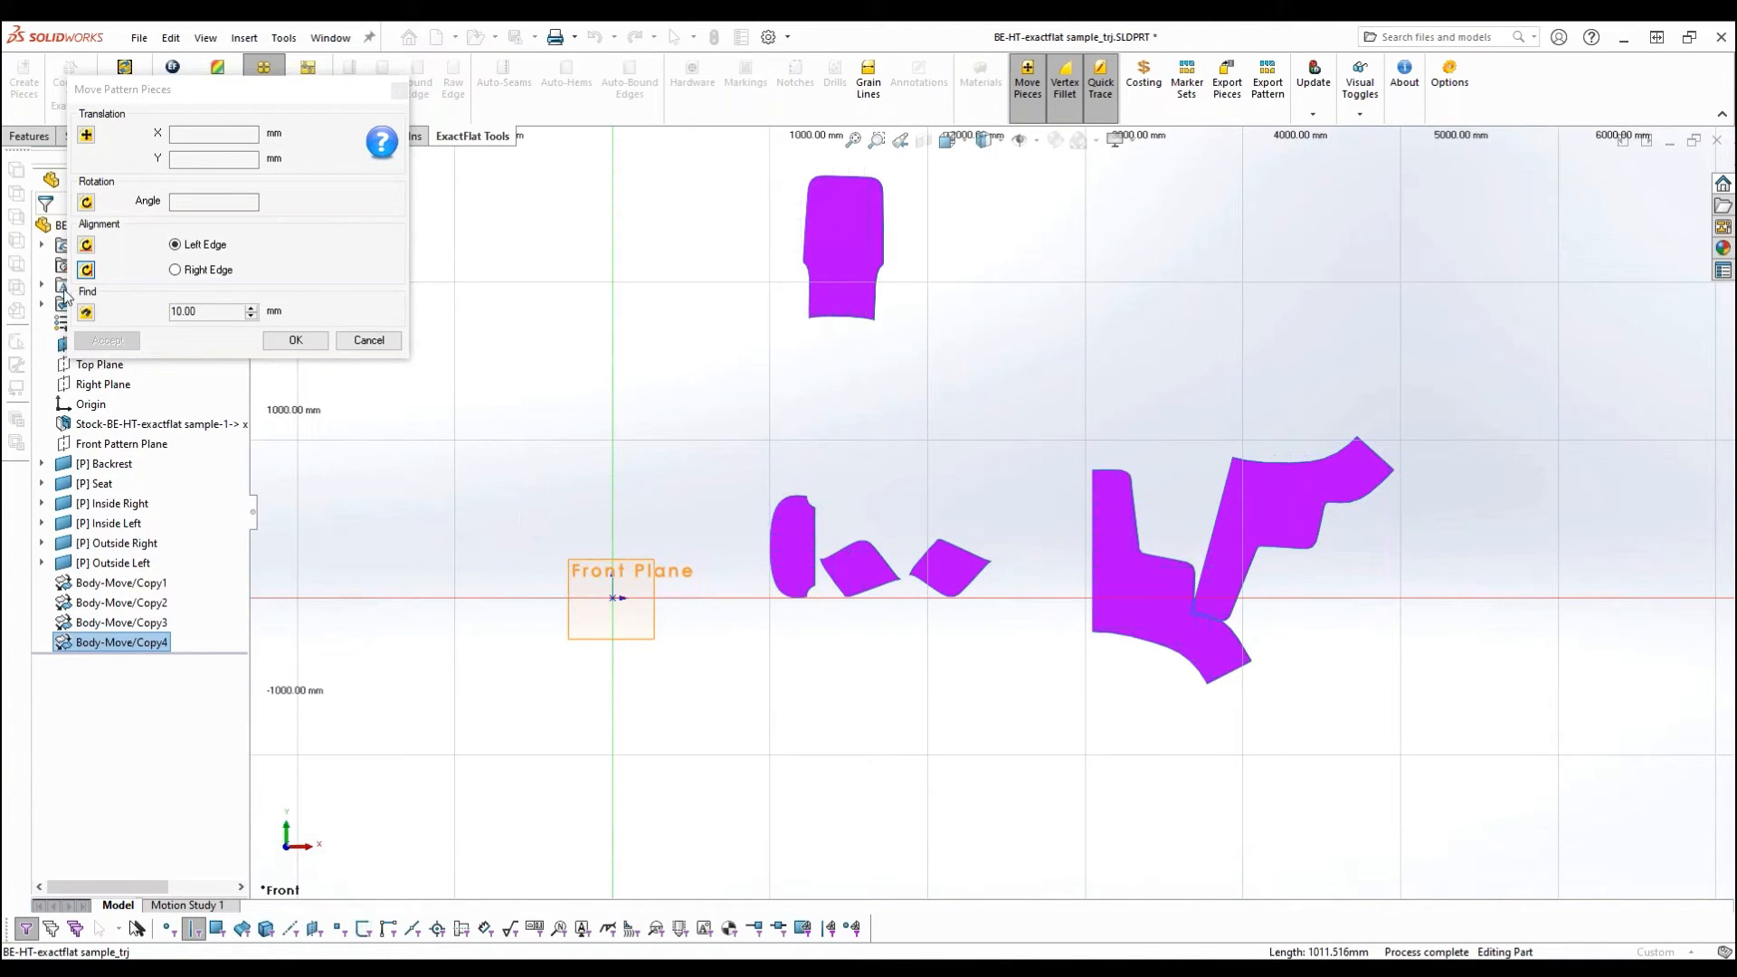
left_click(92, 139)
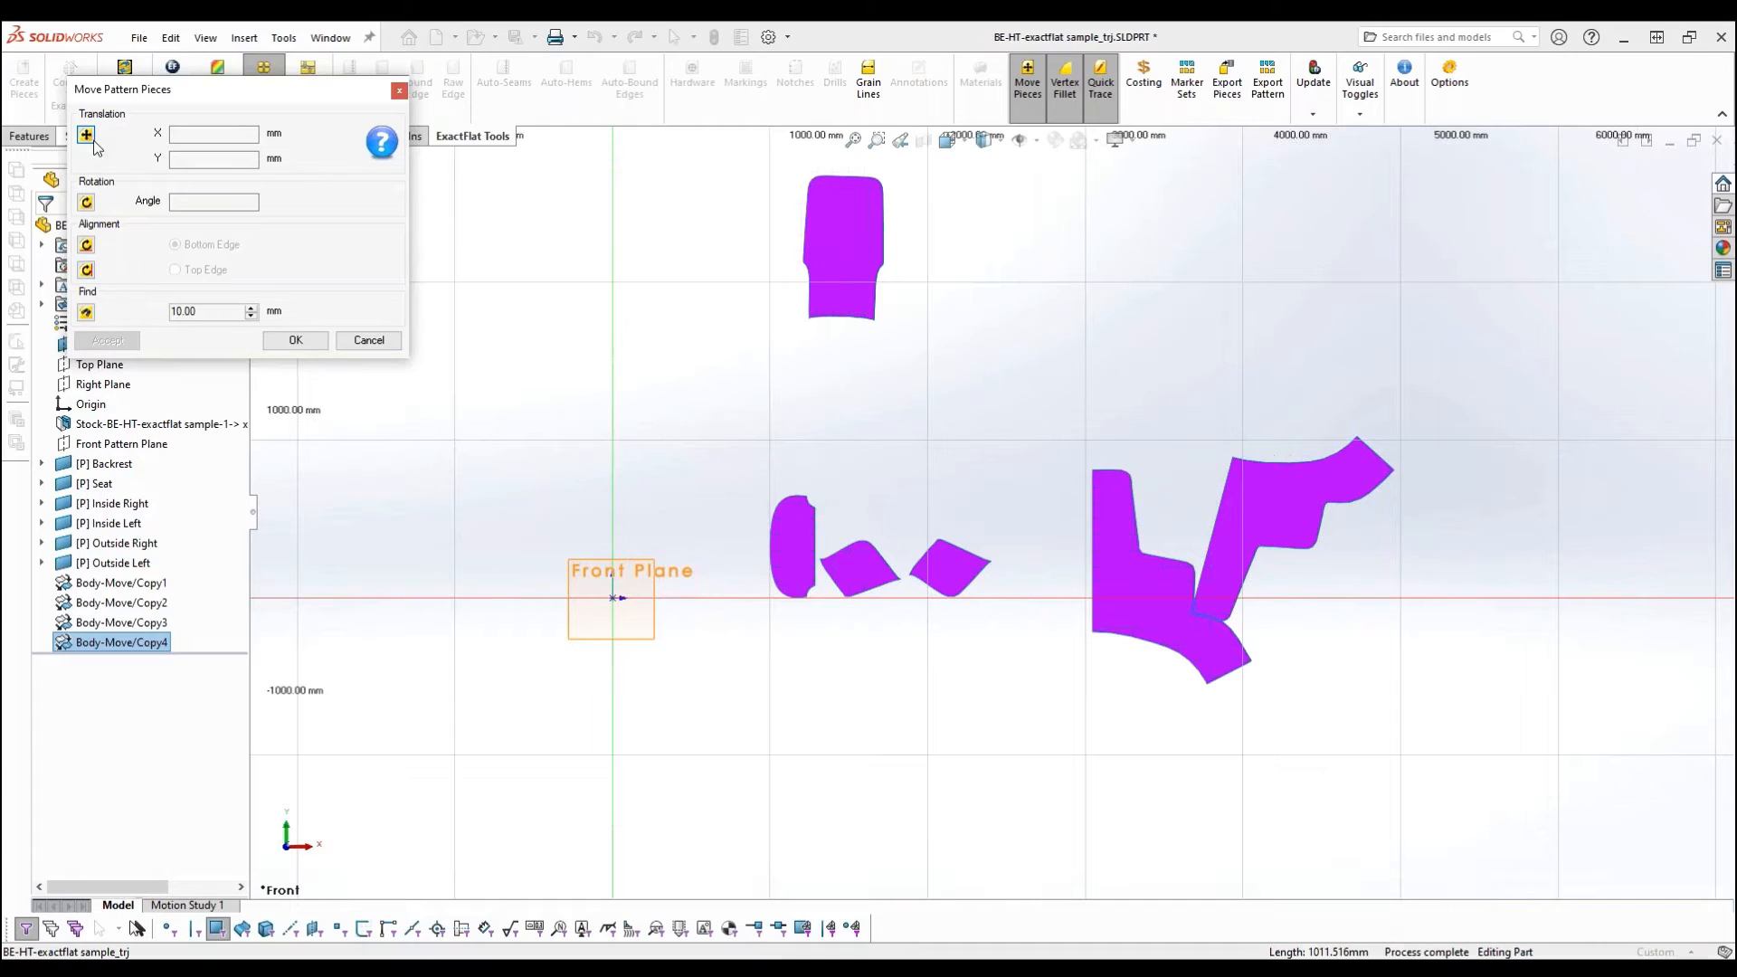
left_click(1120, 590)
left_click(1062, 401)
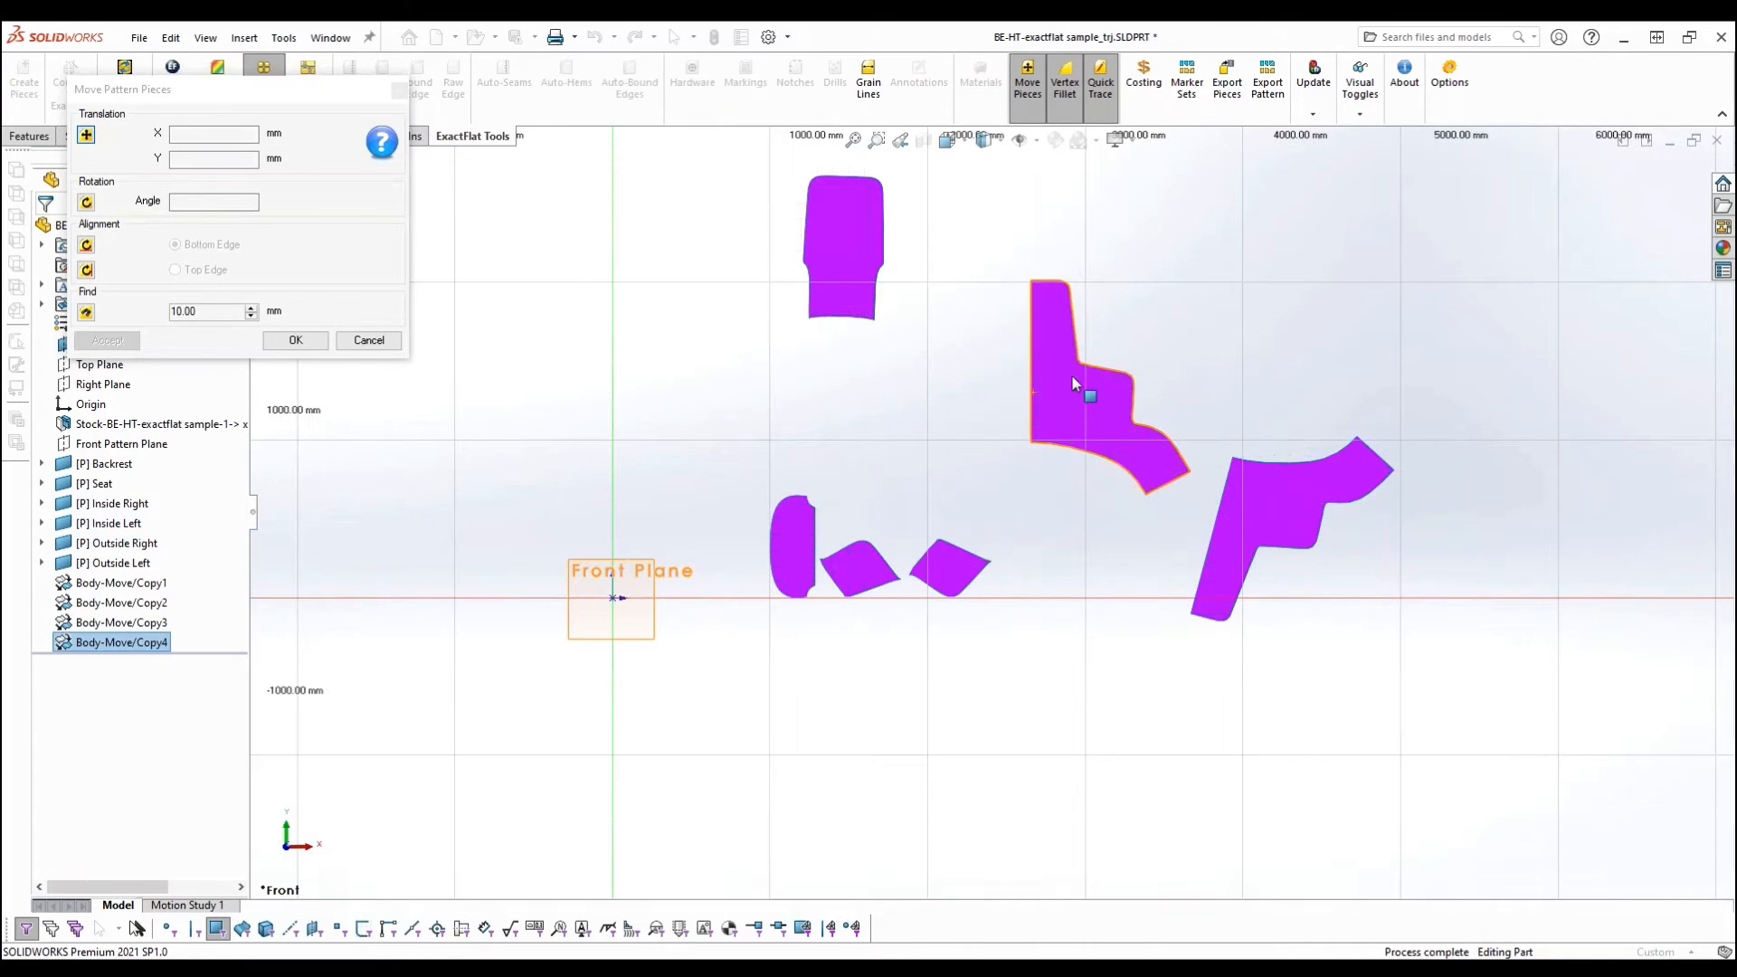
- Find the mating piece of Outside Right's long straight edge with a 100 mm gap, placing Outside Left beside it
left_click(88, 313)
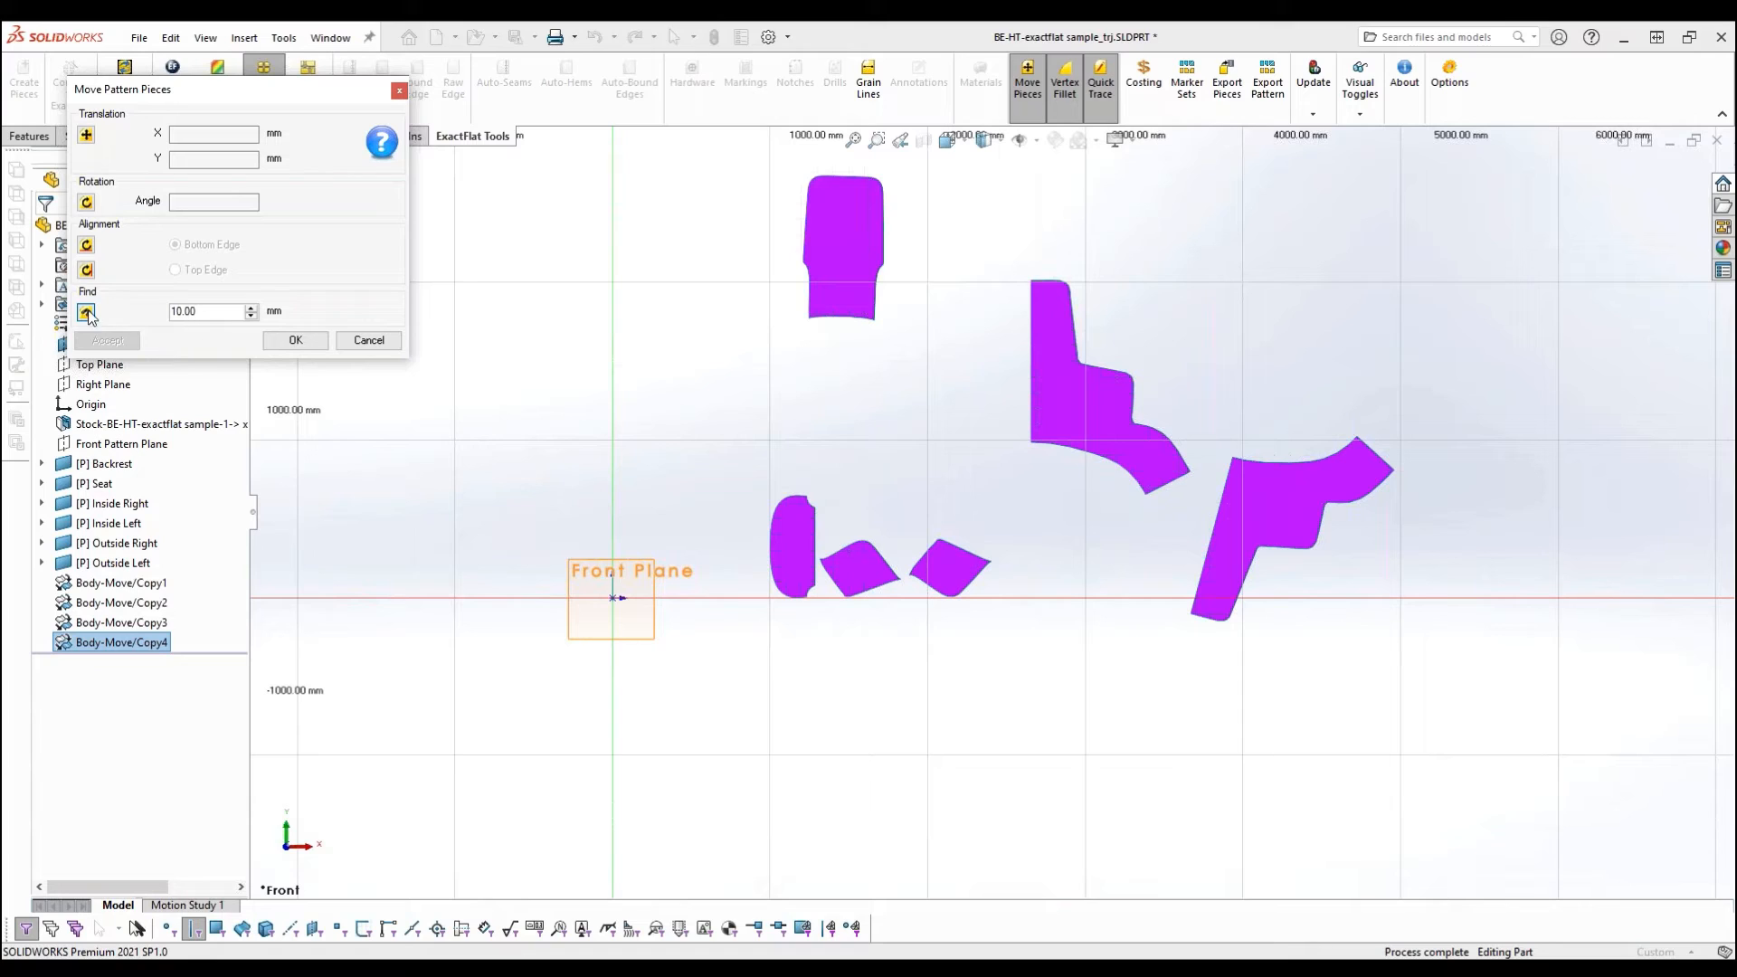
left_click_drag(190, 319, 170, 319)
type("1")
left_click(1031, 362)
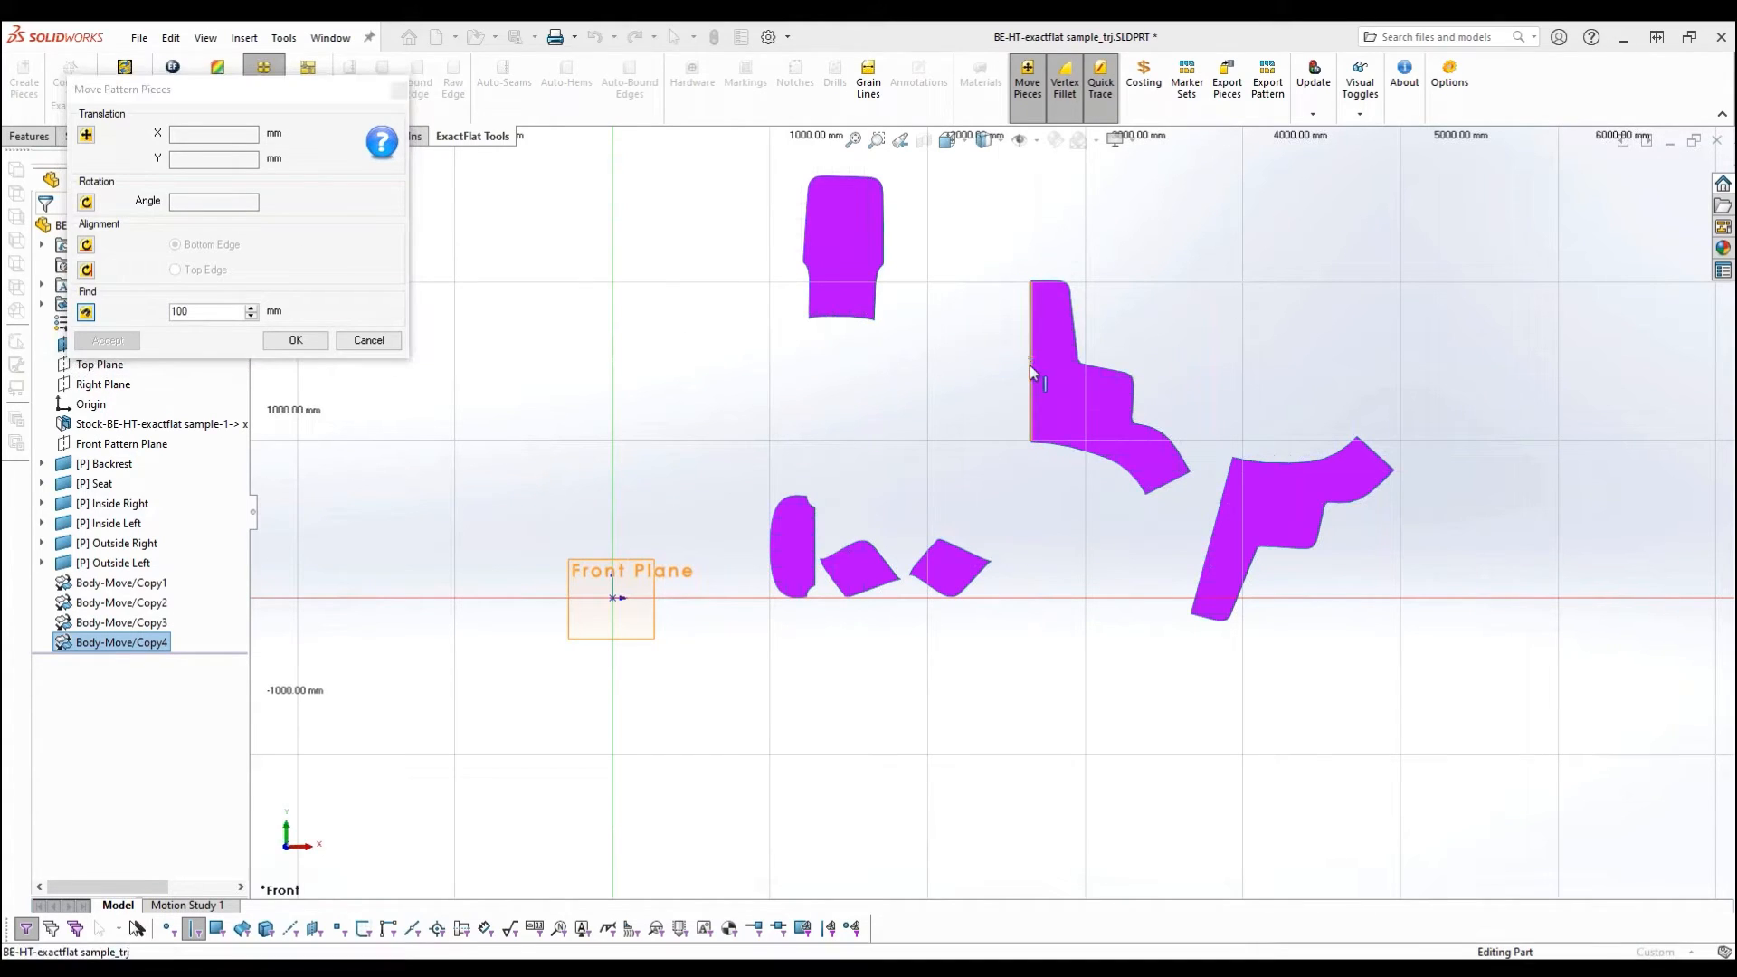
left_click(1031, 357)
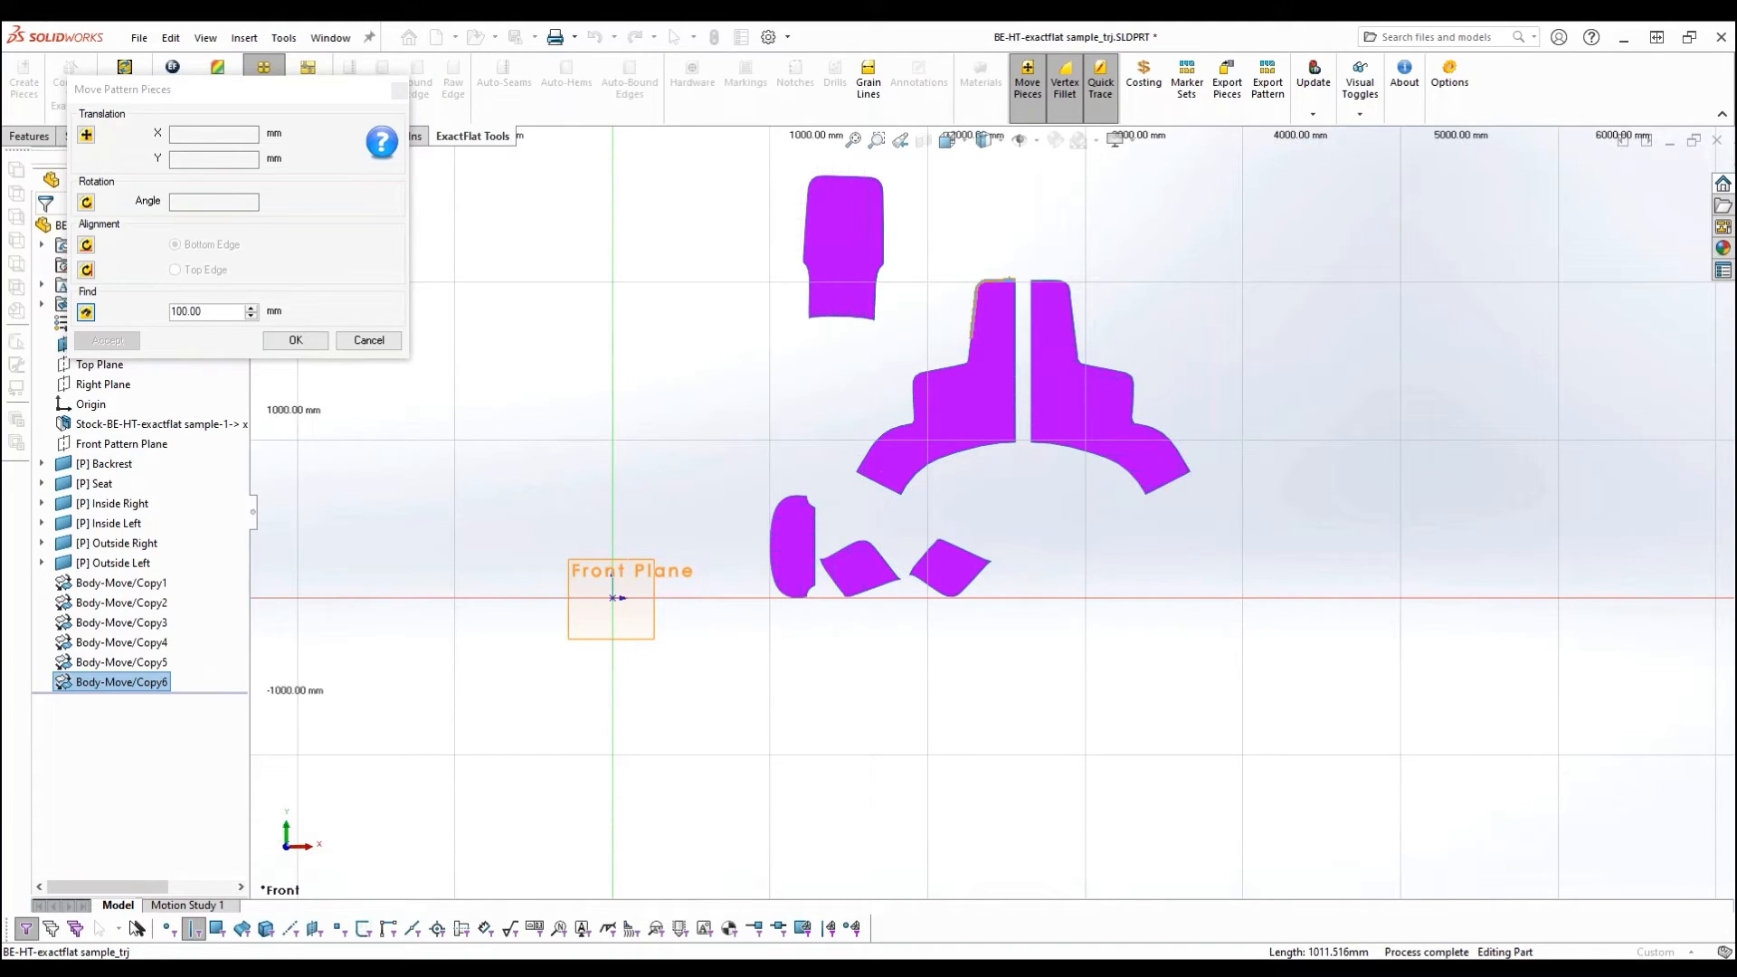
- Find the mates of the outside pieces' upper and armrest edges to place the Backrest and both inside pieces against them
left_click(977, 299)
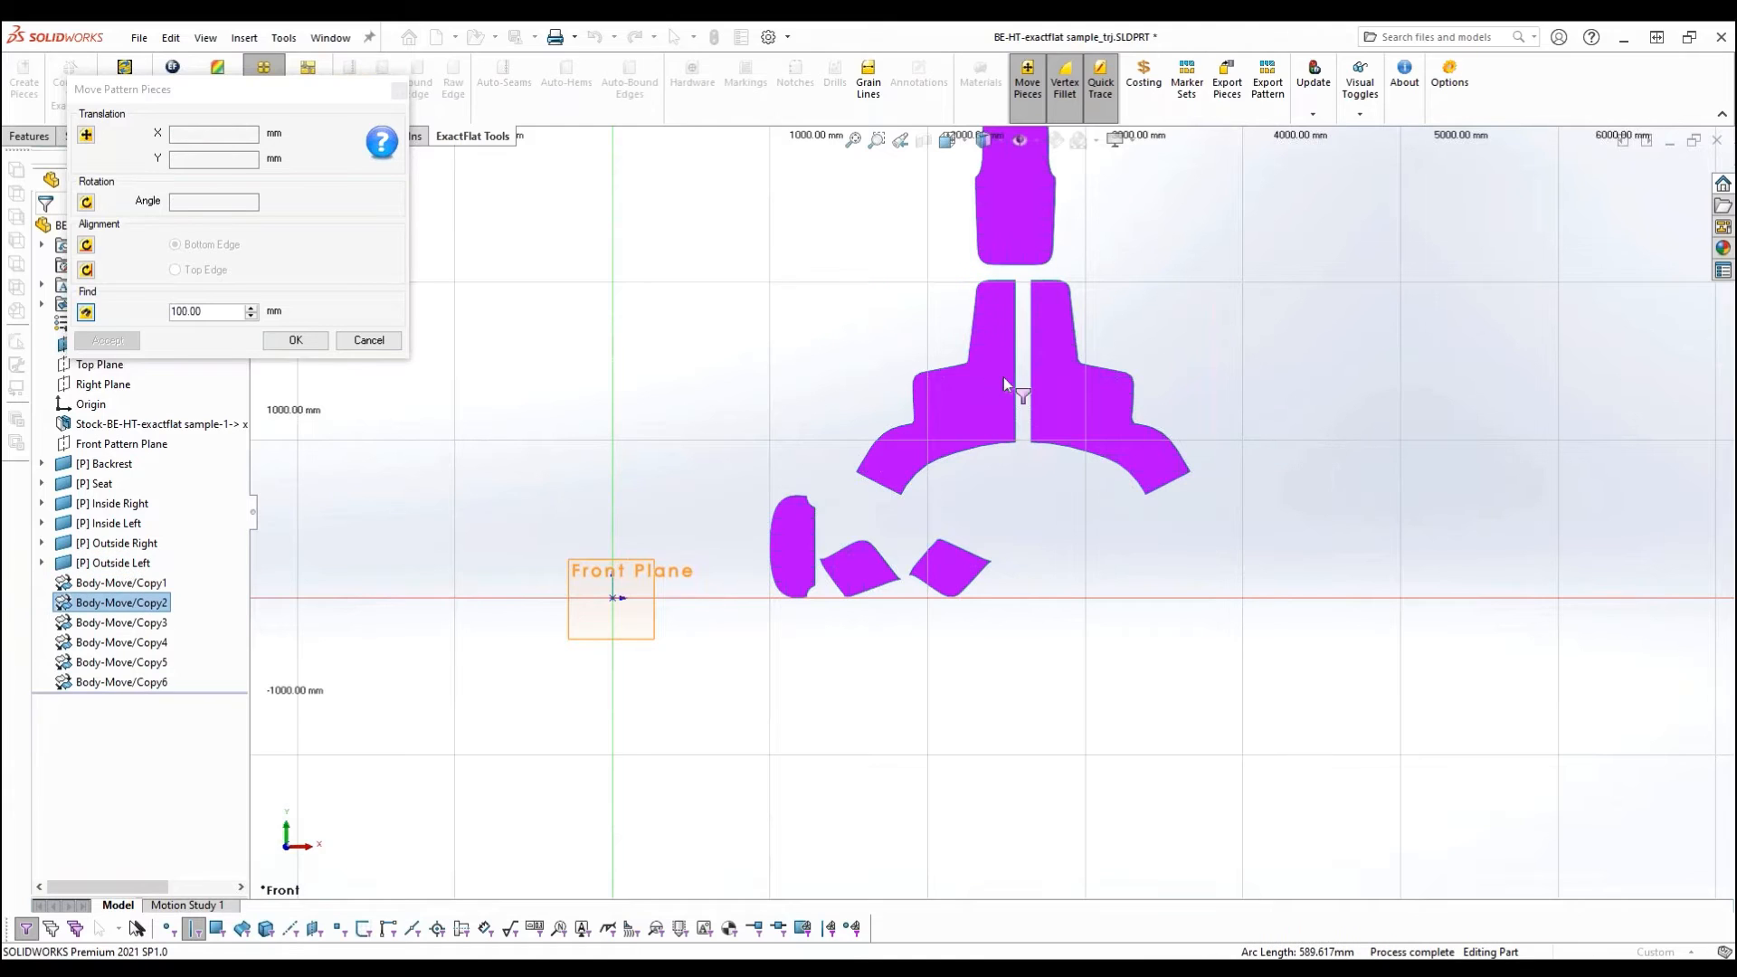
left_click(921, 372)
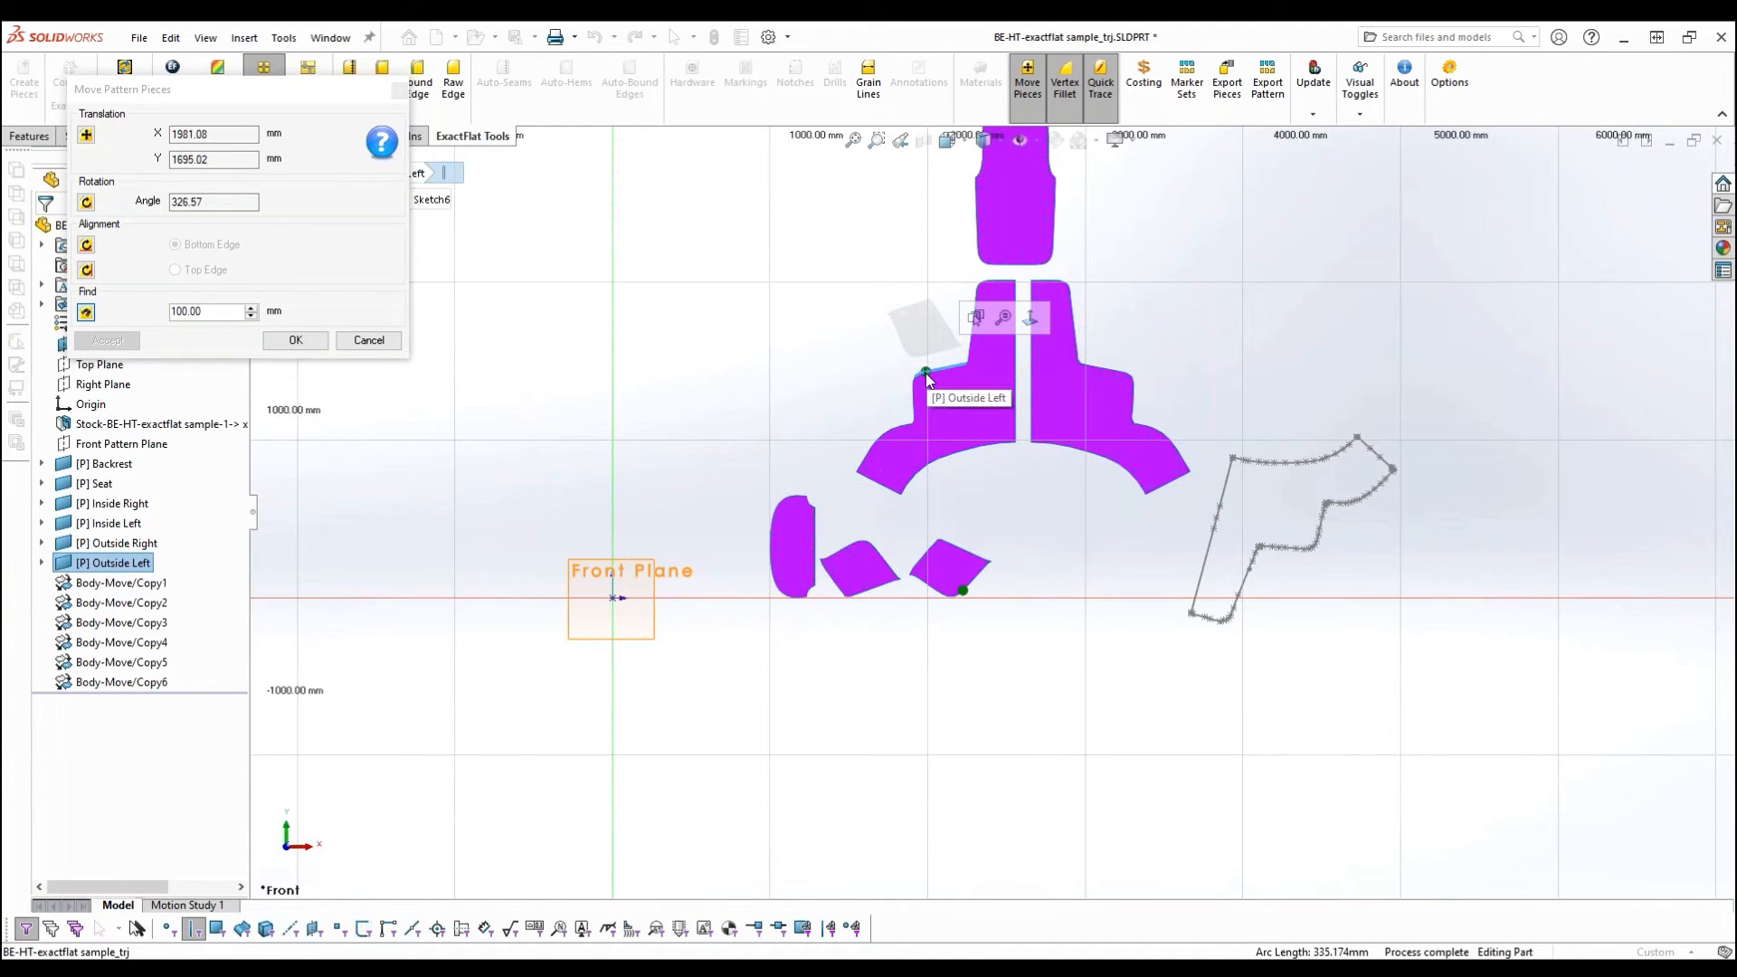
left_click(923, 376)
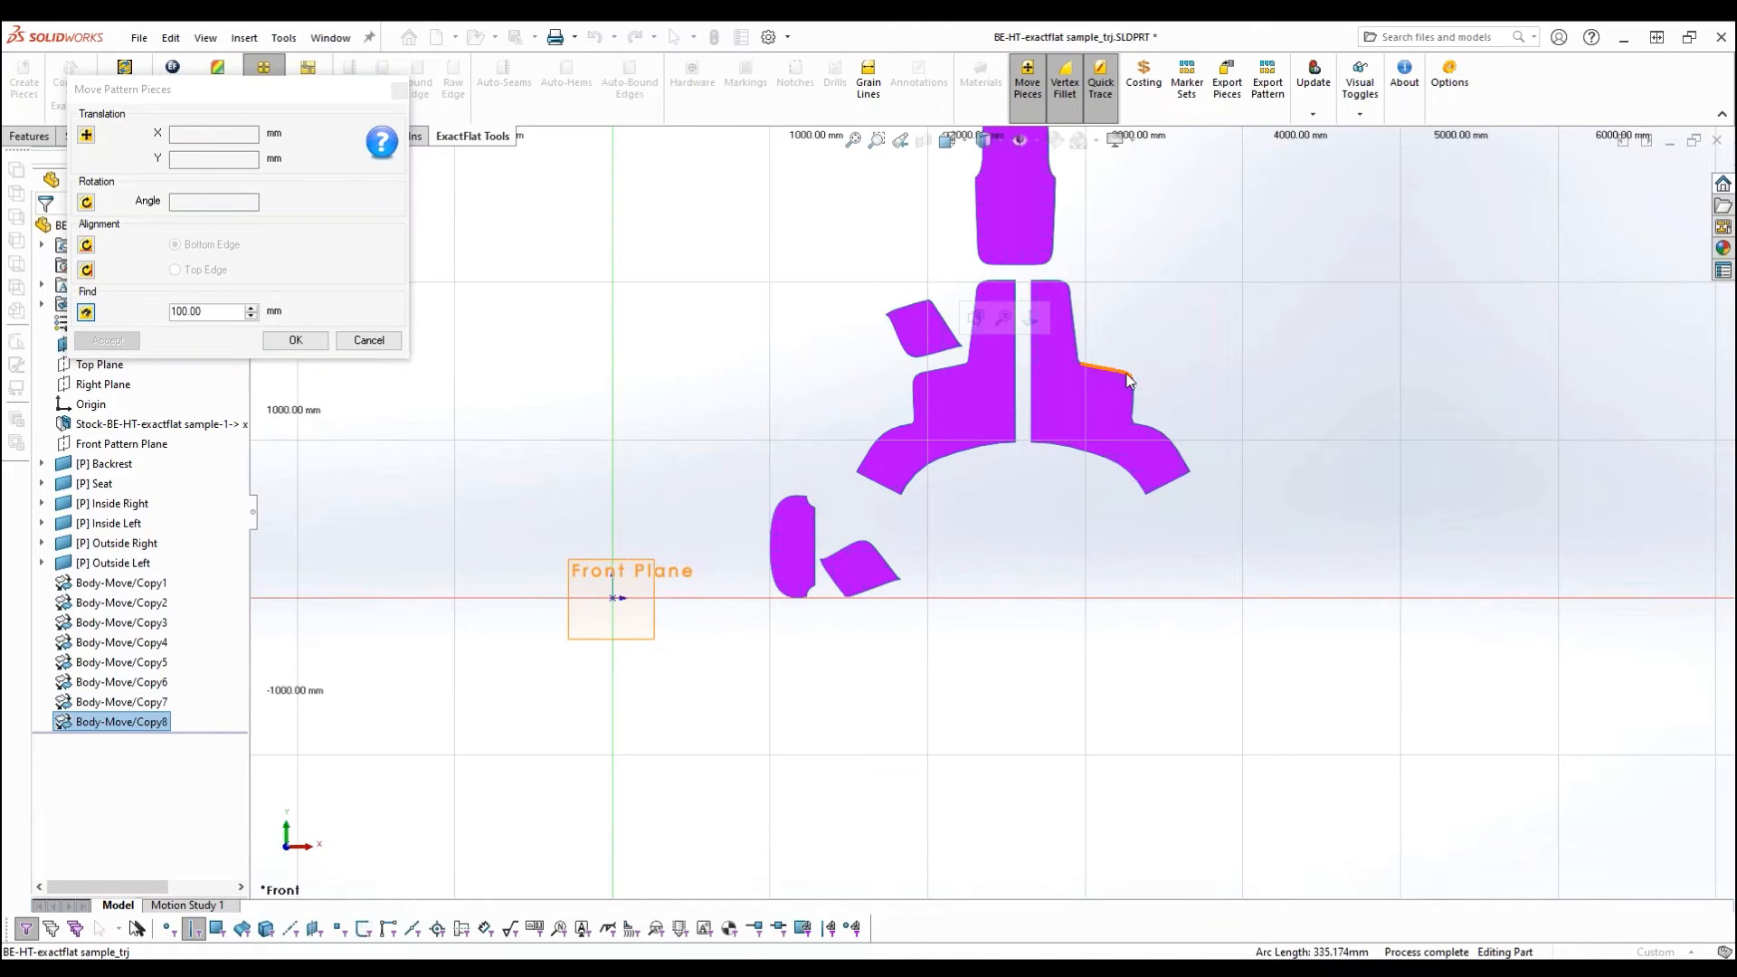
left_click(1127, 373)
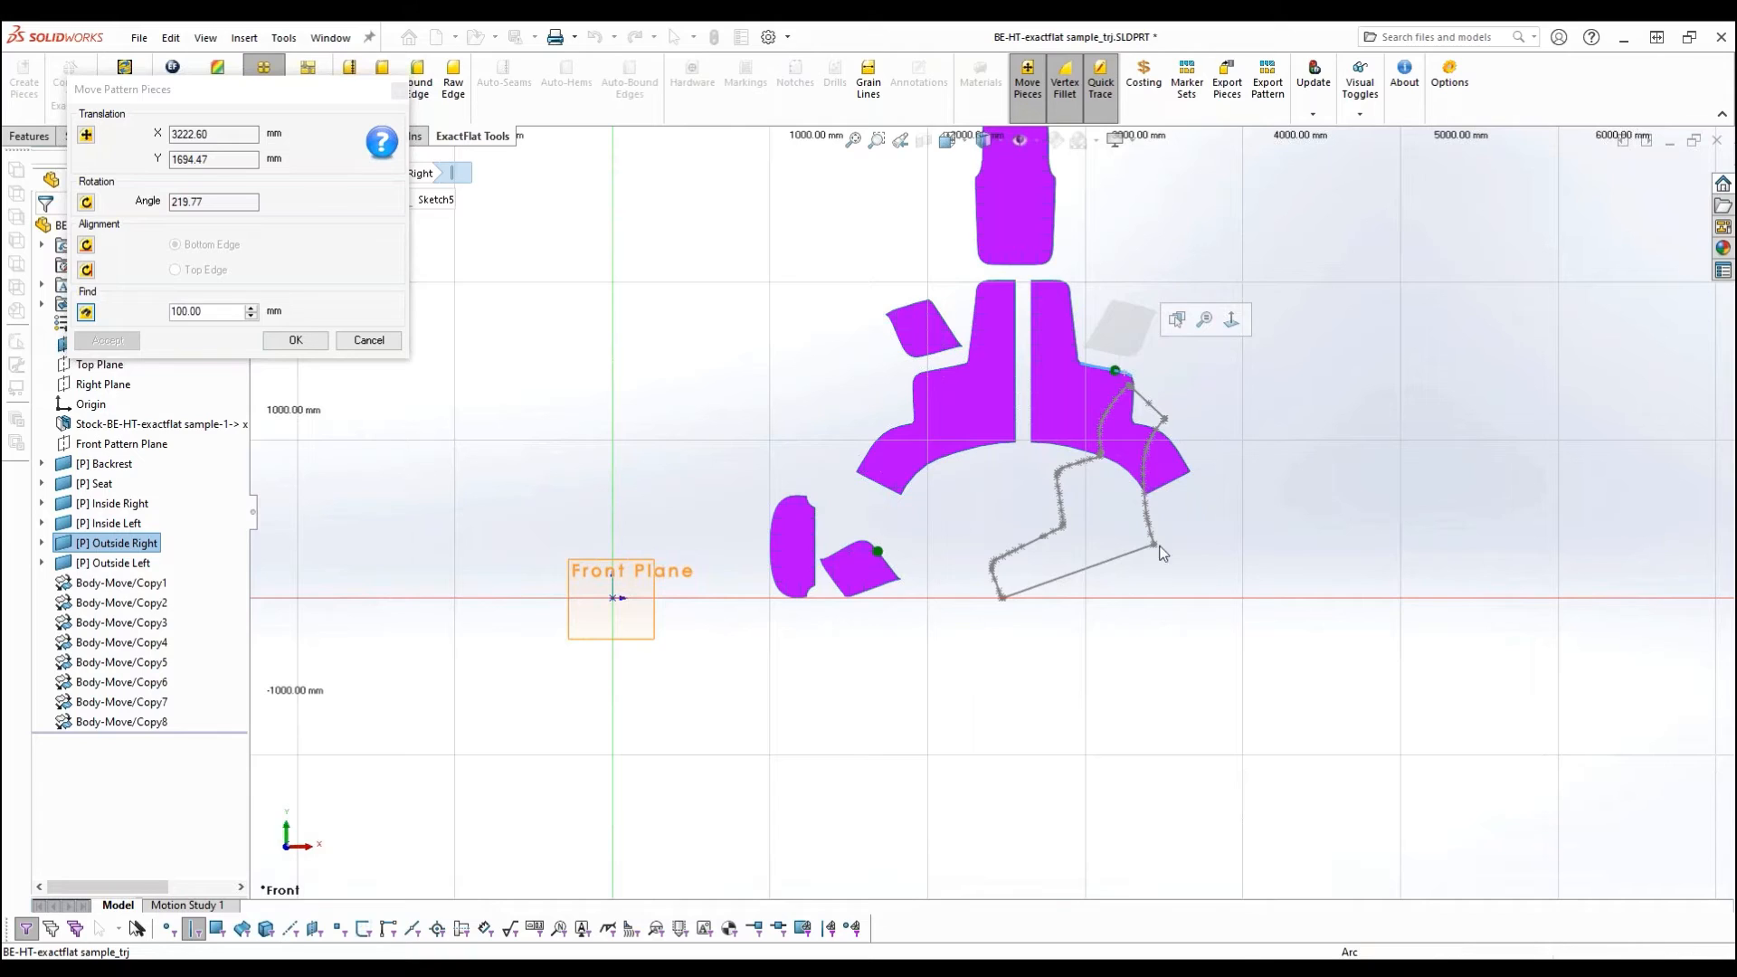
left_click(1113, 369)
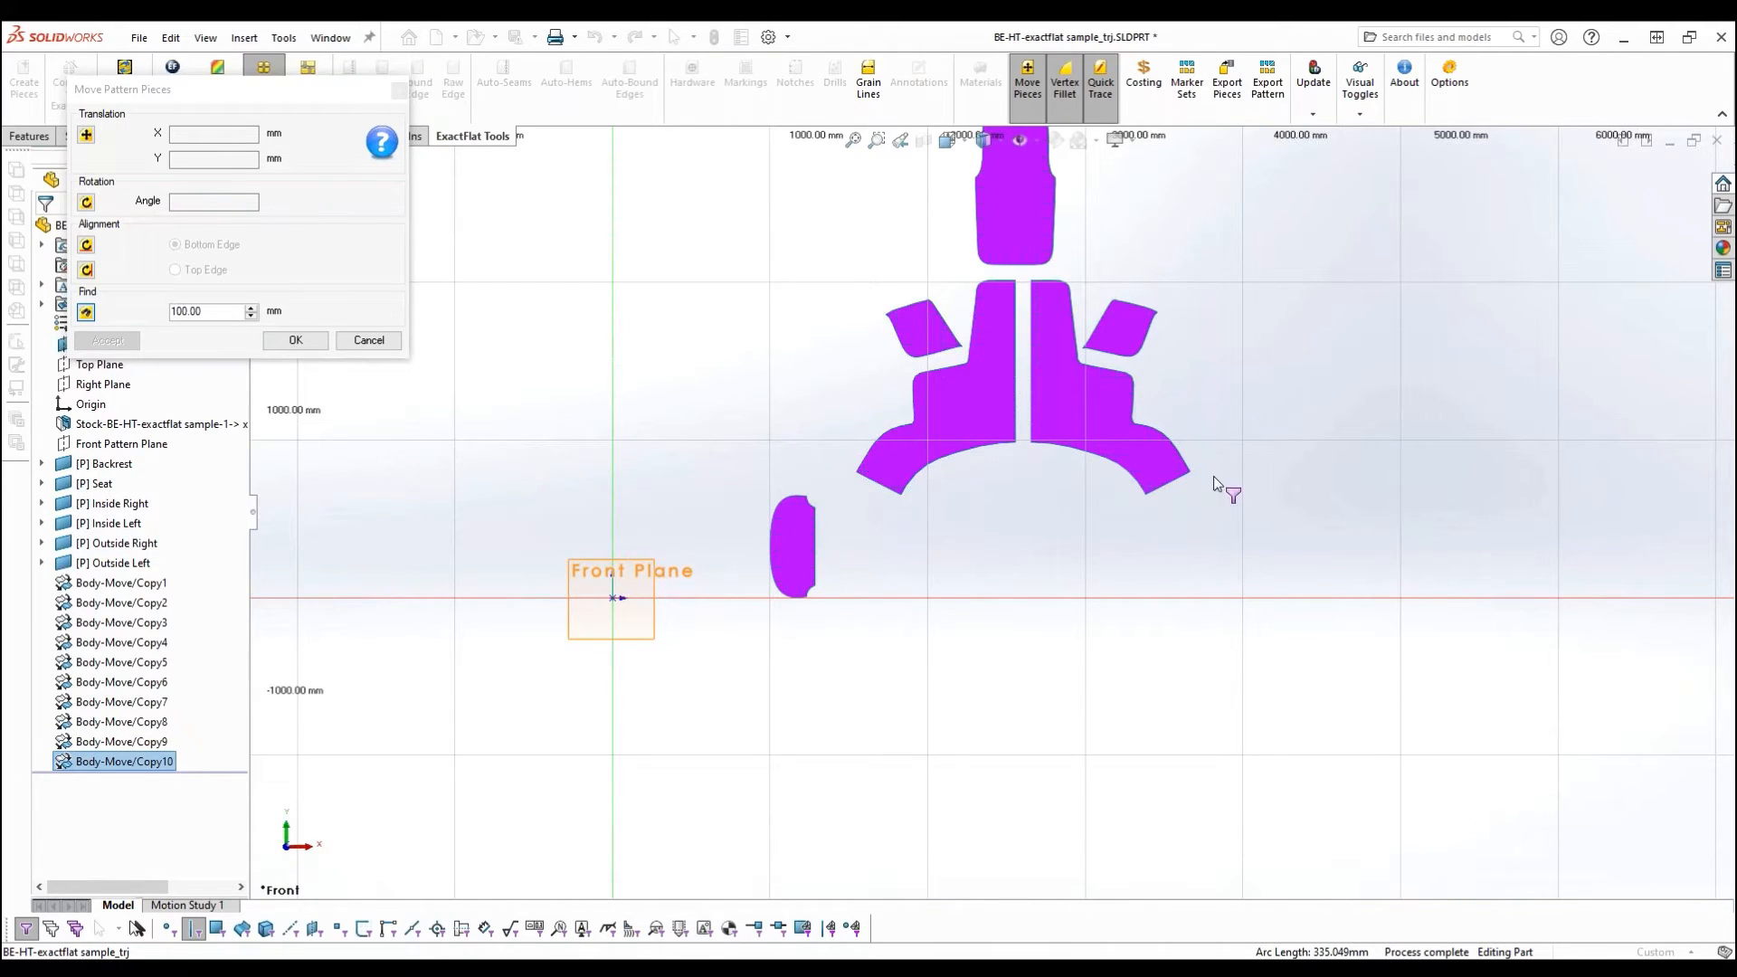
- Align the Seat piece horizontally by its straight side as Bottom Edge, move it above the Backrest and accept the layout
middle_click_drag(884, 396, 867, 504, "ctrl")
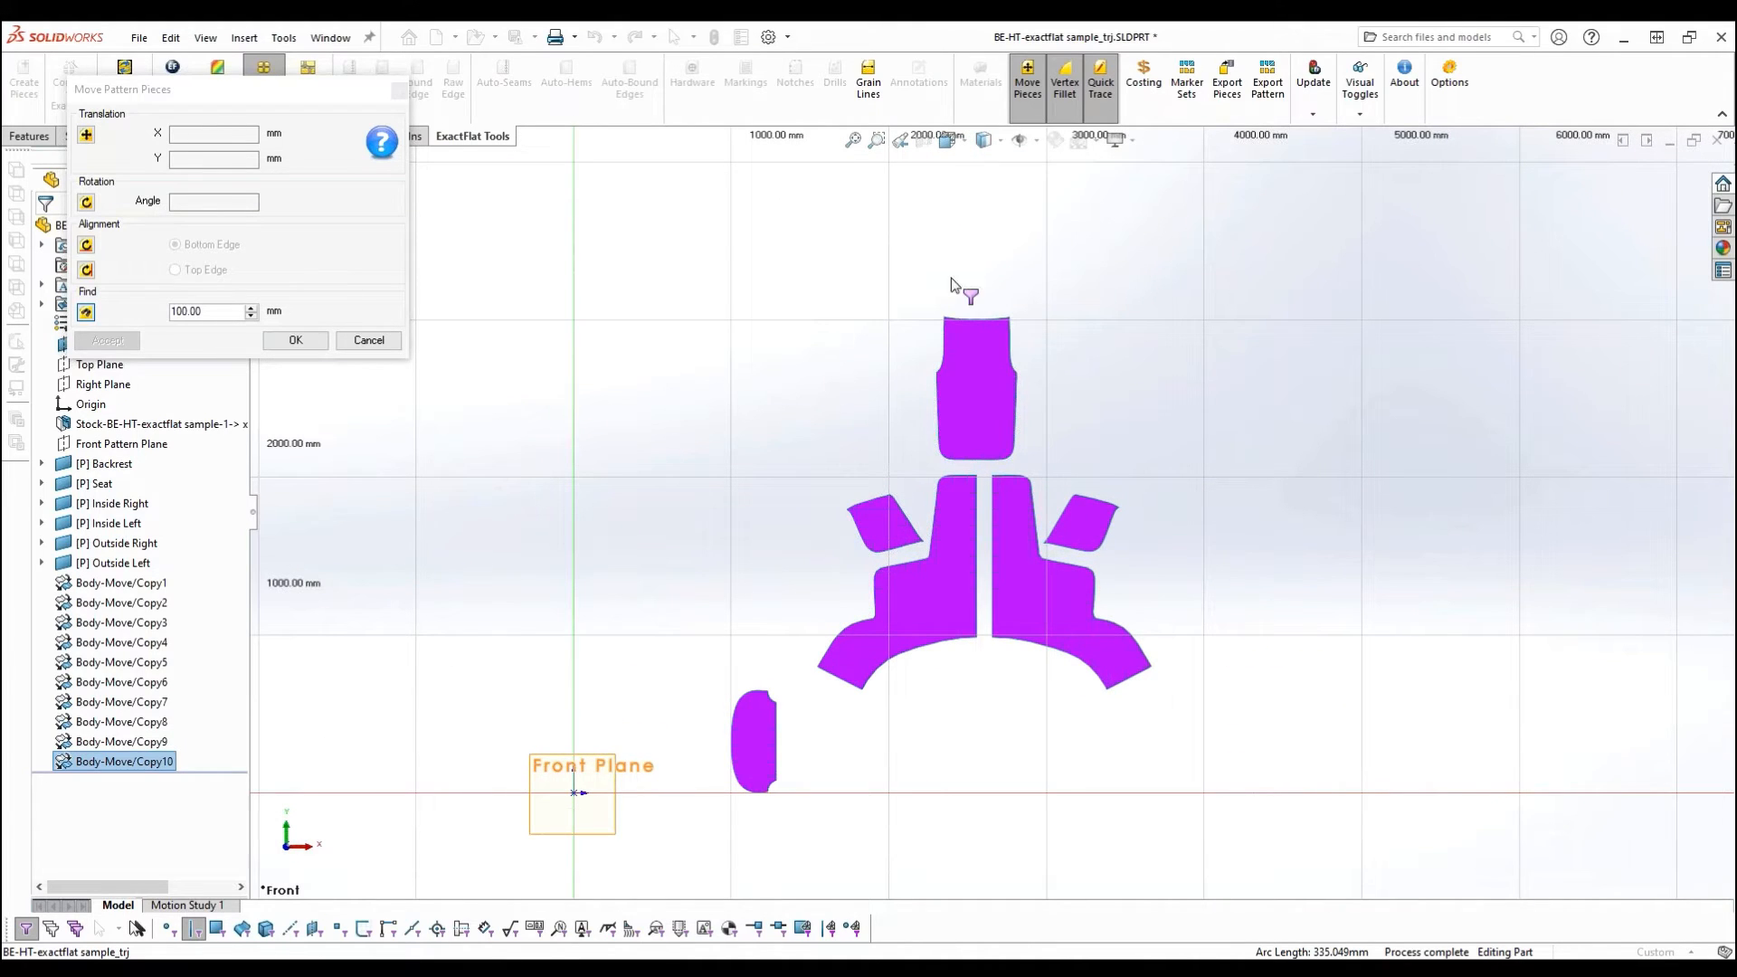
left_click(88, 247)
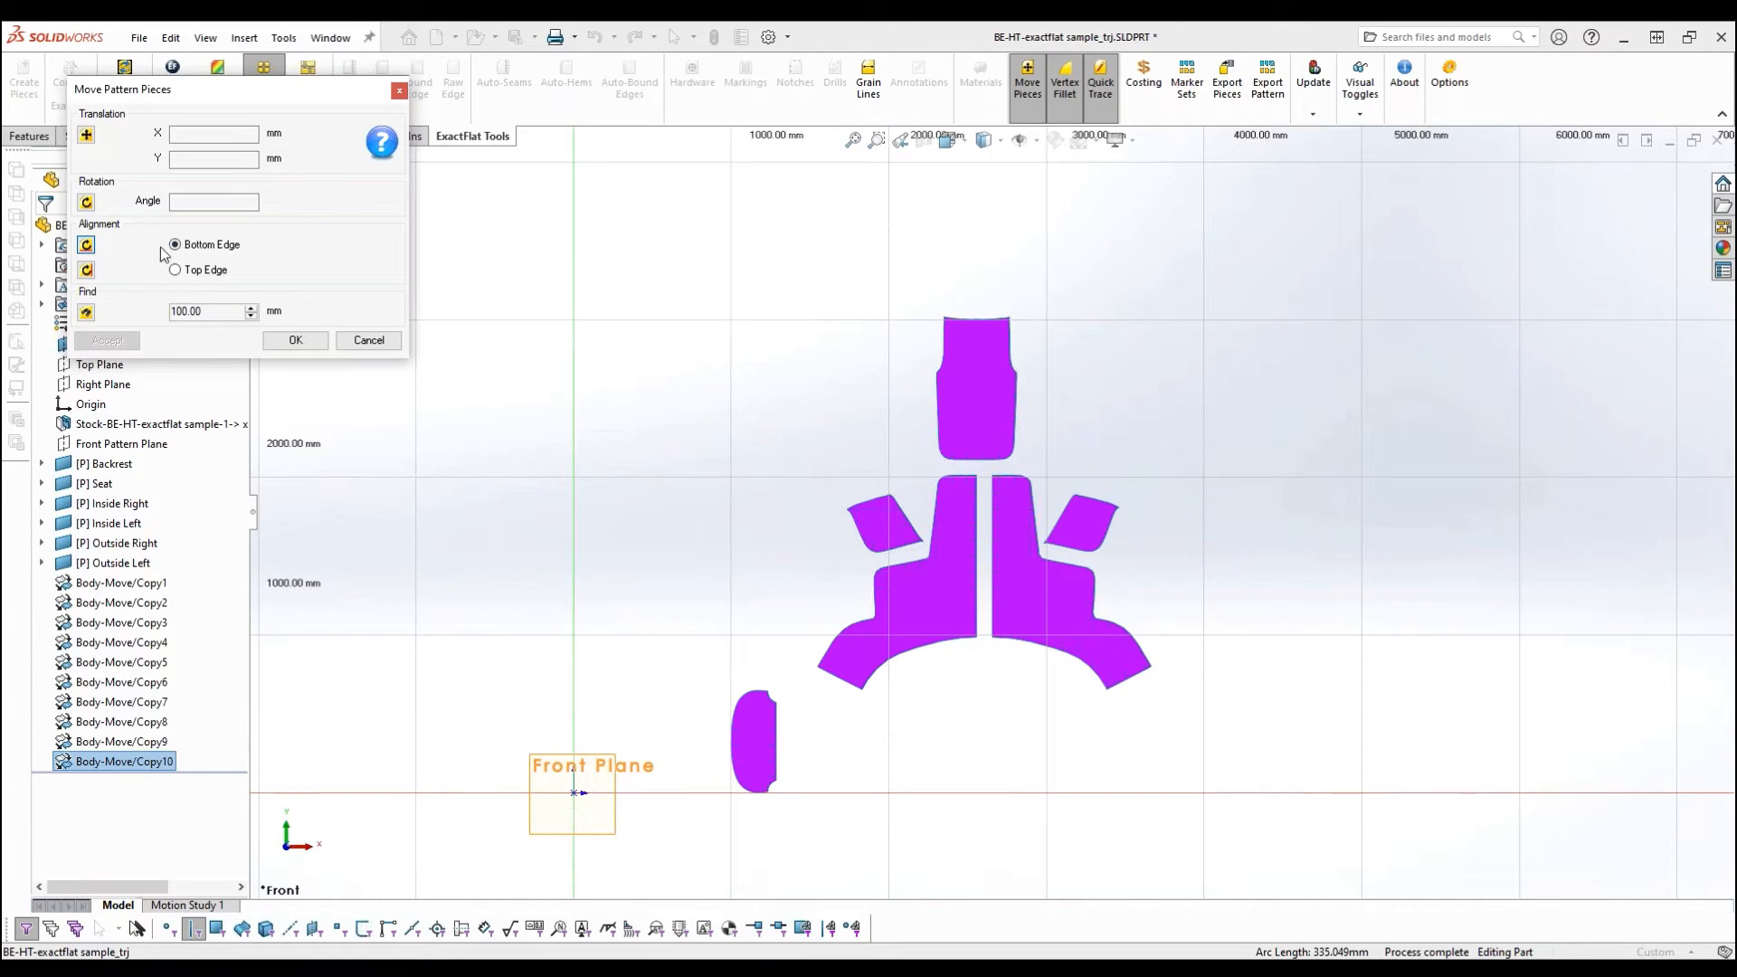
left_click(777, 733)
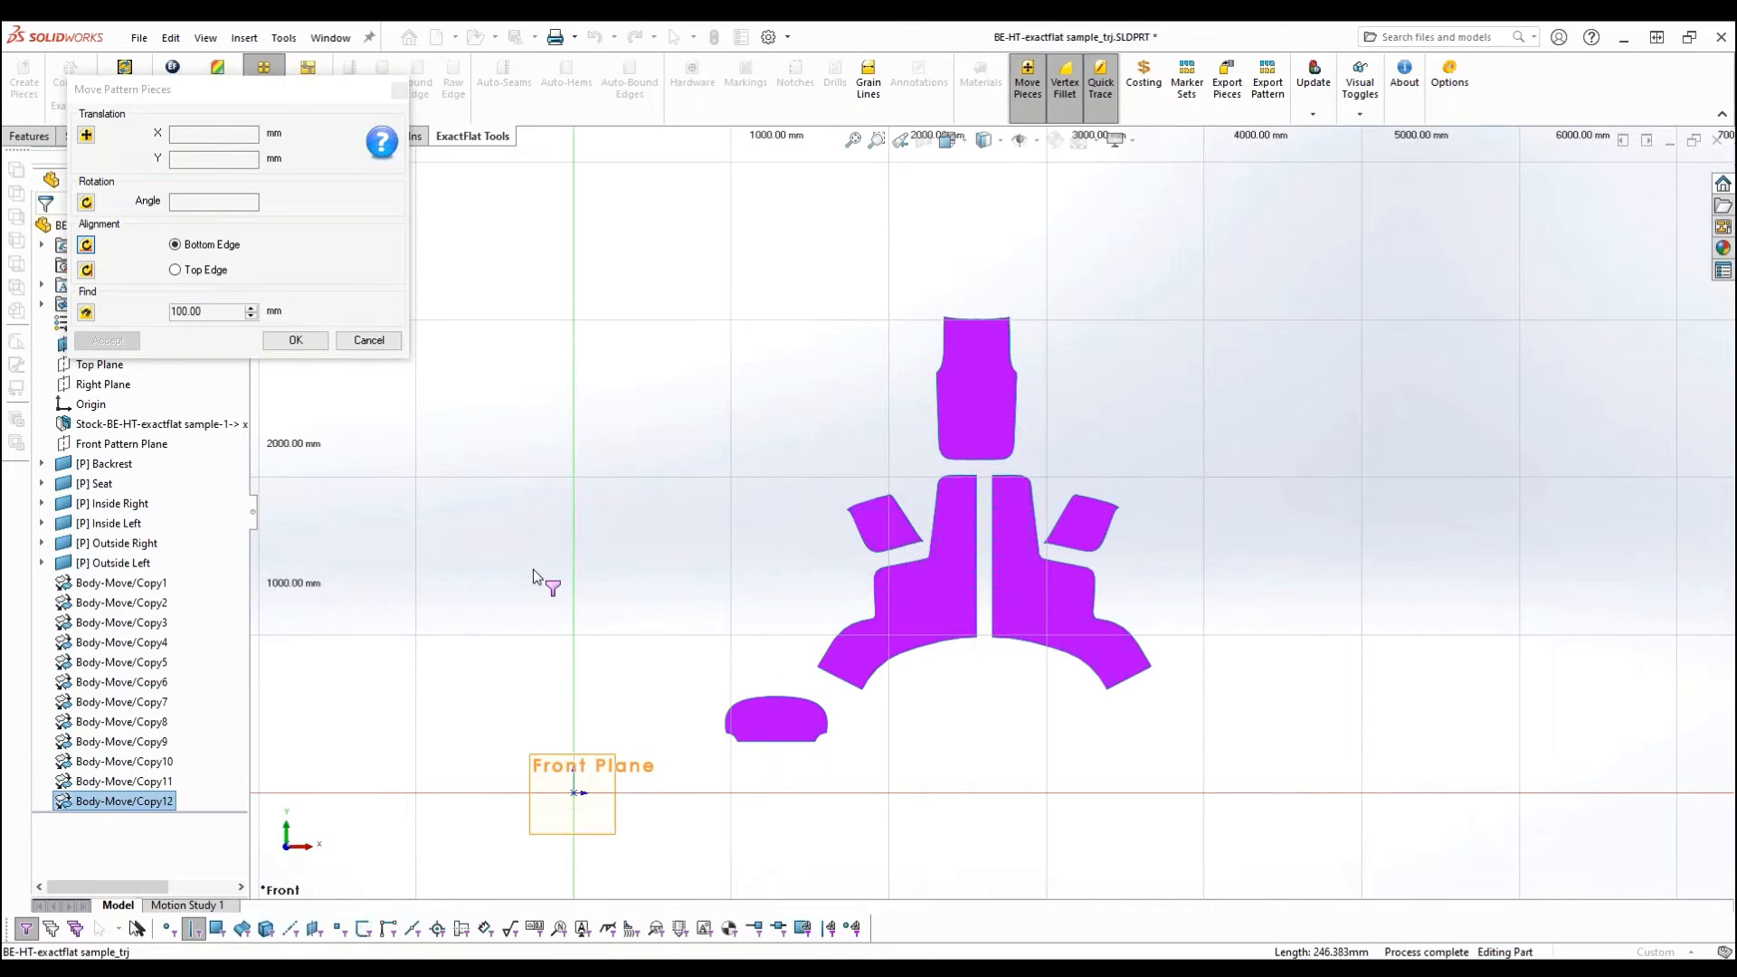
left_click(751, 724)
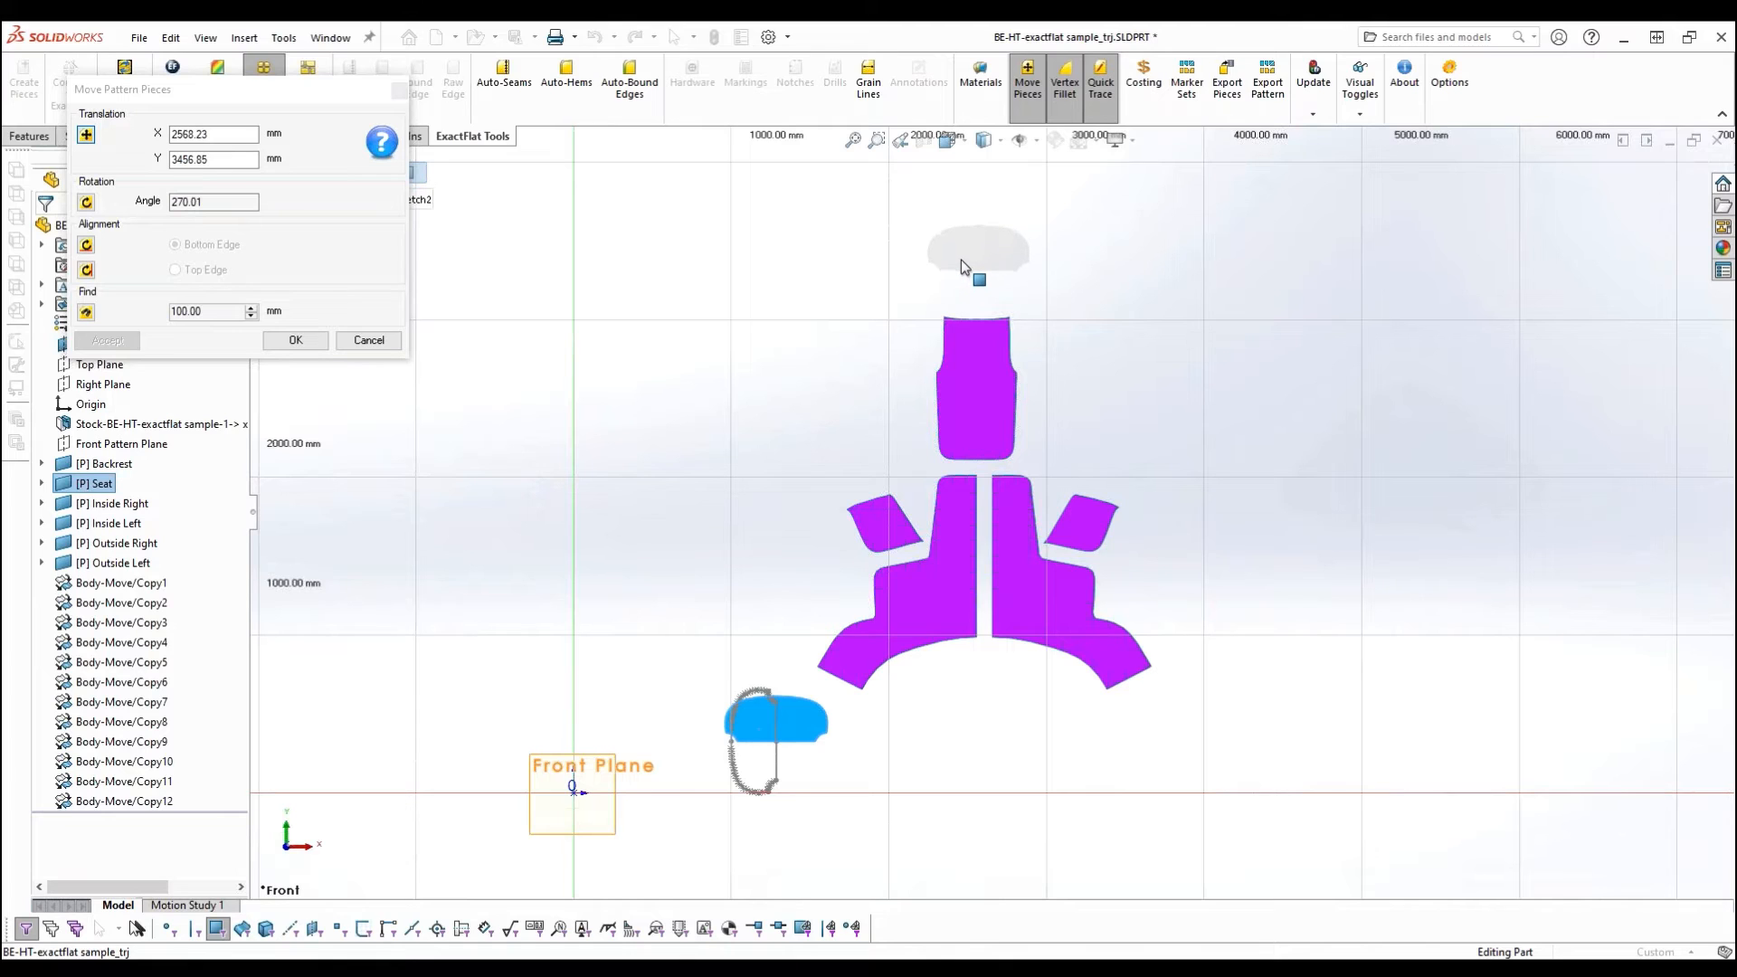
left_click(957, 261)
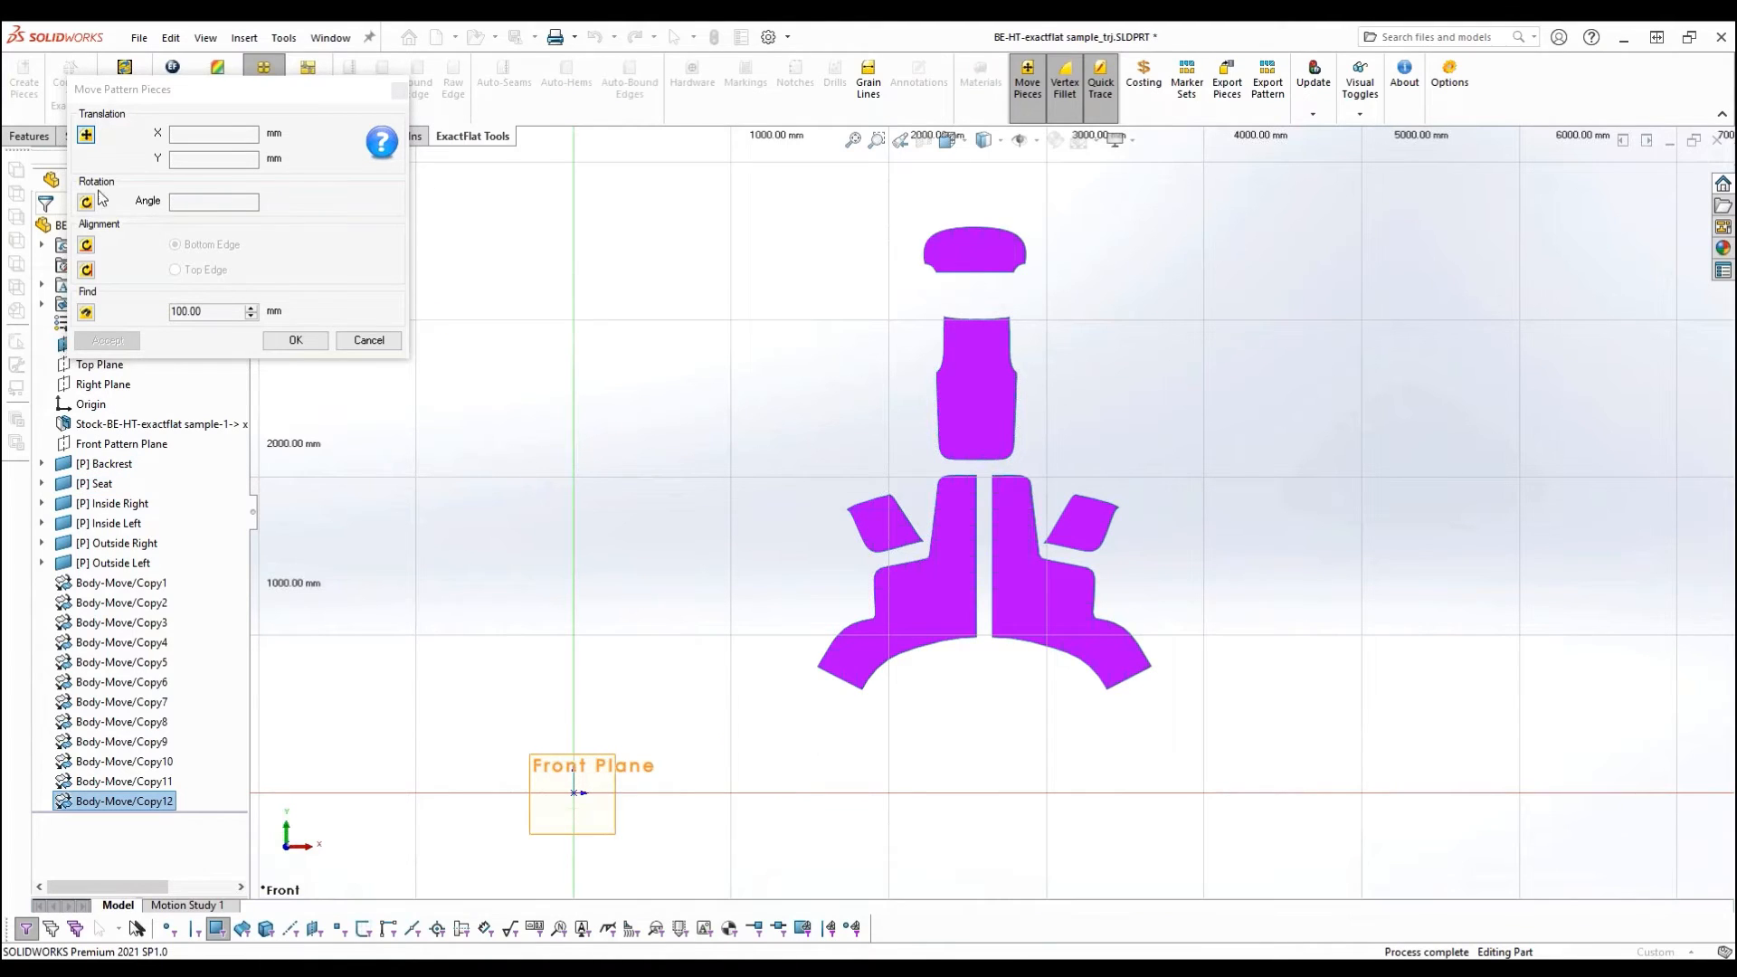
left_click(295, 341)
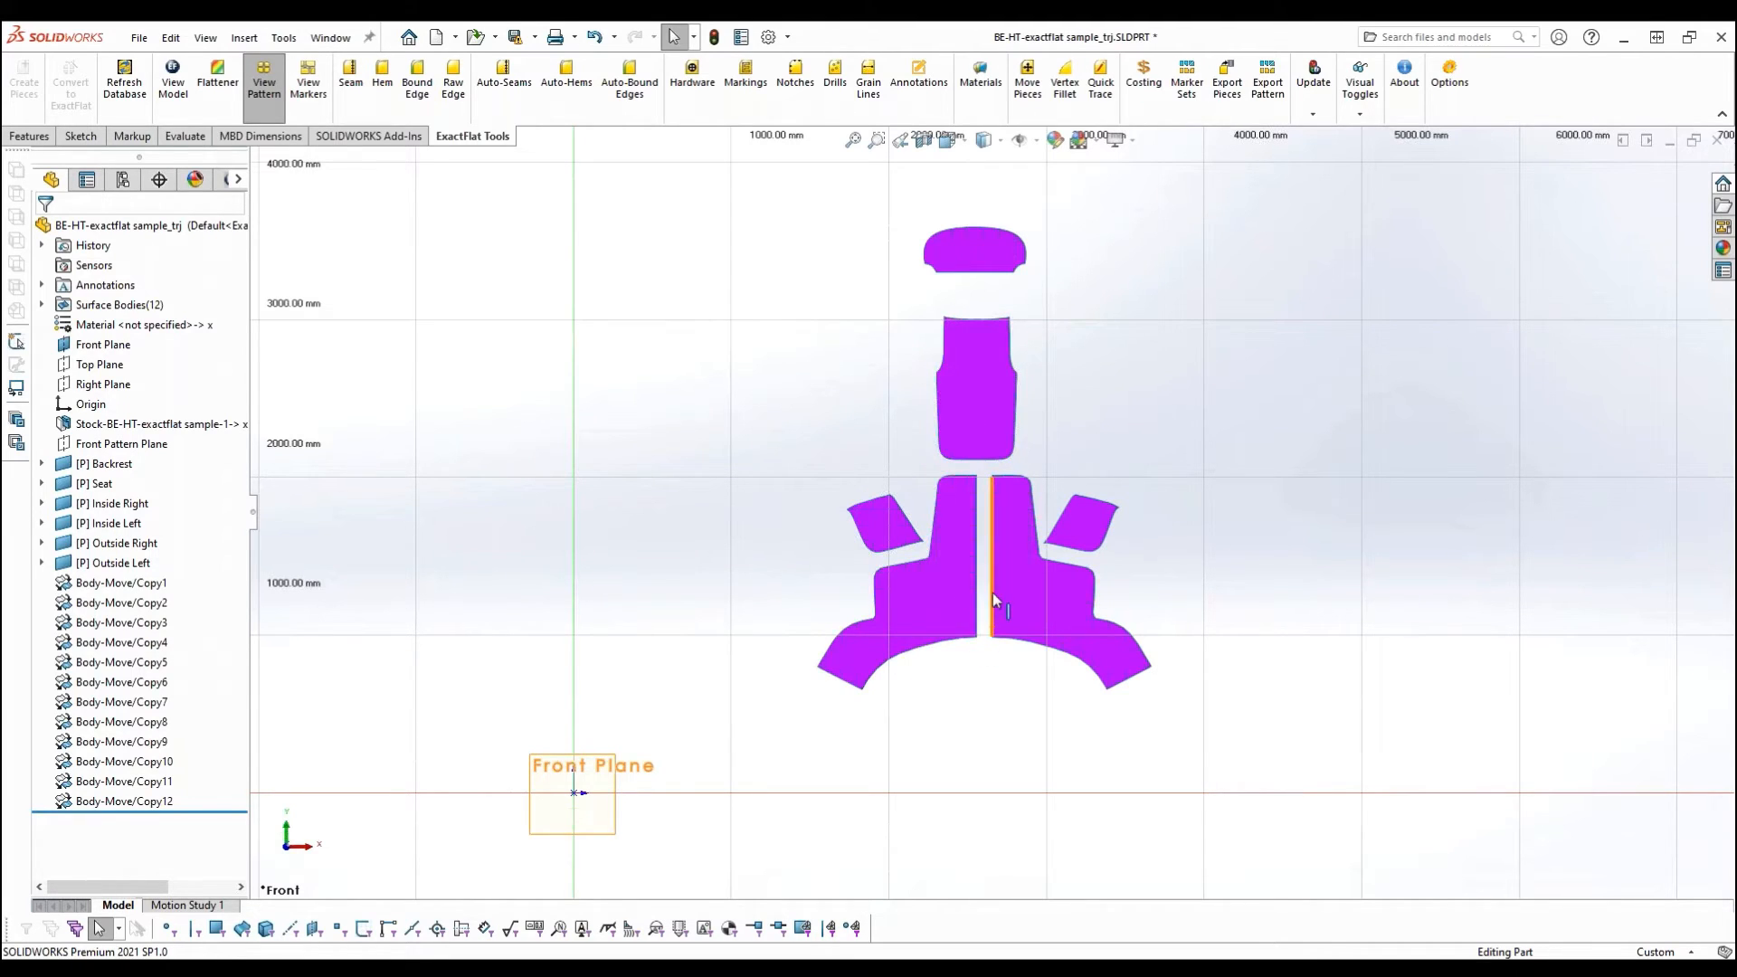
- Examine the facing straight edges and the gap between the two outside pieces up close
scroll(991, 594, "down", 5)
middle_click_drag(965, 334, 888, 392, "ctrl")
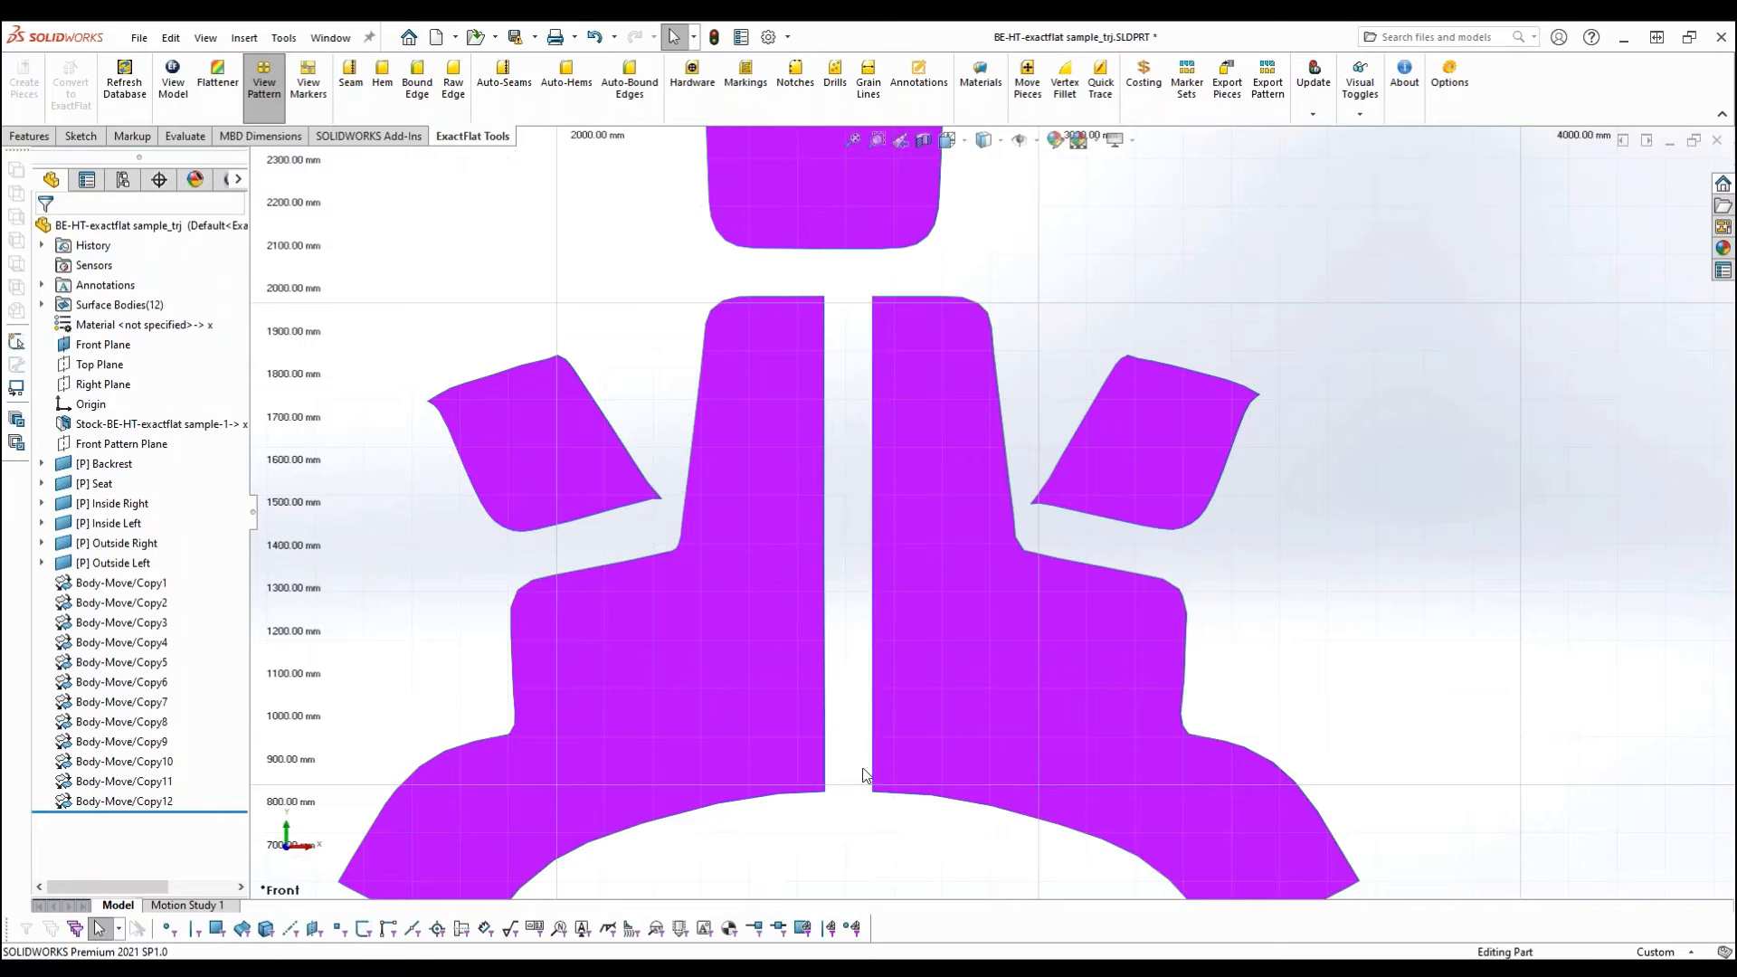
scroll(874, 579, "down", 5)
middle_click_drag(871, 474, 858, 644, "ctrl")
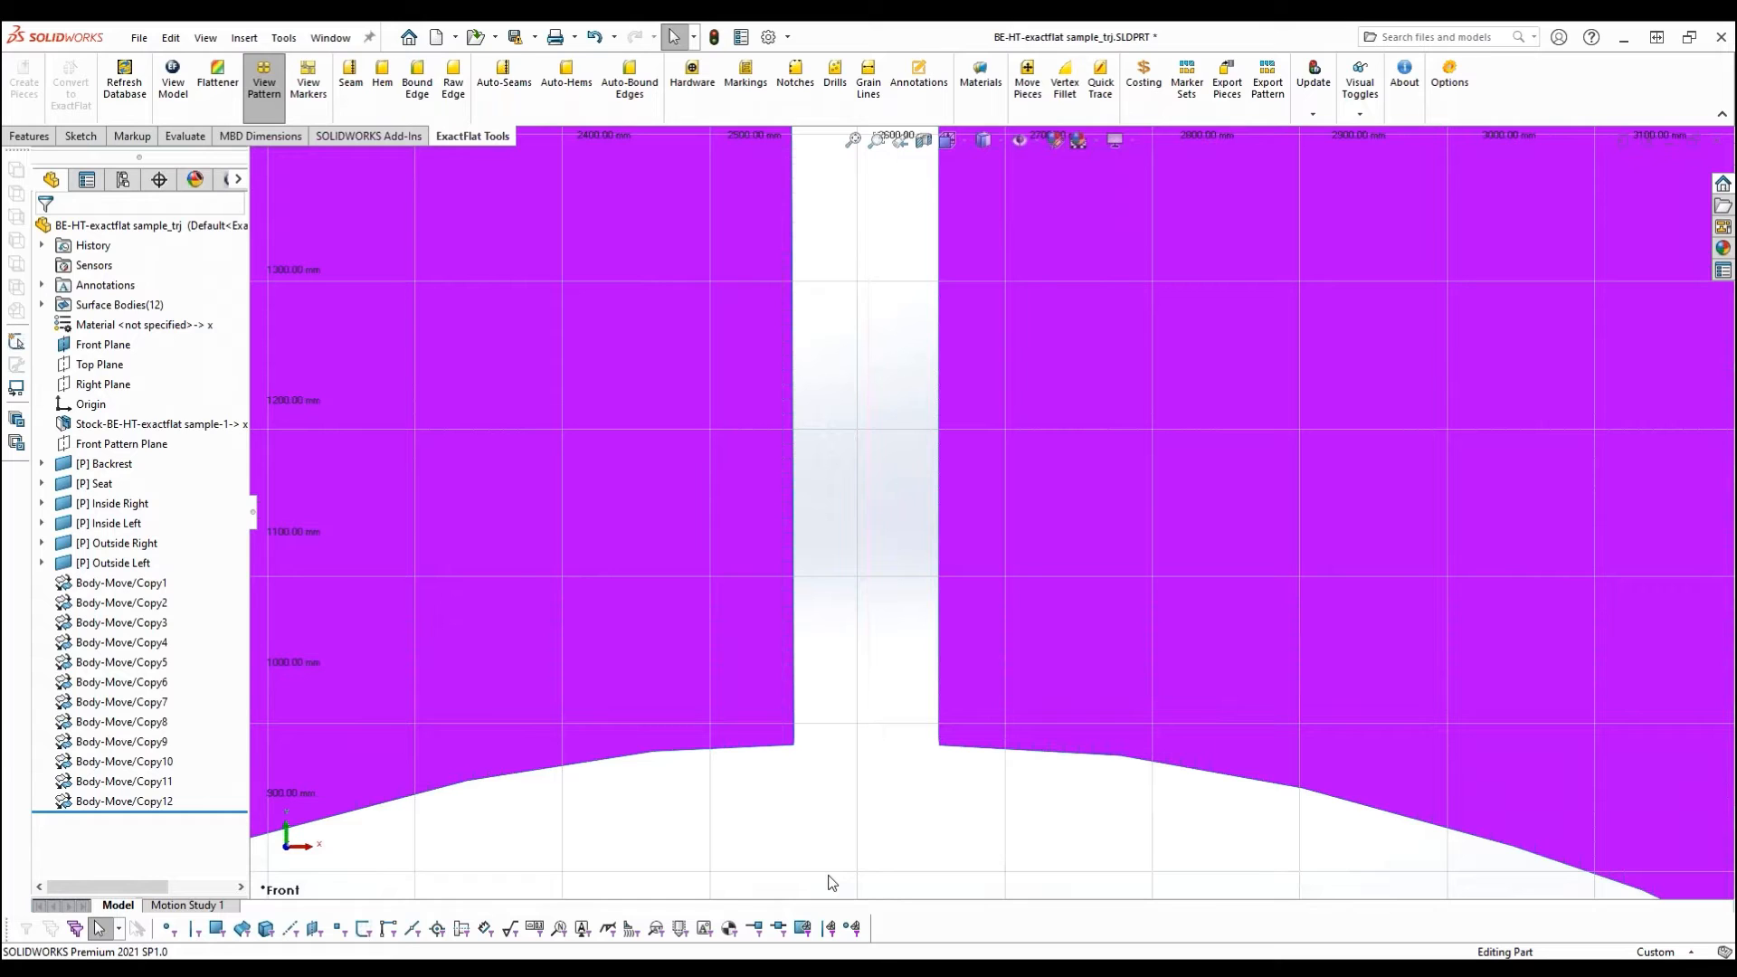
scroll(931, 594, "up", 4)
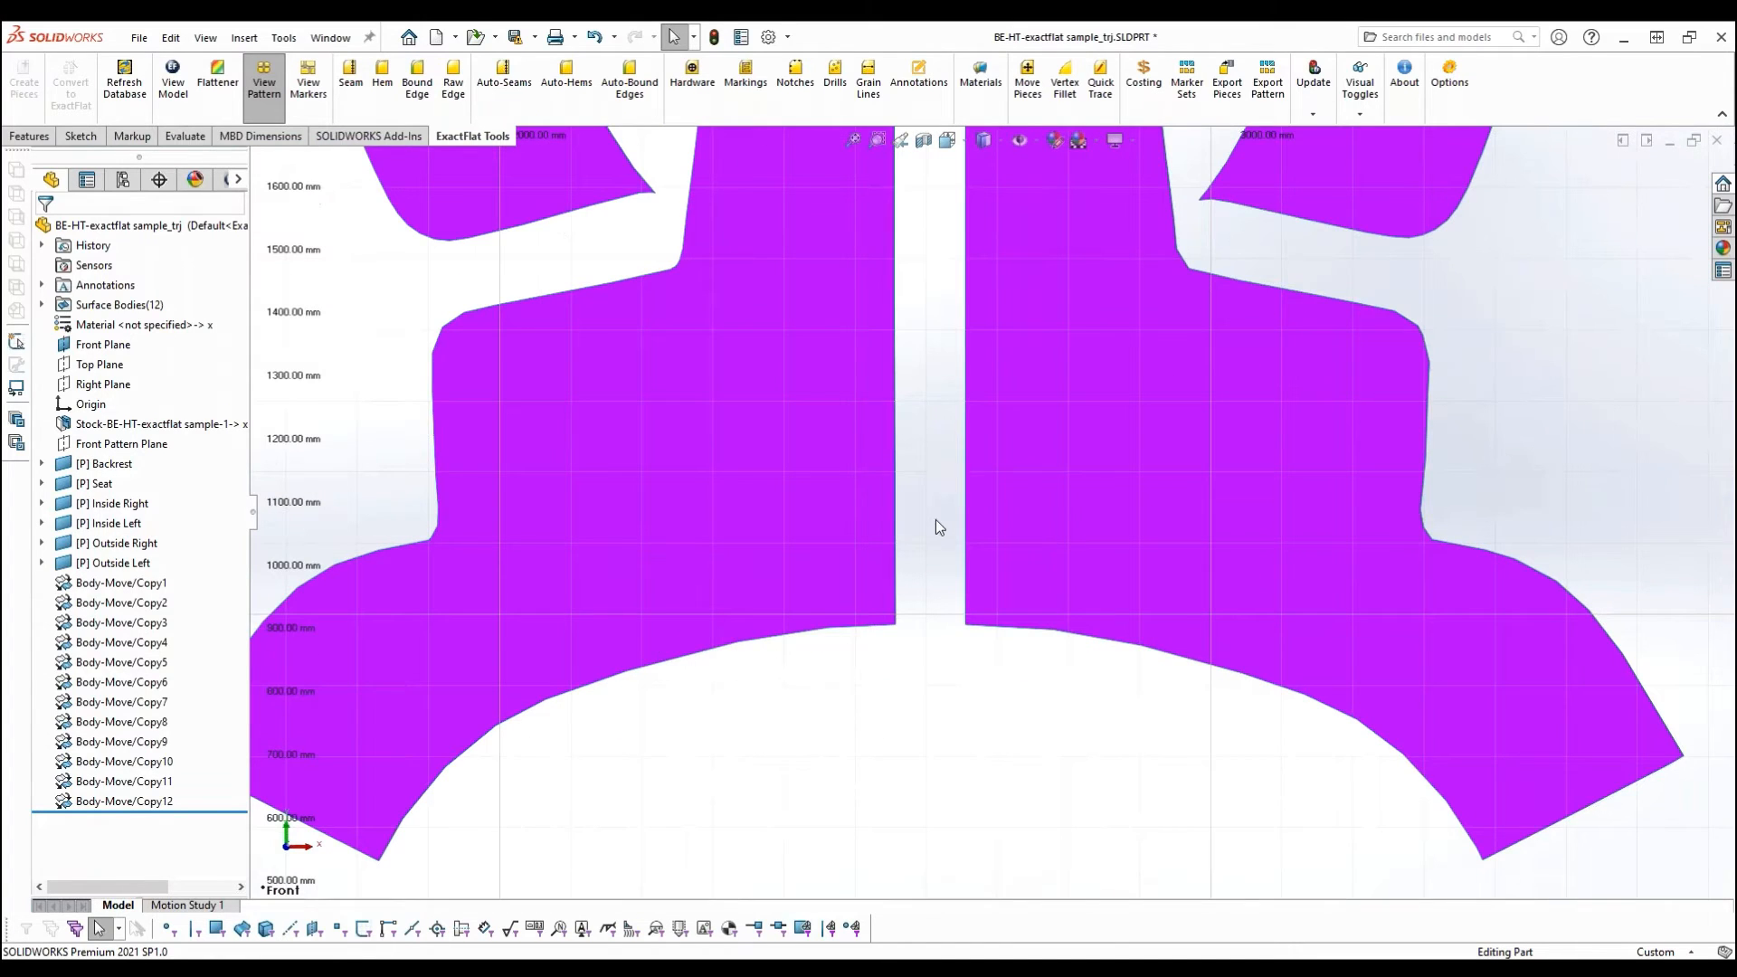
scroll(923, 601, "up", 5)
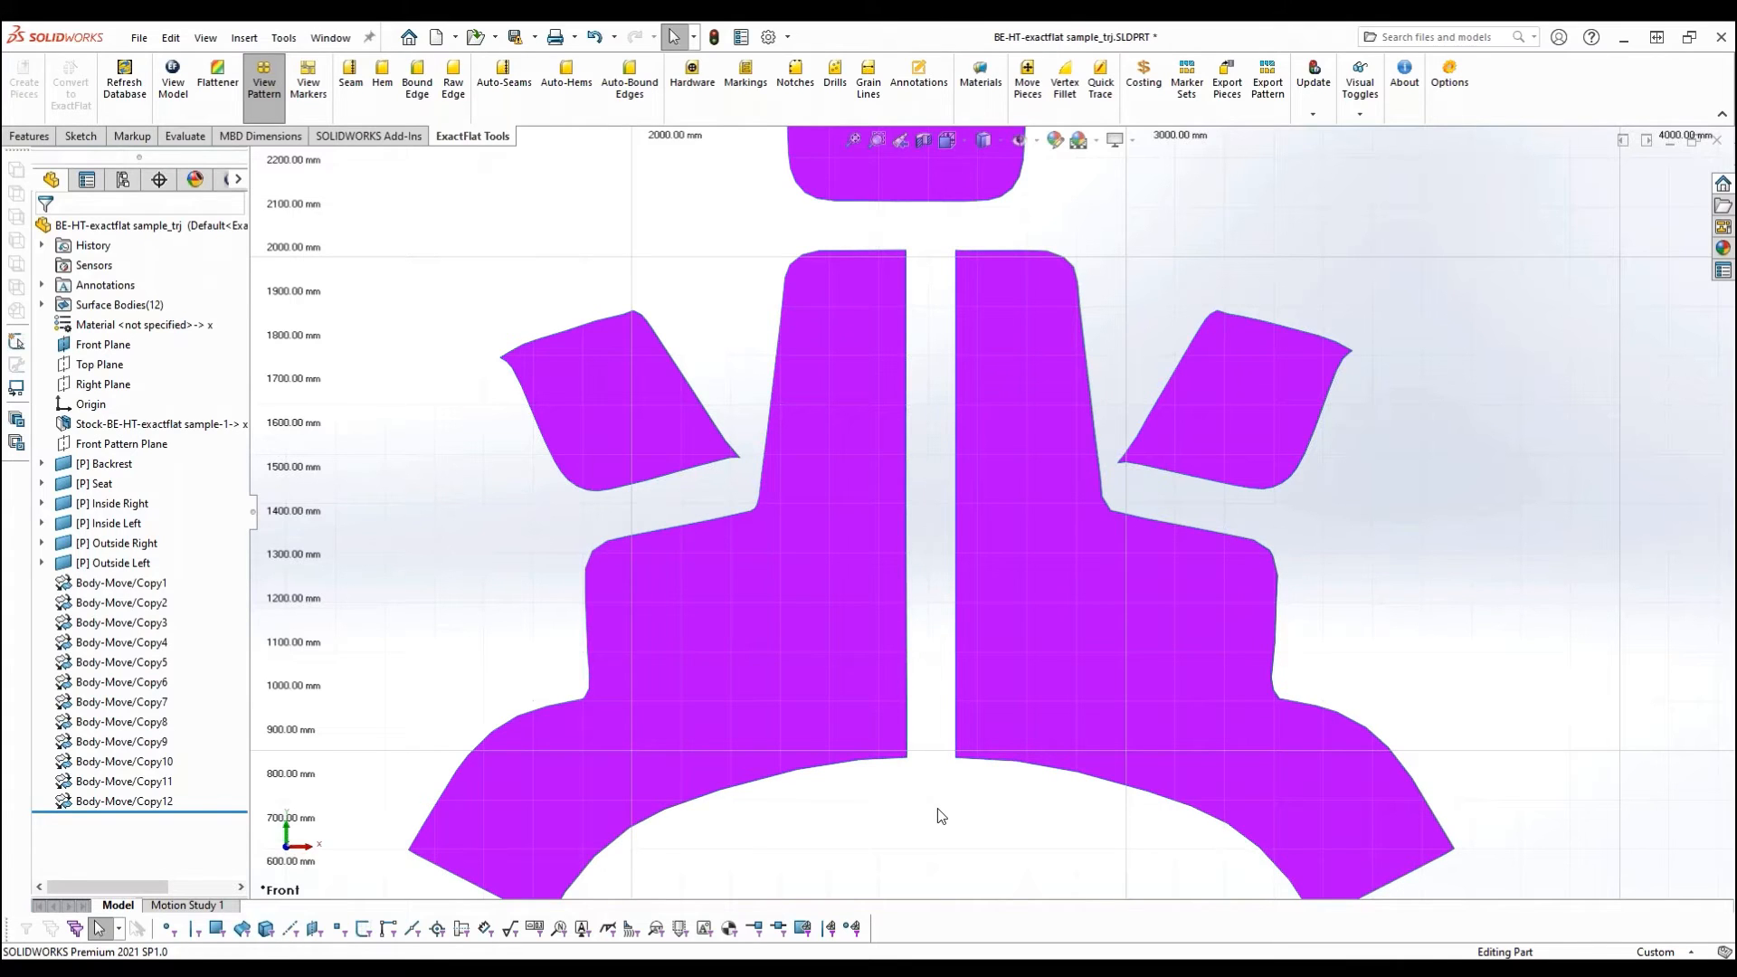
scroll(946, 778, "down", 2)
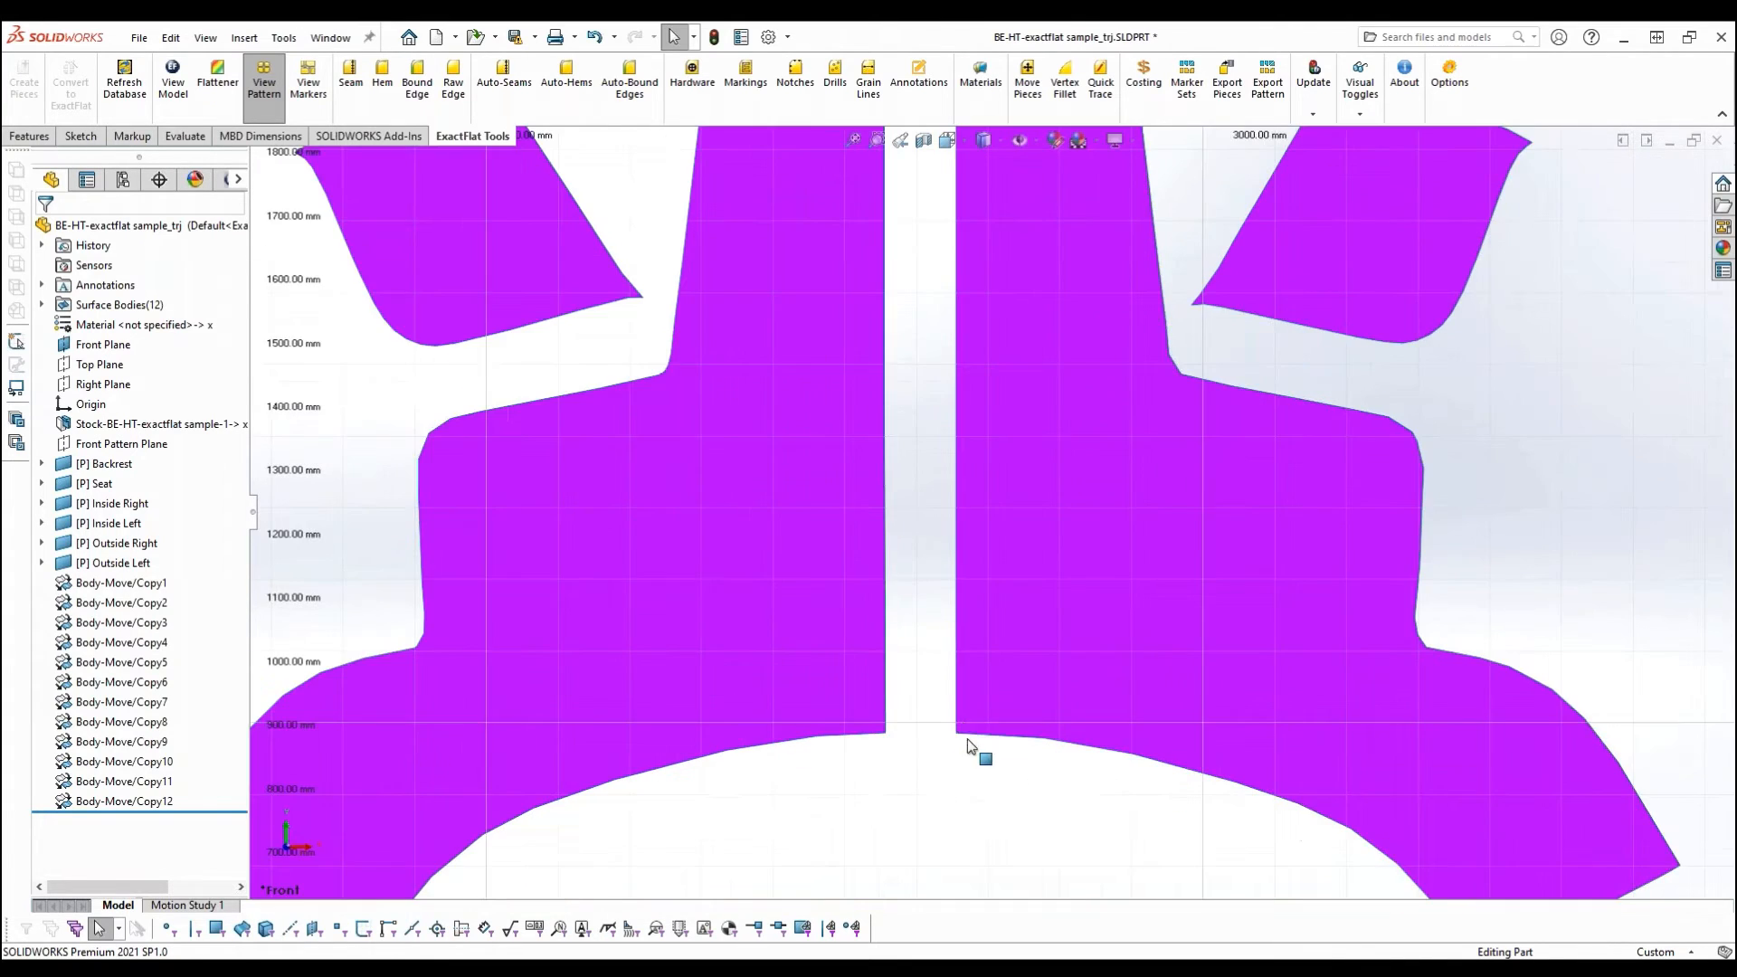
- Start a seam on the three segments of the left-hand outside piece's long straight edge, auto-adding their mates on the facing outside piece
left_click(351, 80)
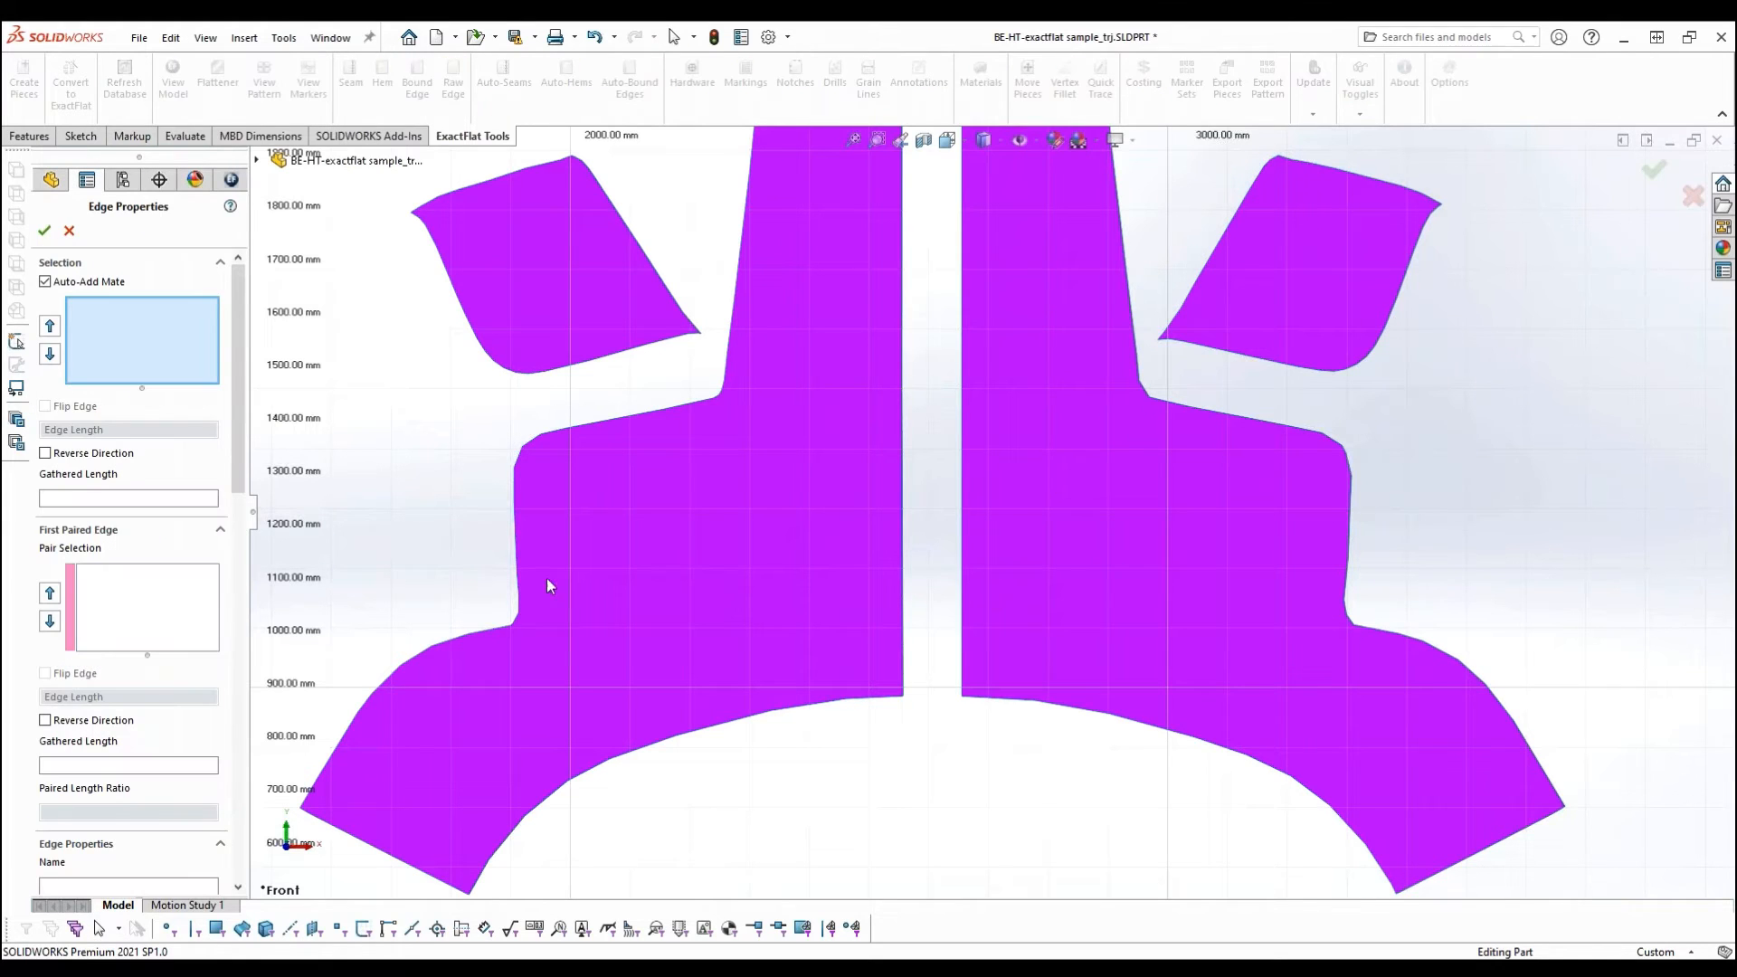
scroll(932, 699, "down", 3)
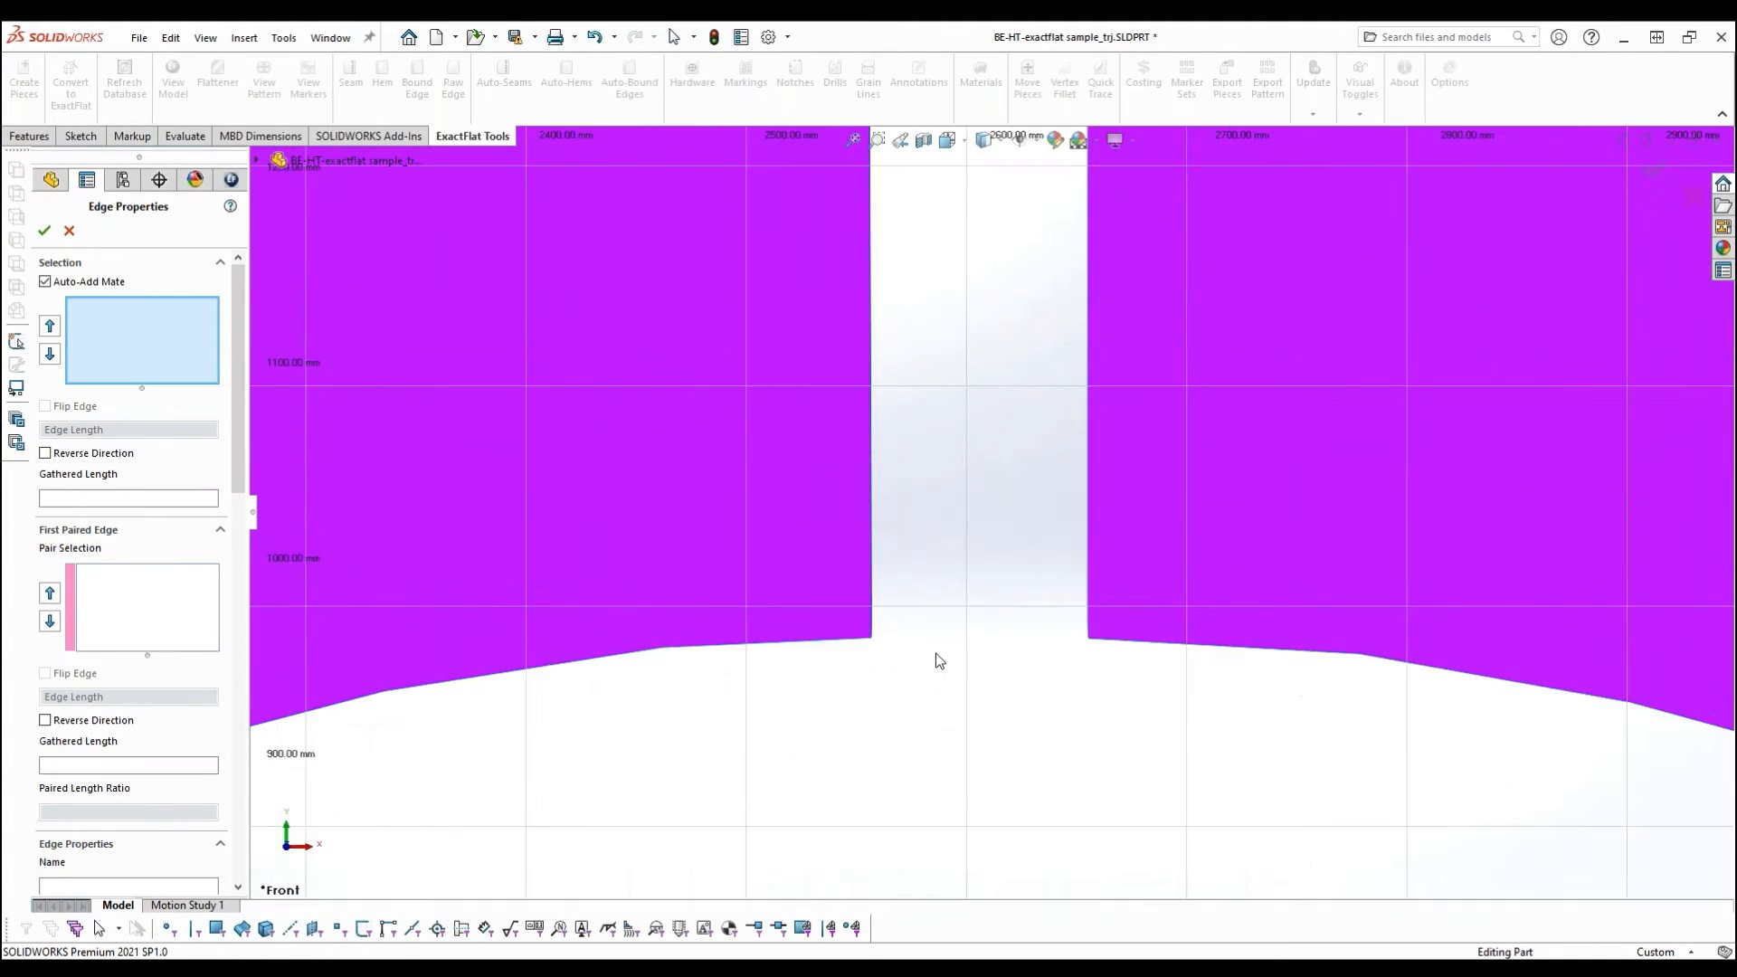
left_click(873, 638)
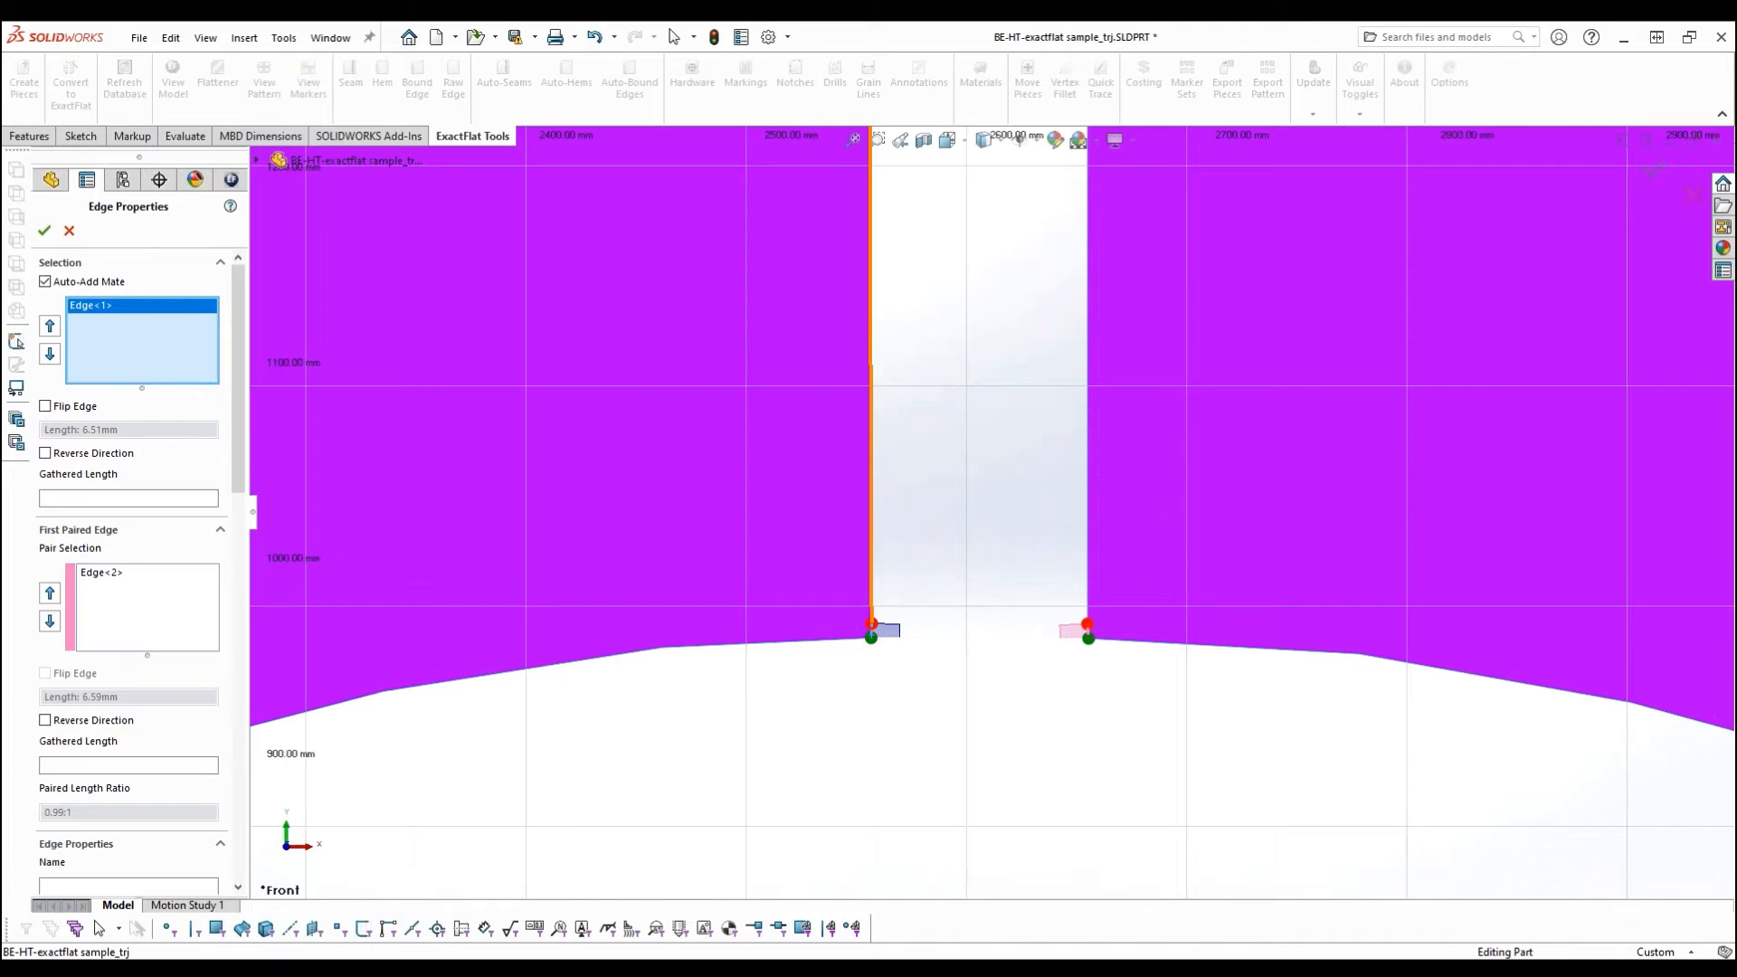
left_click(871, 603)
left_click(872, 597)
scroll(896, 650, "up", 6)
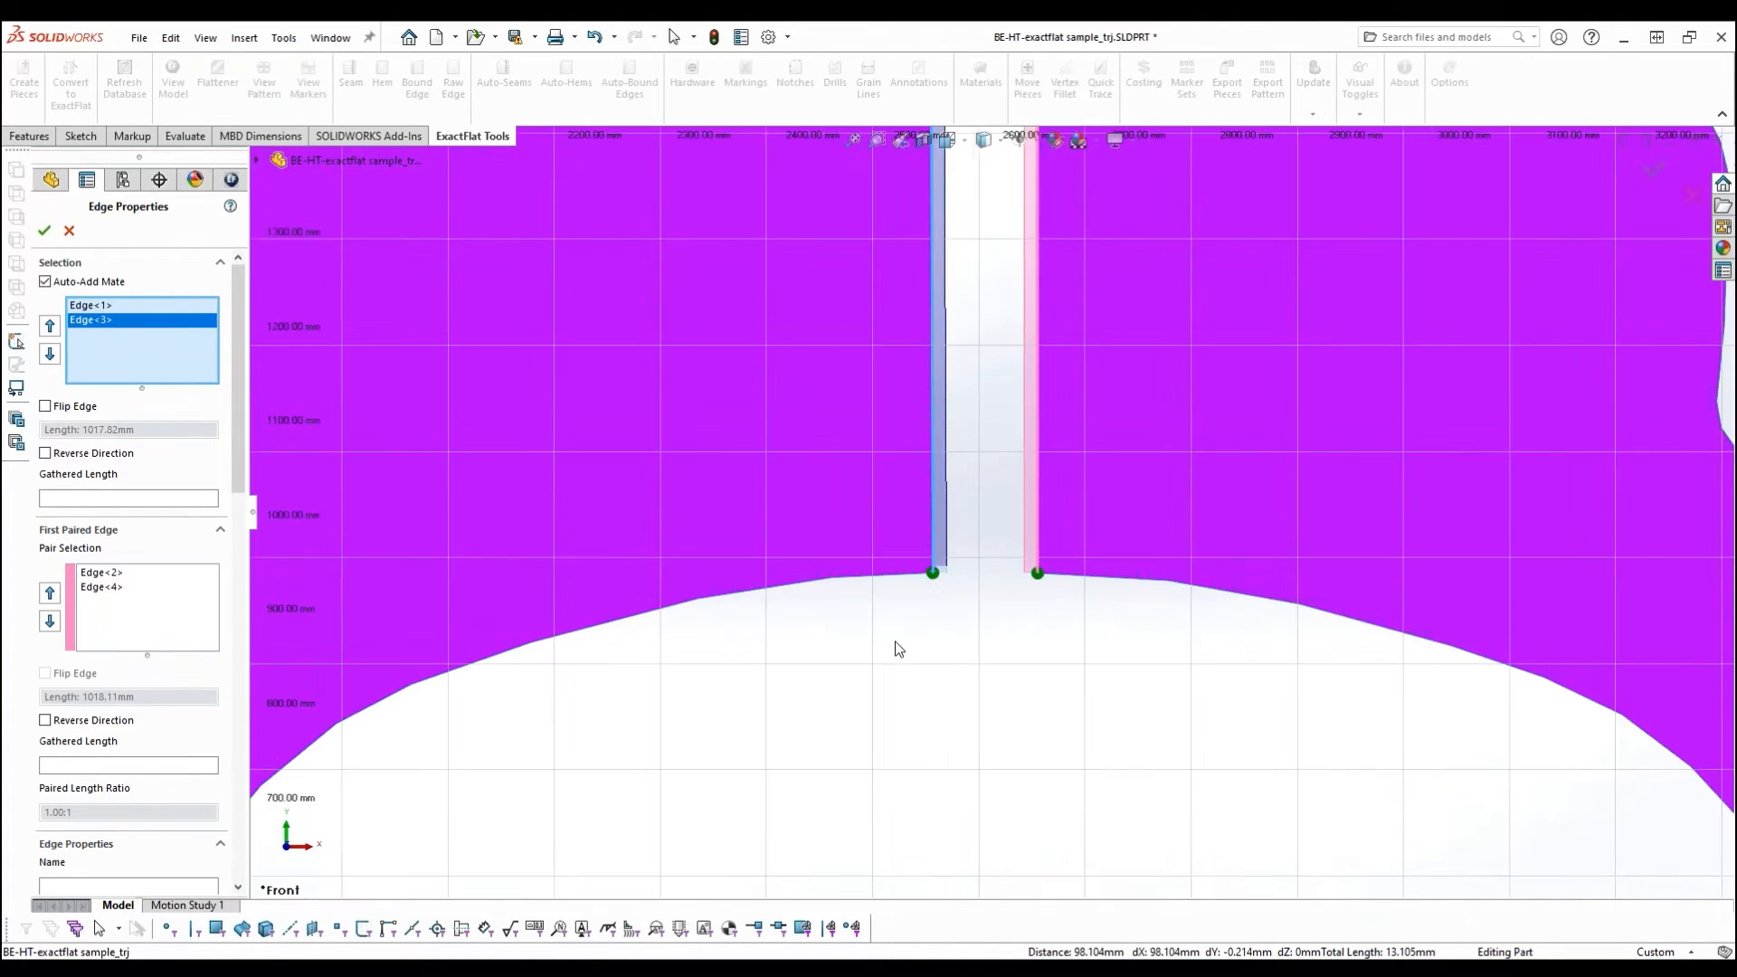
scroll(998, 279, "up", 3)
scroll(1006, 214, "down", 10)
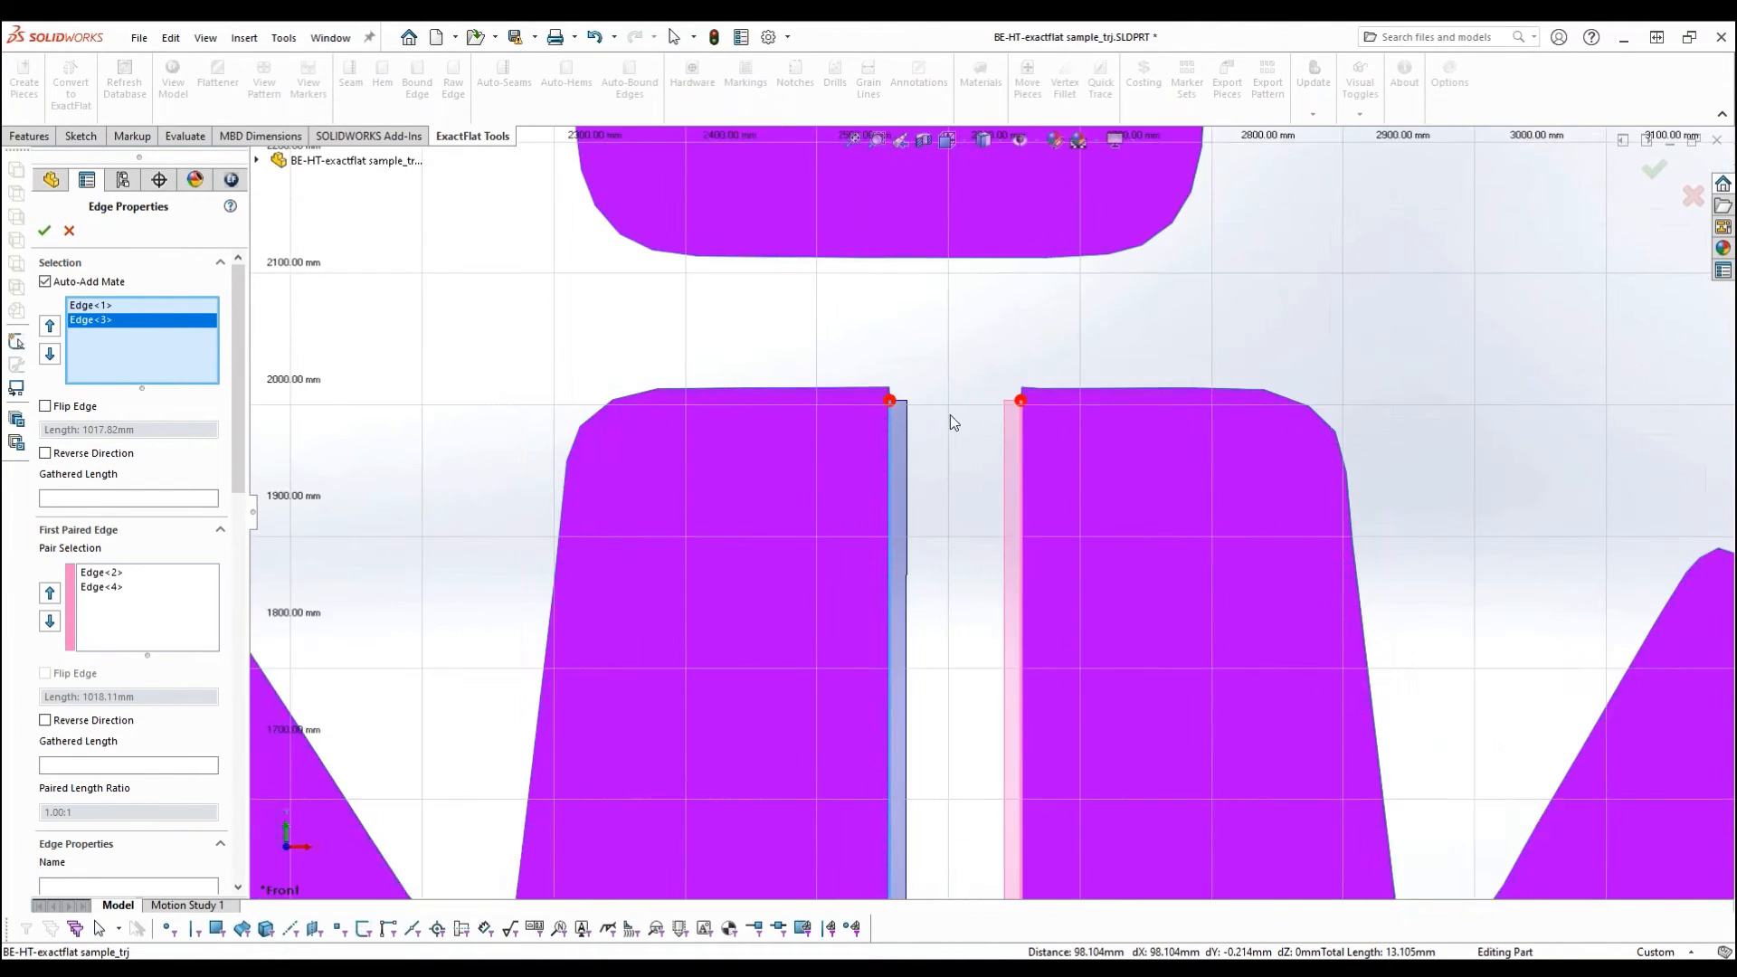
scroll(863, 489, "down", 3)
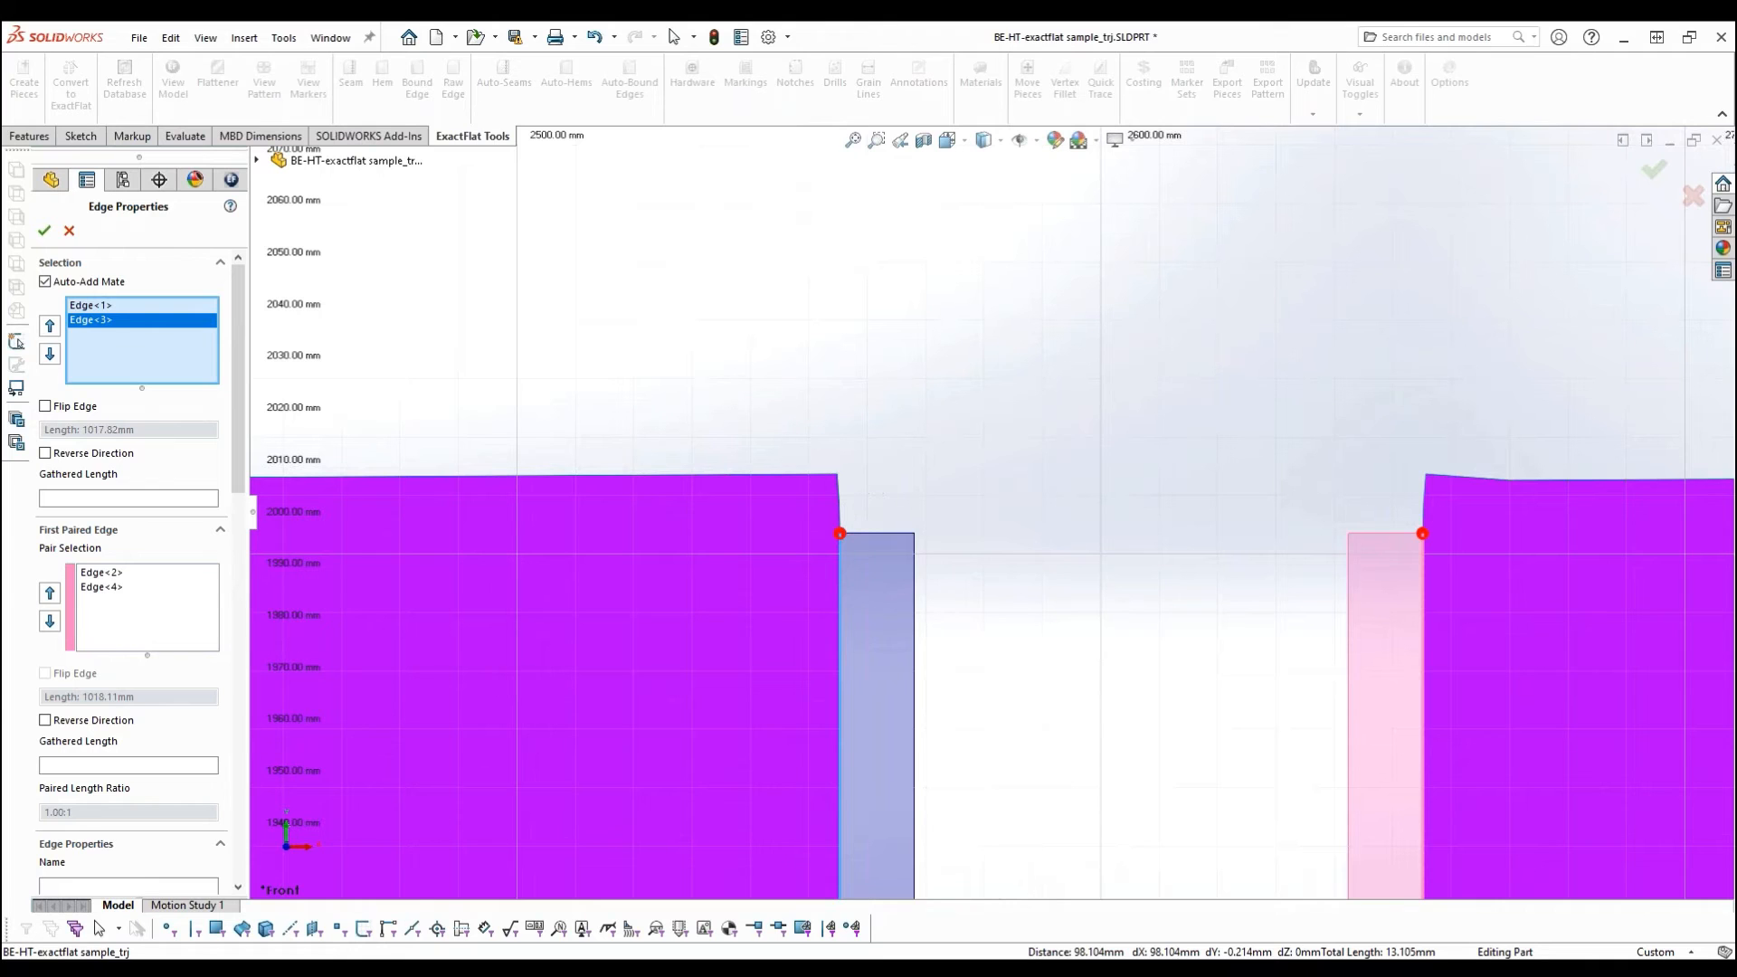
left_click(839, 507)
scroll(989, 643, "up", 8)
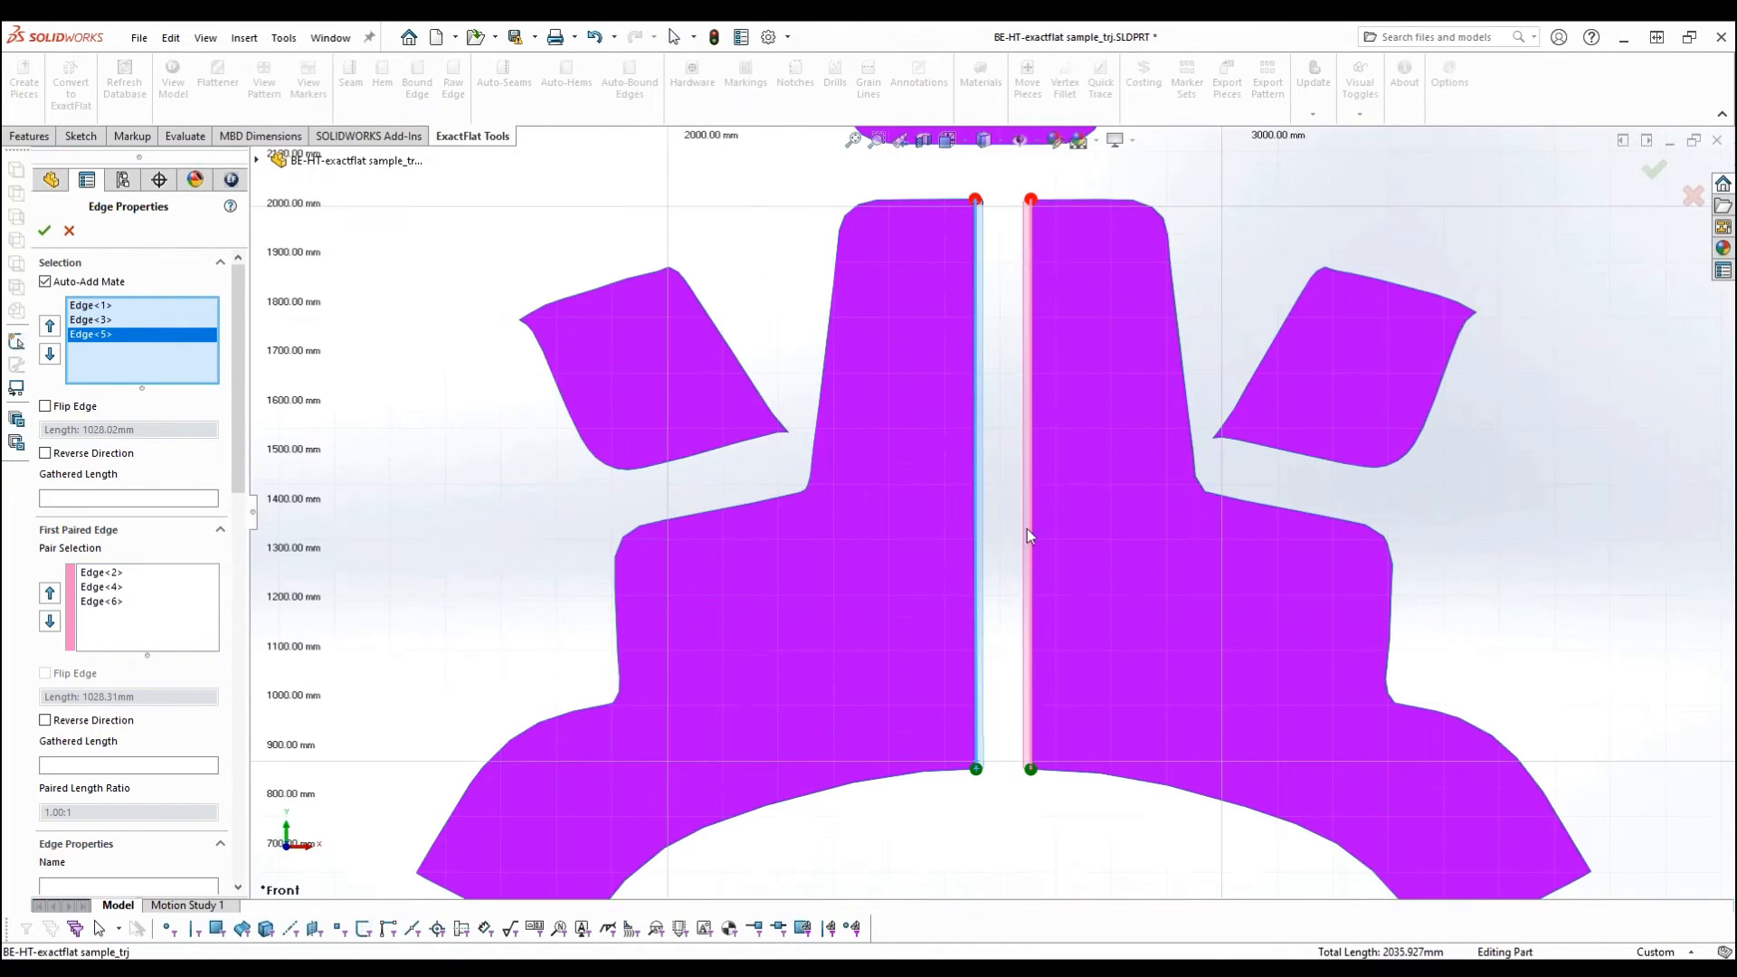
middle_click_drag(996, 488, 943, 520, "ctrl")
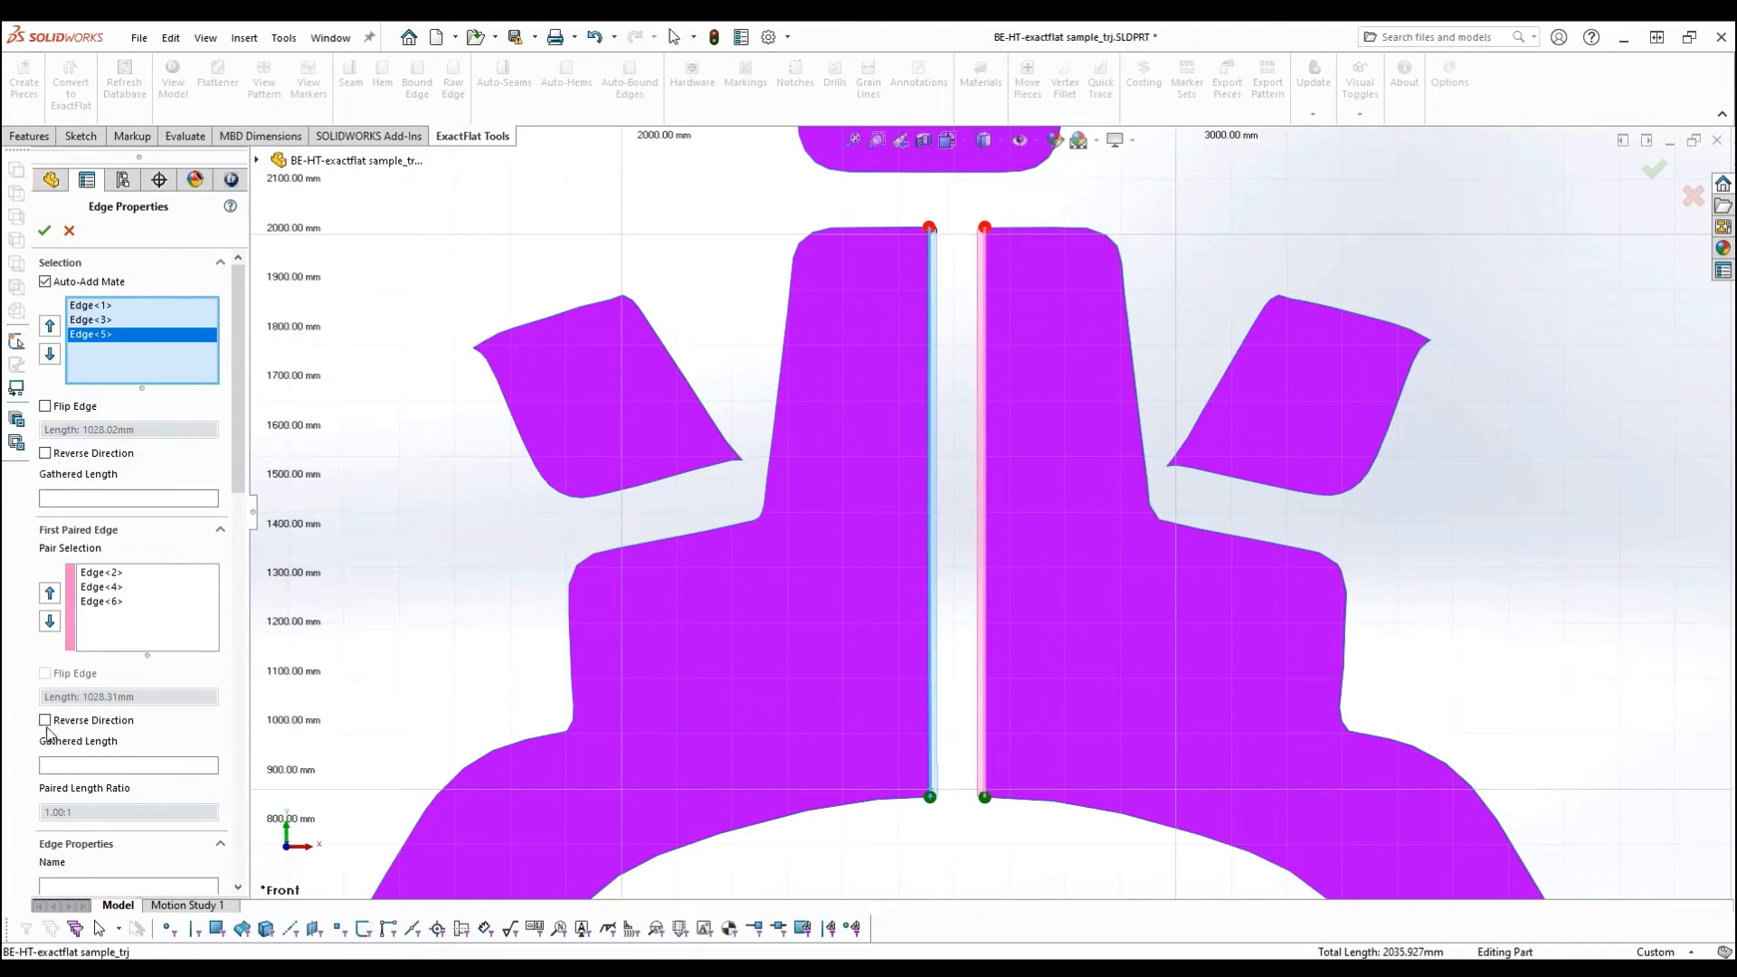
- Try reversing the edge direction and applying the Join 6mm and Join 8mm seam types to the paired edges
left_click(46, 455)
left_click(45, 454)
left_click_drag(240, 291, 279, 511)
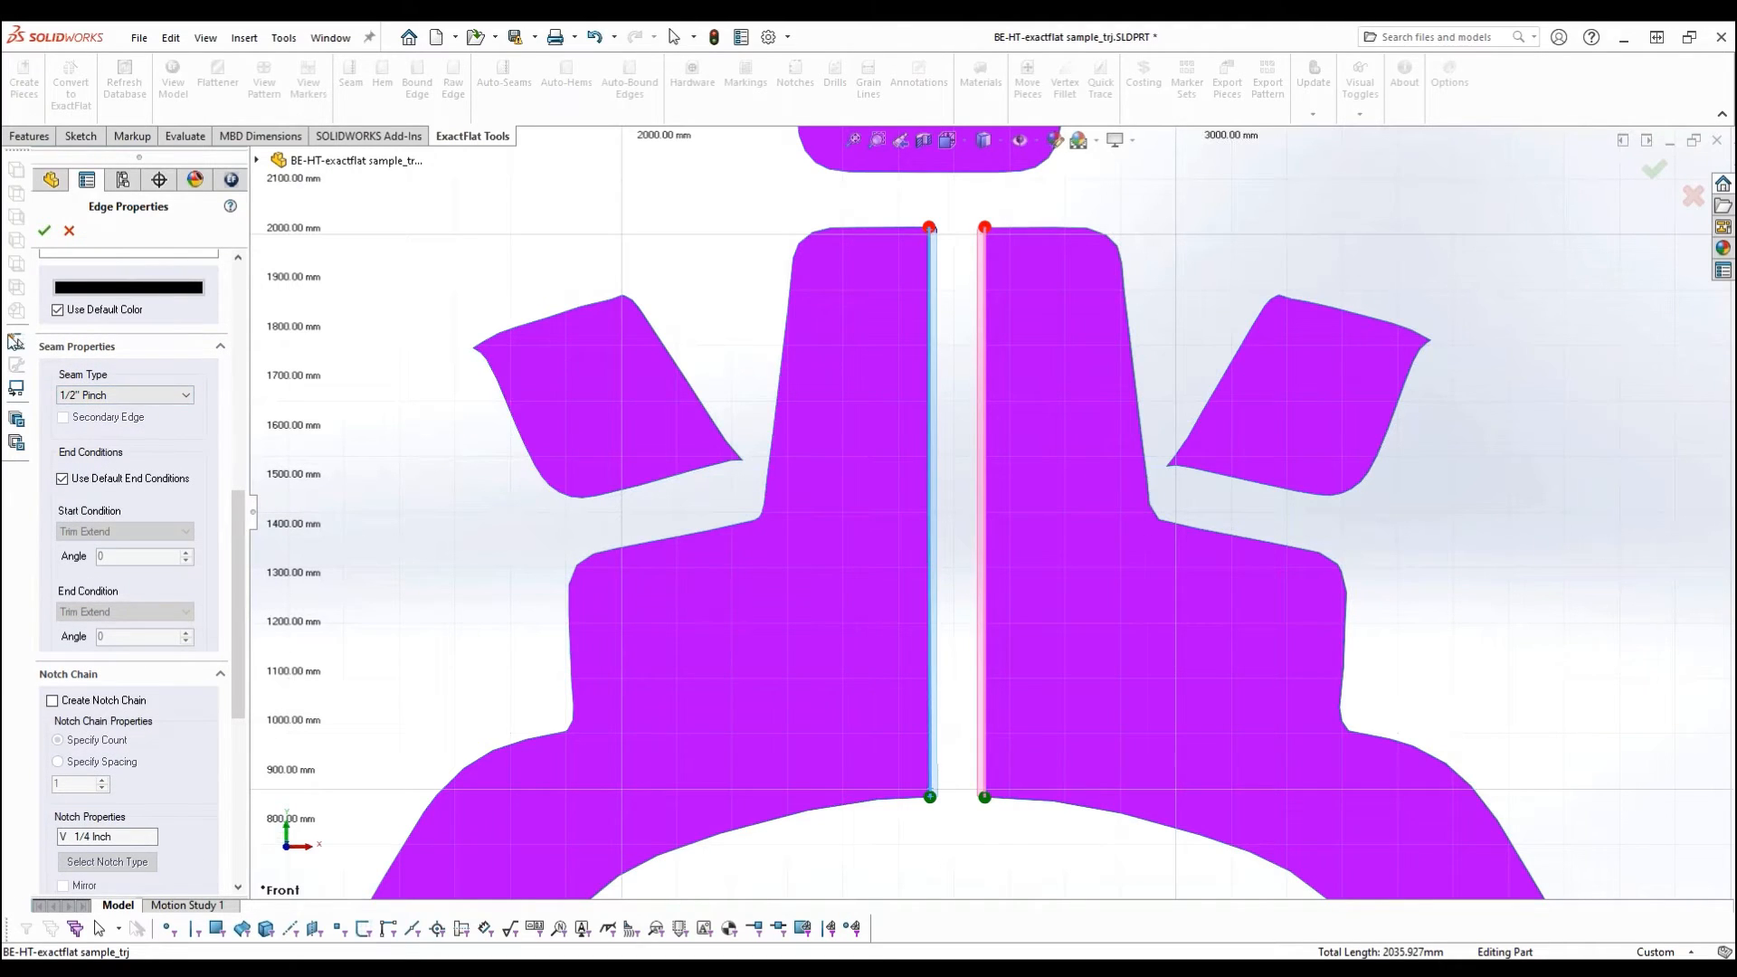
left_click(106, 397)
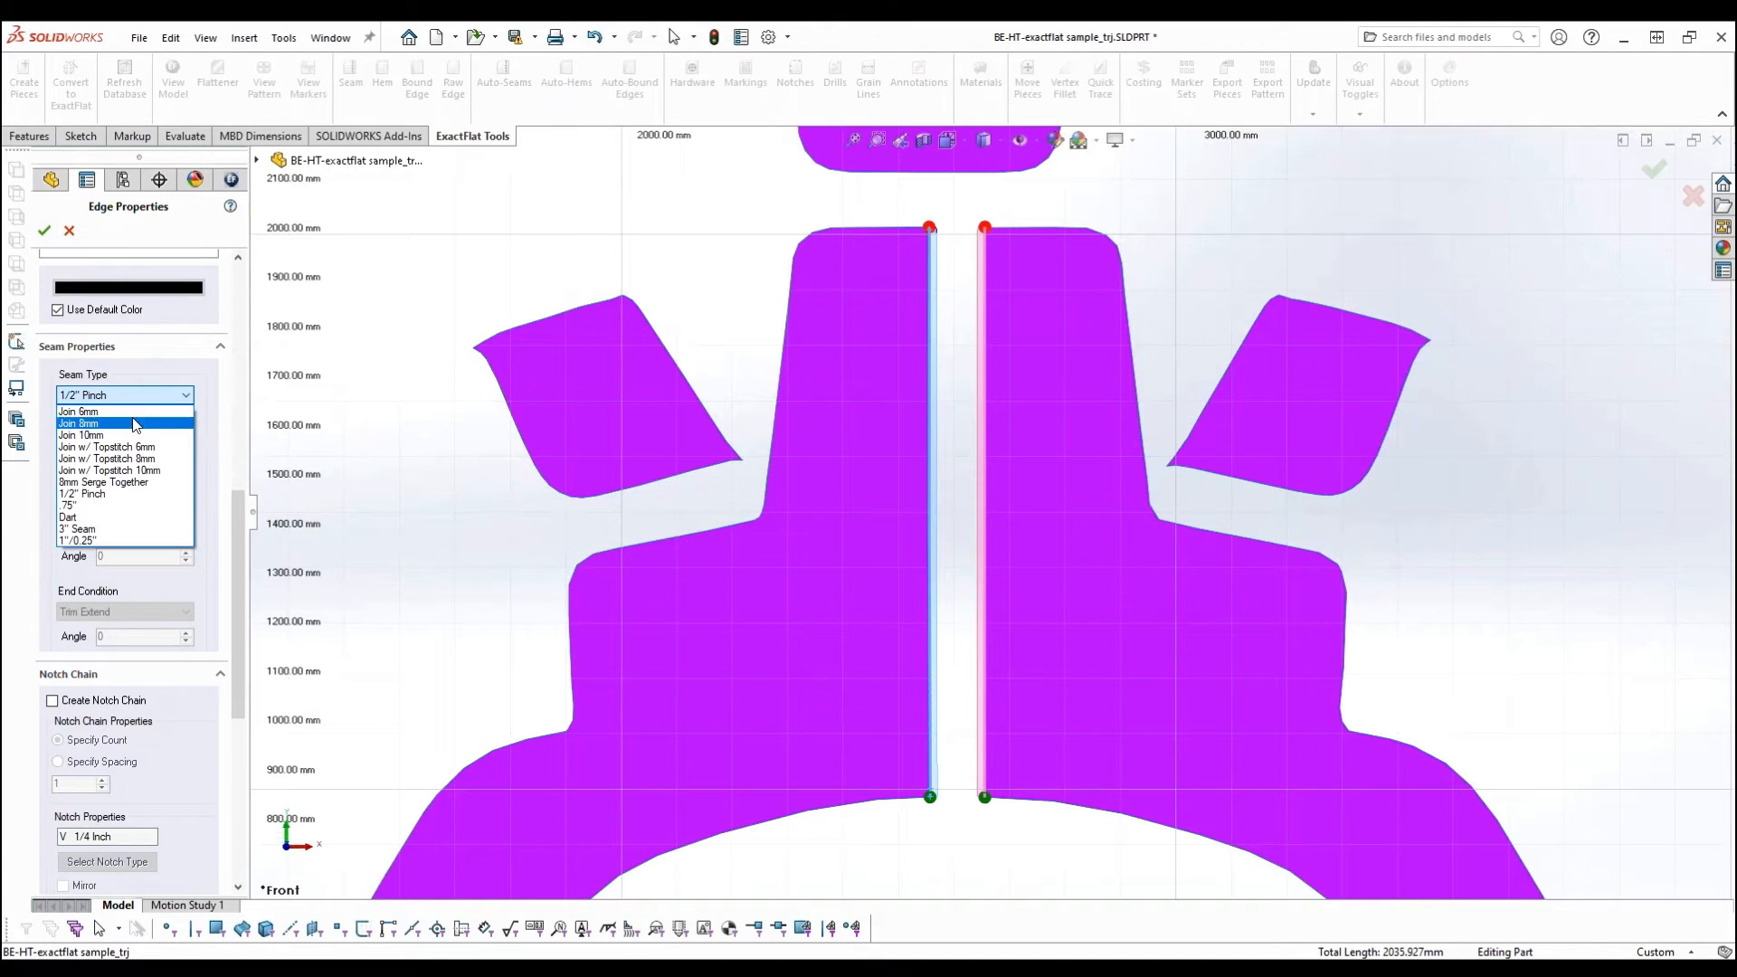
left_click(107, 414)
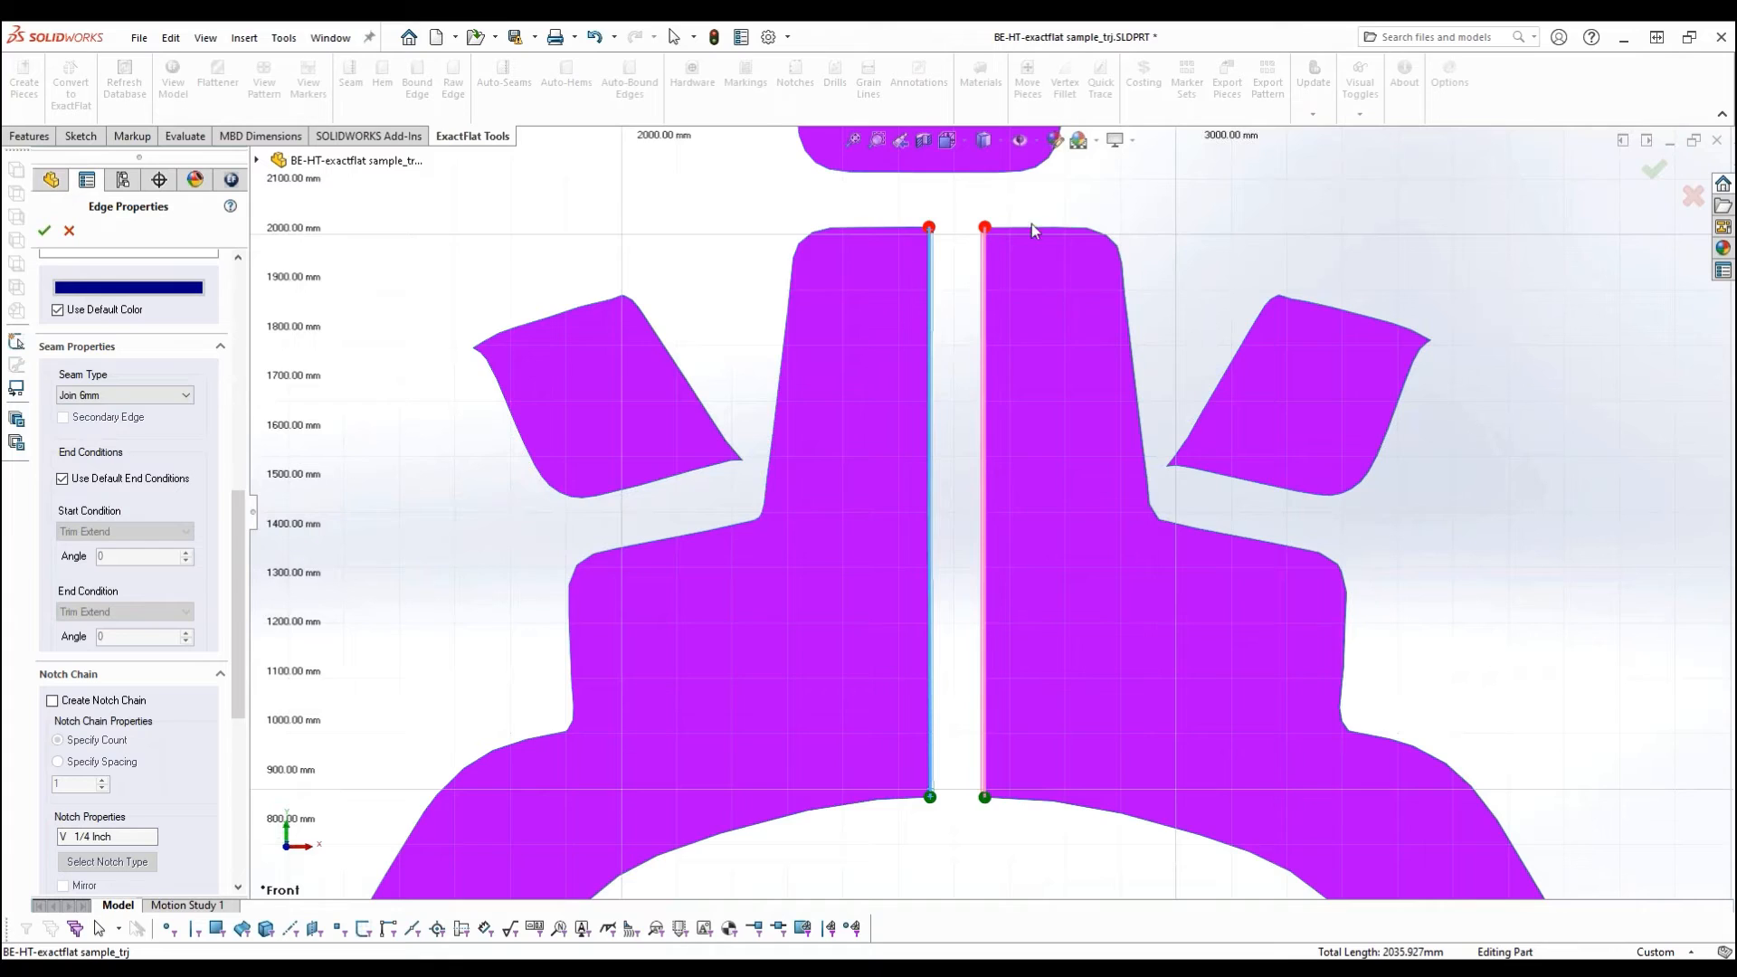
scroll(882, 362, "down", 8)
scroll(860, 399, "down", 1)
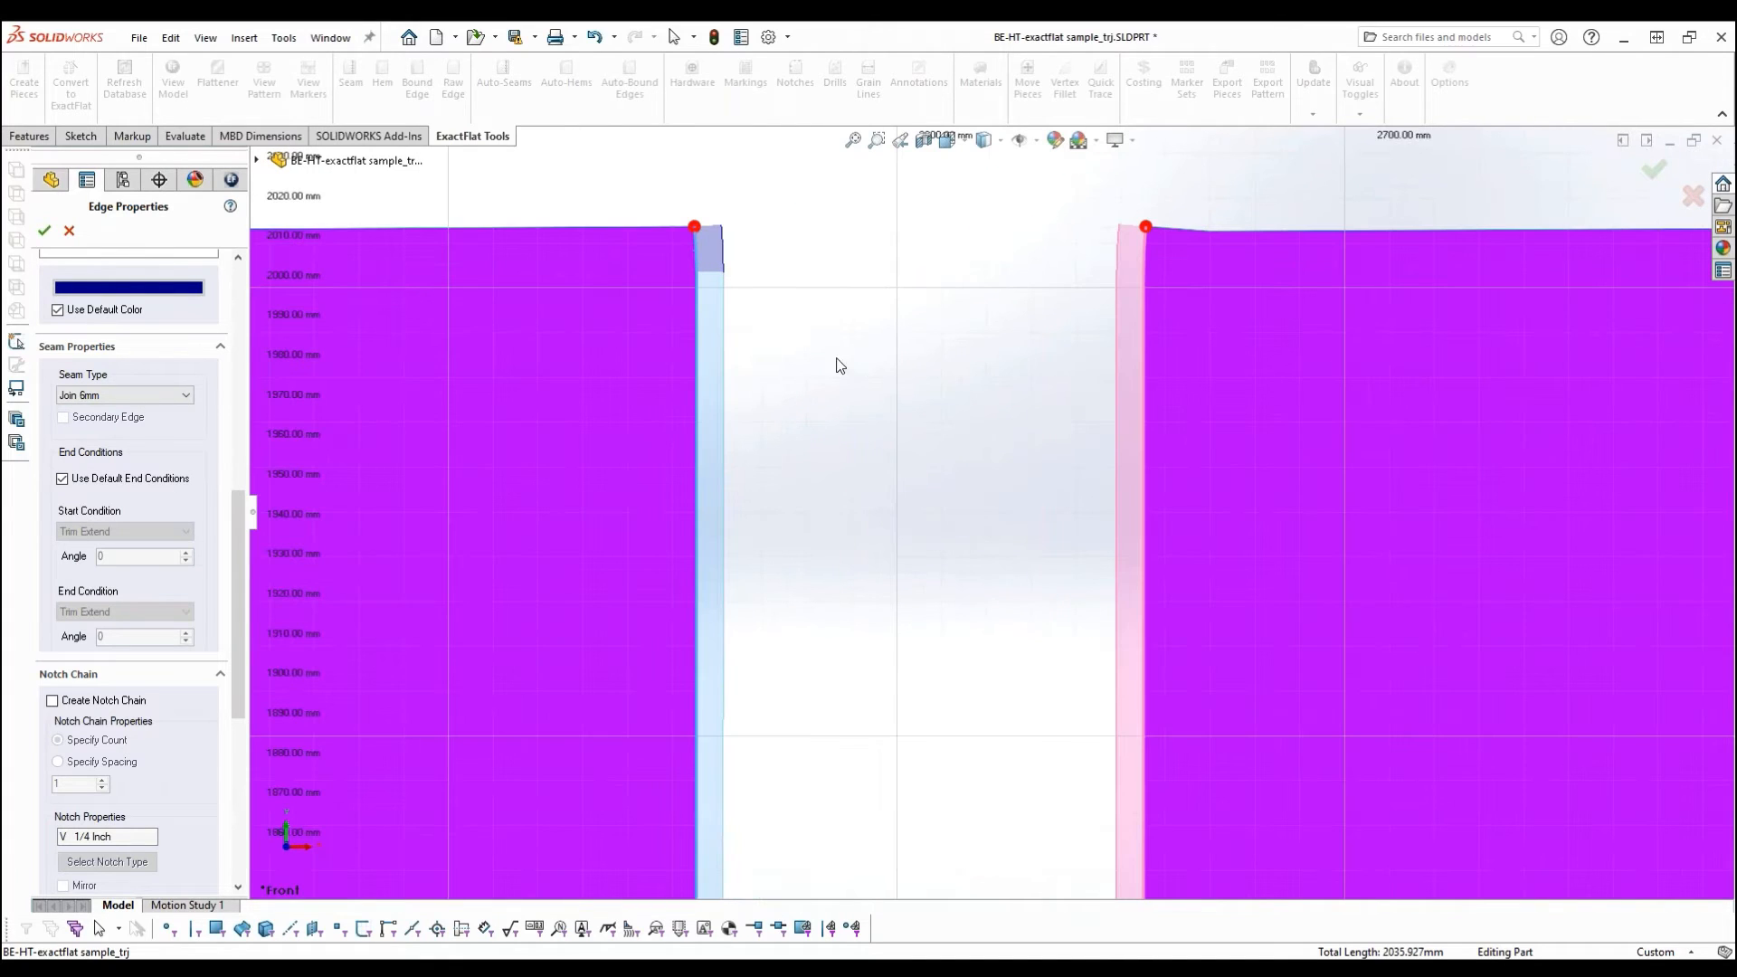
left_click(128, 395)
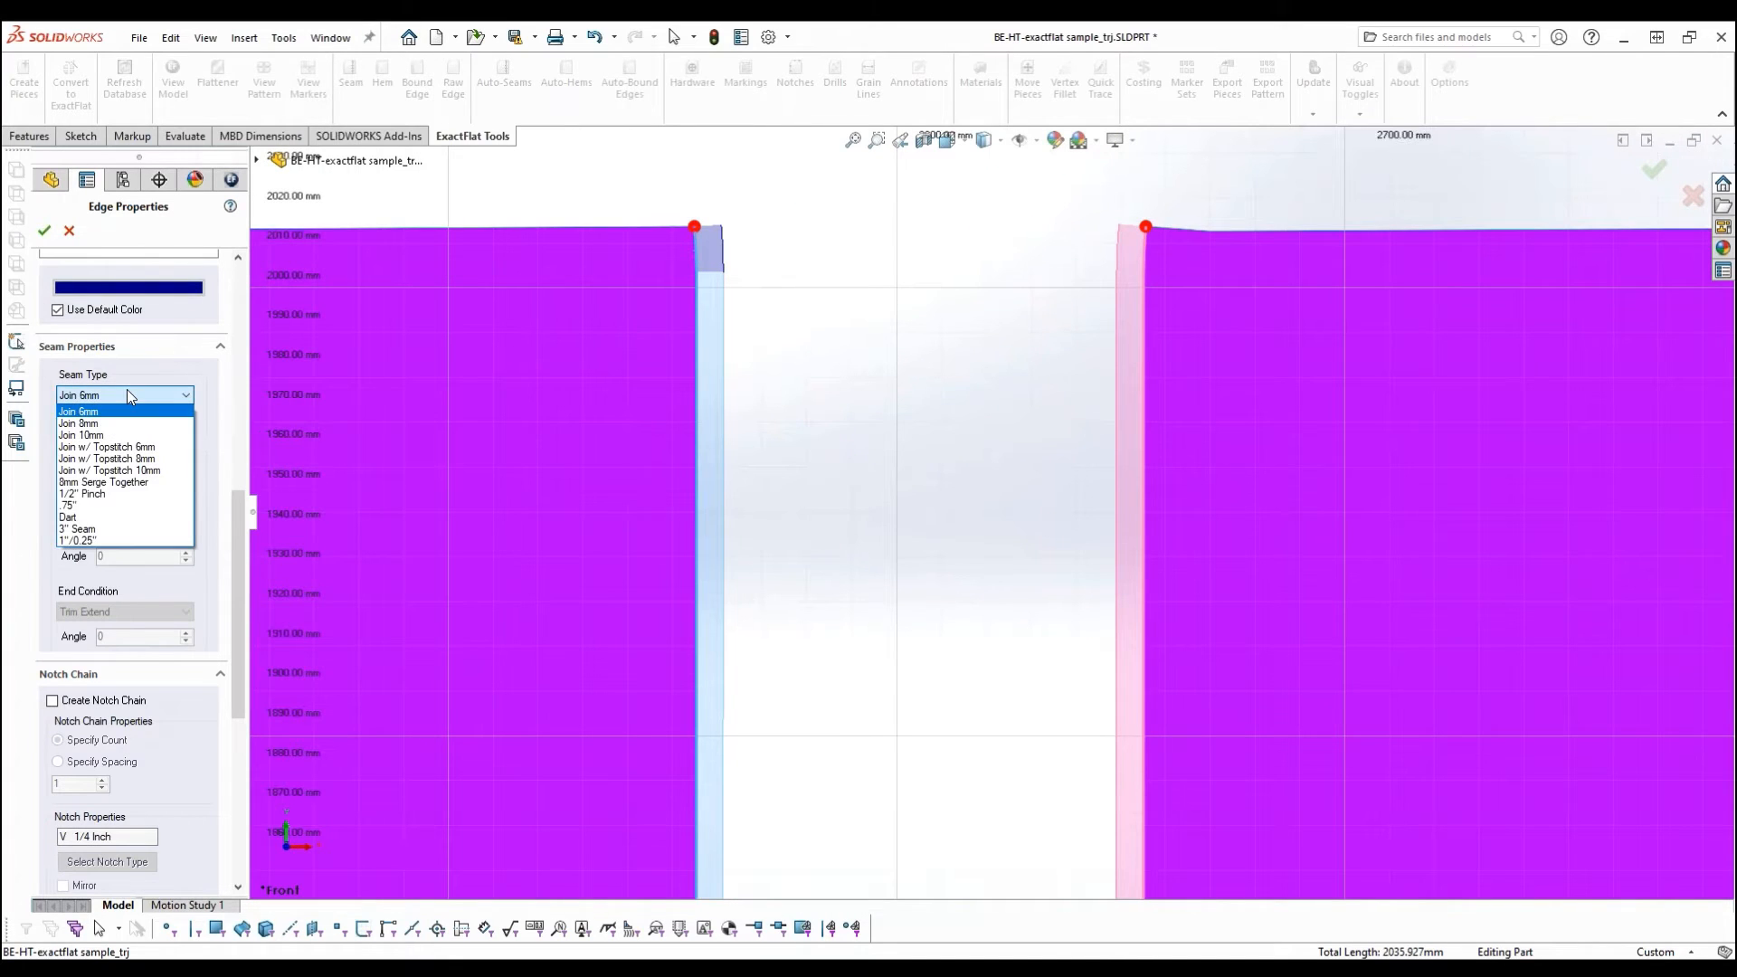
left_click(91, 424)
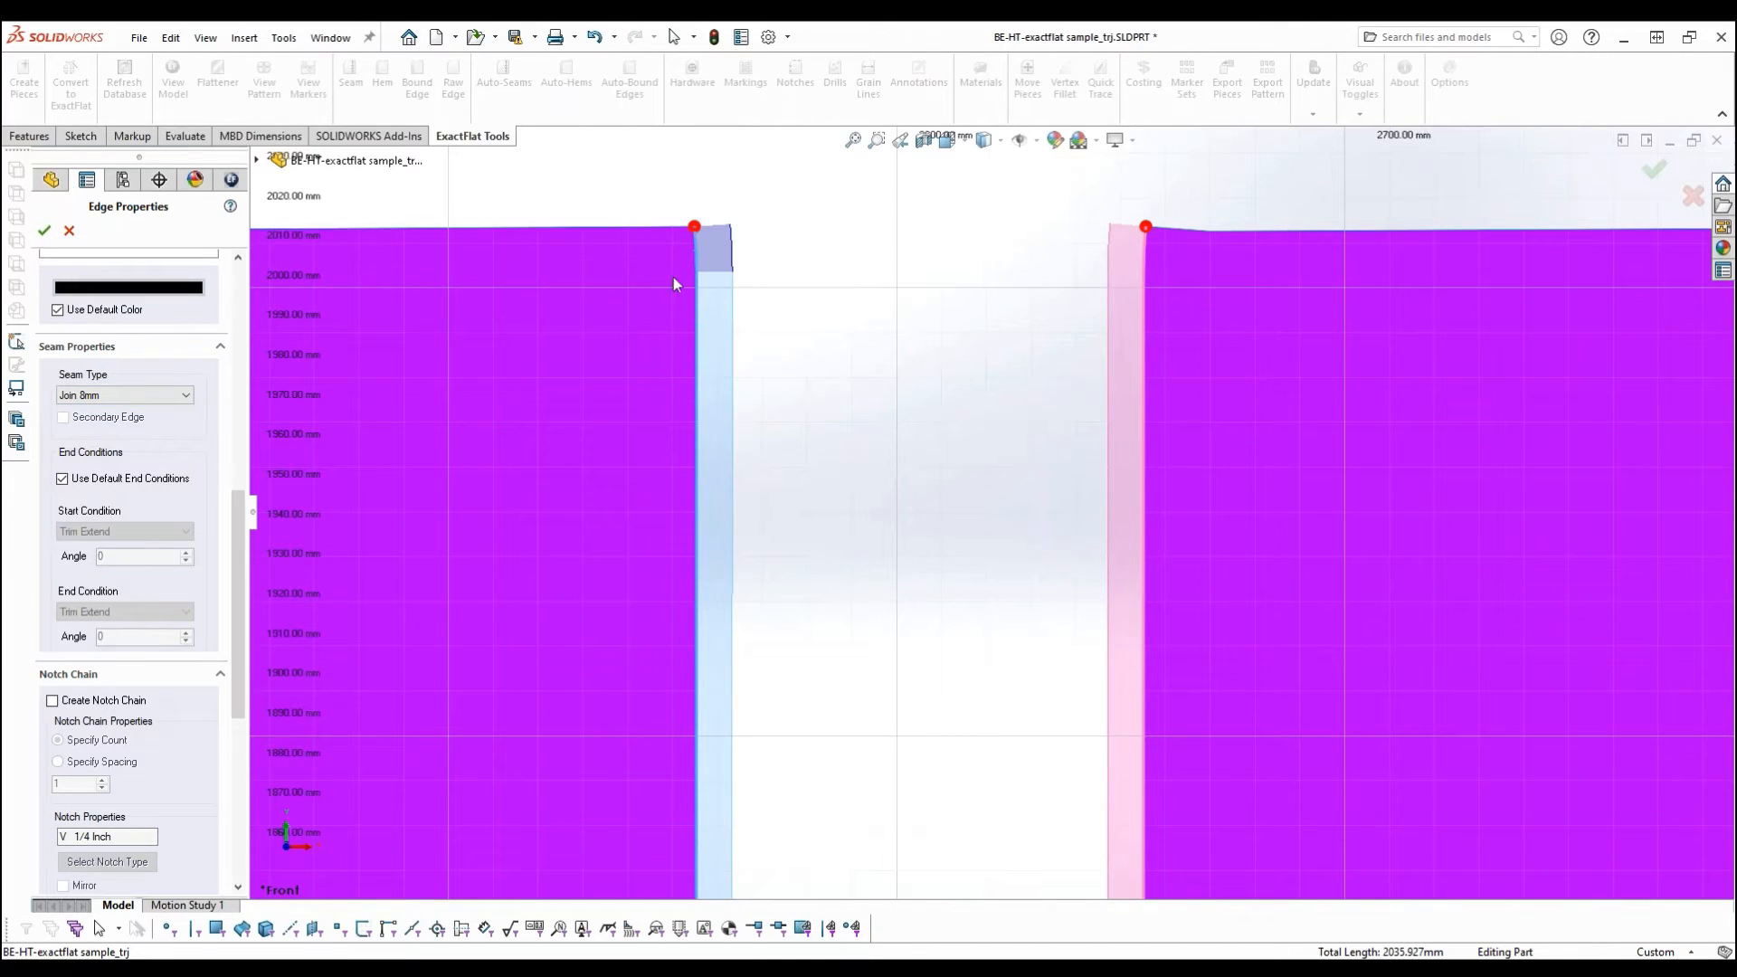
- Set the seam type to Join 10mm and create a mirrored notch chain of 3 V 1/4 Inch notches
left_click(106, 395)
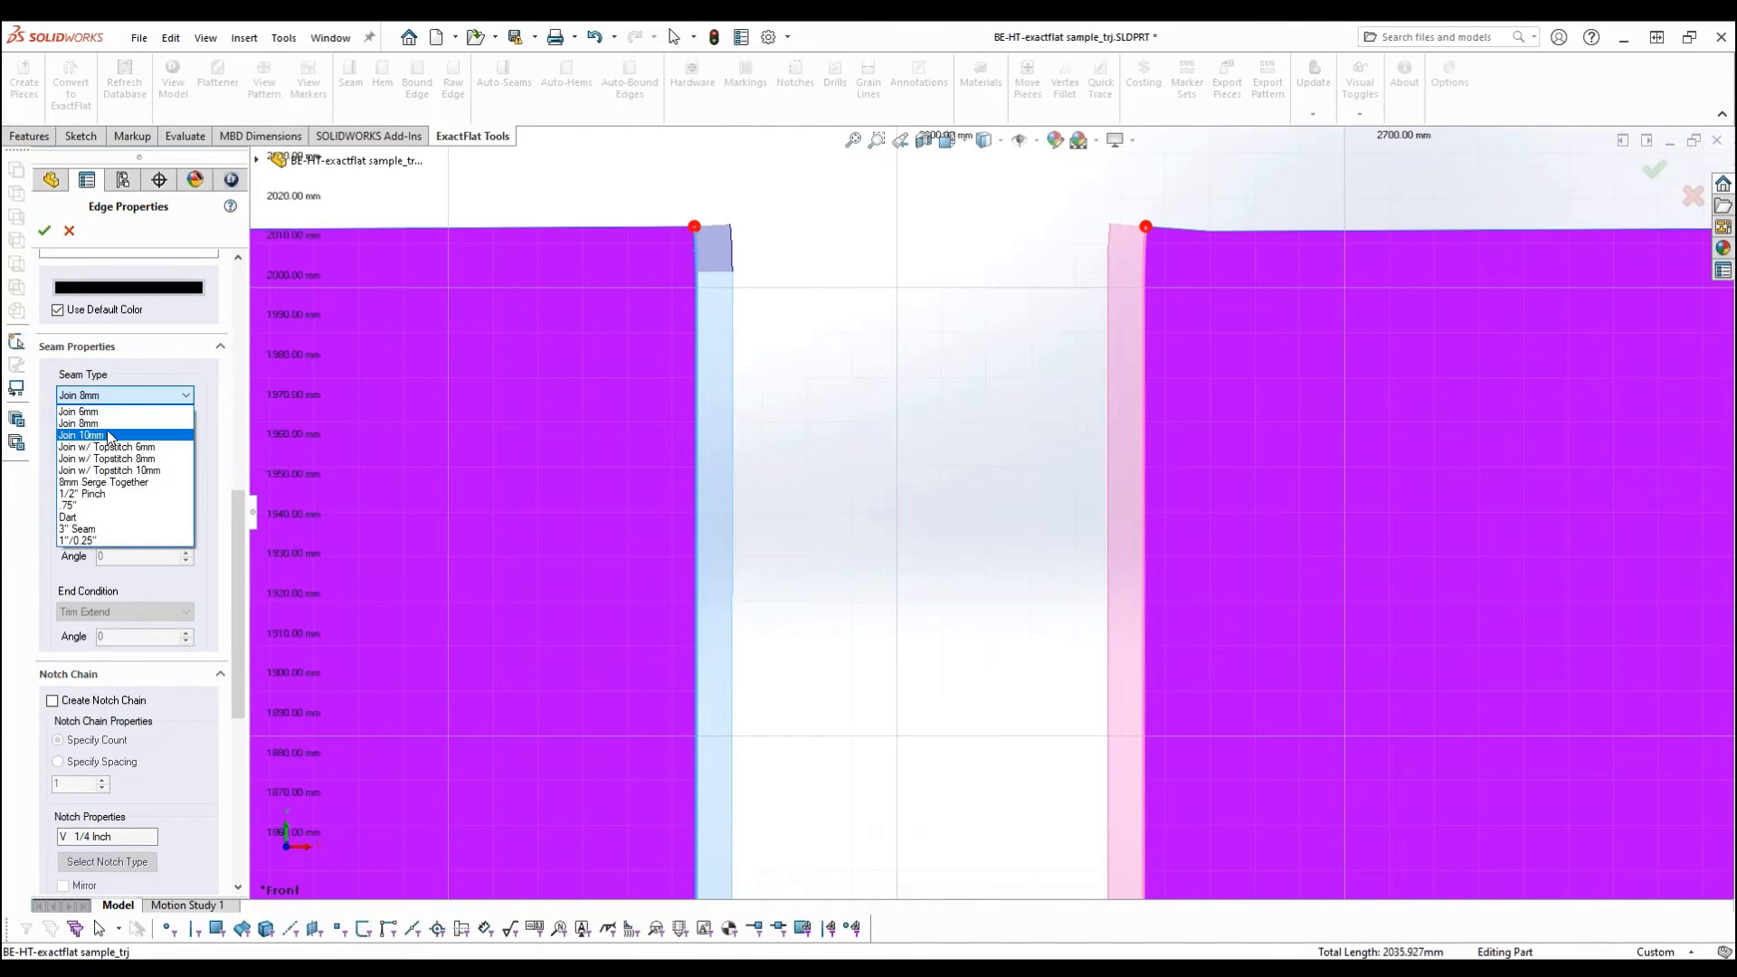
left_click(107, 431)
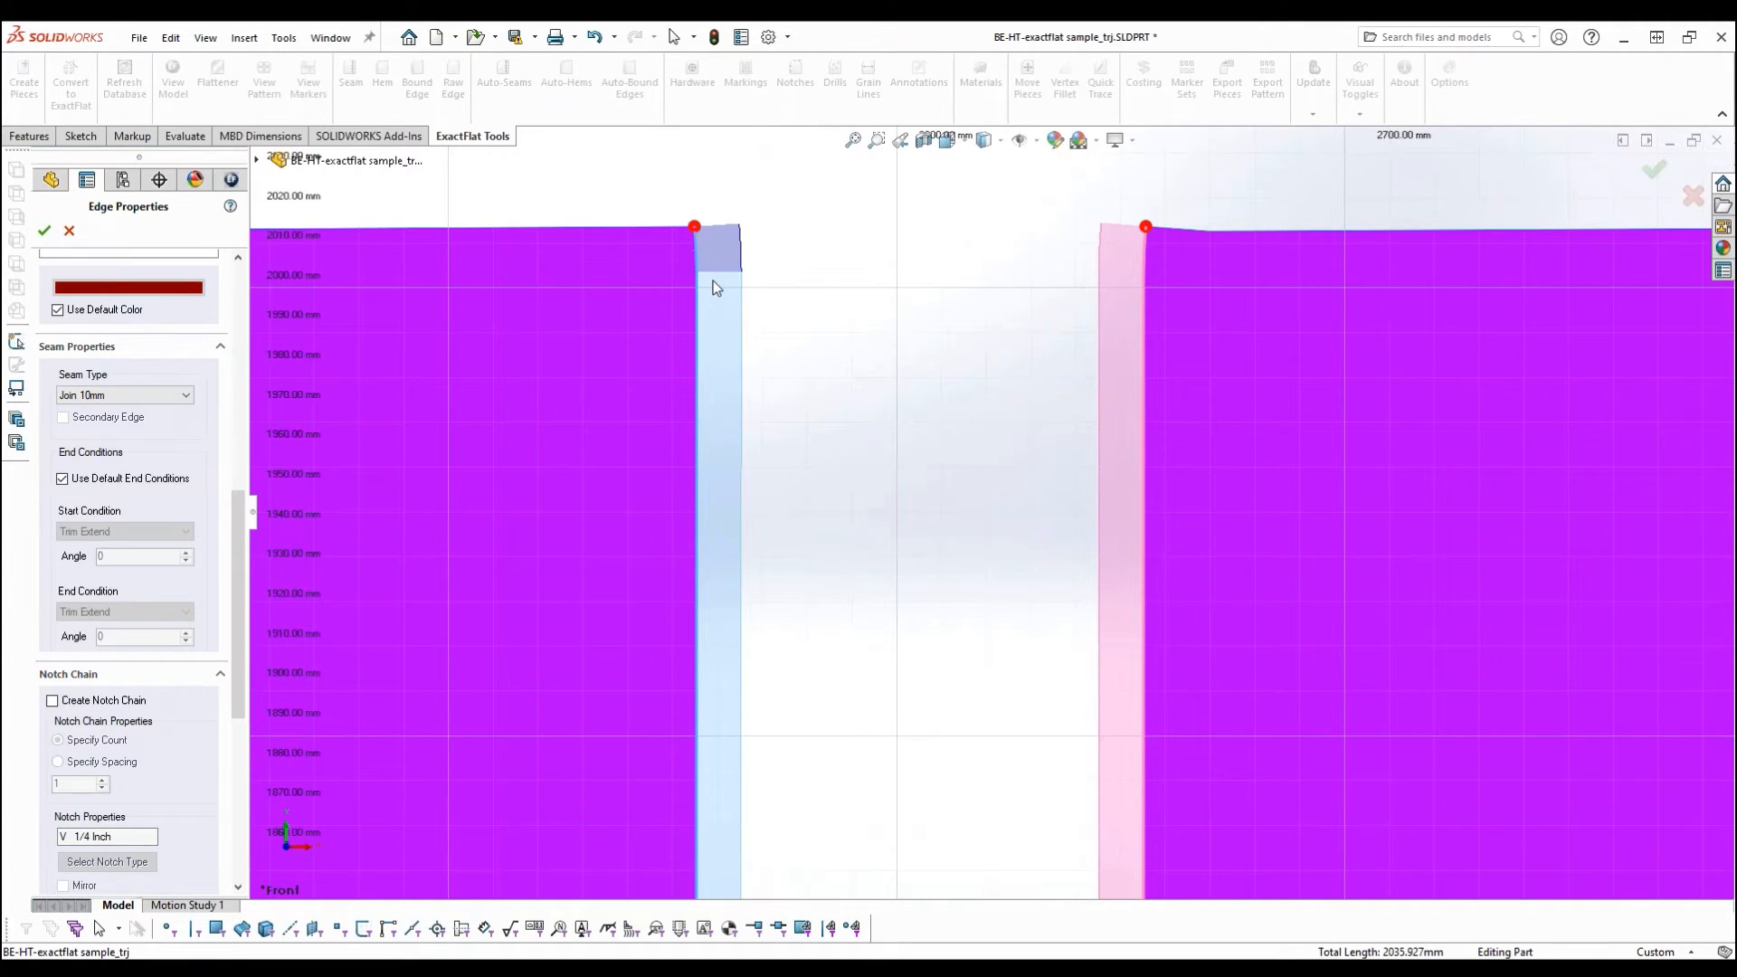
left_click_drag(243, 502, 235, 568)
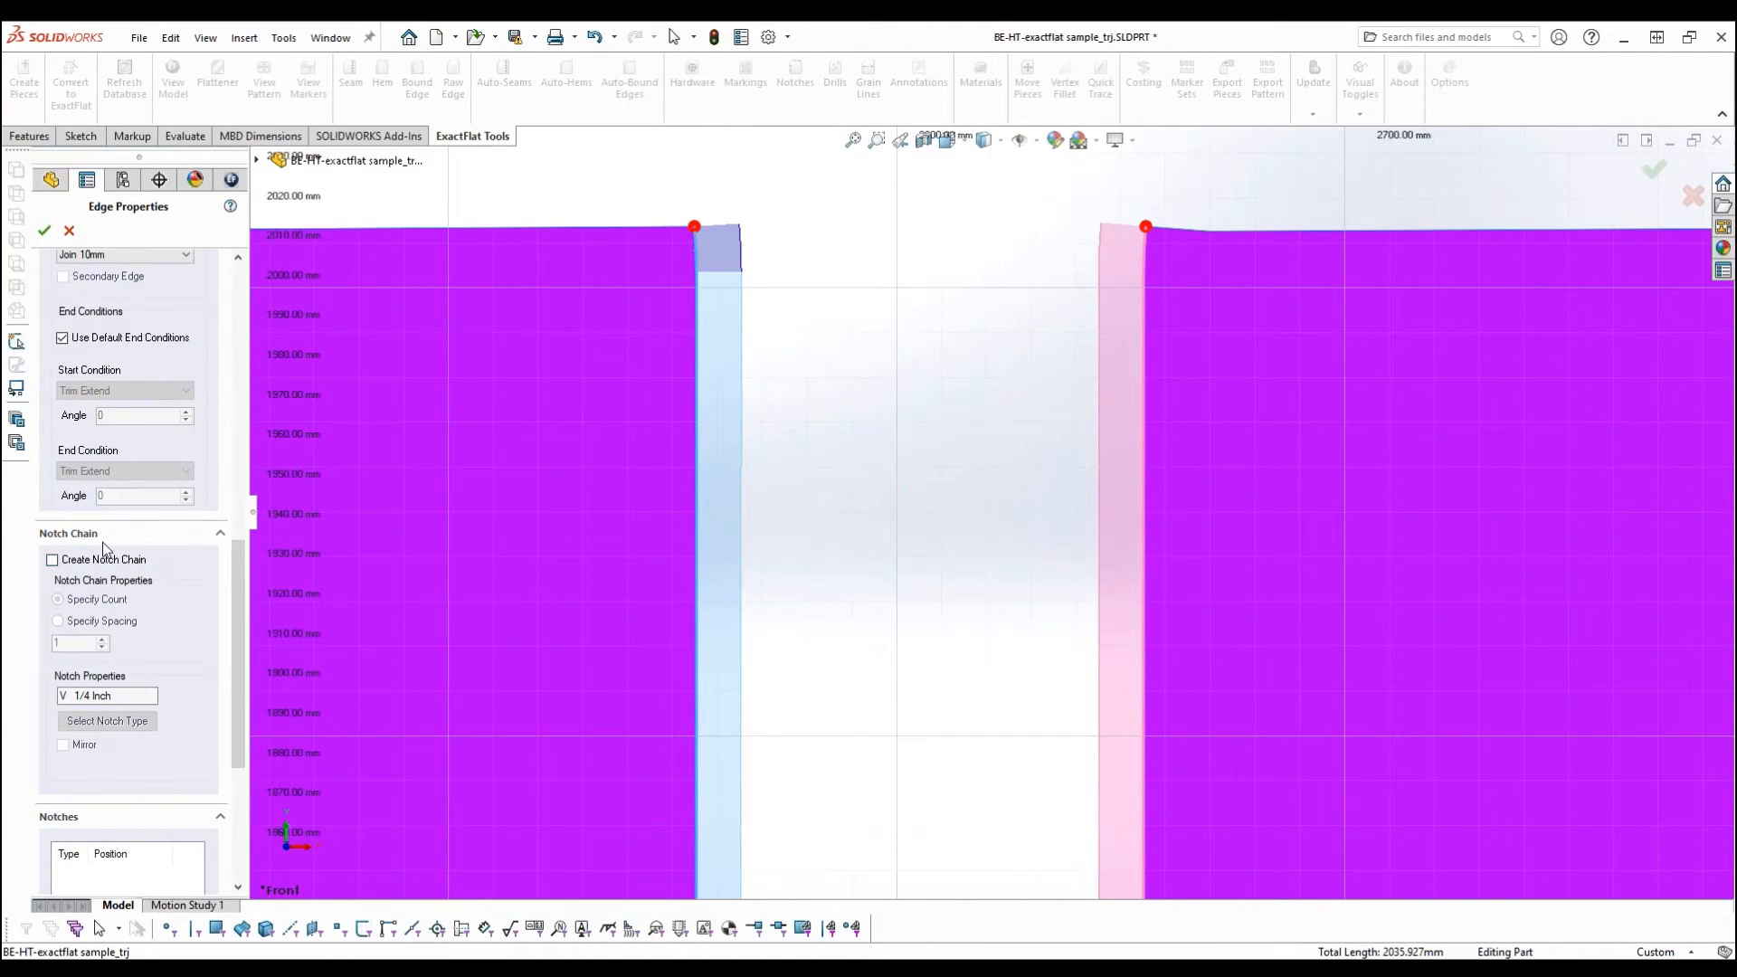
scroll(851, 546, "up", 5)
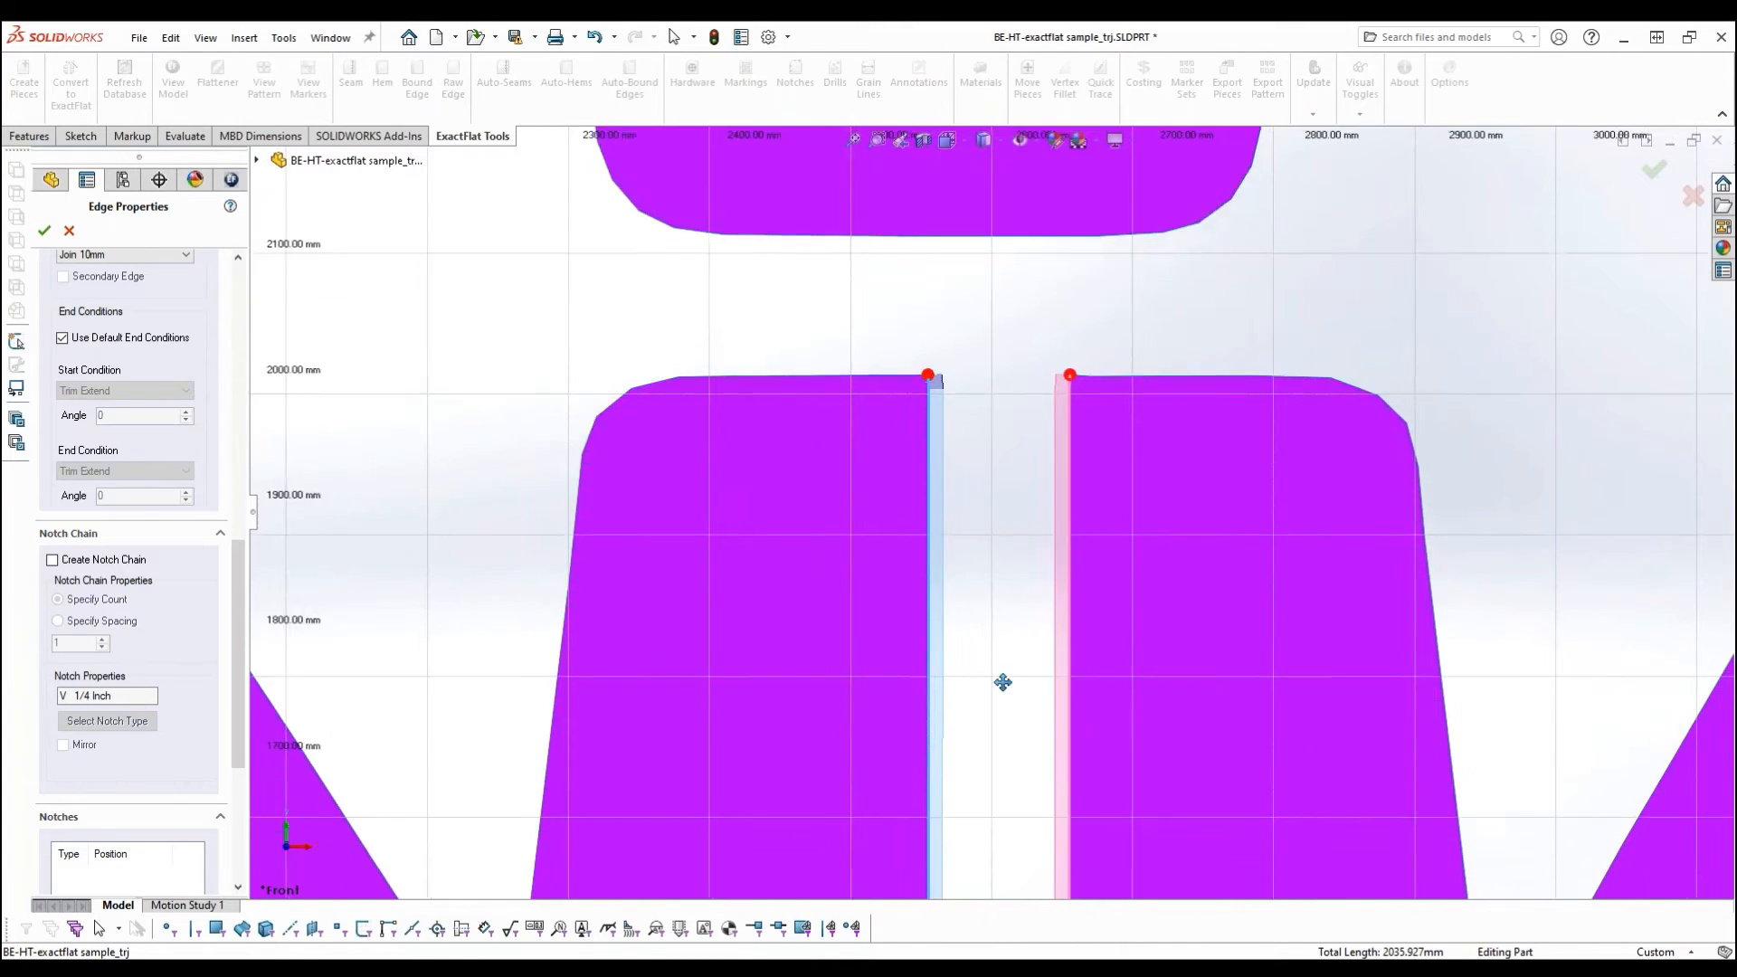
scroll(1001, 682, "up", 4)
middle_click_drag(977, 587, 975, 494, "ctrl")
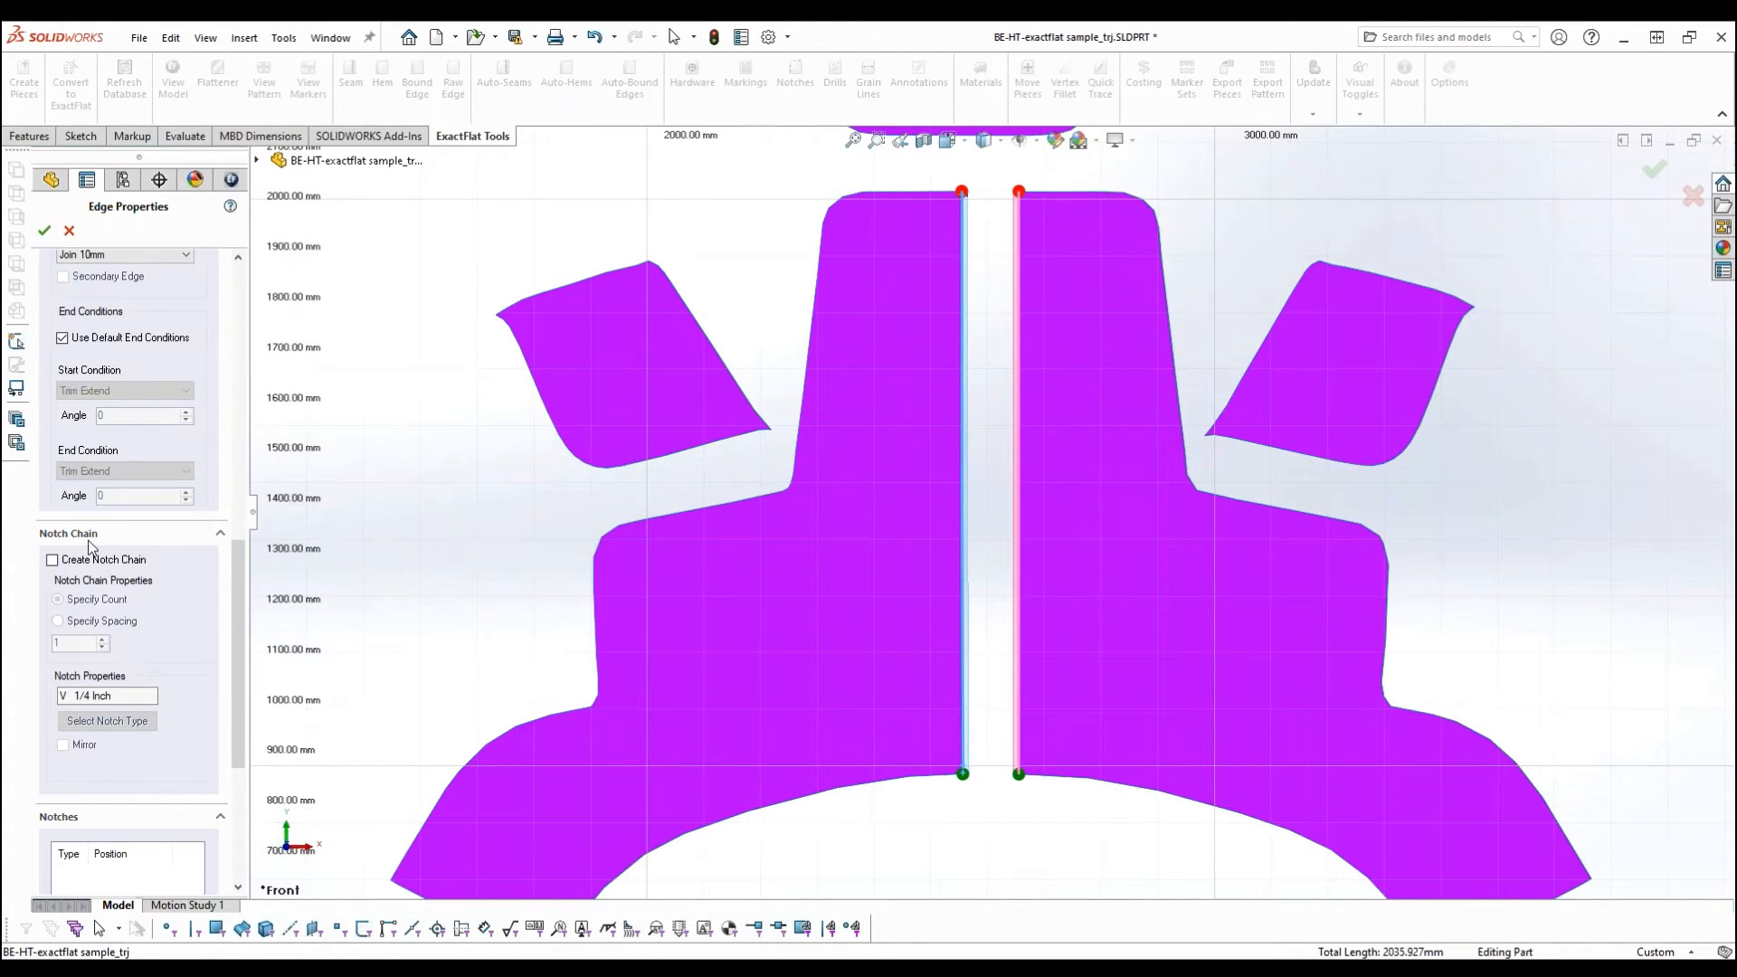
left_click(51, 561)
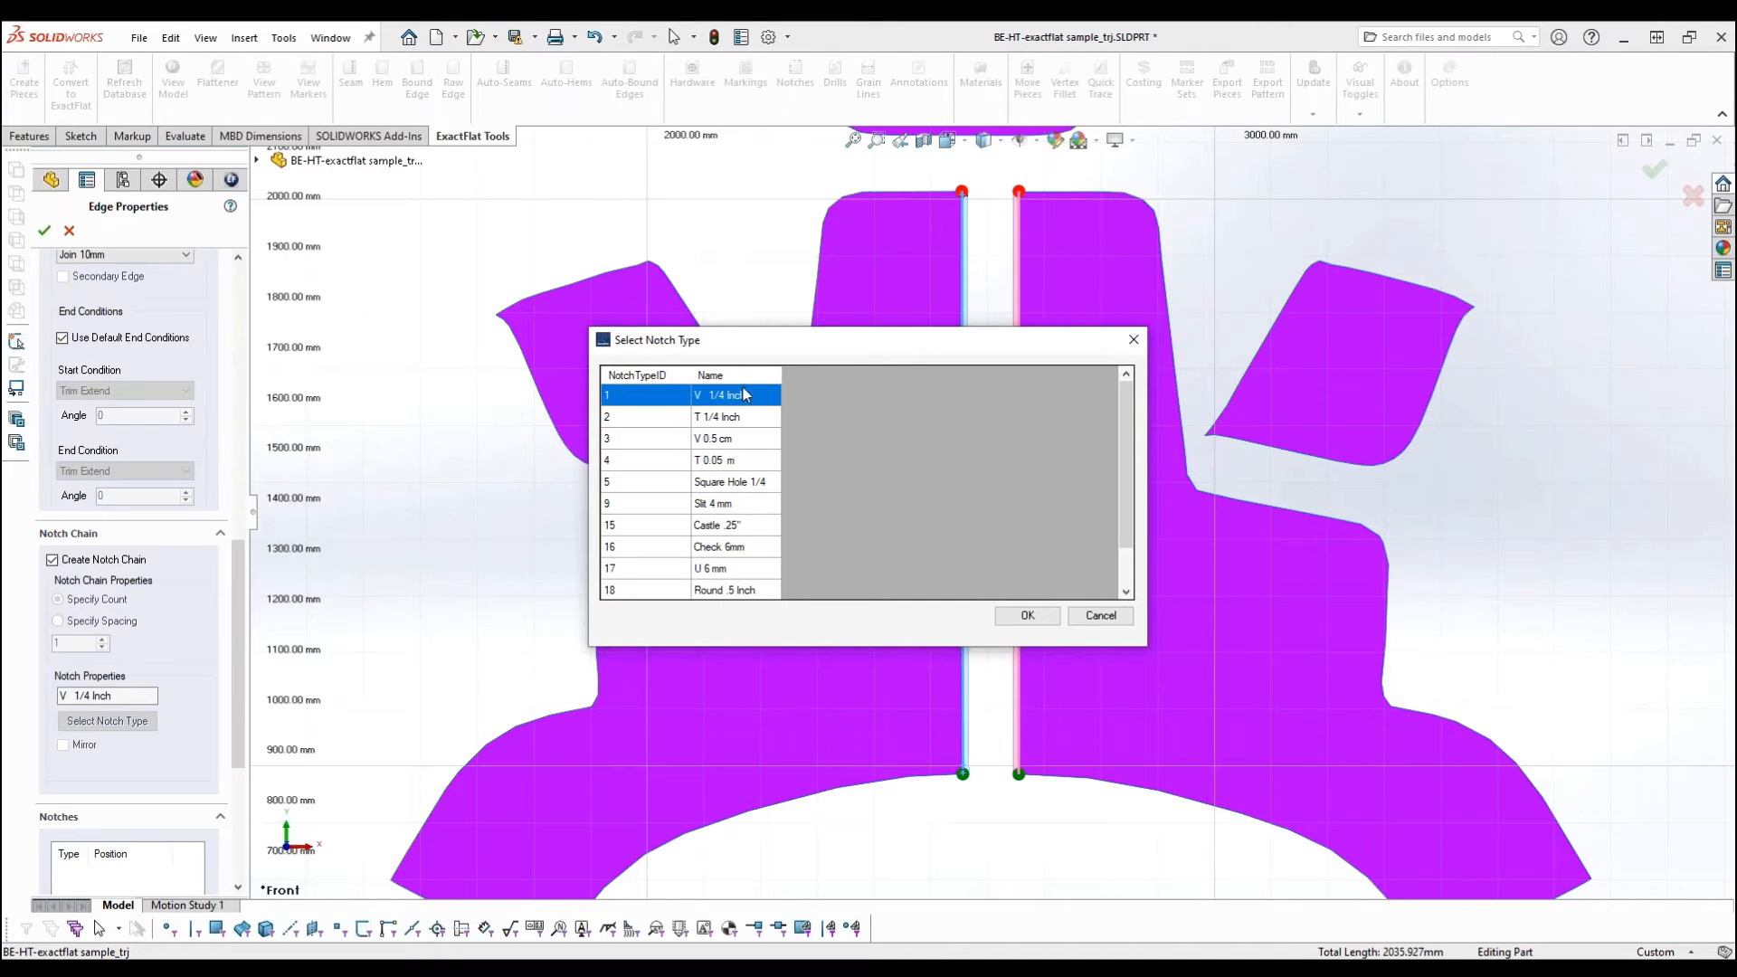
left_click(1030, 616)
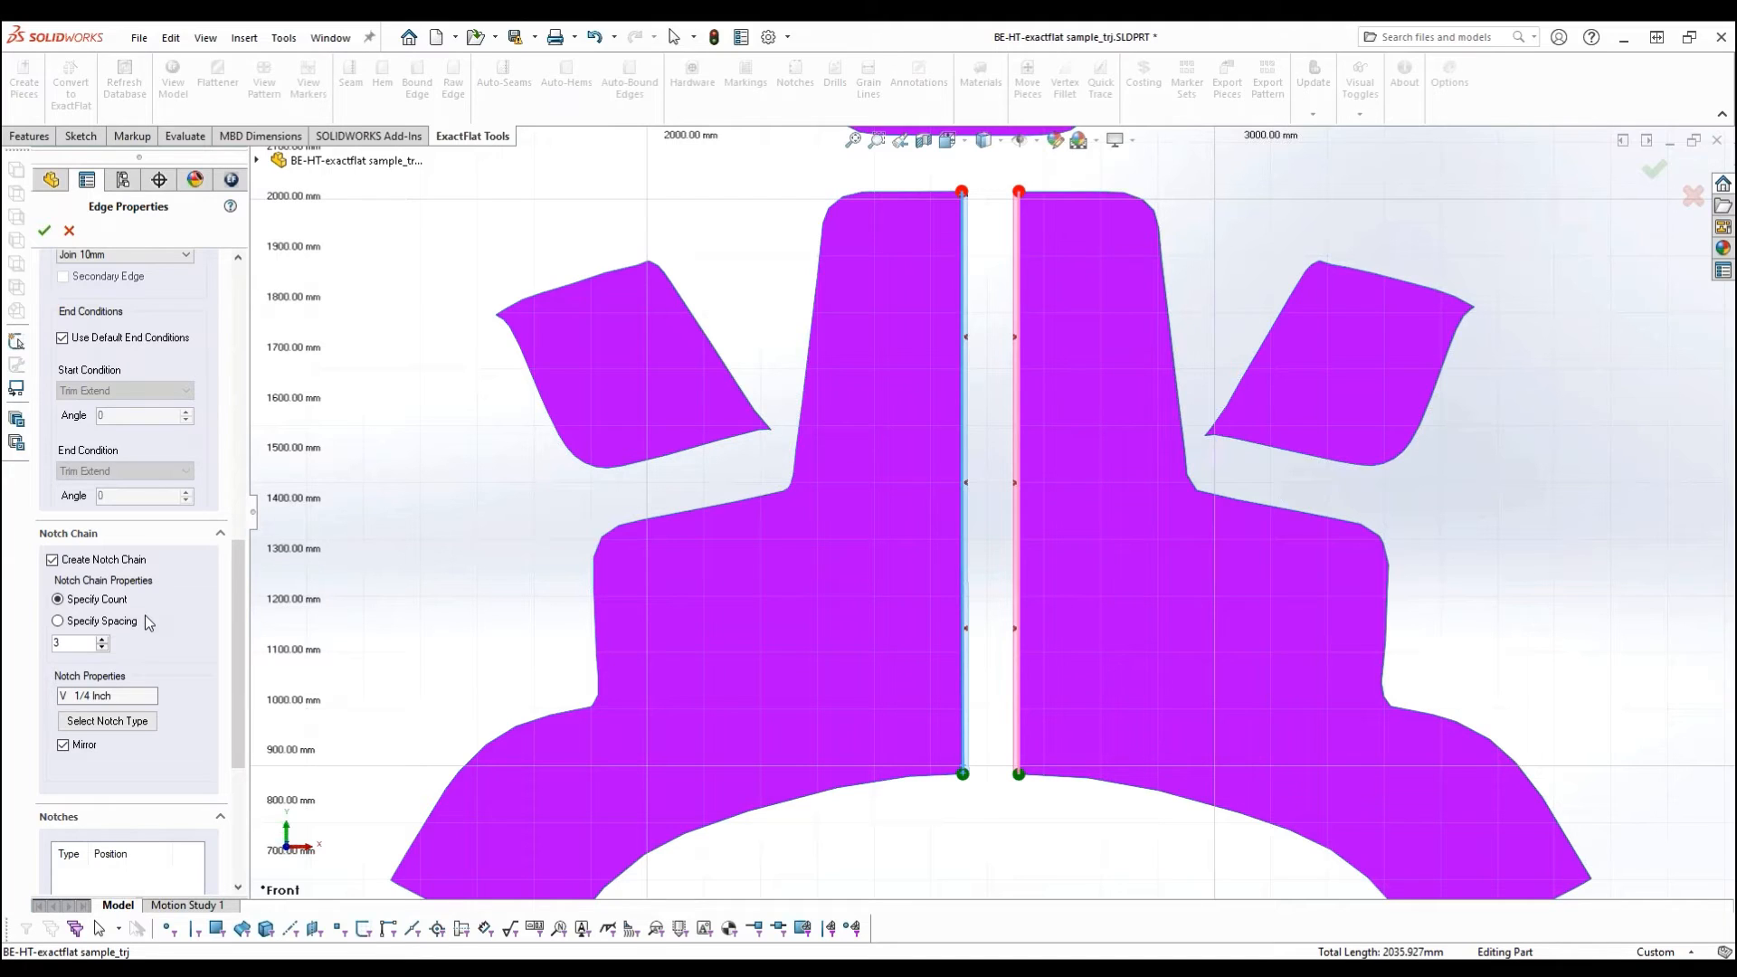
- Compare the notch chain's spacing option, return it to a specified count of 3 and accept the seam
left_click(57, 600)
left_click(58, 622)
left_click_drag(90, 644, 39, 648)
left_click(60, 600)
left_click(42, 232)
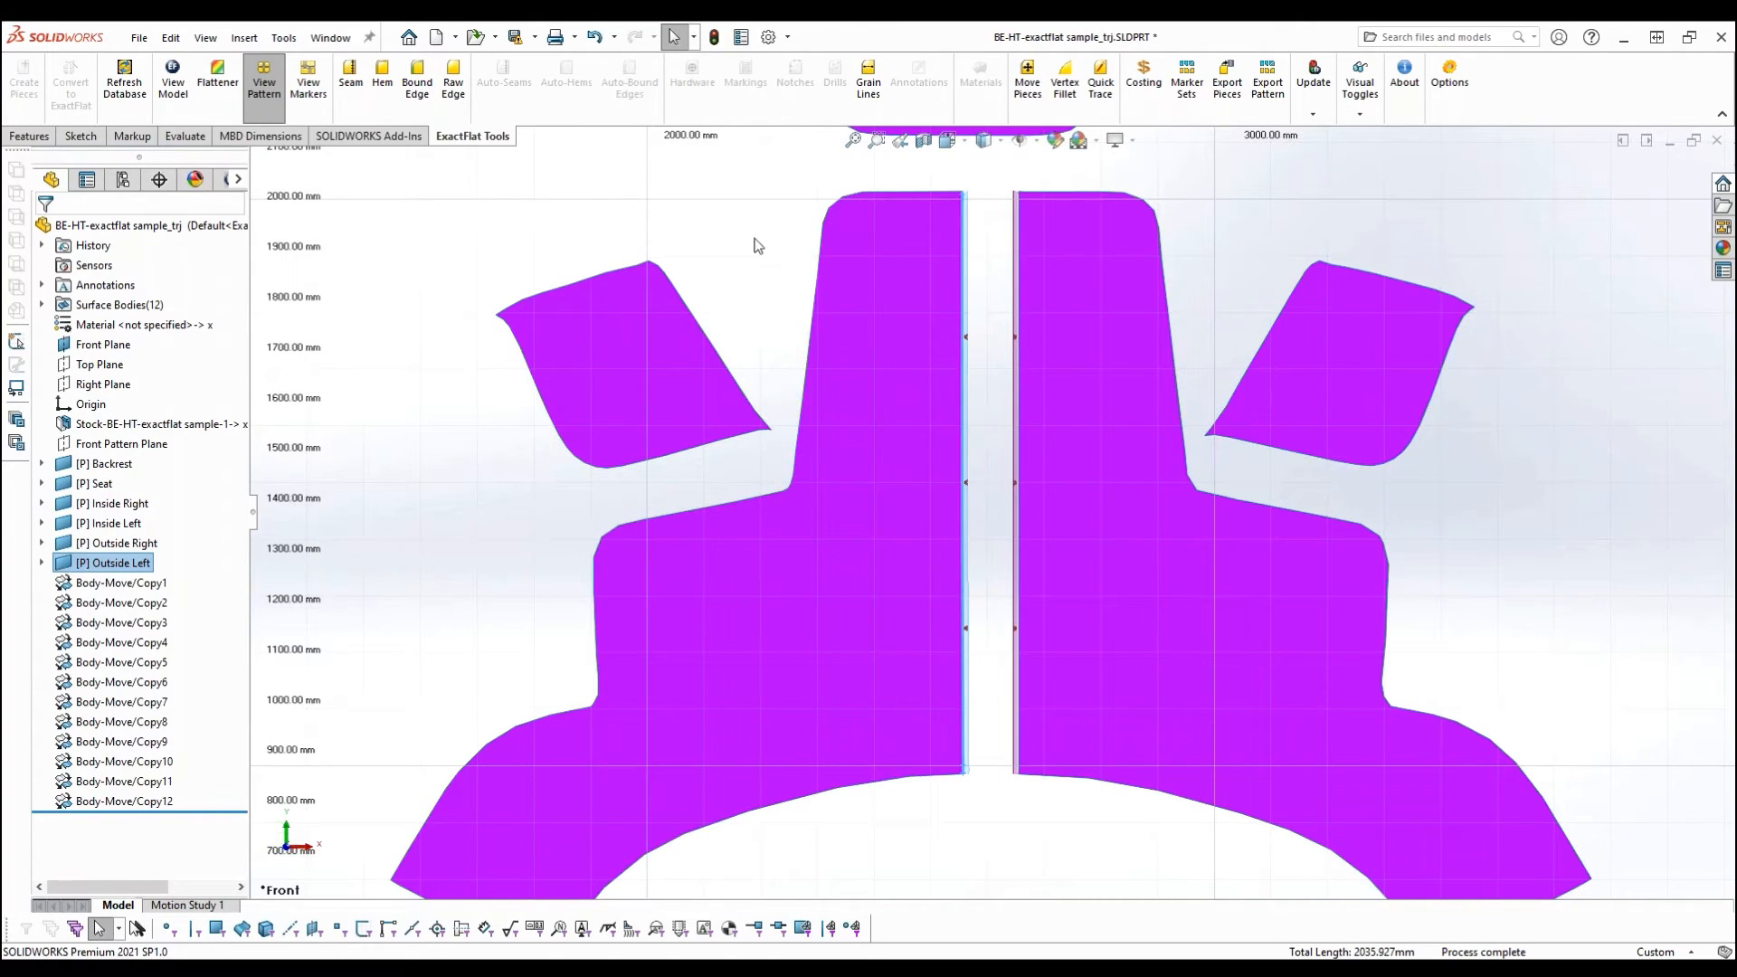
- Reopen the seam between the two outside pieces to check its paired edges, close it and clear the selection
left_click(352, 77)
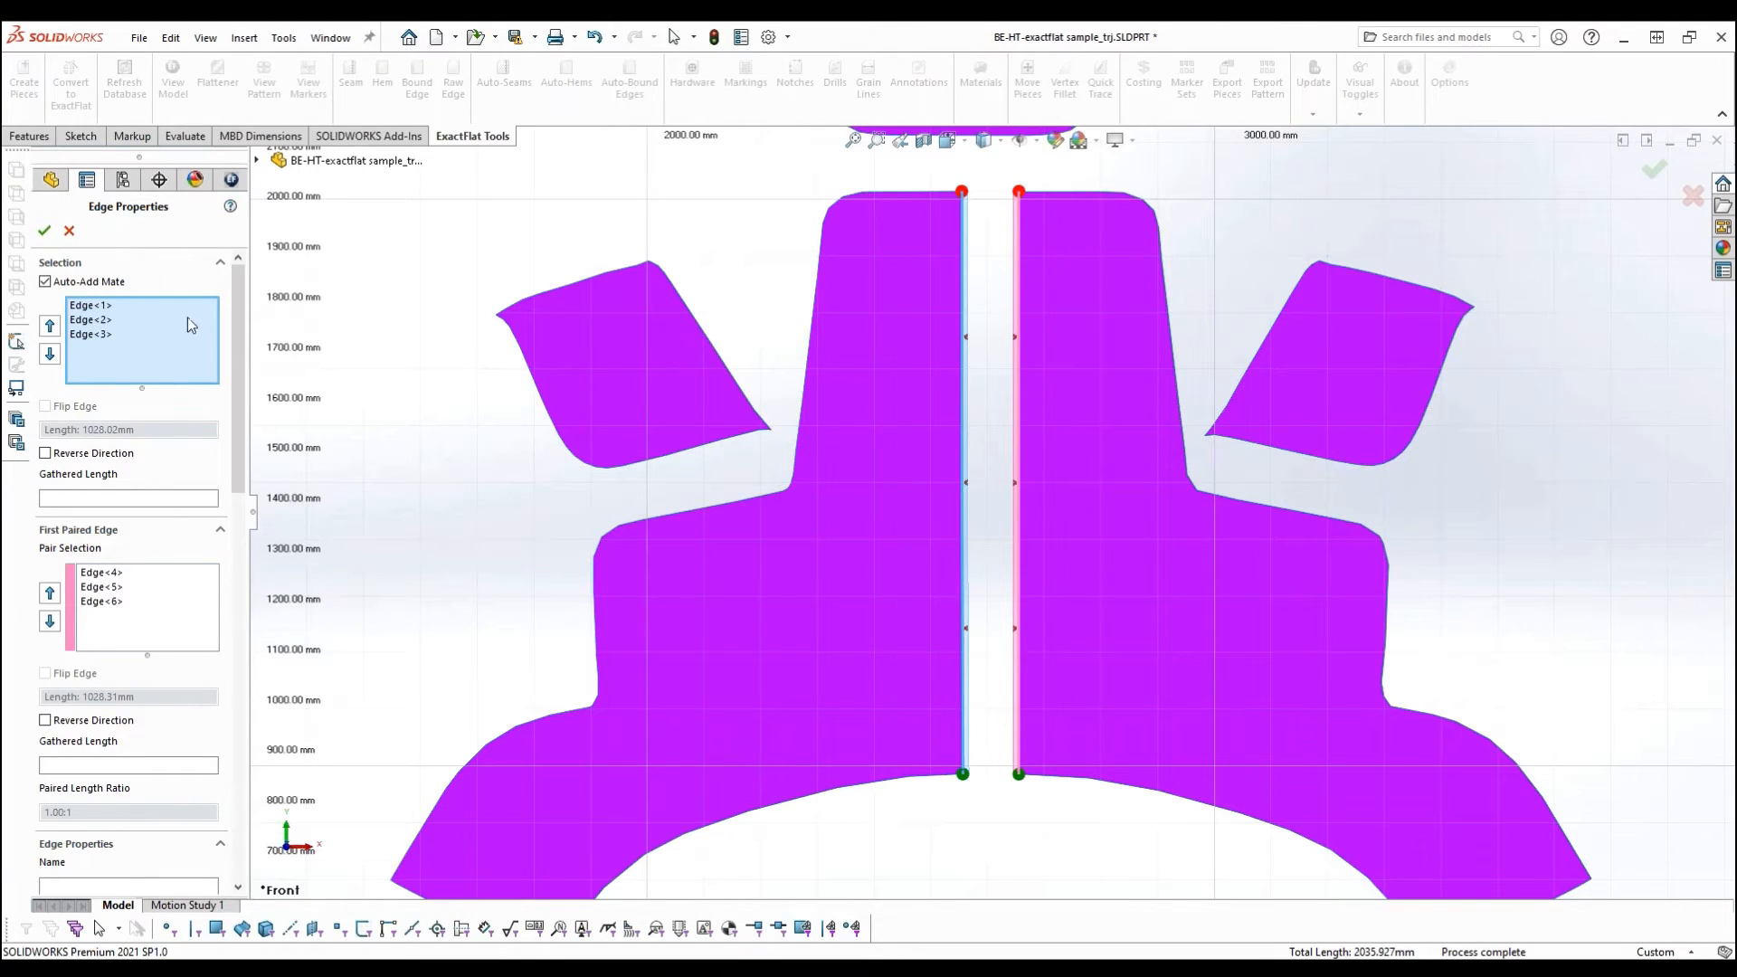
left_click(45, 232)
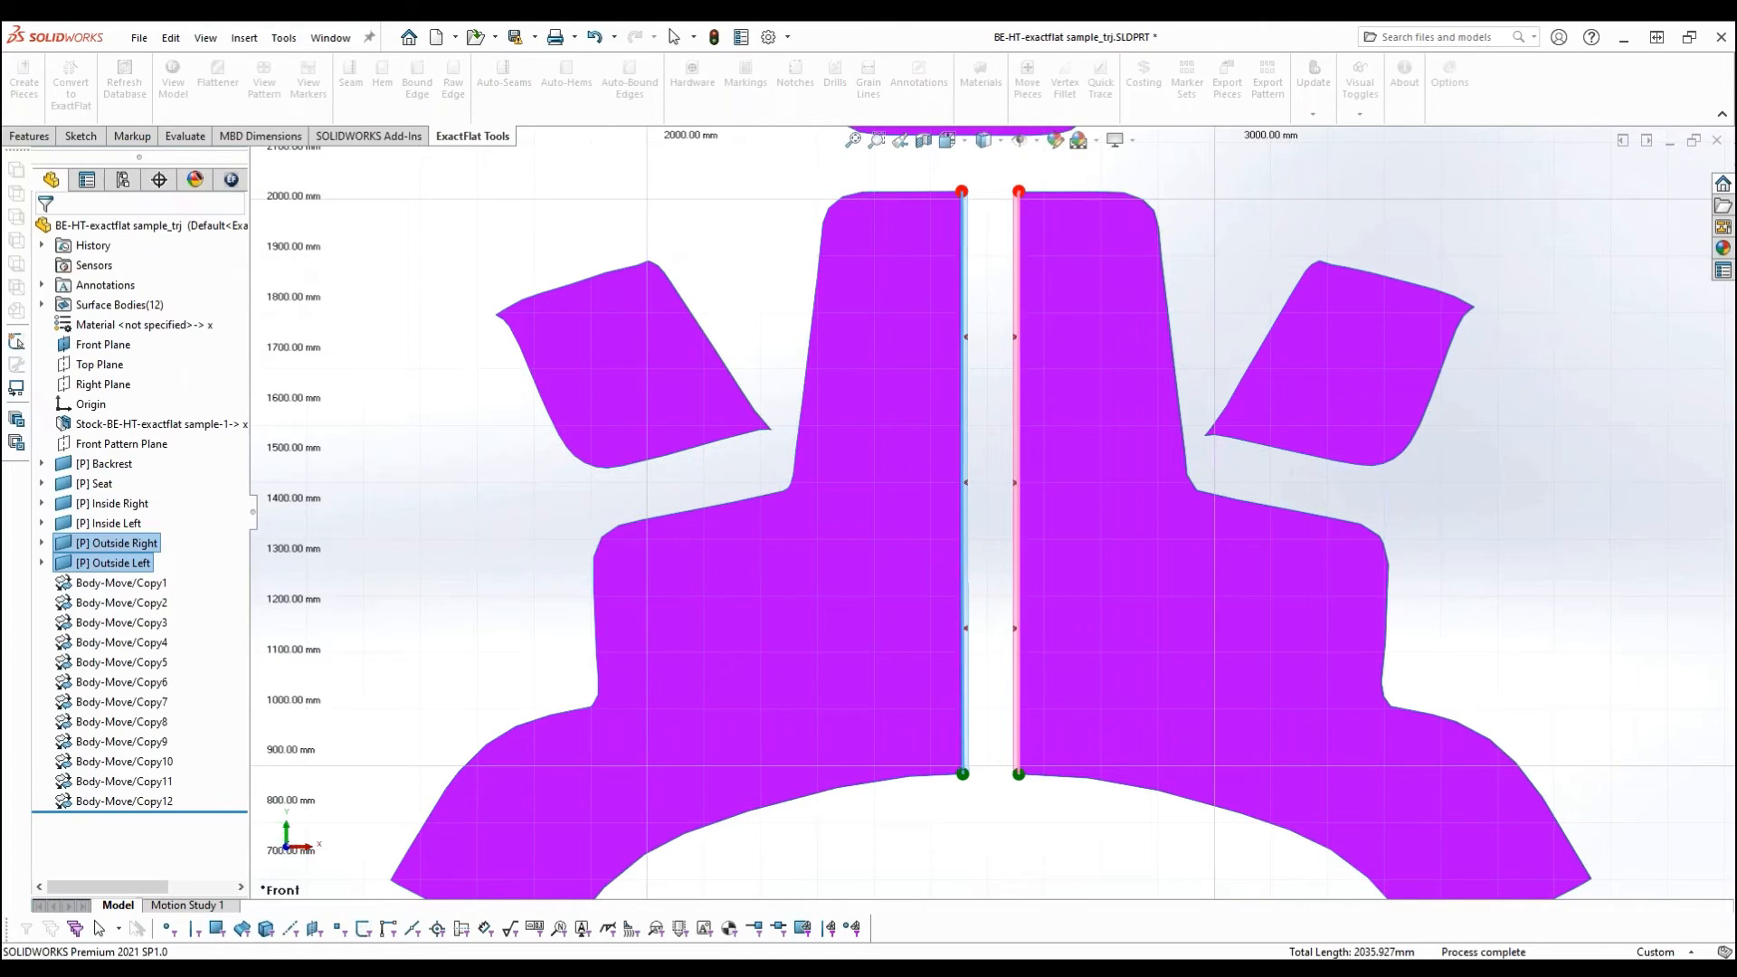
left_click(737, 198)
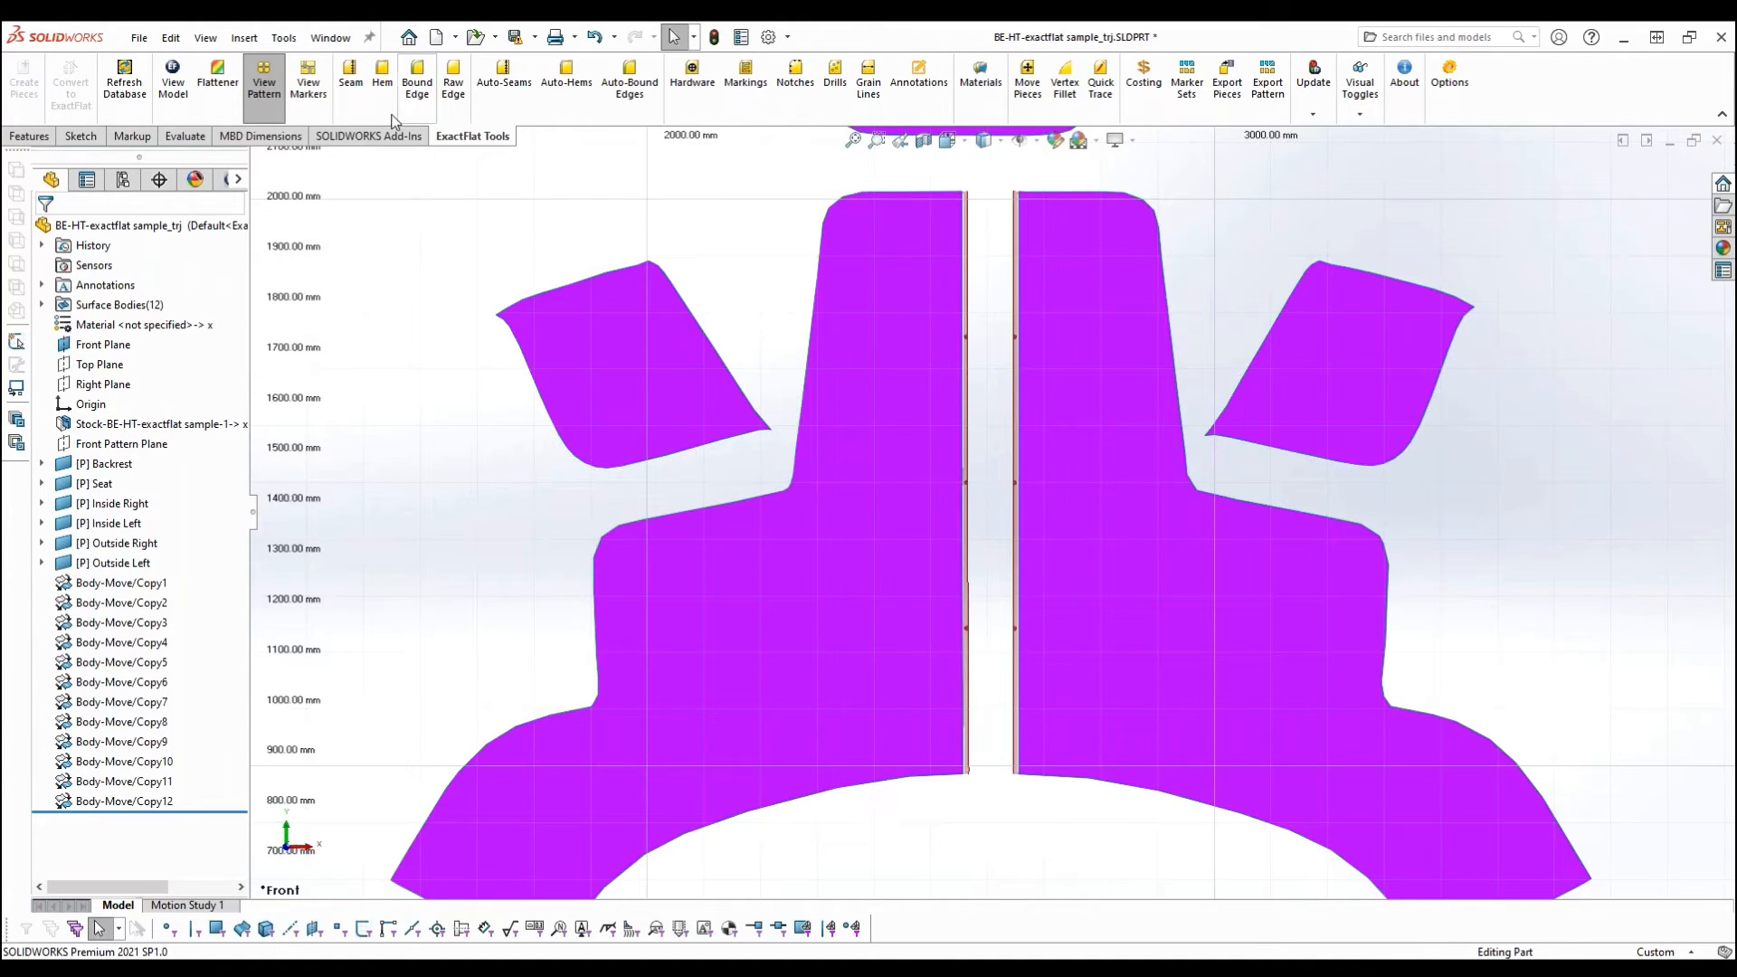
- Add a Join 10mm seam with notches between the left-hand outside piece's upper and side edges and the mating Backrest edges
left_click(362, 93)
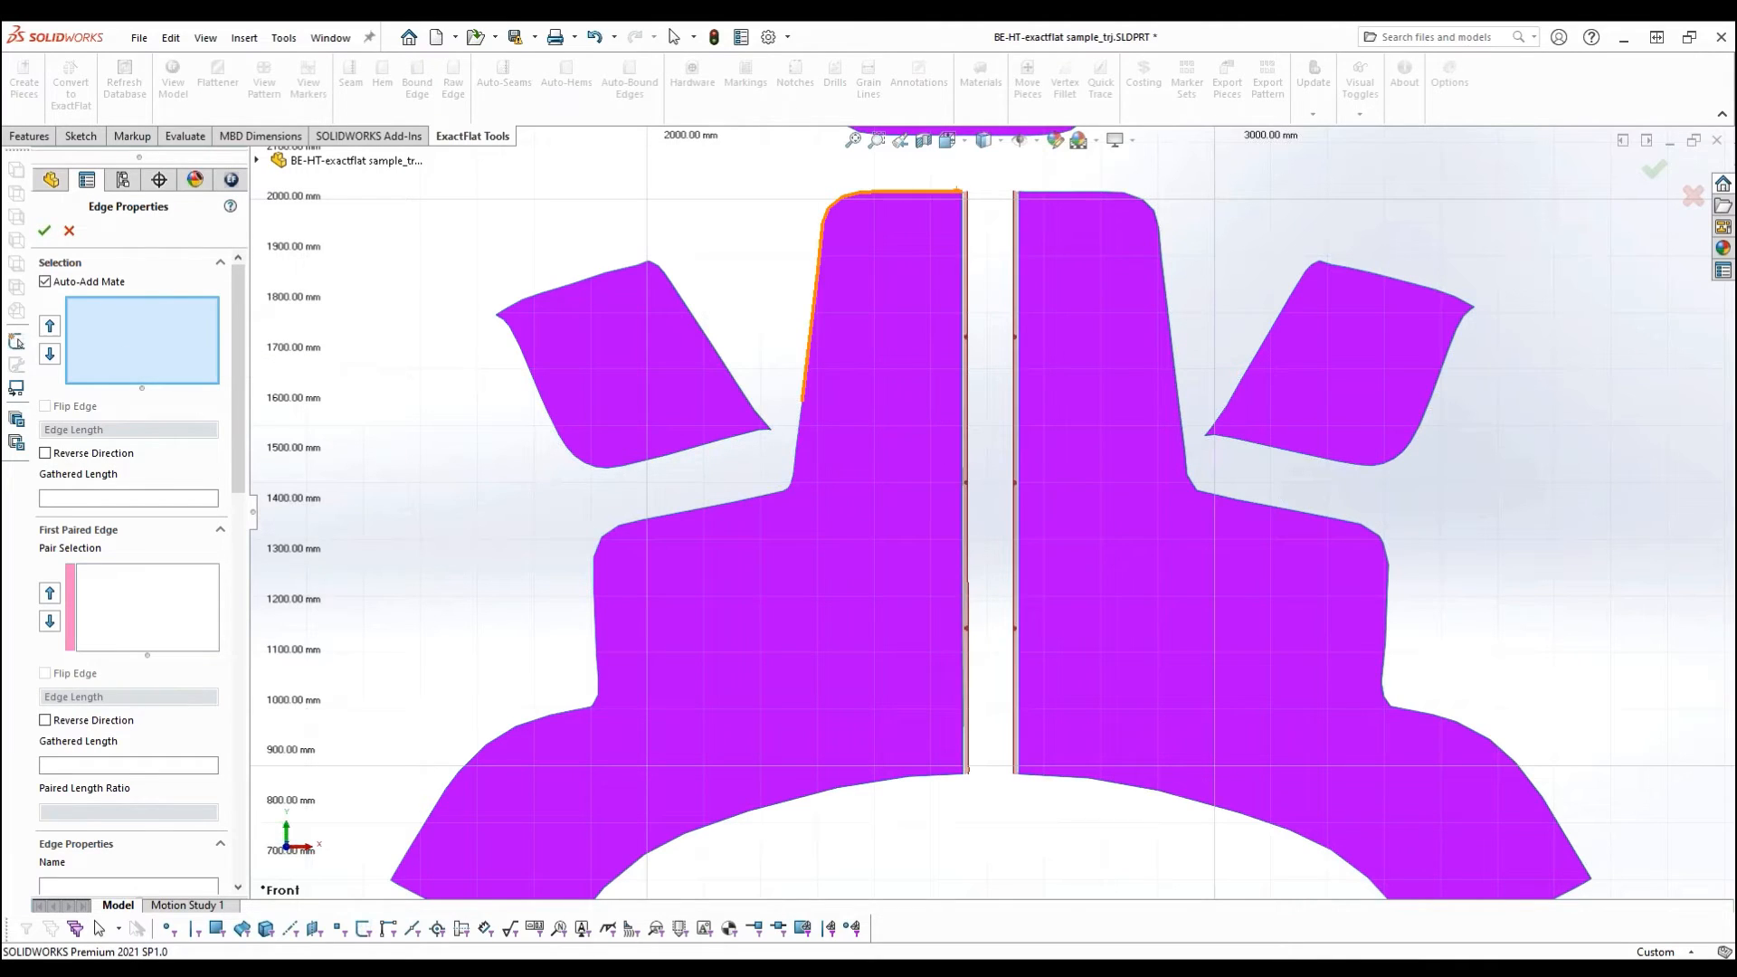
left_click(835, 218)
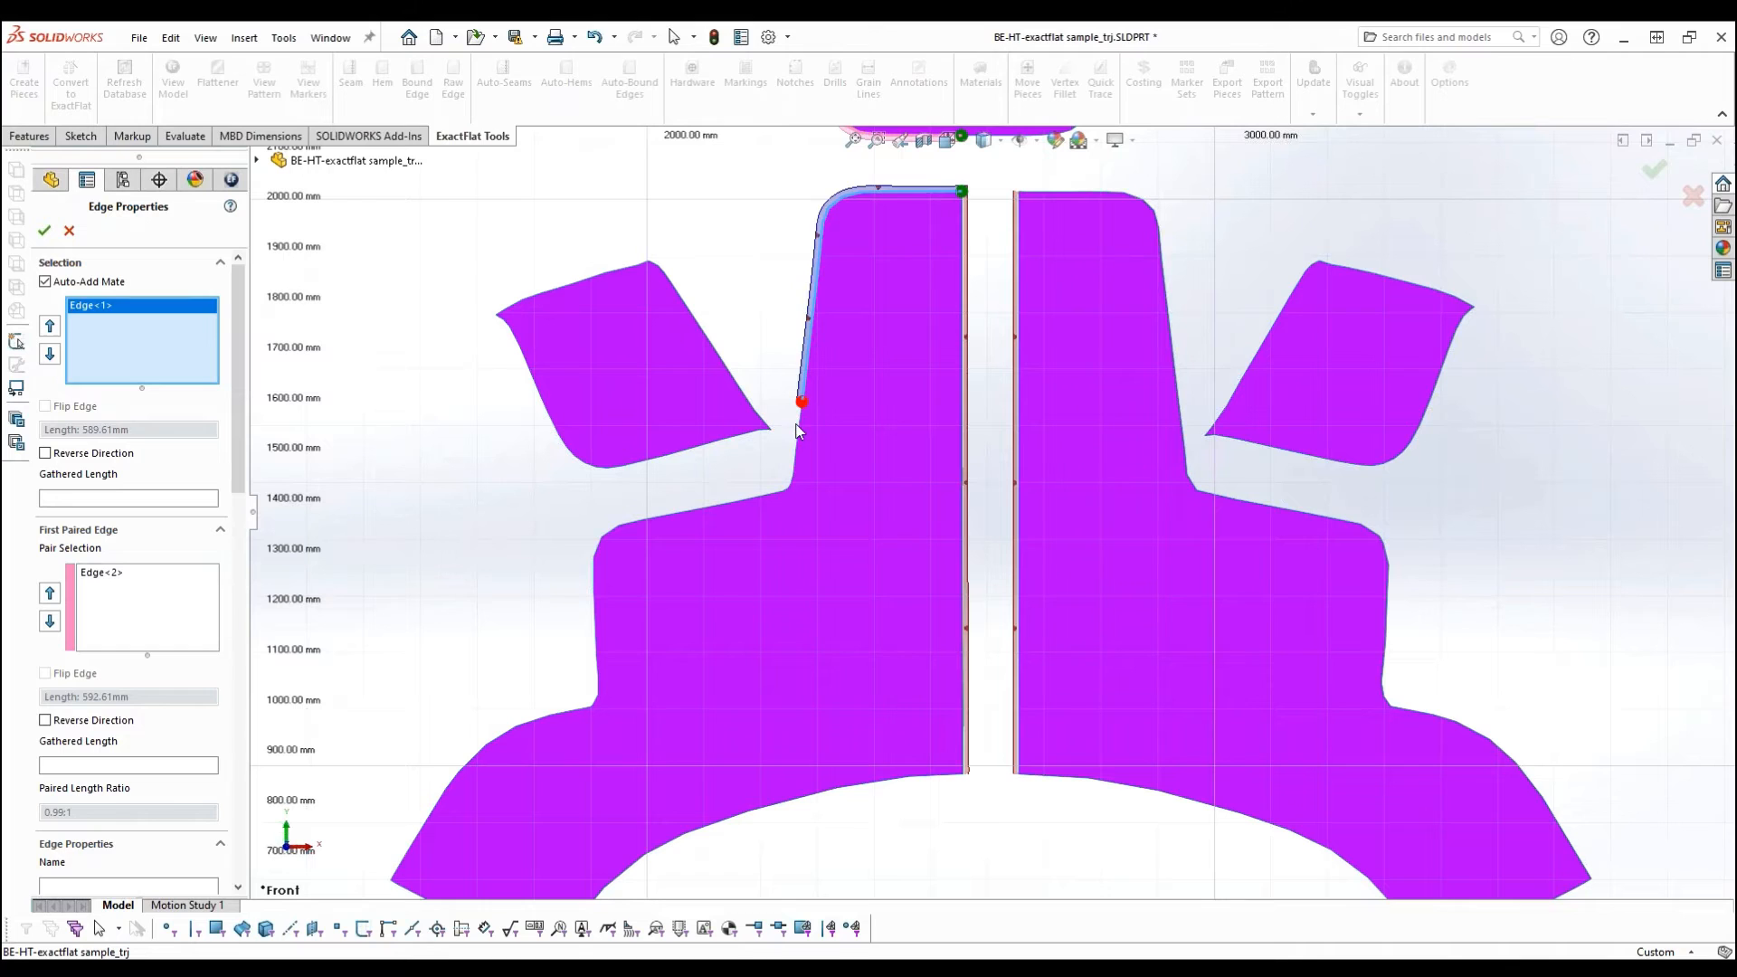
left_click(793, 452)
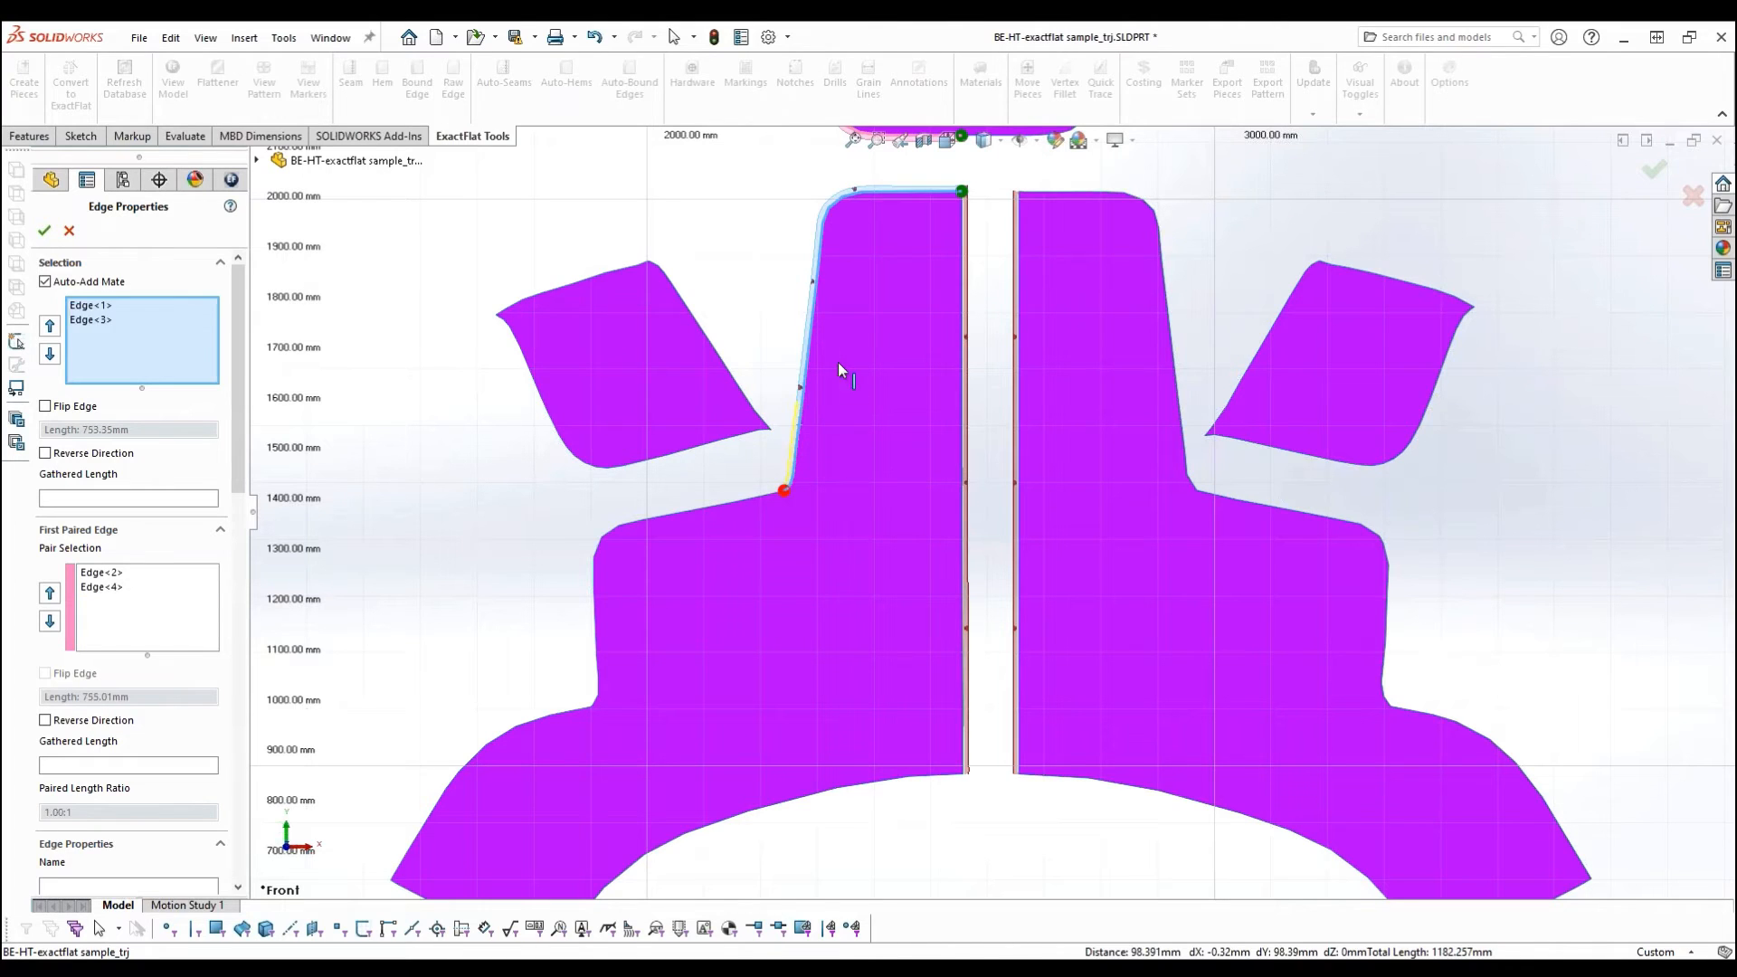
scroll(954, 305, "down", 3)
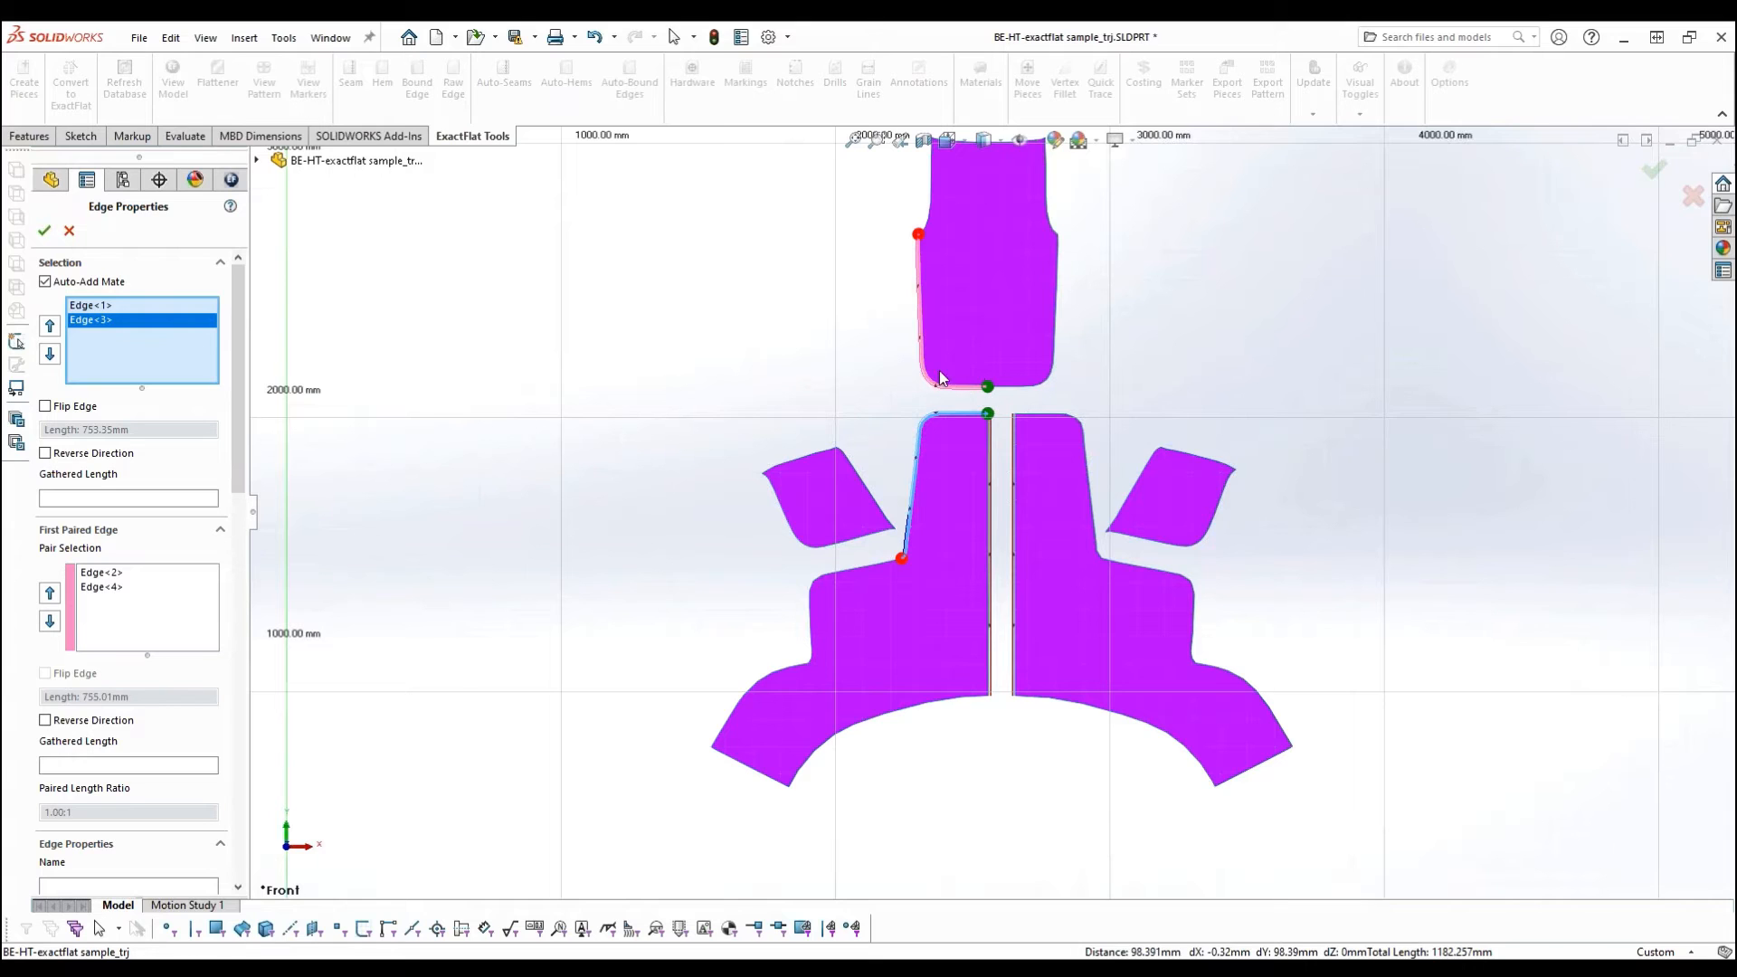
scroll(916, 276, "up", 1)
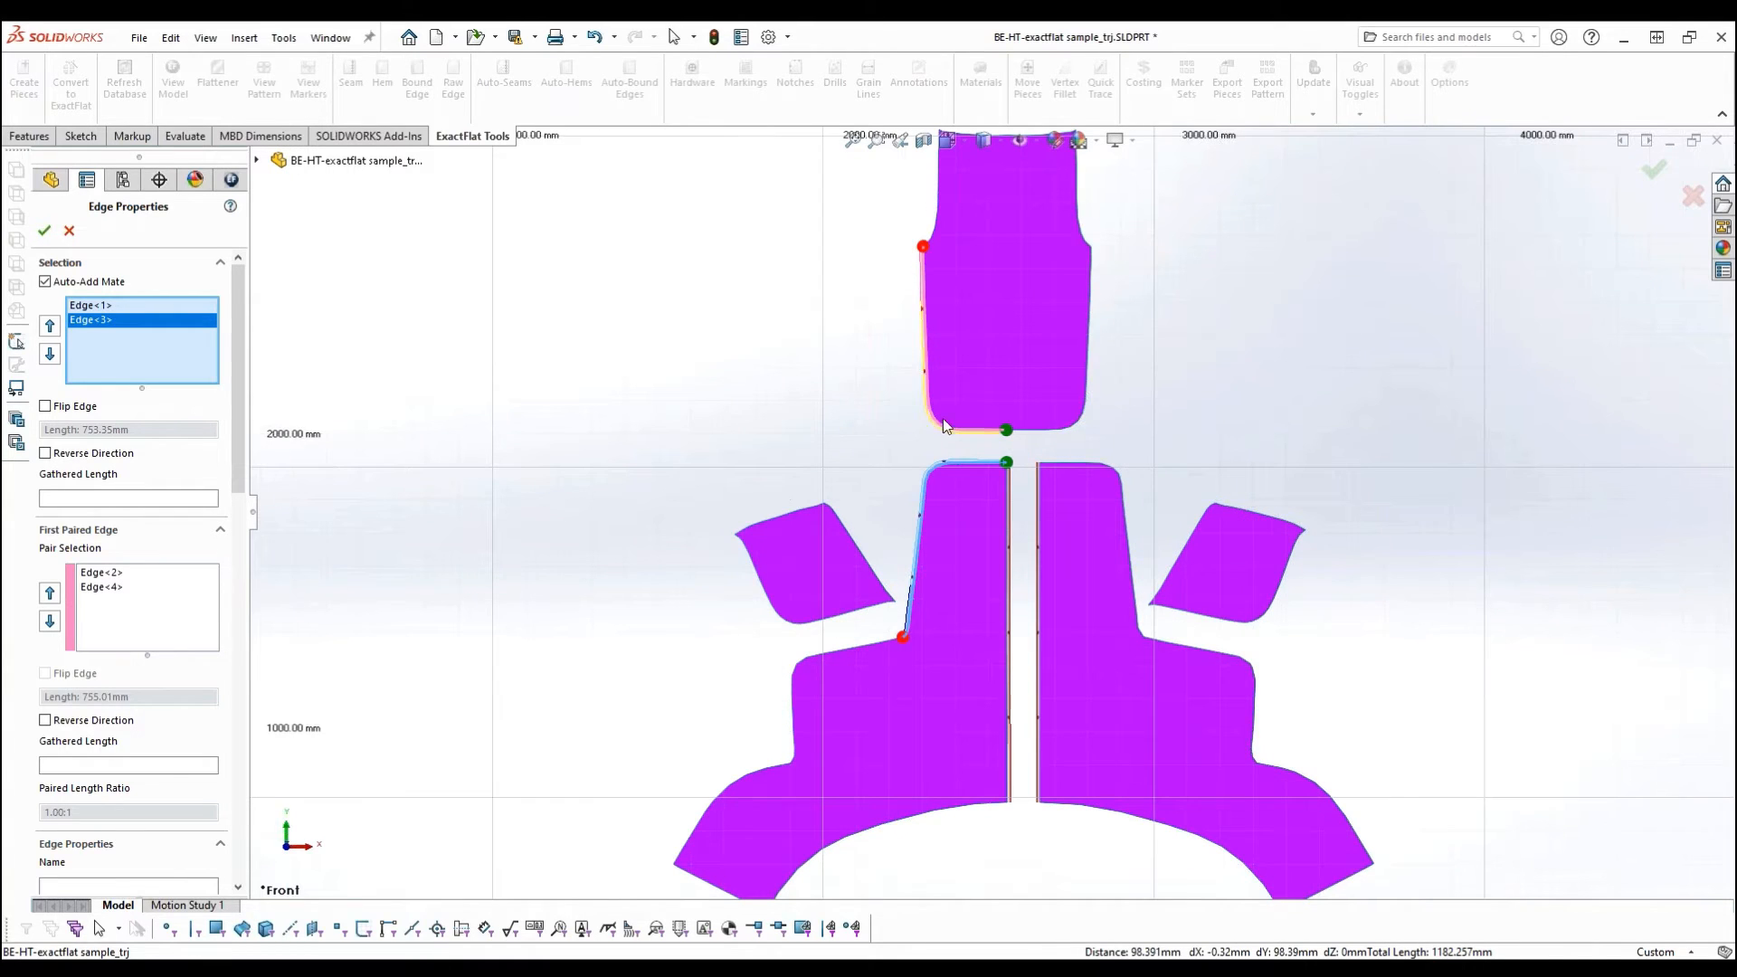
scroll(950, 444, "up", 8)
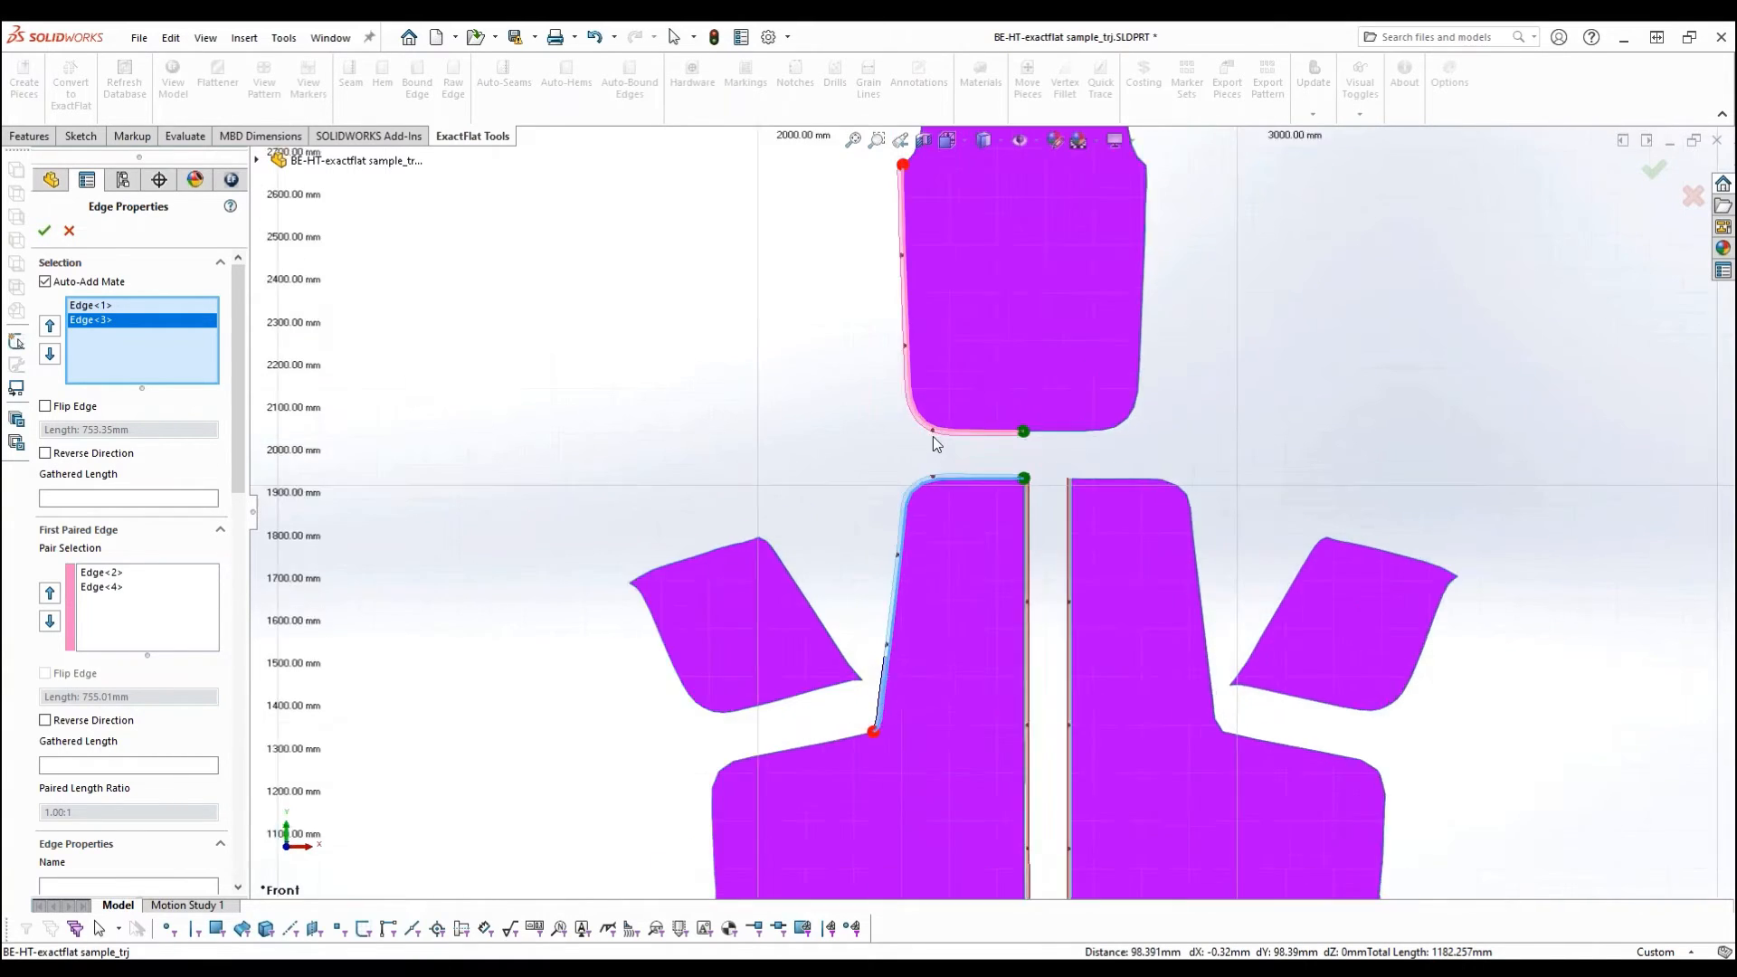
scroll(972, 543, "down", 3)
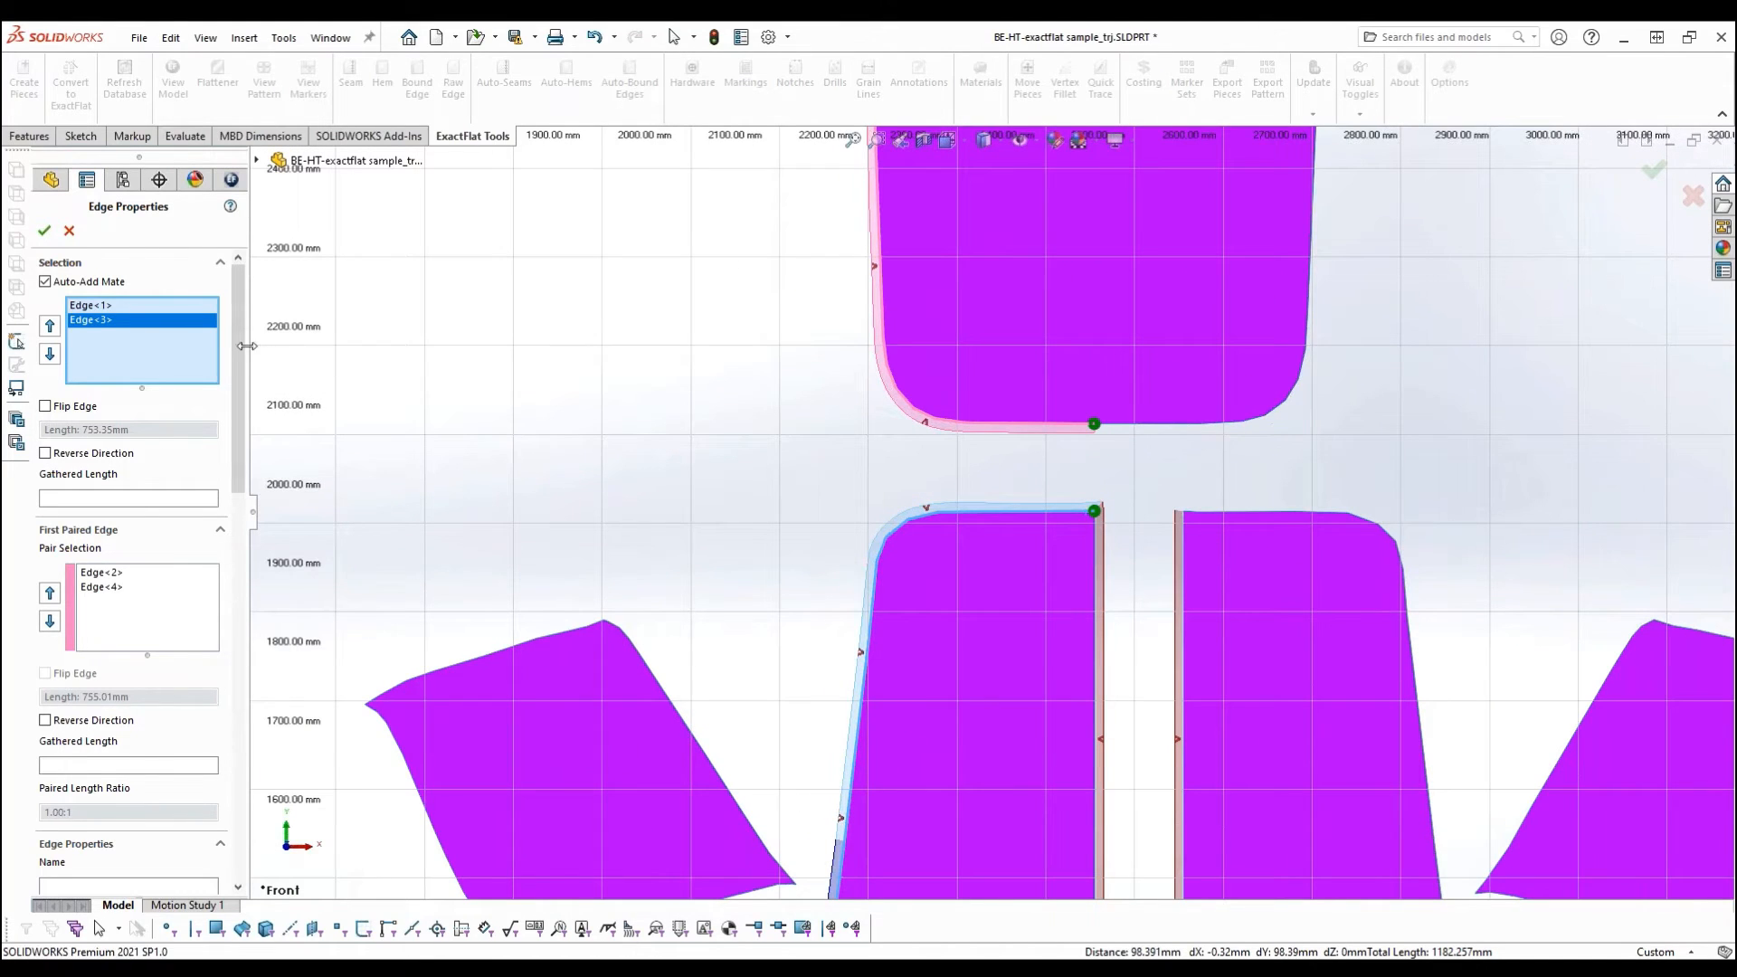
scroll(231, 391, "down", 2)
left_click_drag(231, 390, 197, 543)
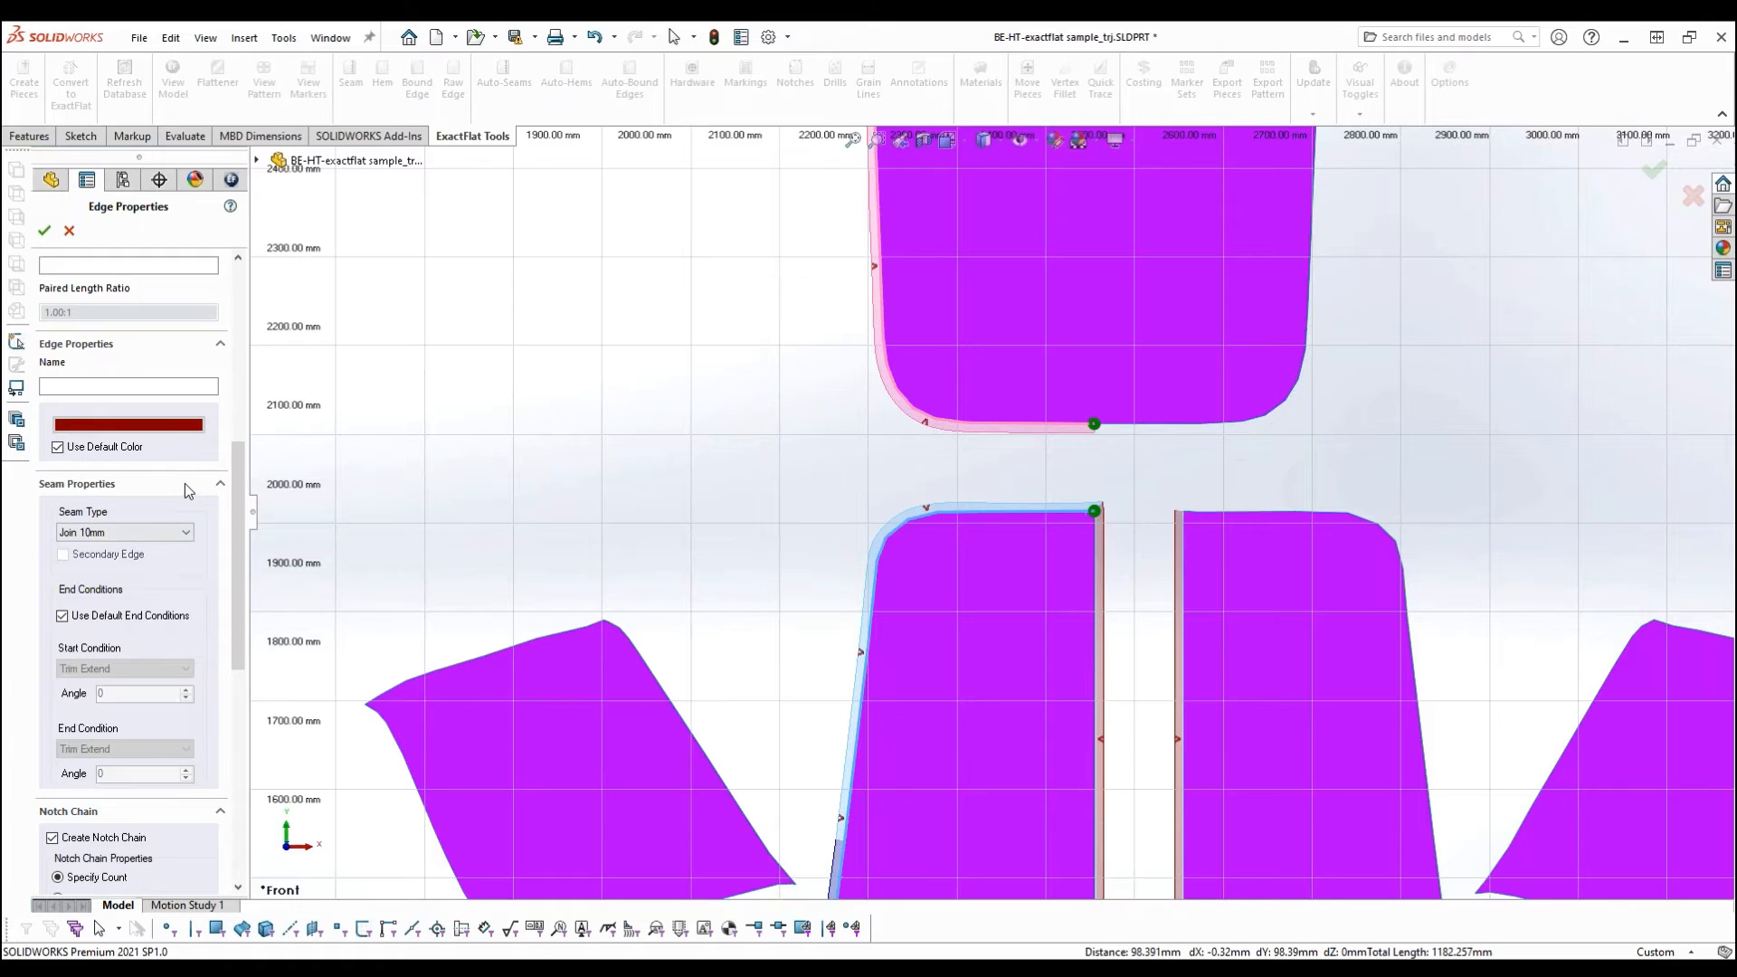
left_click(43, 231)
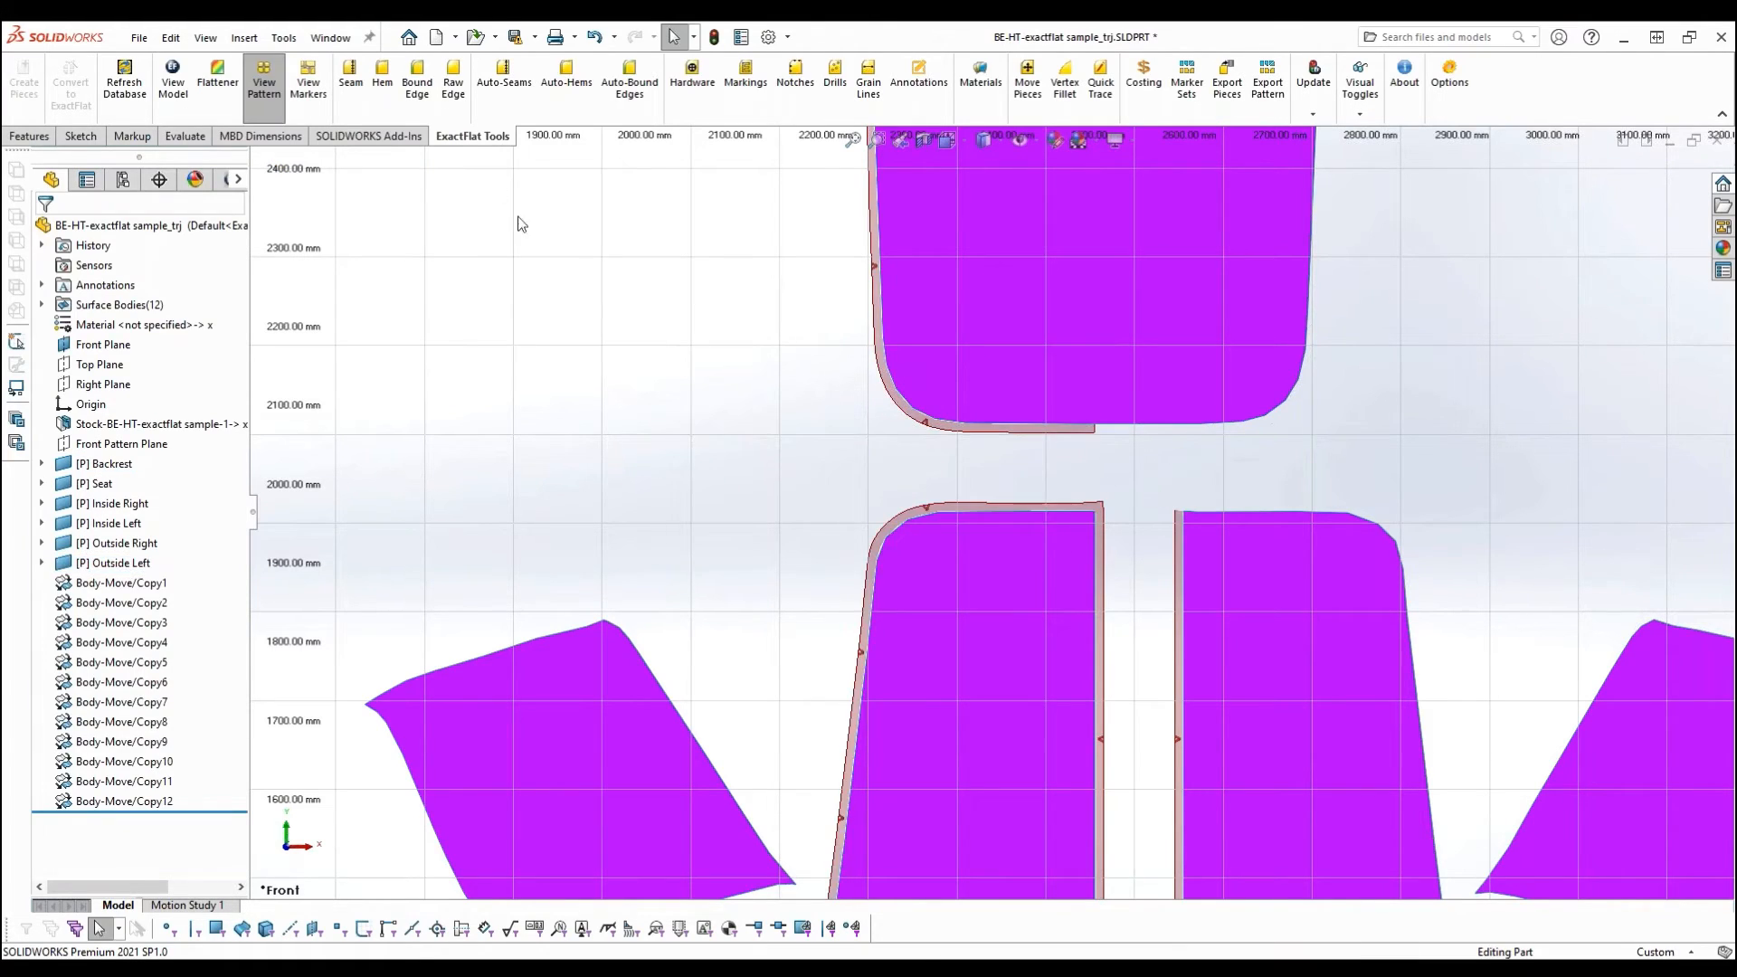
- Add a notched seam between the right-hand outside piece's upper and side edges and the mating Backrest edges, then clear the selection
left_click(349, 87)
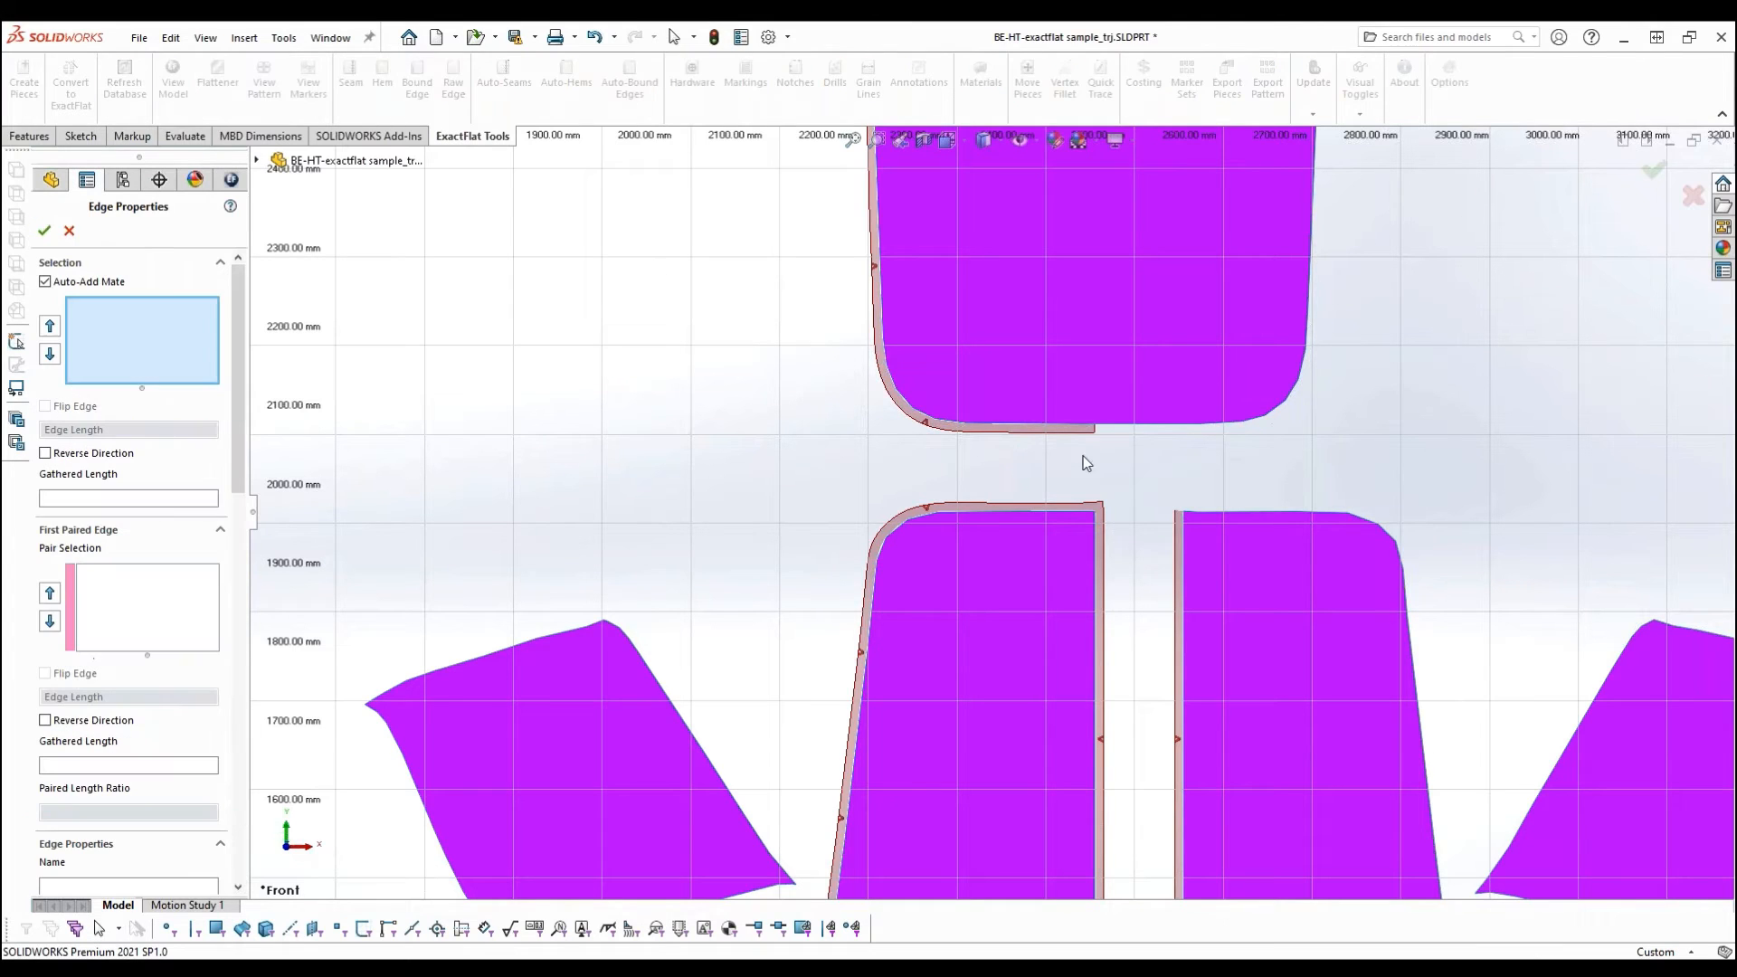
left_click(1249, 513)
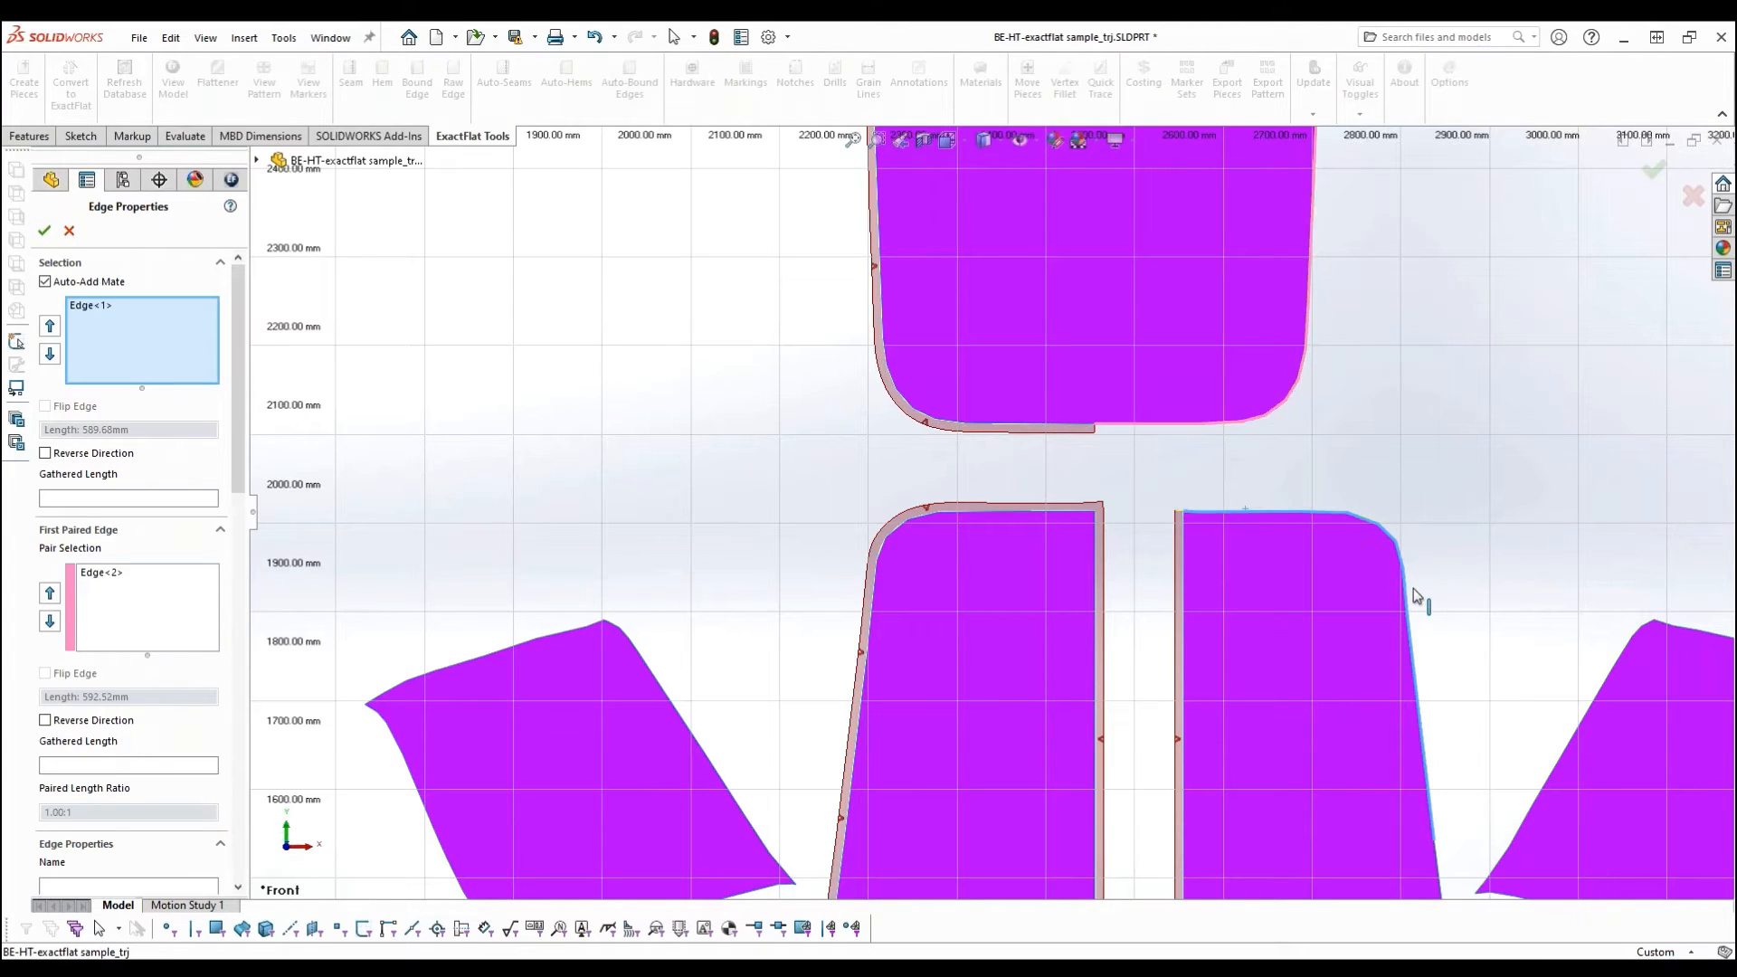
scroll(1449, 648, "up", 3)
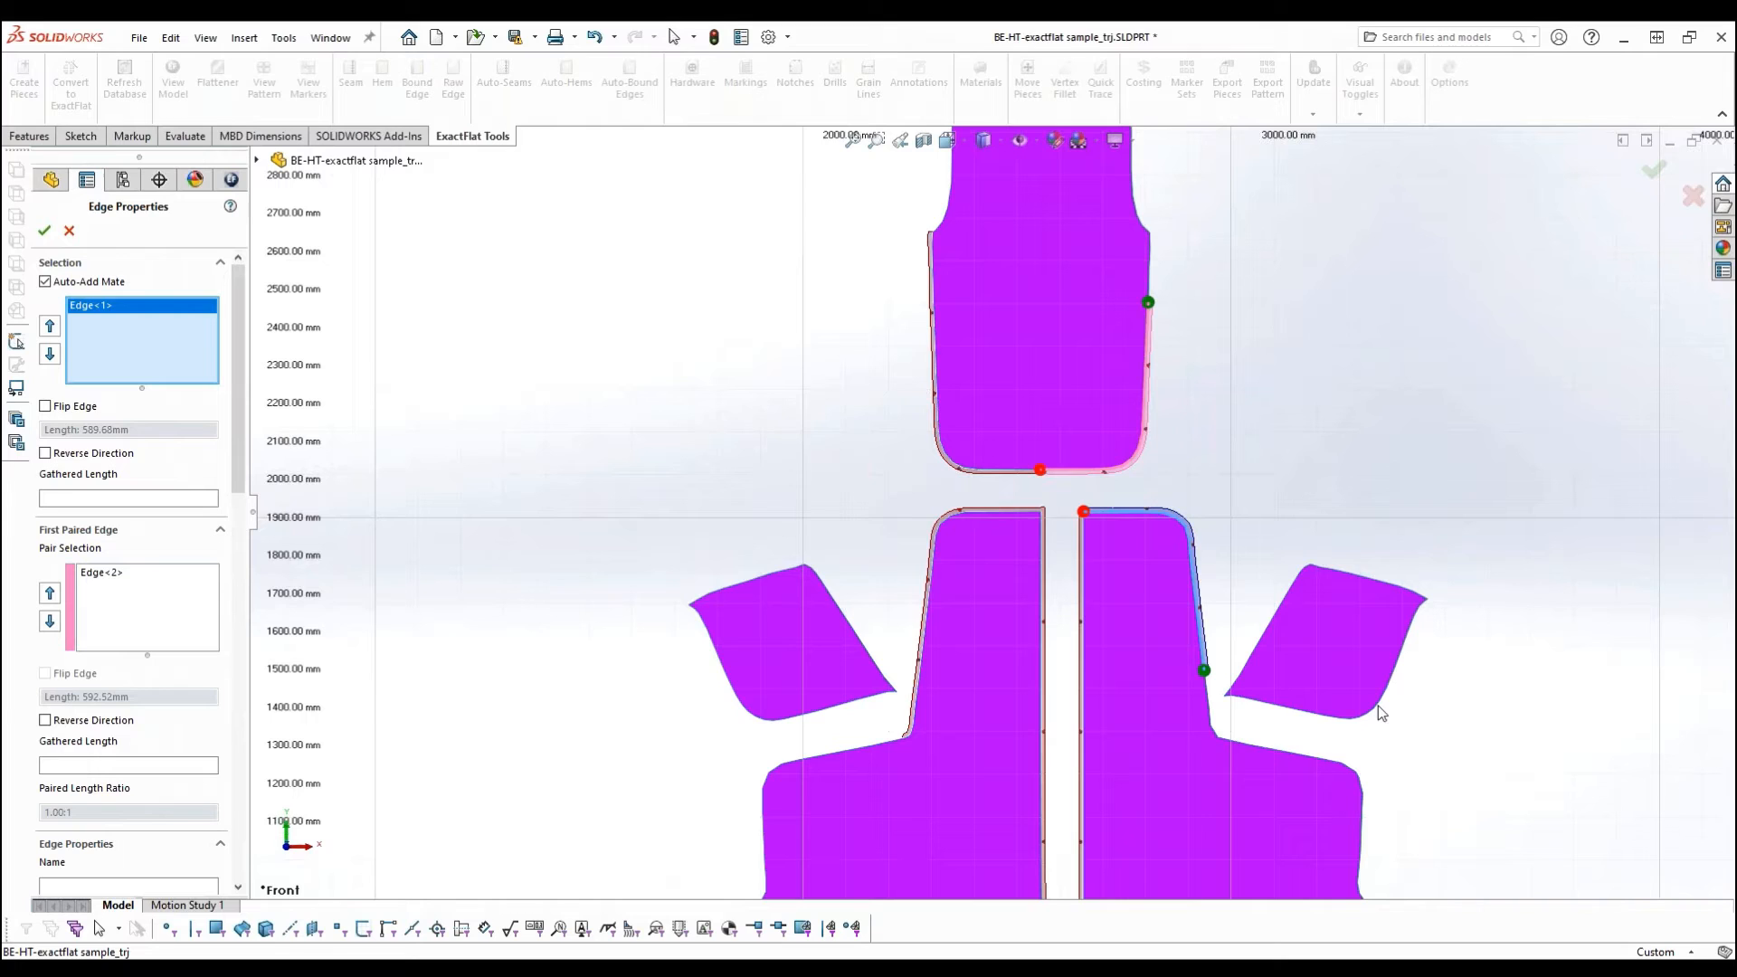
left_click(1211, 704)
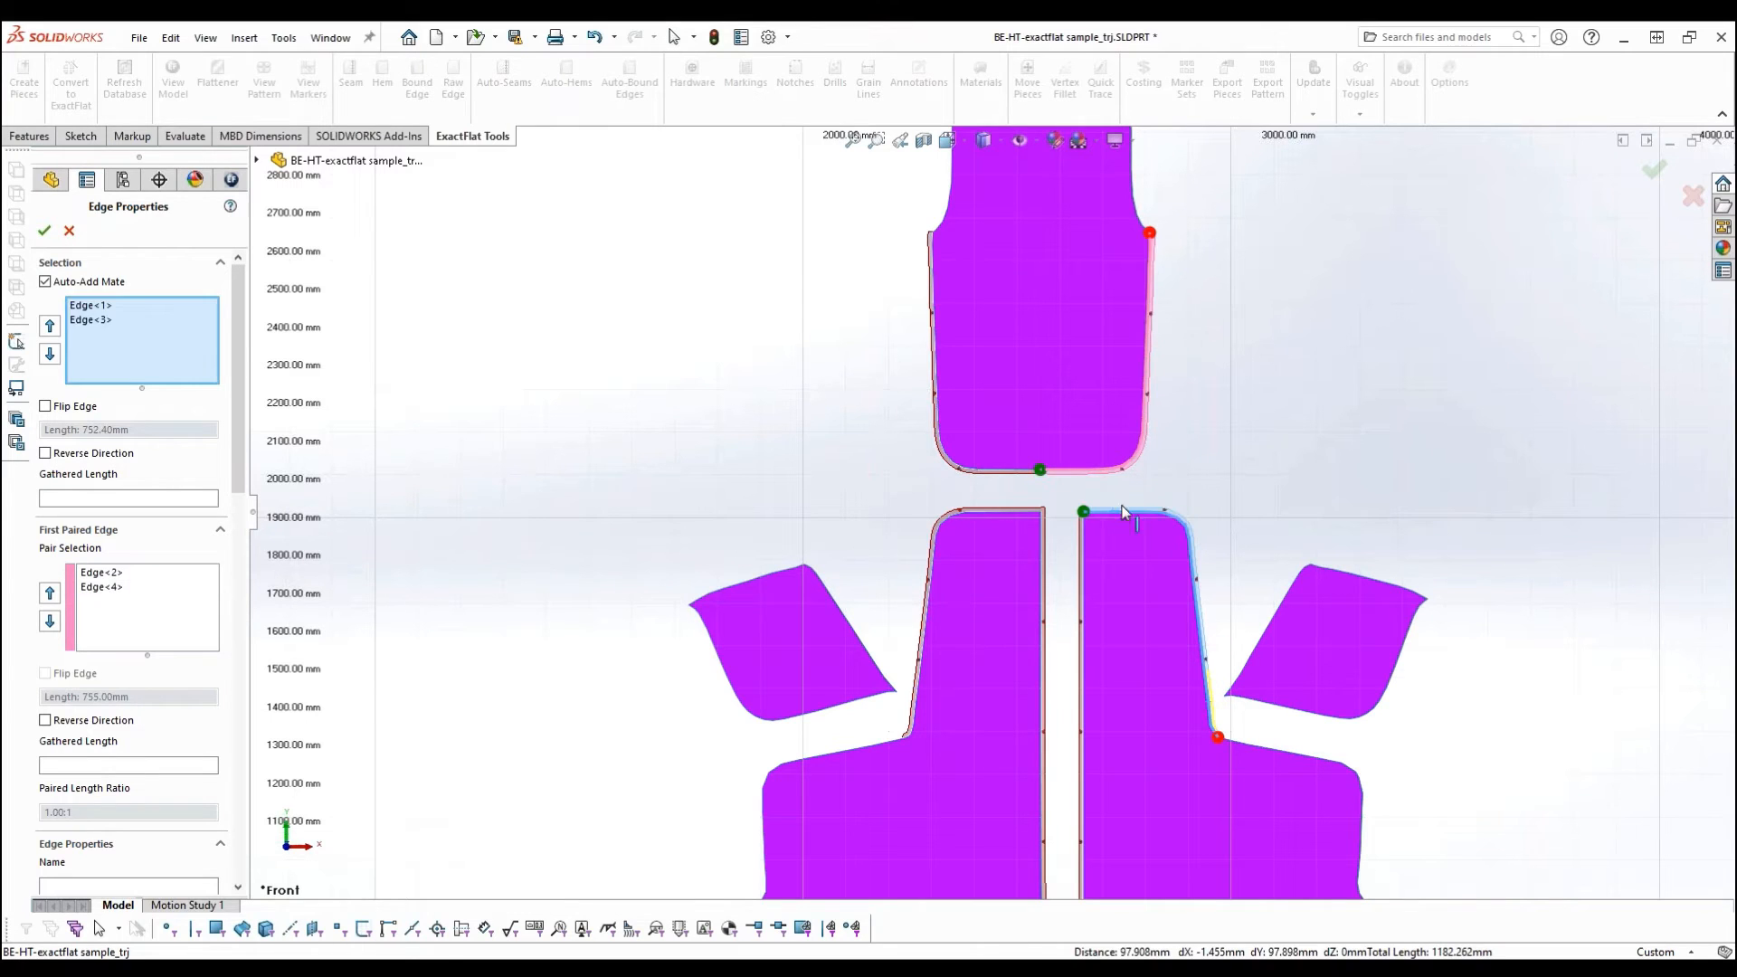
left_click(44, 231)
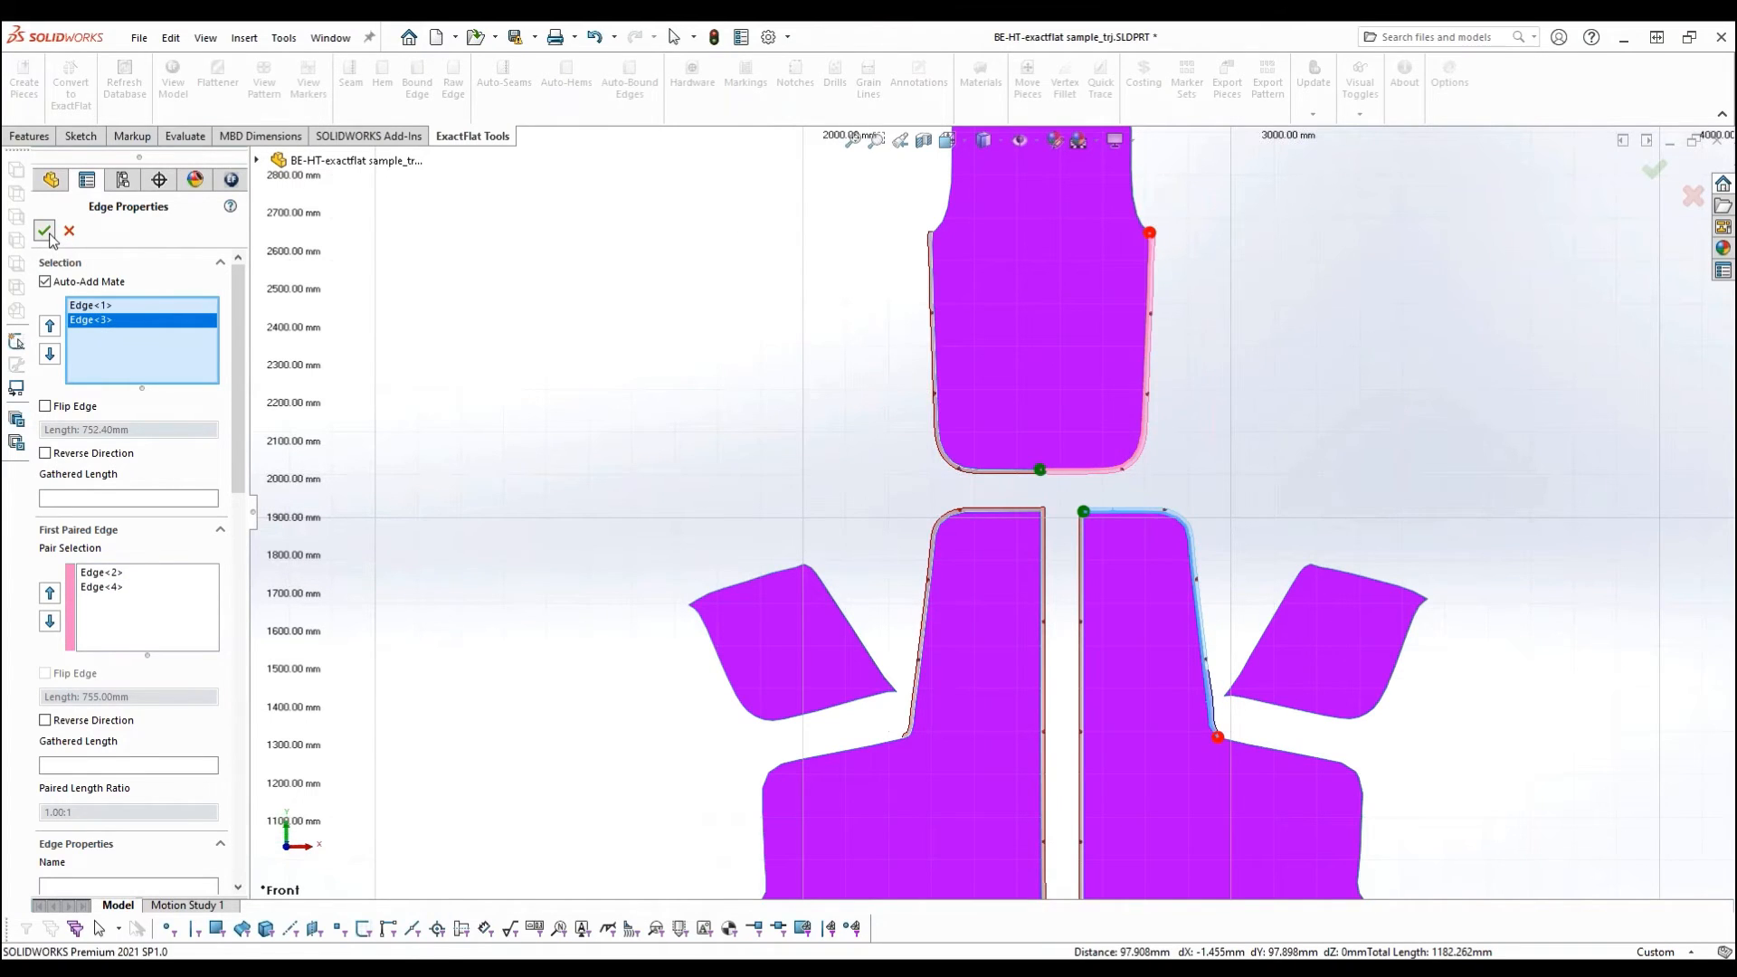
left_click(809, 438)
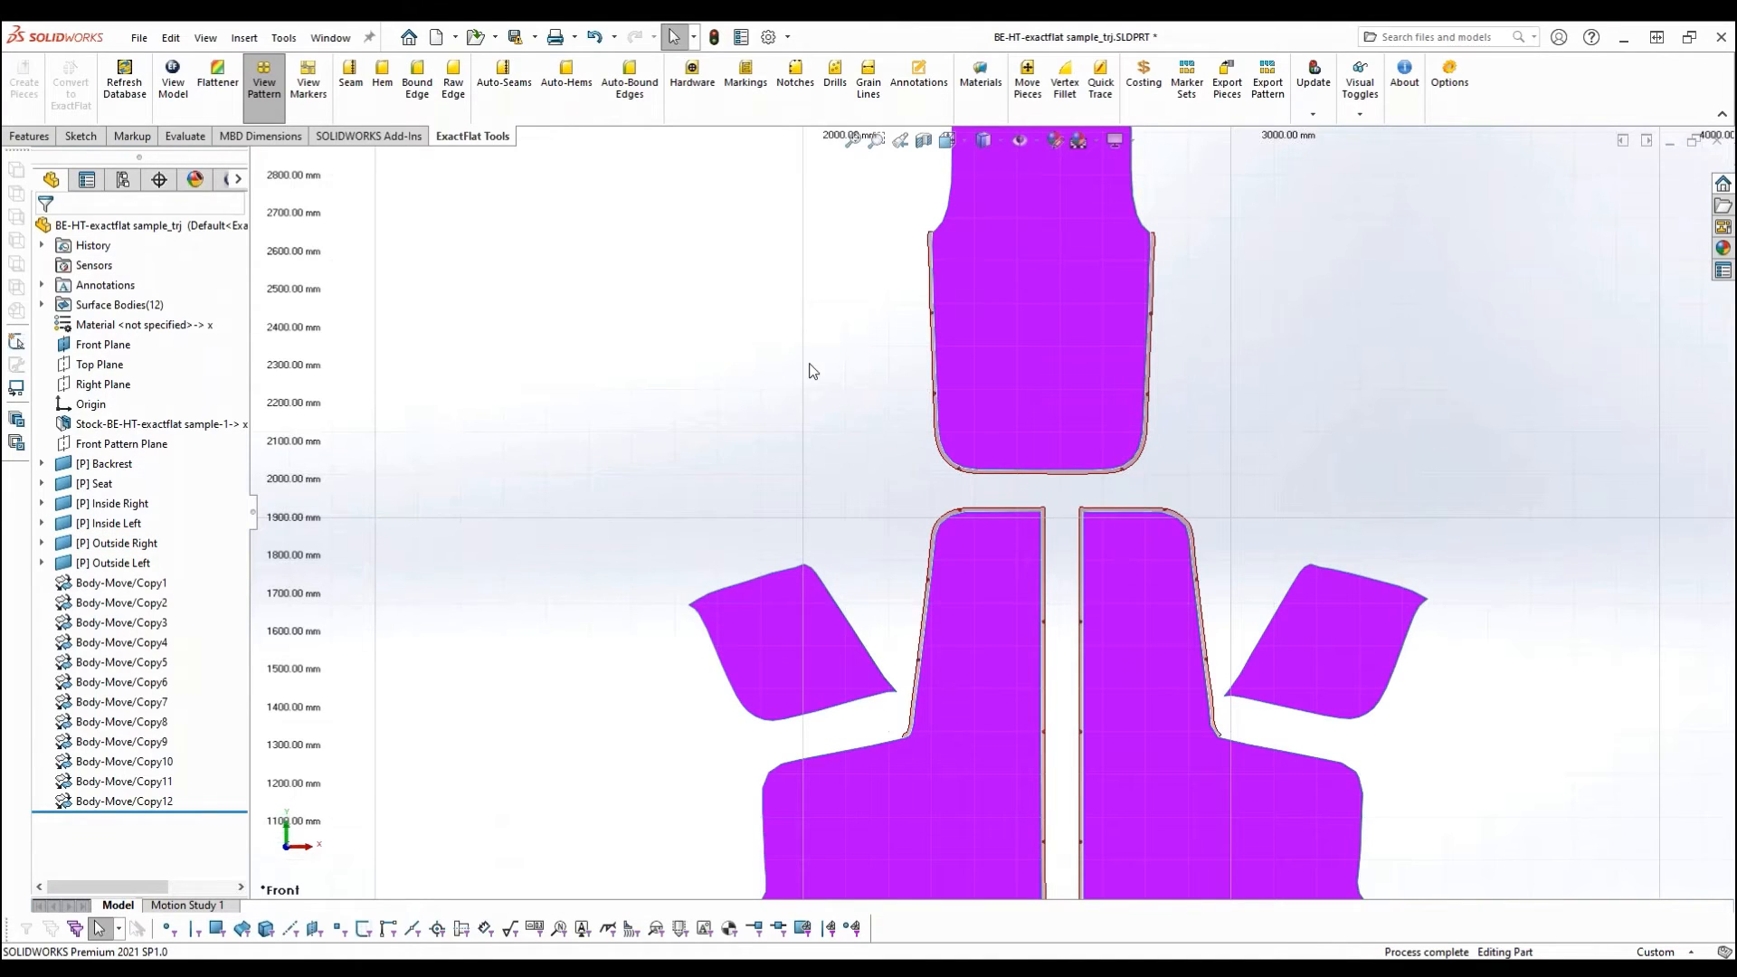
- Start a hem on the curved bottom edge of the Outside Left piece and set its type to 2" Hem
scroll(811, 368, "up", 2)
scroll(862, 507, "up", 3)
scroll(1060, 777, "down", 3)
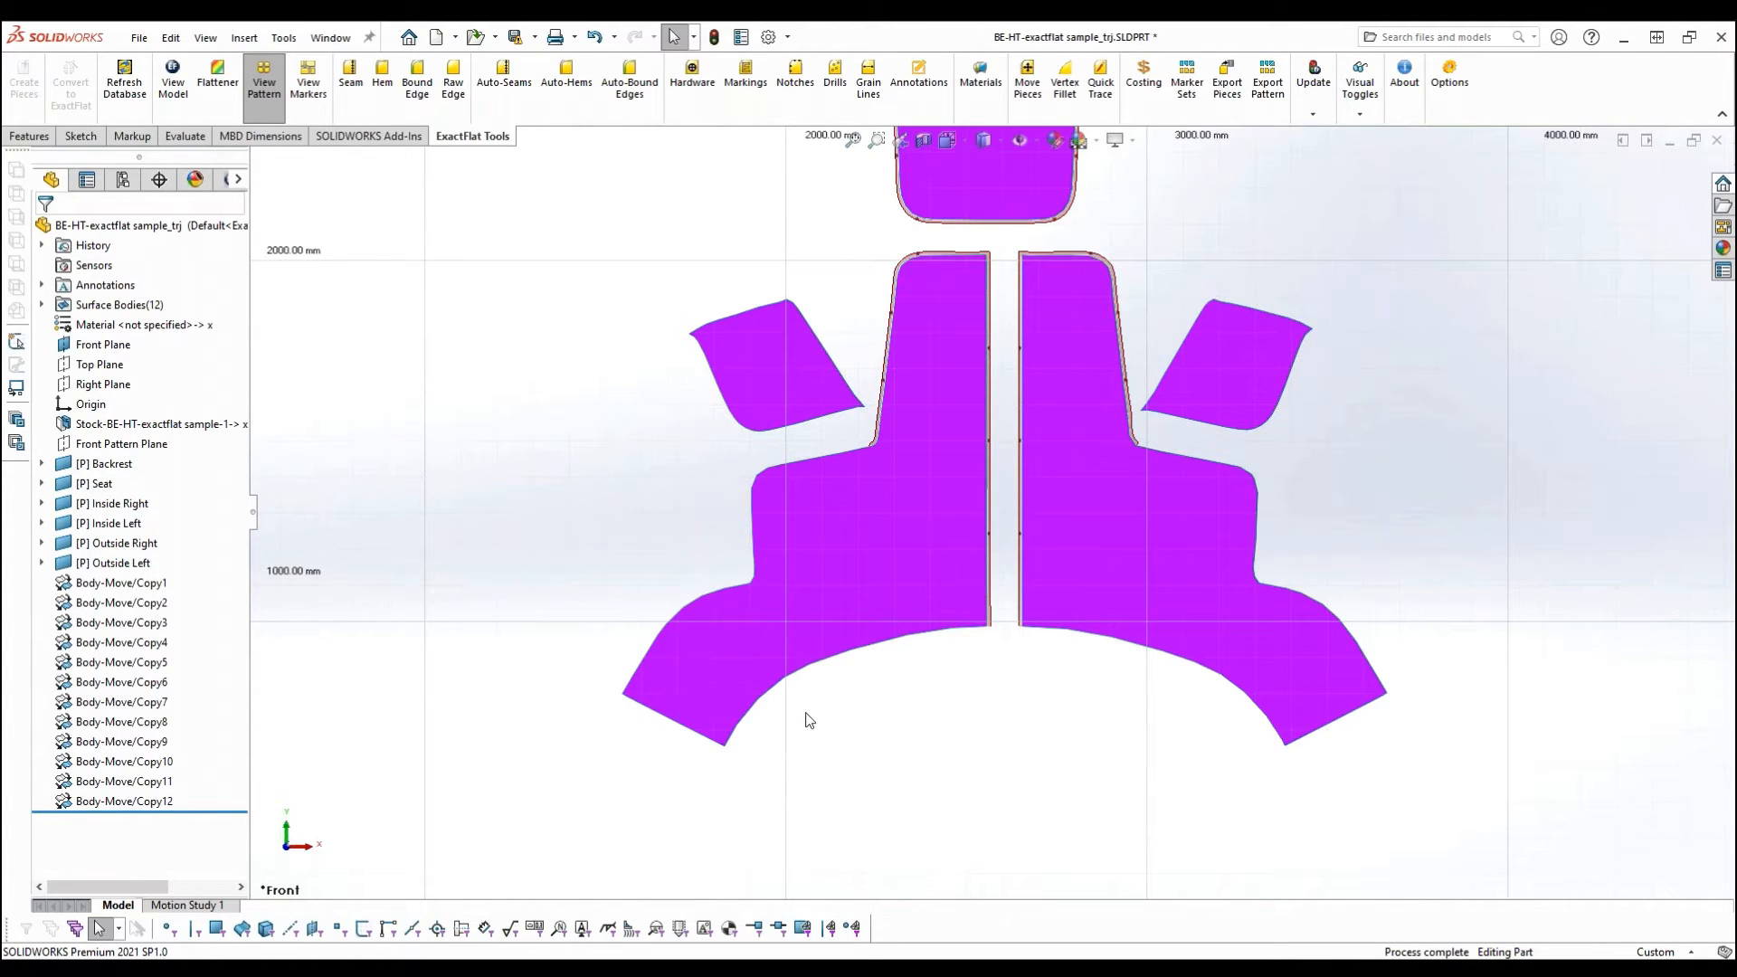
left_click(382, 75)
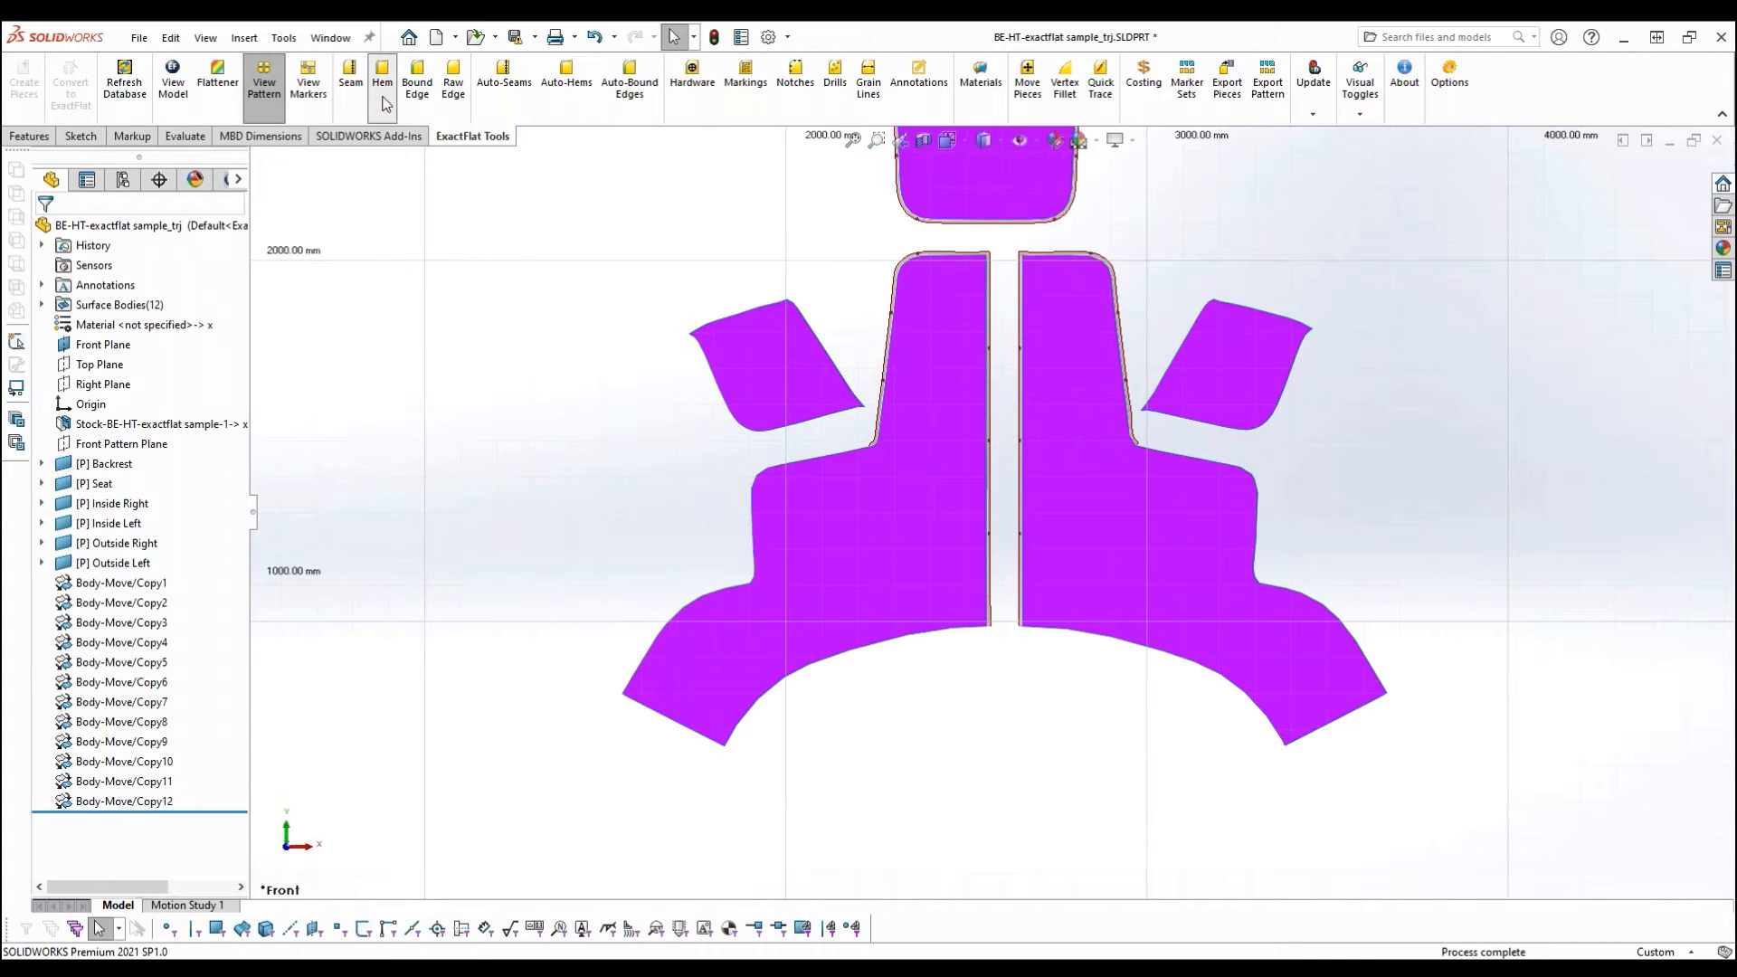
left_click(735, 735)
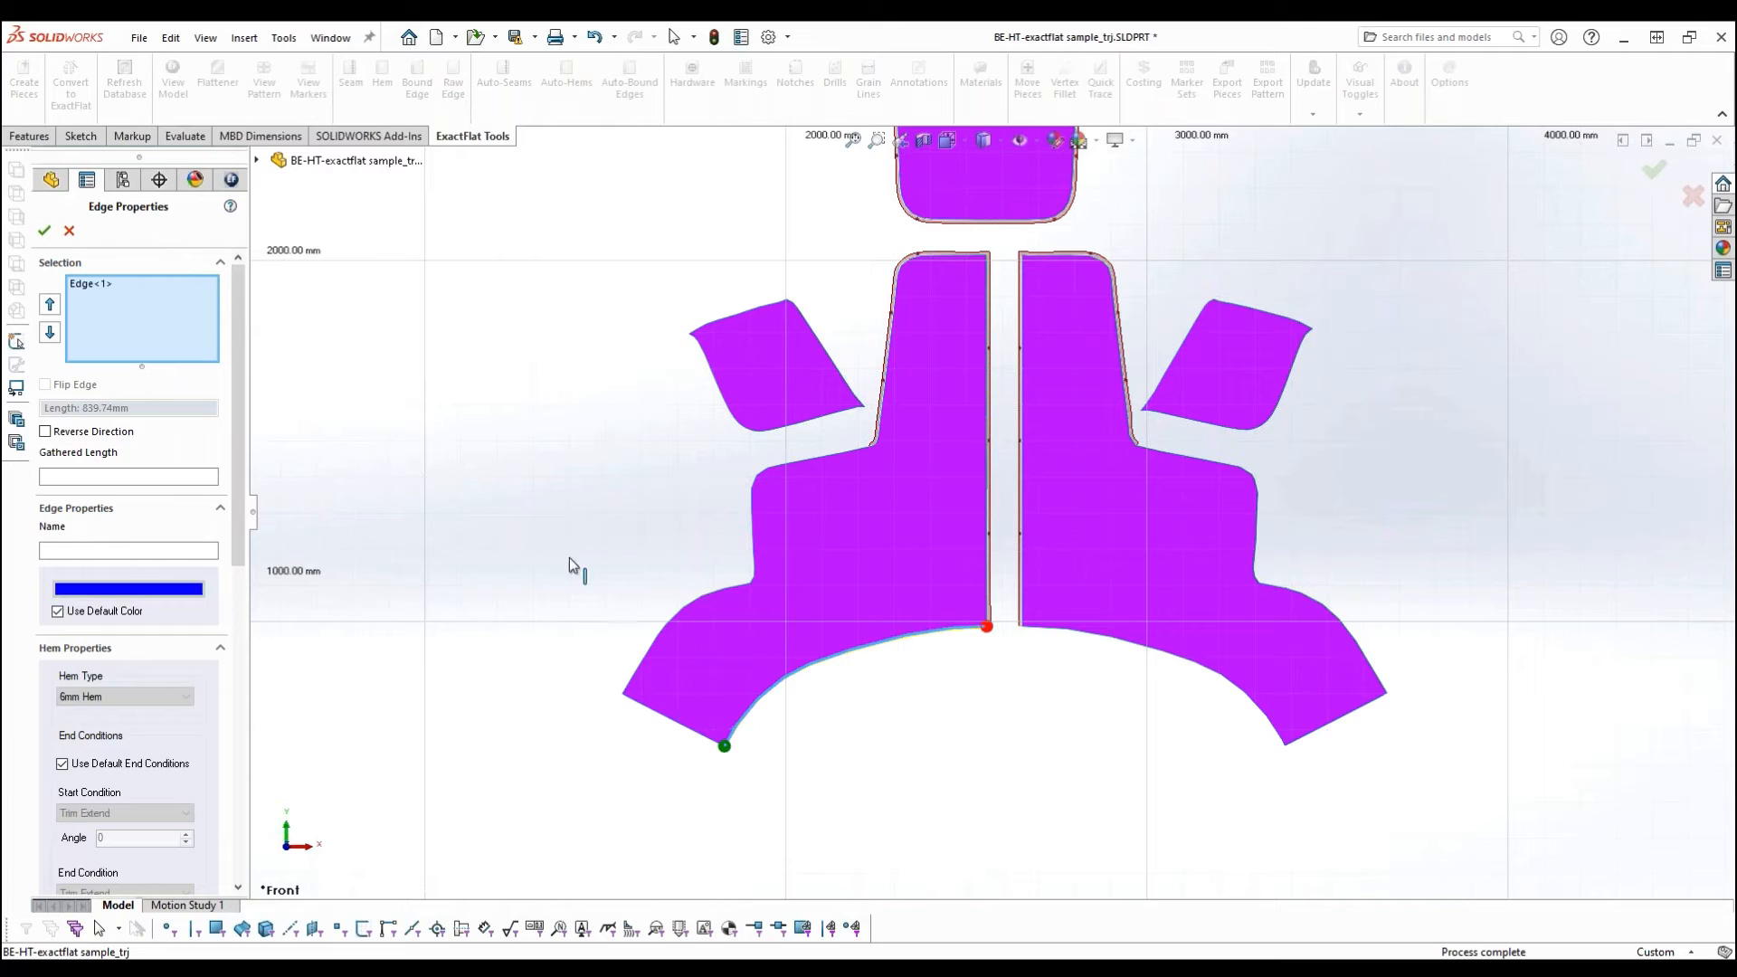
left_click_drag(237, 333, 246, 485)
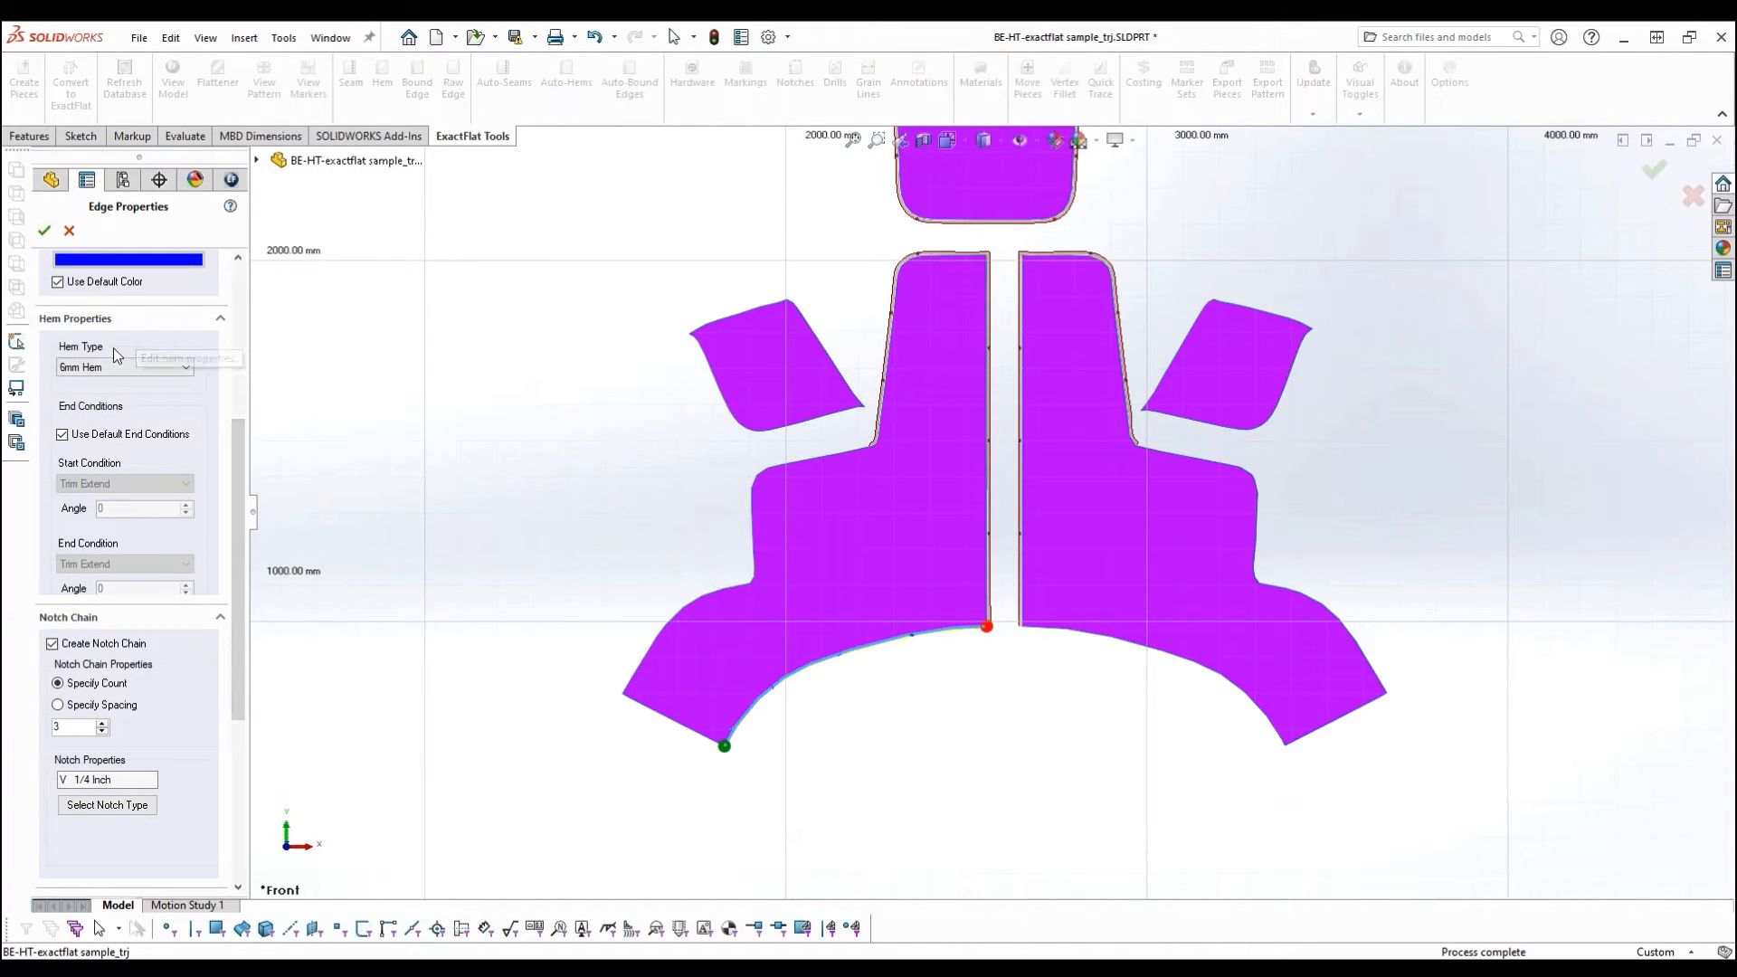
left_click(98, 369)
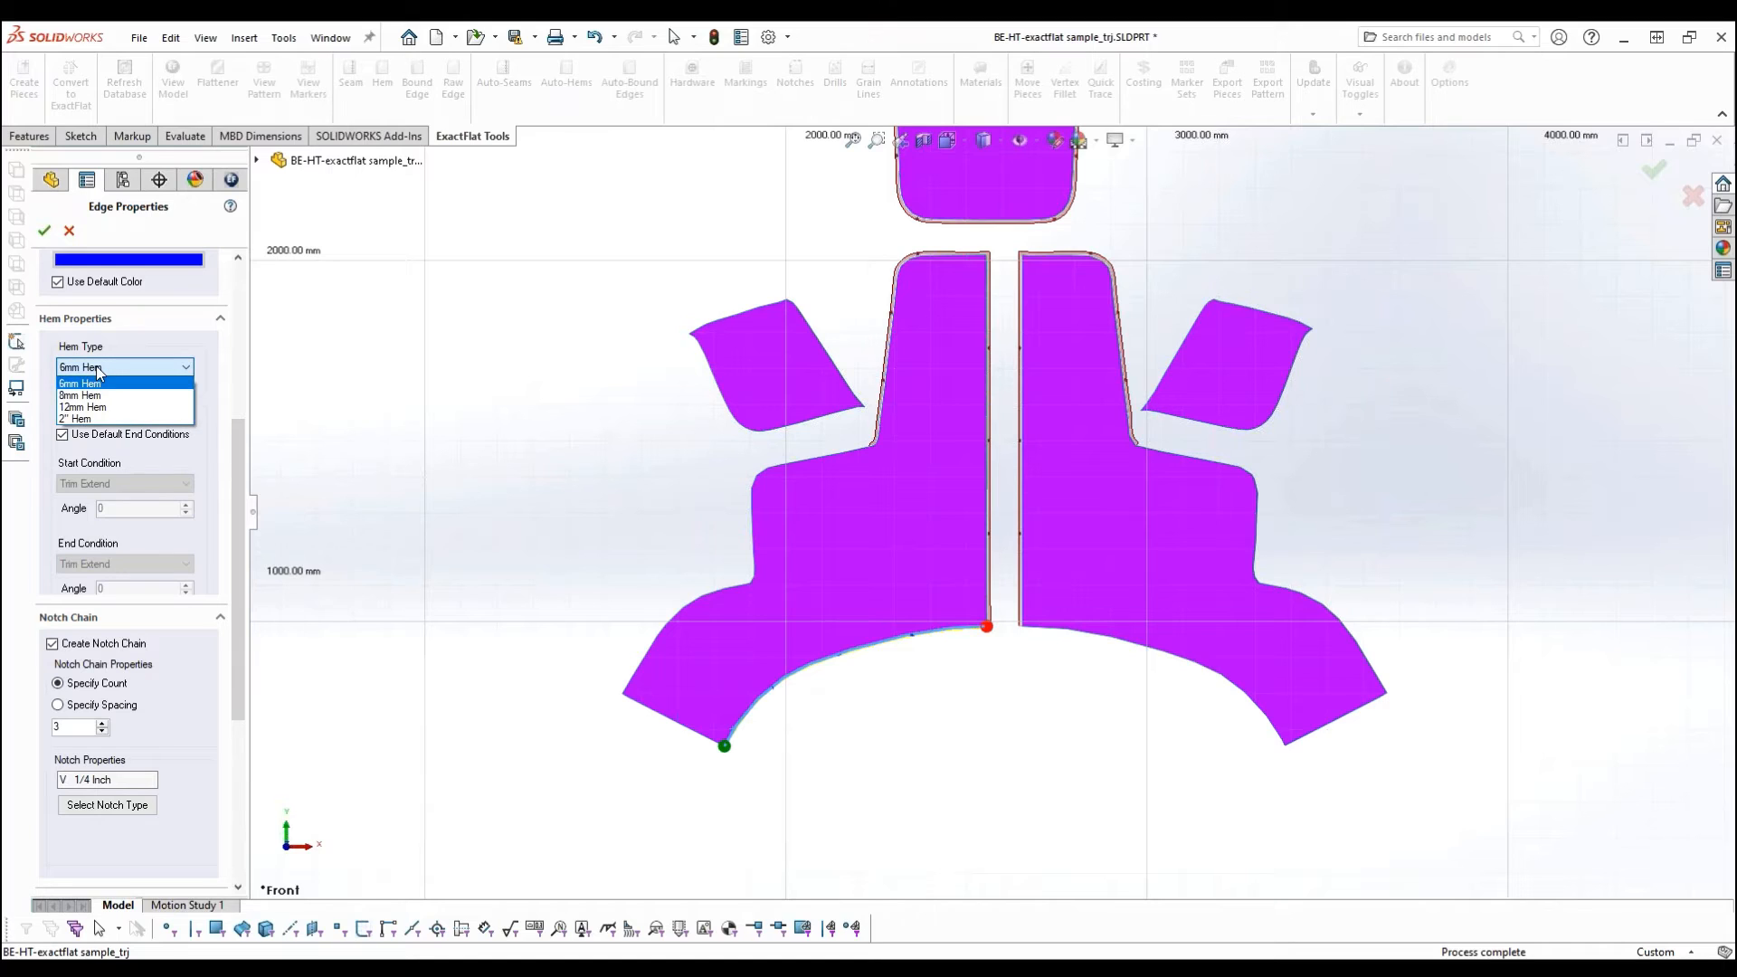
left_click(95, 419)
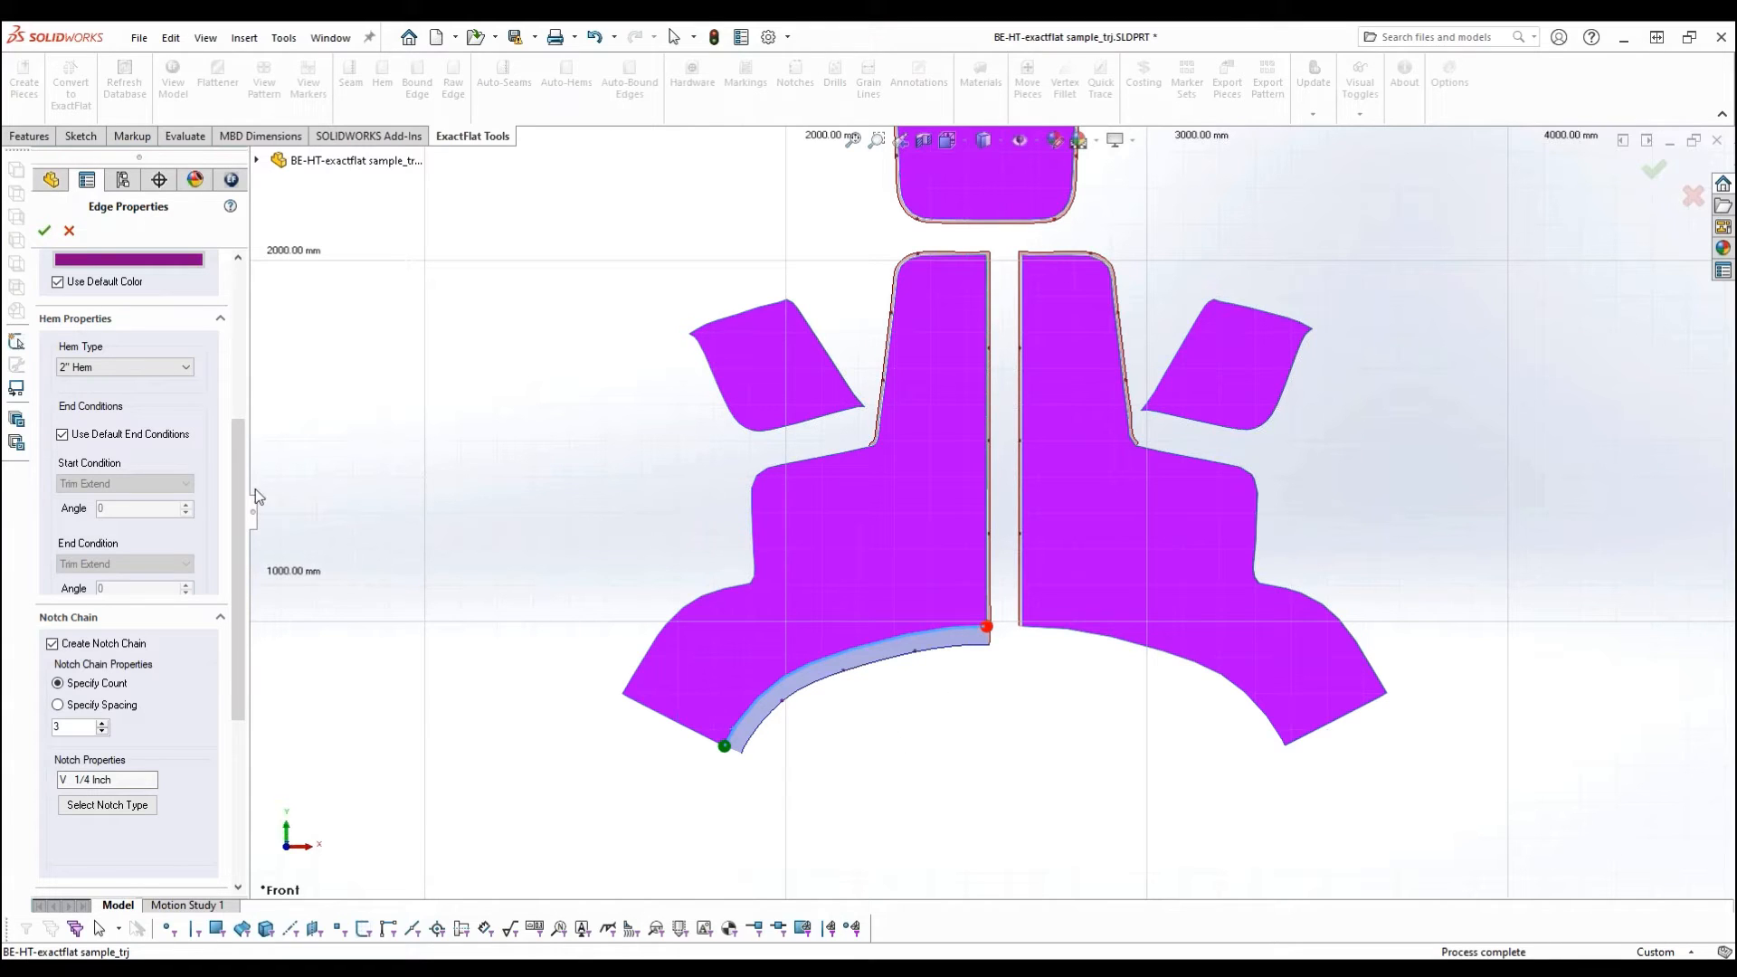
- Turn off the notch chain for the Outside Left hem and accept it
scroll(237, 520, "down", 1)
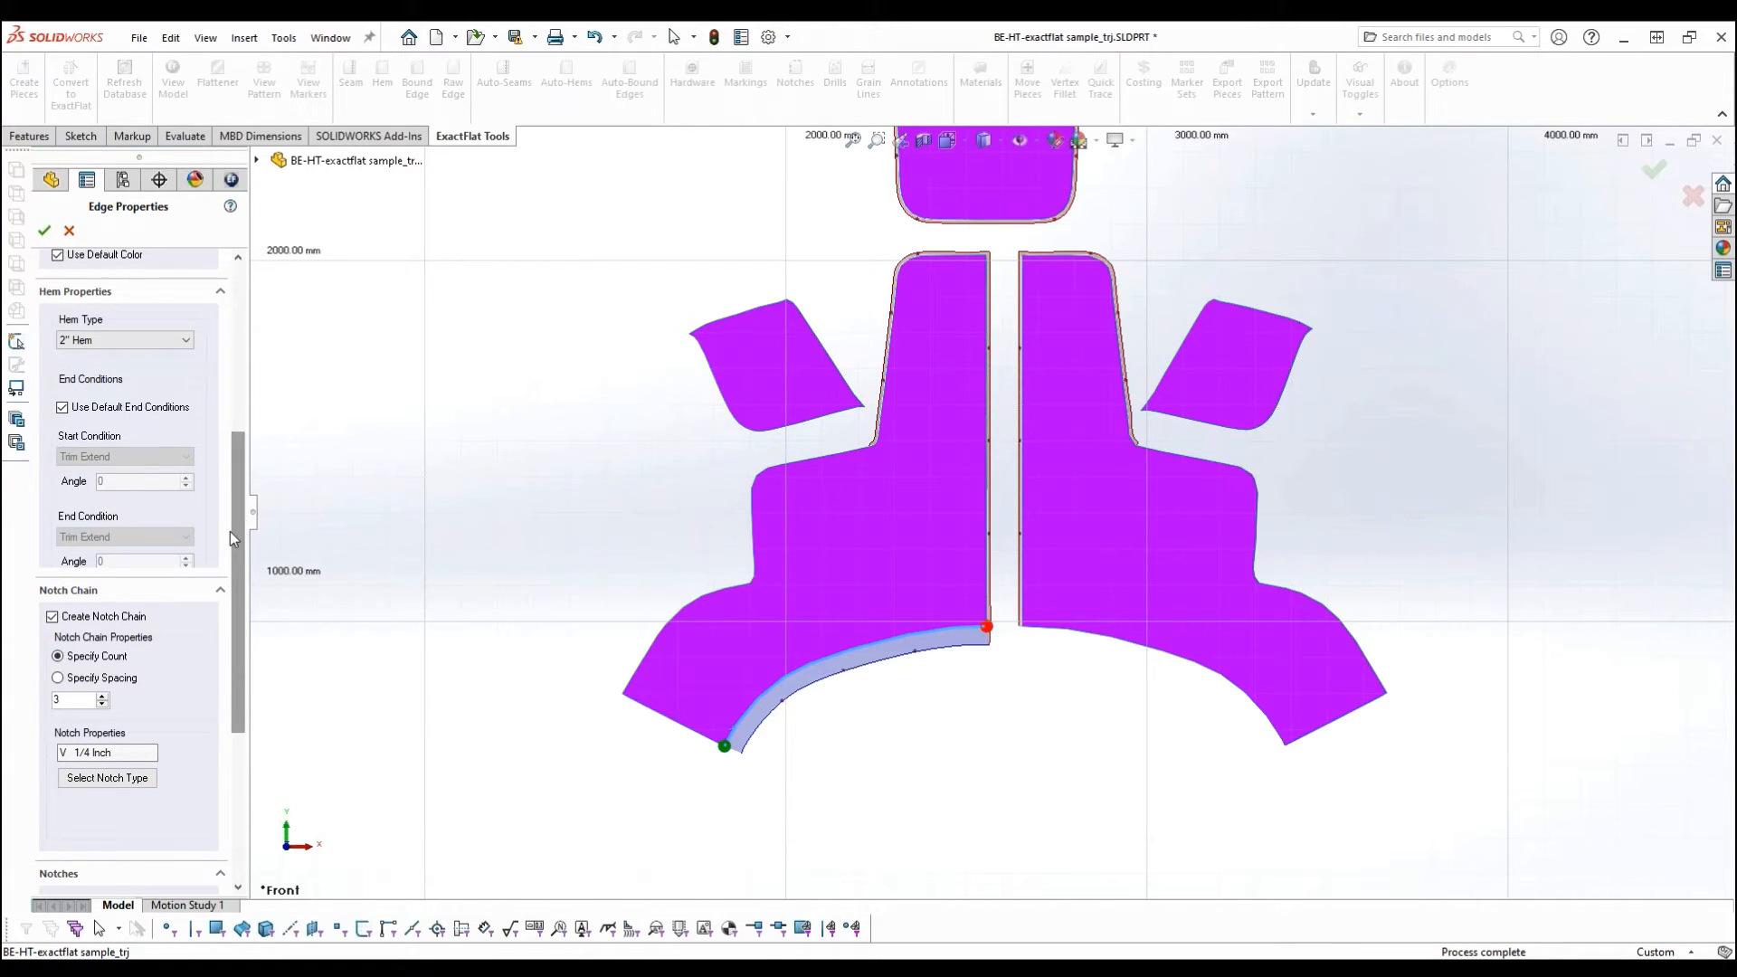
left_click(52, 617)
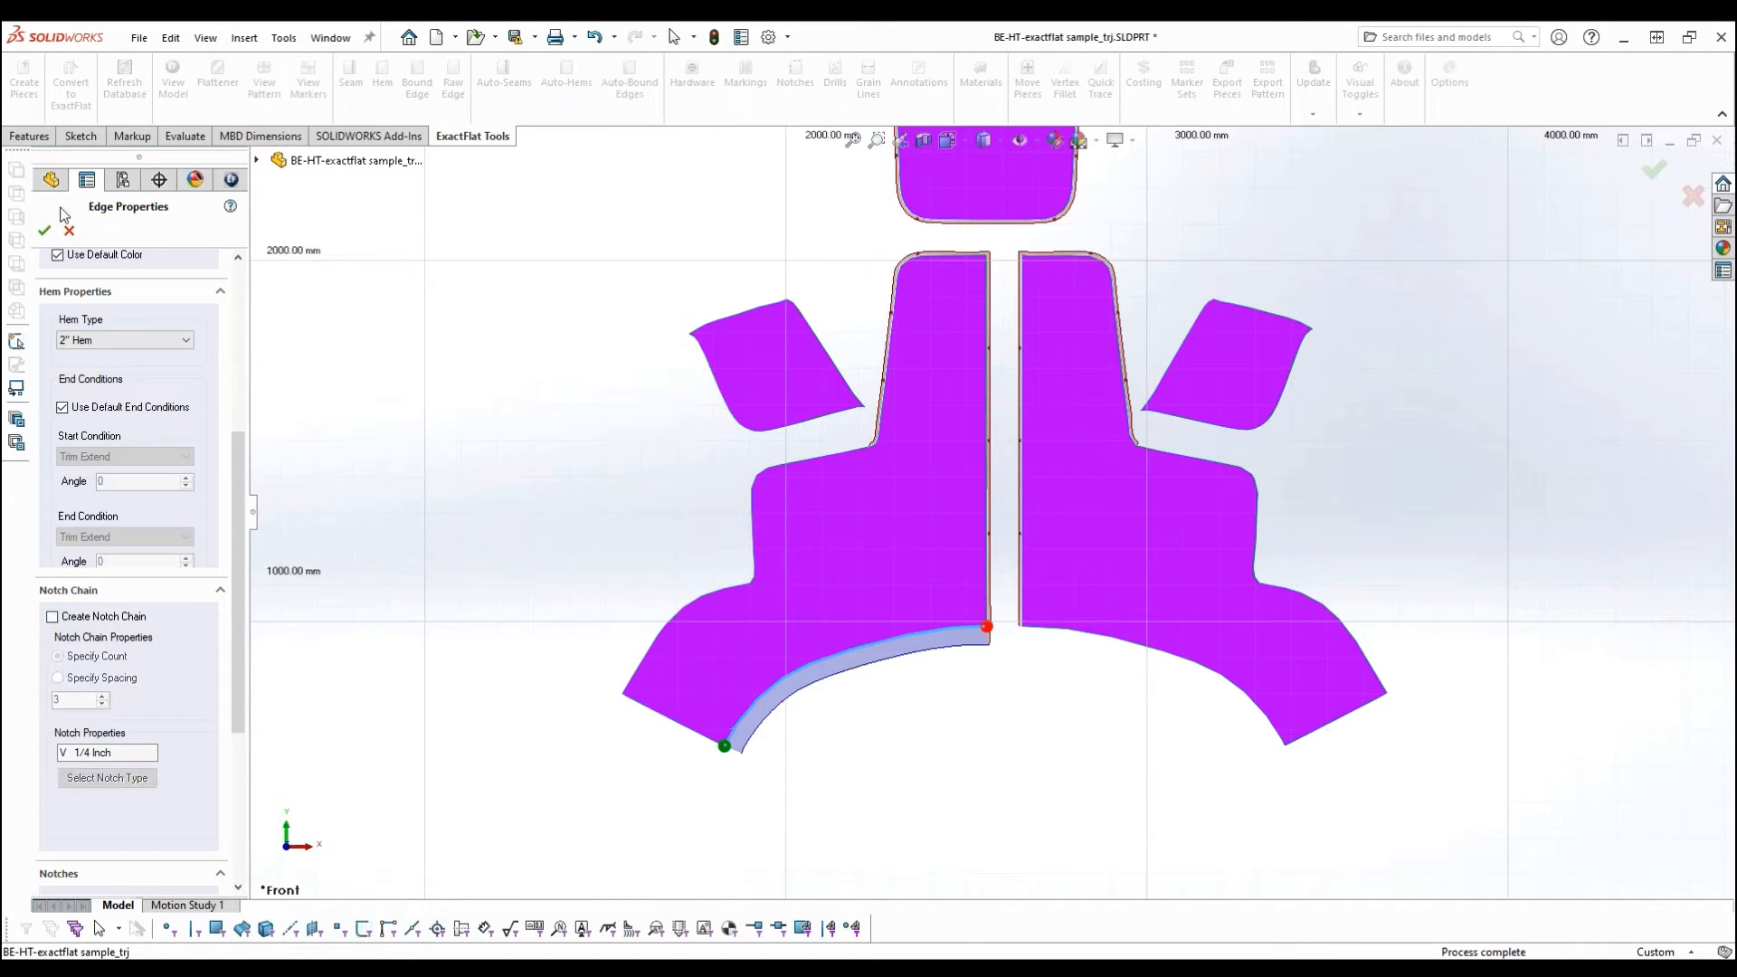
left_click(43, 232)
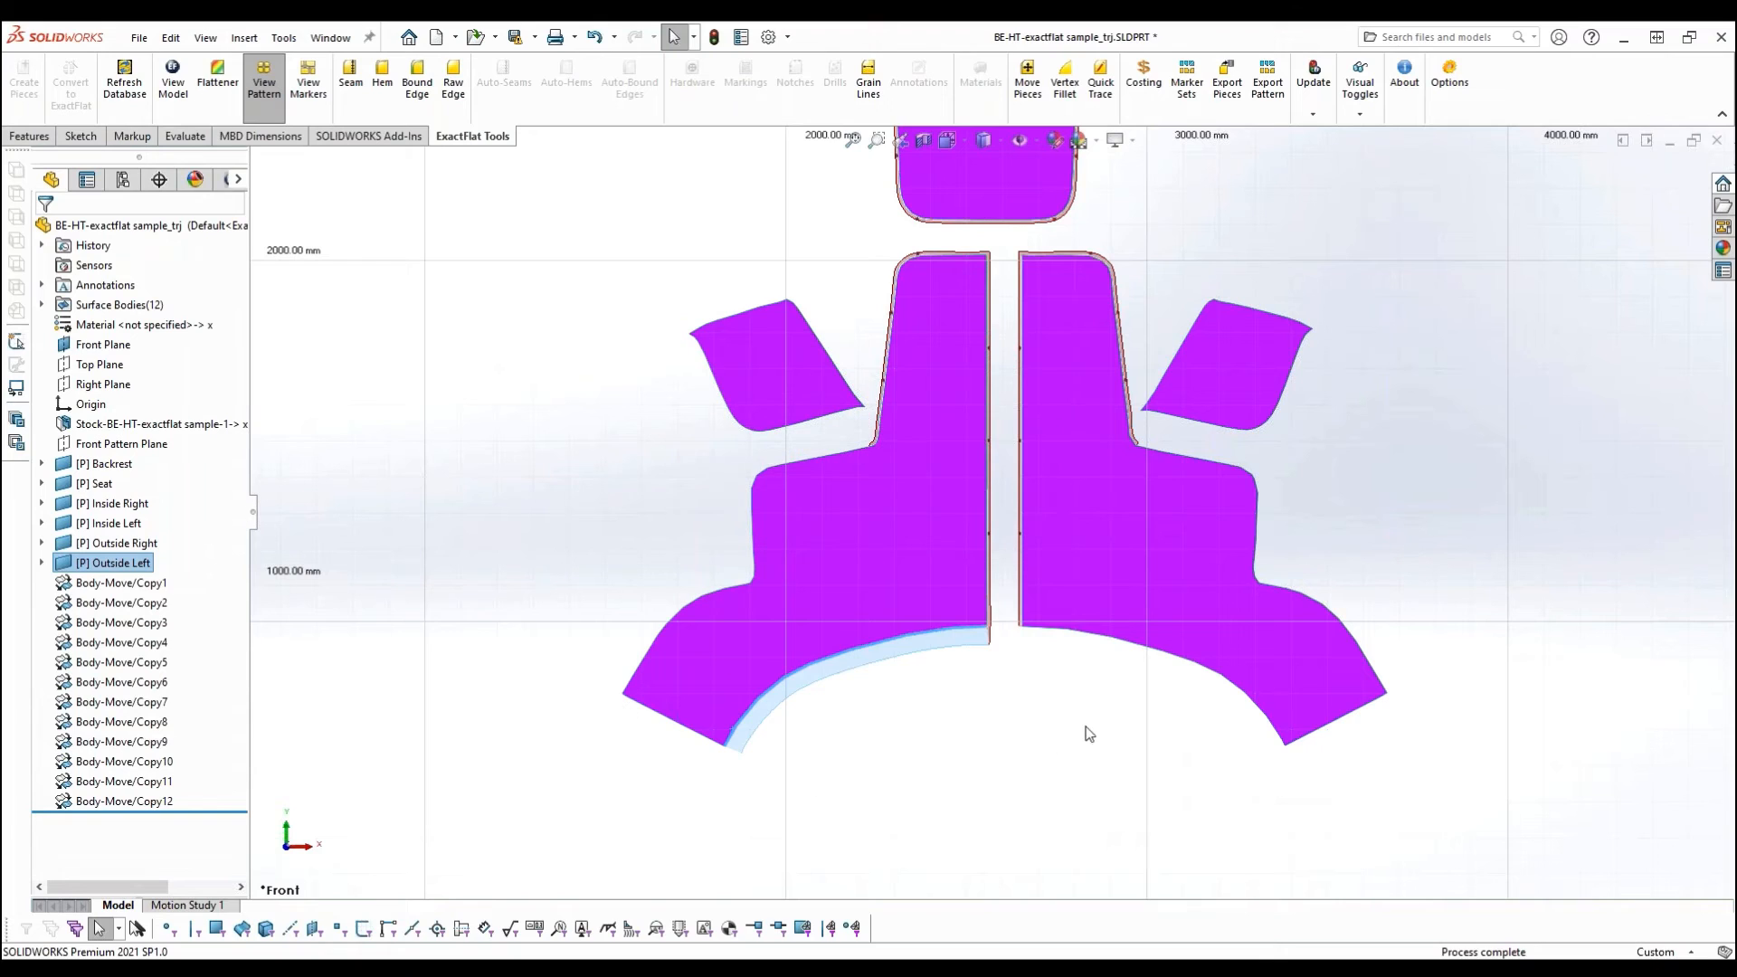
- Add a 2" Hem to the curved bottom edge of the Outside Right piece
left_click(1073, 636)
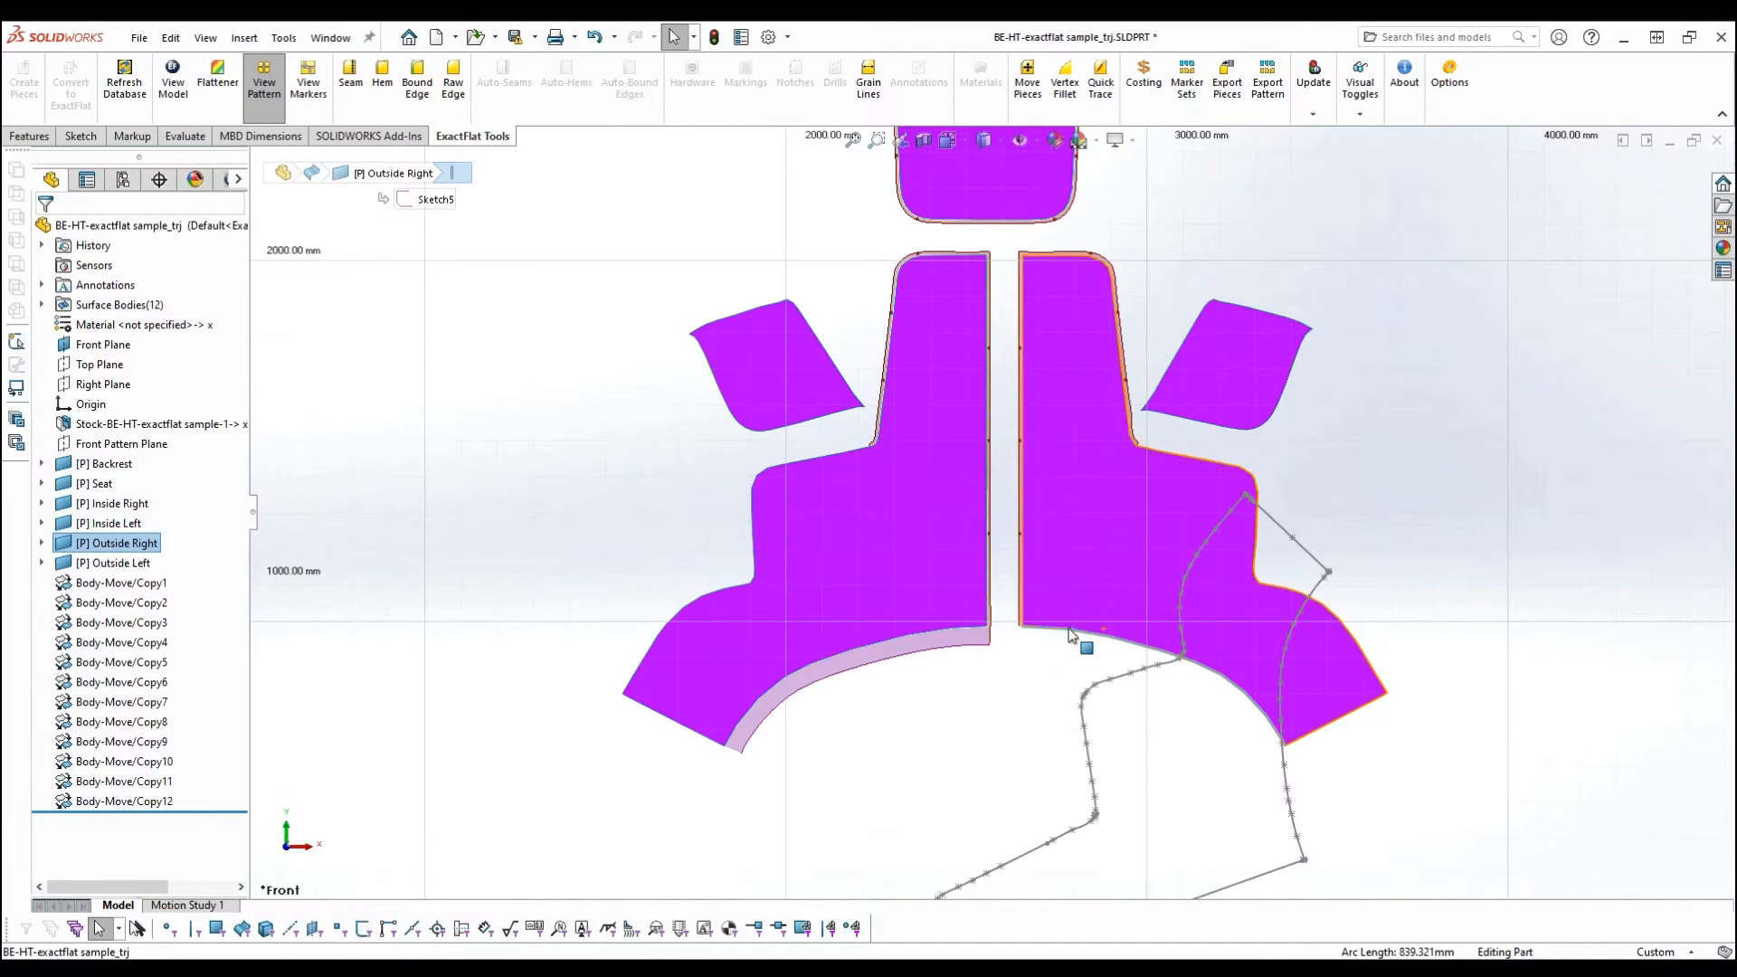
left_click(382, 77)
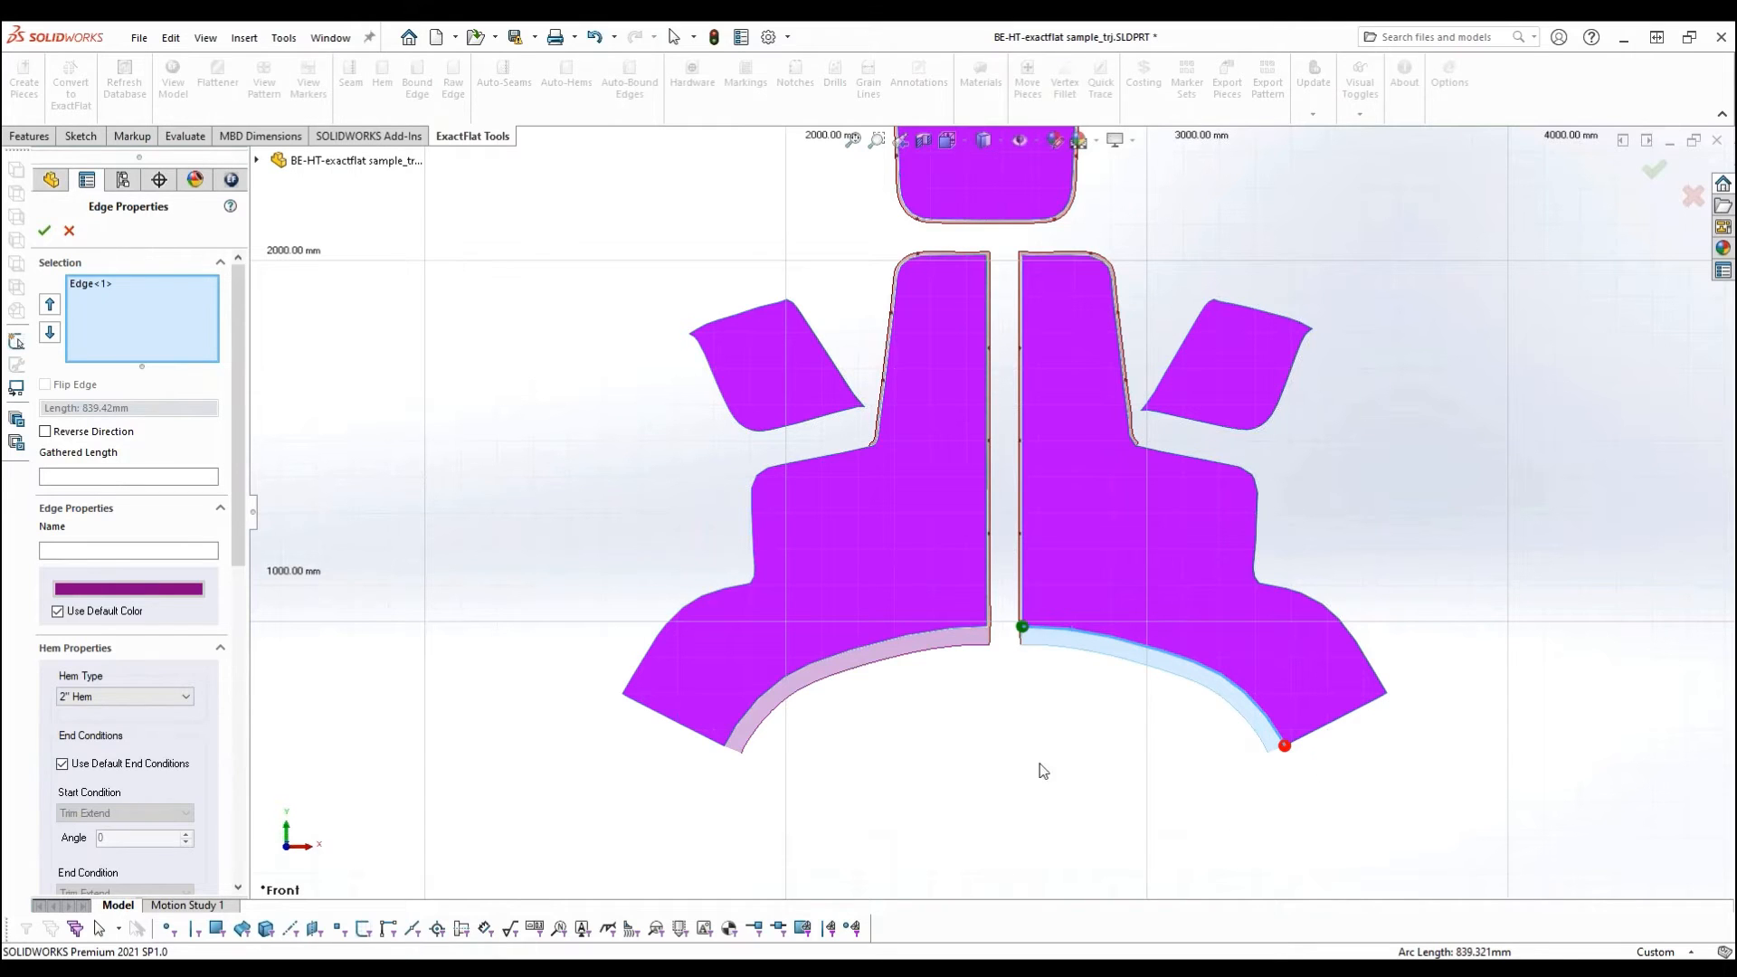
left_click(44, 230)
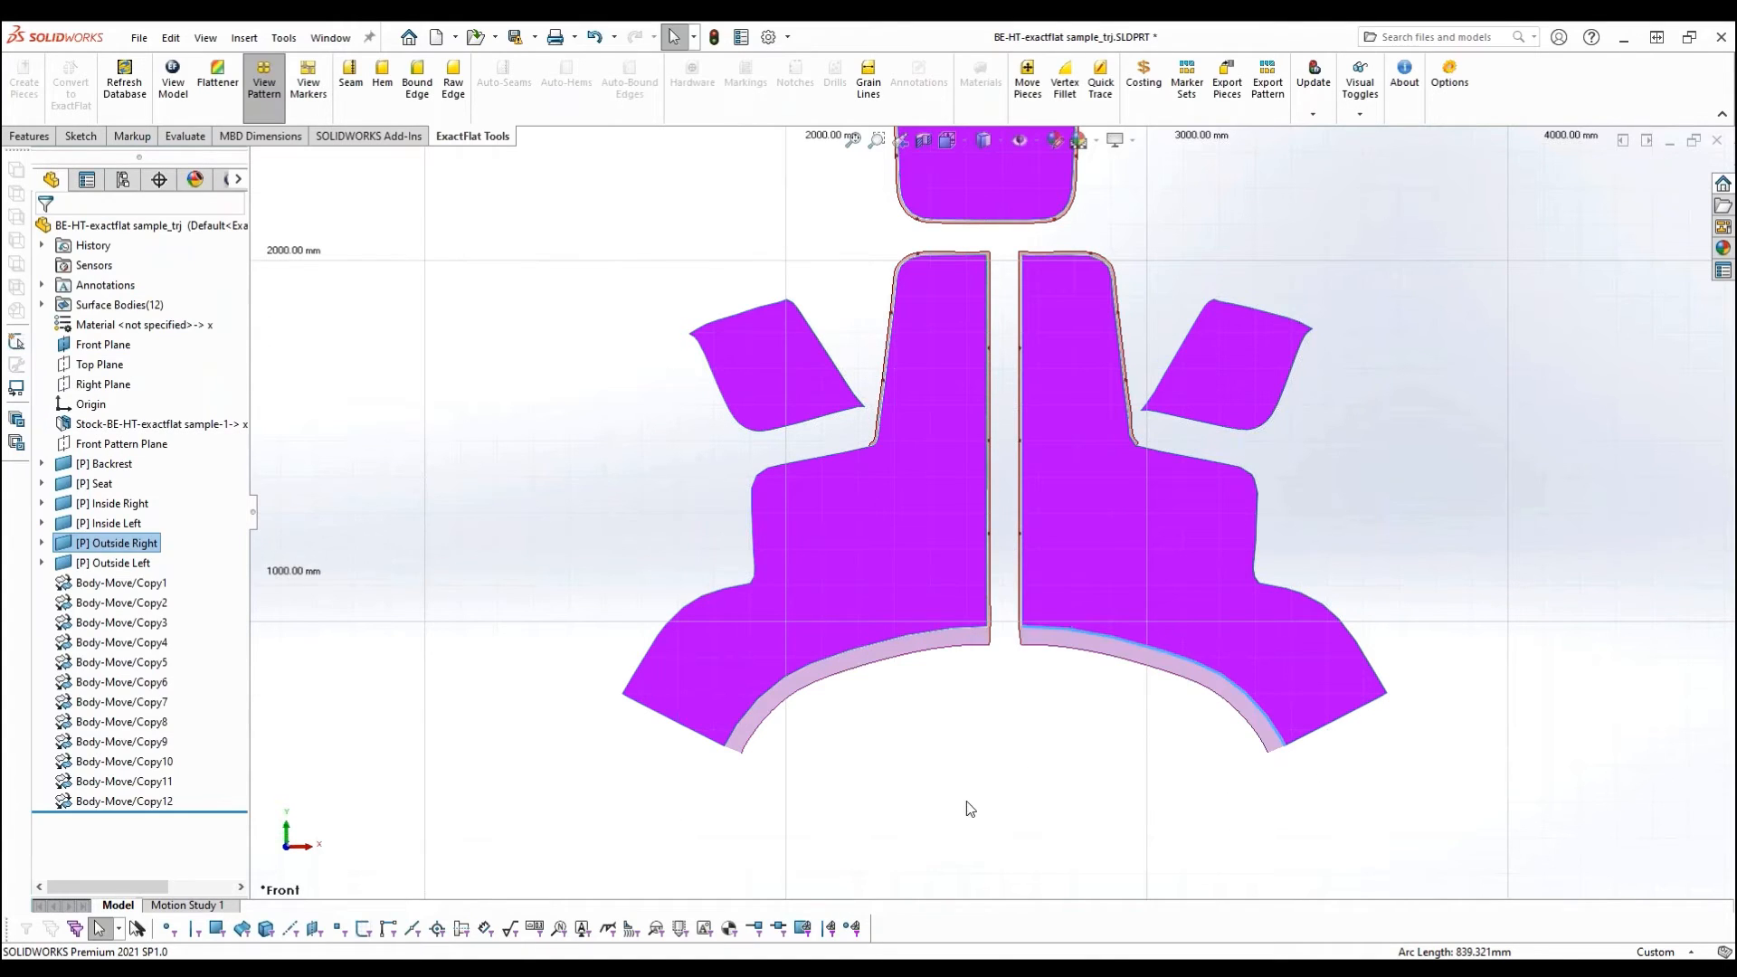
- Start a sketch on the Backrest face and place four points in two aligned rows on its lower half, about 232 mm apart horizontally and 212 mm vertically
scroll(995, 507, "up", 5)
scroll(1051, 318, "down", 2)
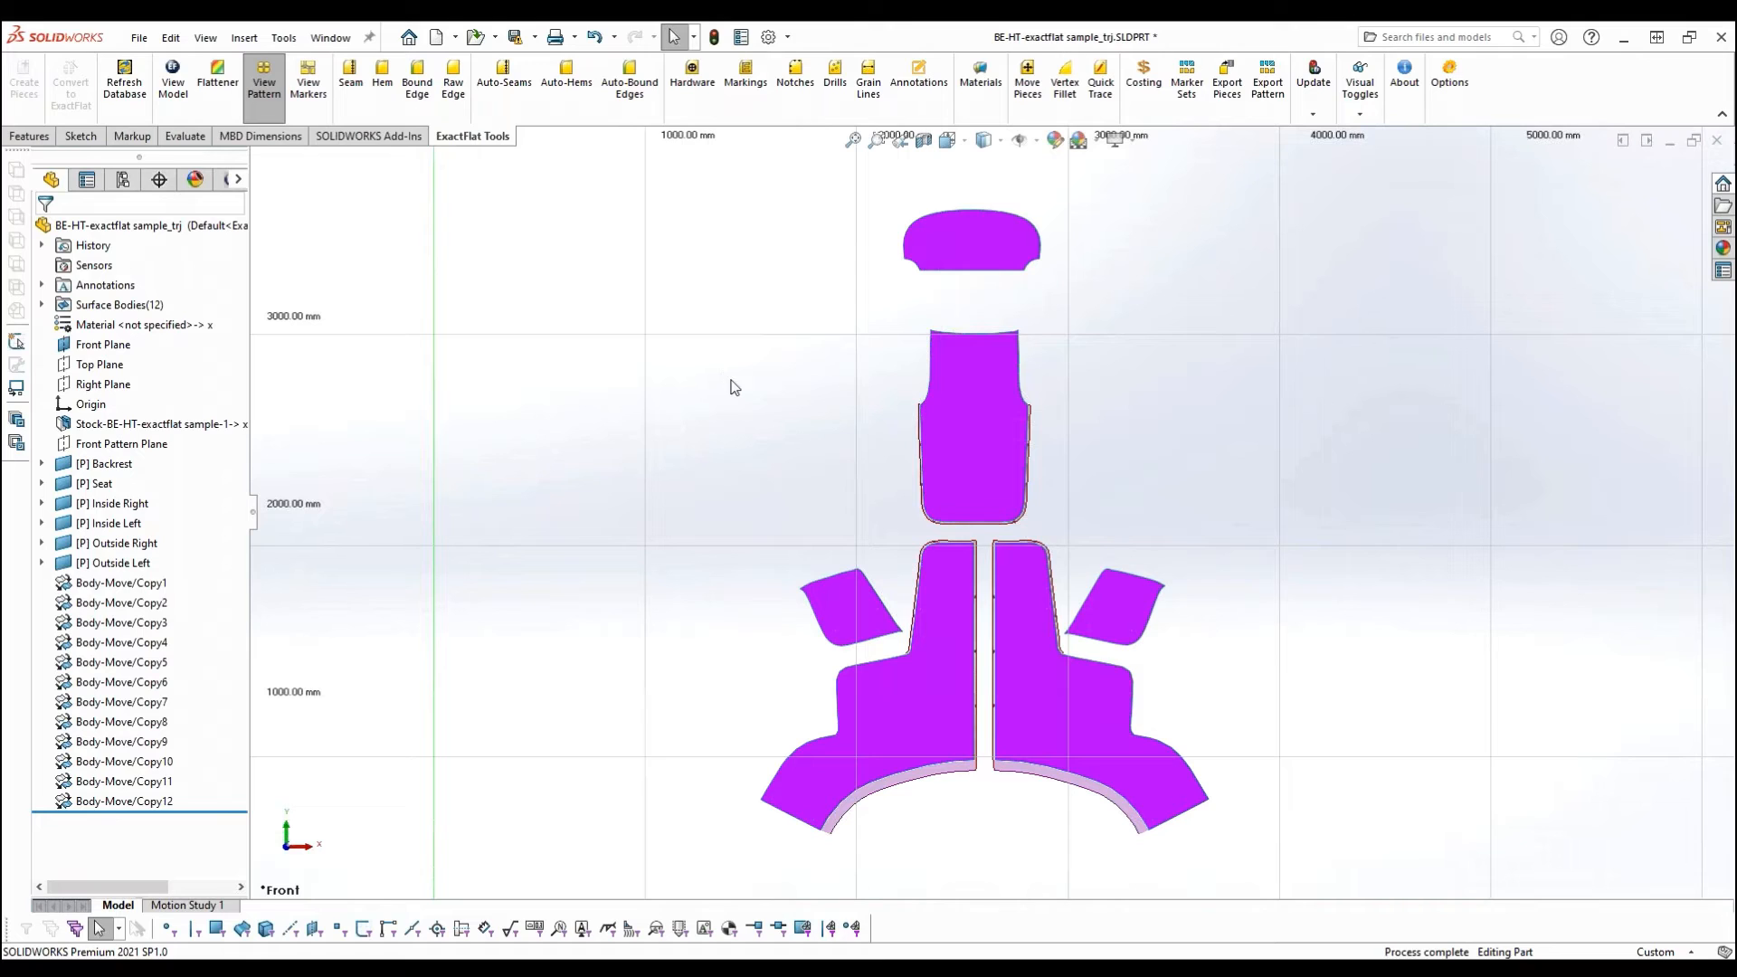
scroll(1136, 414, "down", 2)
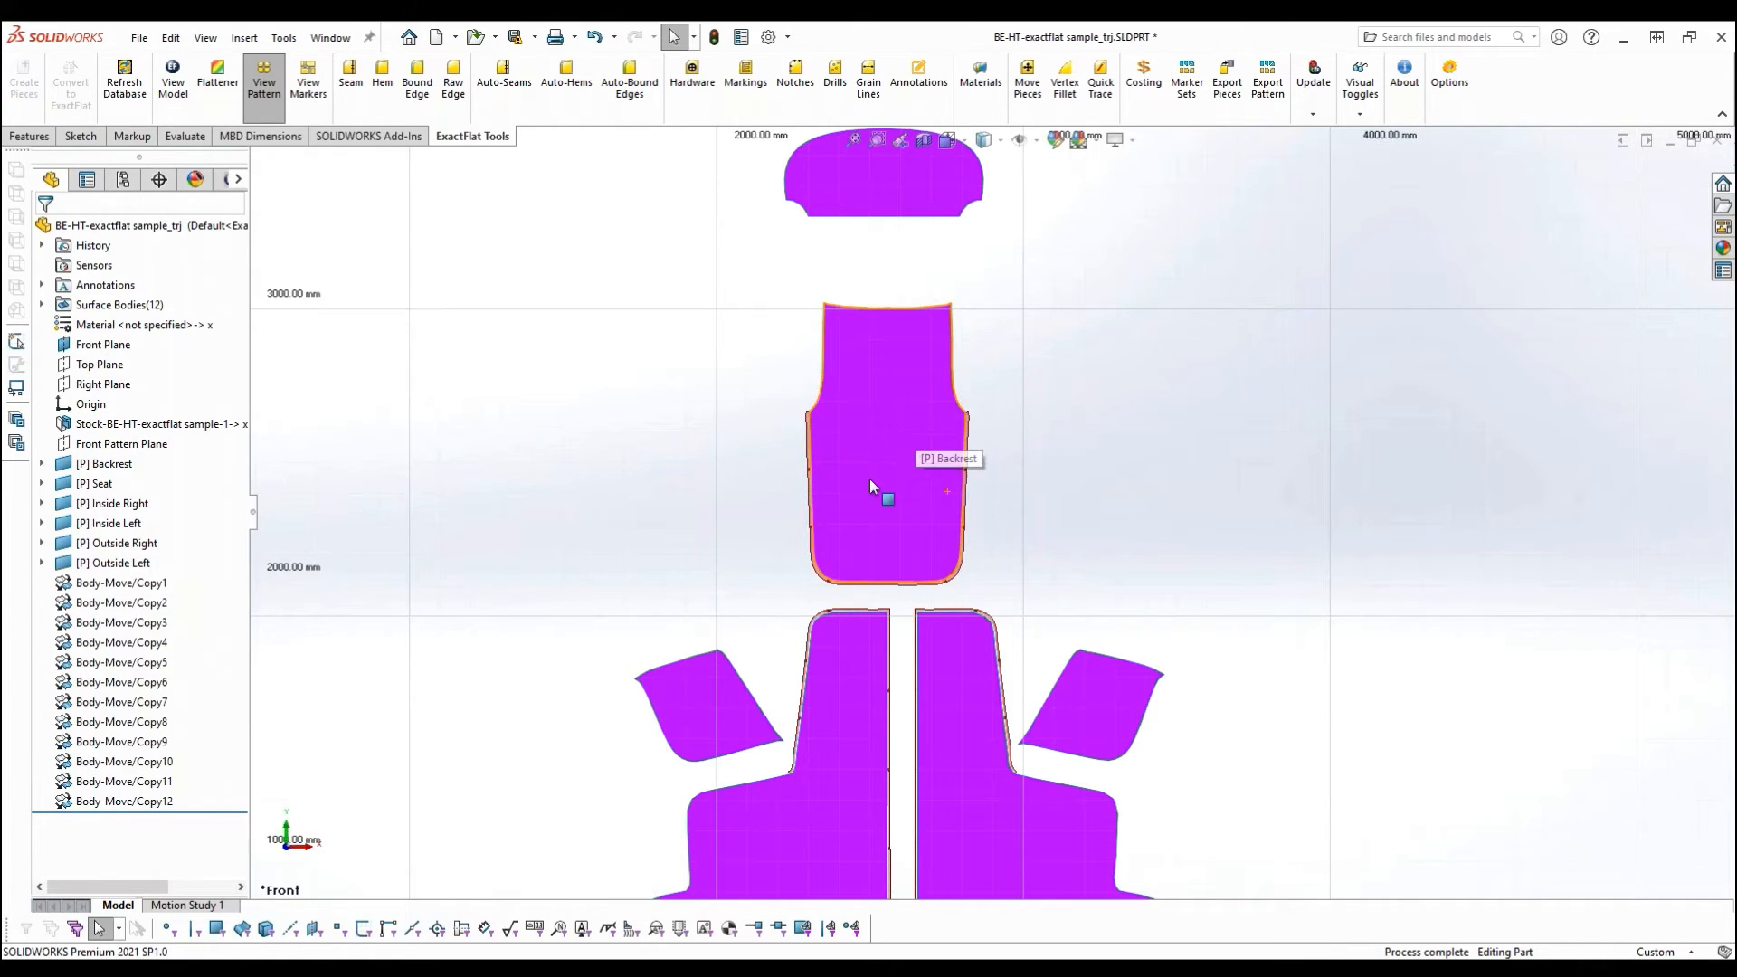
left_click(888, 447)
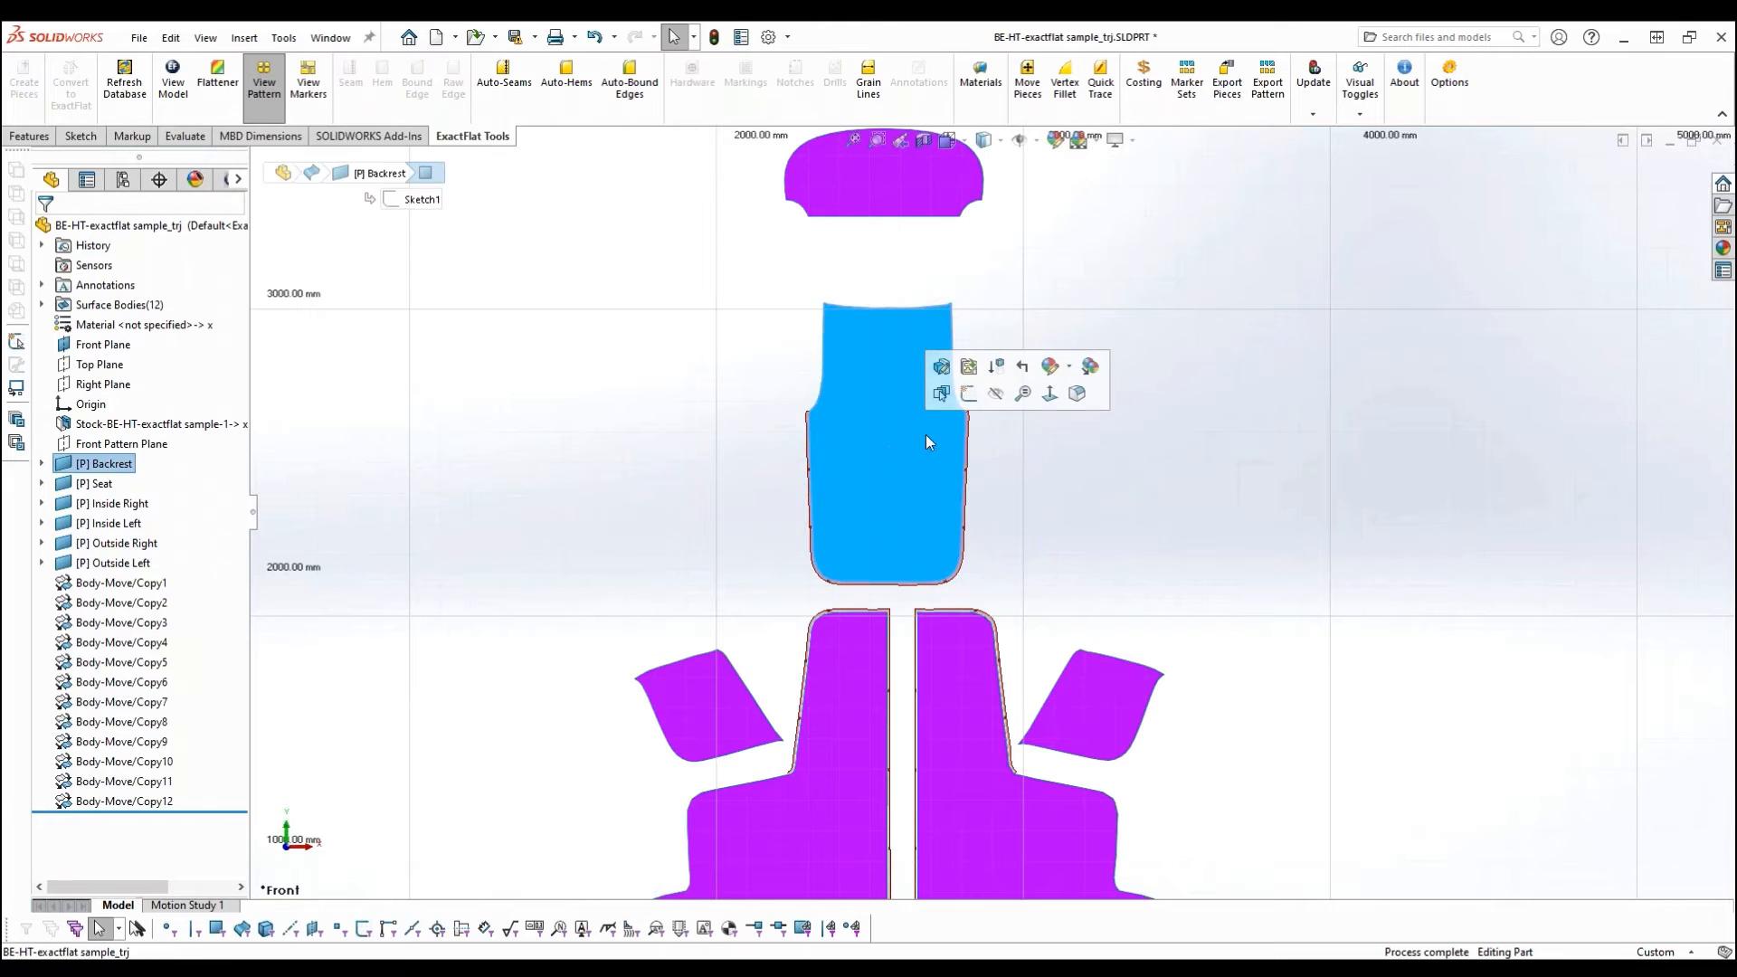
left_click(968, 395)
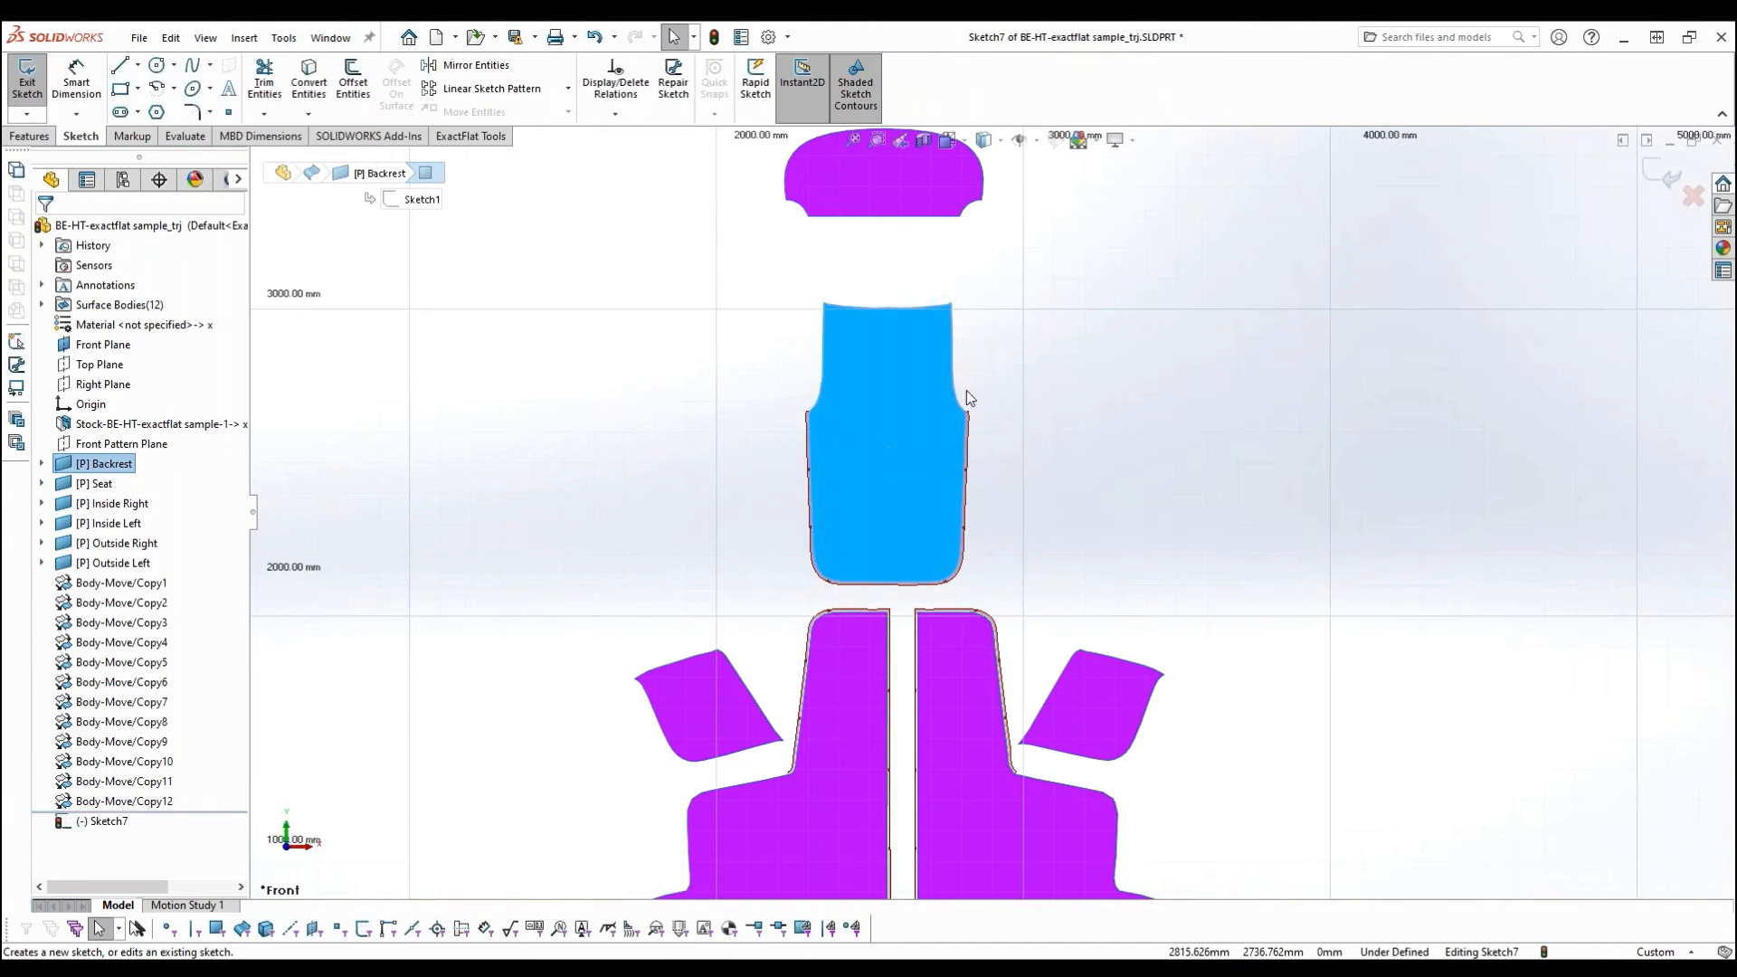
left_click(229, 115)
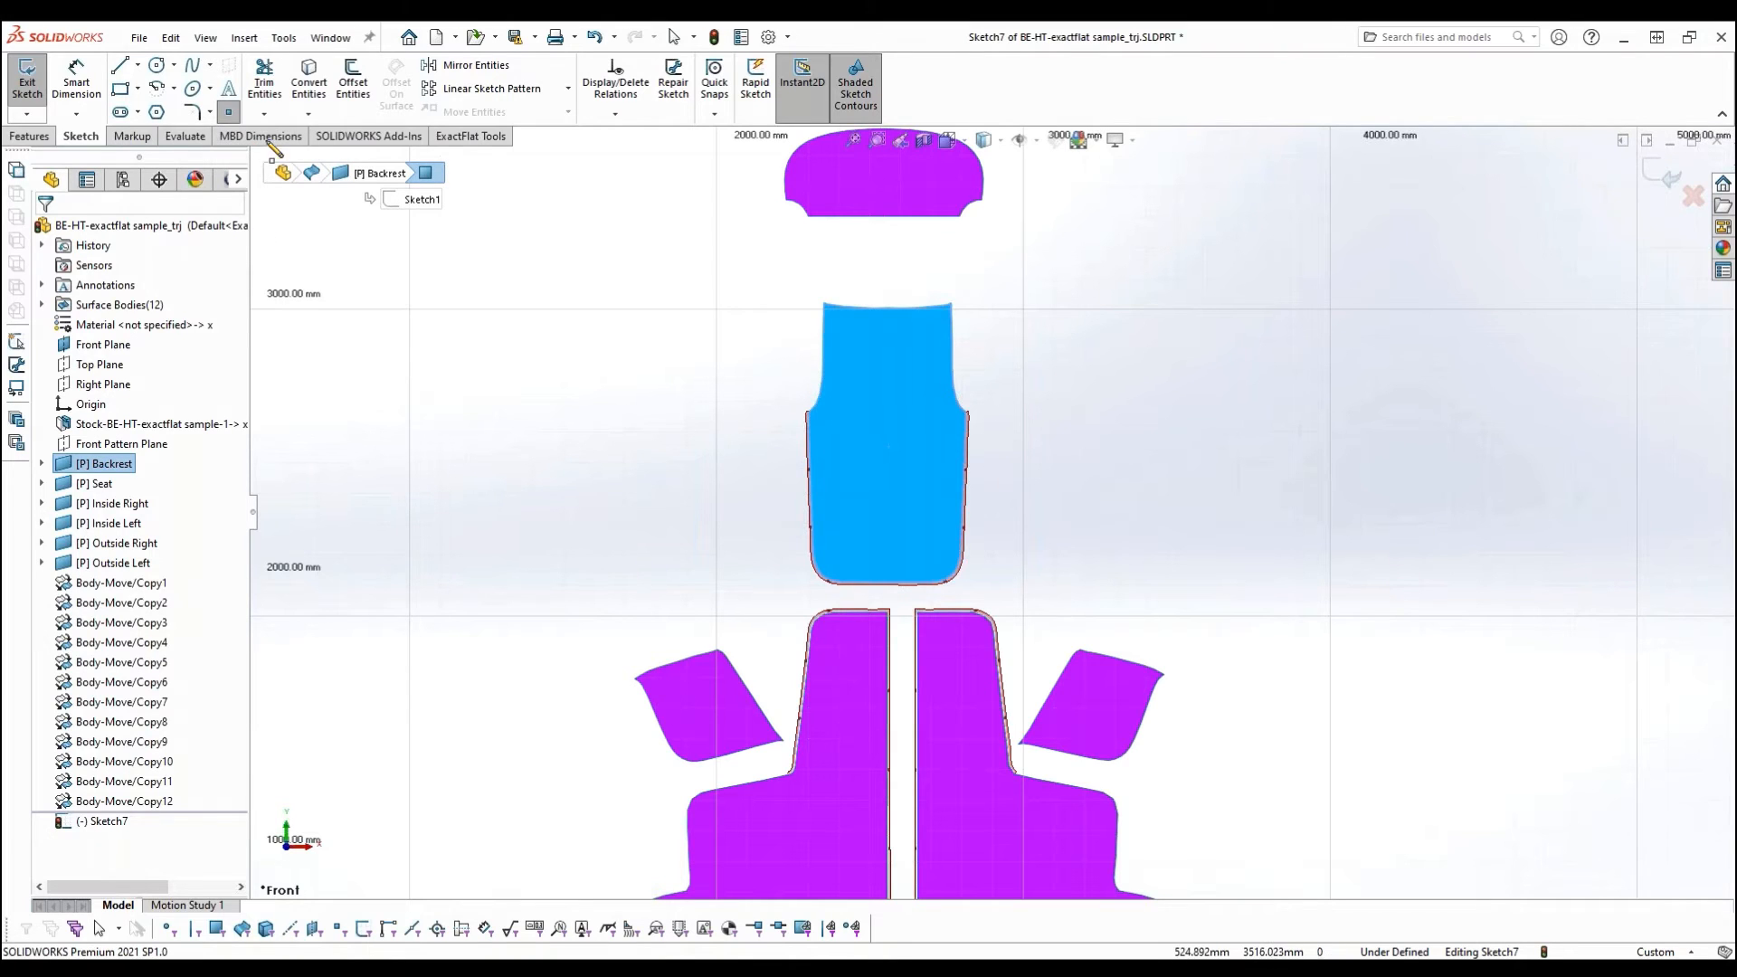
left_click(230, 113)
left_click(857, 536)
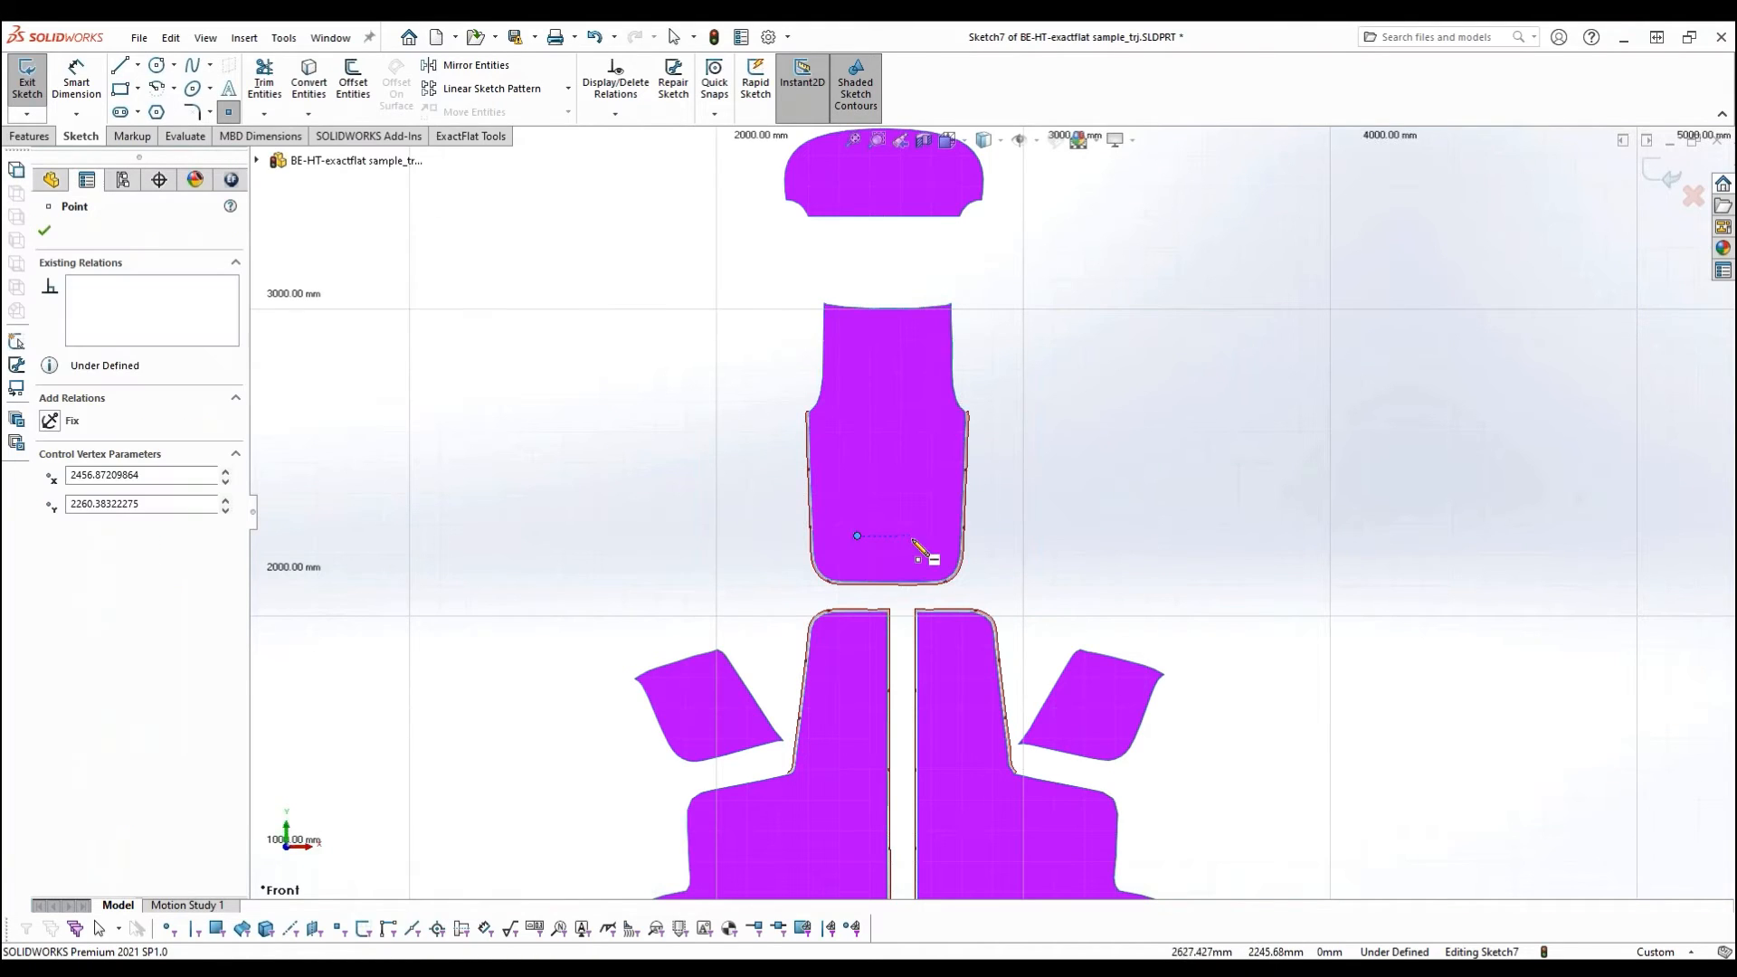
left_click(928, 537)
left_click(928, 471)
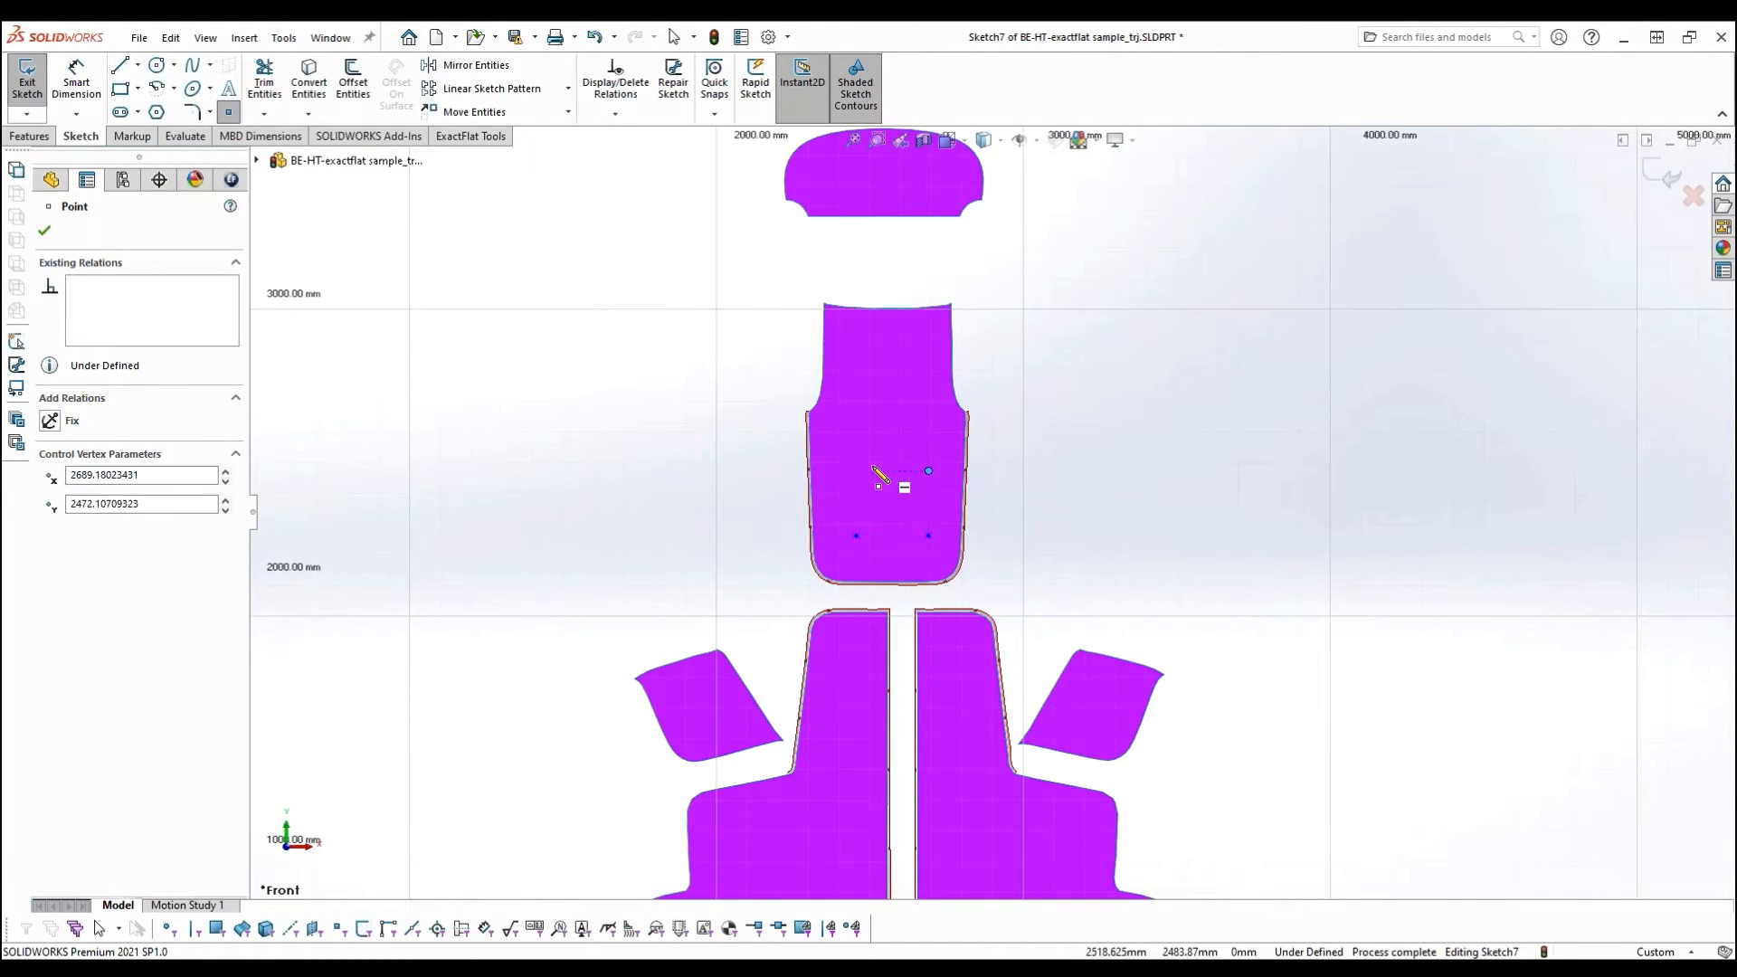
left_click(857, 470)
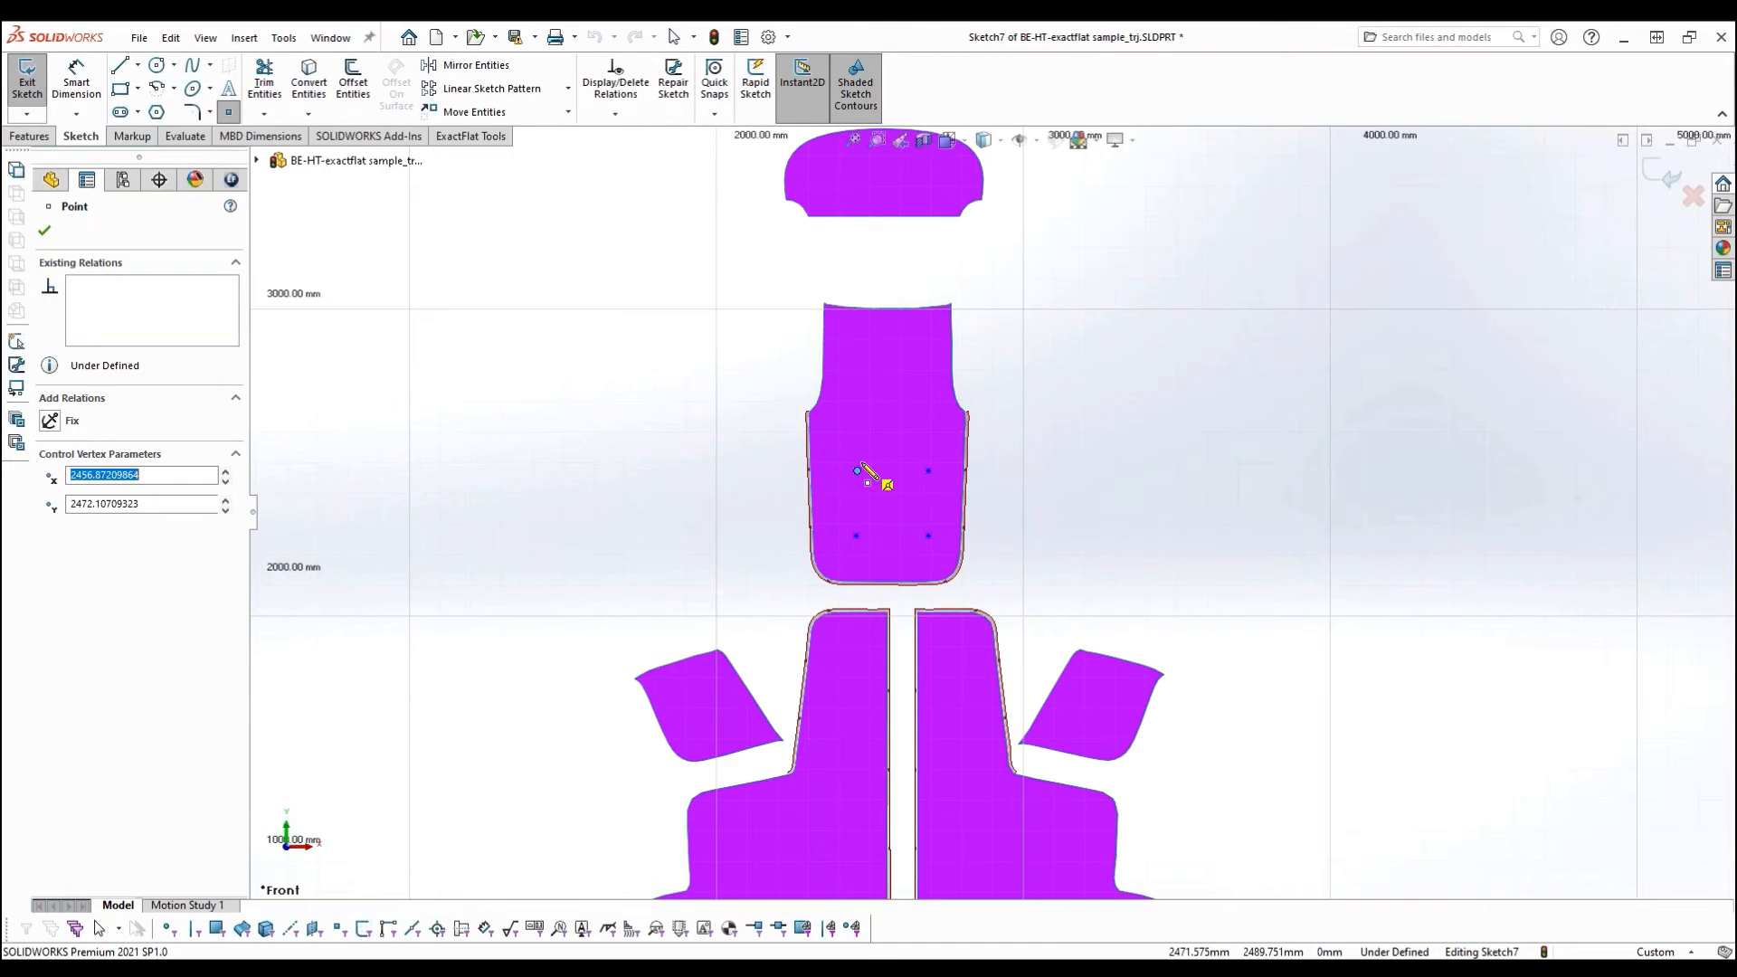
- Place four more points in two rows above and aligned with the existing Backrest points, and exit the sketch
left_click(857, 408)
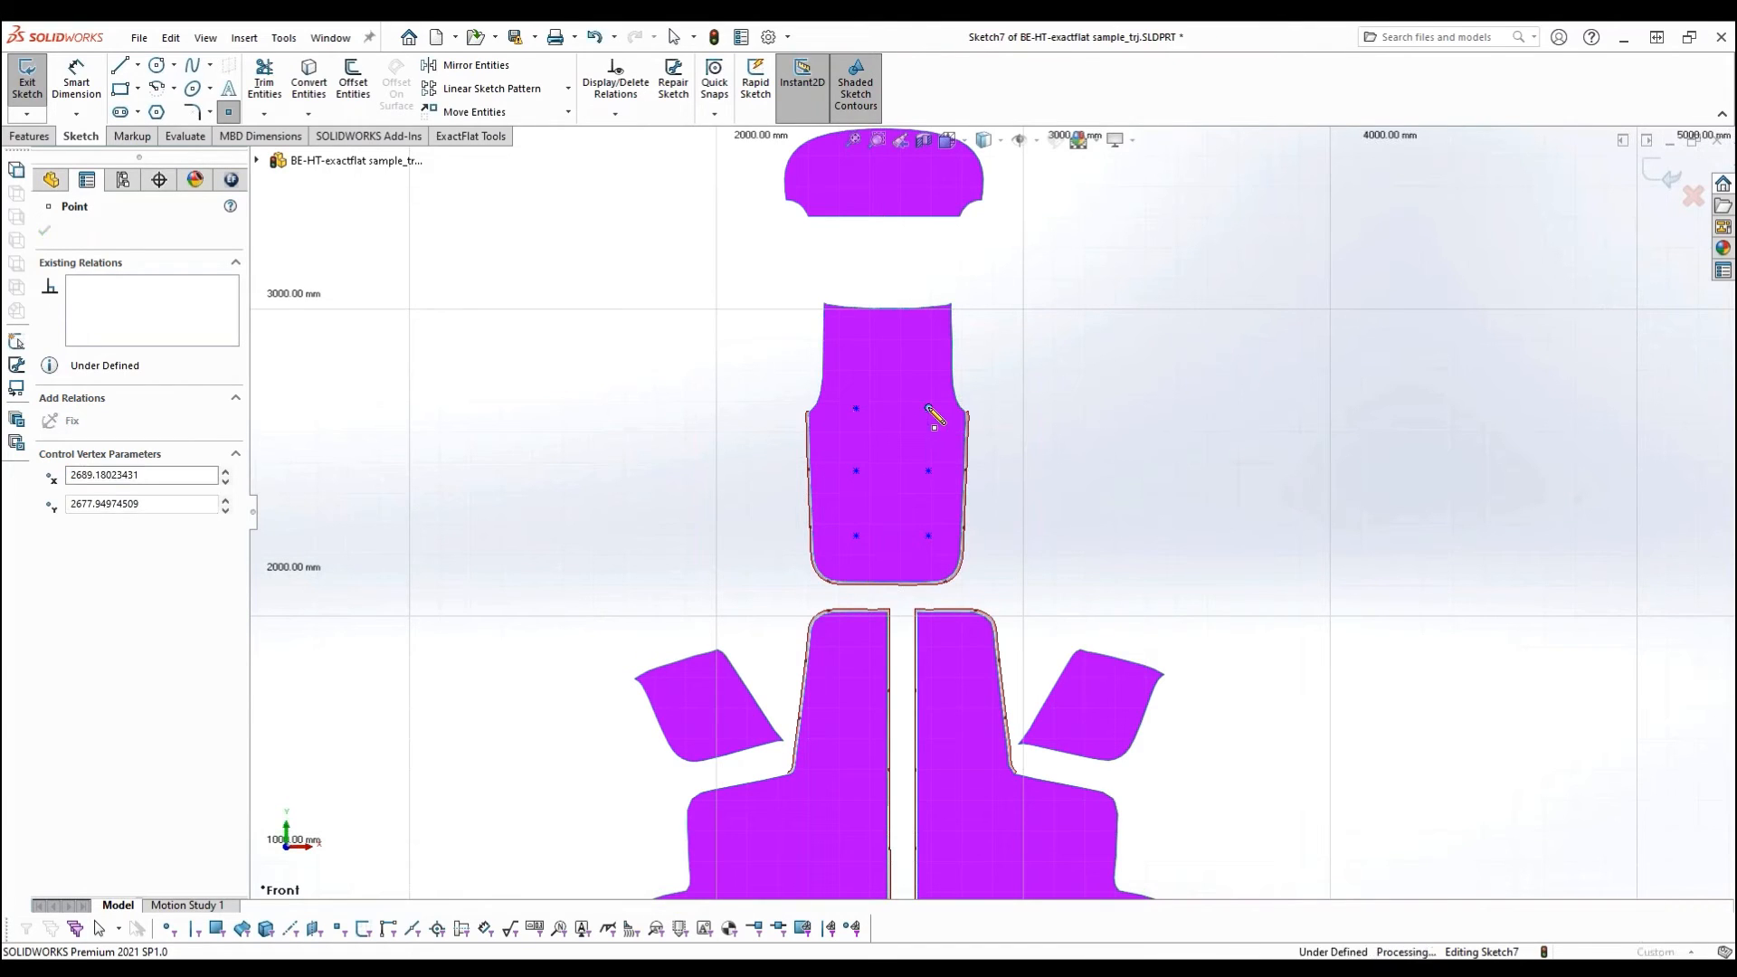
left_click(928, 407)
left_click(928, 348)
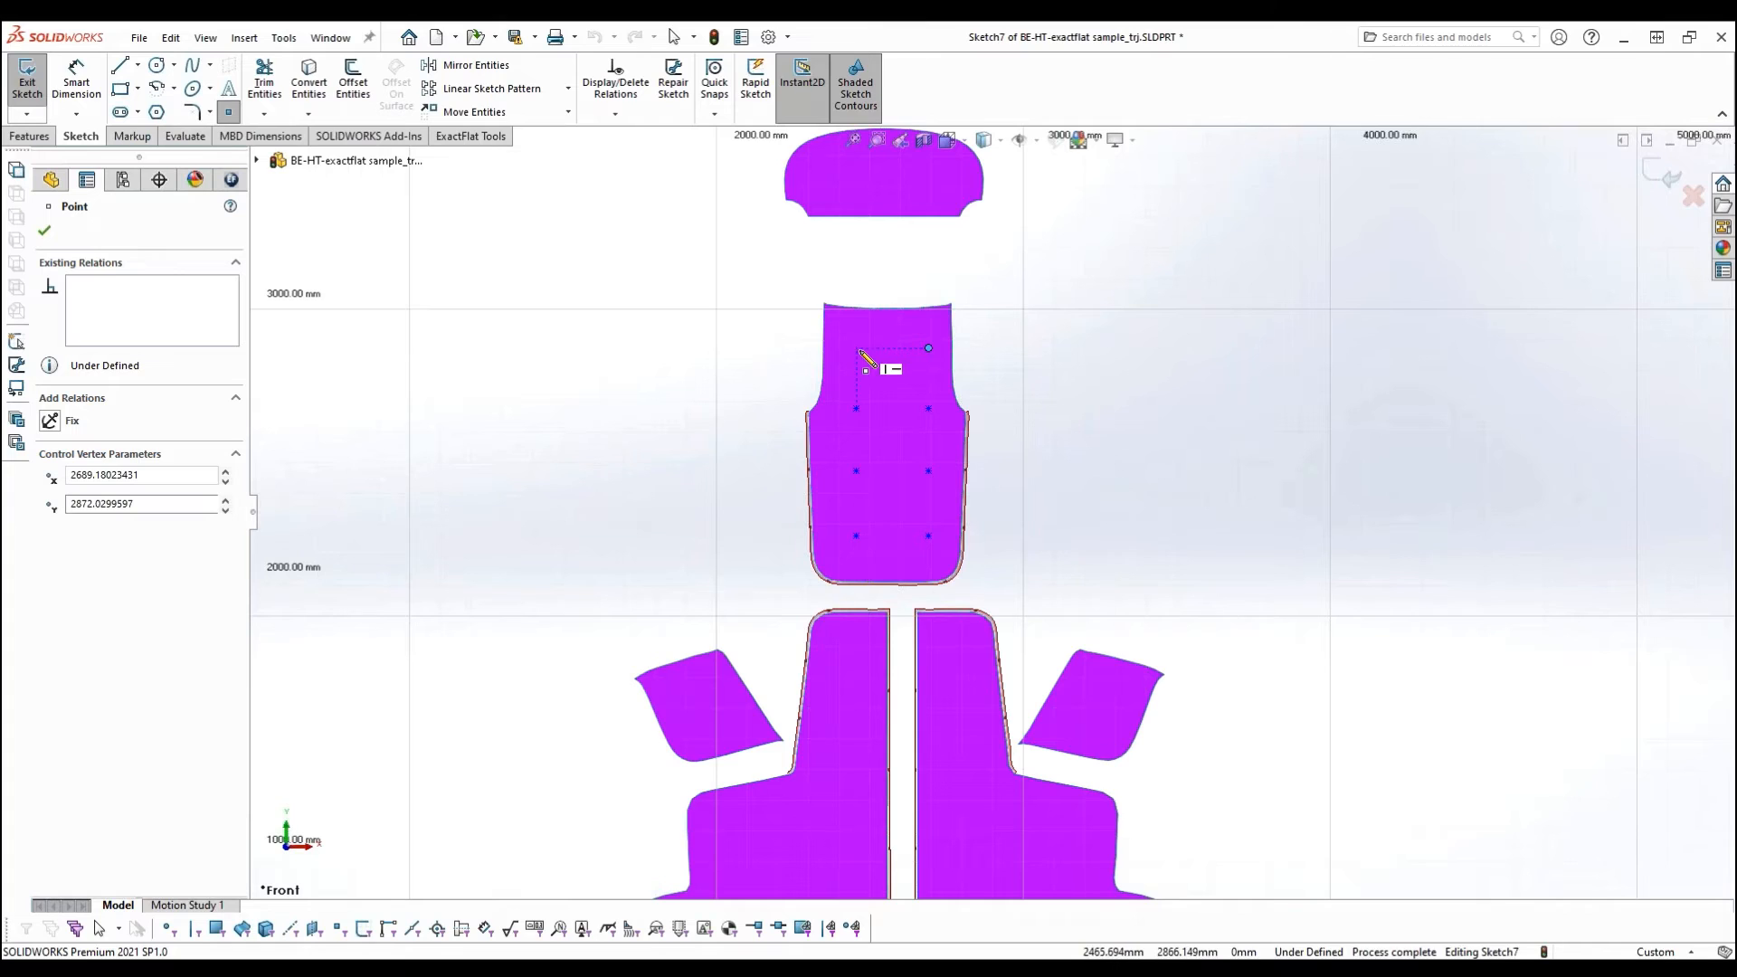
left_click(857, 348)
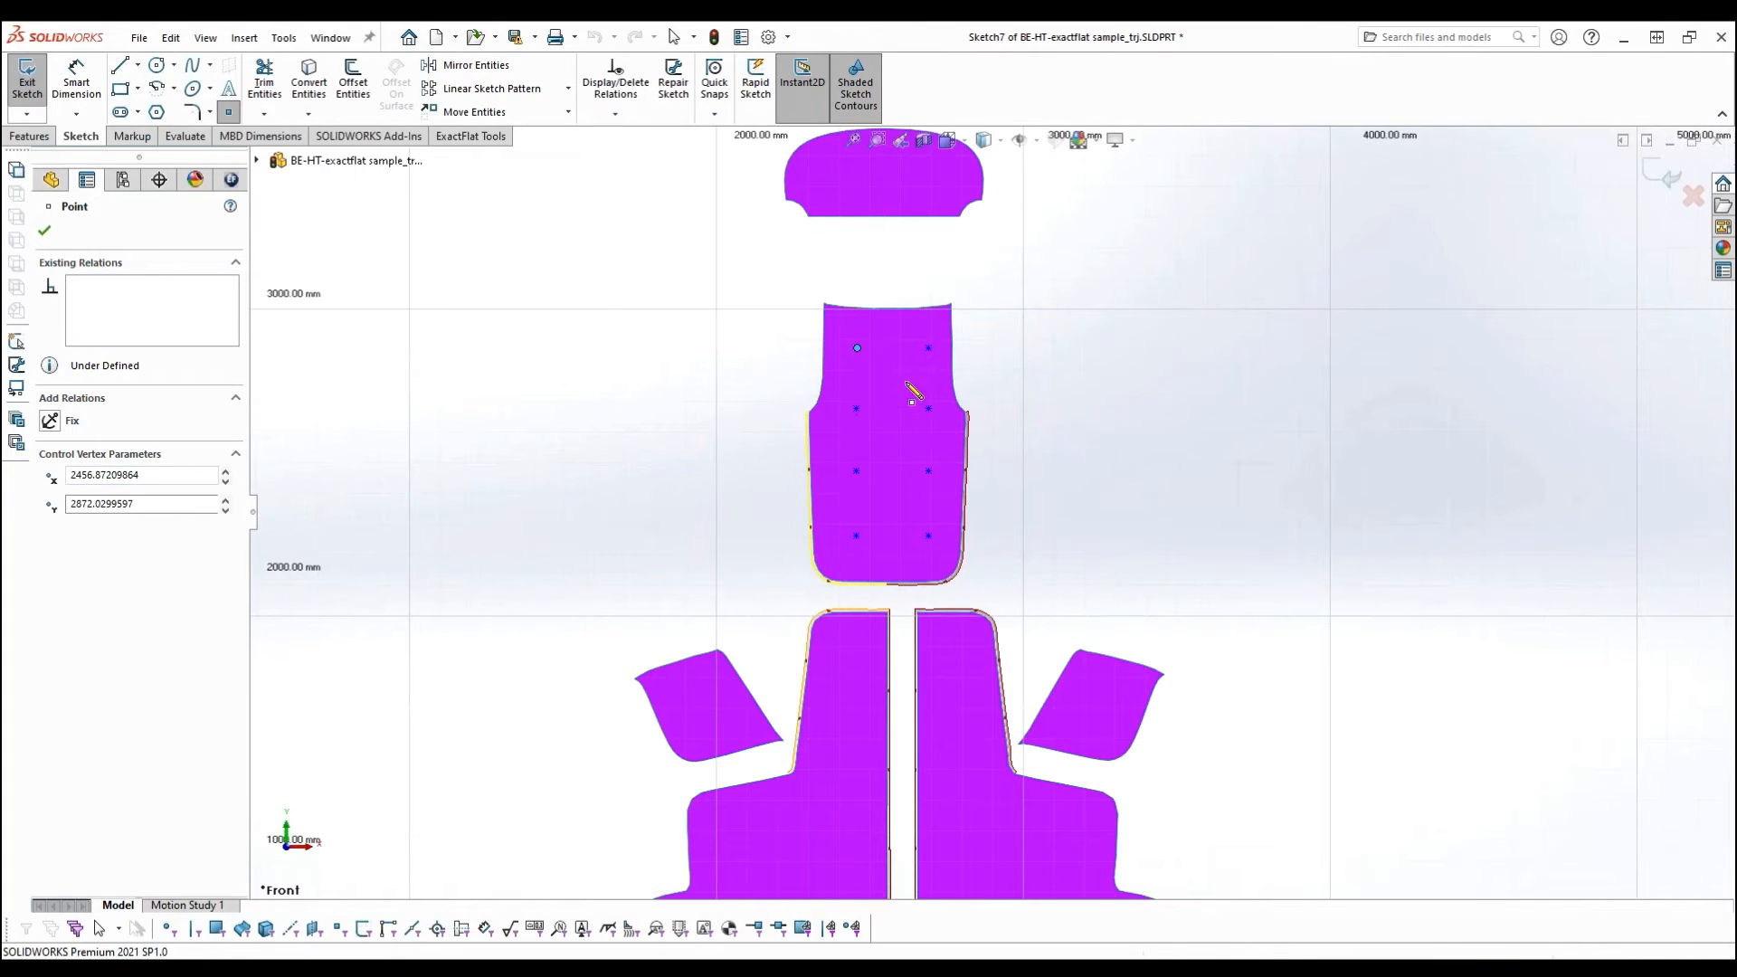
left_click(1663, 181)
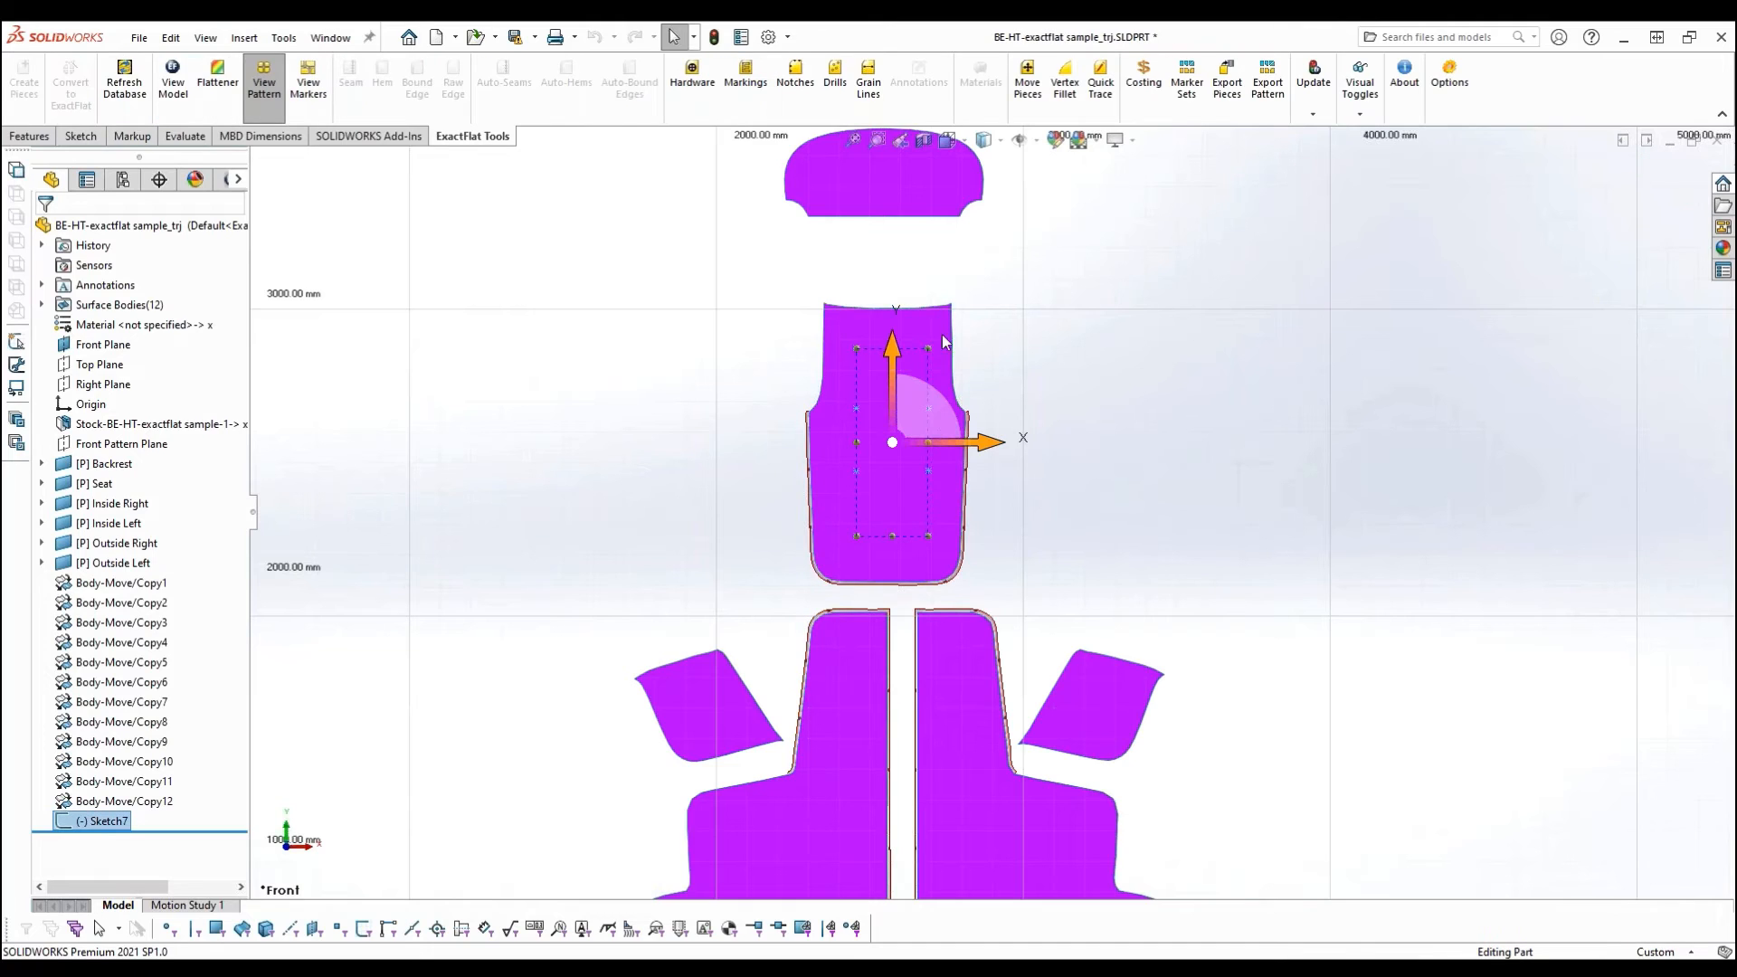
- Create hardware from the Backrest point sketch, choosing the four-holed Button from the hardware list, and accept it
left_click(694, 83)
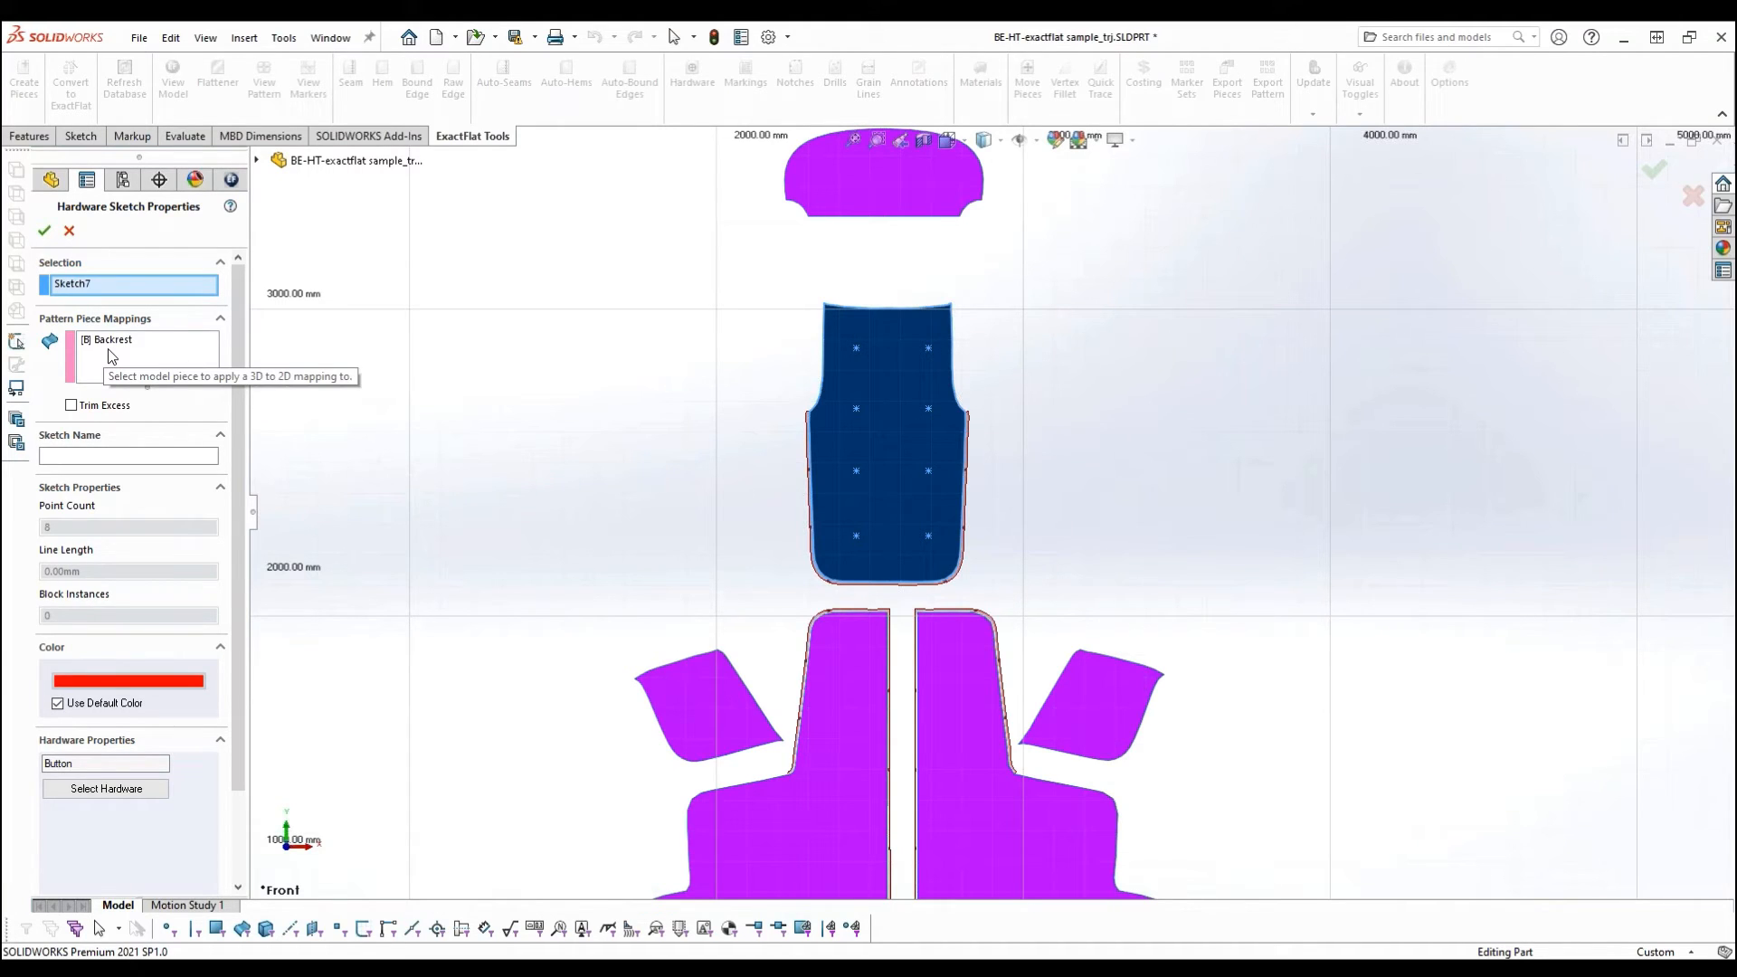
scroll(239, 364, "down", 3)
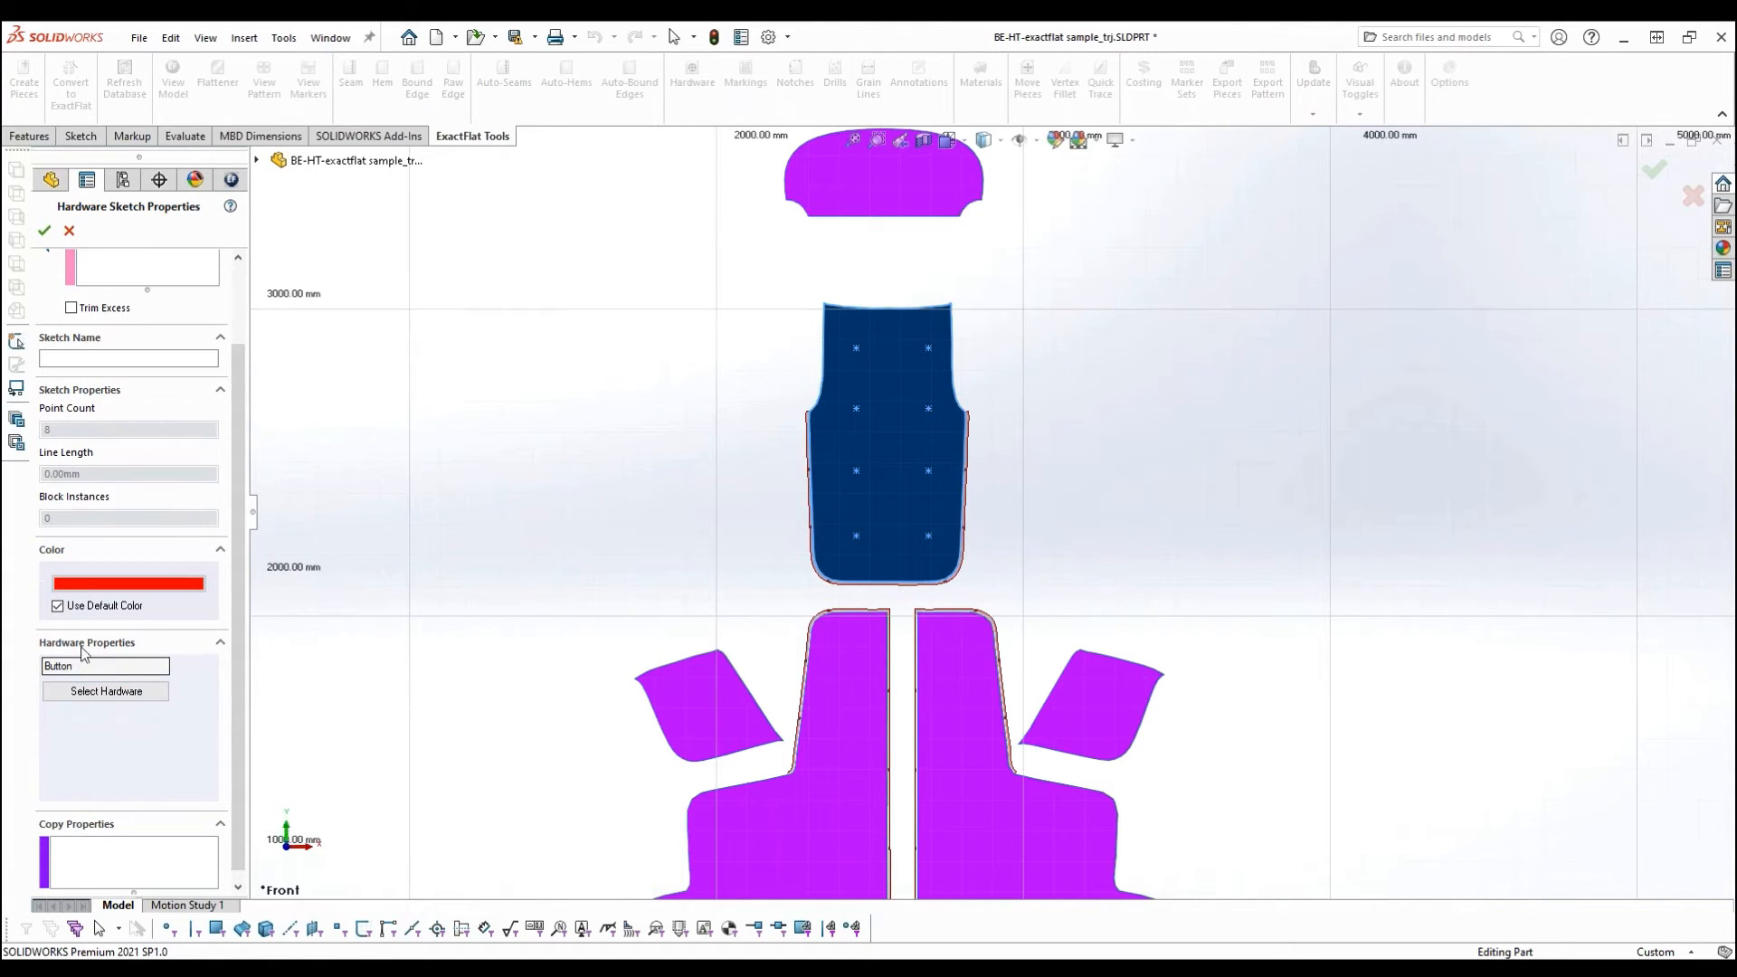
left_click(107, 693)
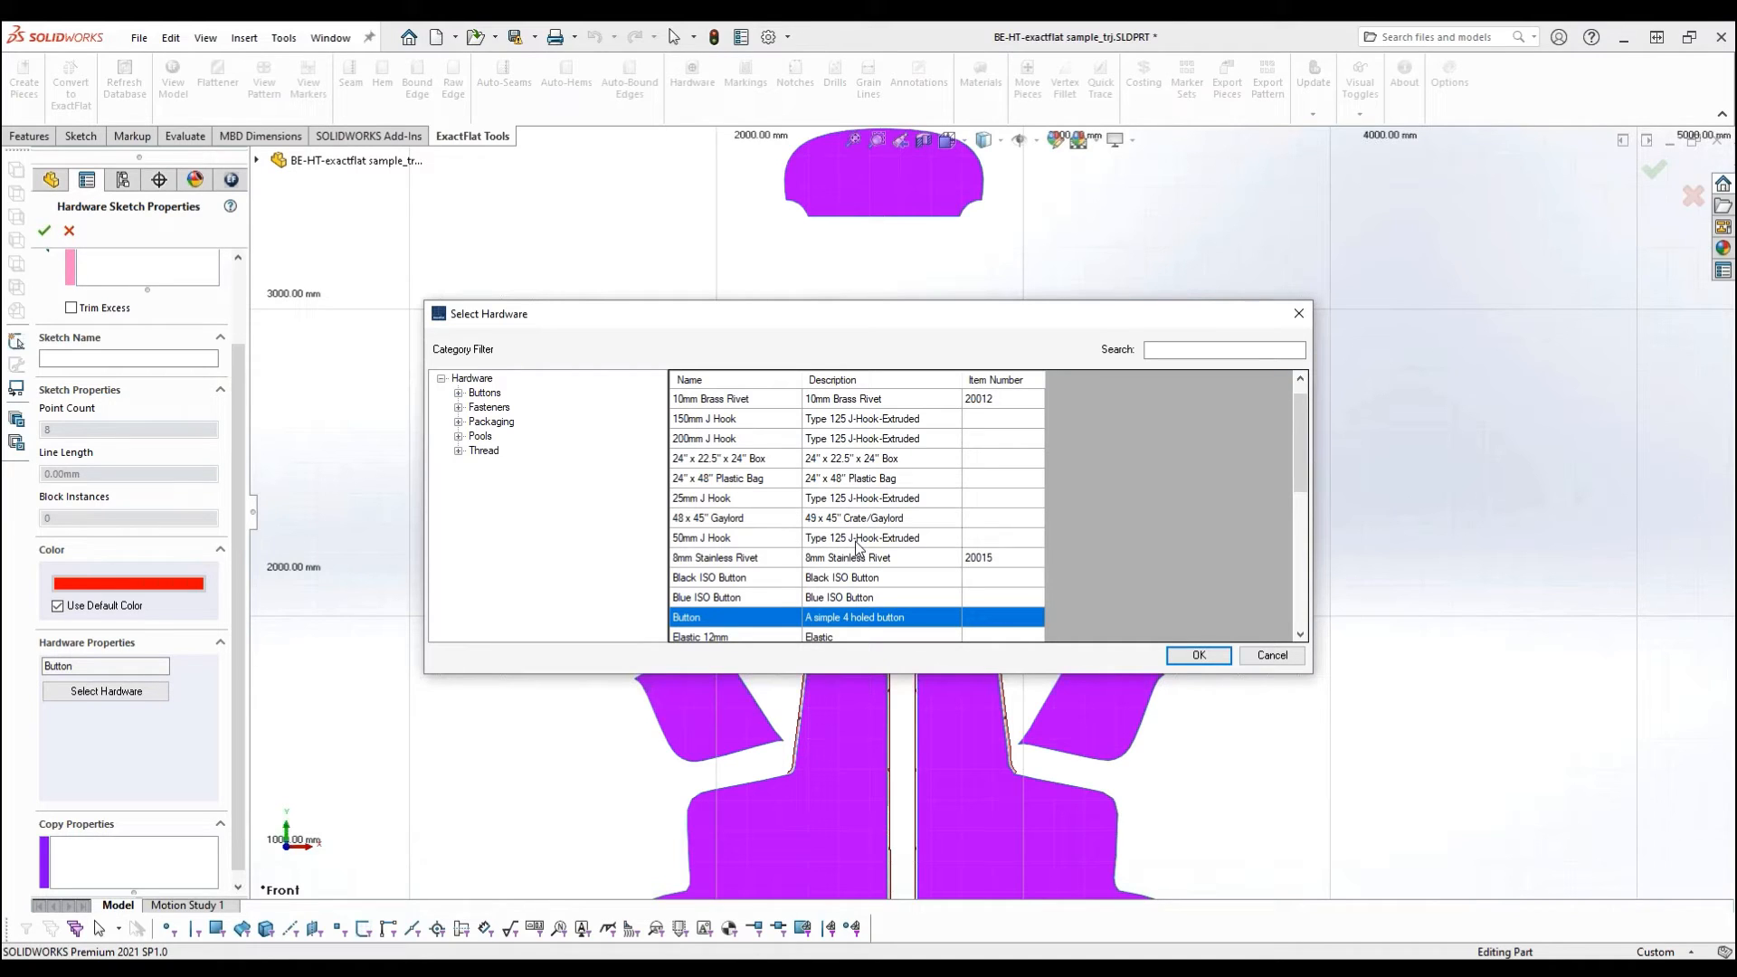
left_click(693, 623)
left_click(1201, 661)
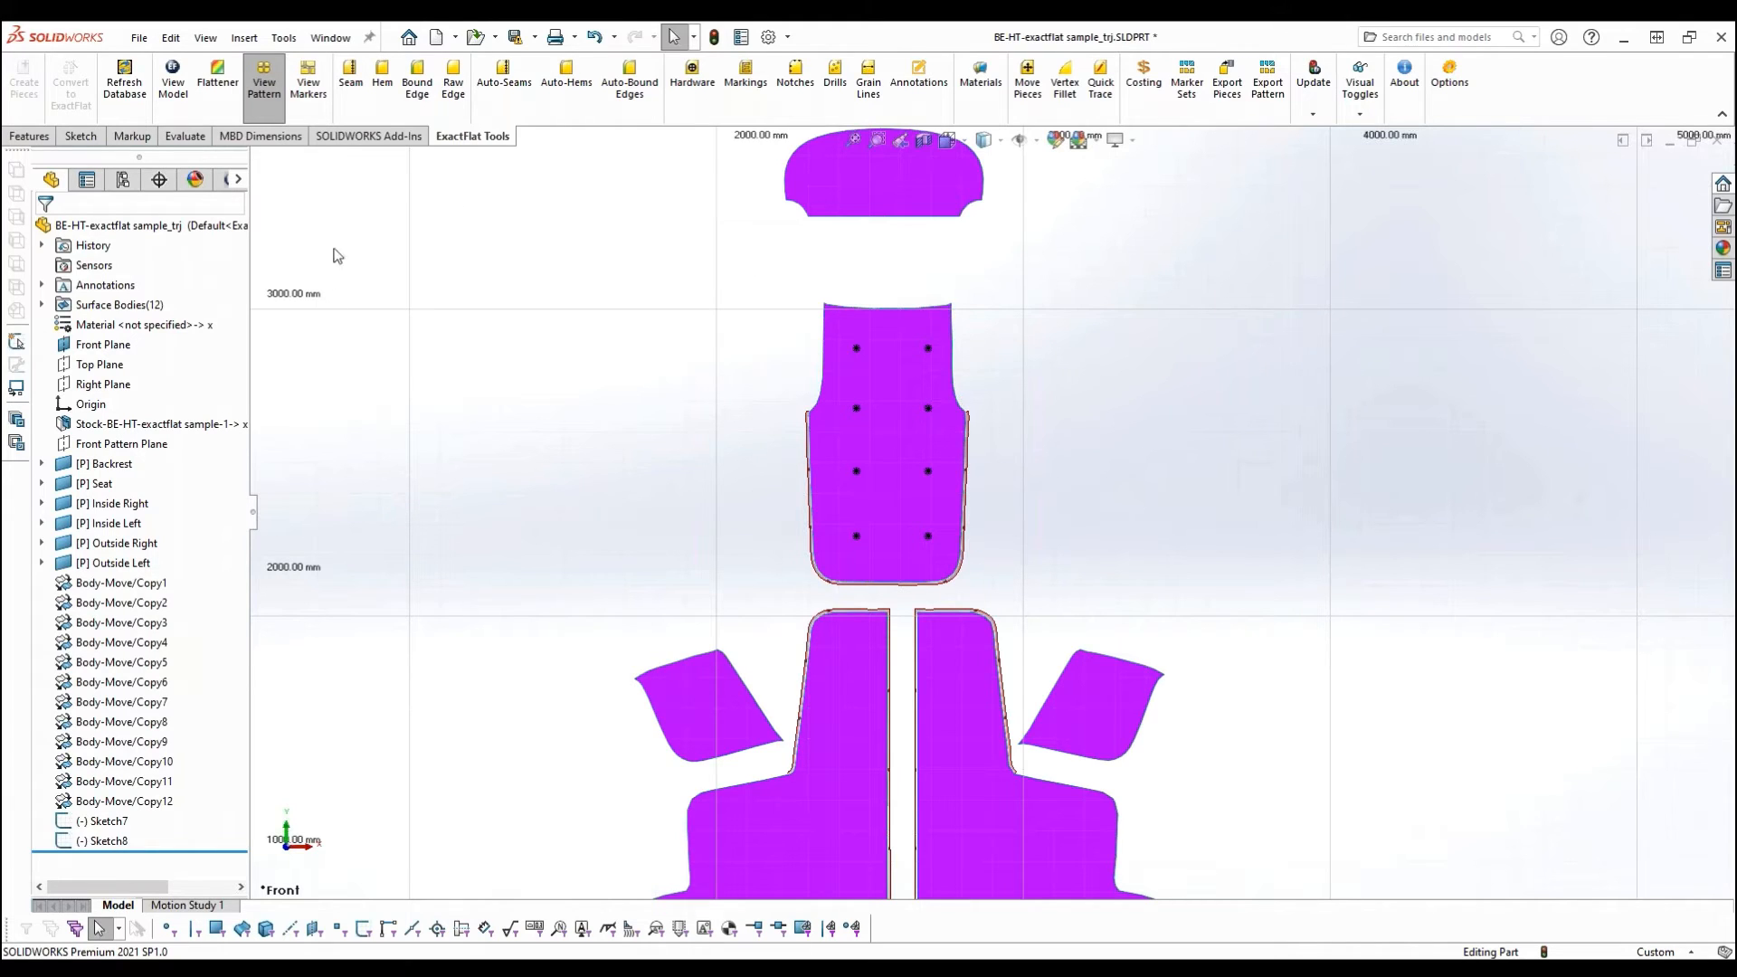
- Return to the 3D chair model, orbit to the lower edge of the Outside Right piece and start a 3D sketch
left_click(170, 87)
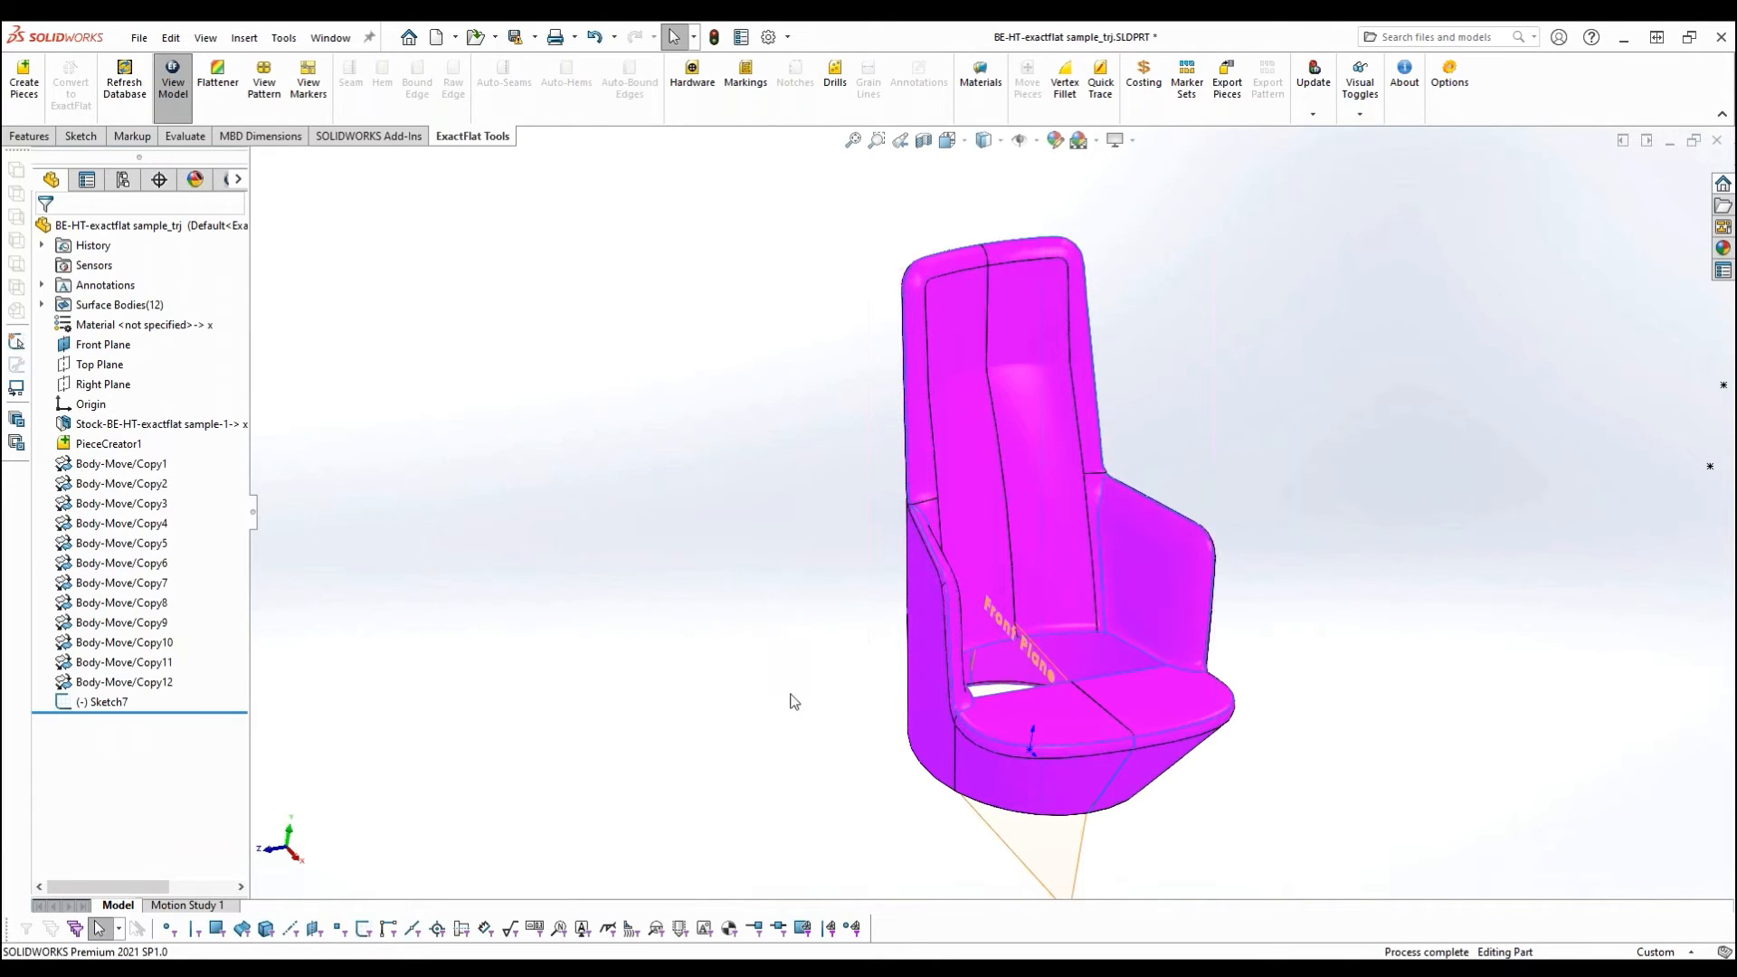
middle_click_drag(818, 775, 950, 711)
mouse_move(682, 792)
middle_mouse_down()
mouse_move(698, 796)
mouse_move(669, 801)
middle_mouse_up()
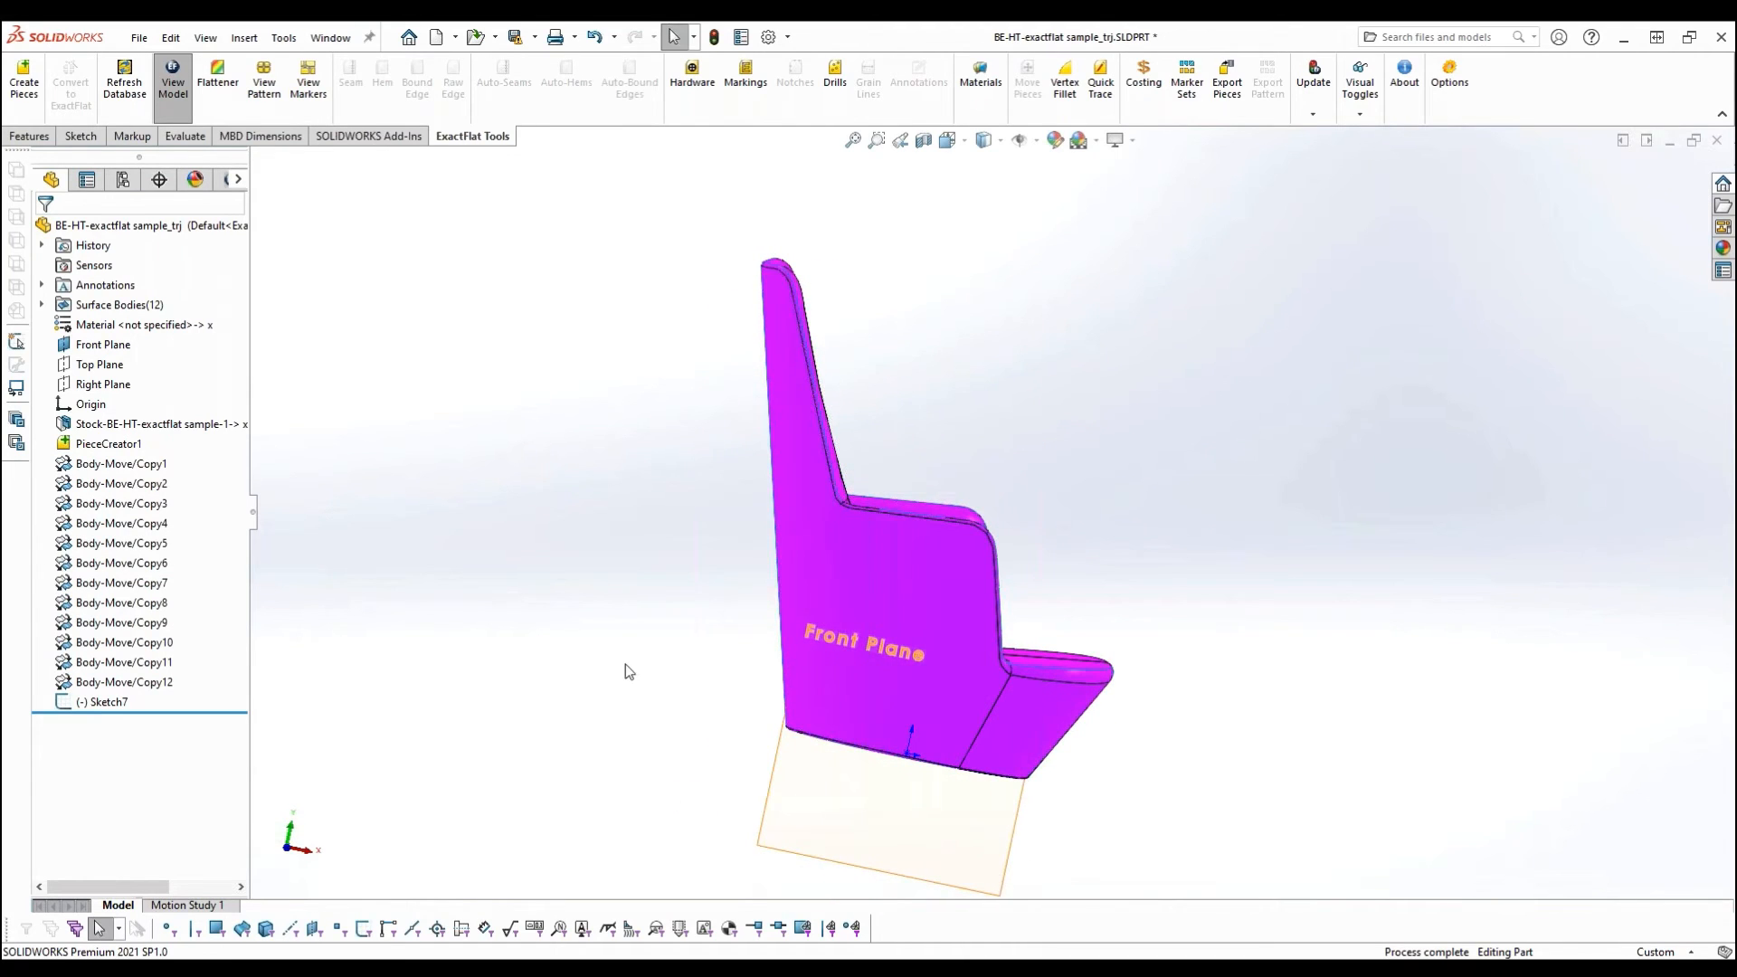
middle_click_drag(625, 667, 777, 727)
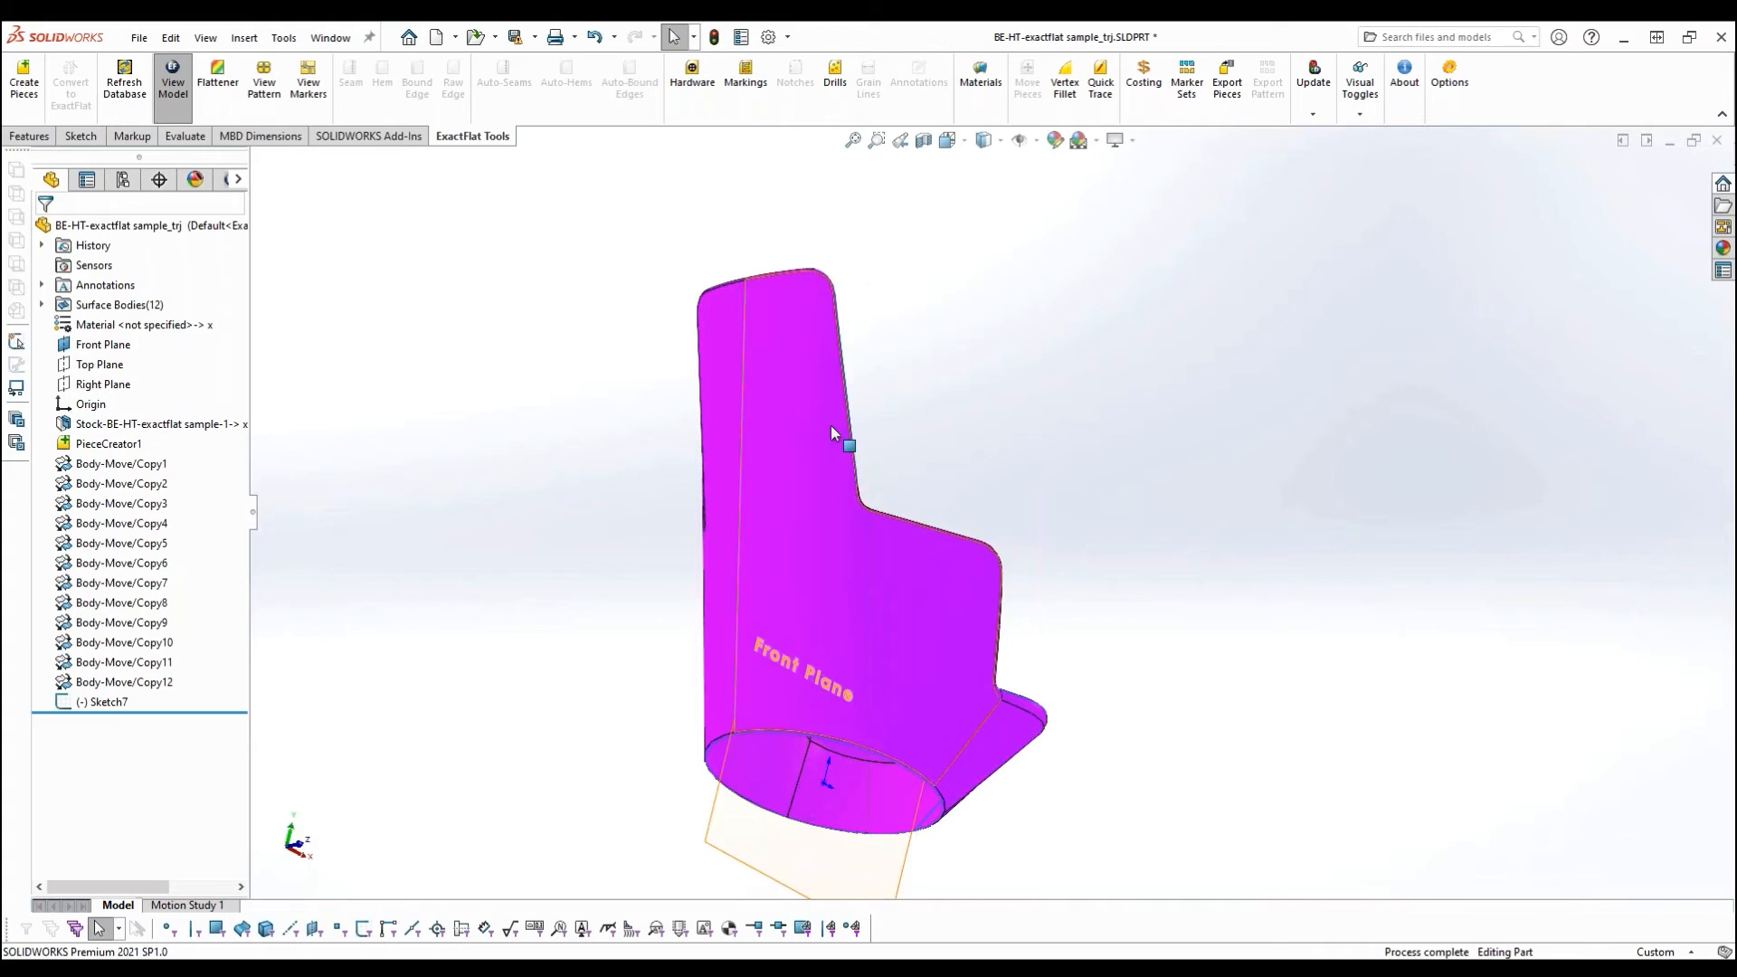
left_click(80, 136)
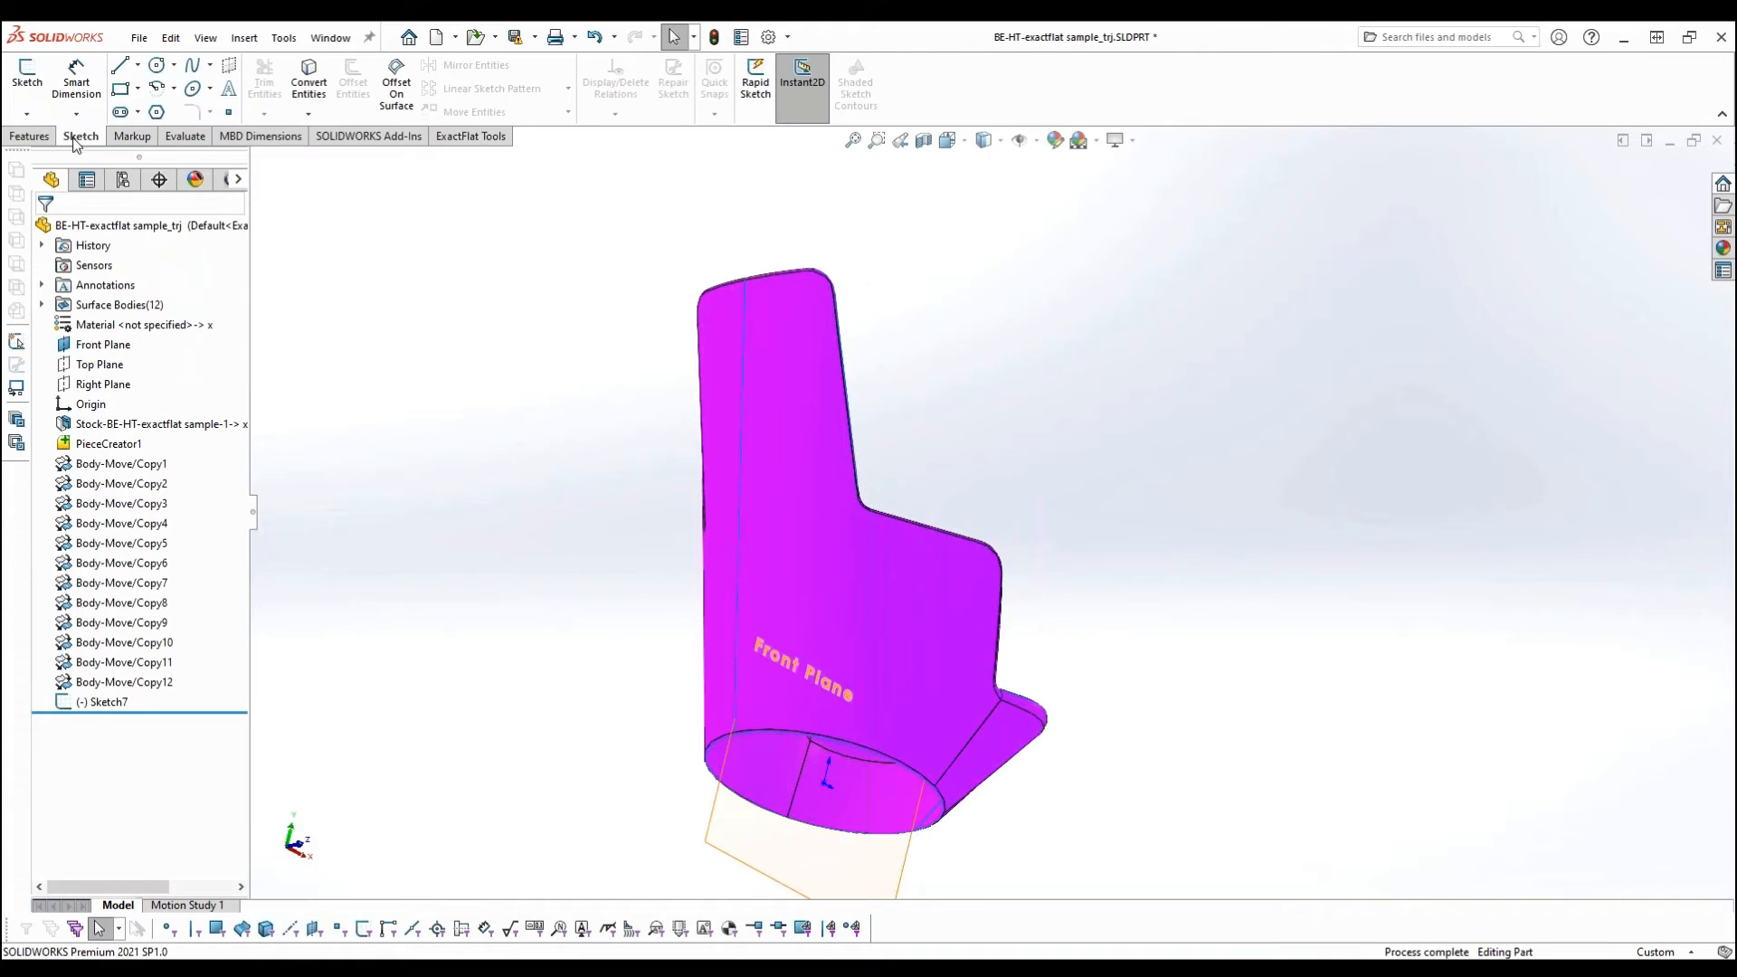
left_click(27, 113)
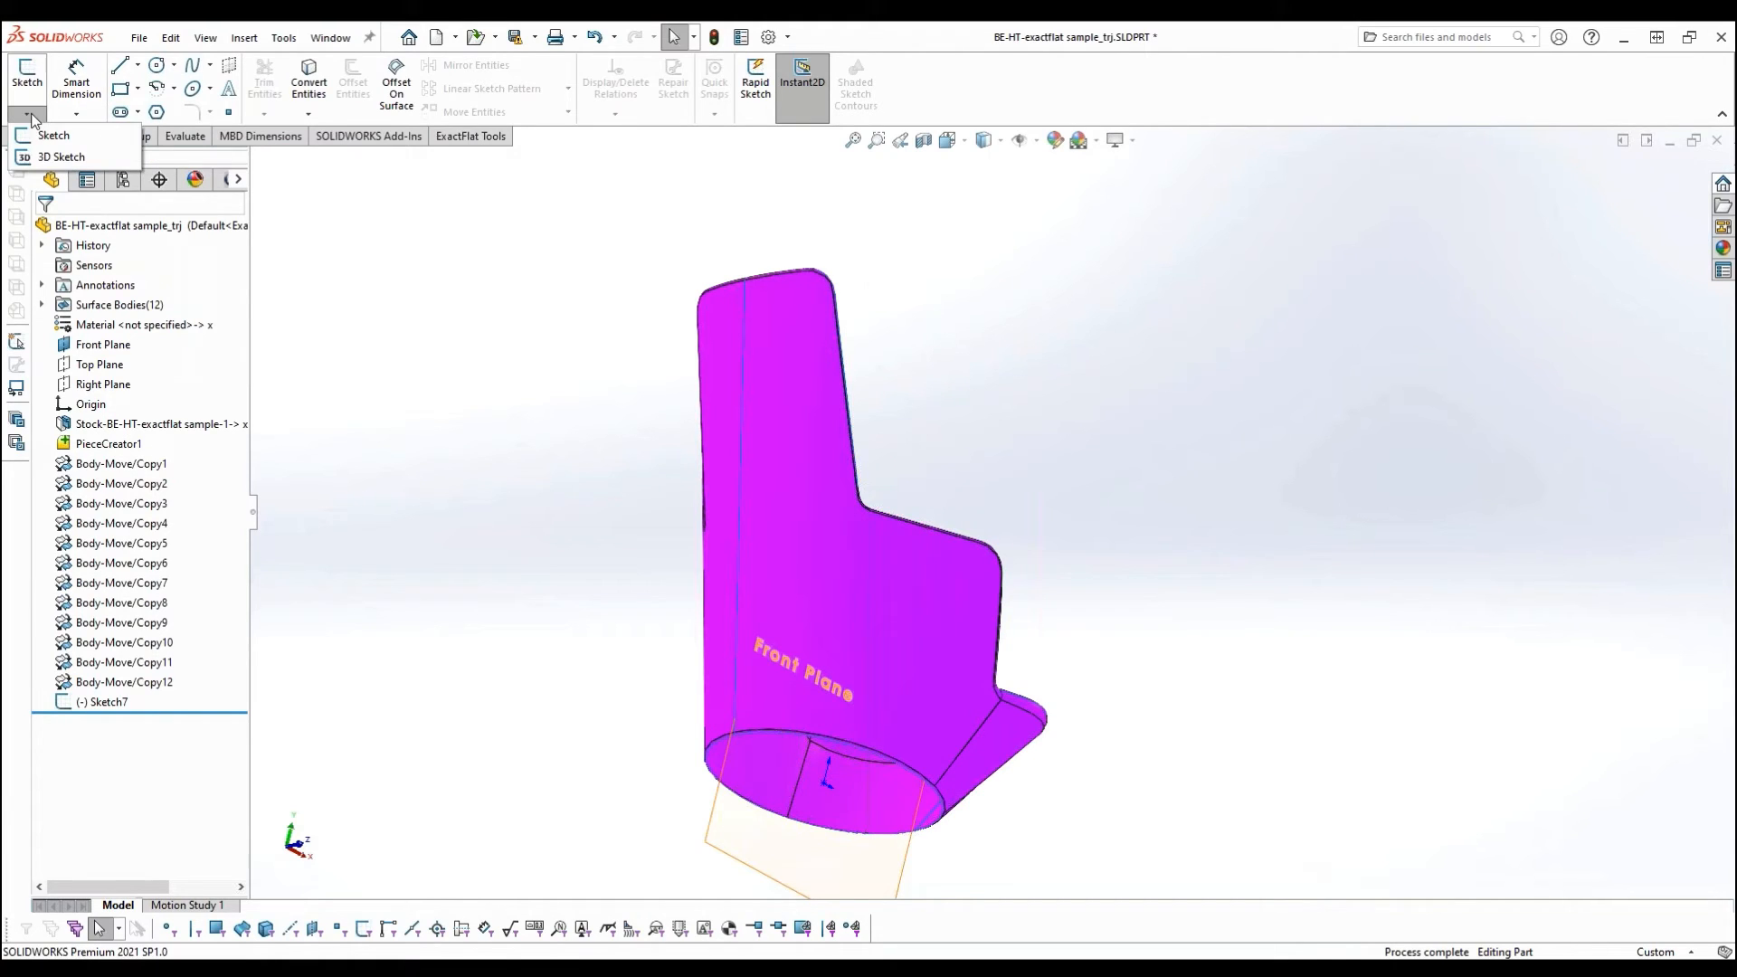
left_click(51, 158)
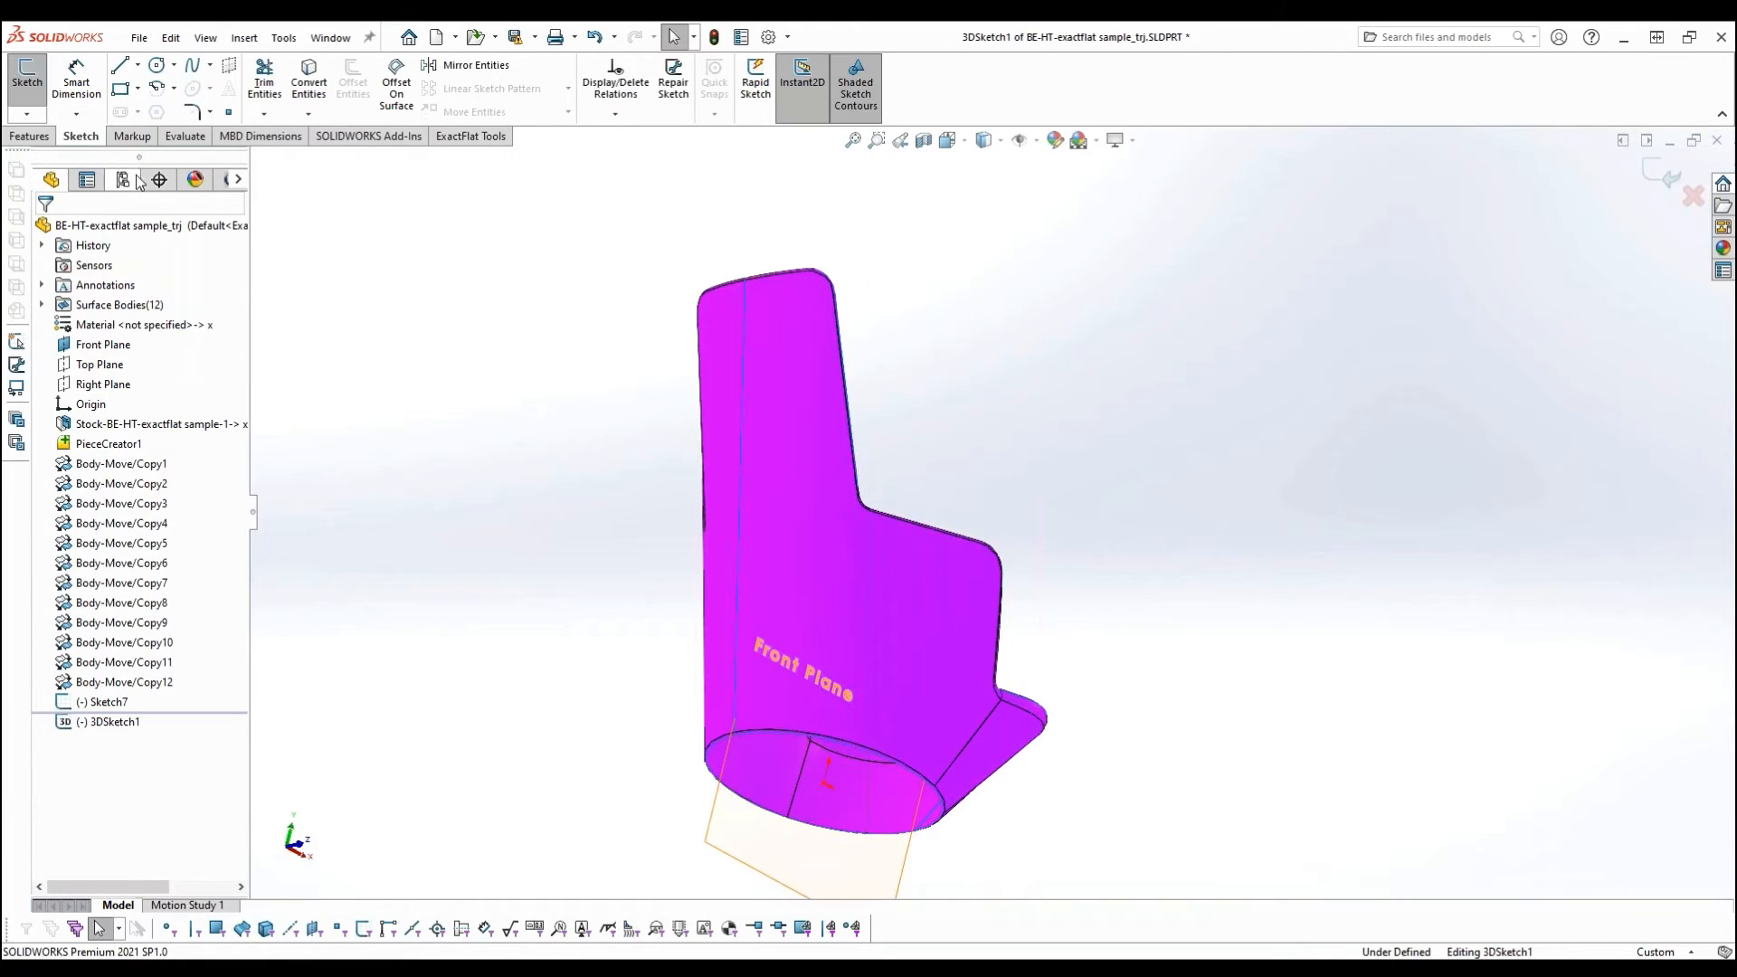
- Begin a Spline on Surface just above the Outside Right piece's curved bottom edge, placing points from the back seam forward
left_click(211, 66)
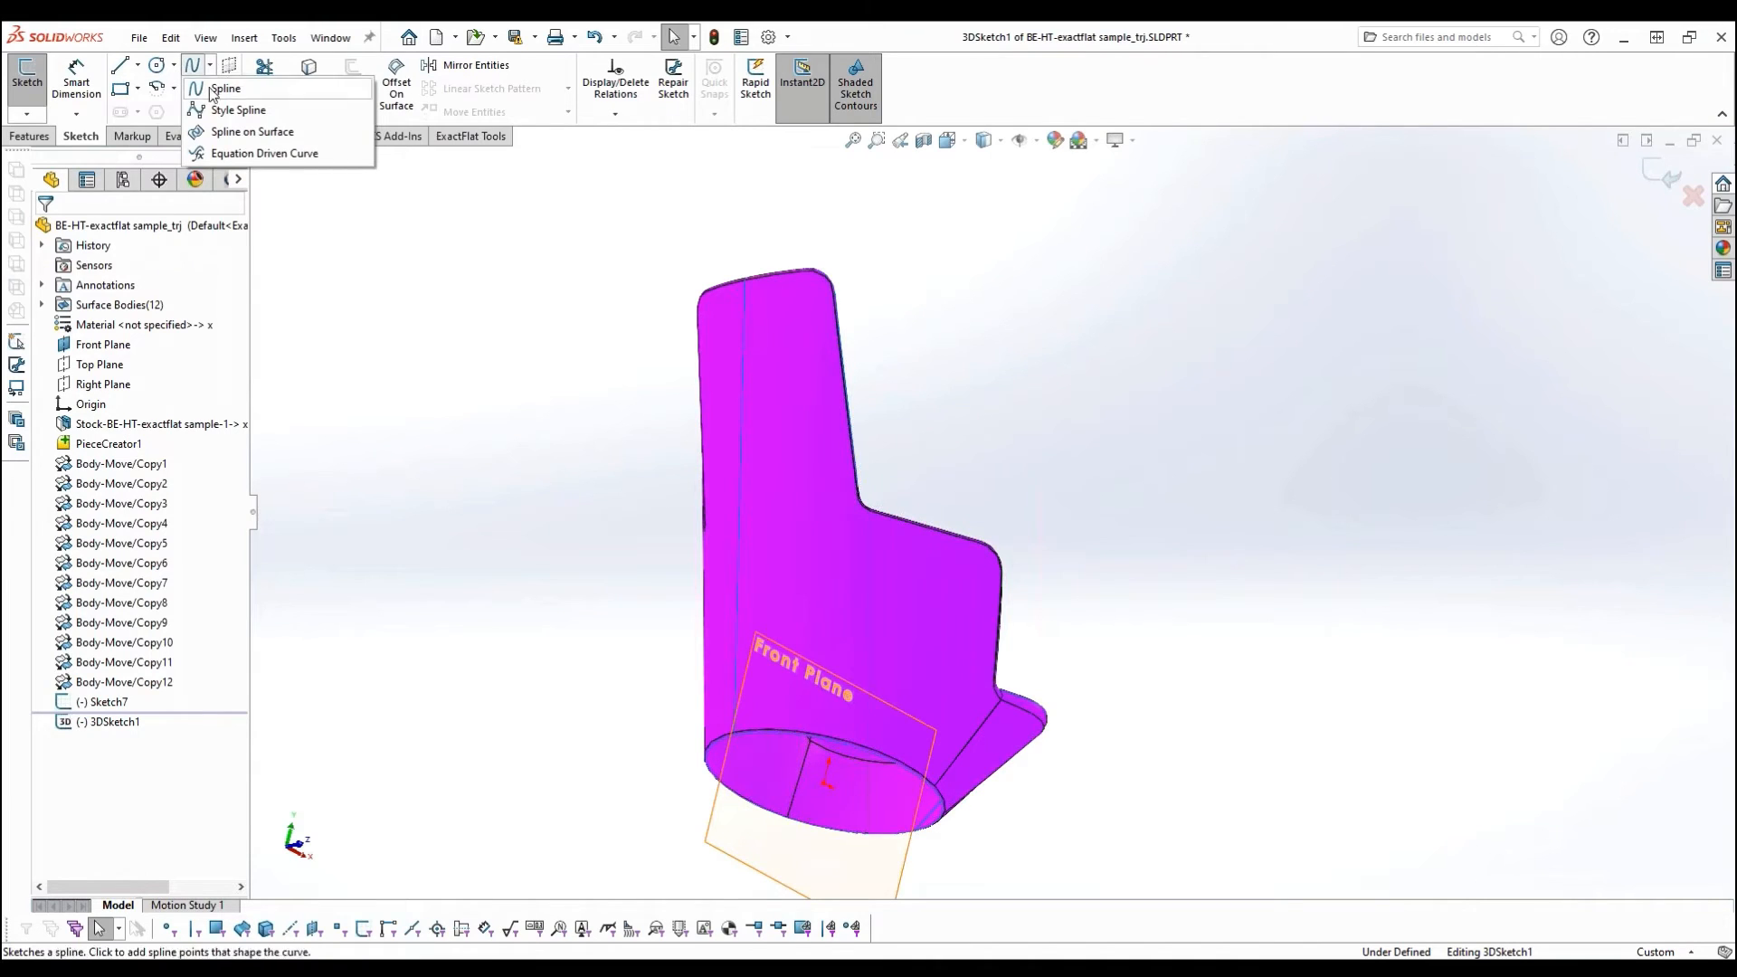
left_click(242, 140)
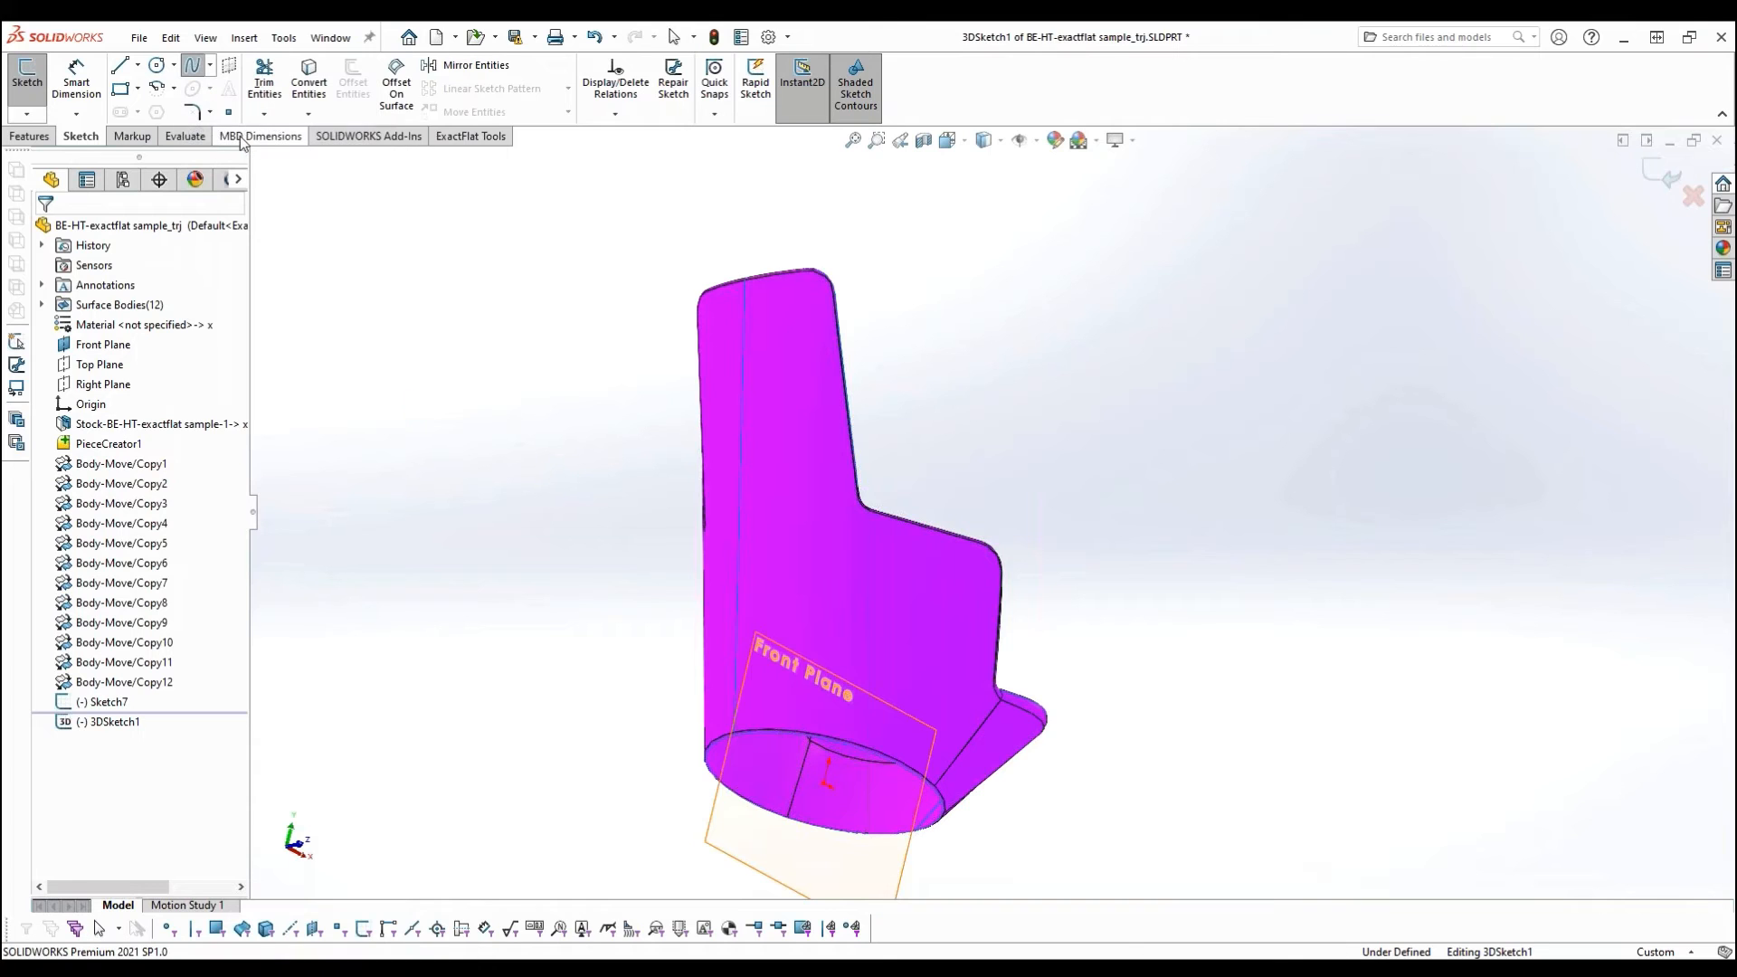
scroll(648, 695, "down", 3)
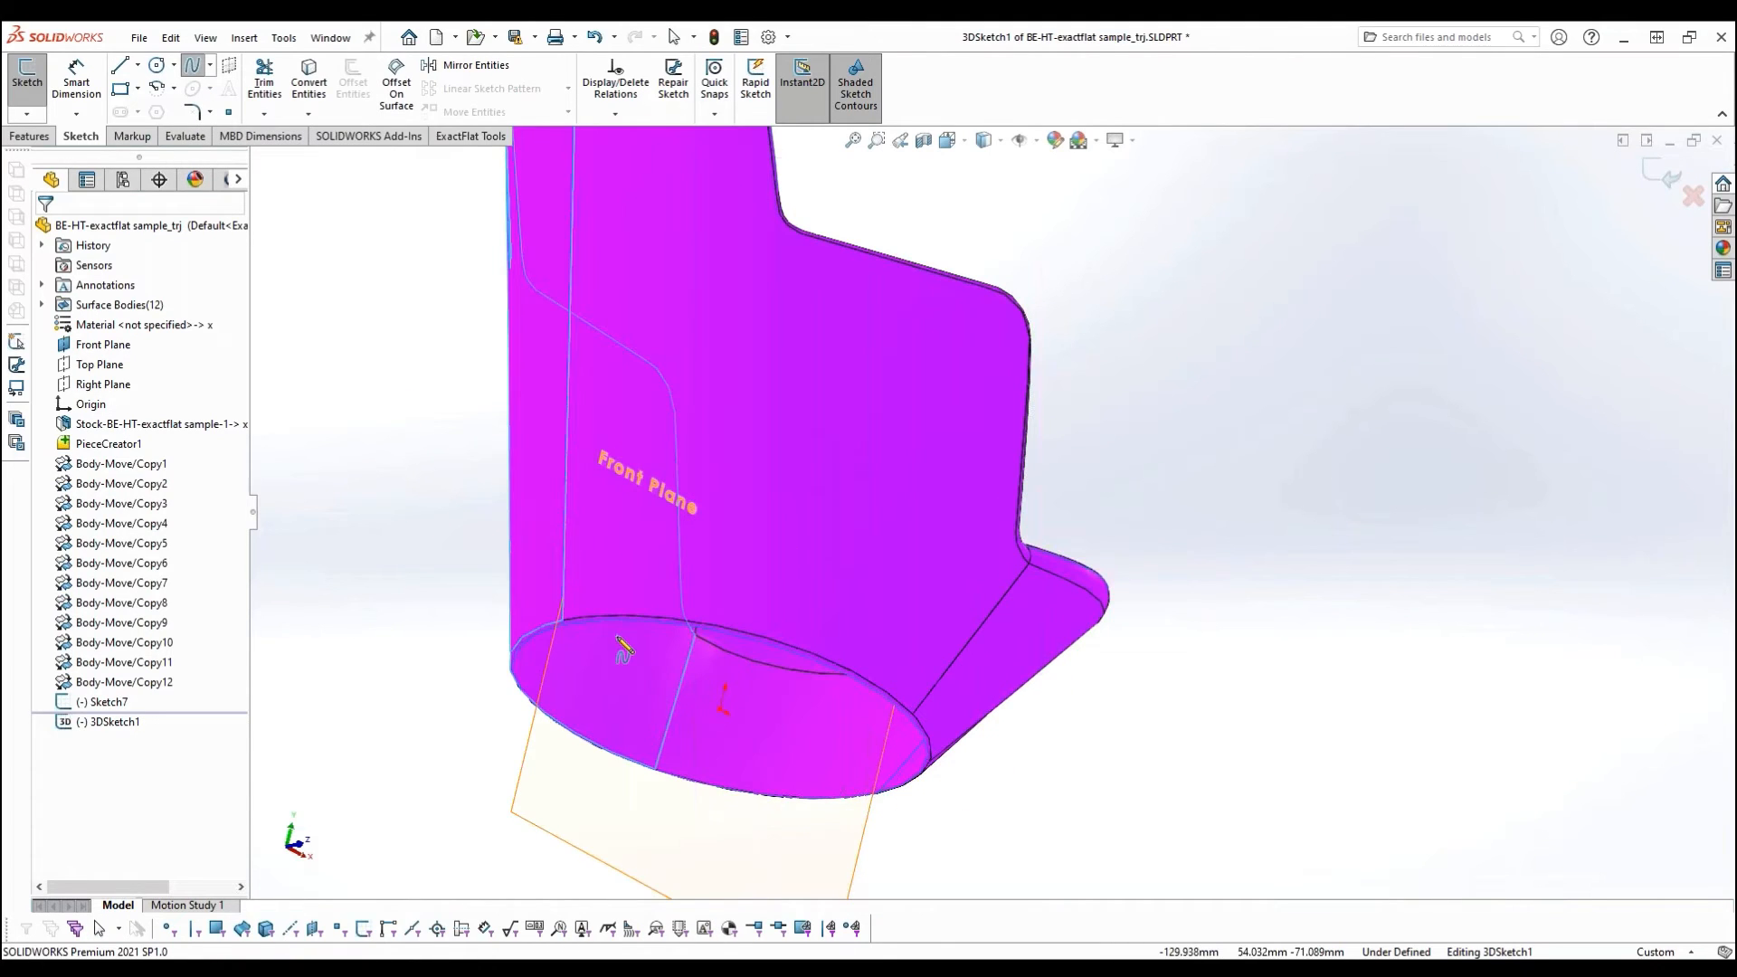
scroll(619, 619, "down", 3)
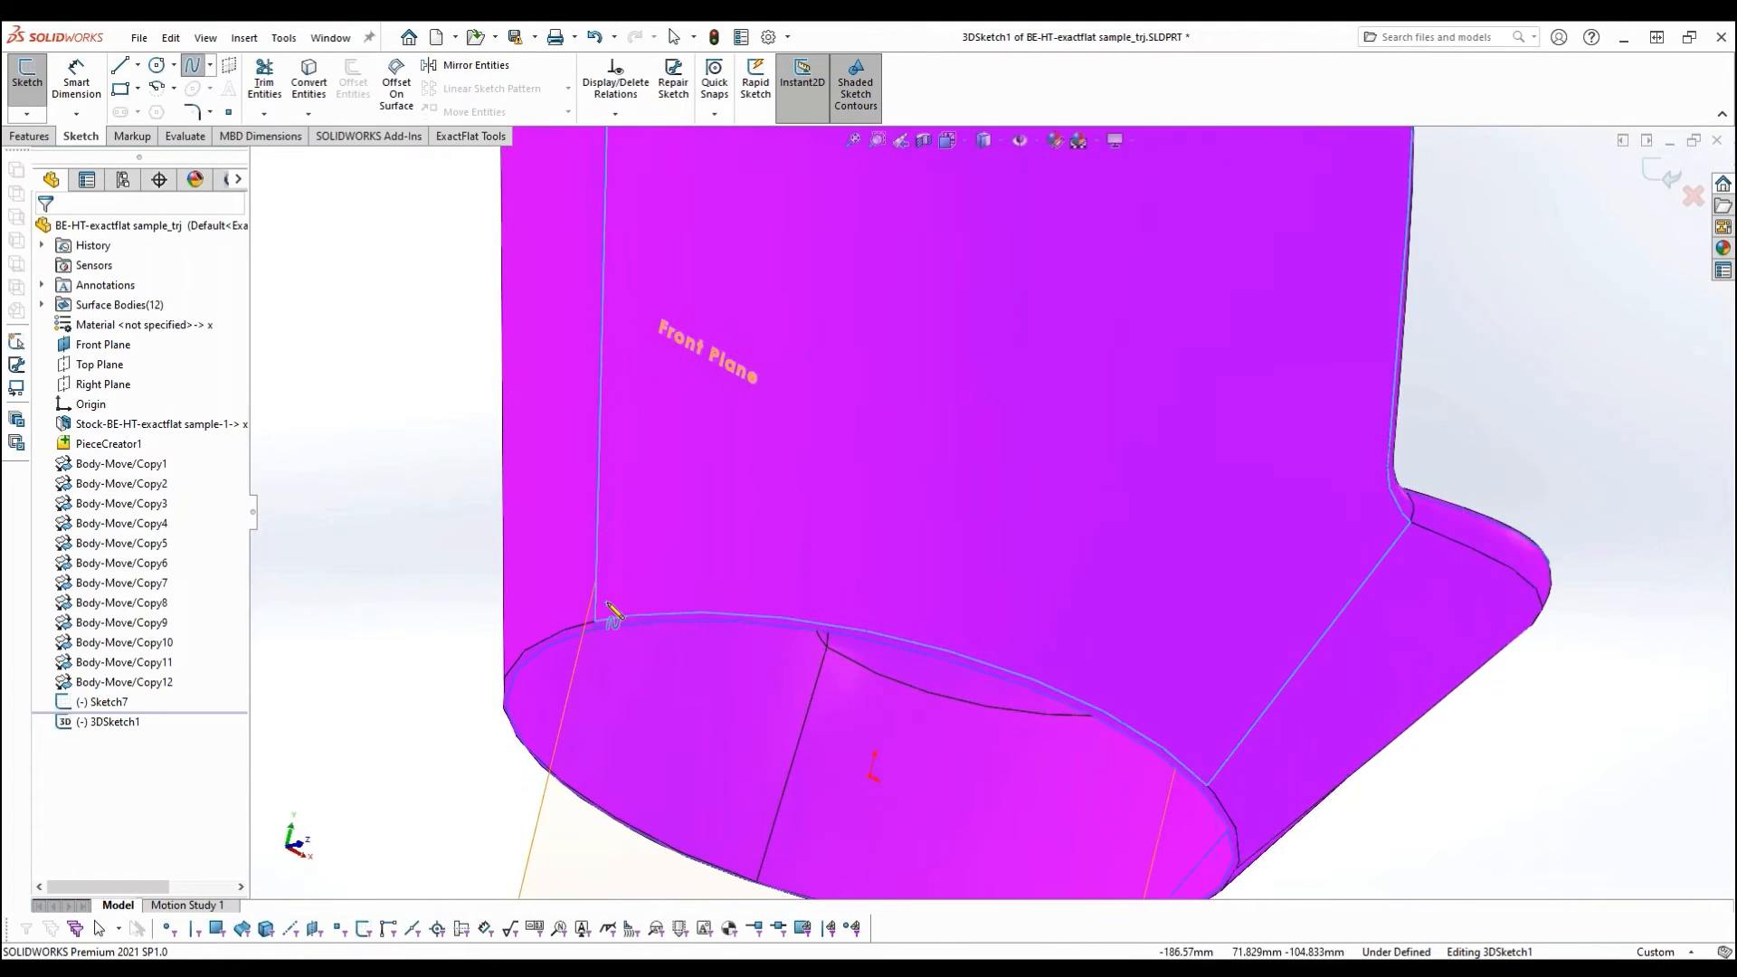
left_click(607, 616)
left_click(706, 601)
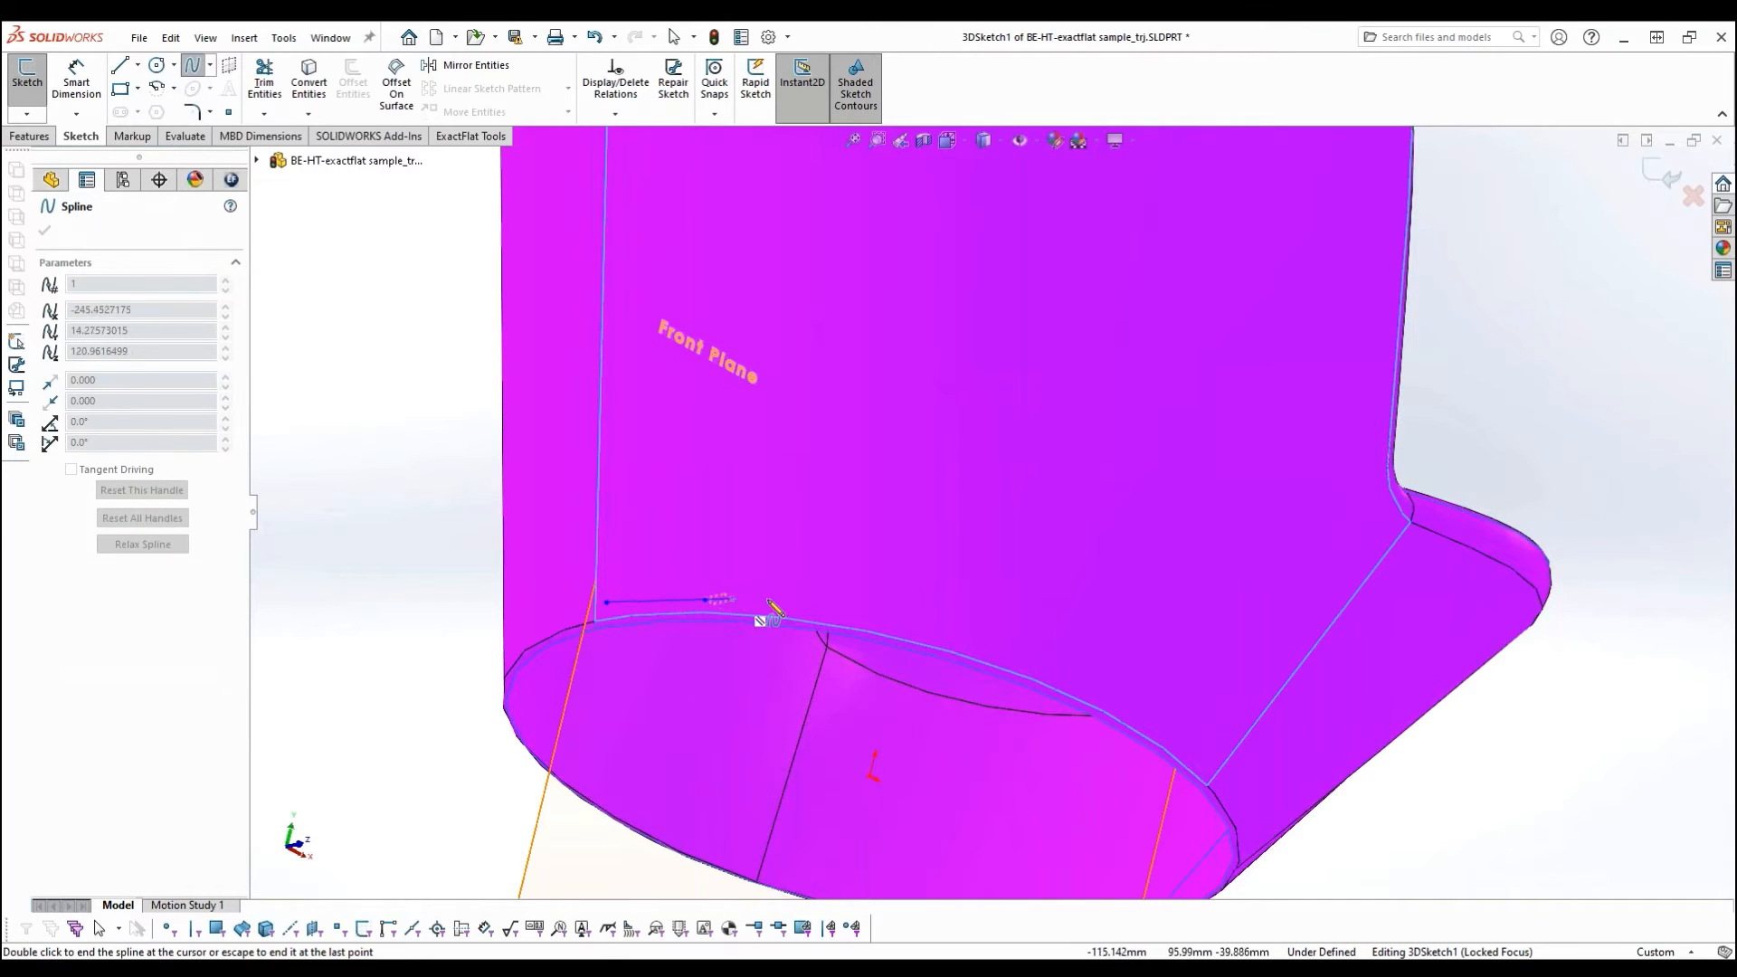
left_click(848, 617)
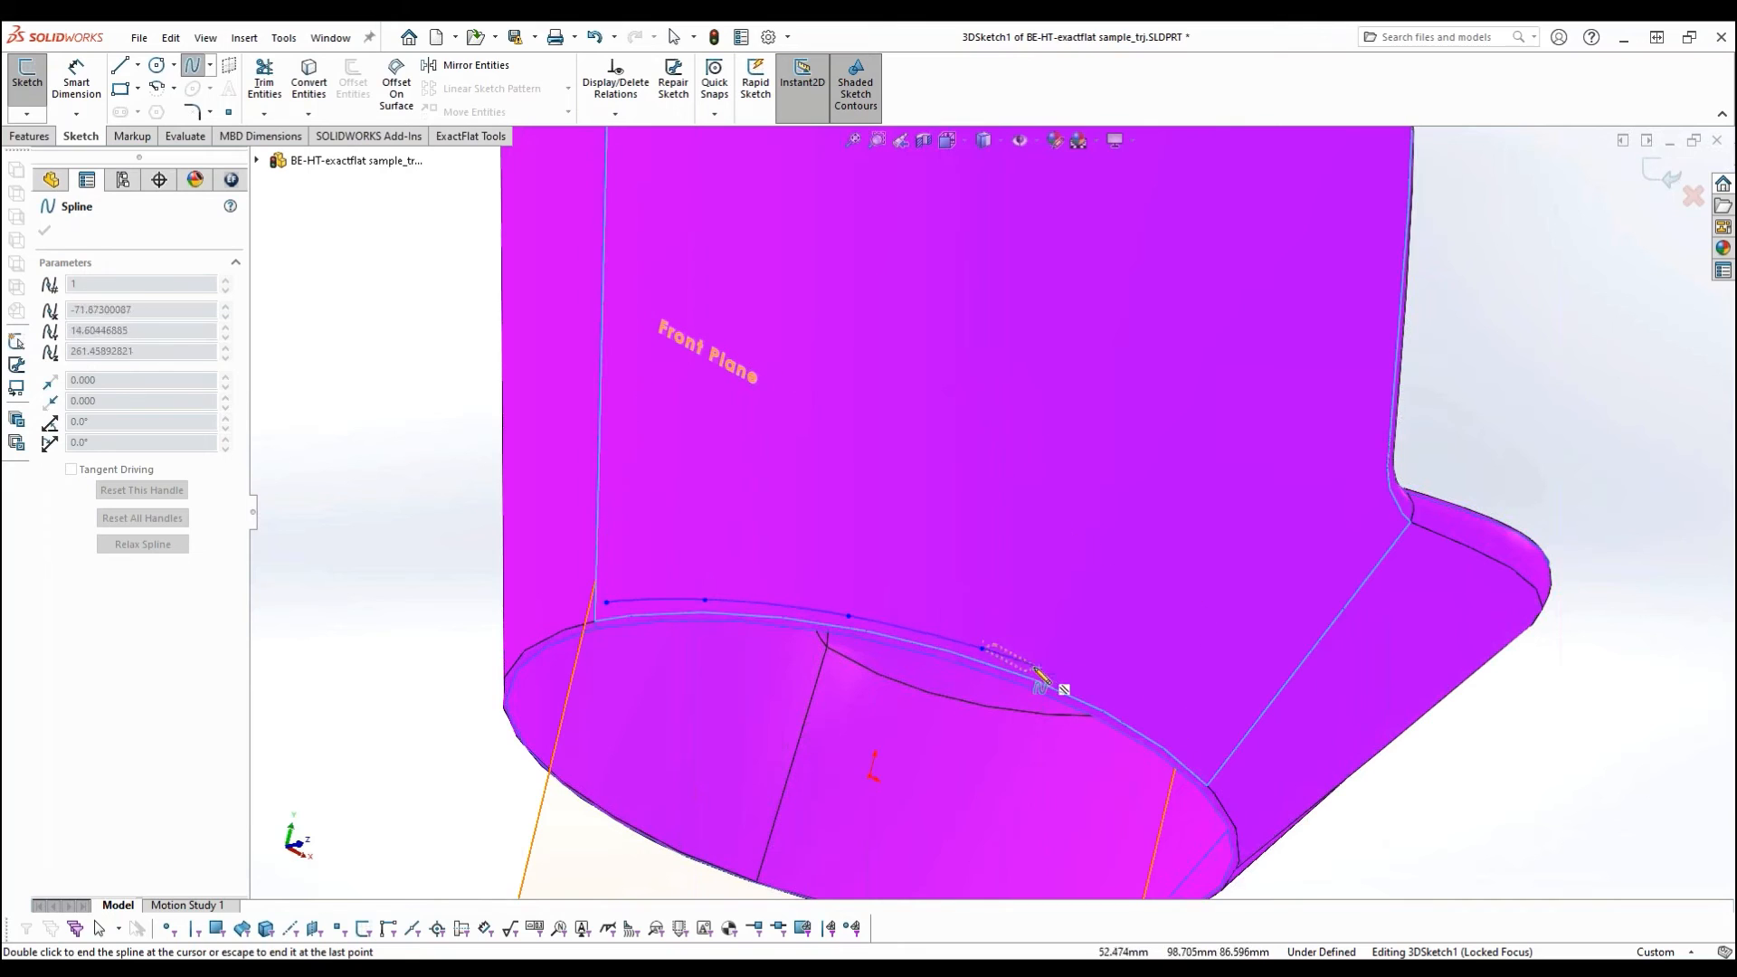
- Continue the surface spline along the bottom edge to the front seam of the Outside Right piece, end it and exit the sketch
scroll(1142, 698, "up", 4)
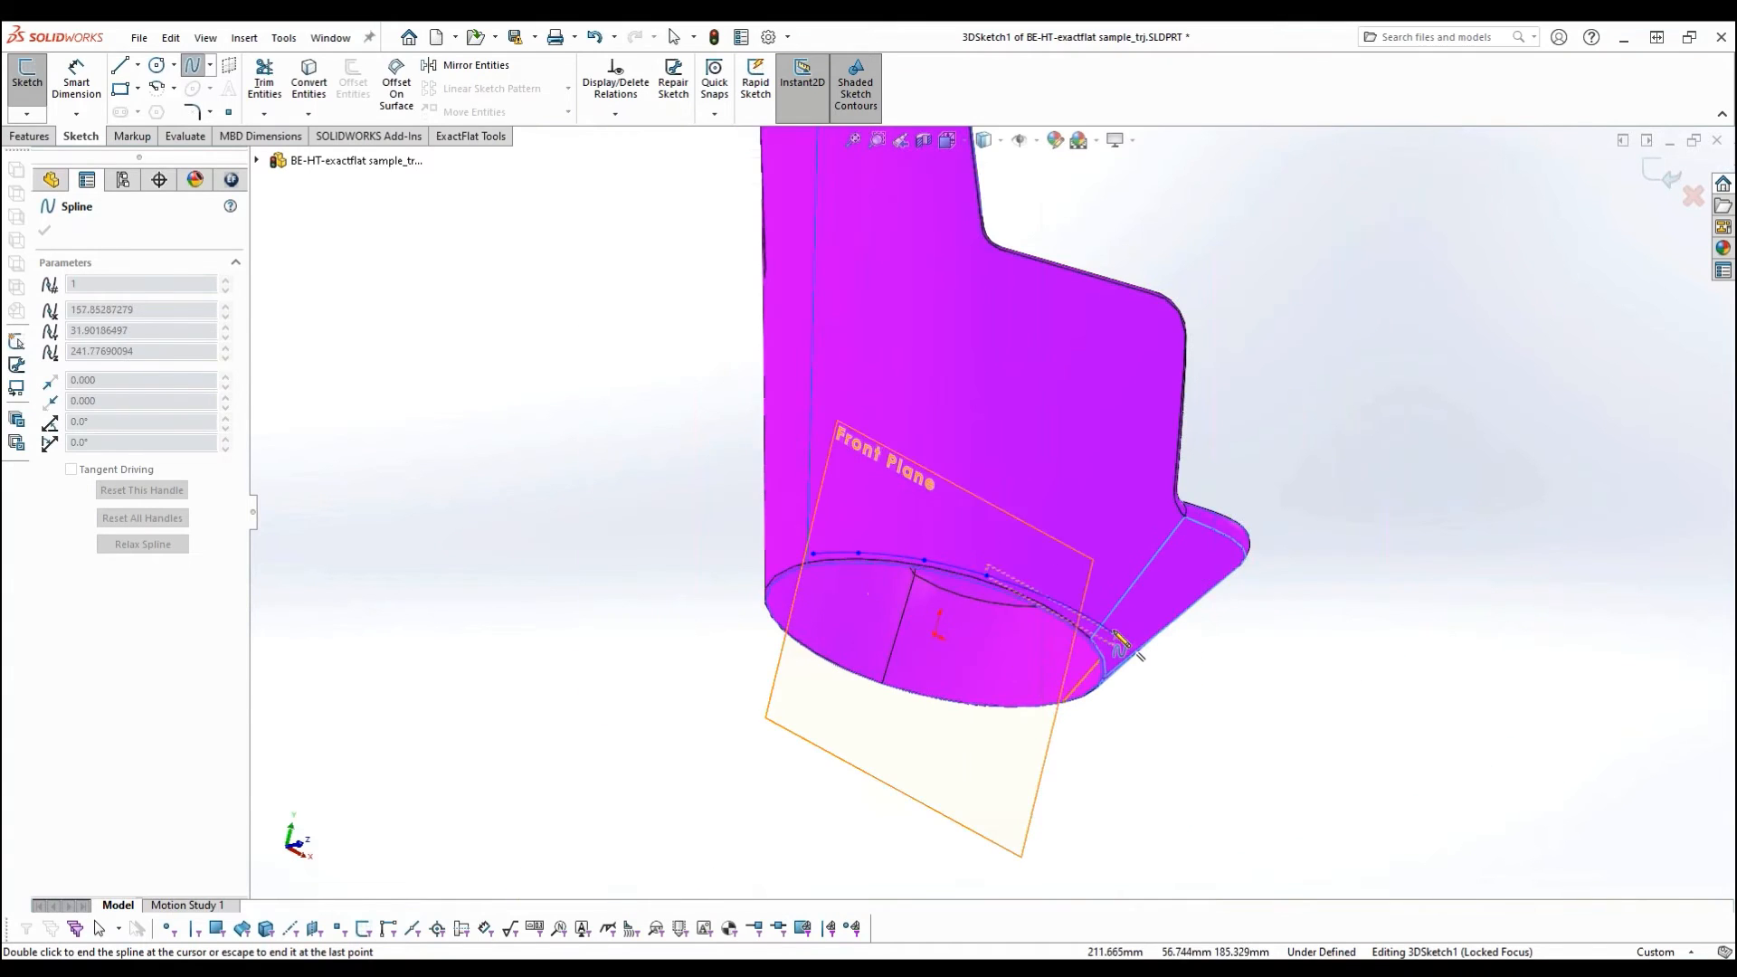
scroll(1093, 670, "down", 6)
left_click(1027, 607)
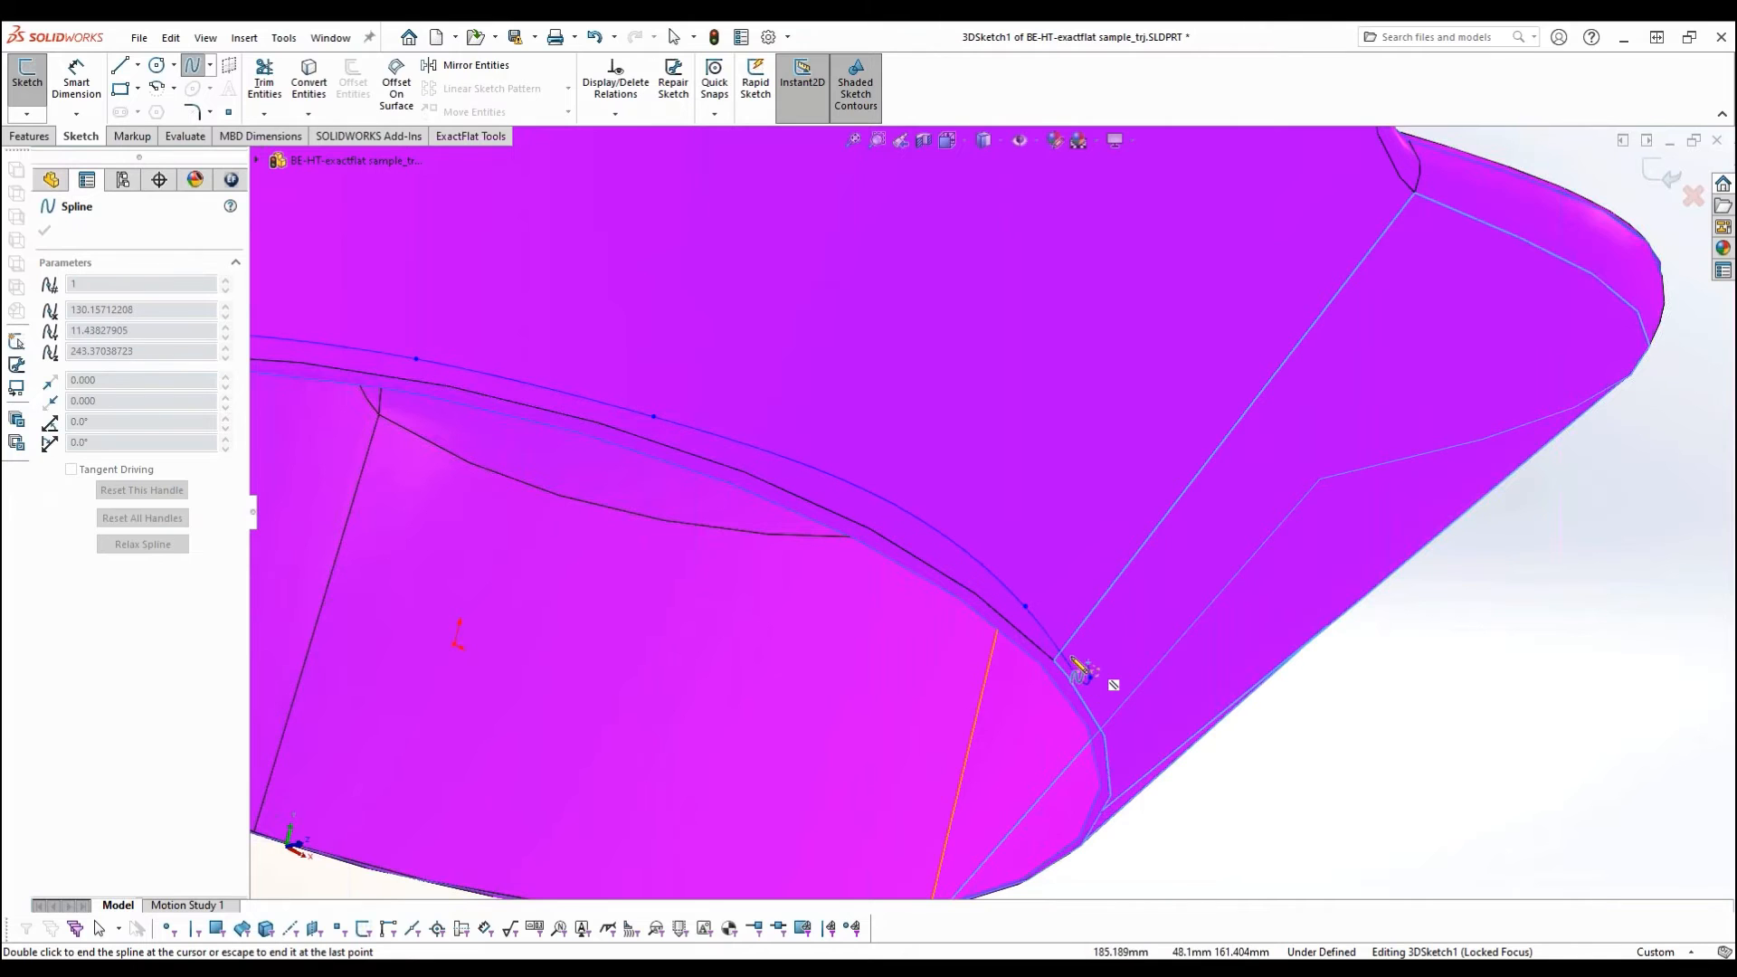
middle_click_drag(1109, 641, 1111, 646)
scroll(1130, 657, "up", 5)
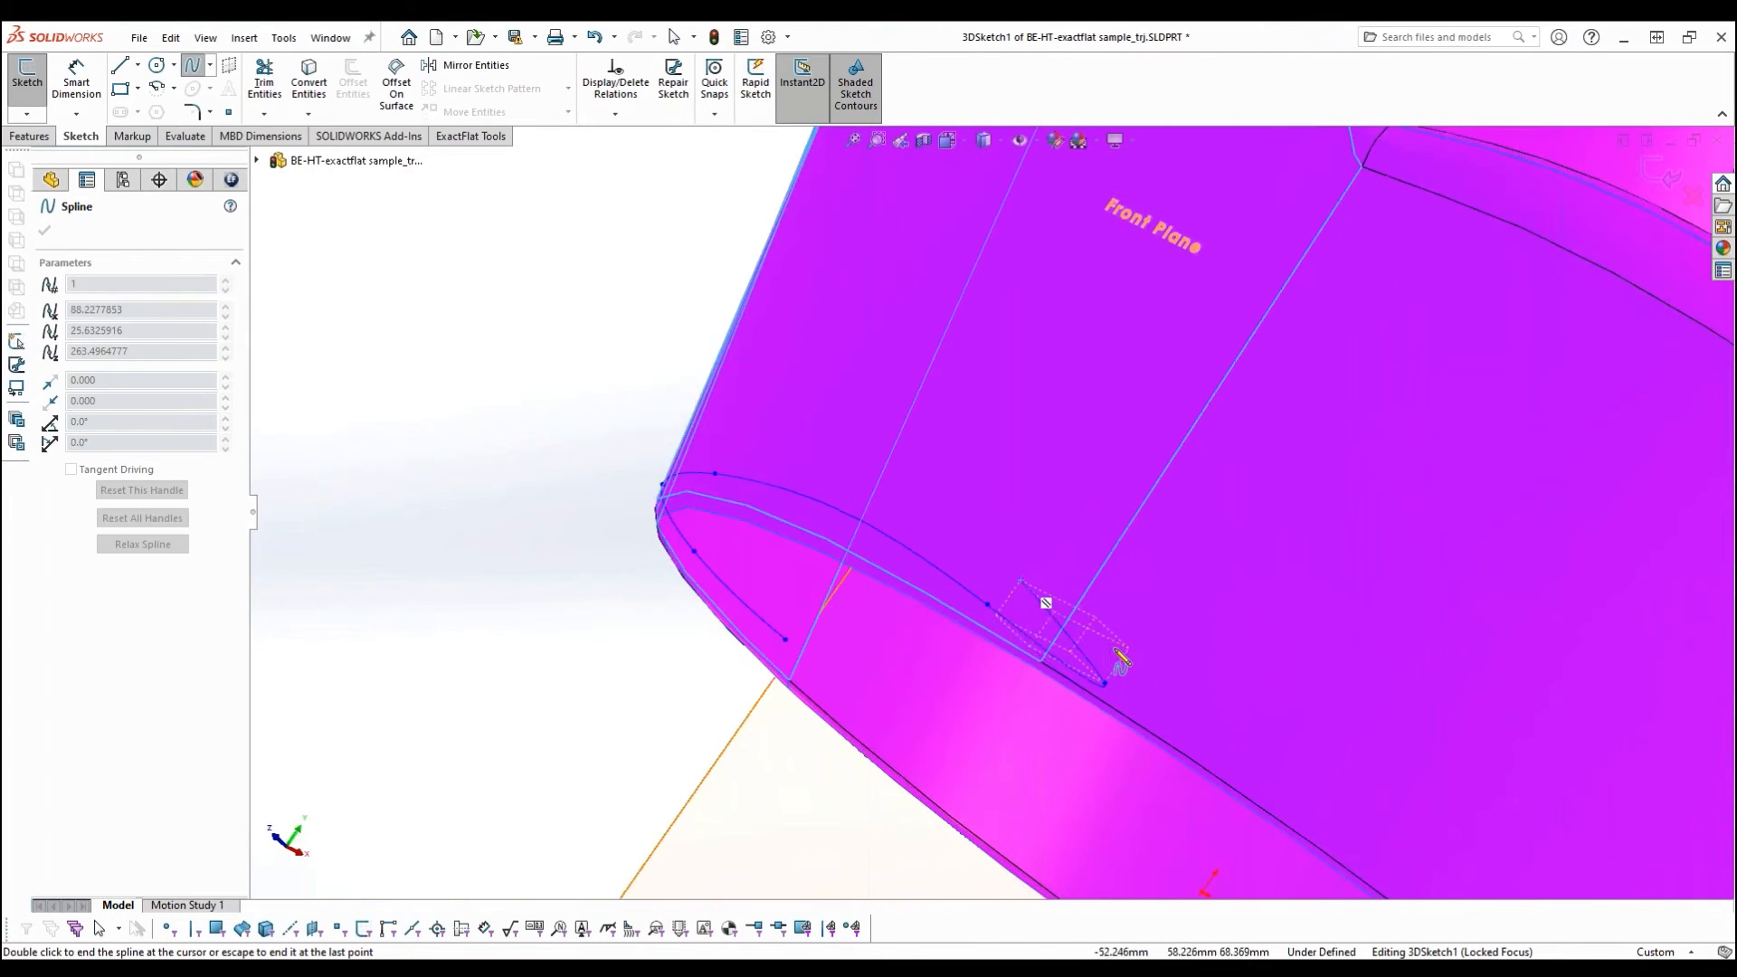
left_click(1177, 672)
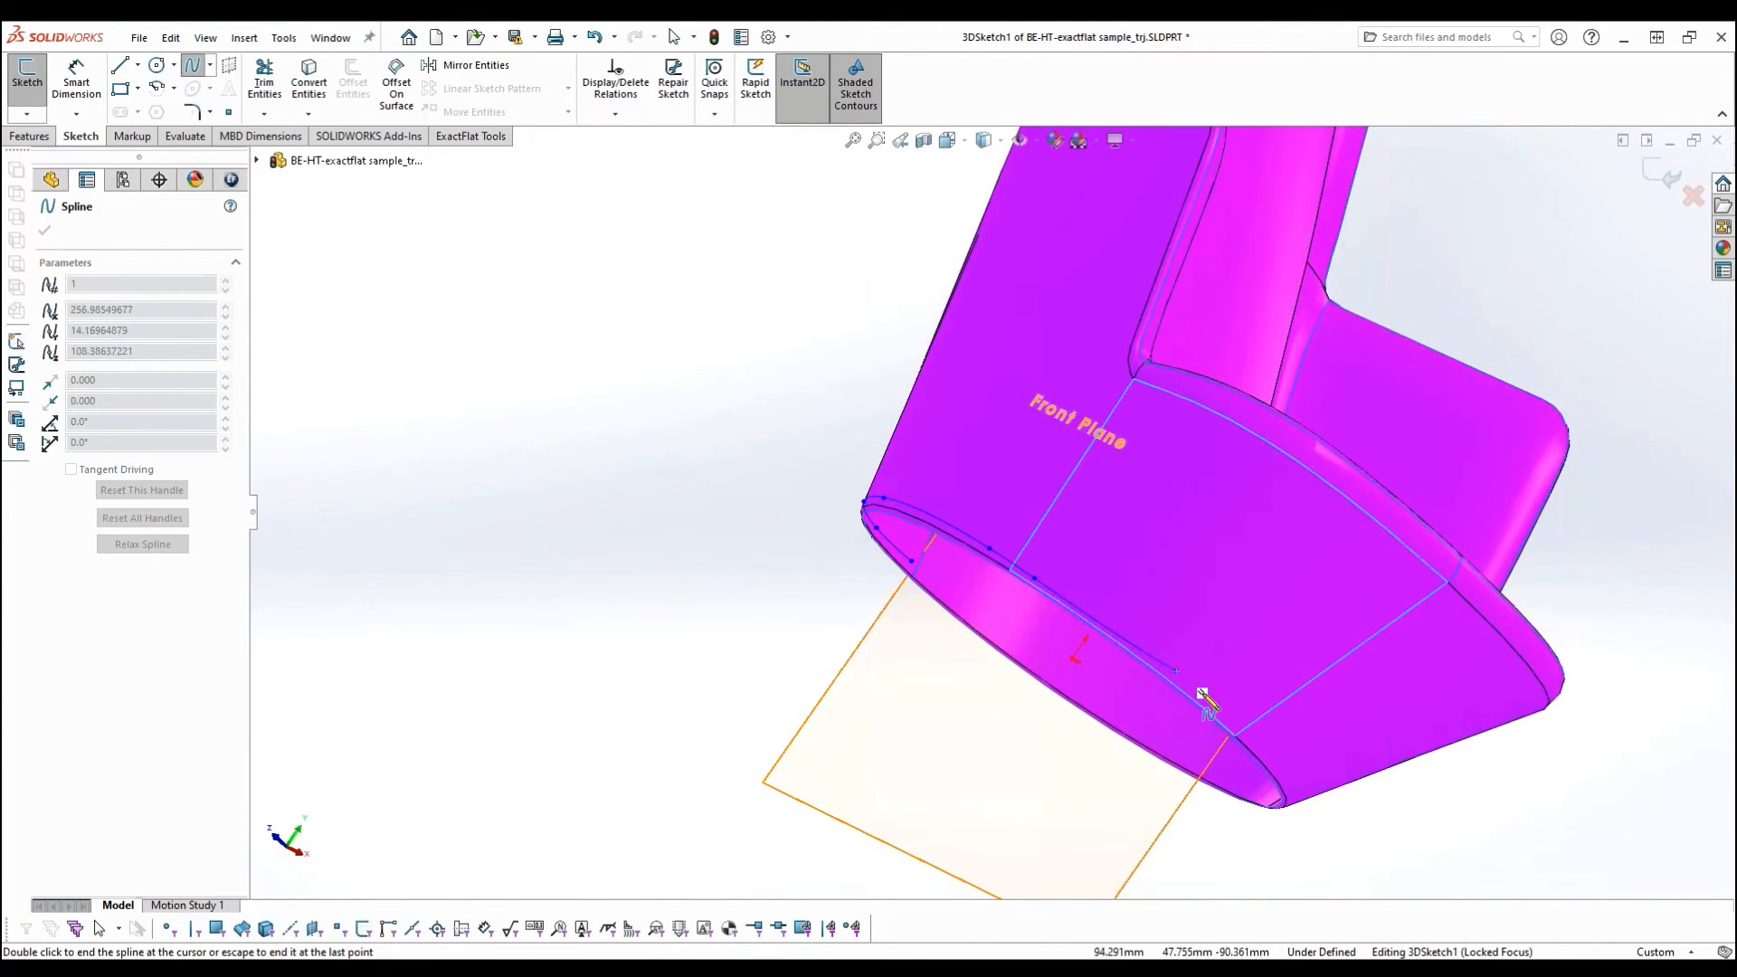
double_click(1237, 724)
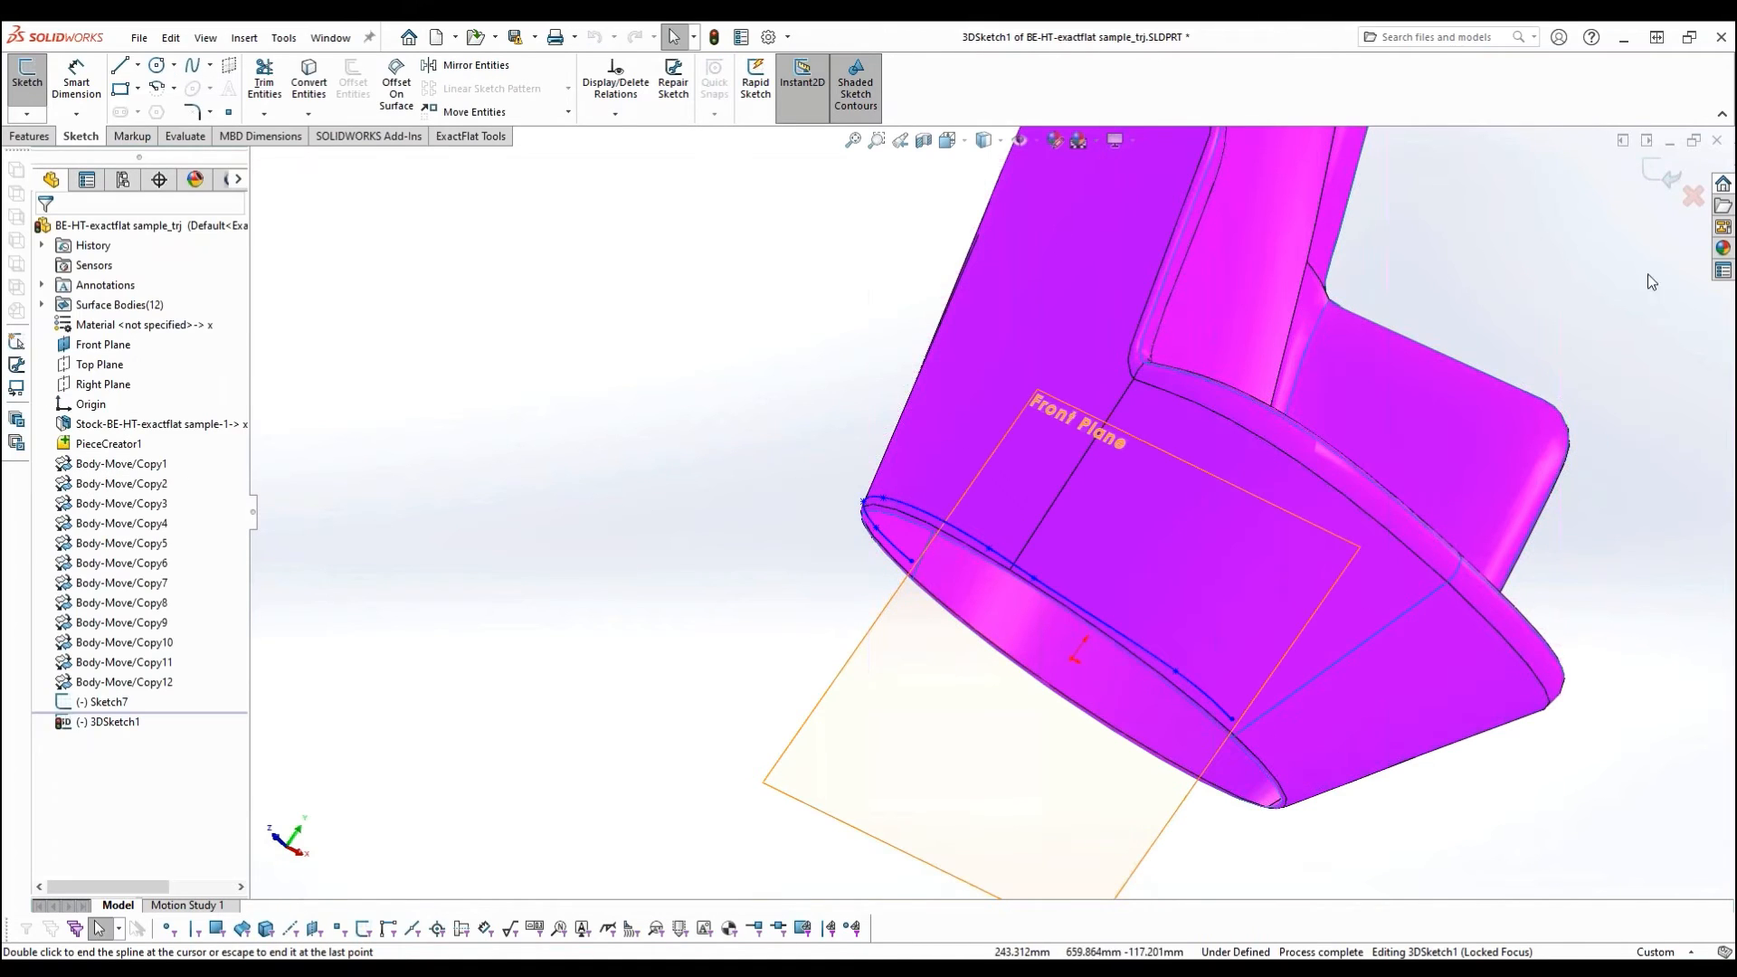
left_click(1661, 177)
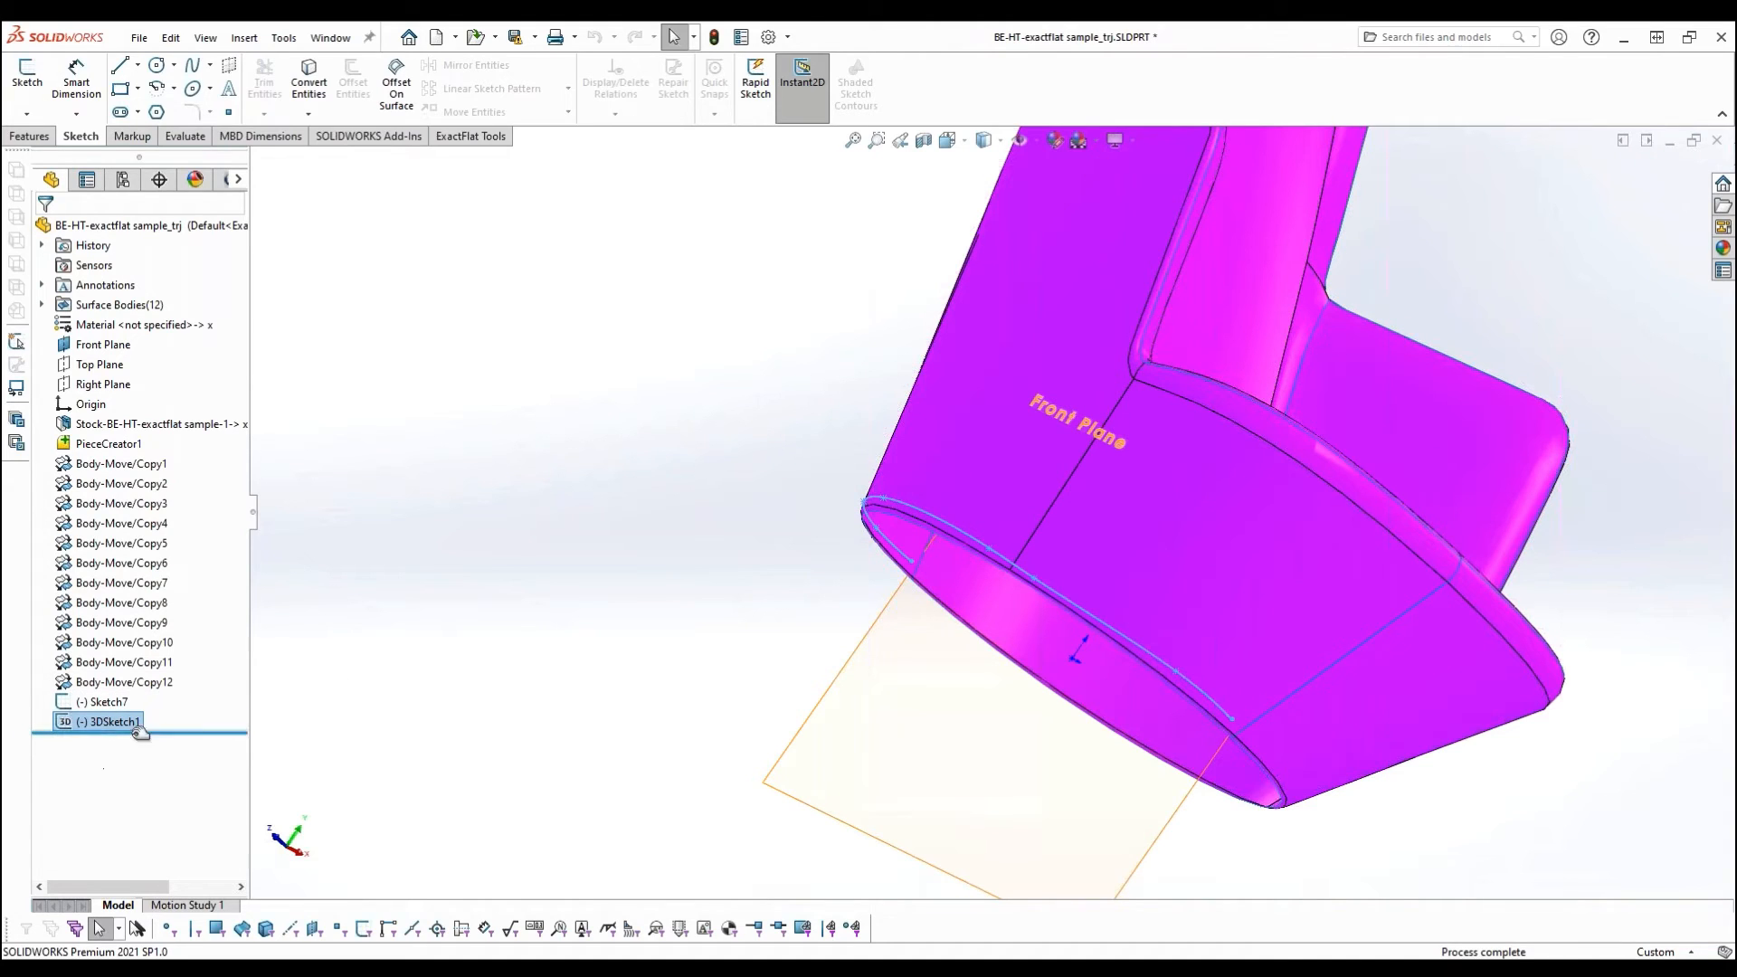
- Create an ExactFlat marking from the new 3D spline sketch and map it to the Outside Right piece
left_click(472, 136)
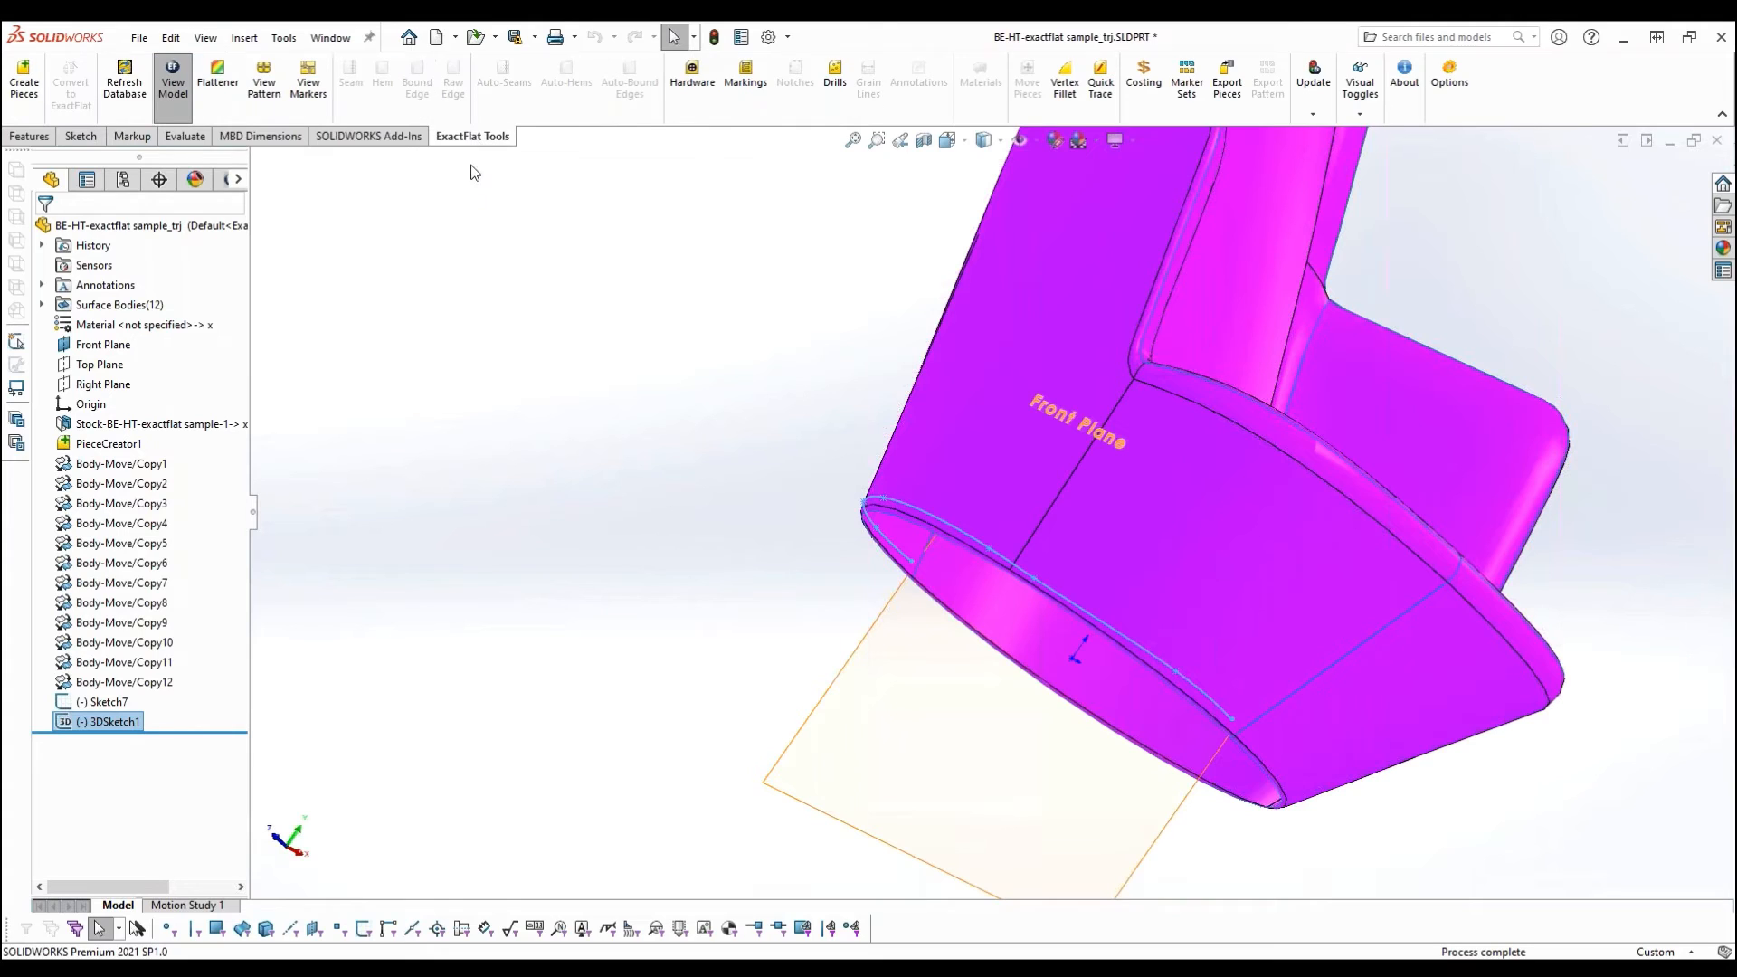
left_click(758, 98)
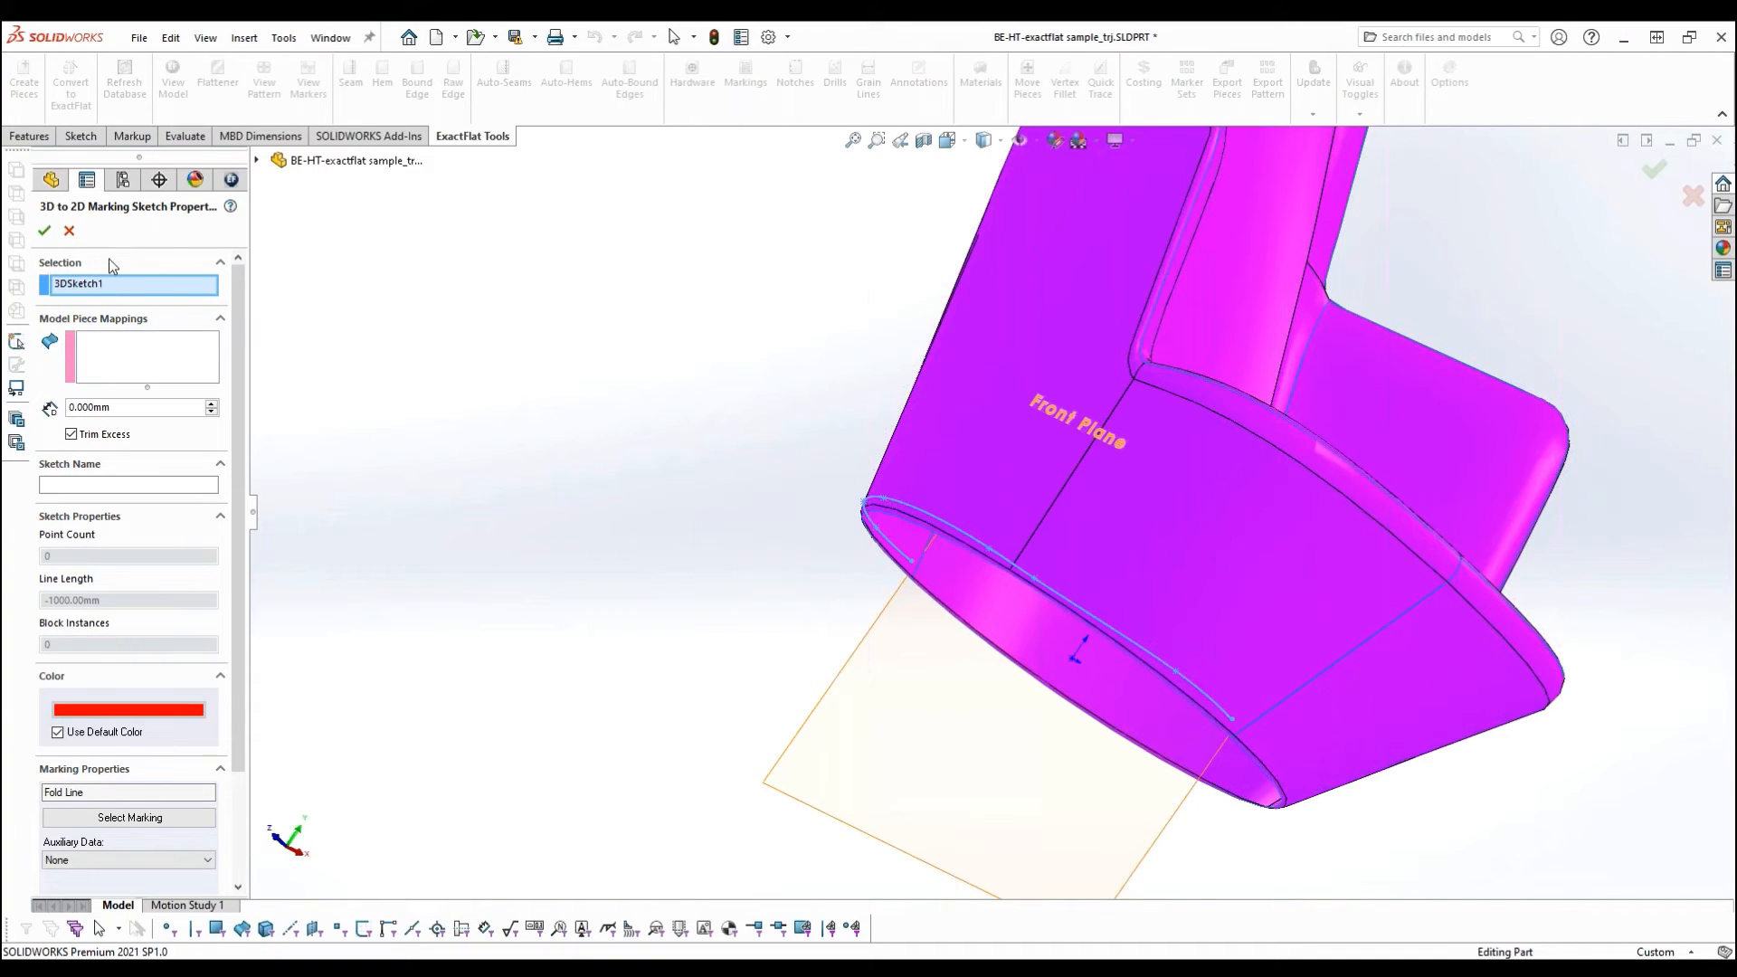
left_click(145, 362)
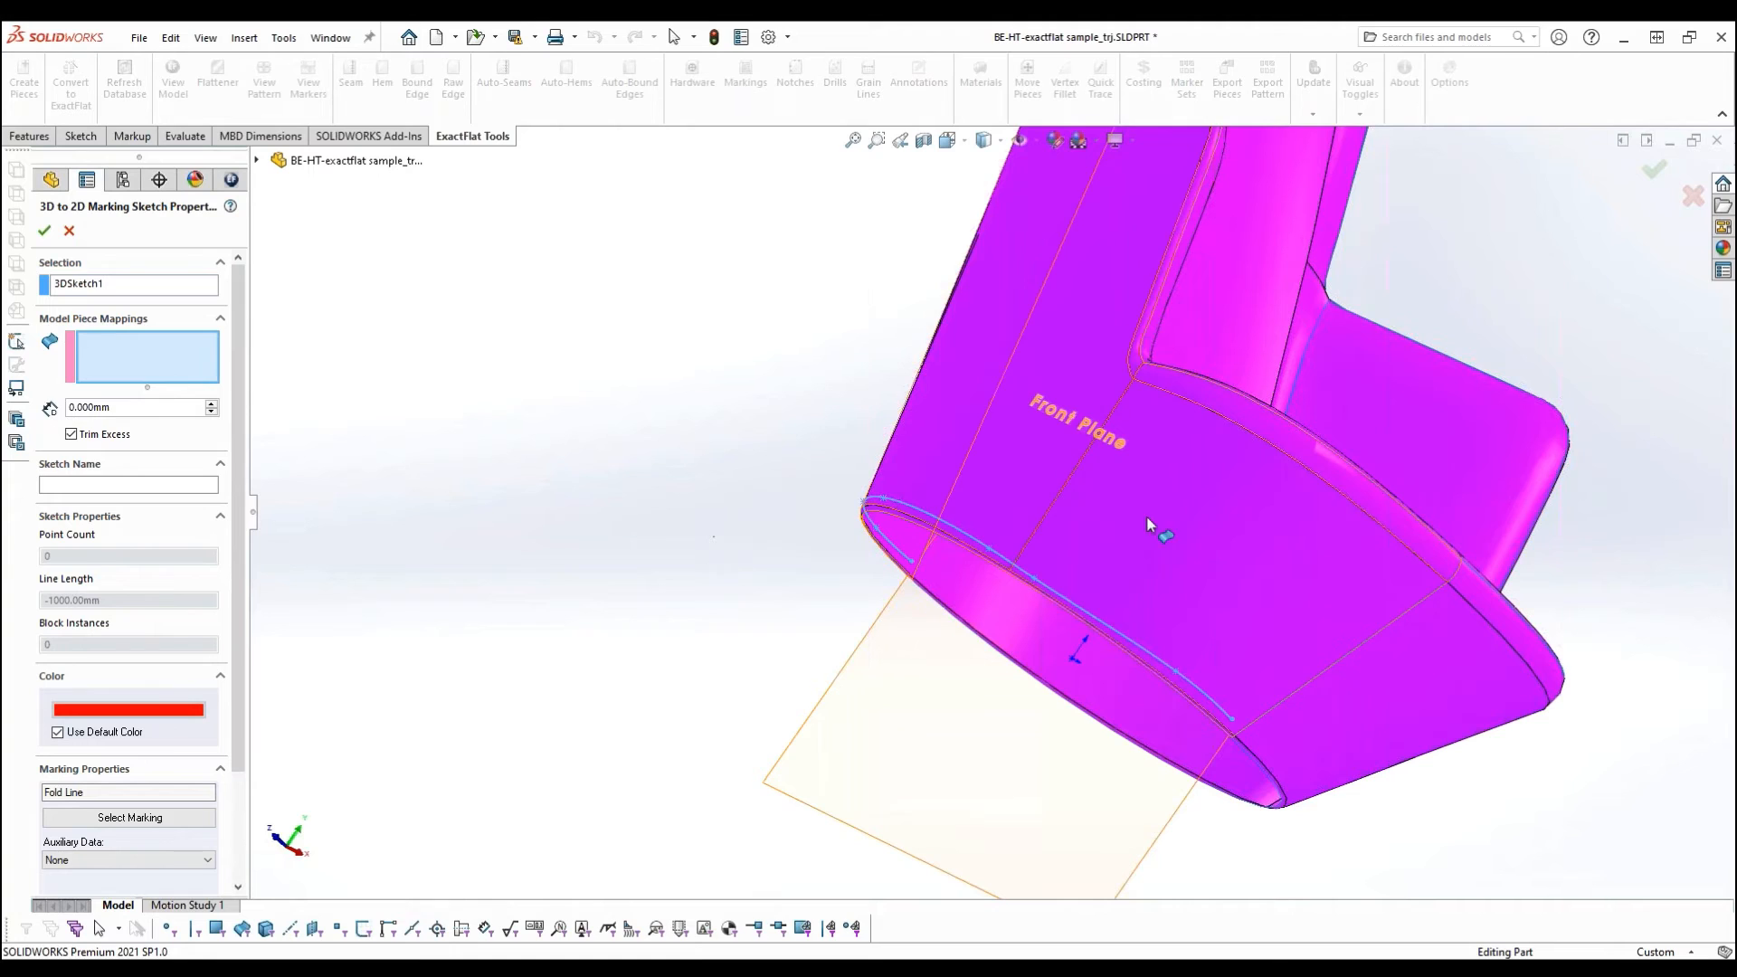
left_click(1133, 492)
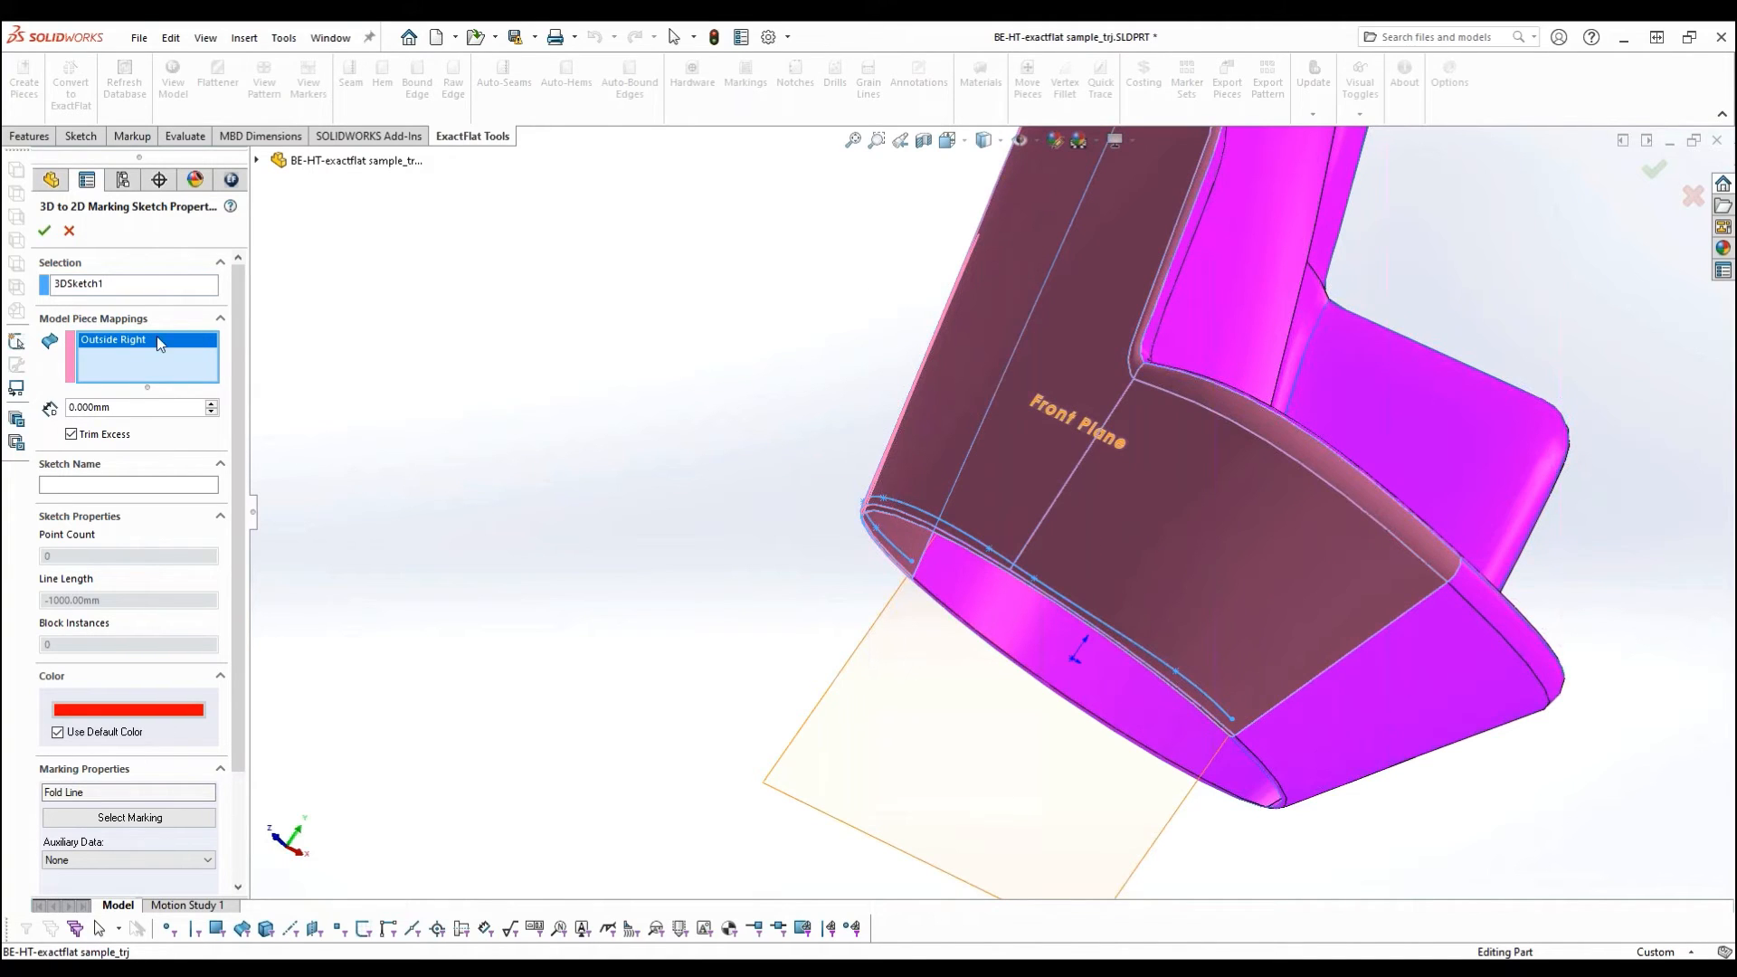
- Choose Fold Line as the marking type and accept the marking
left_click_drag(235, 352, 243, 470)
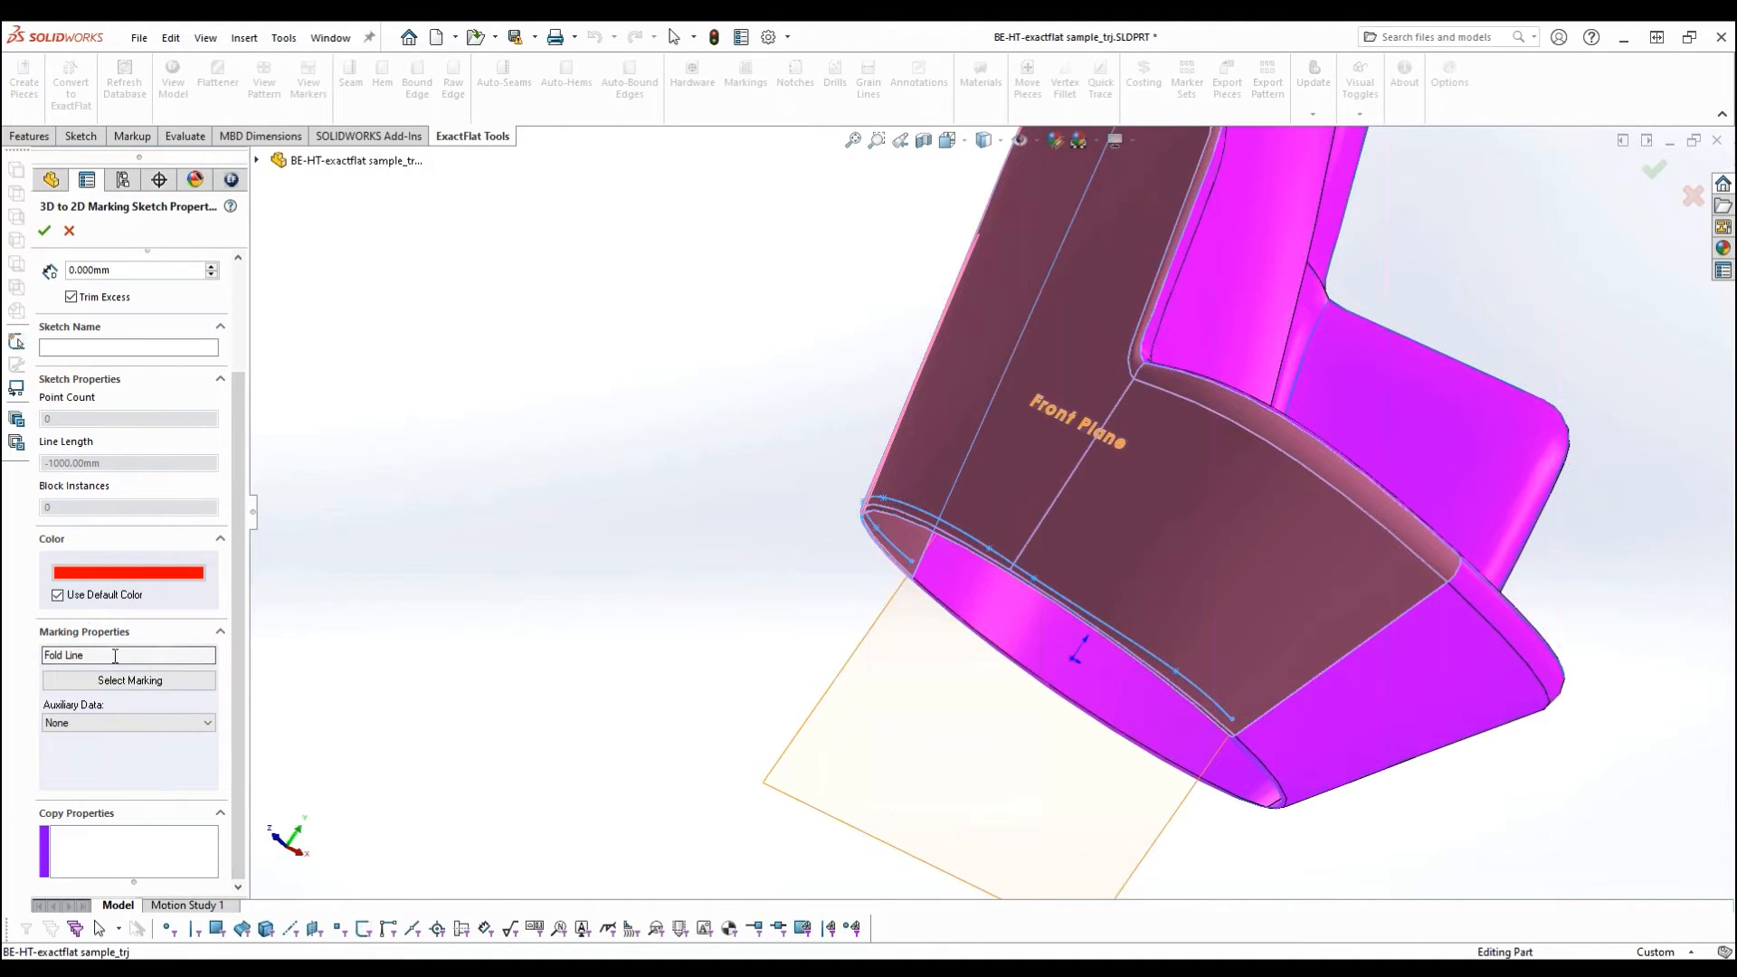
left_click(141, 688)
left_click_drag(773, 373, 556, 251)
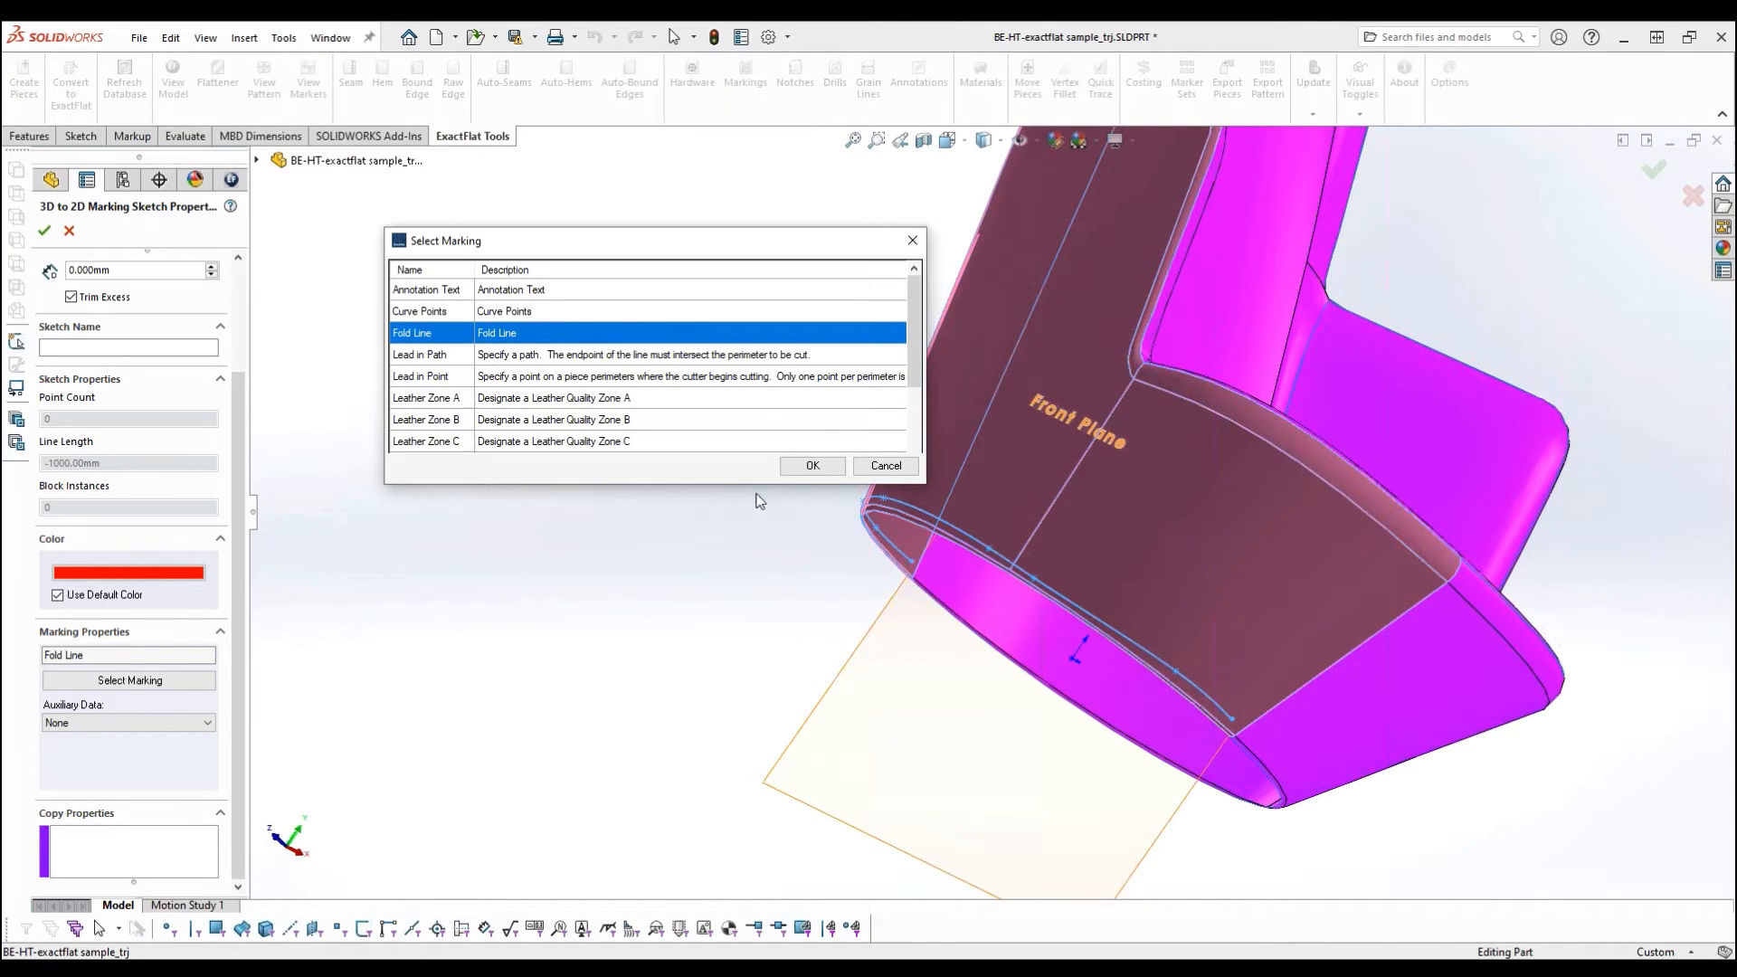
left_click(812, 467)
left_click(44, 231)
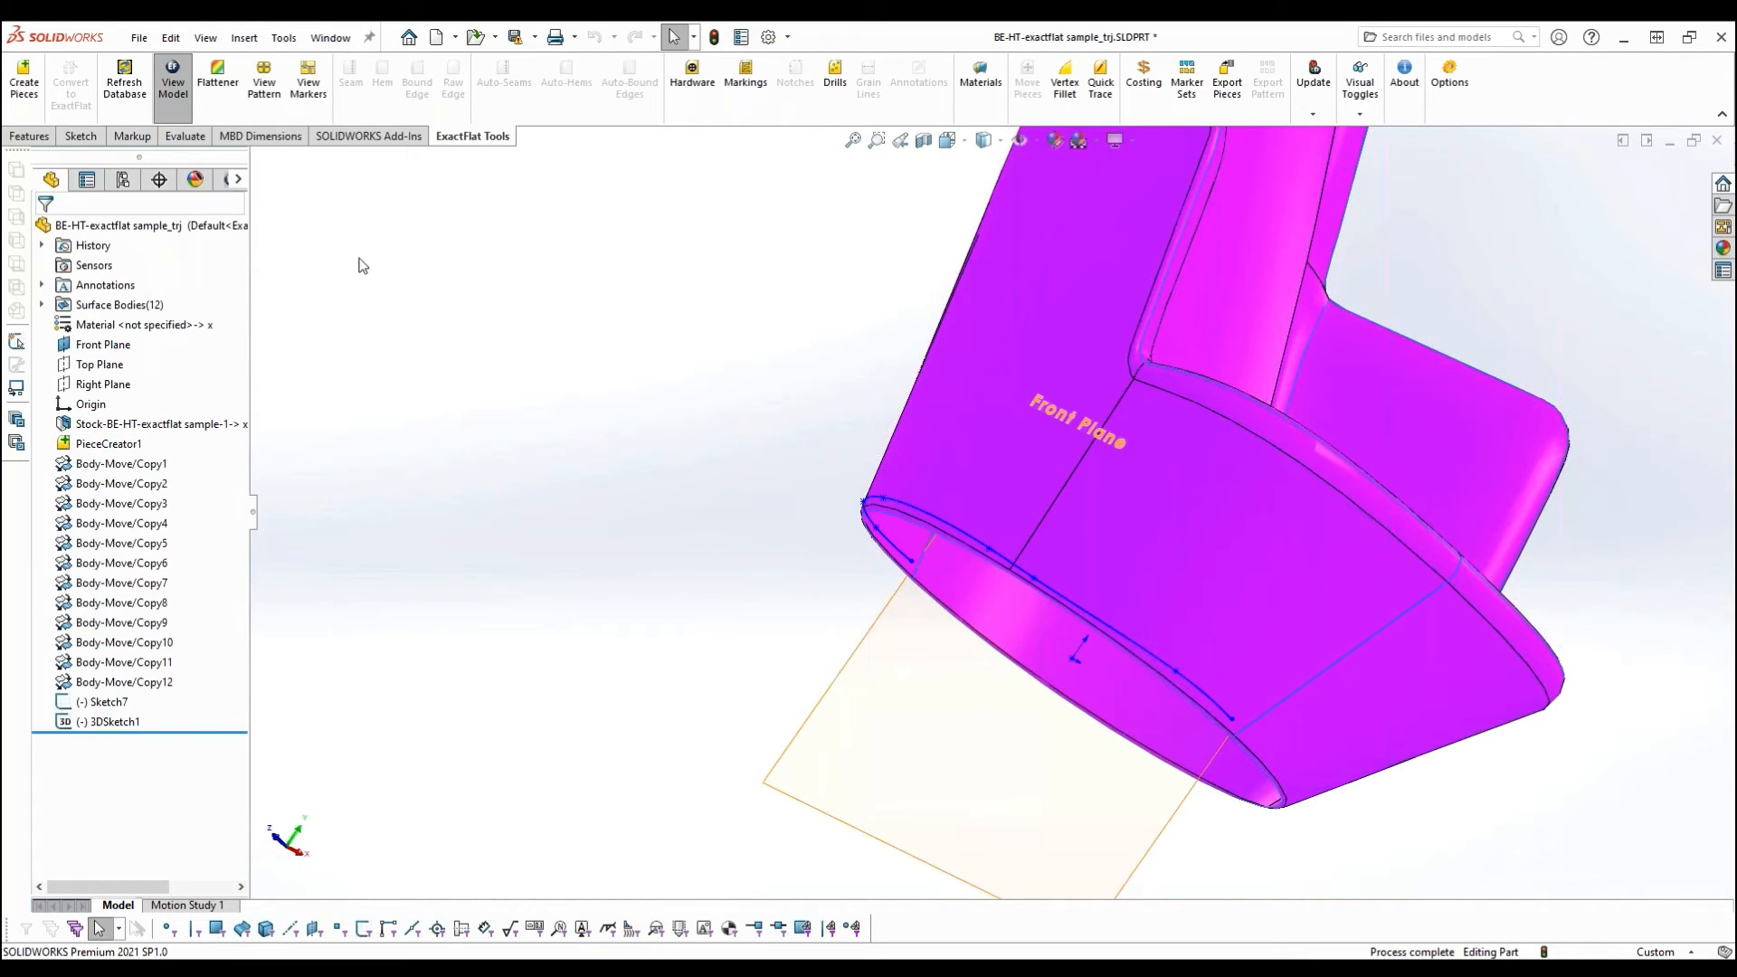
- Switch to the flat pattern view and examine the fold line along the Outside Right piece's bottom hem
left_click(275, 84)
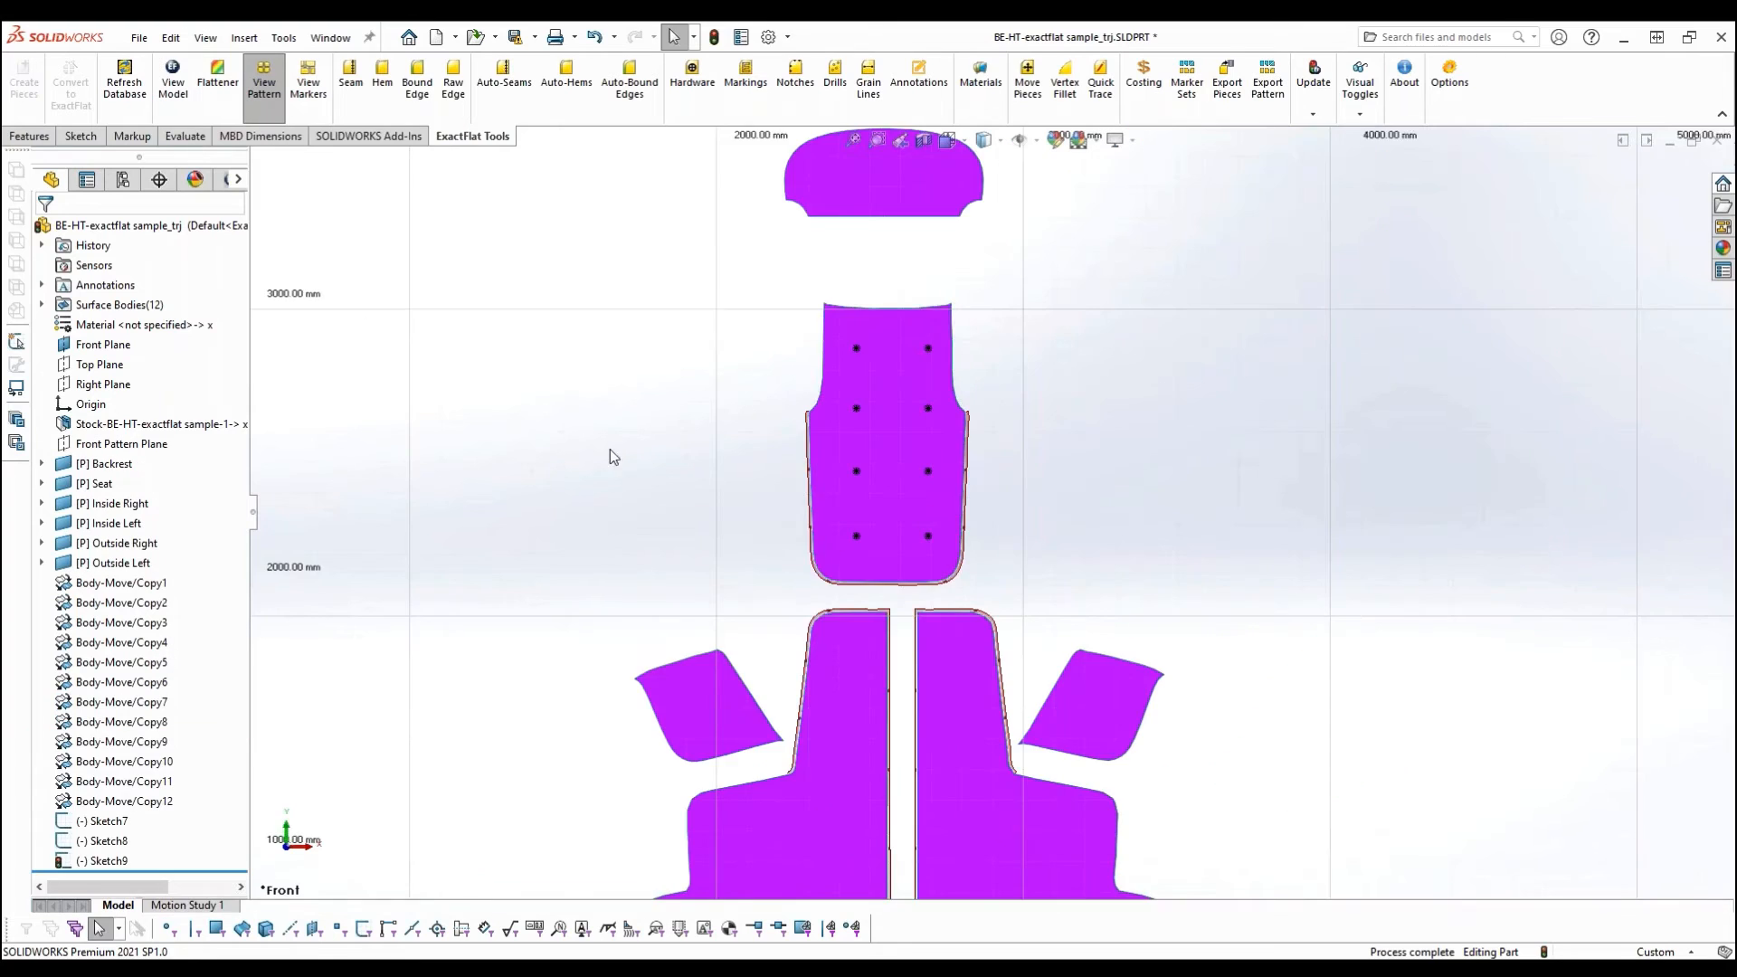
scroll(1027, 805, "down", 4)
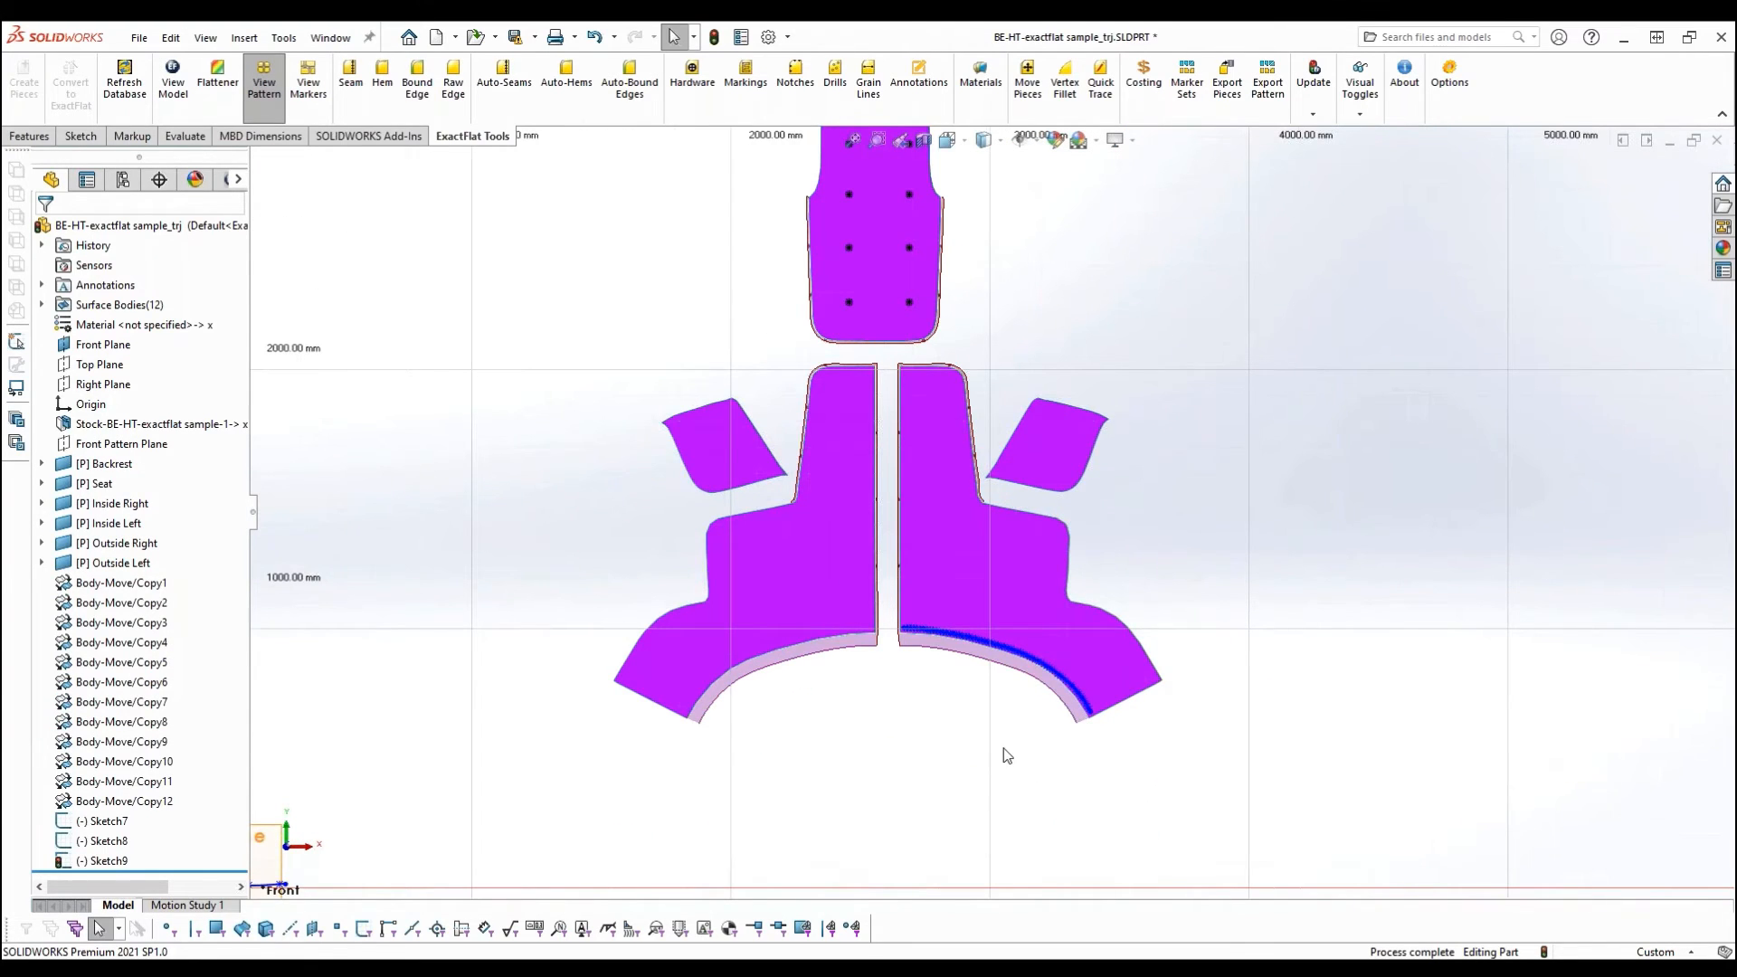
scroll(950, 724, "down", 3)
scroll(825, 674, "up", 1)
scroll(822, 655, "up", 6)
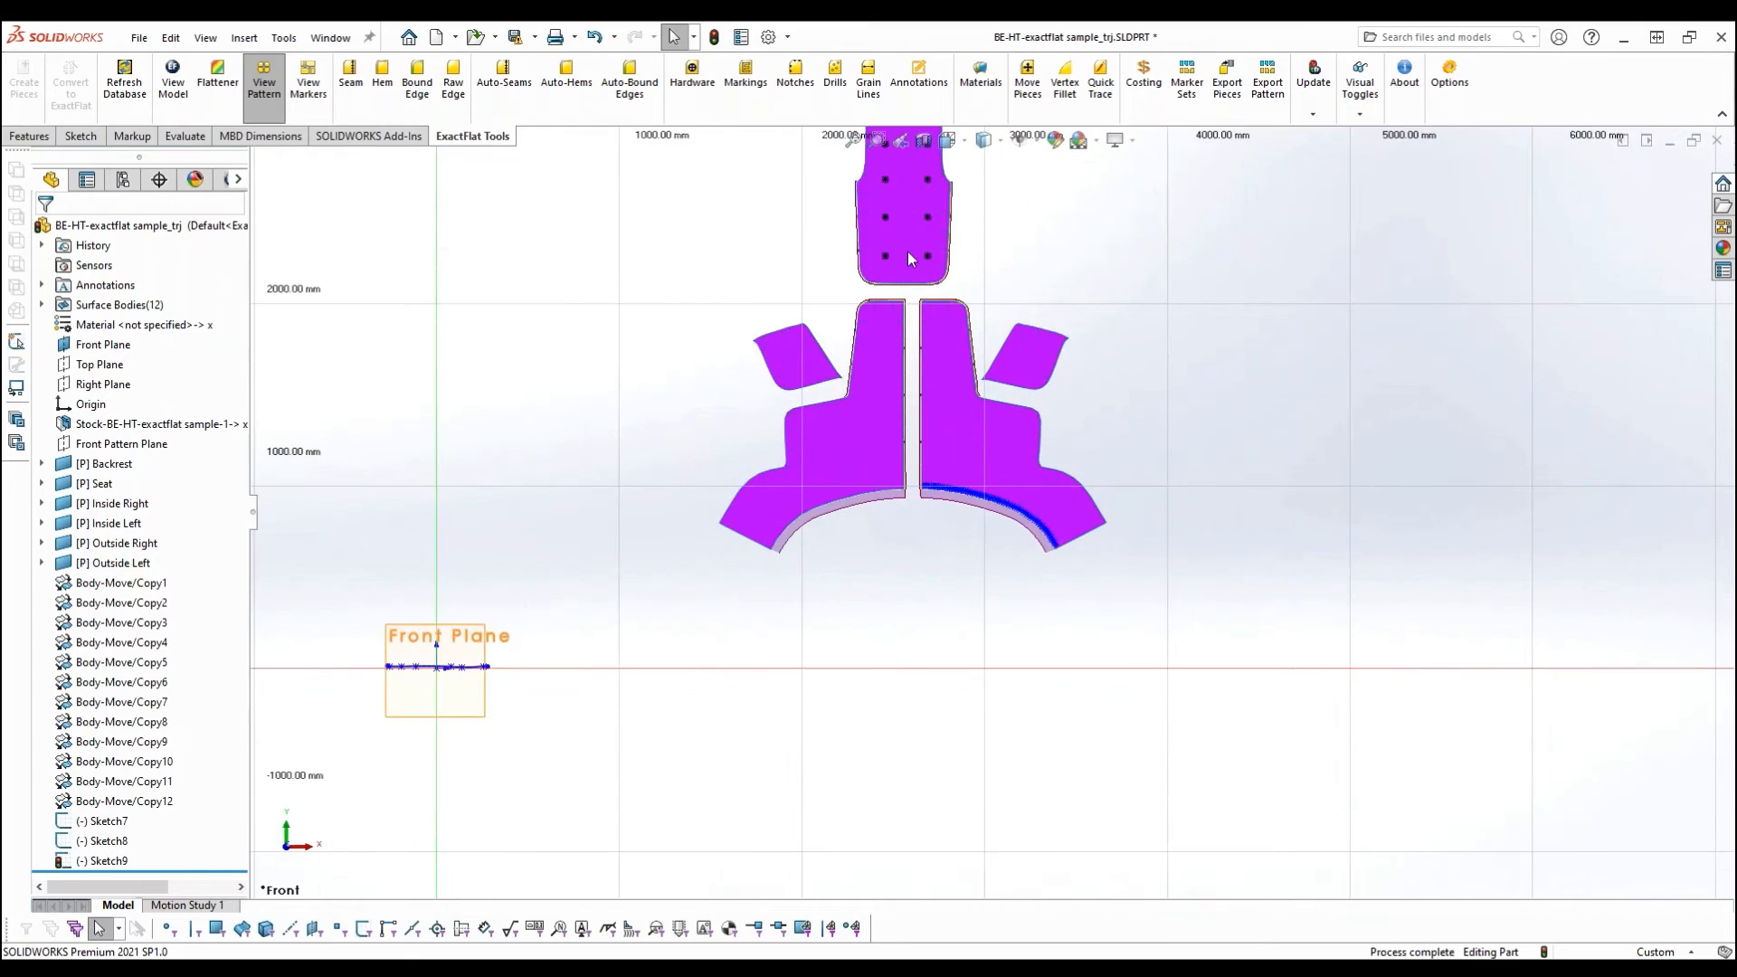
scroll(920, 272, "down", 2)
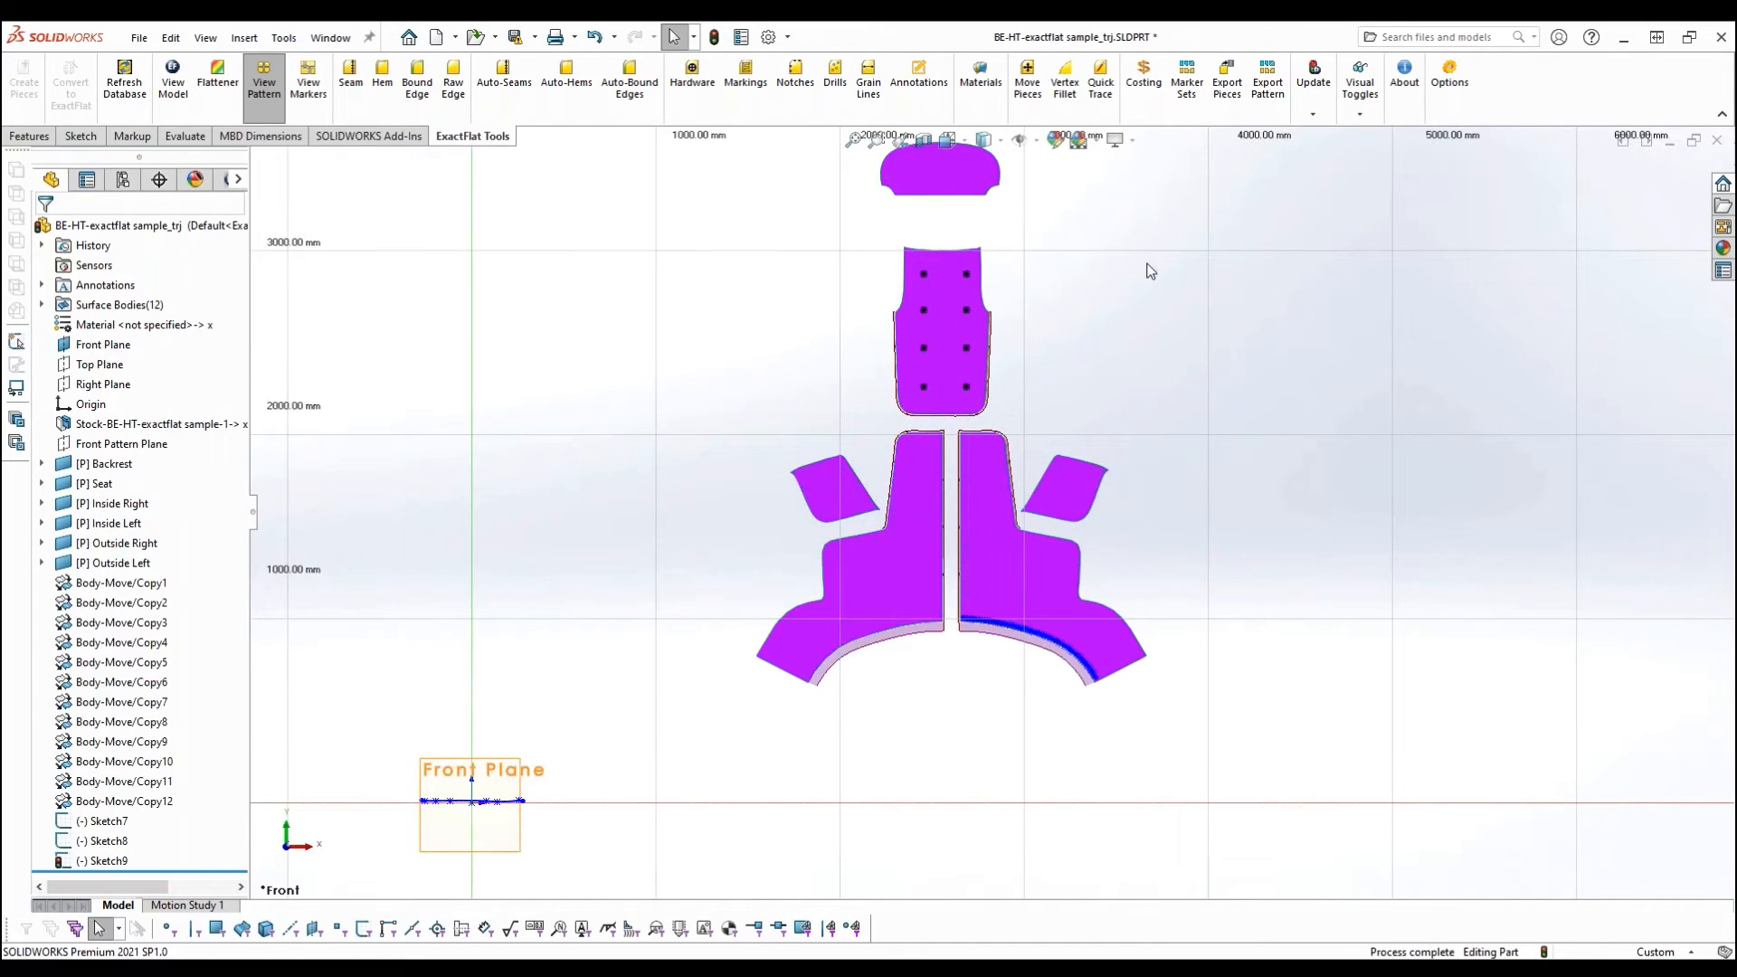
middle_click_drag(1167, 251, 1094, 319, "ctrl")
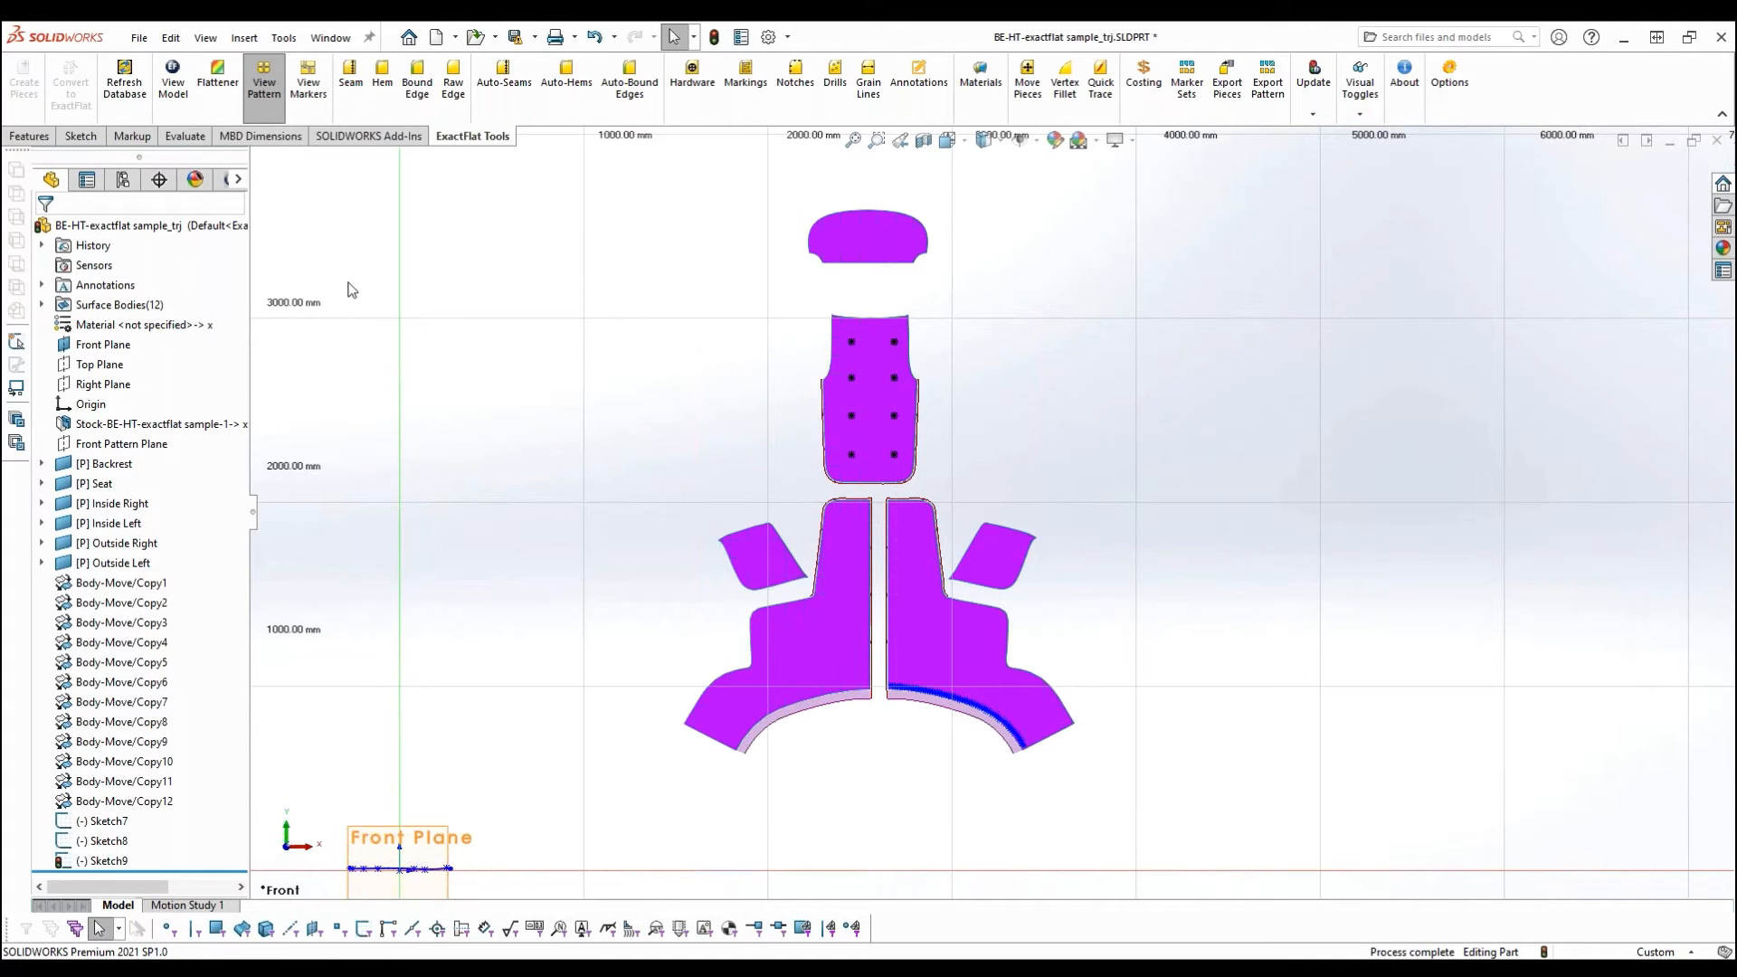
- Open the maximized marker view, place the Seat and Backrest pieces on the material, and rotate the Seat diagonally
left_click(304, 100)
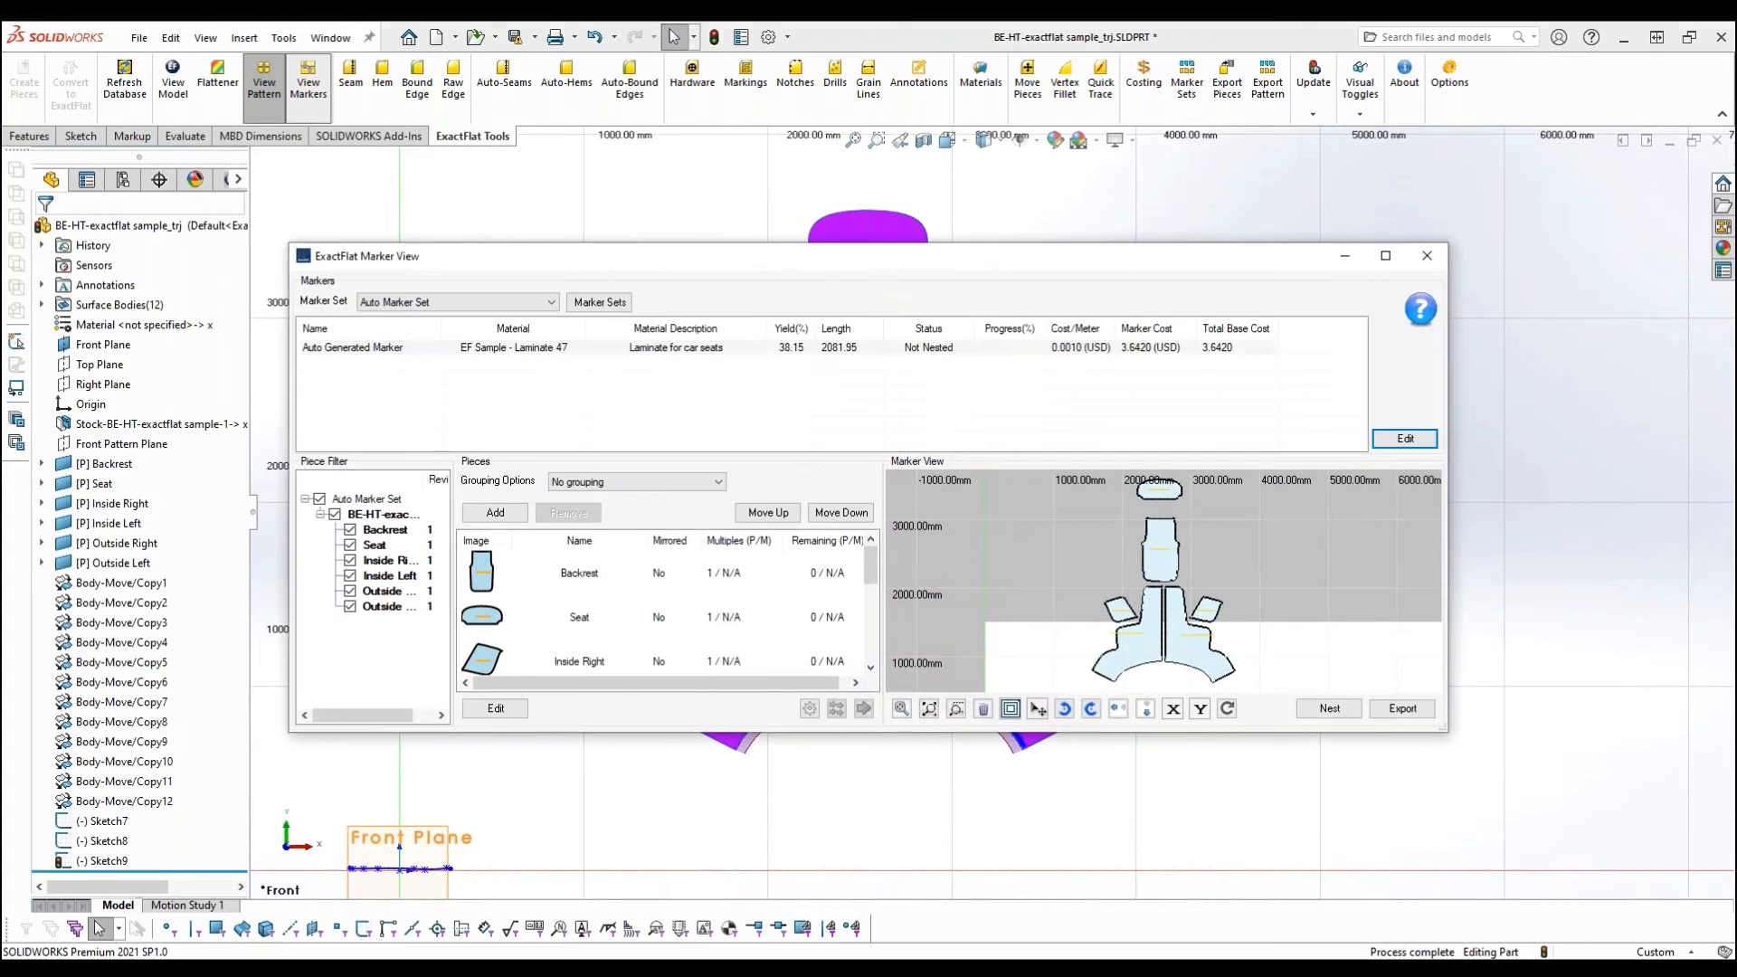
double_click(815, 263)
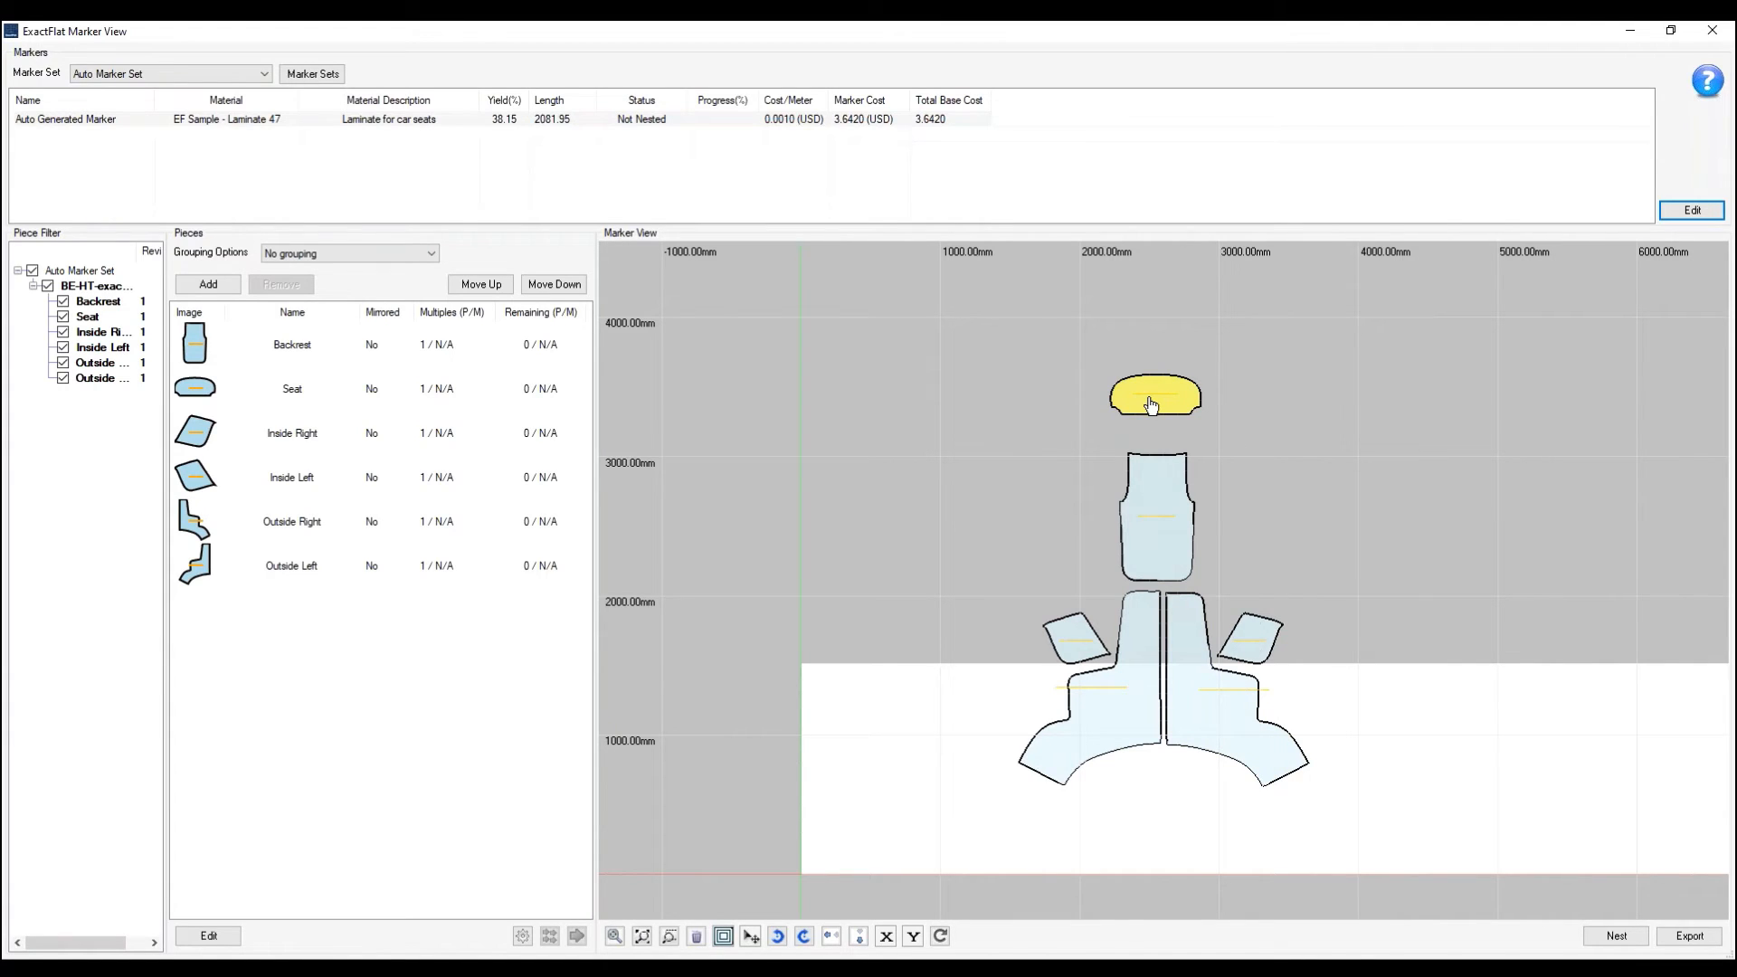
mouse_move(1158, 399)
left_mouse_down()
mouse_move(1364, 495)
mouse_move(1408, 751)
mouse_move(1470, 750)
left_mouse_up()
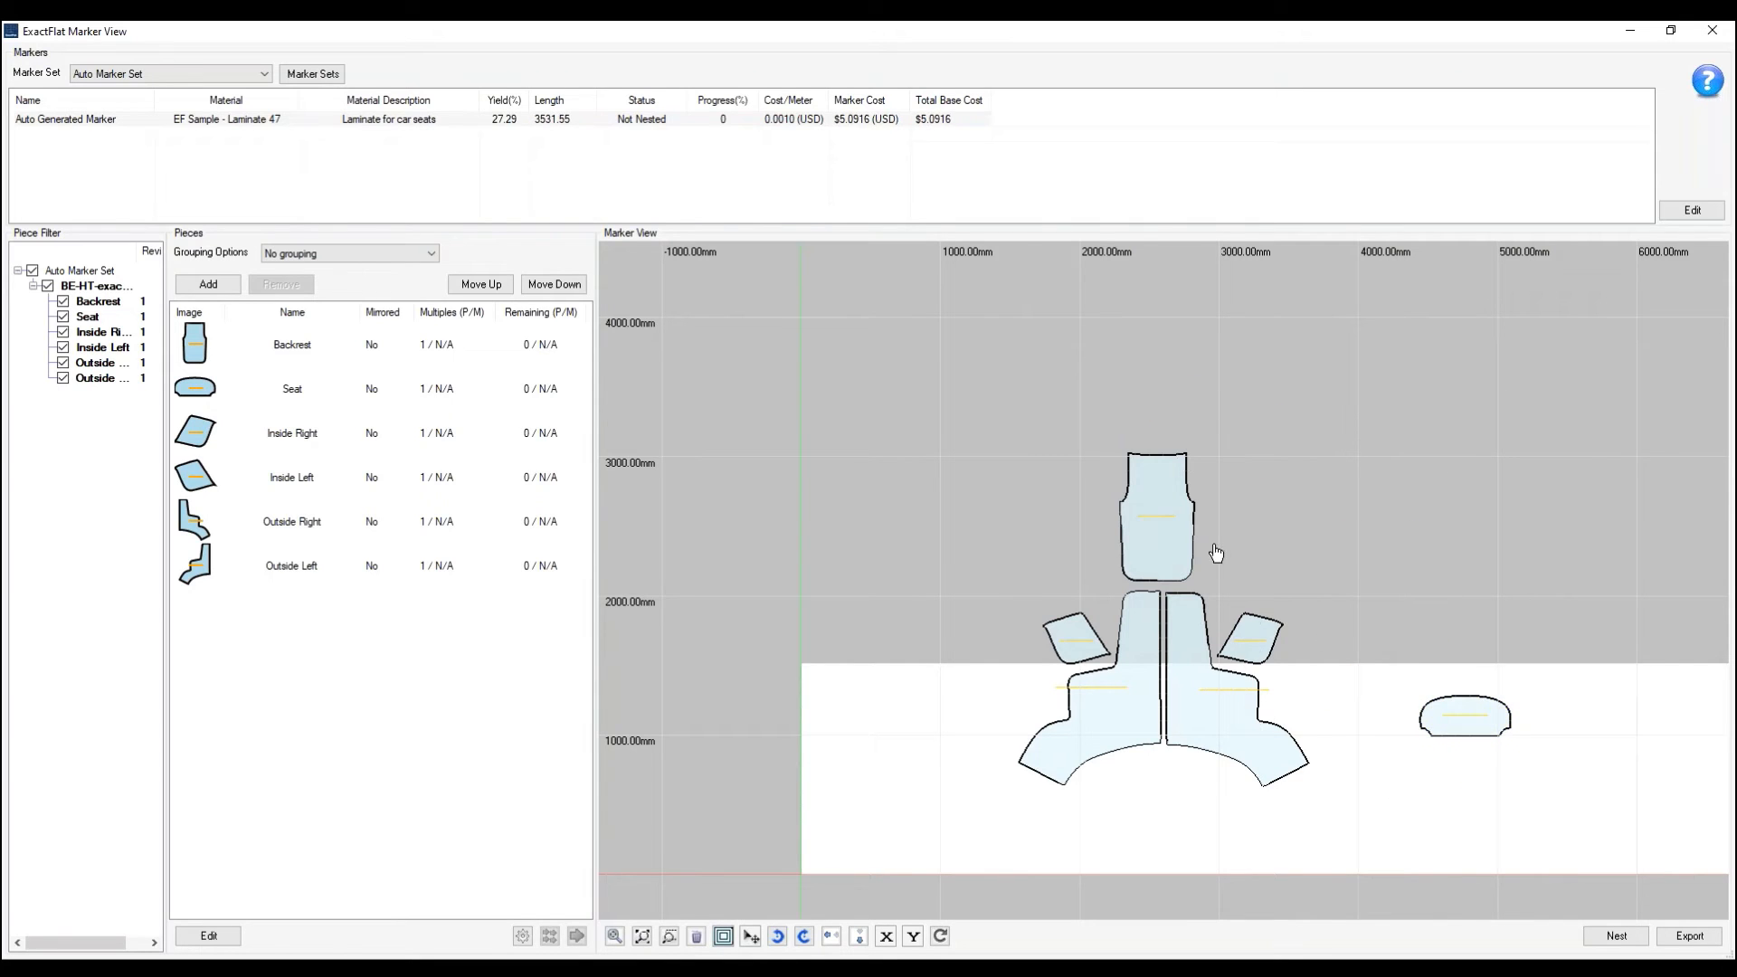
left_click_drag(1181, 532, 1628, 764)
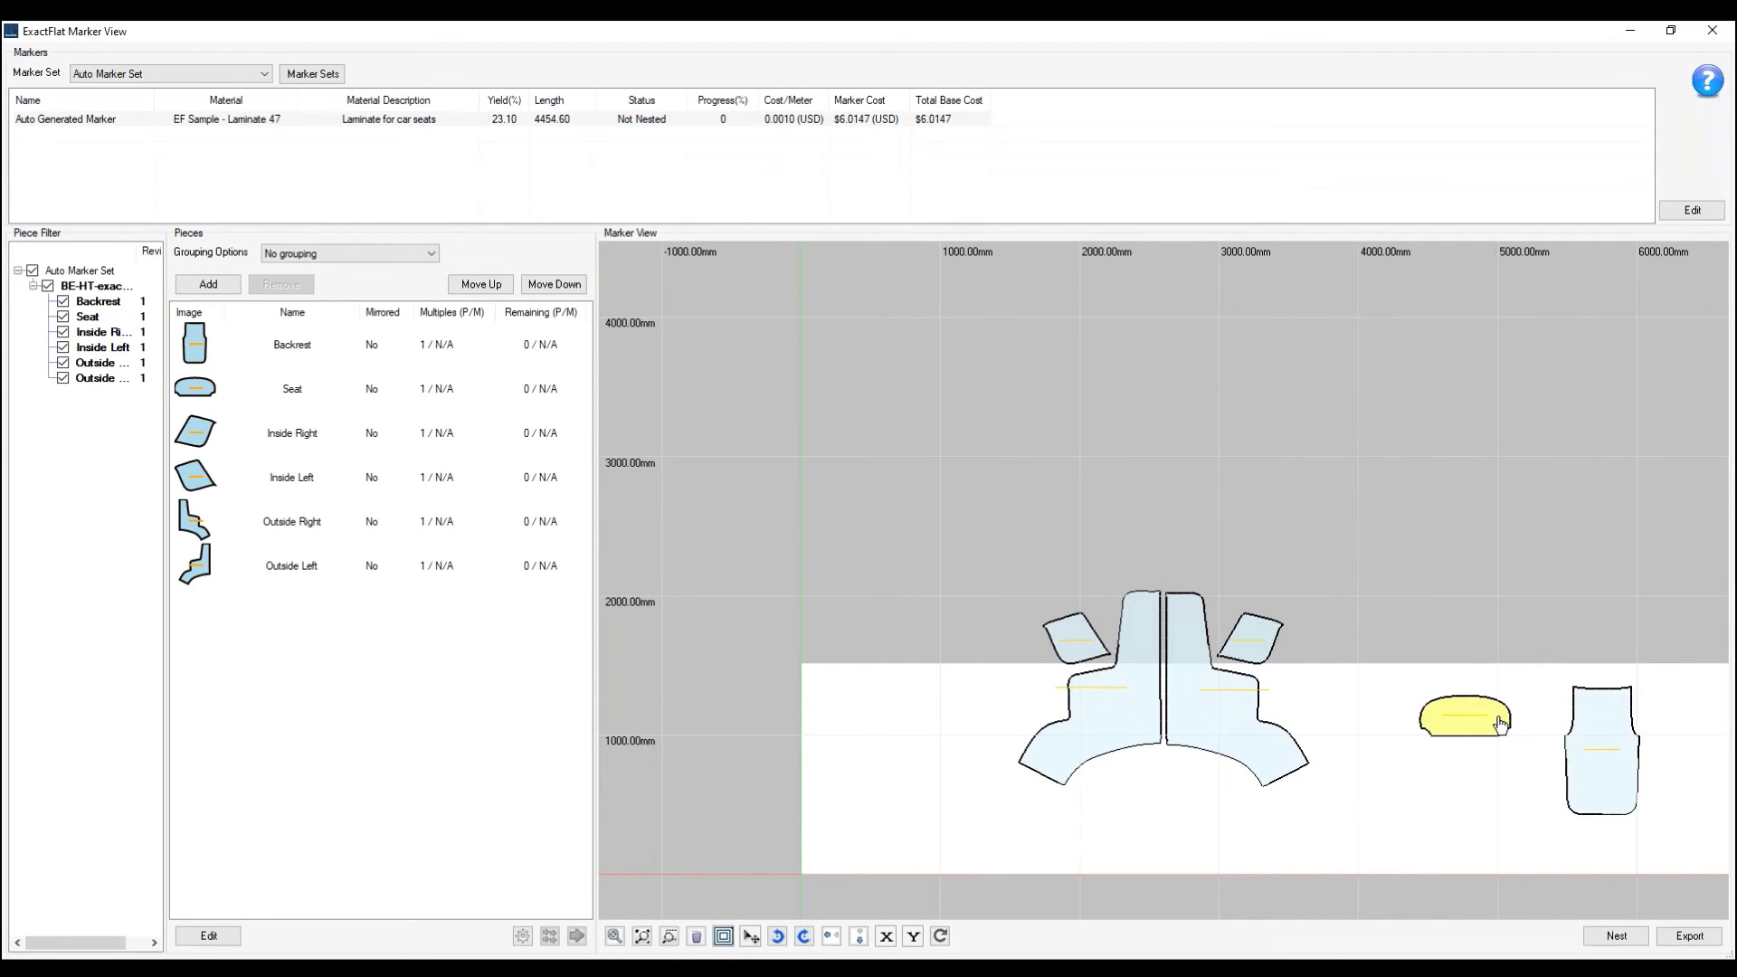
right_click_drag(1501, 726, 1435, 745)
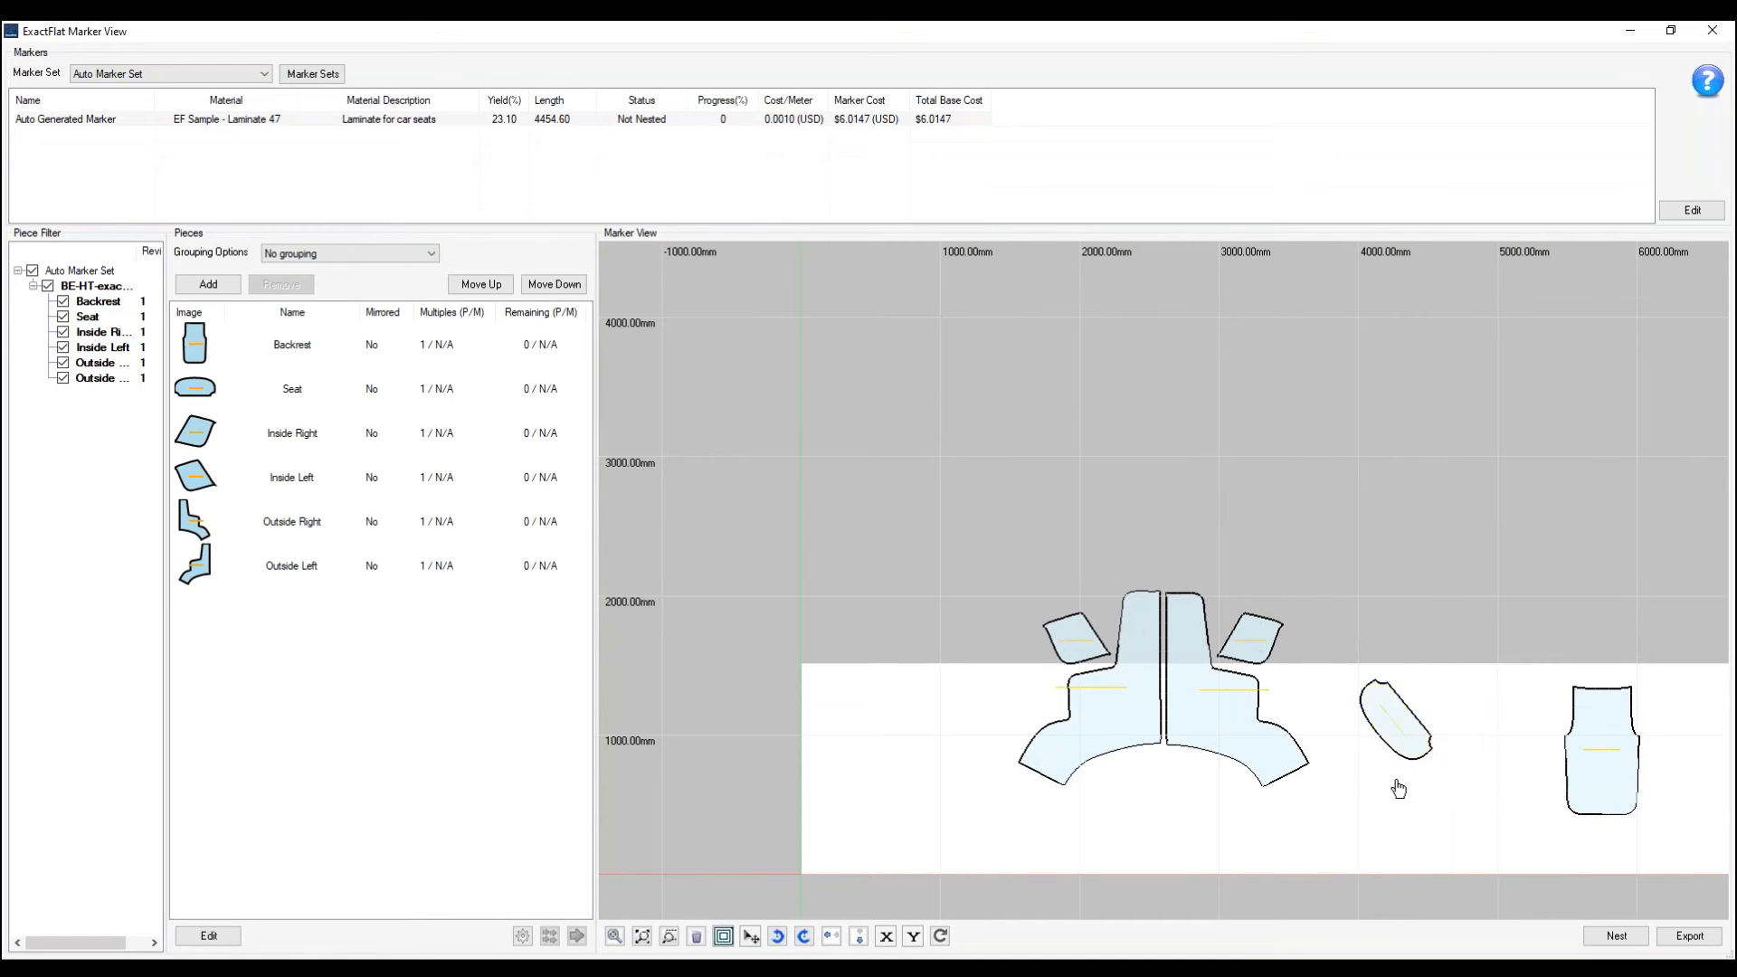
- Reposition the rotated Seat piece so it straddles the material's upper edge
mouse_move(1409, 744)
left_mouse_down()
mouse_move(1448, 697)
mouse_move(1403, 738)
mouse_move(1444, 739)
mouse_move(1415, 763)
left_mouse_up()
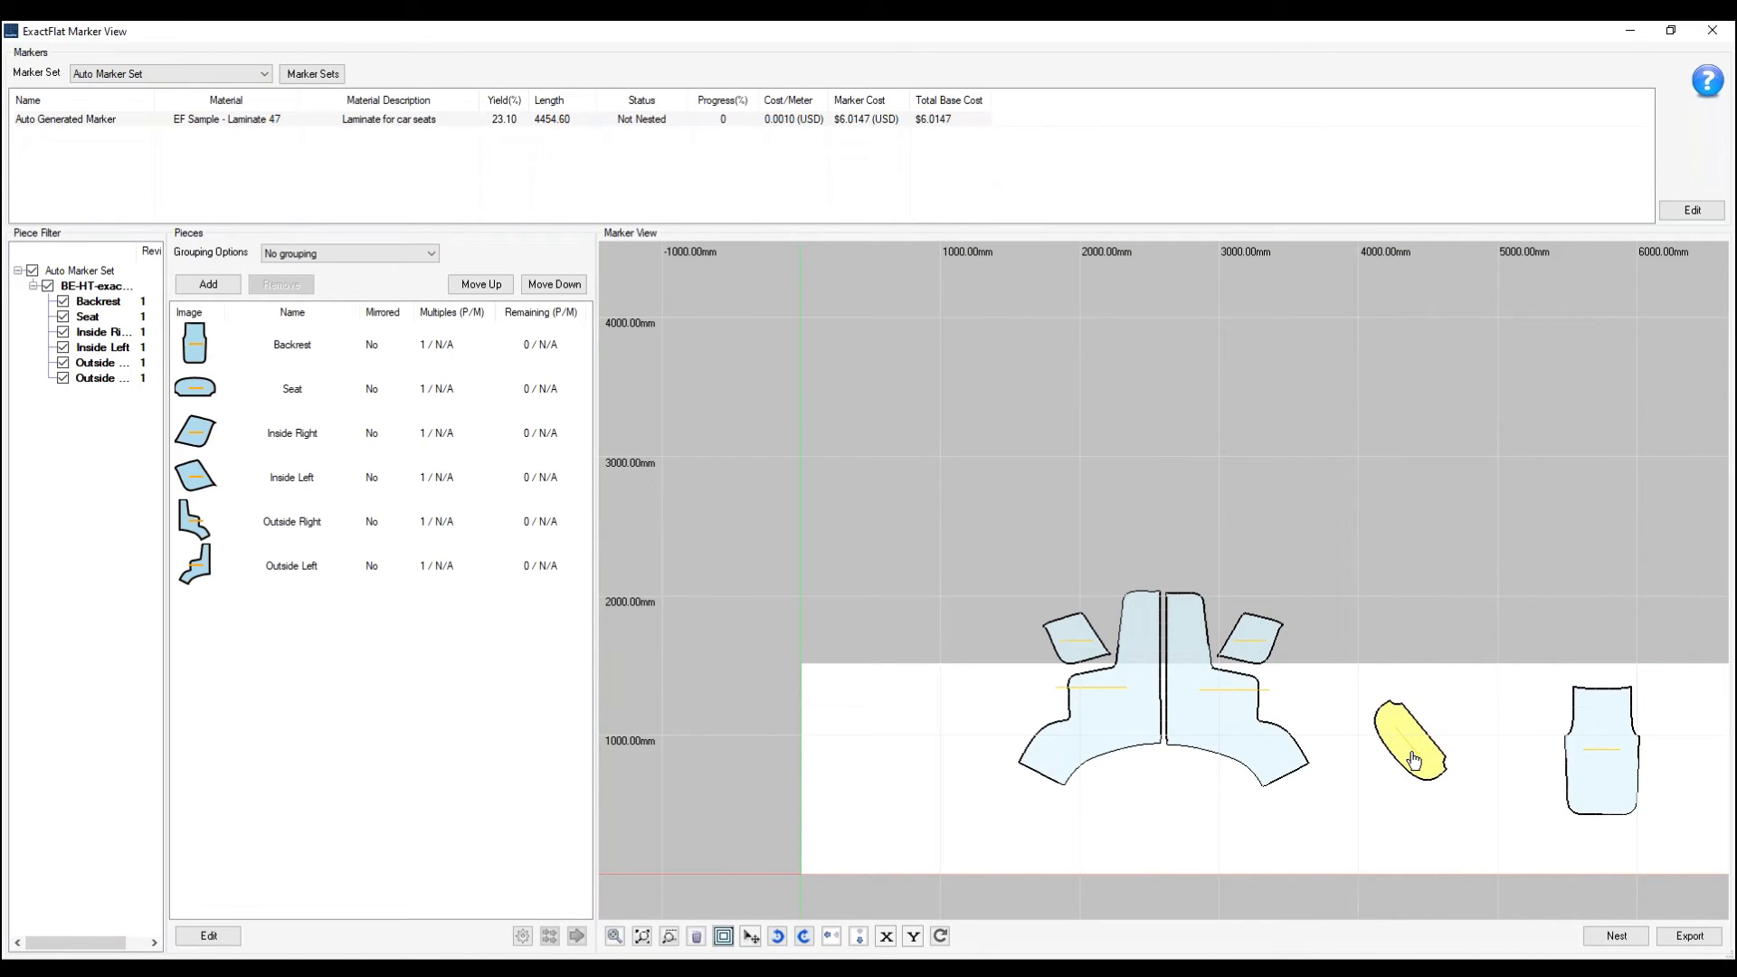
left_click_drag(1415, 760, 1464, 680)
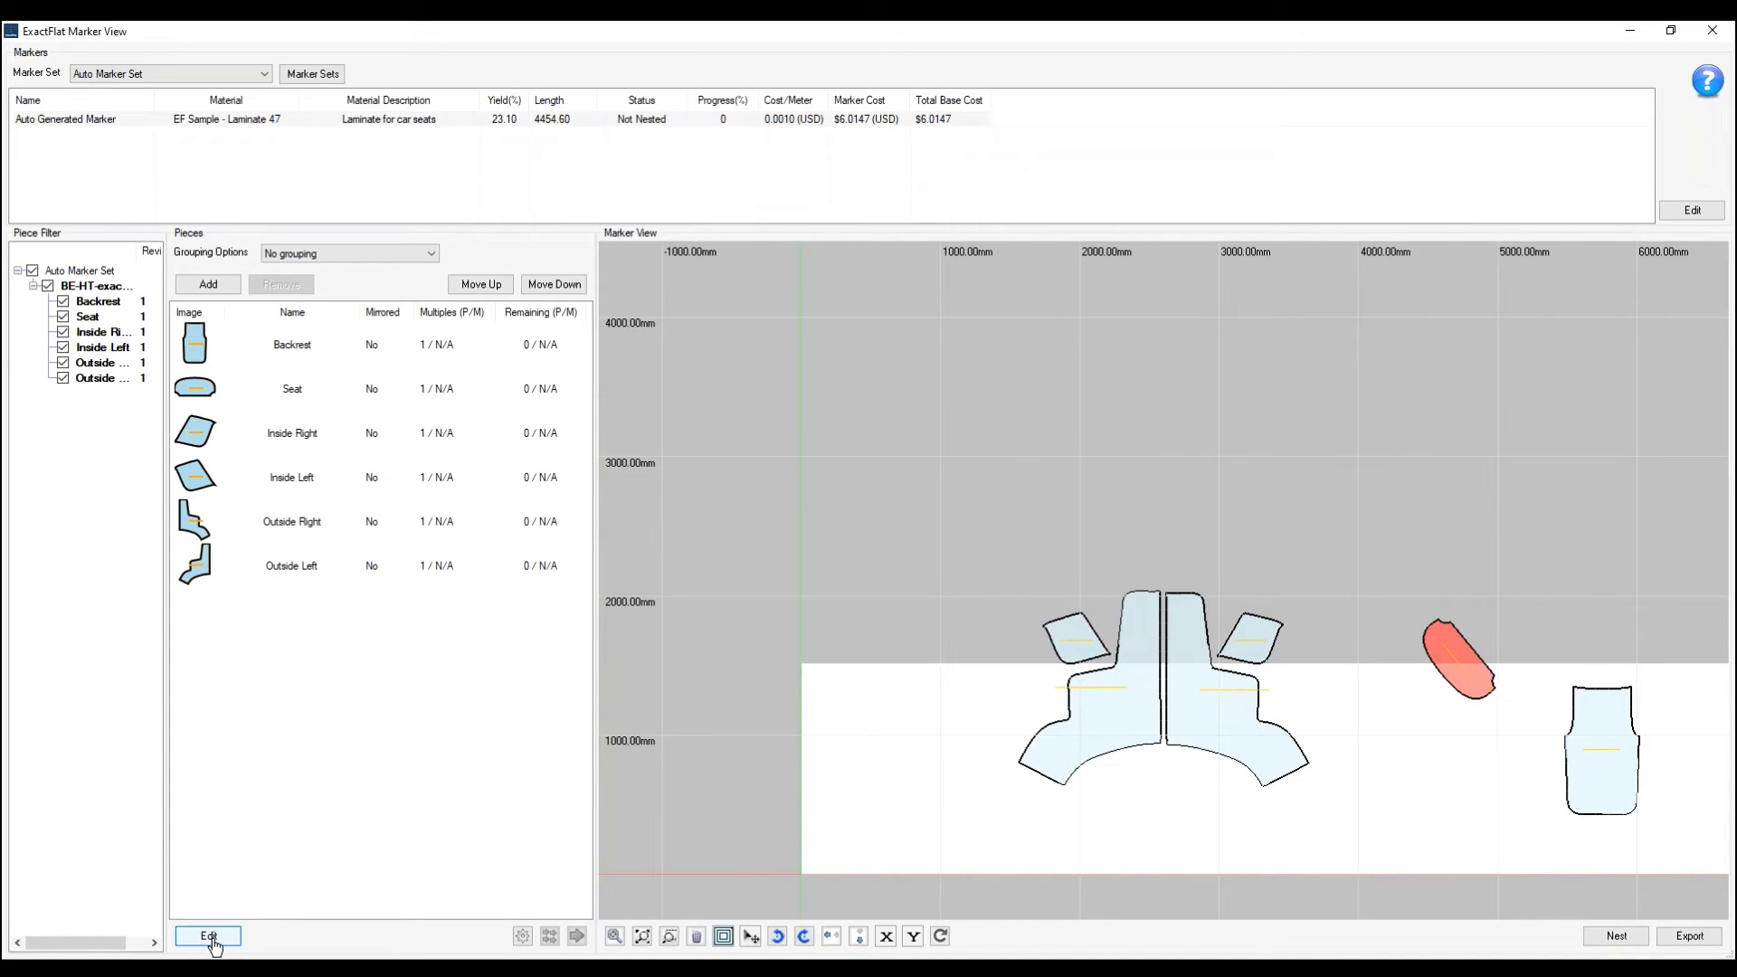
- Open the Piece Manager, enlarge it to show the full list, and select all six pieces
left_click(211, 939)
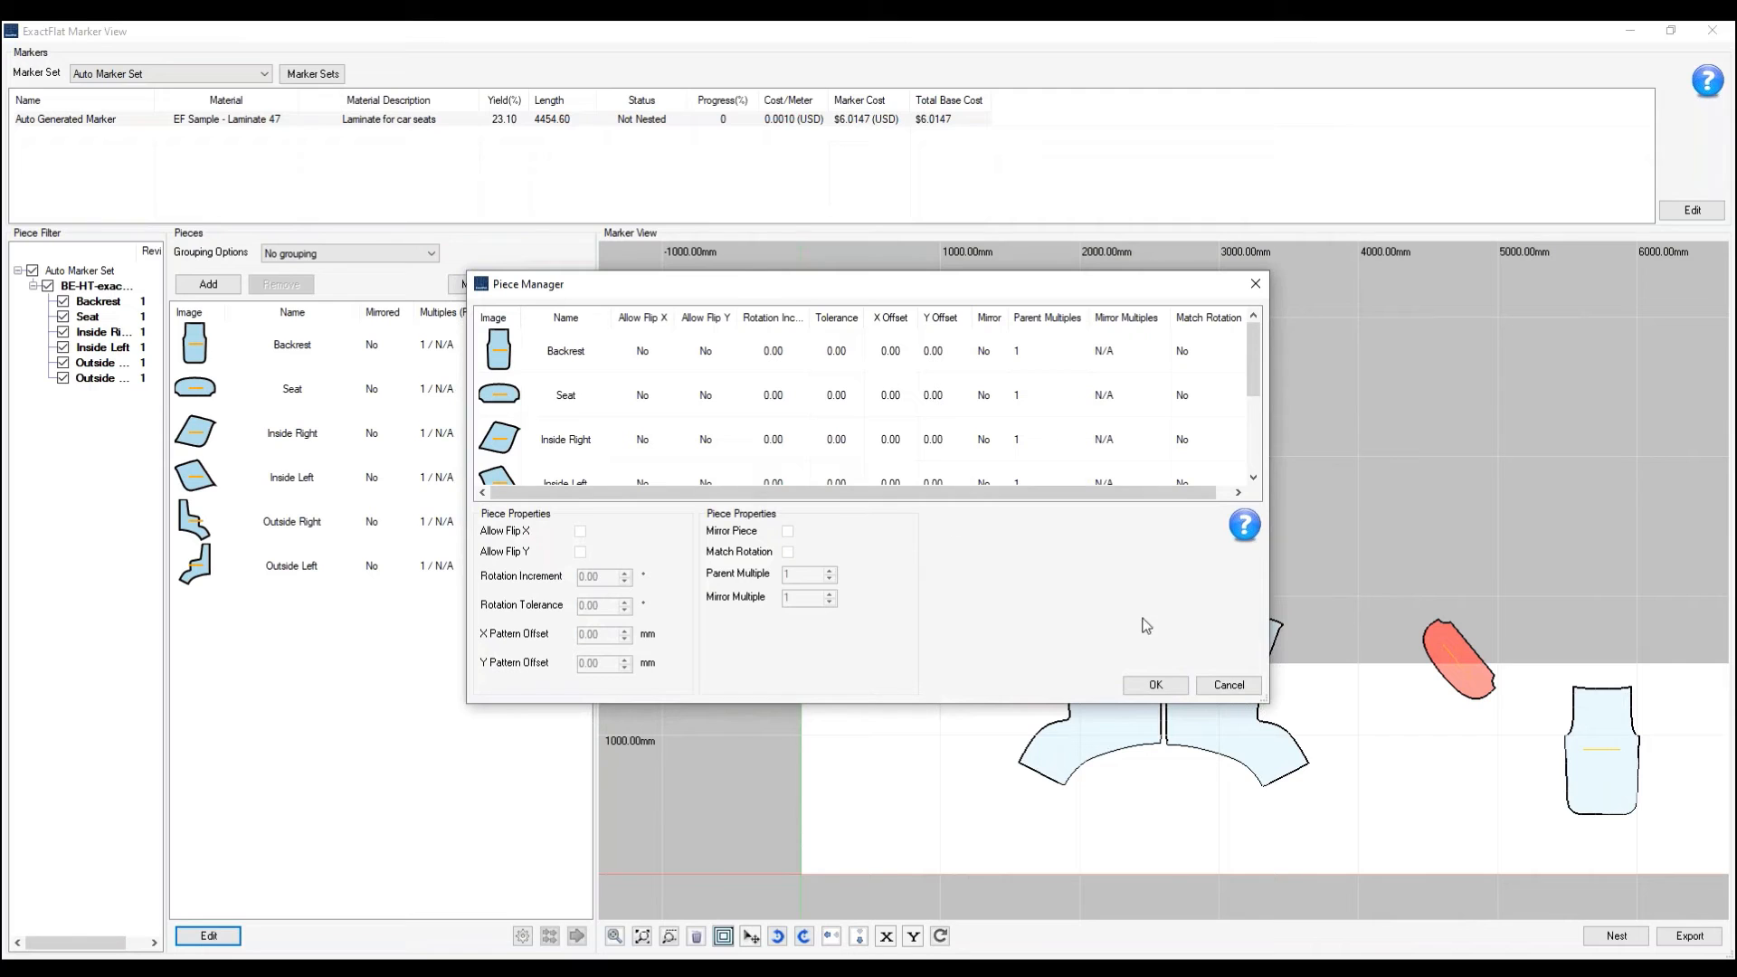
left_click_drag(1260, 699, 1330, 873)
mouse_move(989, 286)
left_mouse_down()
mouse_move(903, 172)
mouse_move(793, 149)
left_mouse_up()
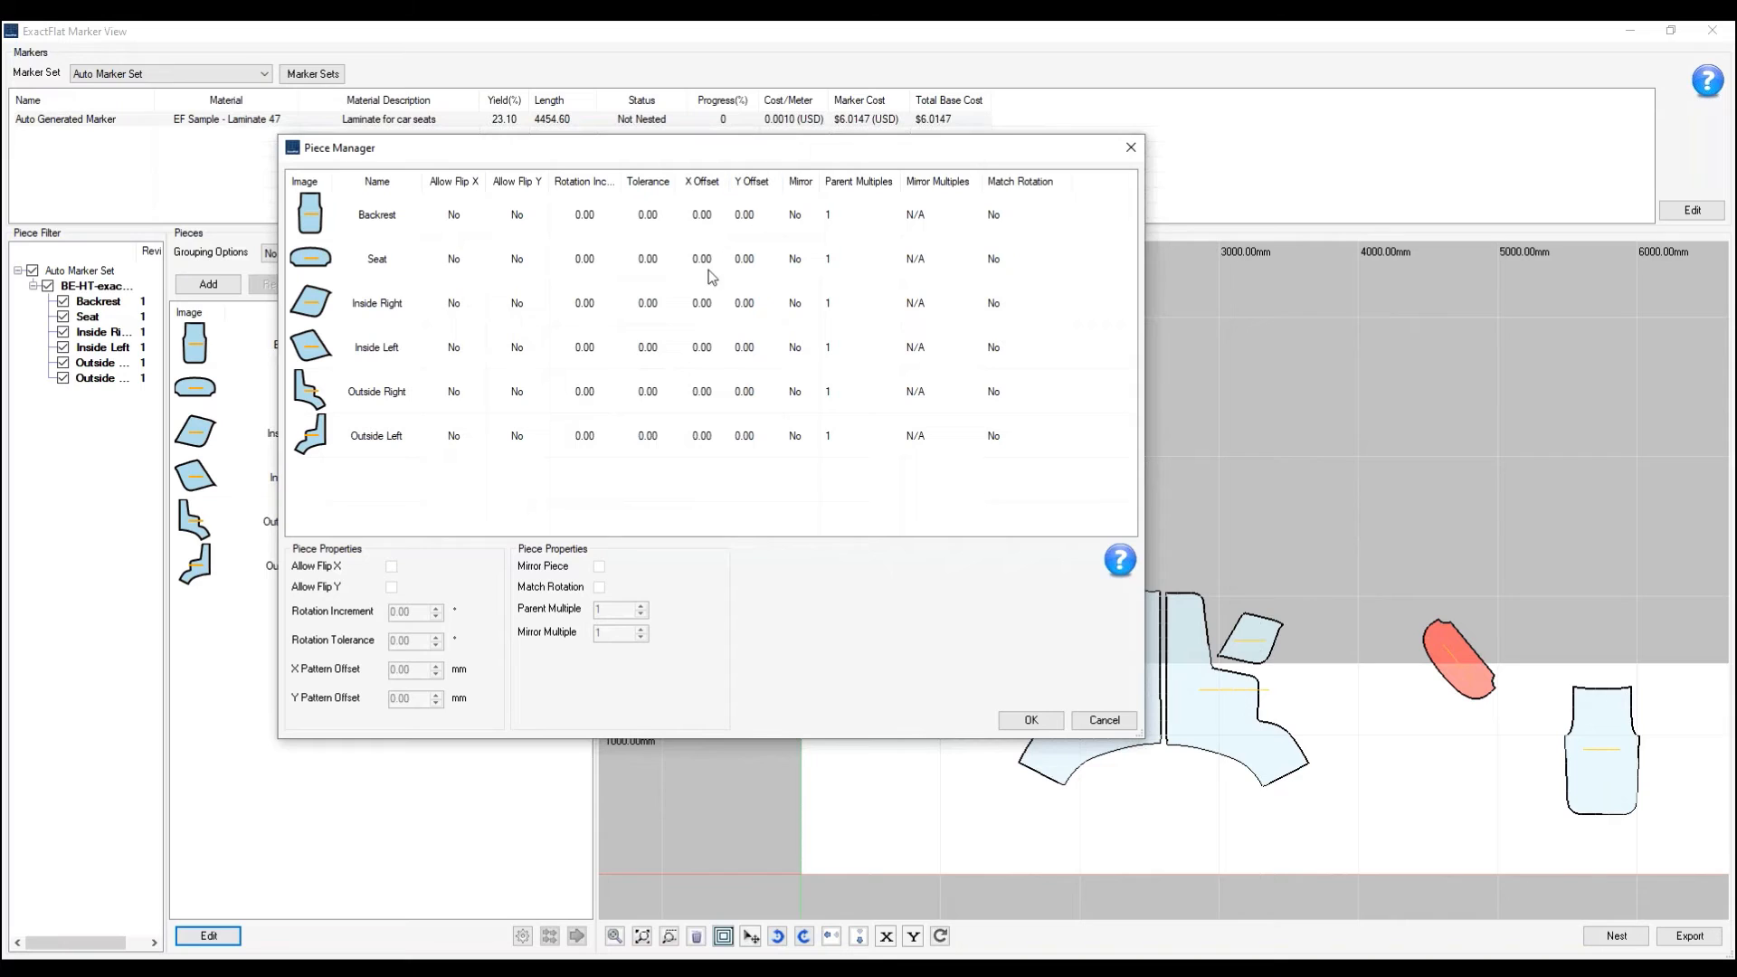
left_click_drag(462, 444, 384, 214)
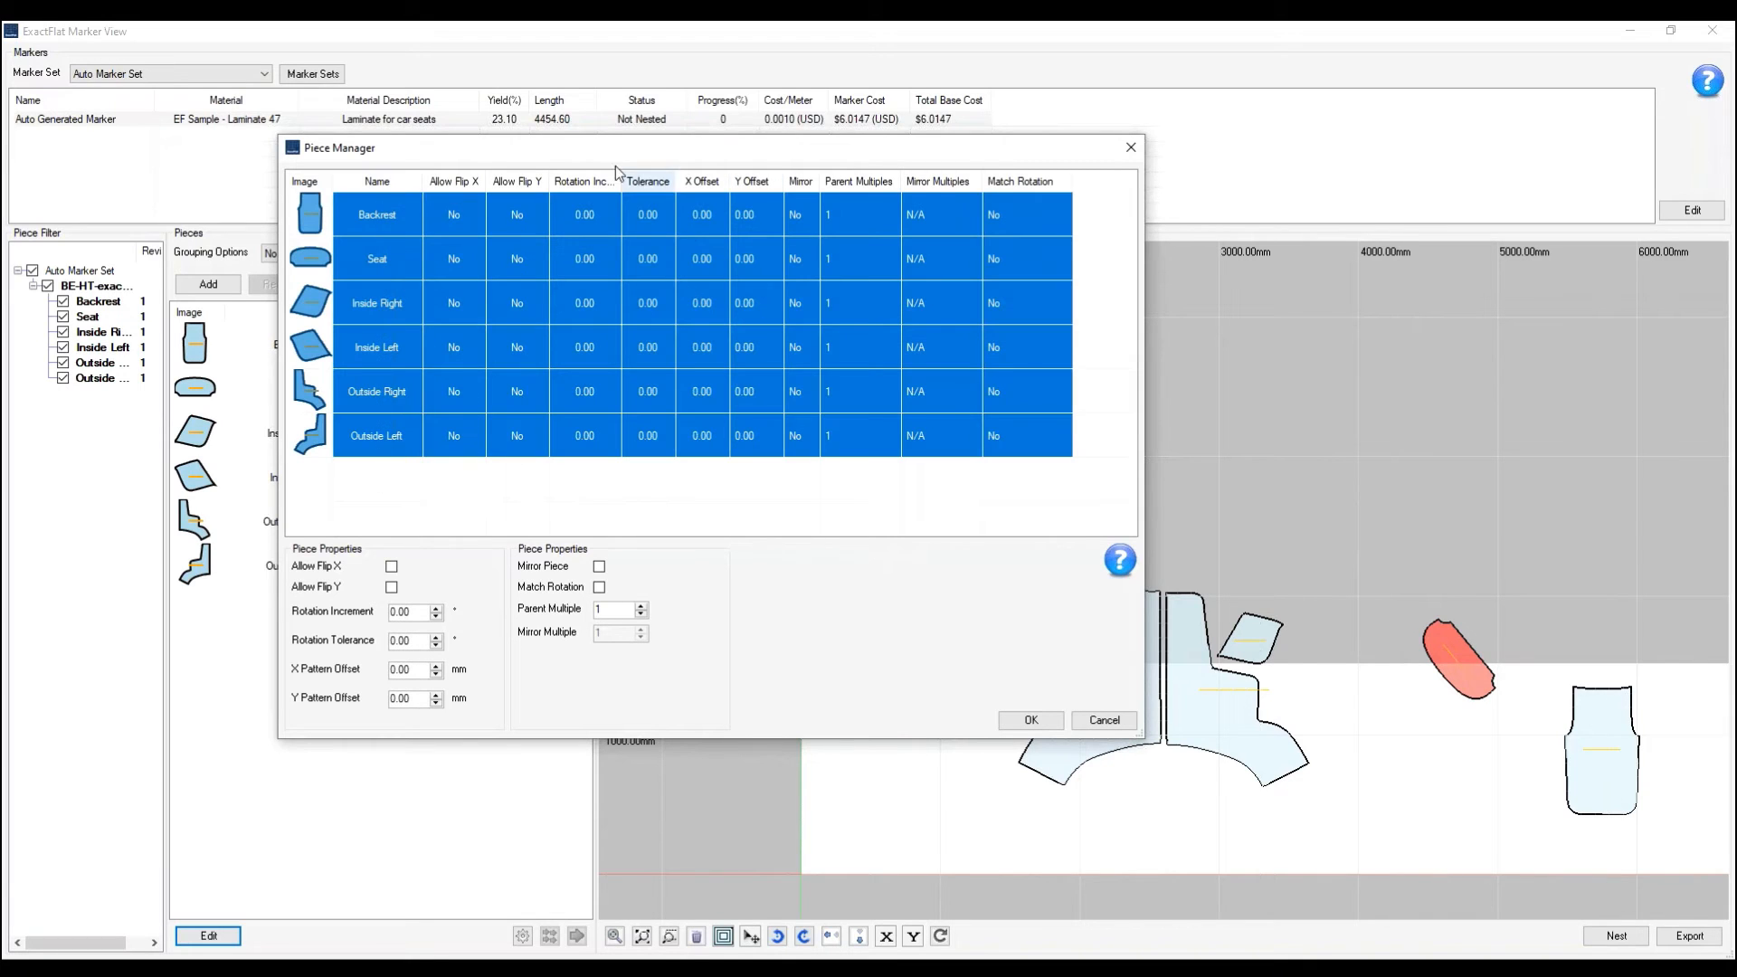
- Set the rotation increment of all selected pieces to 90°
left_click(375, 612)
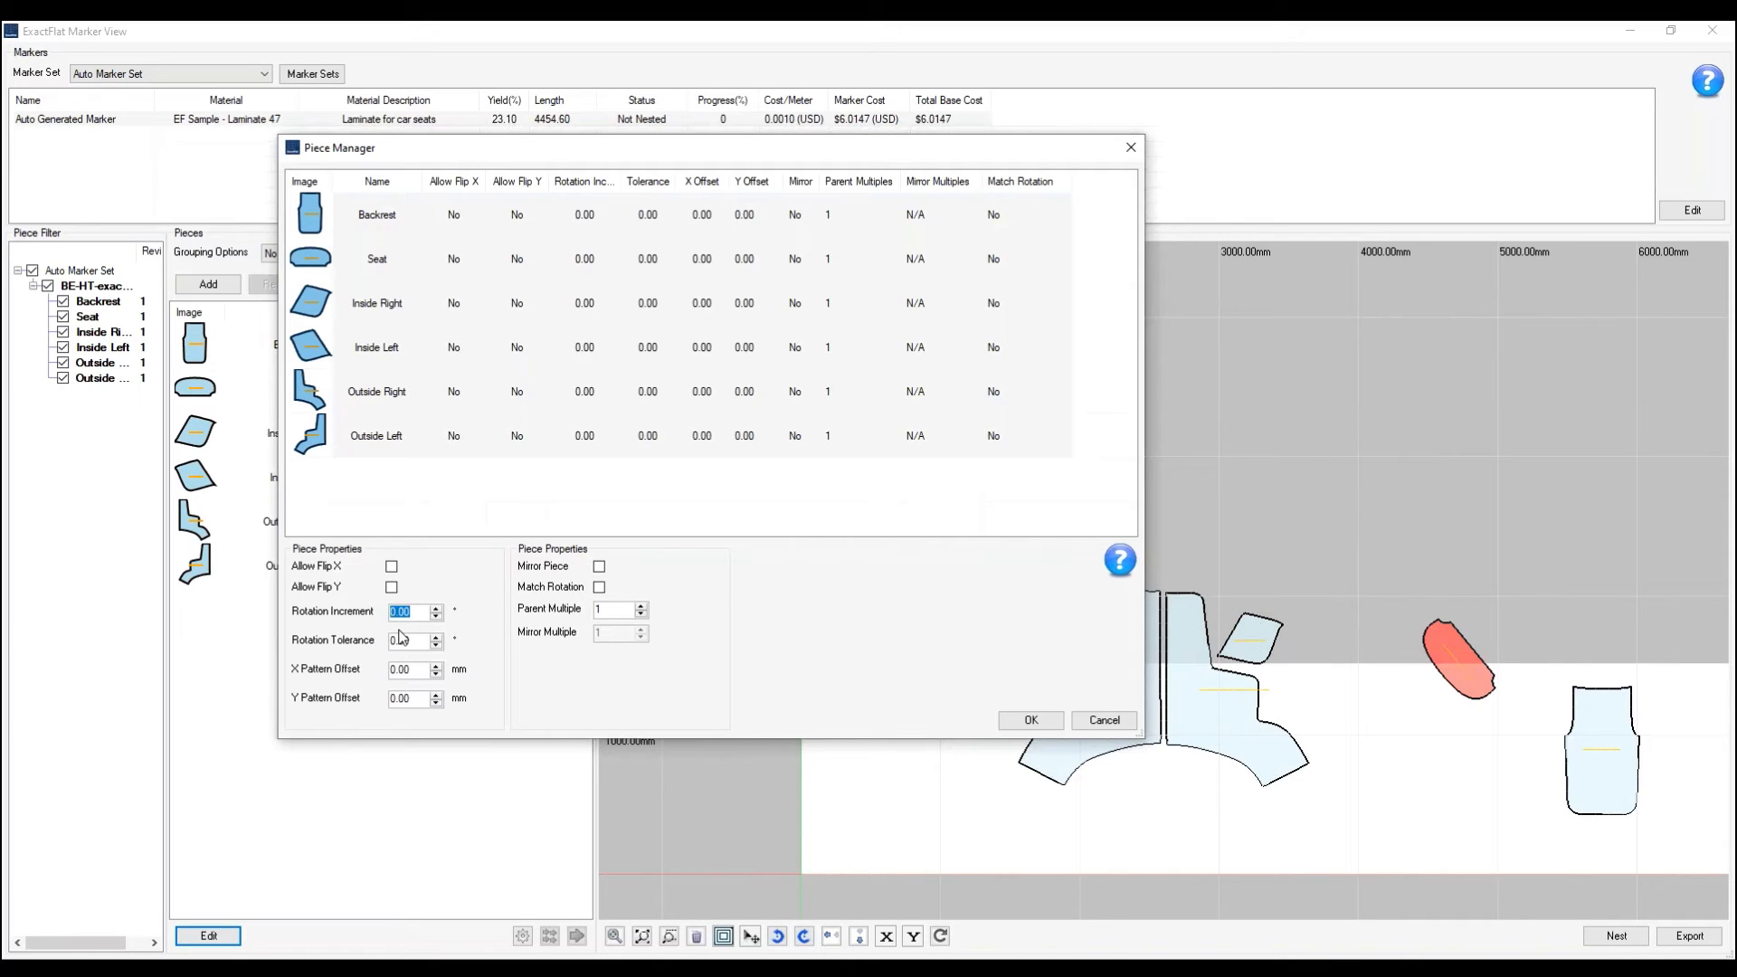
type("90")
left_click(418, 641)
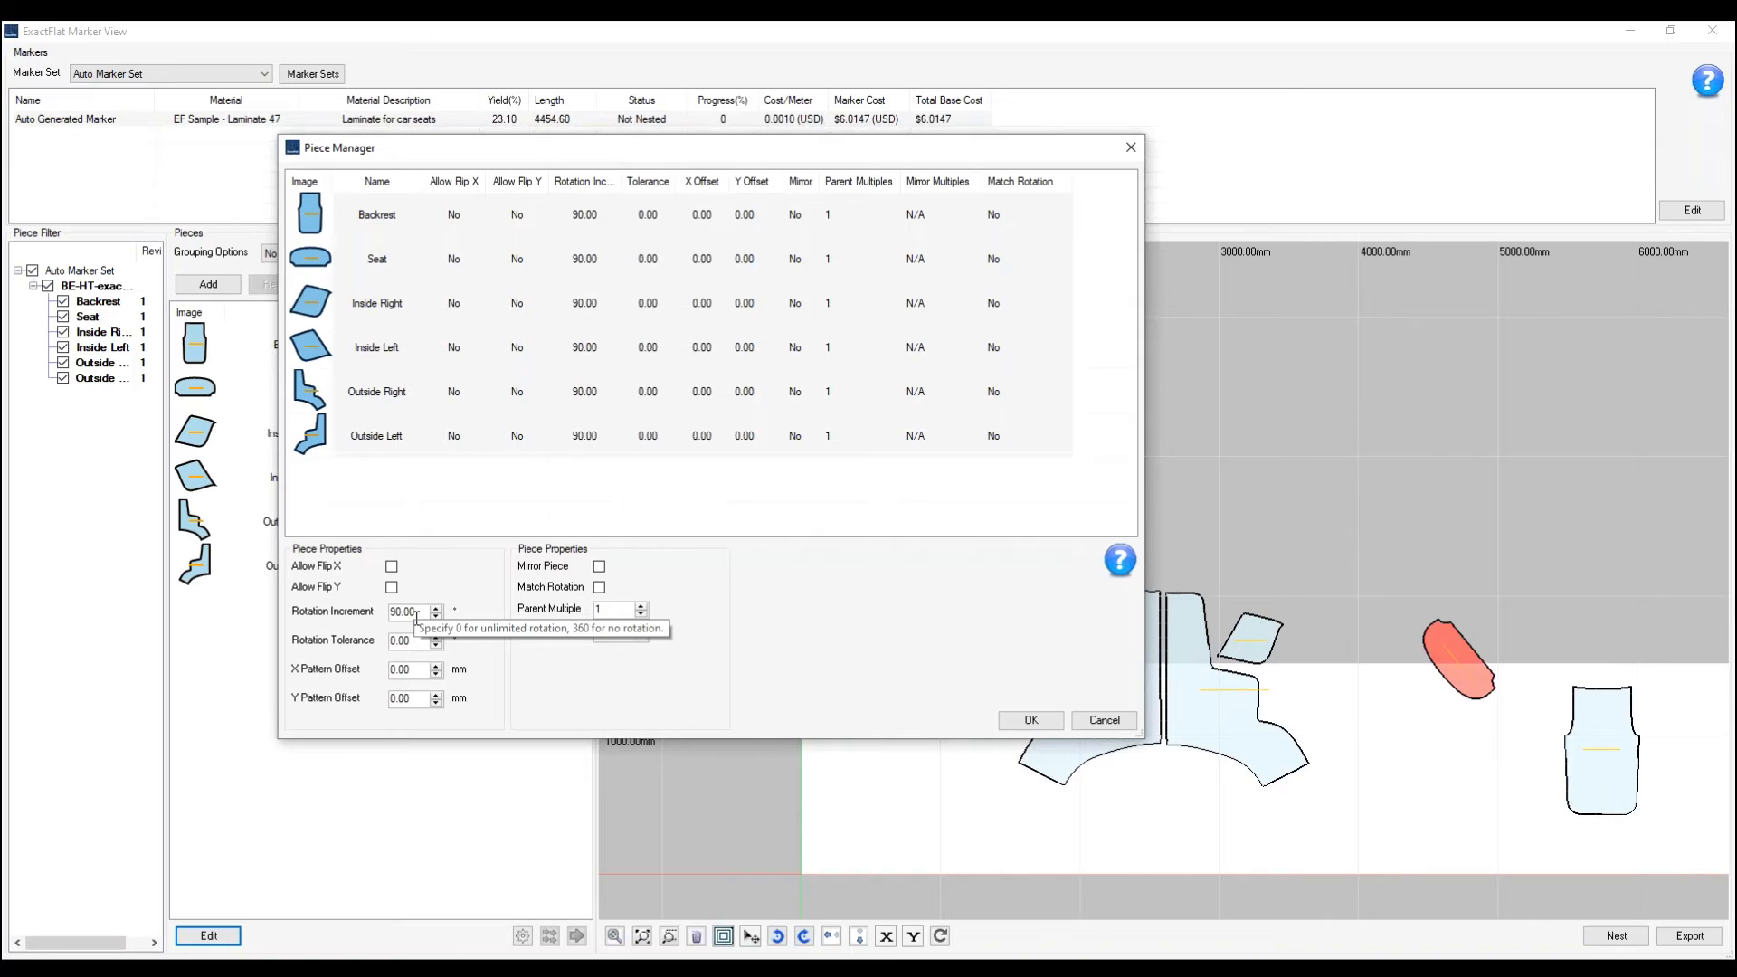
left_click_drag(425, 641, 386, 636)
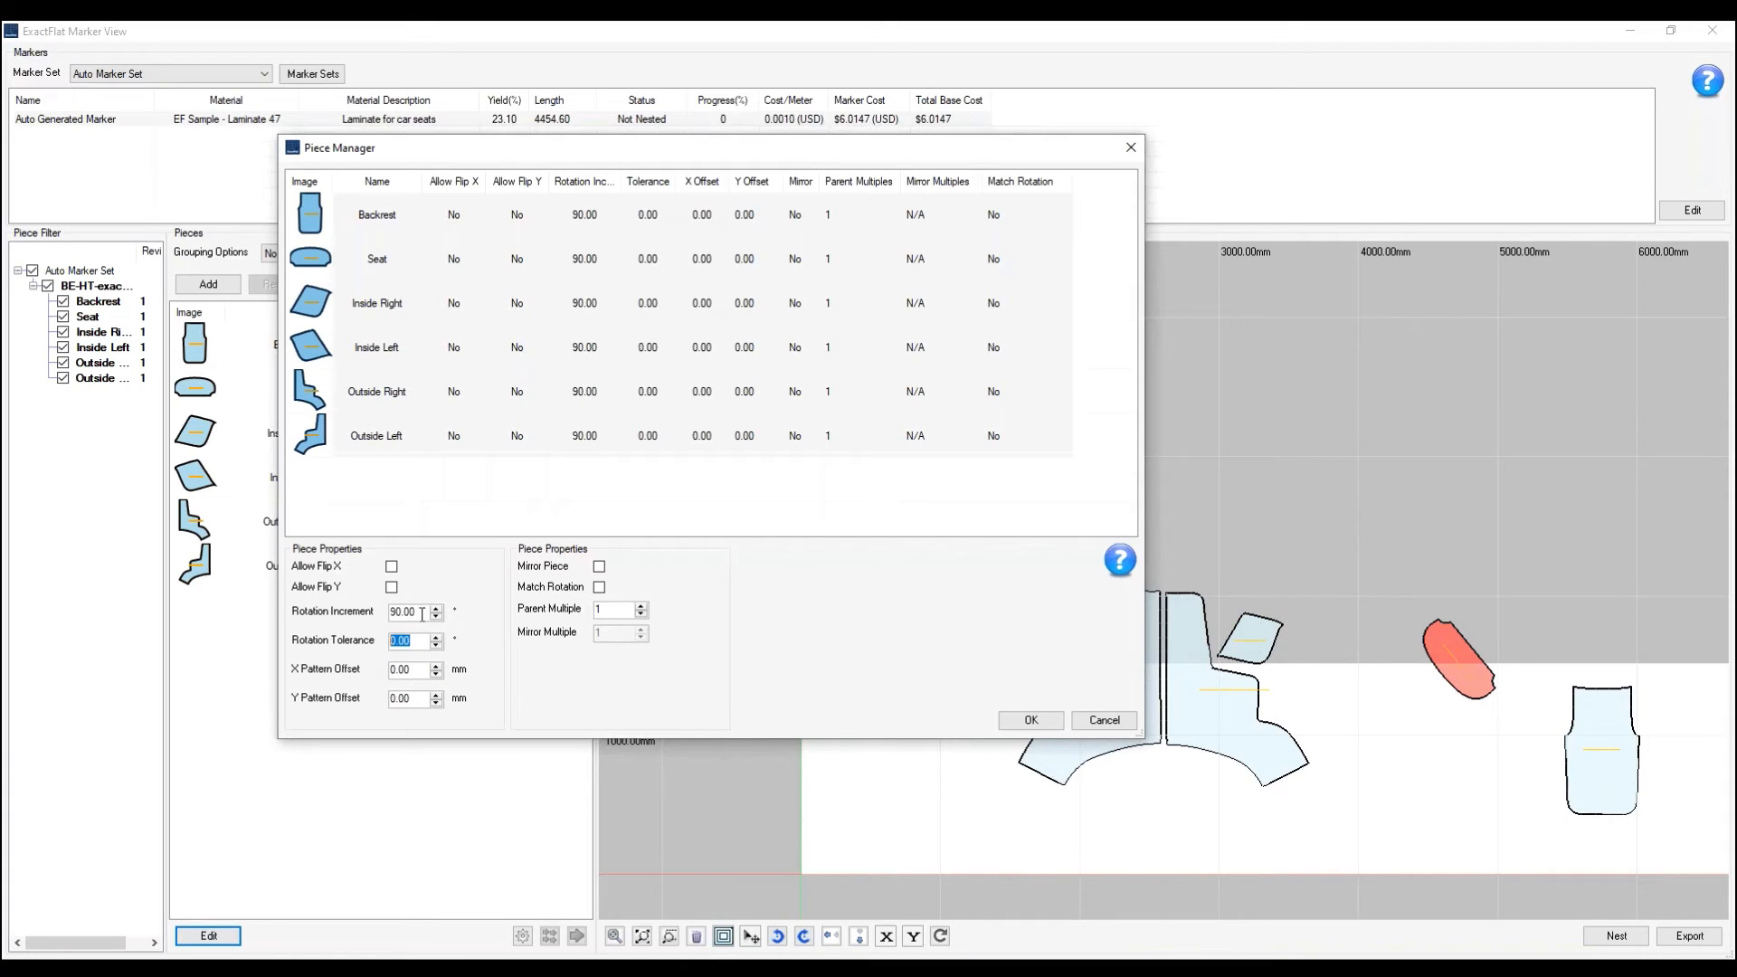
- Set the rotation increment of all pieces to 0 and their parent multiple to 10, and accept the changes
left_click_drag(421, 612, 347, 612)
type("0")
left_click(424, 642)
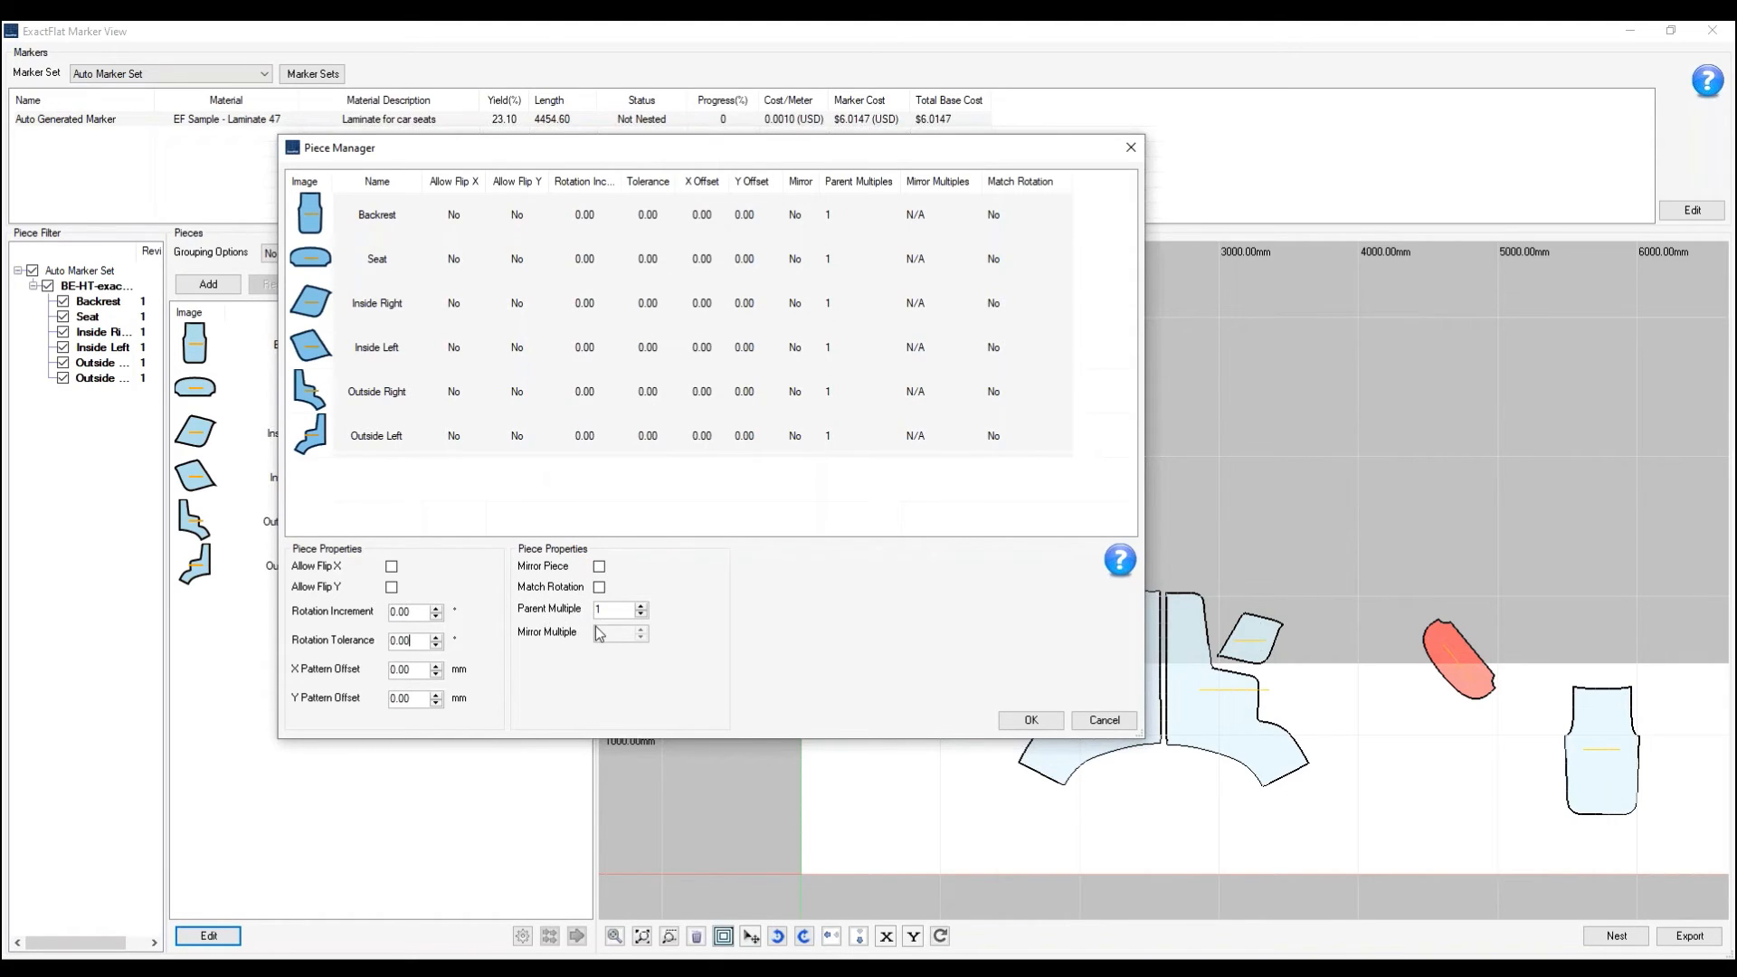
double_click(620, 609)
type("10")
left_click(1032, 721)
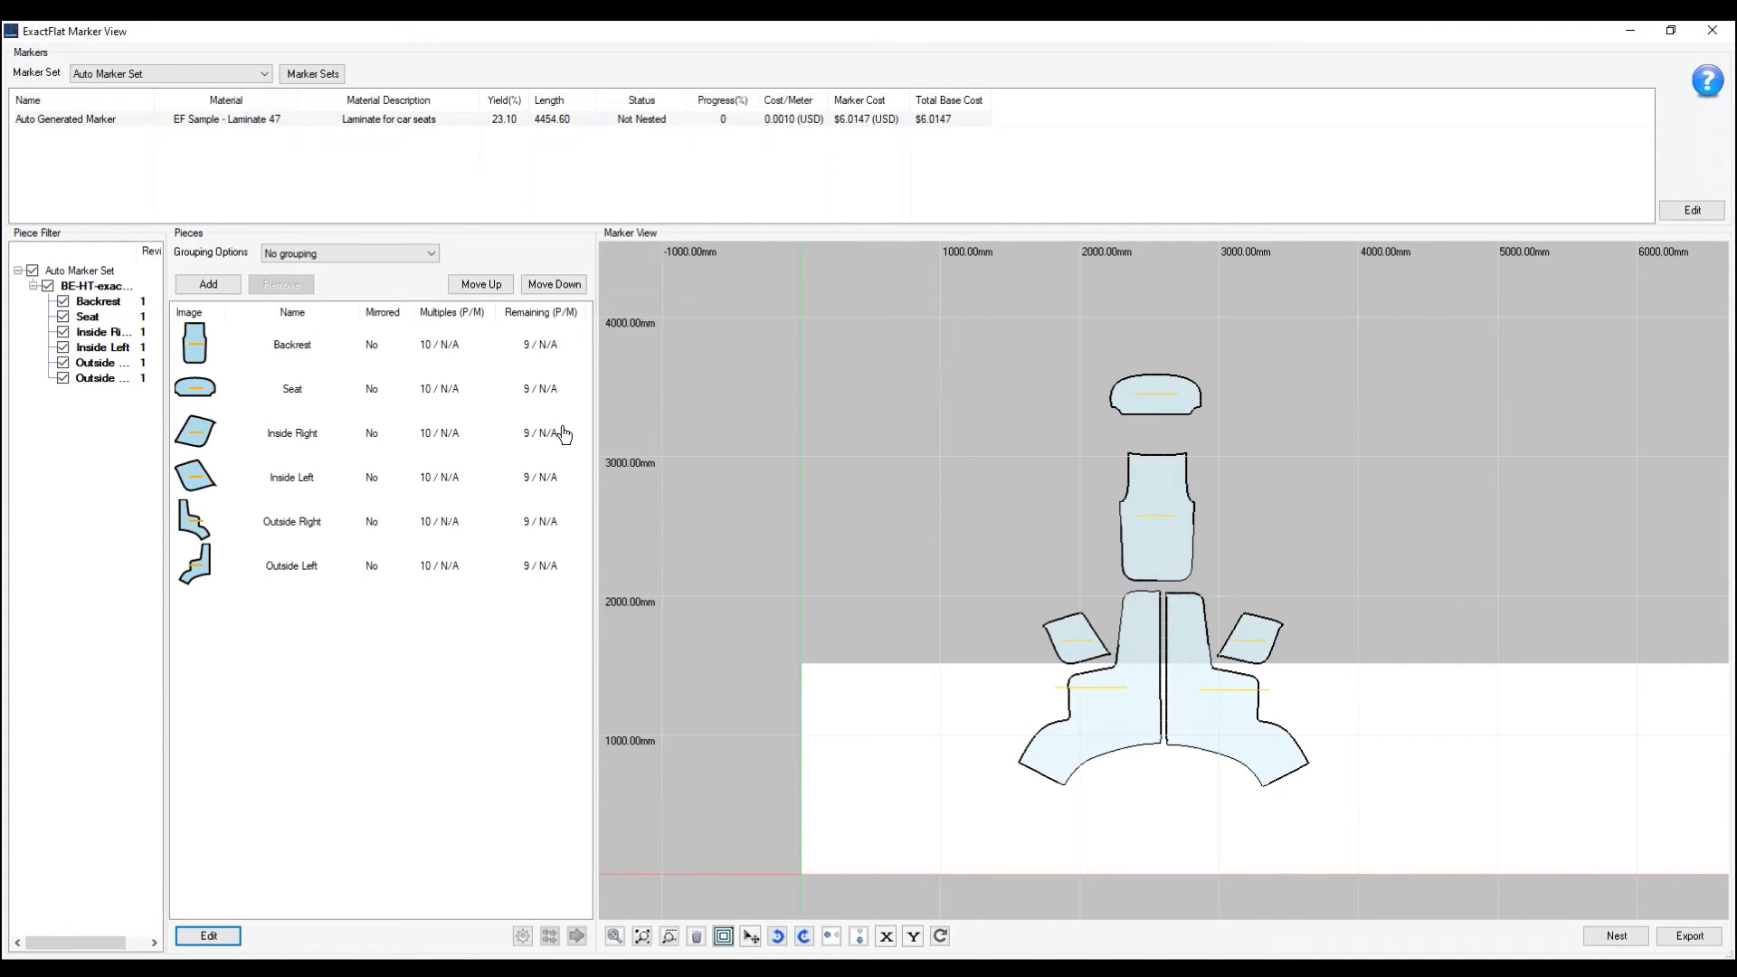
- Add all remaining copies of the six pieces to the marker and spread a few Inside Right copies across the material
left_click(286, 565)
left_click(292, 349, "shift")
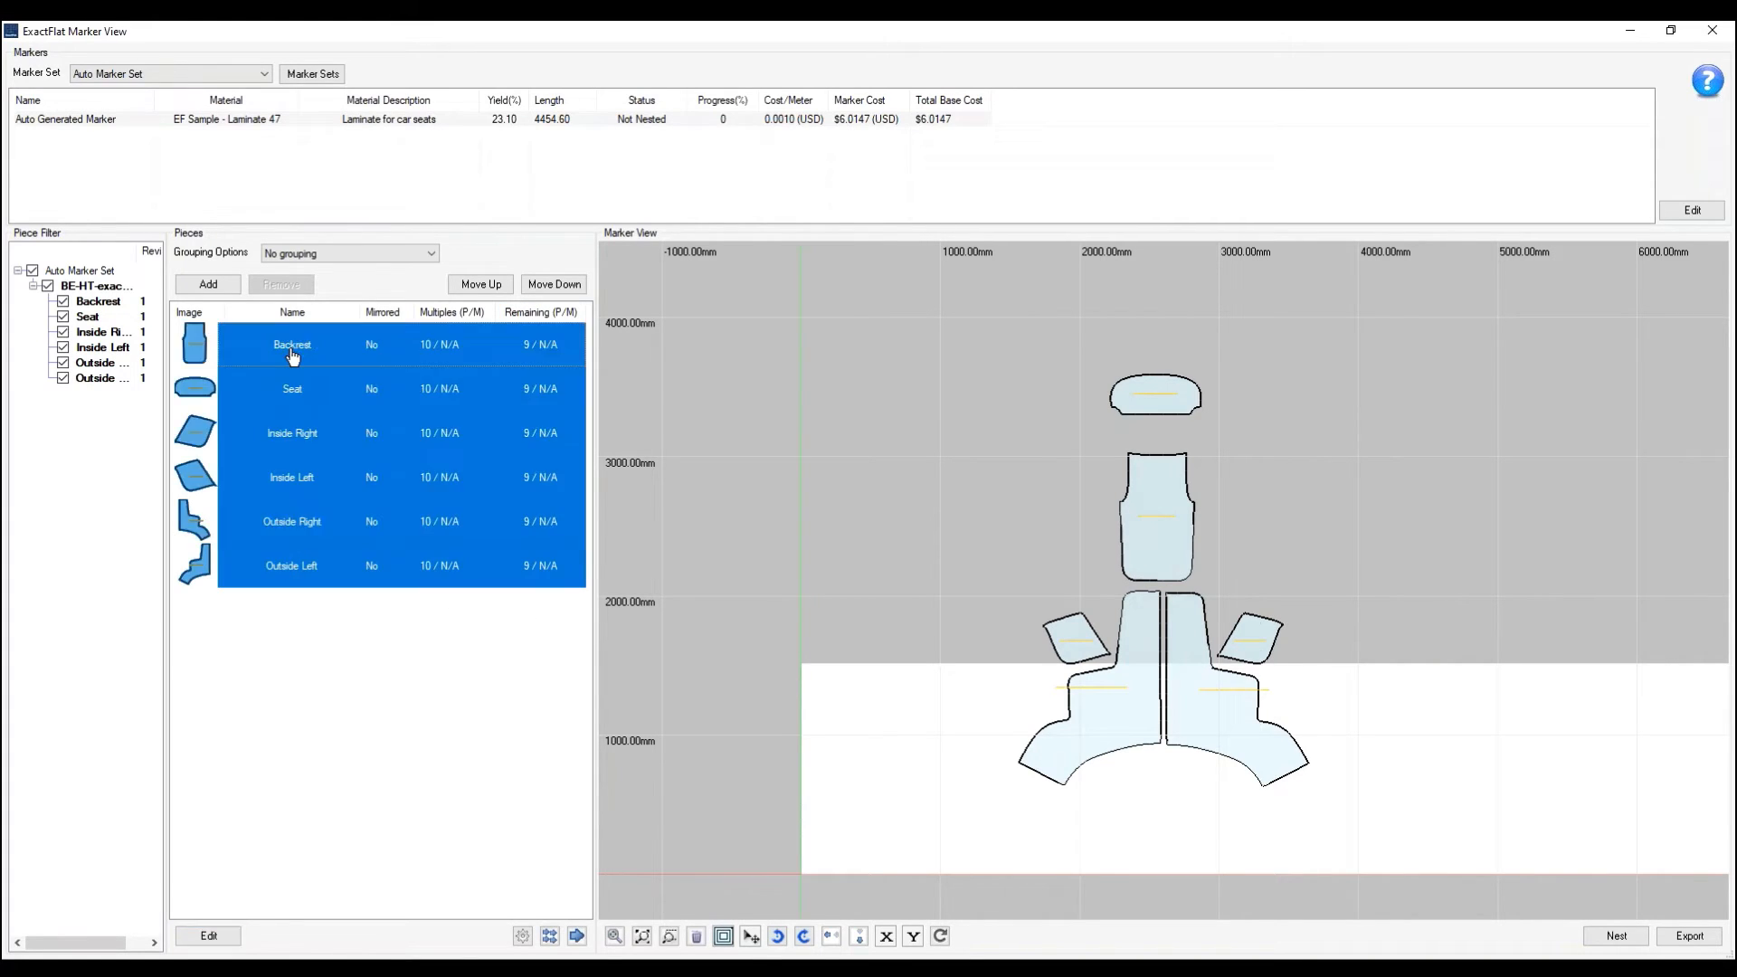
left_click(549, 937)
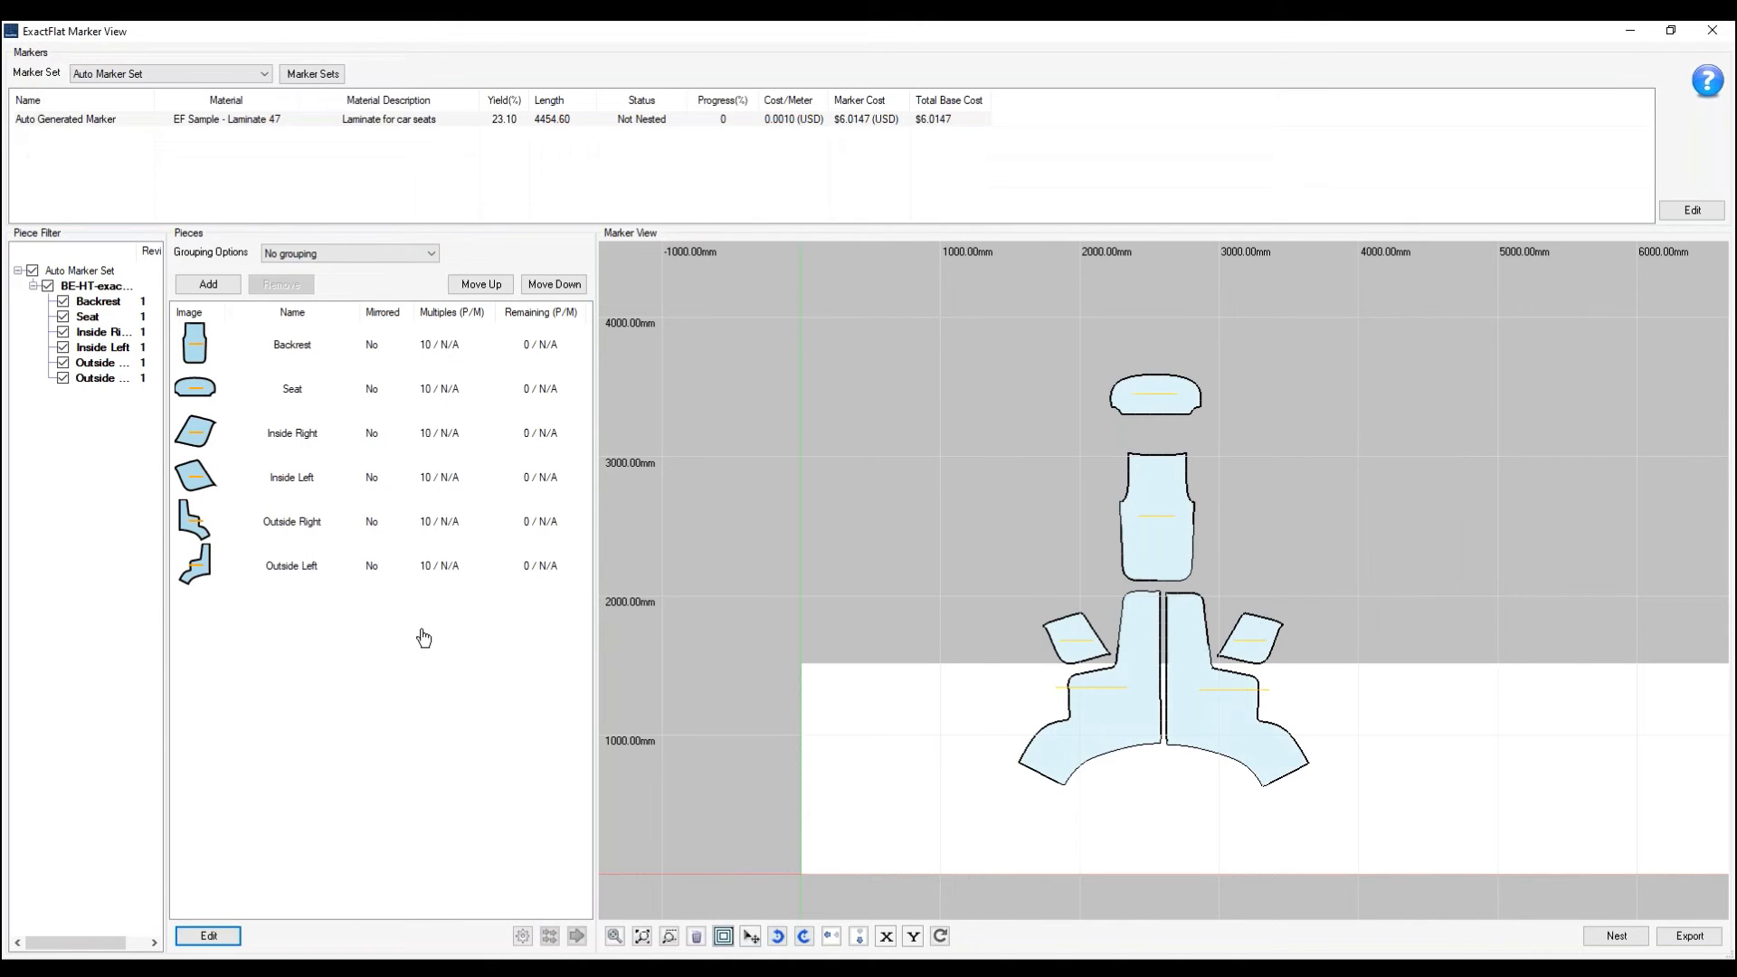
left_click_drag(1275, 641, 1461, 721)
left_click_drag(1267, 640, 1392, 716)
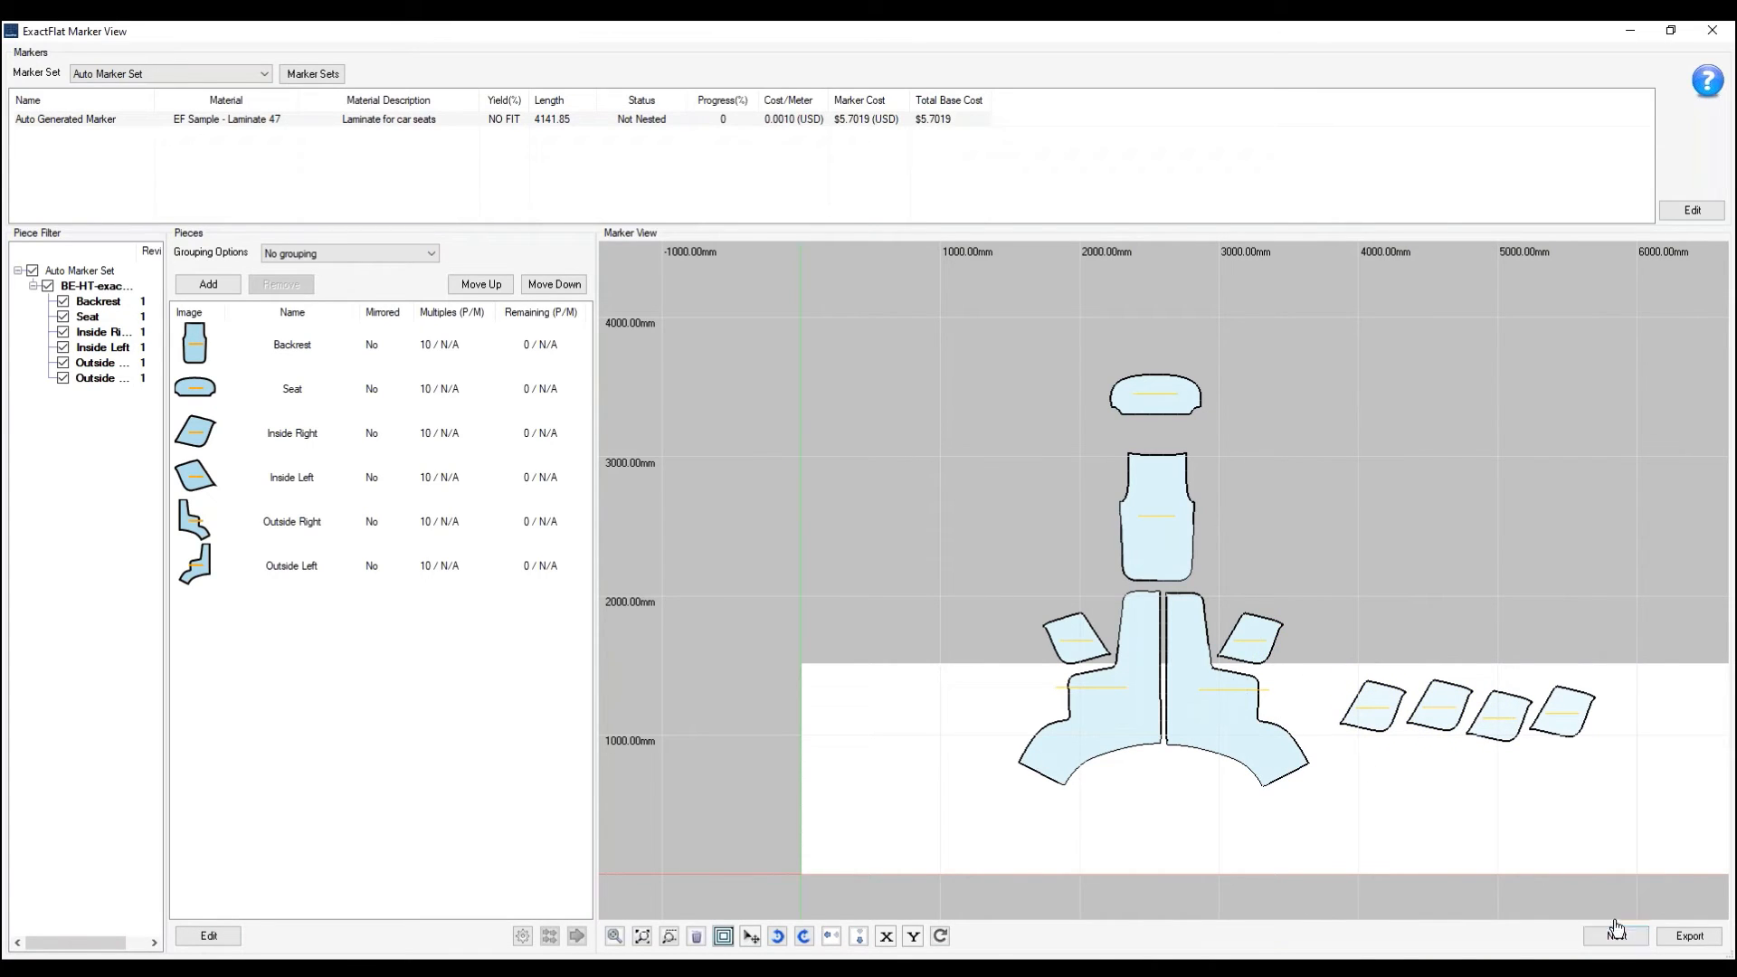
- Open the maximized nesting view and start nesting the marker with a 100% target yield and a 1-minute maximum run time
left_click(1614, 937)
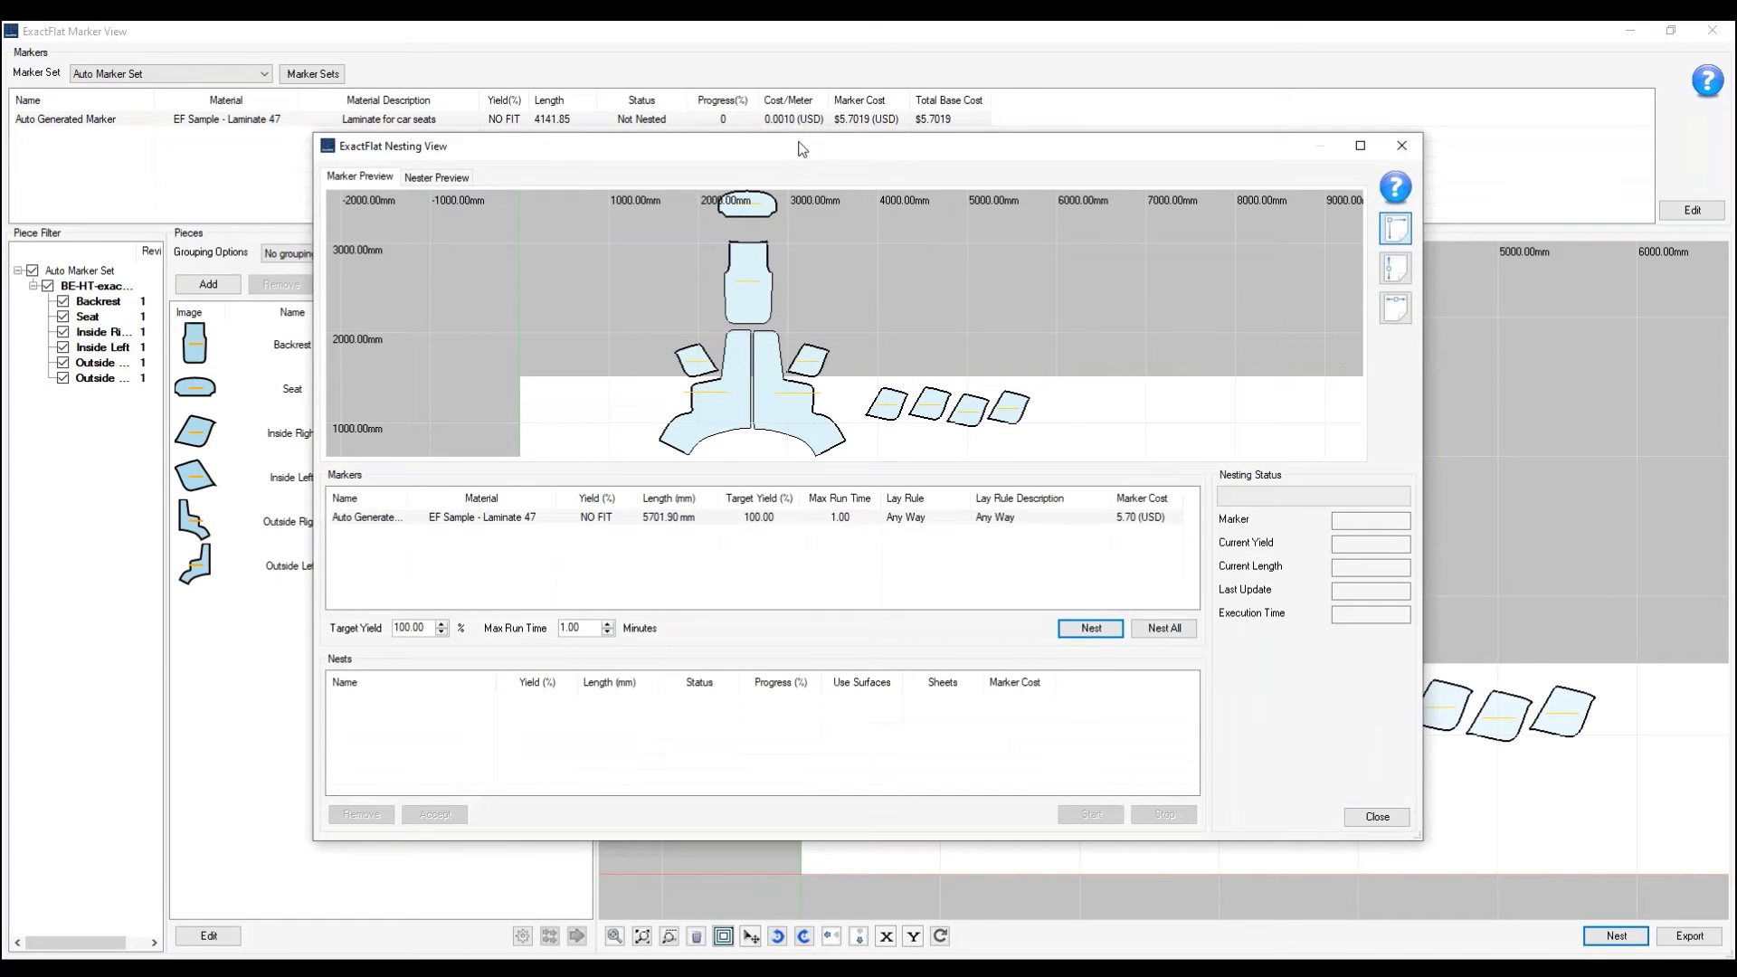
left_click(1353, 146)
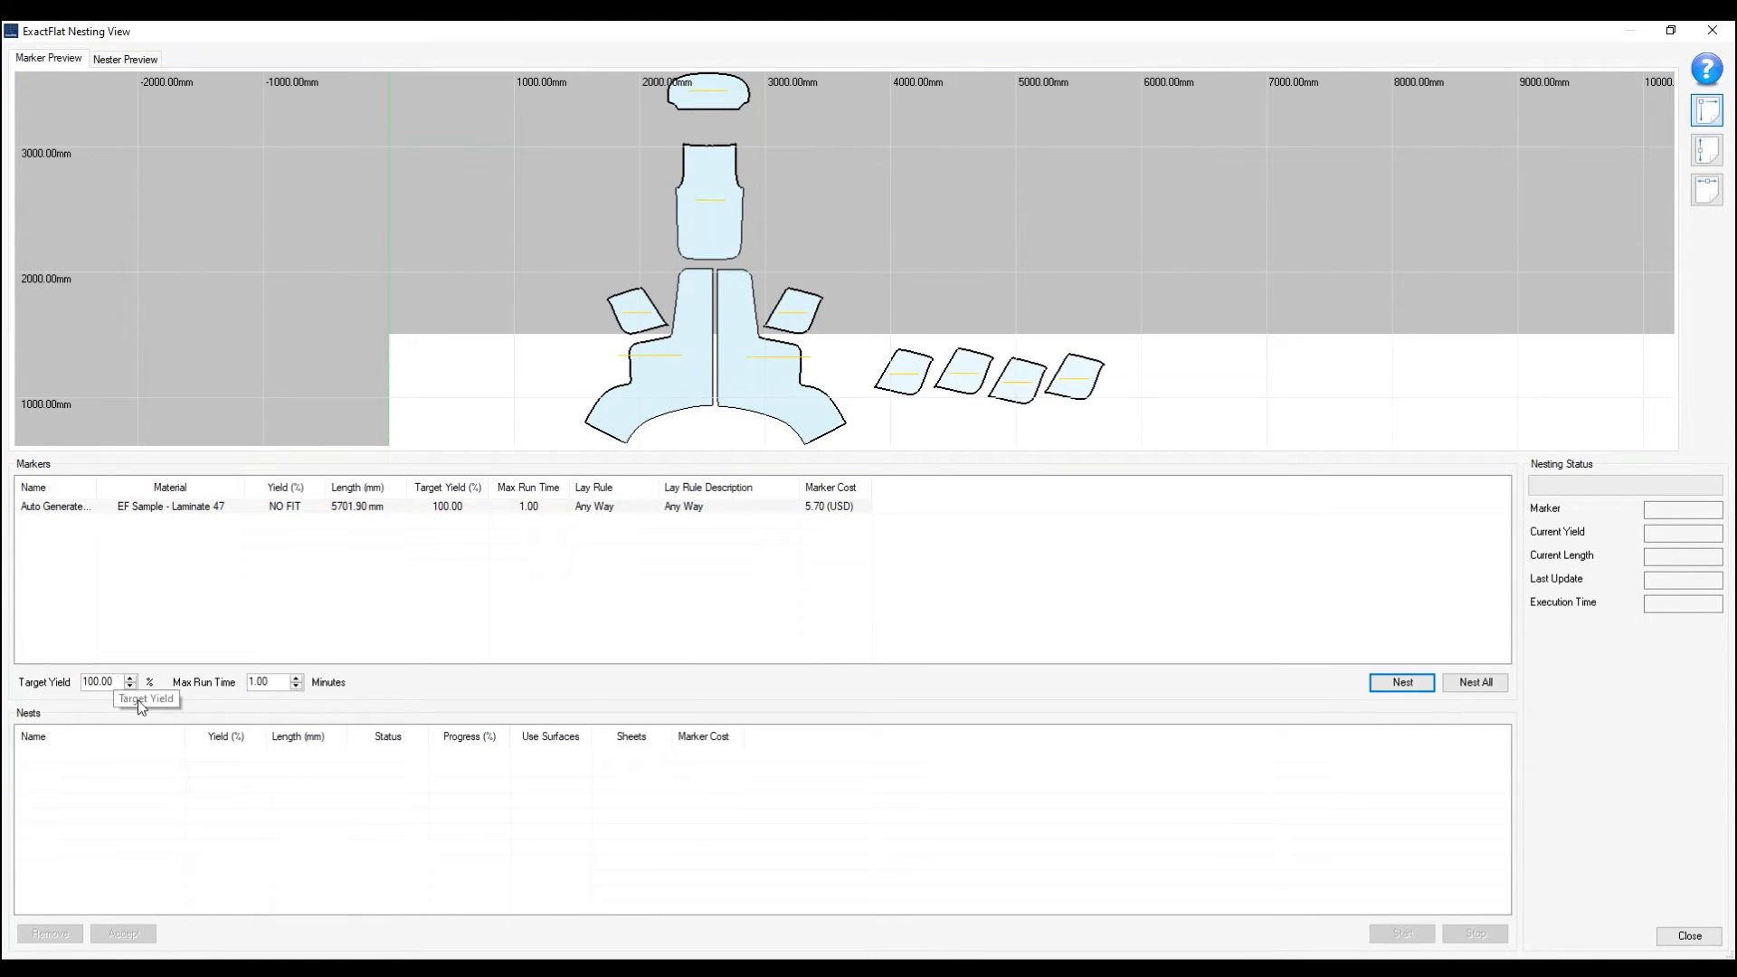
left_click_drag(283, 686, 188, 689)
left_click(1401, 683)
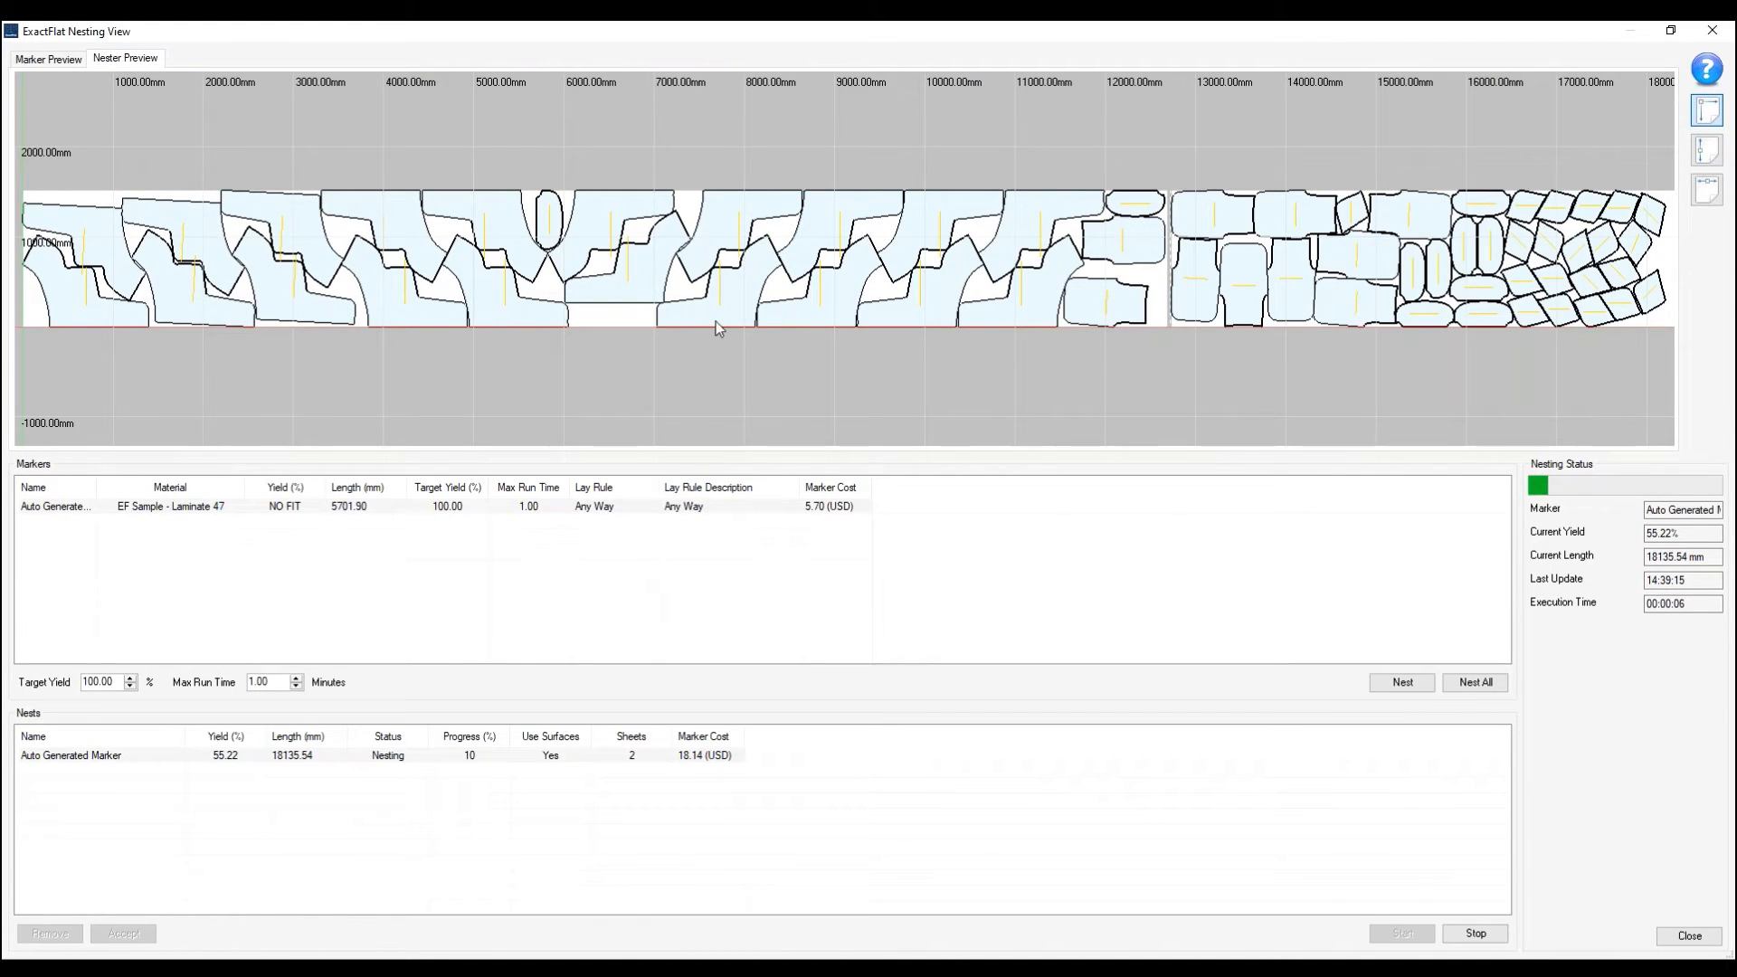
- Stop the nesting run early, accept the nest, and close the nesting view
left_click(1451, 933)
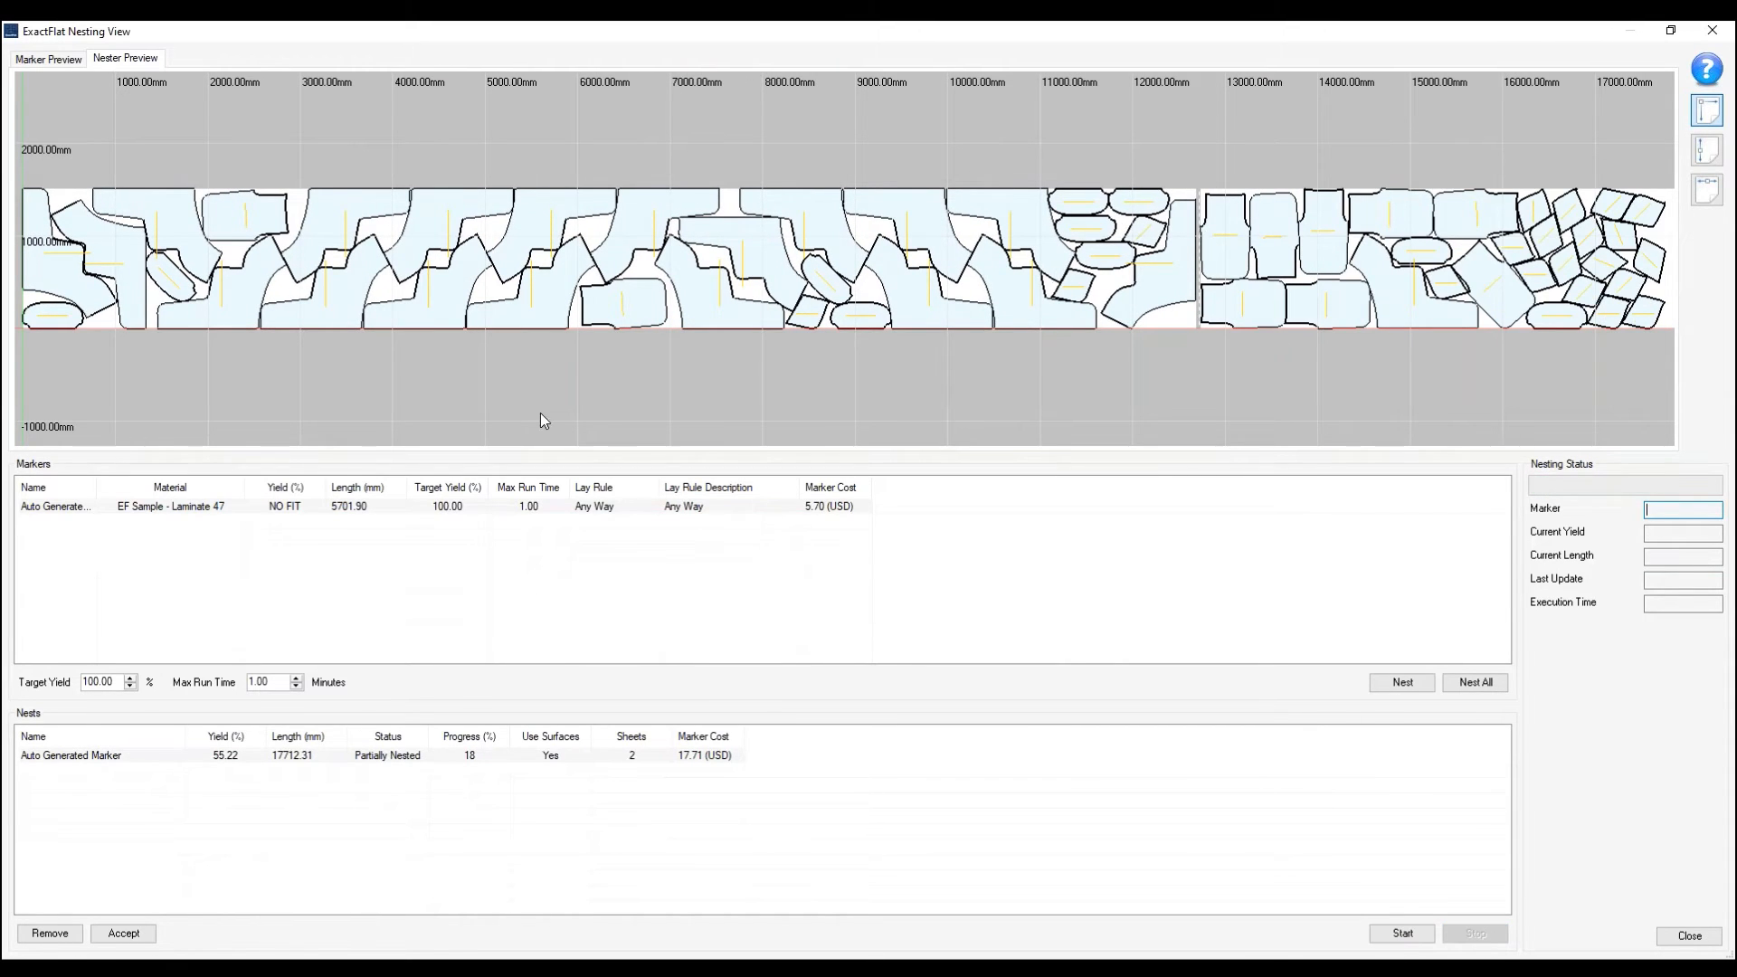
left_click(124, 933)
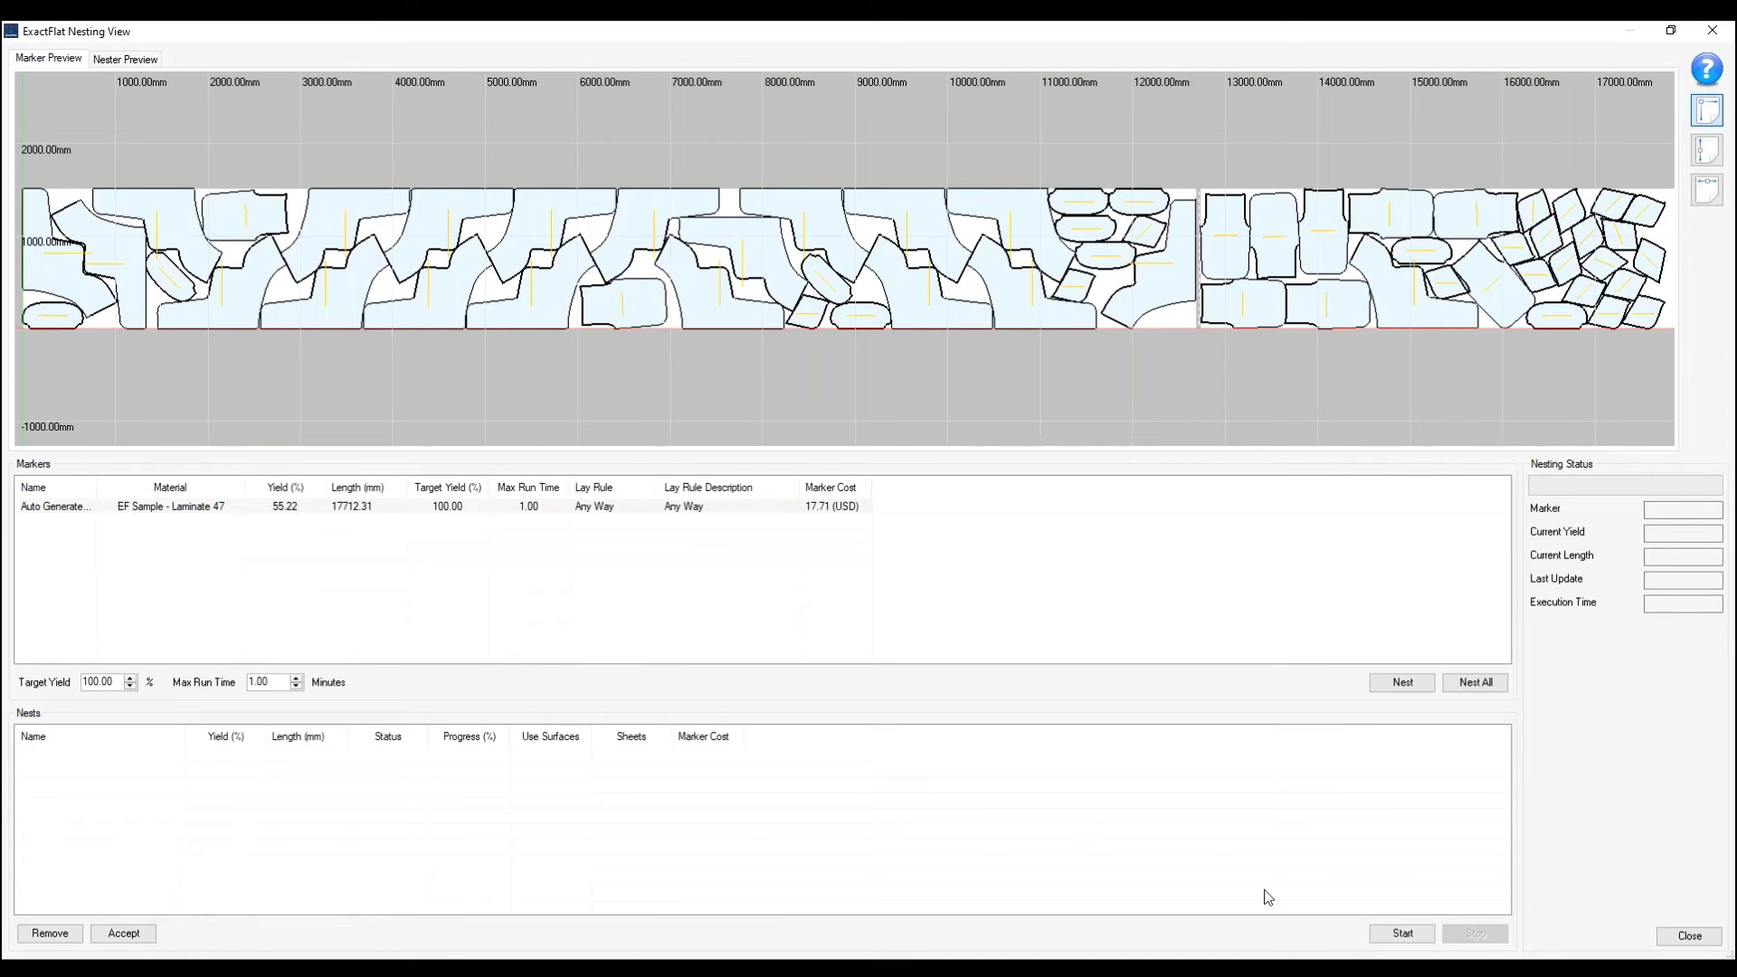
left_click(1679, 941)
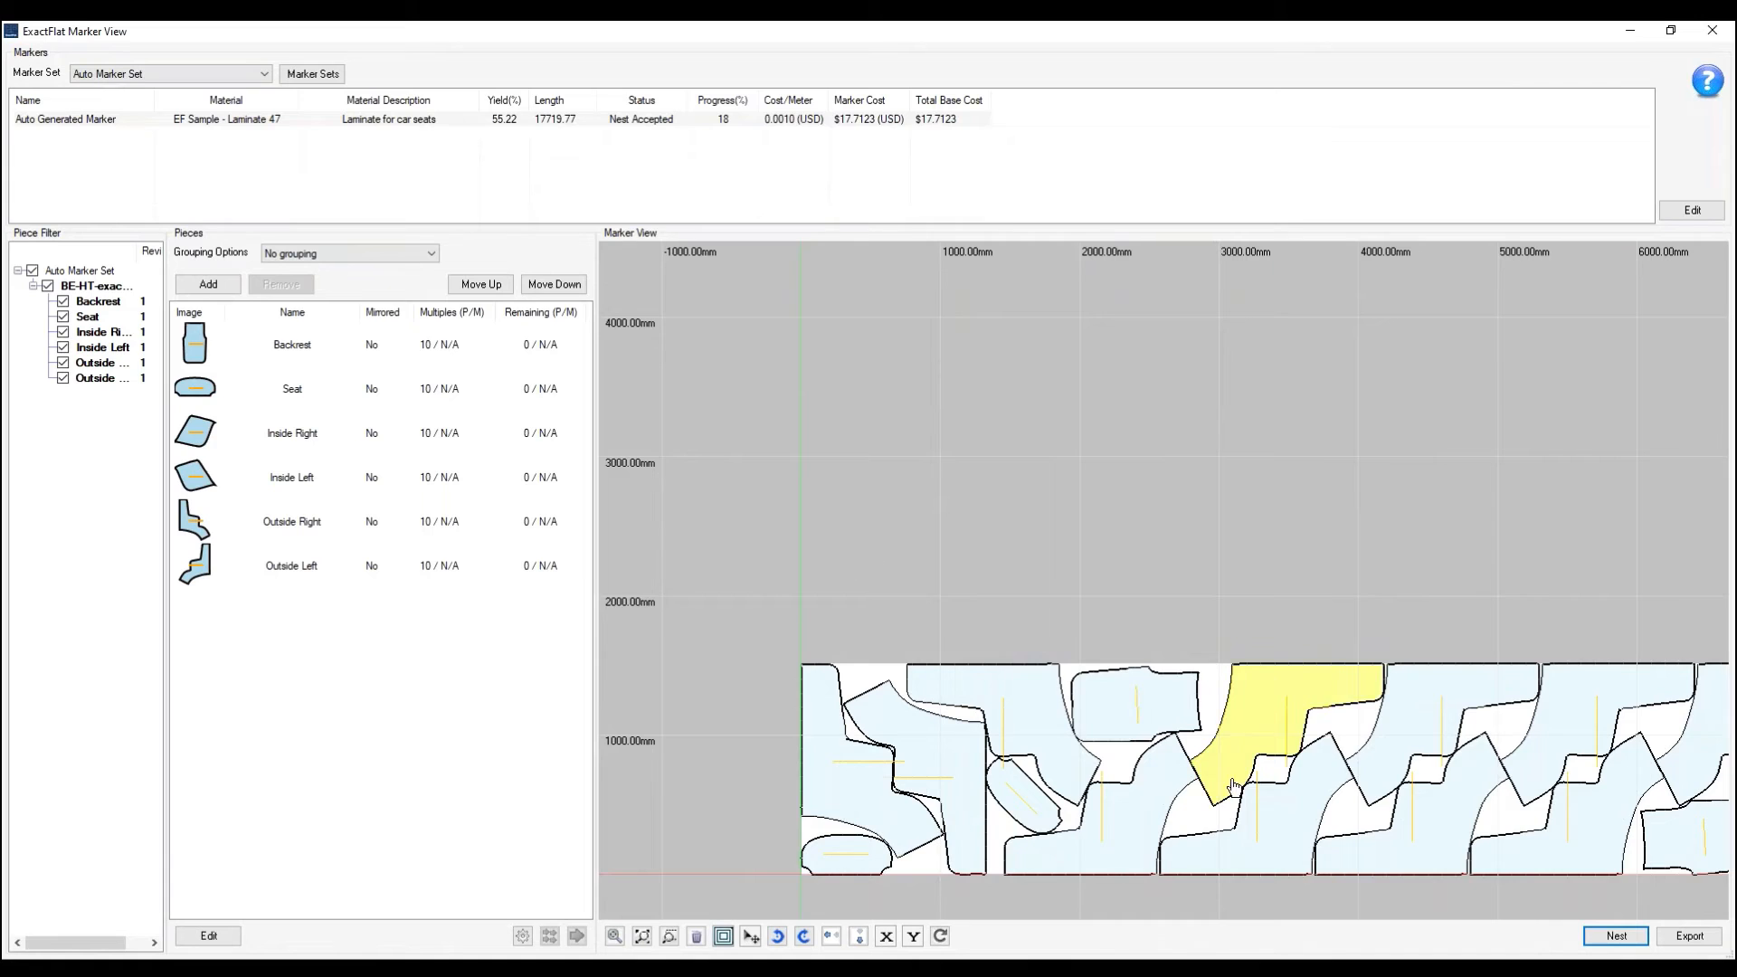
- Look over the nested layout and open the marker's export options
mouse_move(1307, 809)
middle_mouse_down()
mouse_move(1285, 767)
mouse_move(1058, 573)
middle_mouse_up()
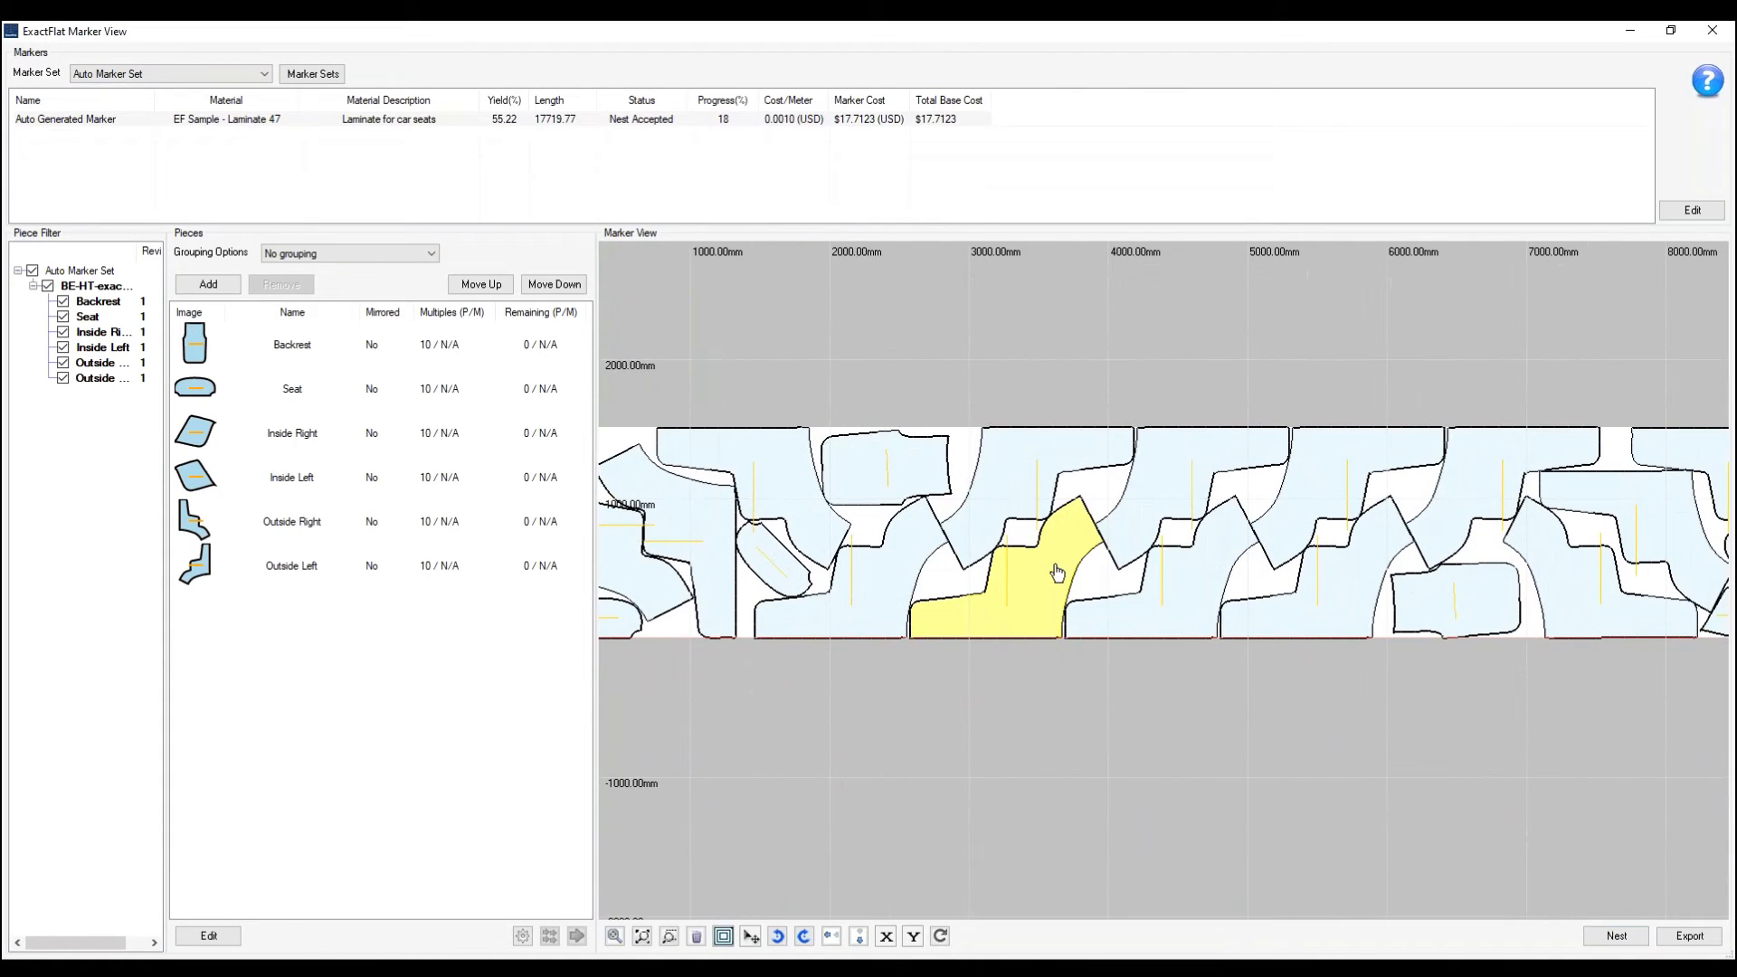
scroll(1058, 573, "down", 3)
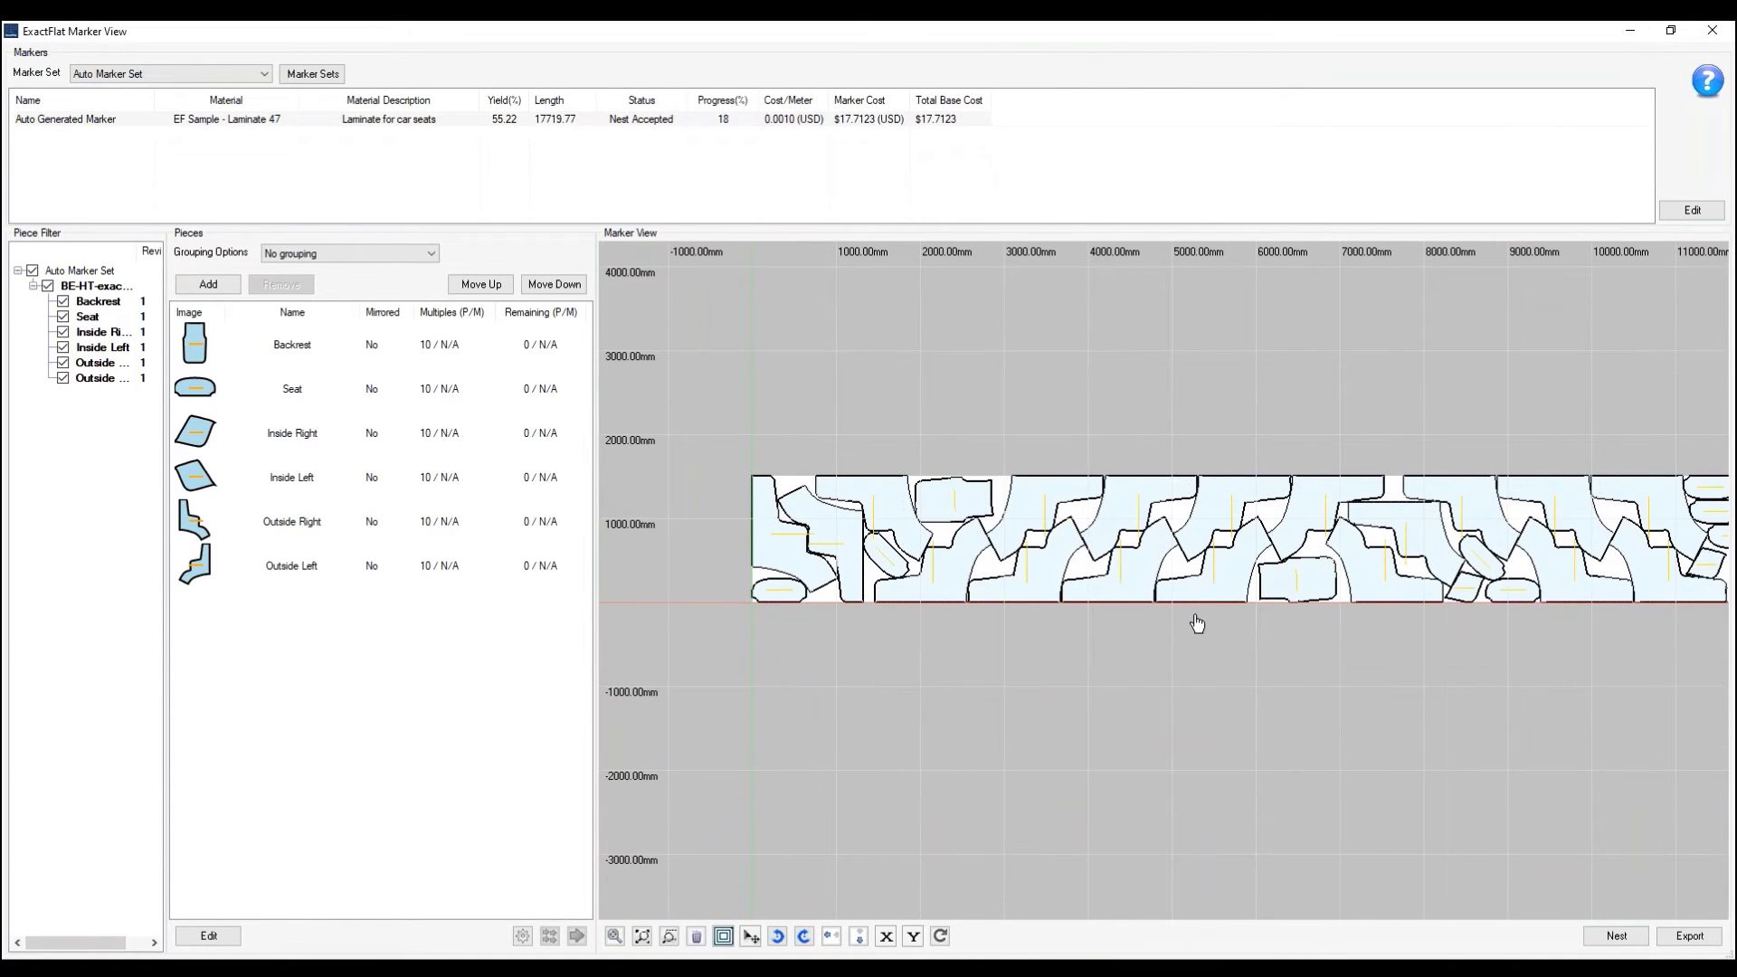
middle_click_drag(1197, 624, 1109, 632)
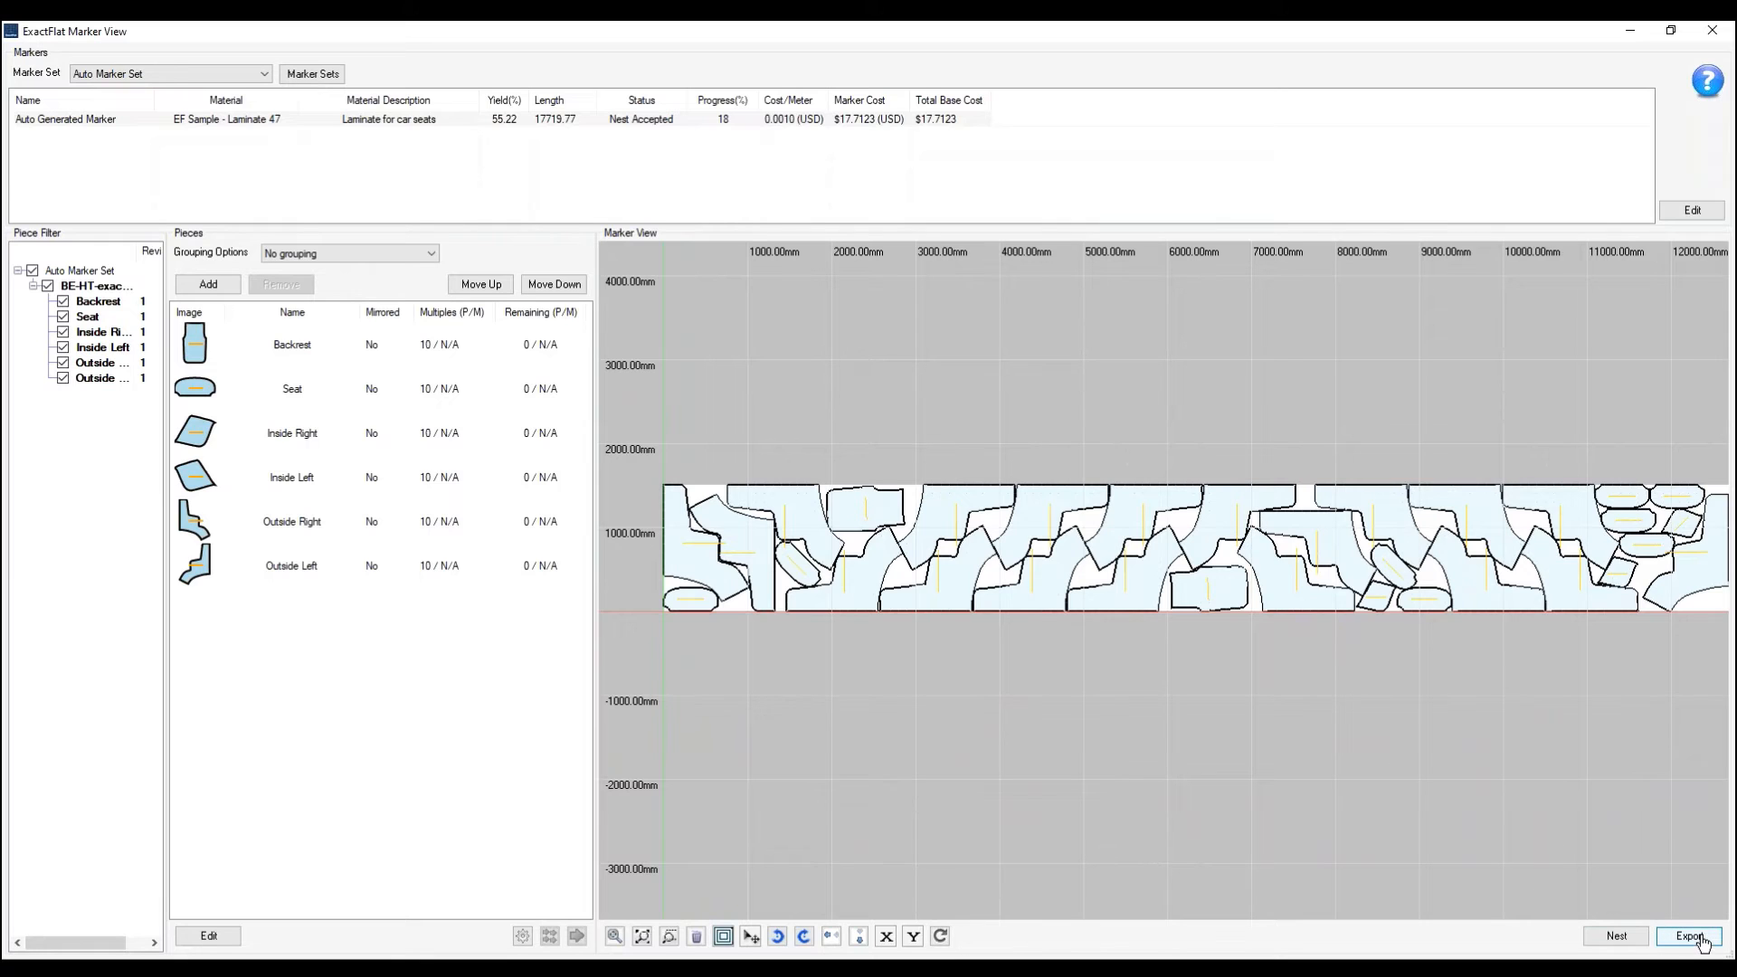
left_click(1691, 937)
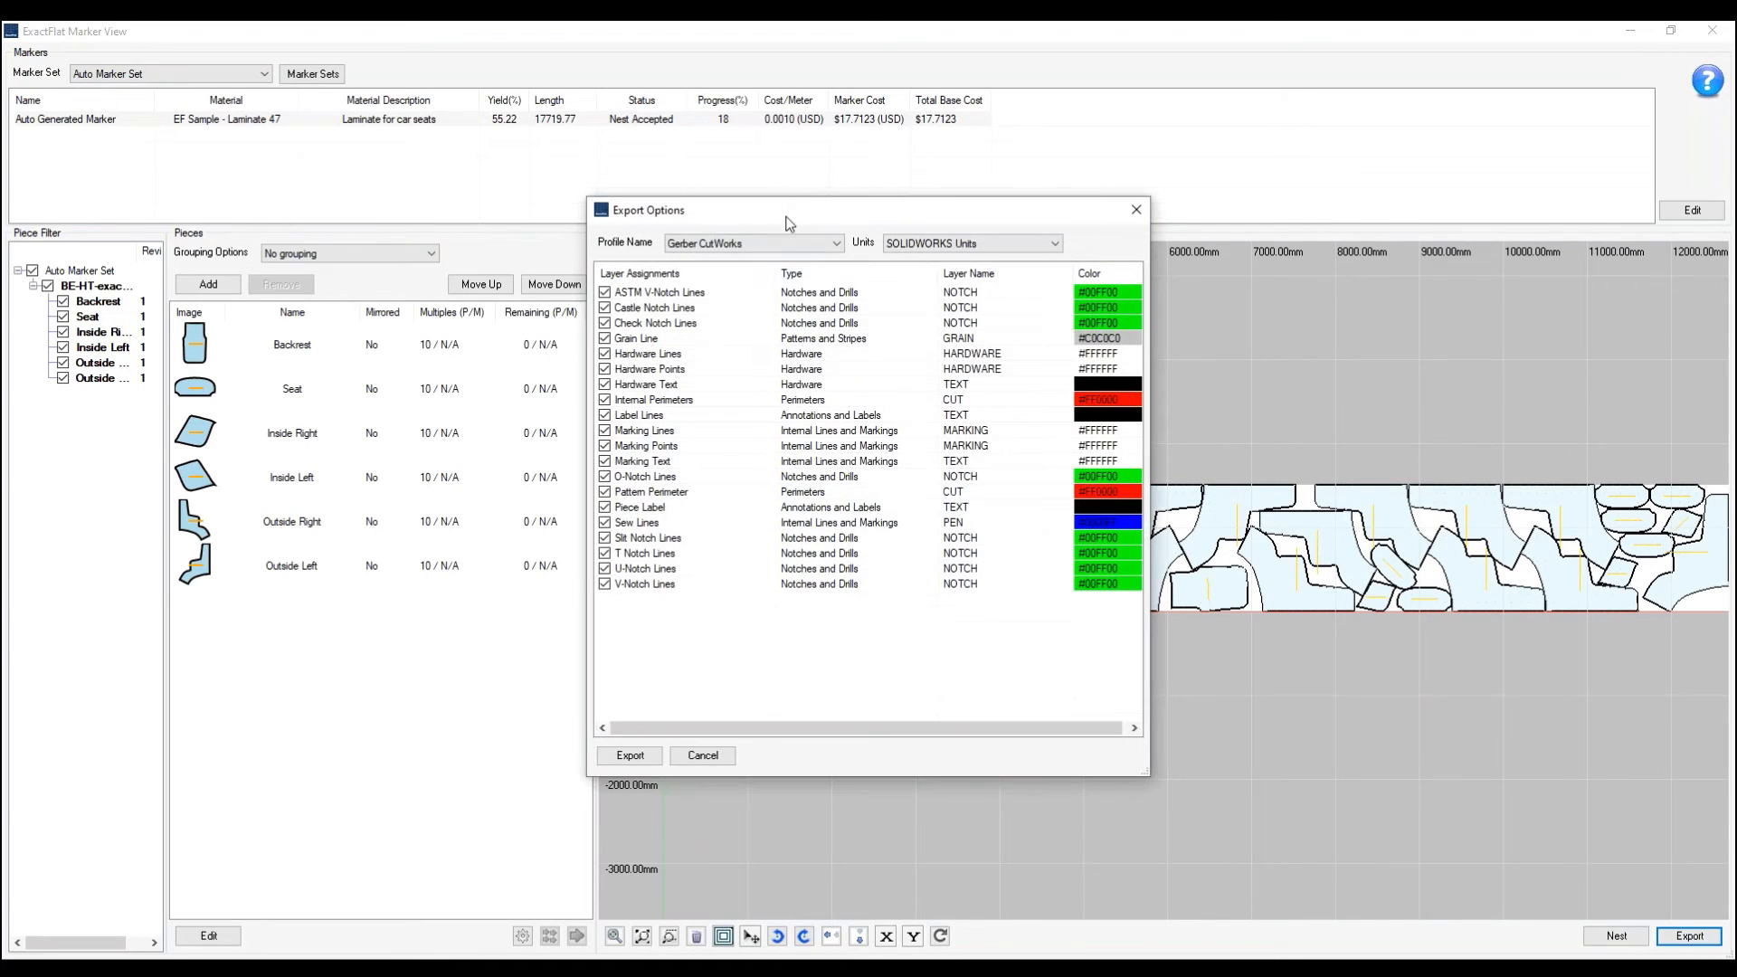
left_click_drag(780, 214, 771, 189)
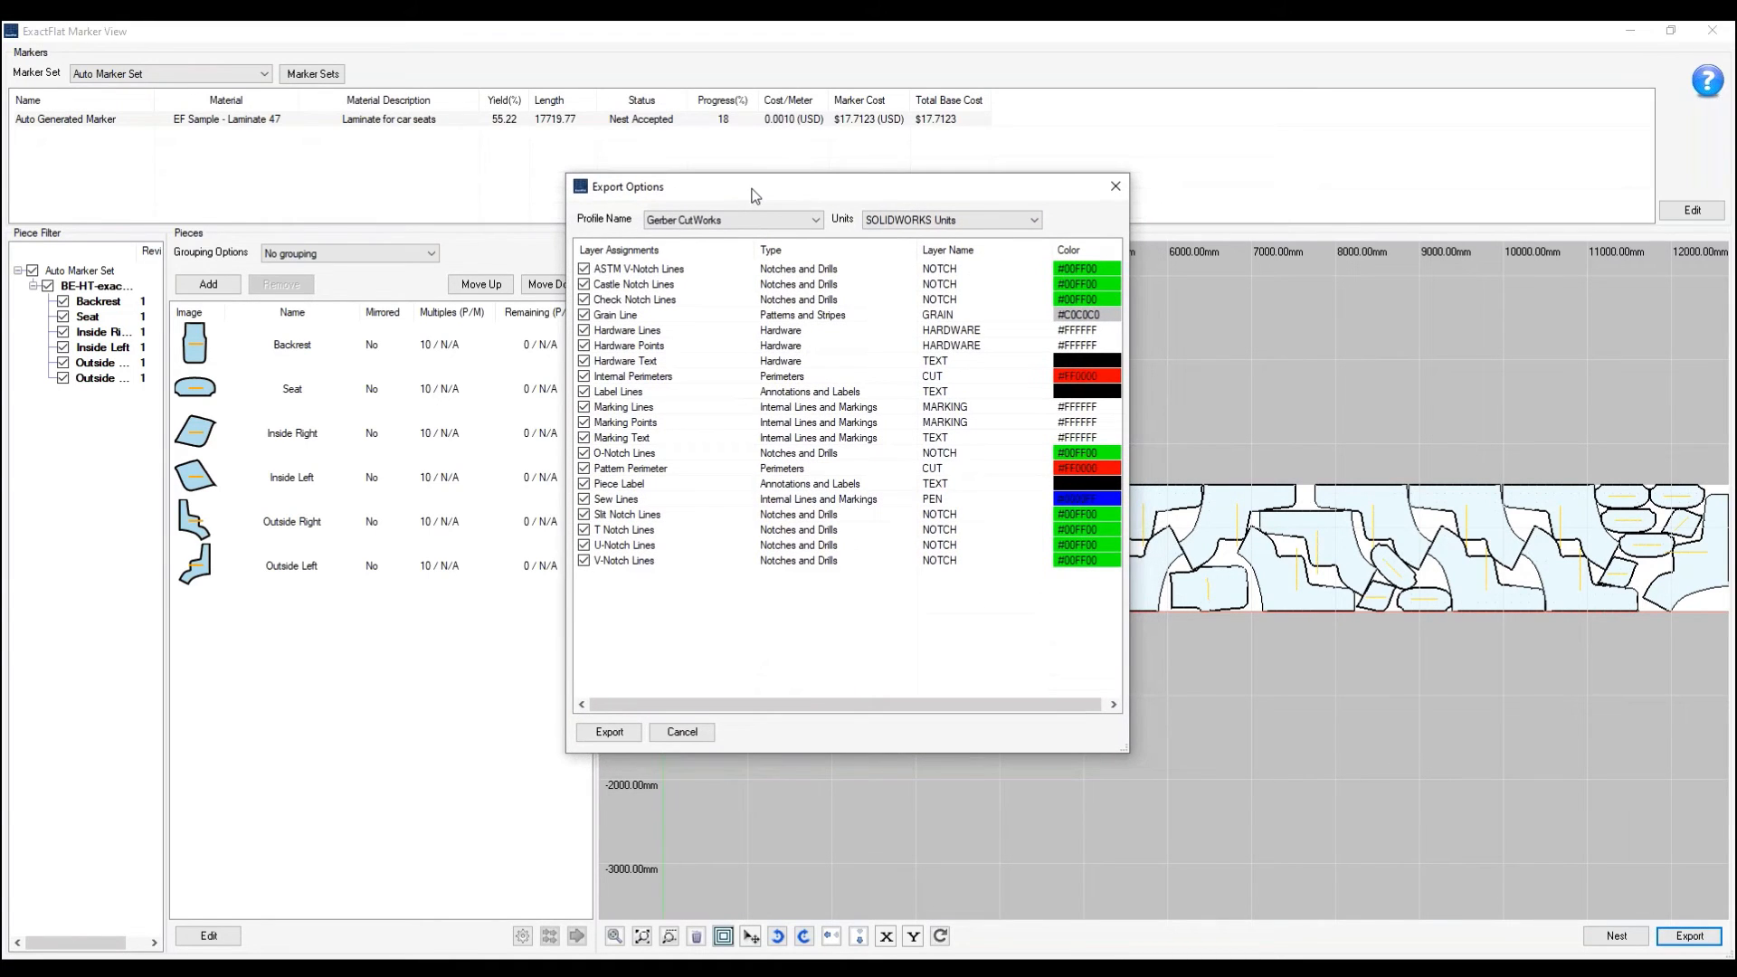
- Choose the Eastman Easicut / EastmanPRO export profile and examine its perimeter and marking layer assignments
left_click(817, 222)
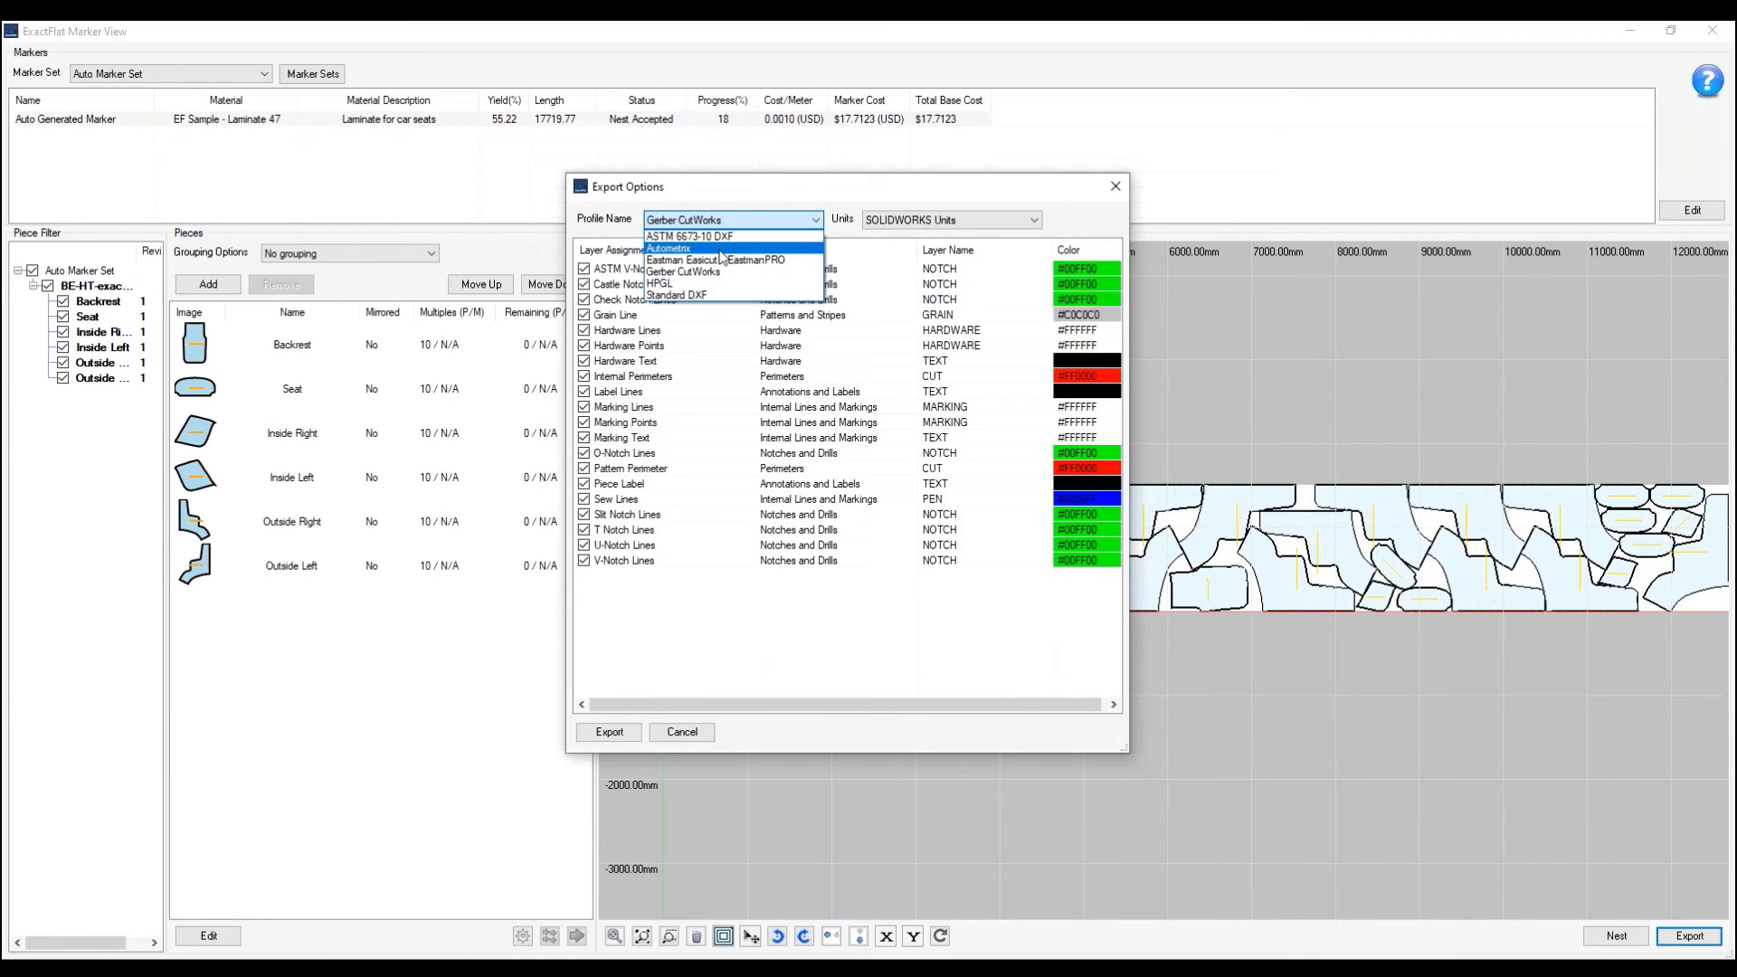
left_click(748, 262)
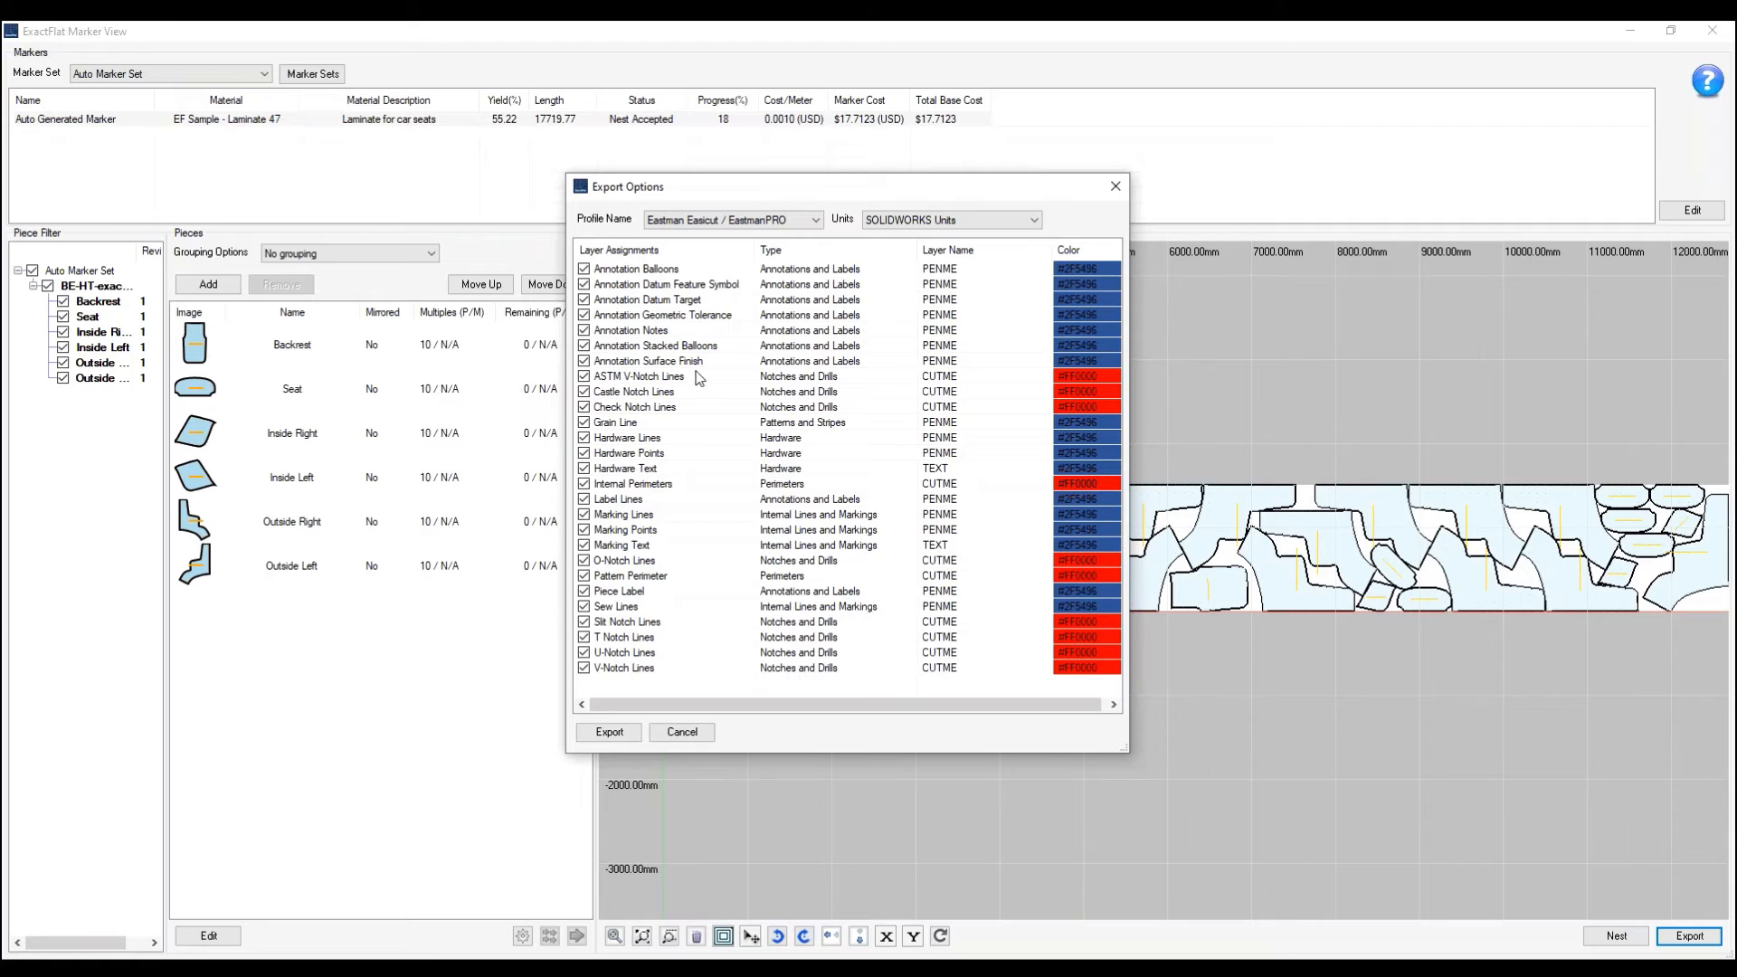
left_click(634, 578)
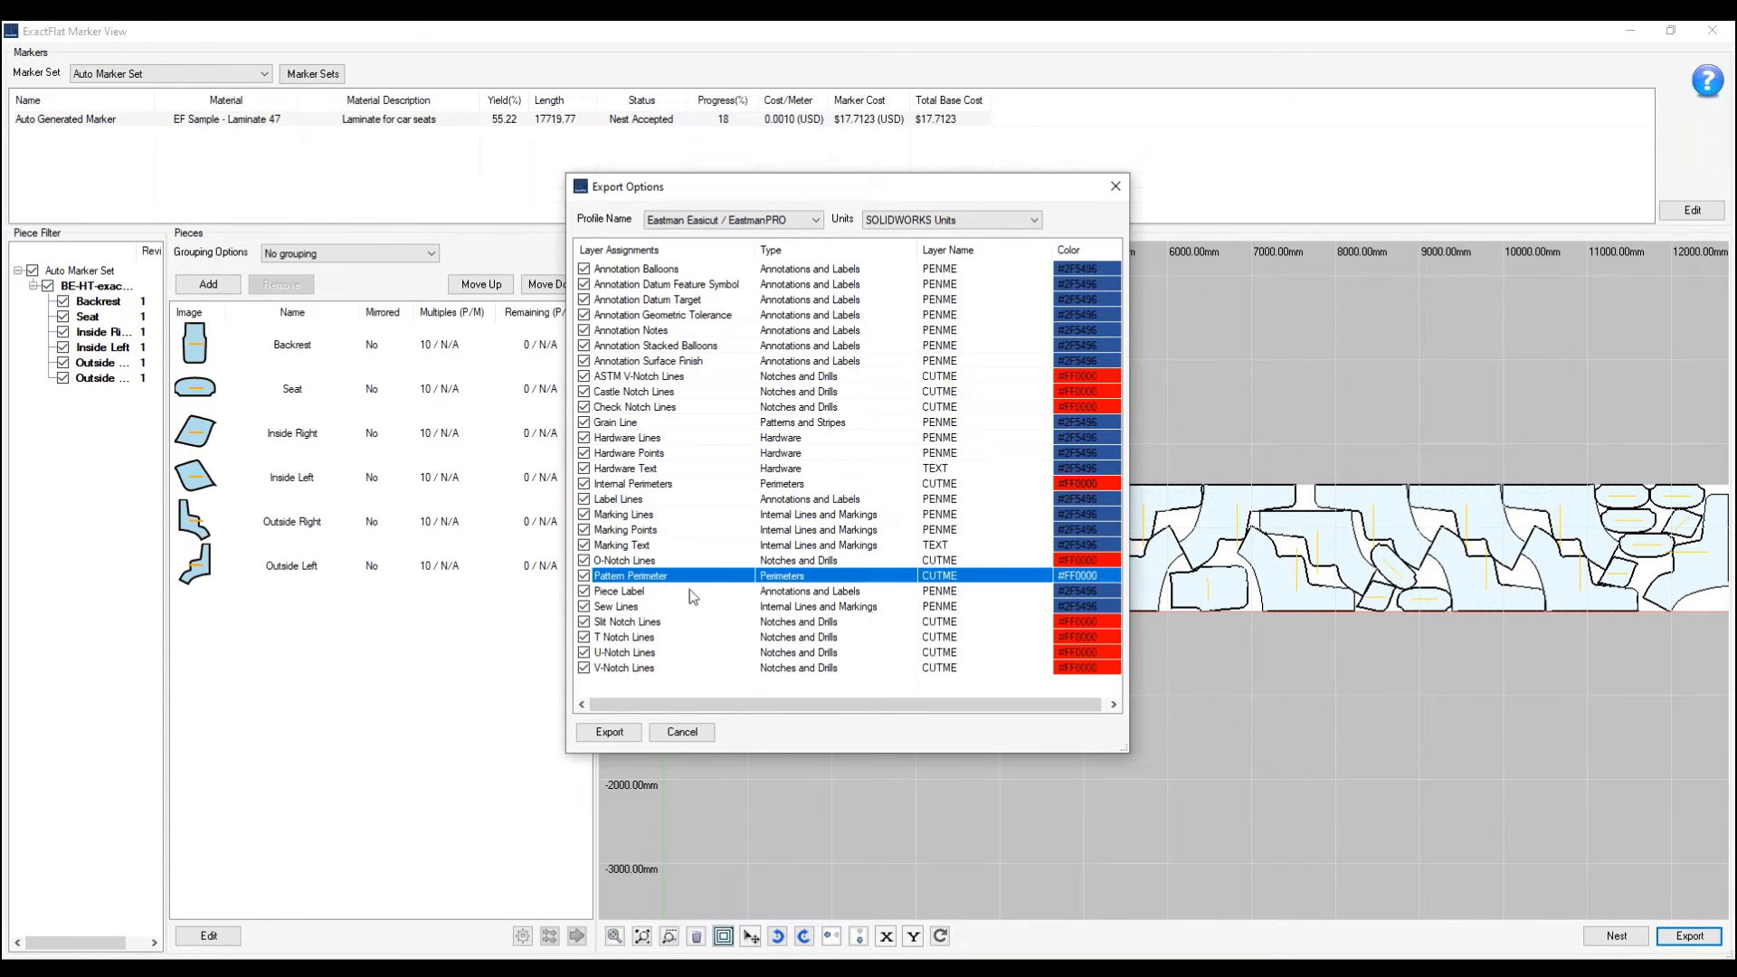
left_click(679, 486, "ctrl")
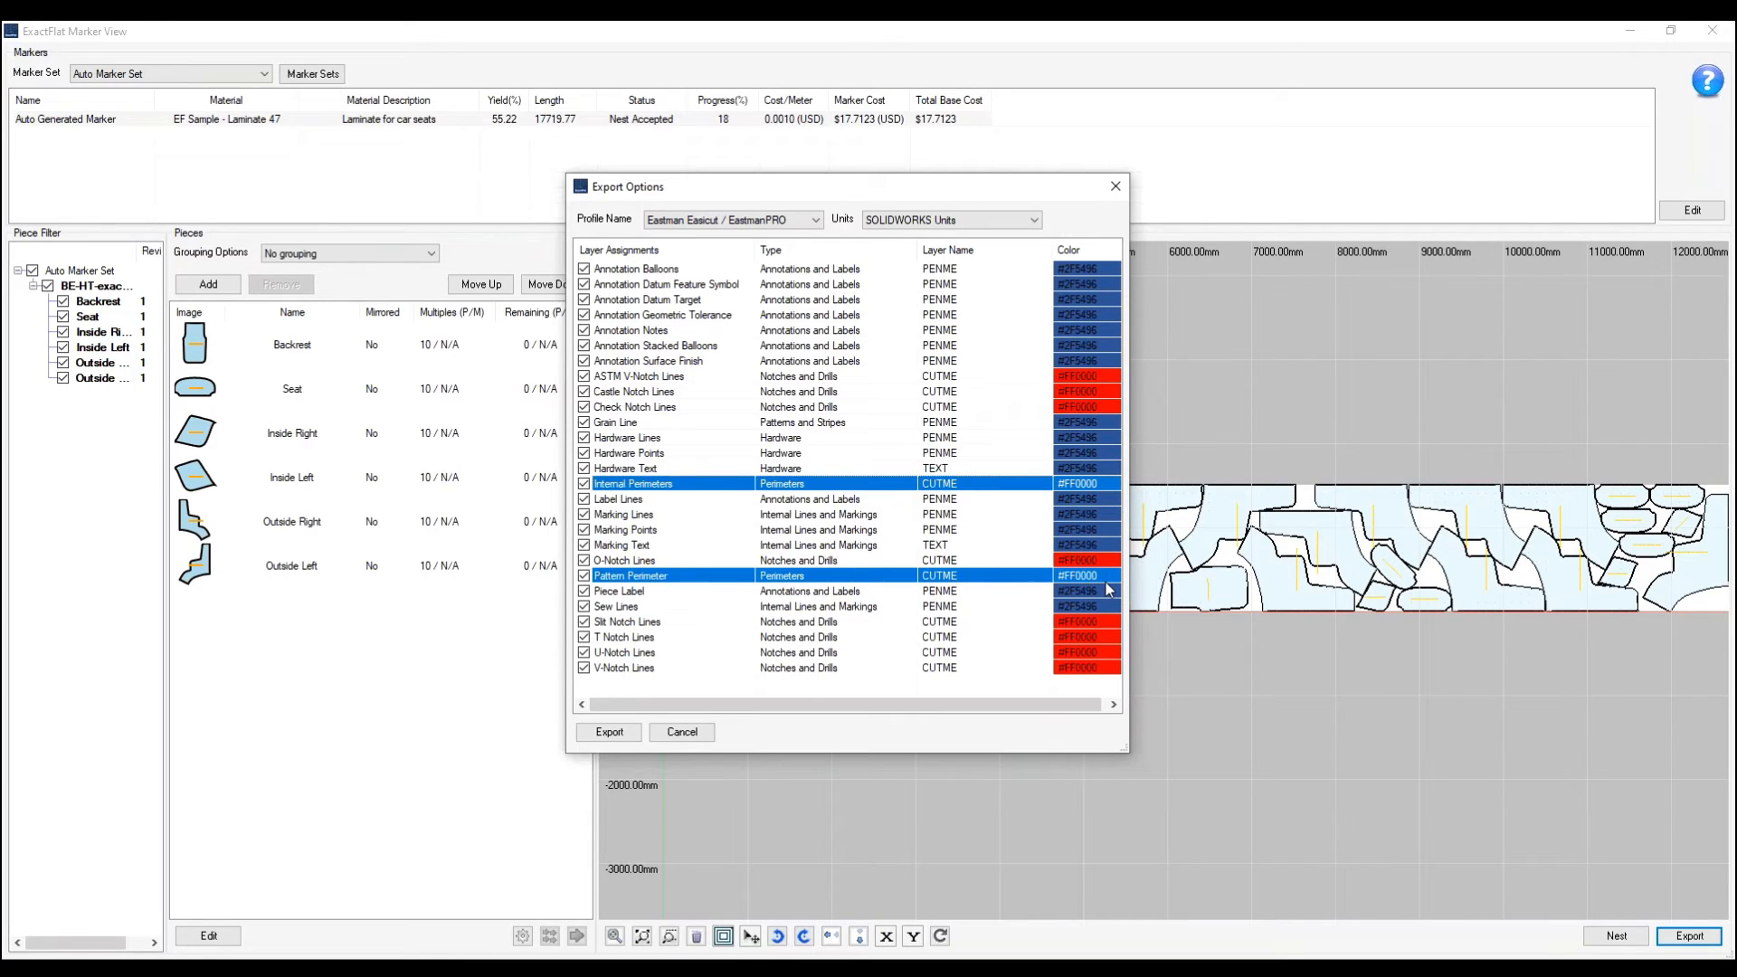
left_click(1005, 531)
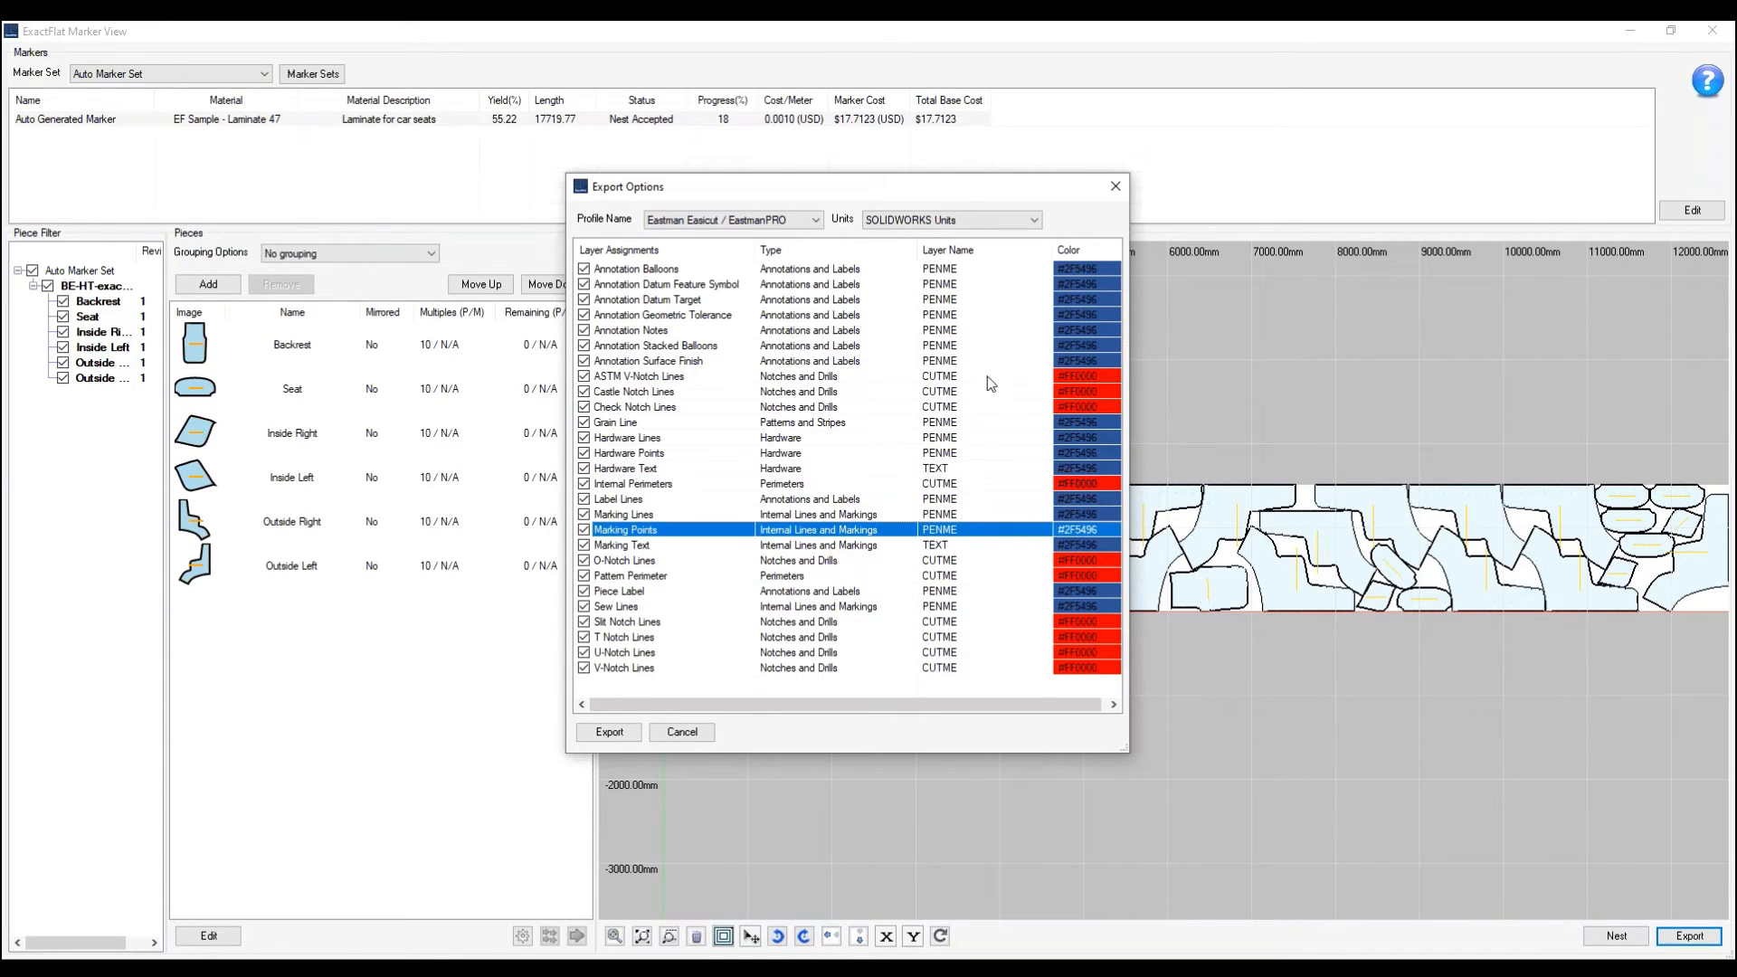
- Change the export profile to Autometrix and examine the layer assignments of the internal and pattern perimeters
left_click(738, 223)
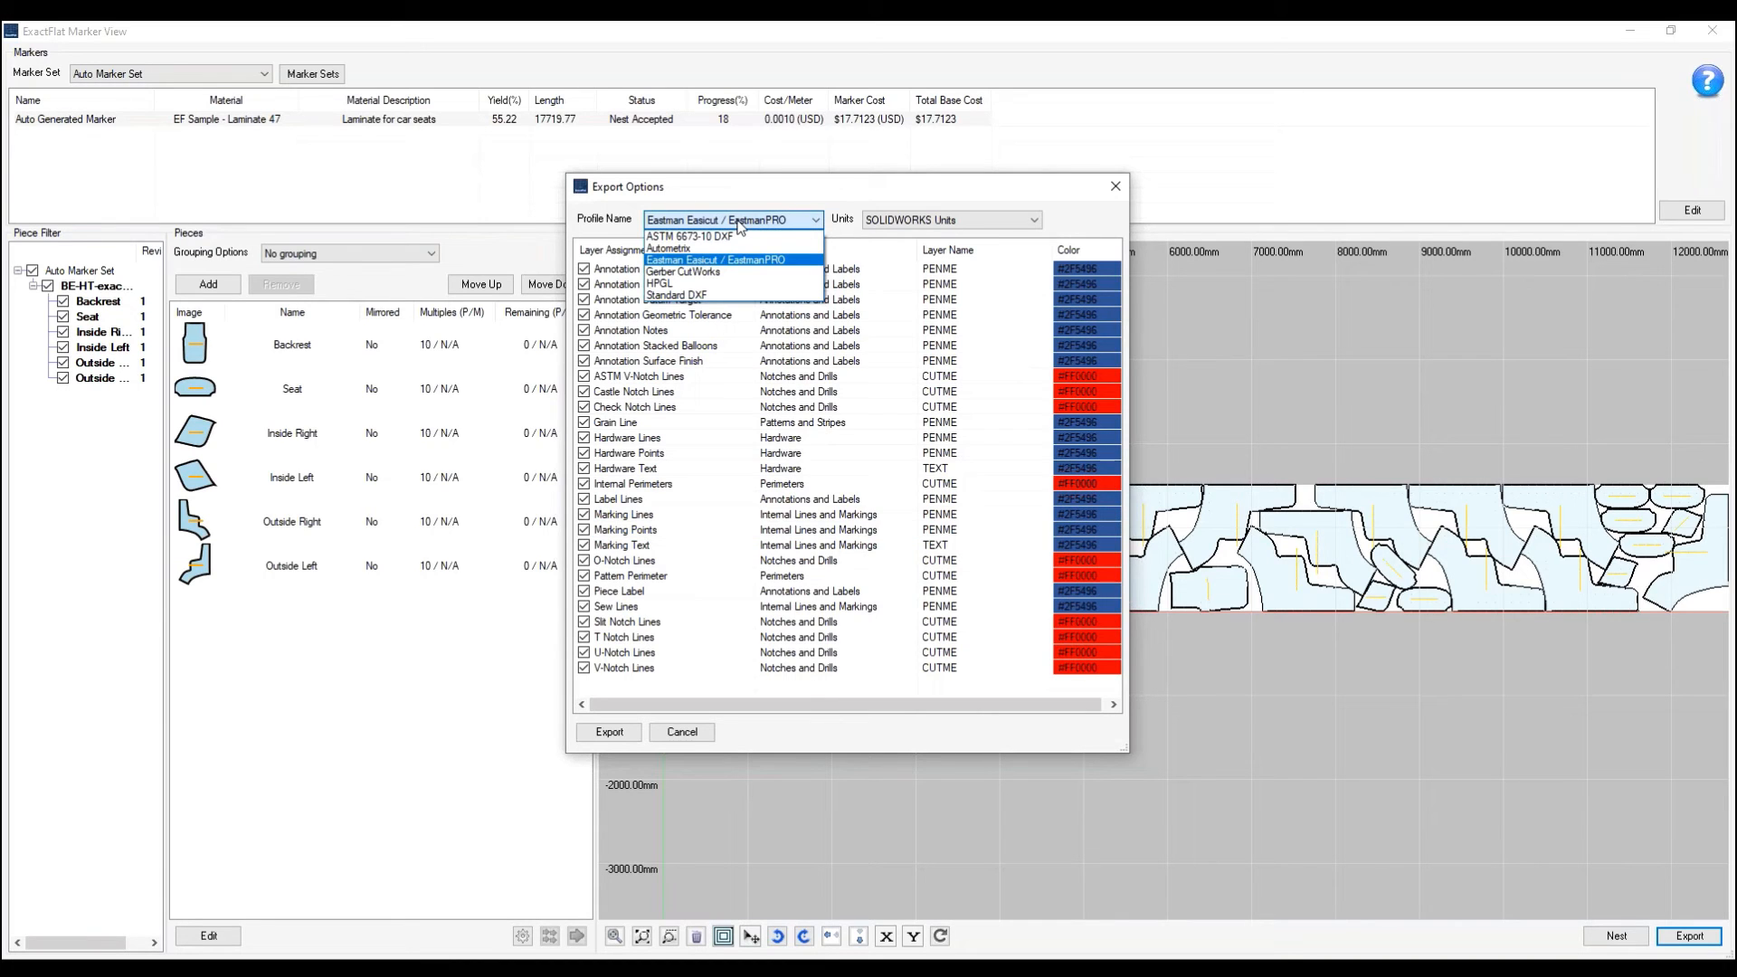
left_click(670, 248)
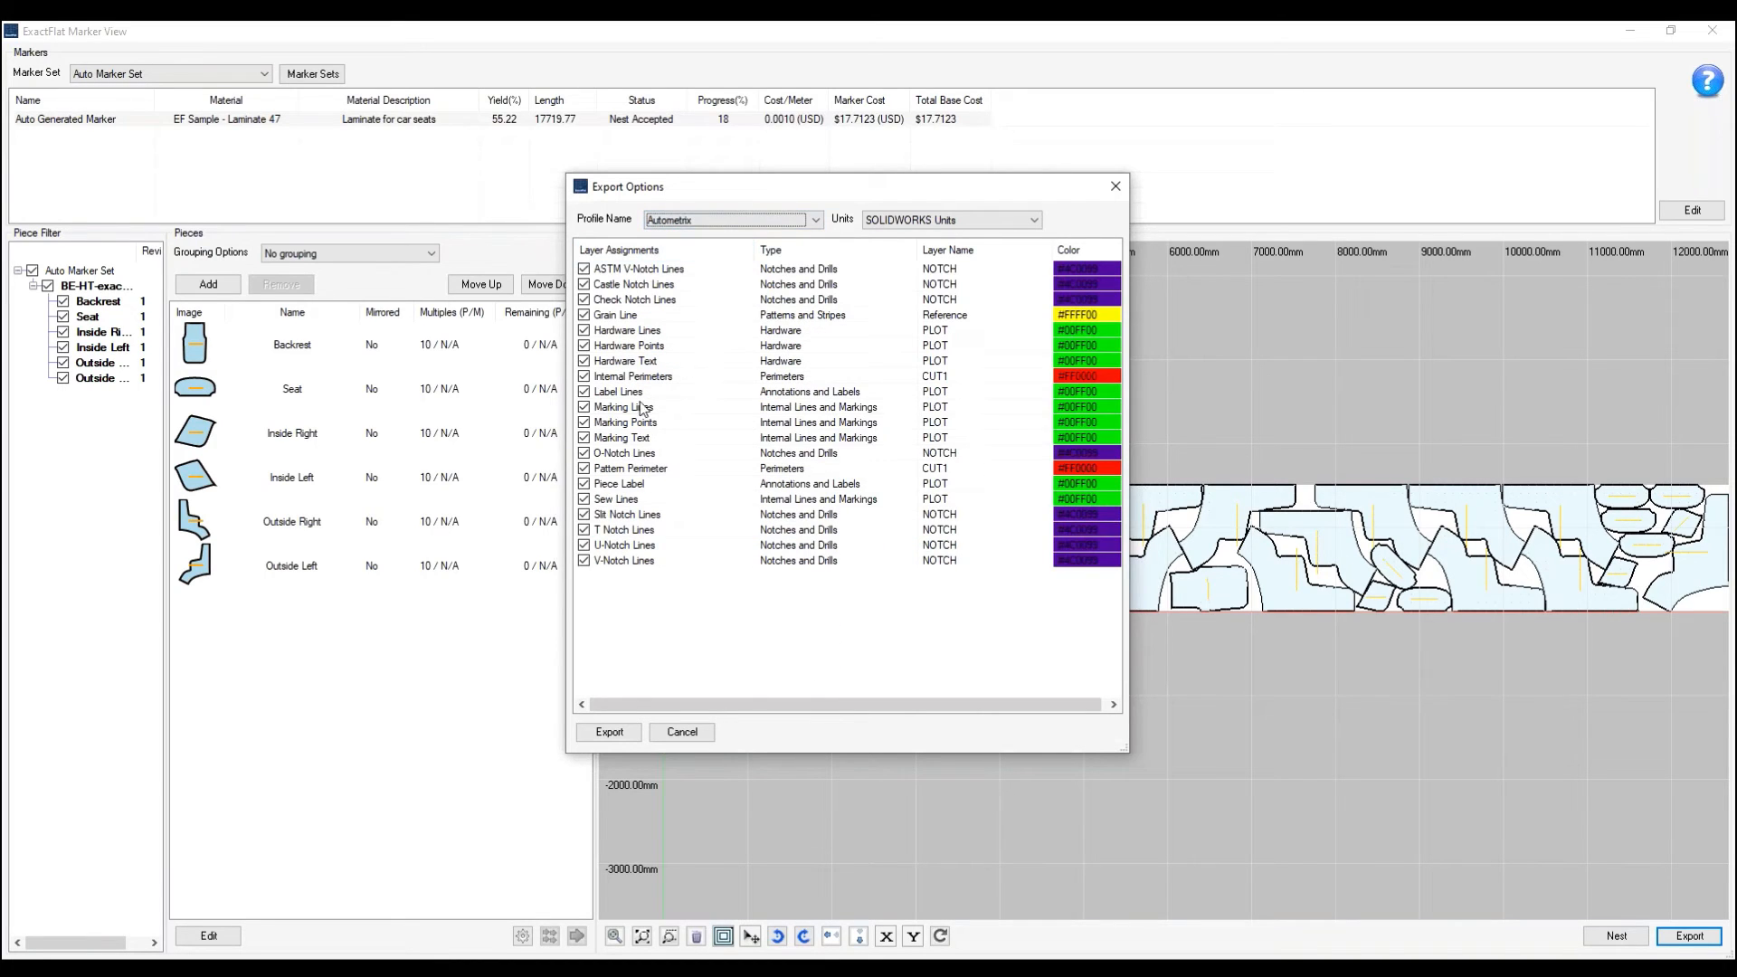
left_click(643, 380)
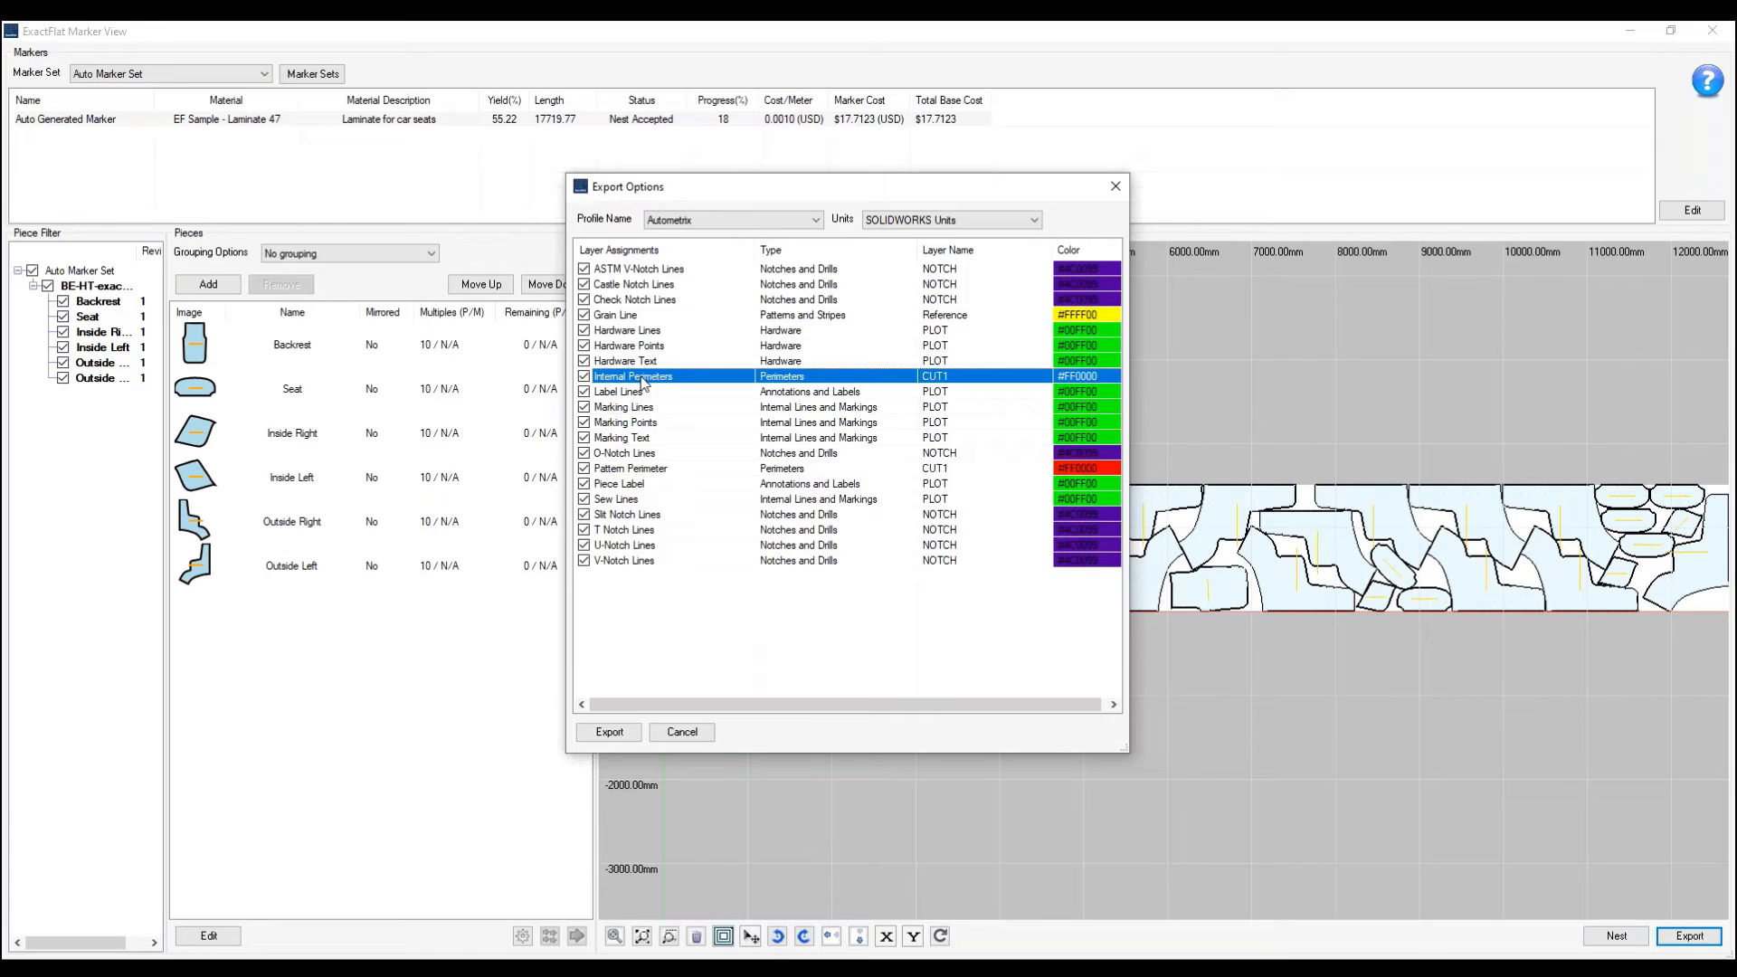
left_click(638, 471, "ctrl")
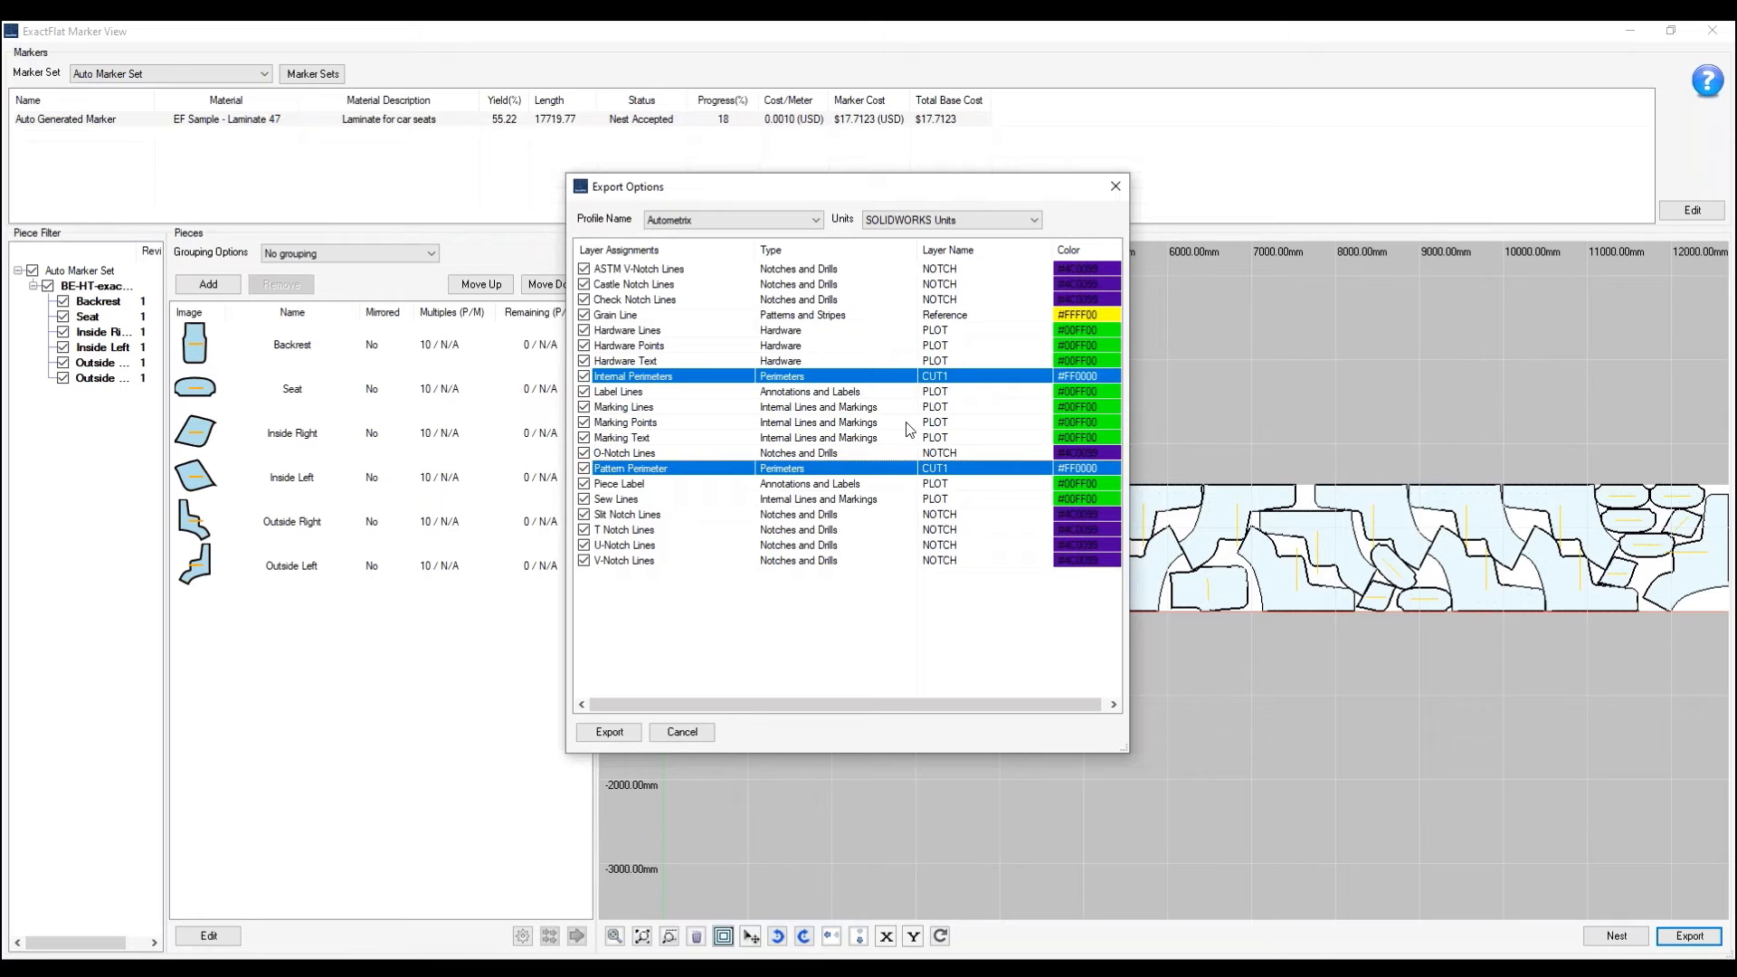
left_click(863, 590)
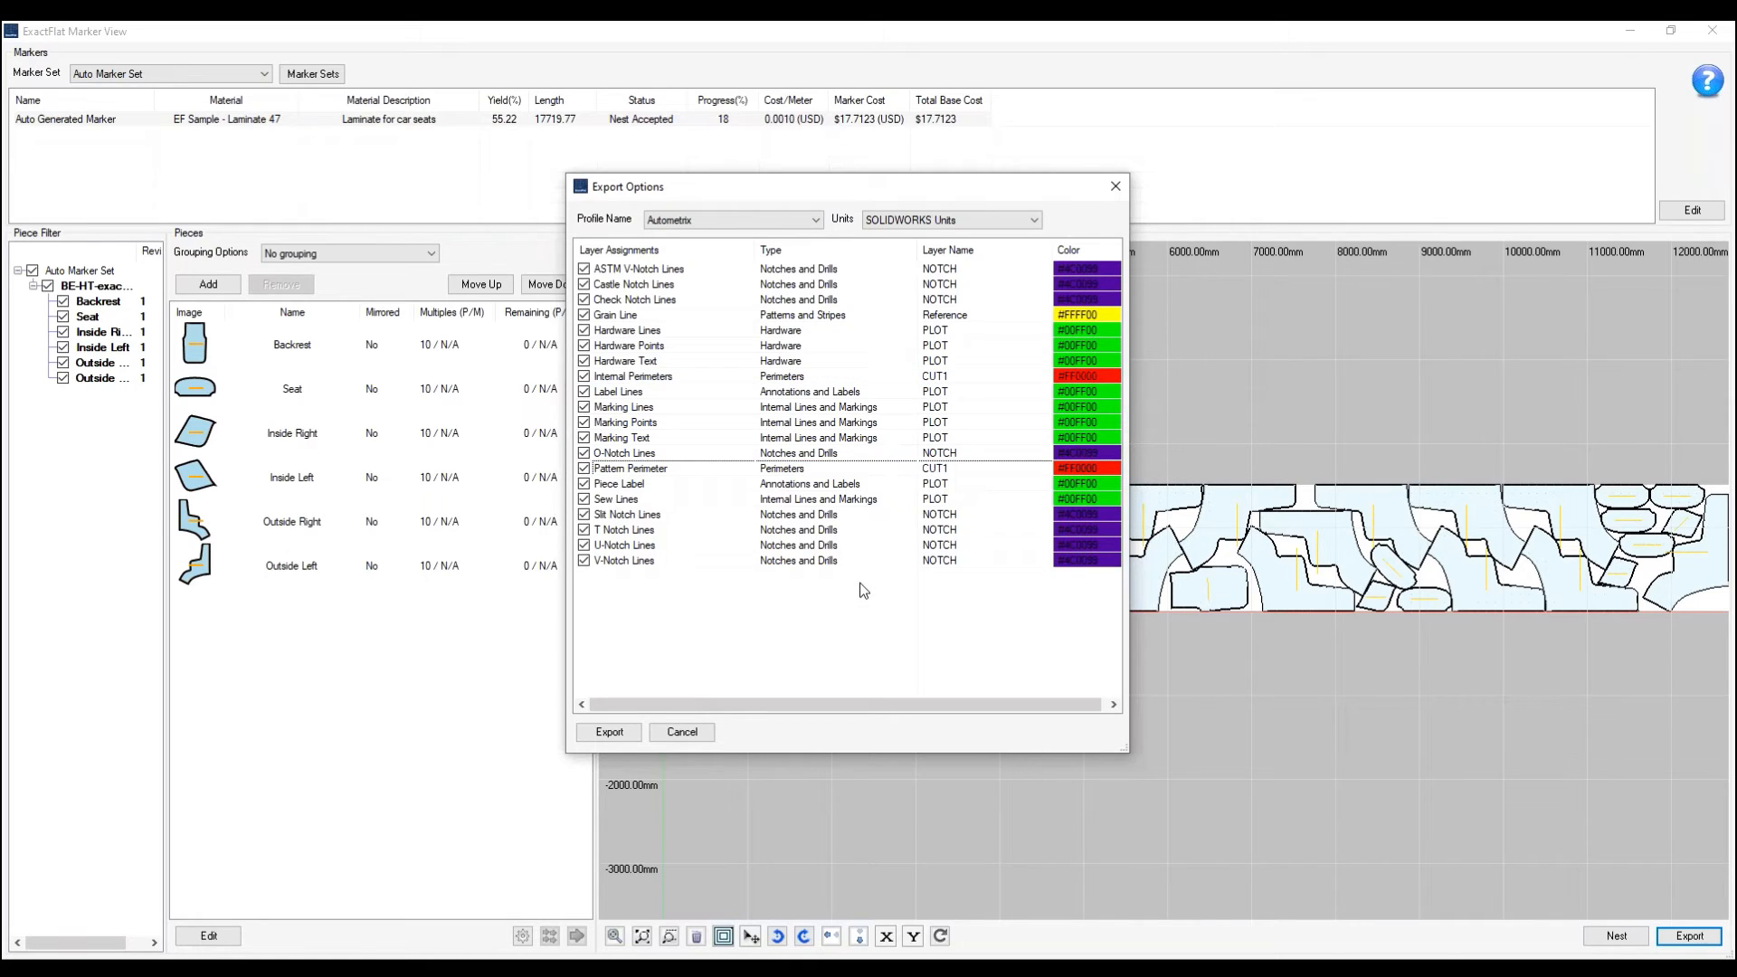